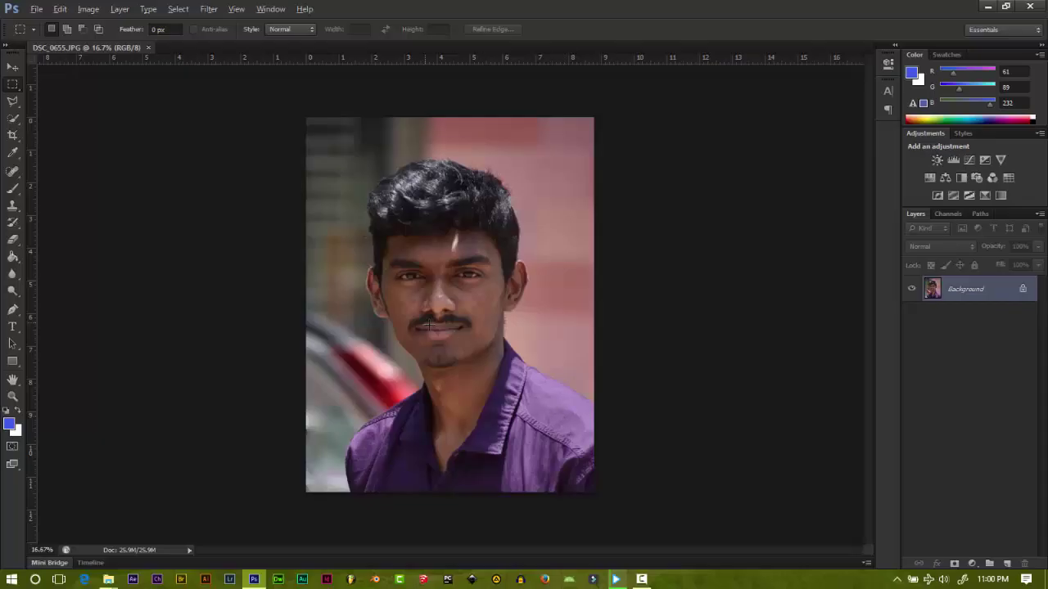
Step: Zoom the DSC_0655.JPG portrait canvas in to about 36%
key("ctrl+plus")
key("ctrl+plus")
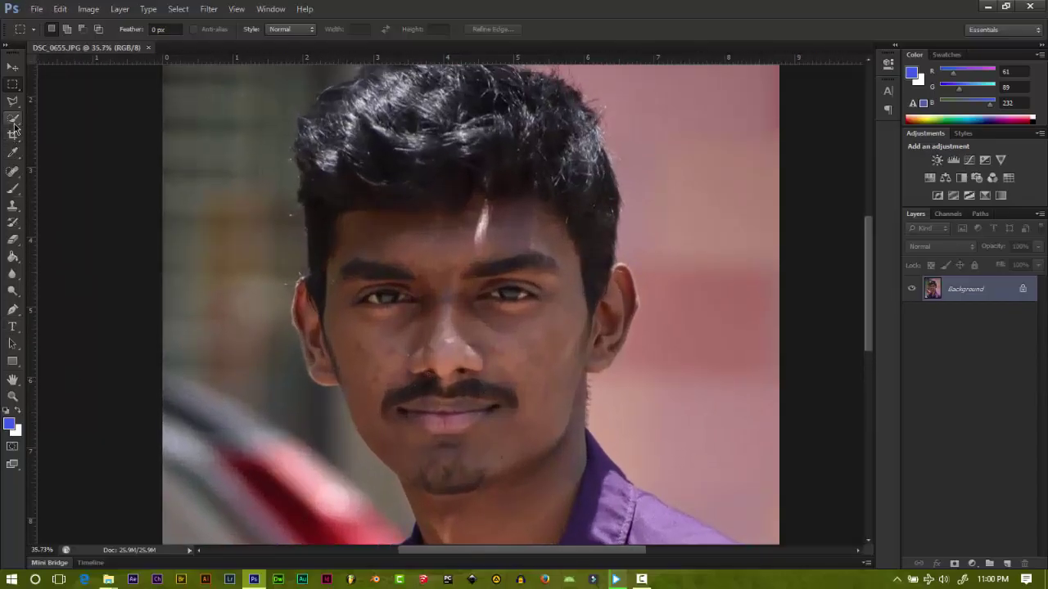
Step: Lasso around the face and copy it onto a new Layer 1 via Layer Via Copy
left_click_drag(12, 100, 56, 105)
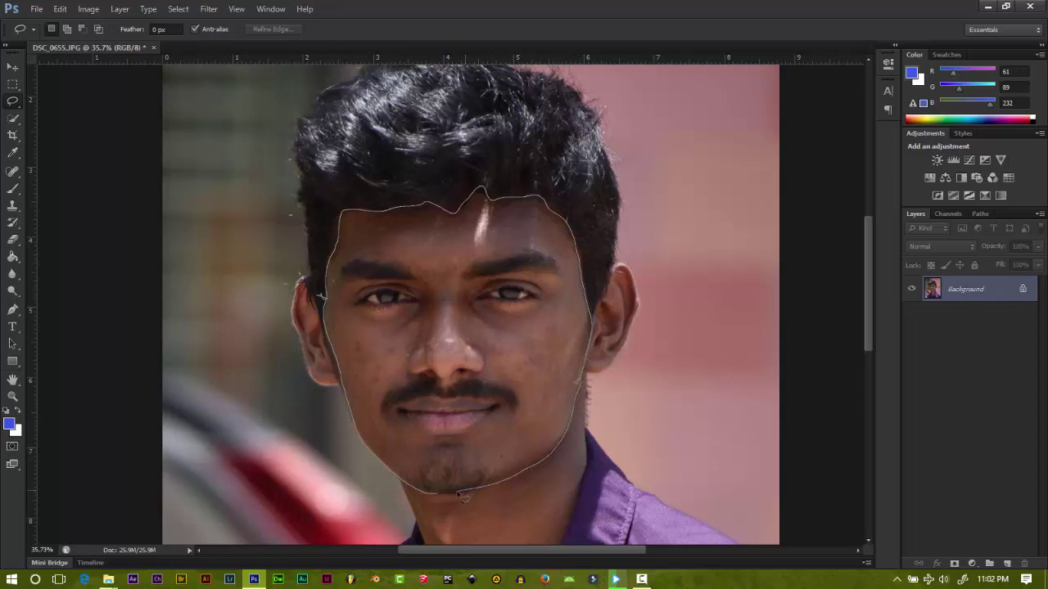
left_click_drag(461, 495, 457, 494)
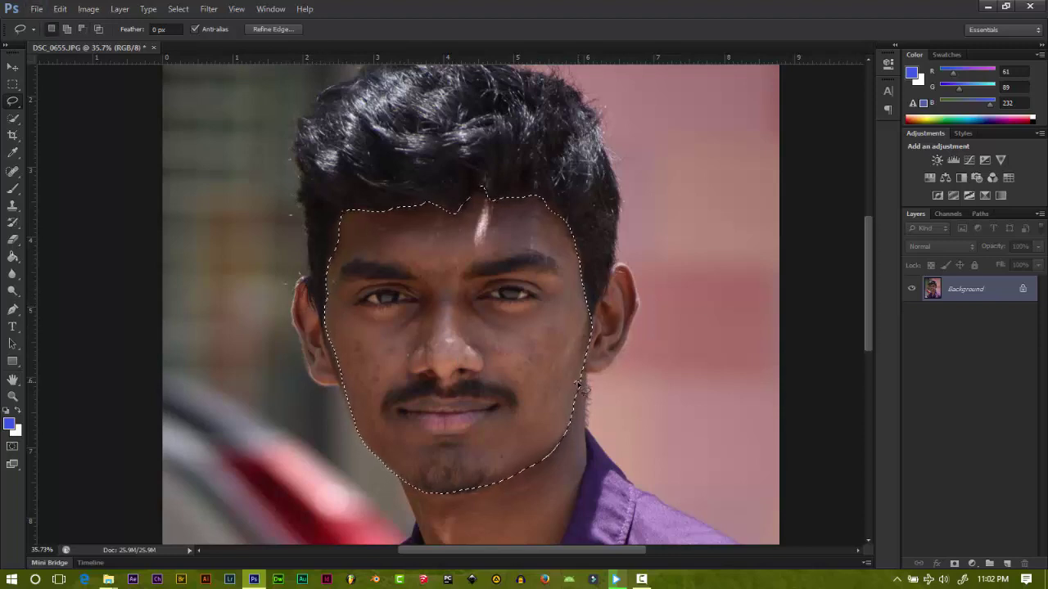
right_click(563, 293)
left_click(620, 391)
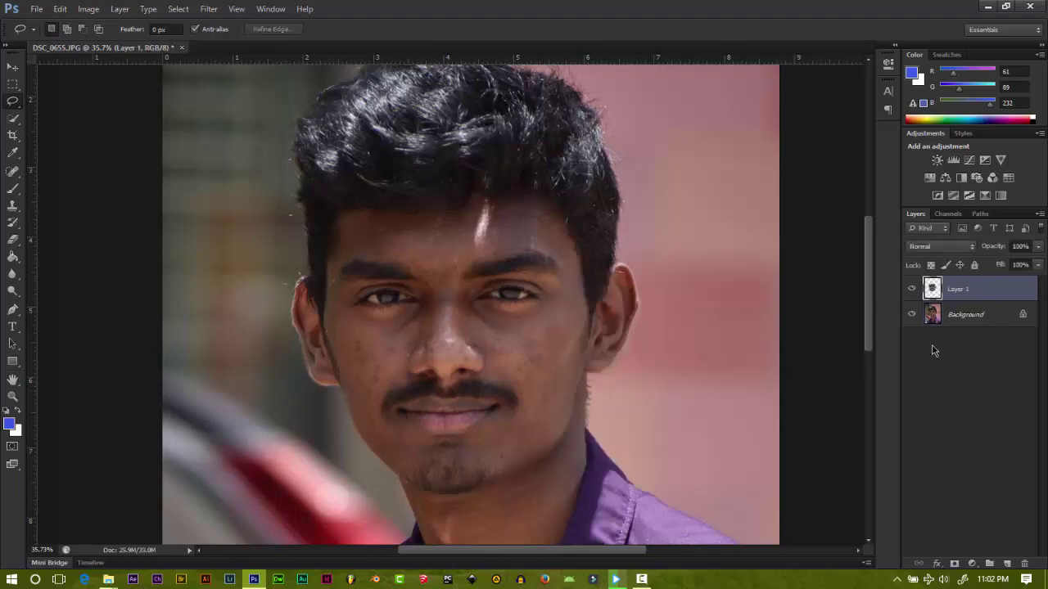
Step: Toggle the Background's visibility to check the face cut-out, then reselect Background
left_click(911, 314)
left_click(911, 315)
left_click(911, 314)
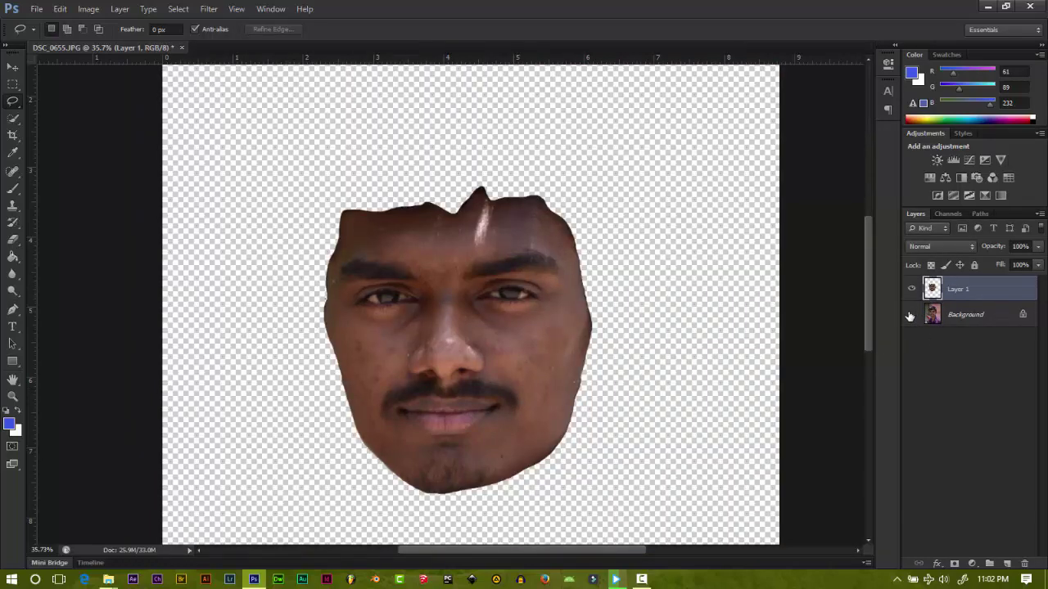
left_click(911, 314)
left_click(919, 315)
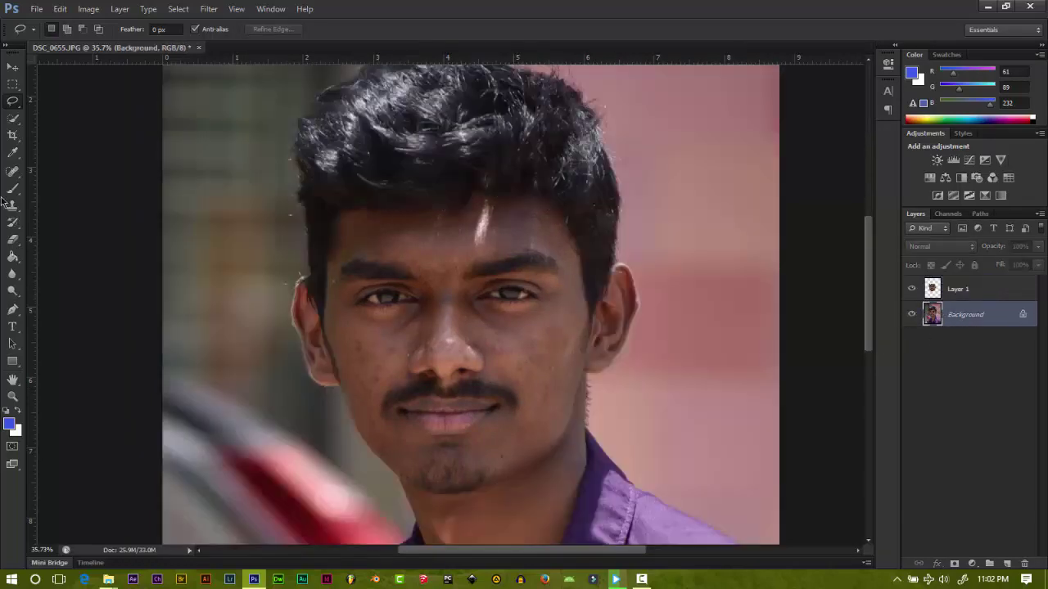
right_click(931, 289)
left_click(818, 298)
Step: Zoom in and lasso the left ear, then scroll over to the right ear
scroll(340, 391, "up", 5)
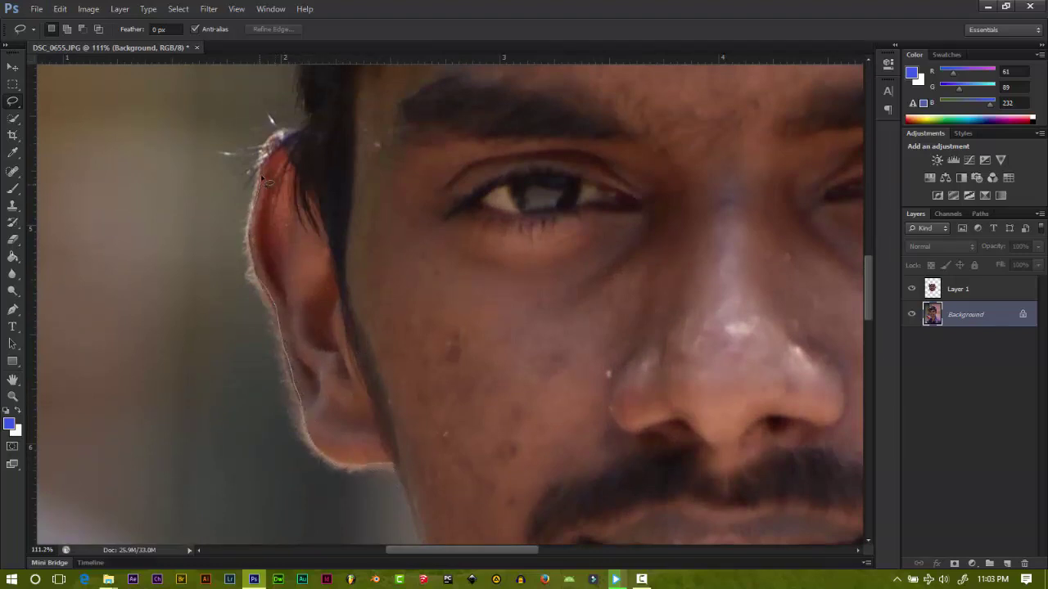
left_click_drag(381, 405, 397, 463)
scroll(572, 404, "down", 5)
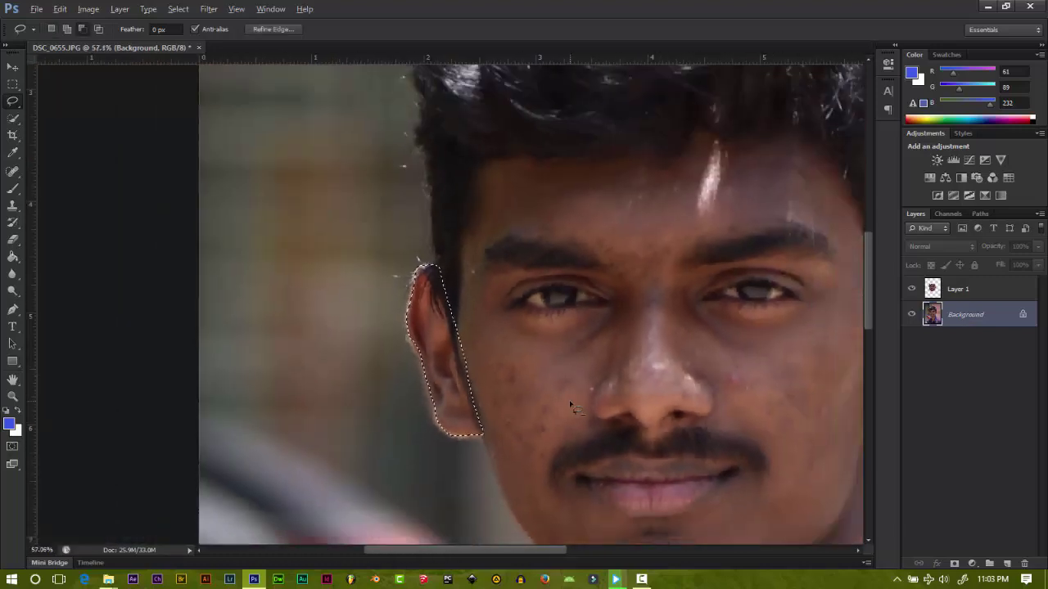
scroll(557, 413, "right", 3)
scroll(541, 420, "right", 3)
scroll(540, 423, "up", 2)
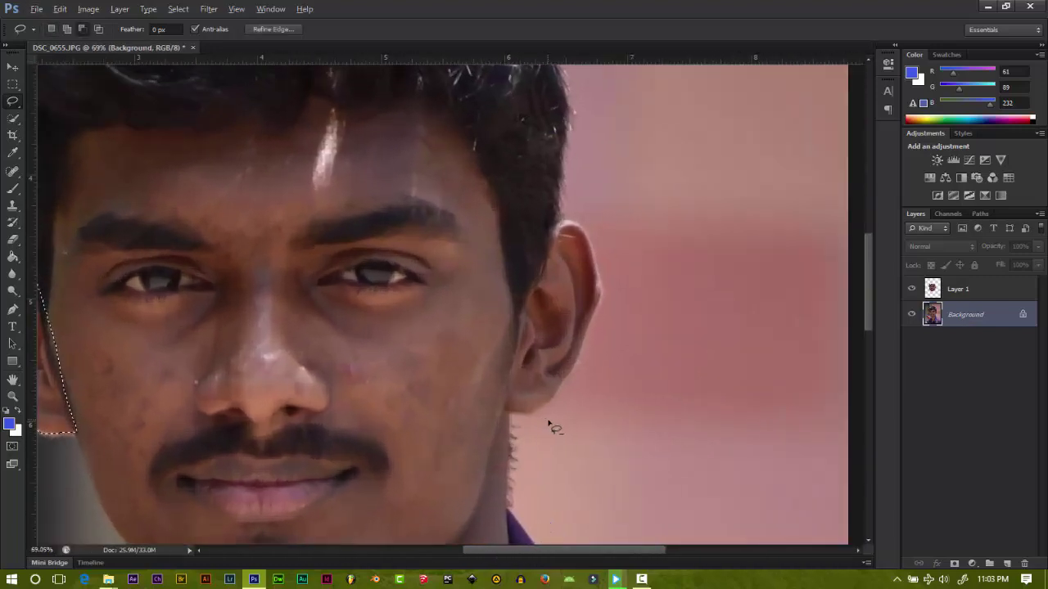
scroll(510, 422, "up", 1)
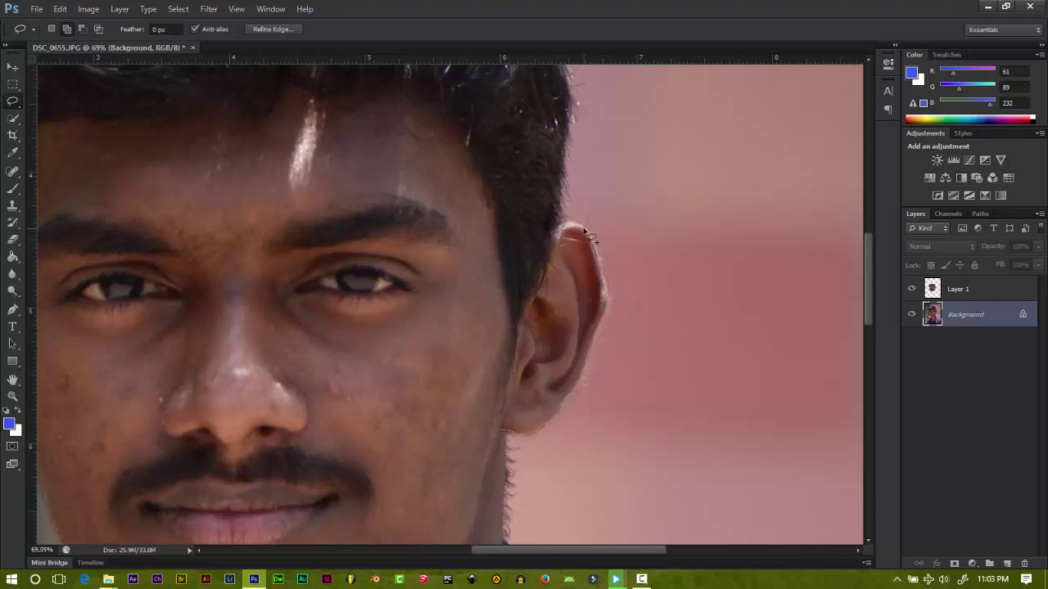
Step: Add the right ear to the selection, copy both ears onto Layer 2, and reselect Background
left_click_drag(514, 396, 504, 431)
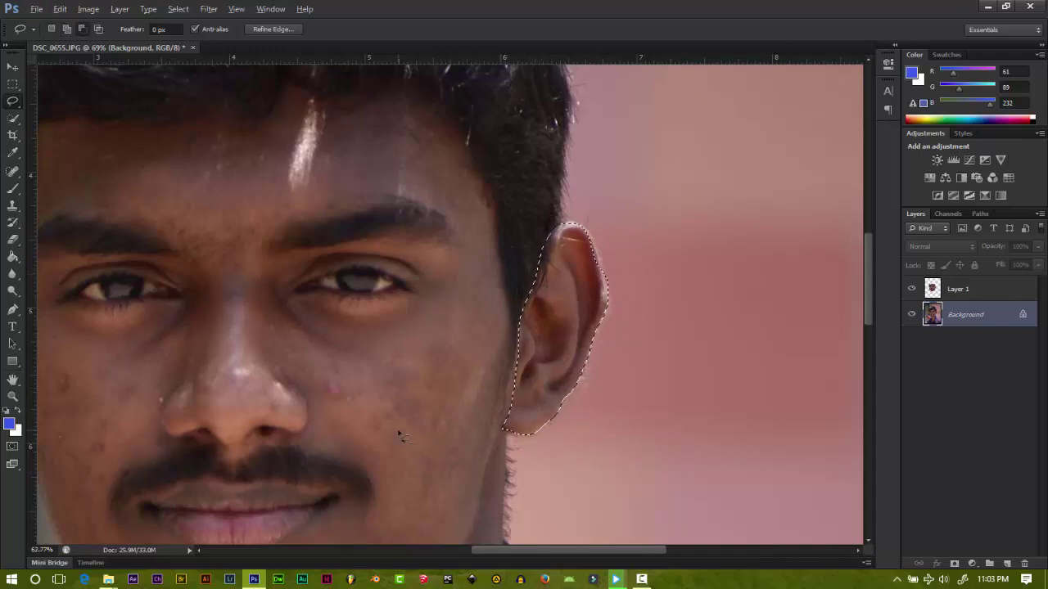
scroll(398, 424, "down", 4)
right_click(479, 141)
left_click(545, 245)
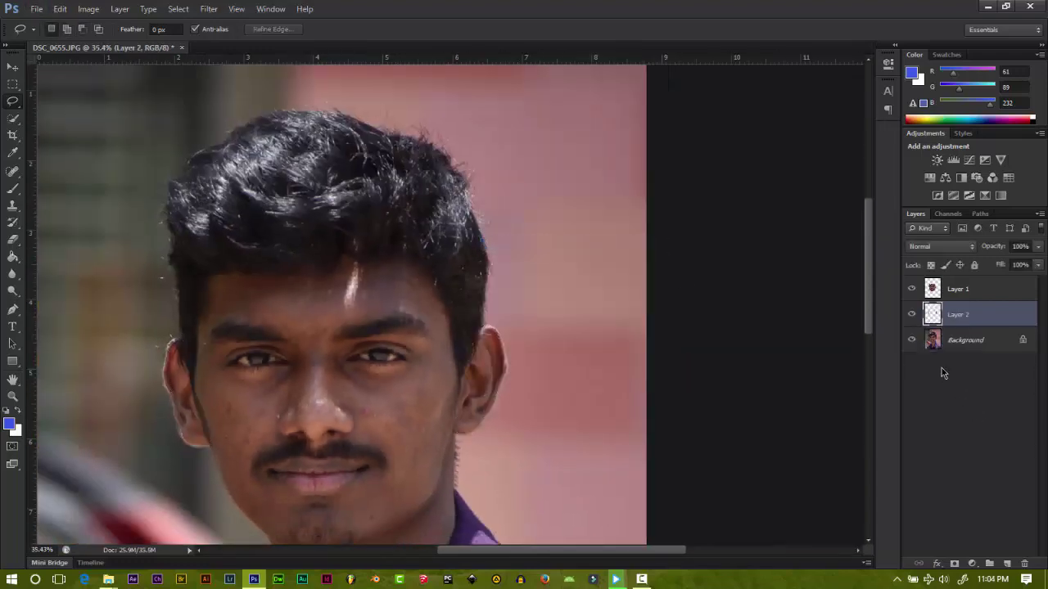
left_click(966, 340)
Step: Trace a lasso selection around the hair
scroll(481, 418, "up", 2)
scroll(481, 417, "up", 2)
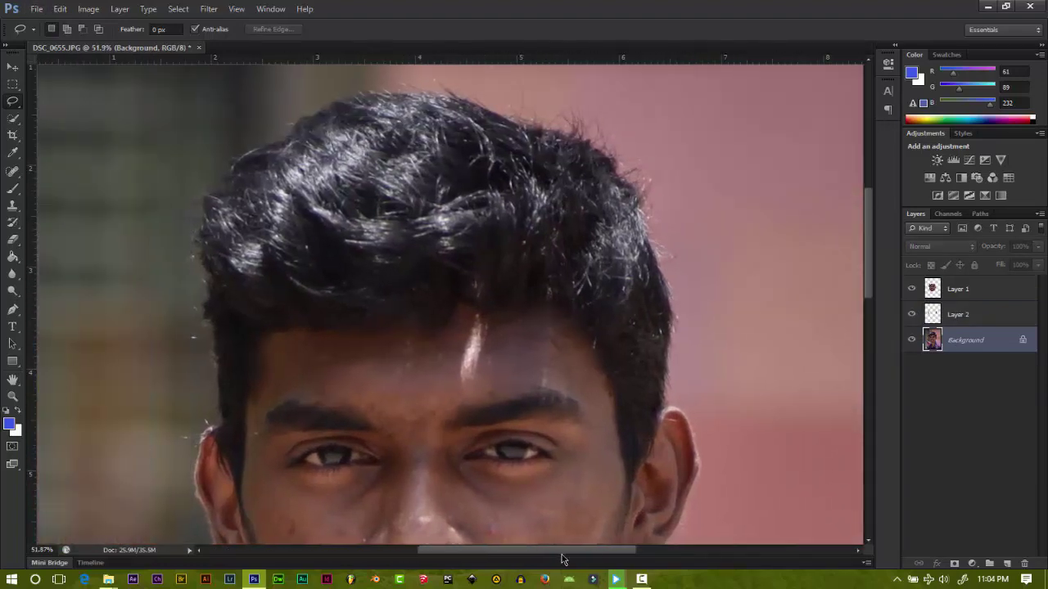
scroll(571, 507, "up", 2)
scroll(573, 503, "down", 1)
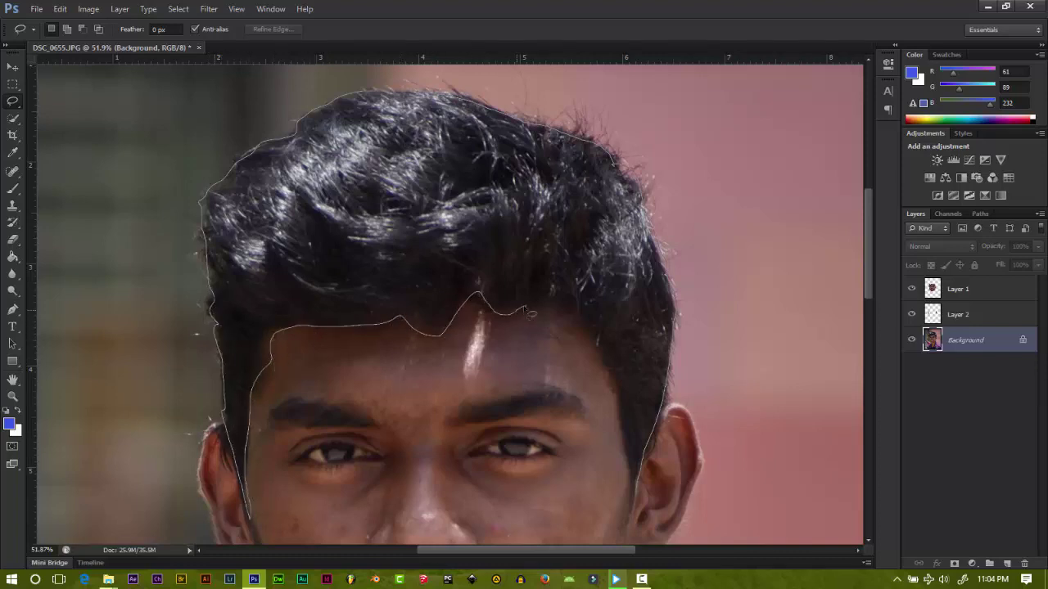
left_click_drag(640, 509, 639, 506)
scroll(642, 500, "up", 2)
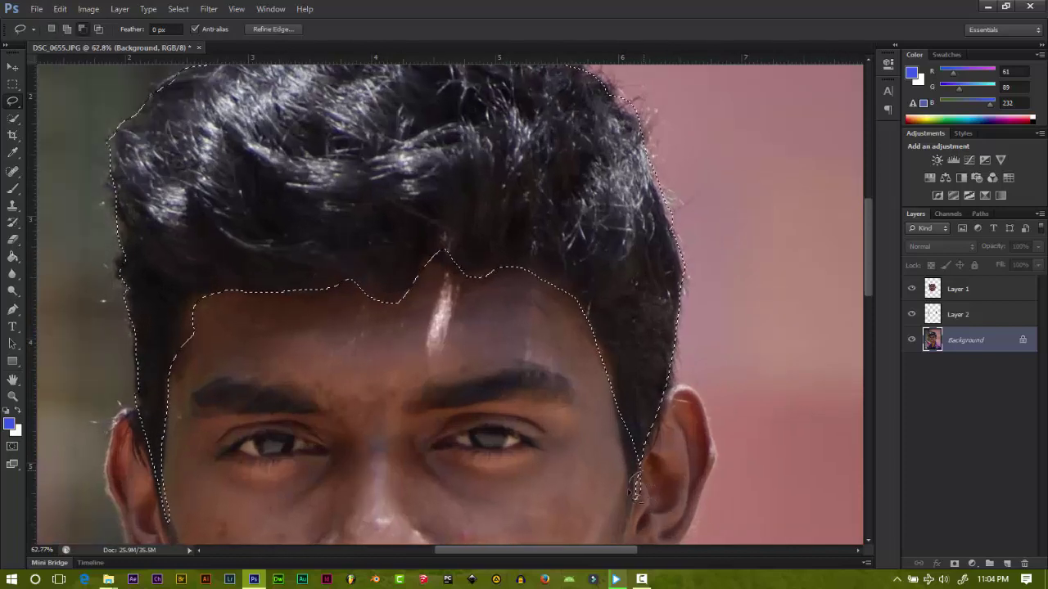
scroll(148, 303, "up", 3)
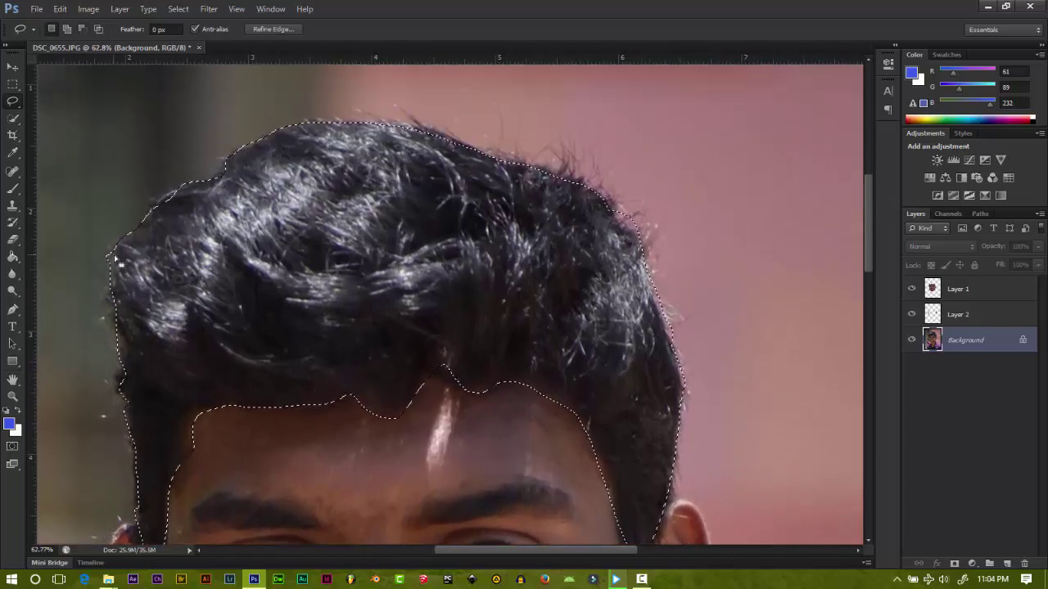
scroll(467, 270, "down", 1)
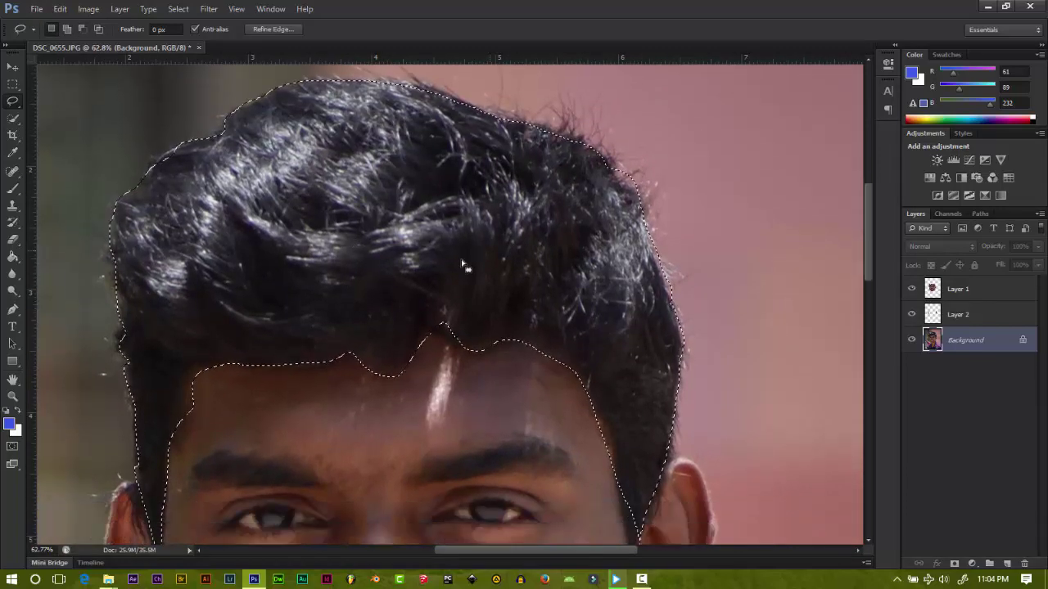
Step: Copy the hair selection onto Layer 3 and reselect the Background layer
right_click(526, 237)
left_click(573, 340)
left_click(974, 368)
scroll(377, 352, "down", 6)
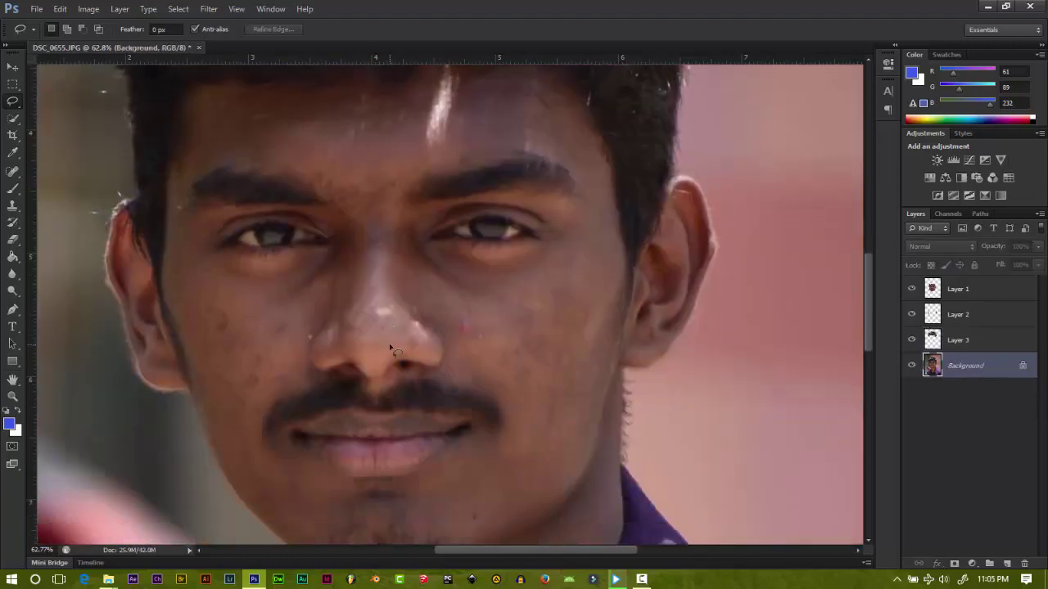
scroll(376, 352, "down", 8)
scroll(381, 355, "down", 3)
scroll(393, 357, "down", 3)
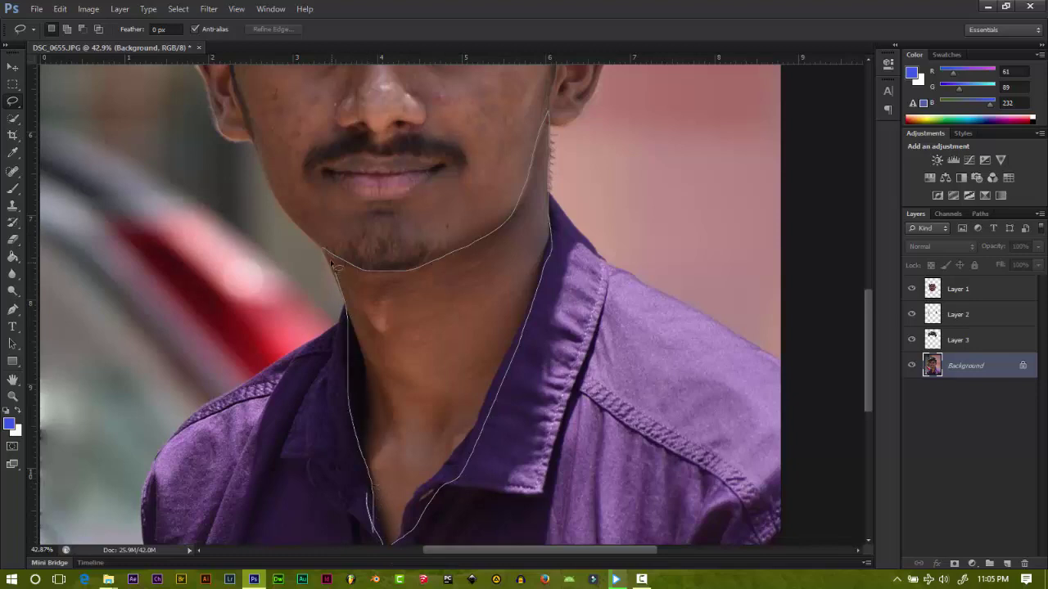
Step: Lasso the neck and copy it onto new Layer 4
left_click_drag(322, 248, 325, 252)
right_click(434, 296)
left_click(475, 401)
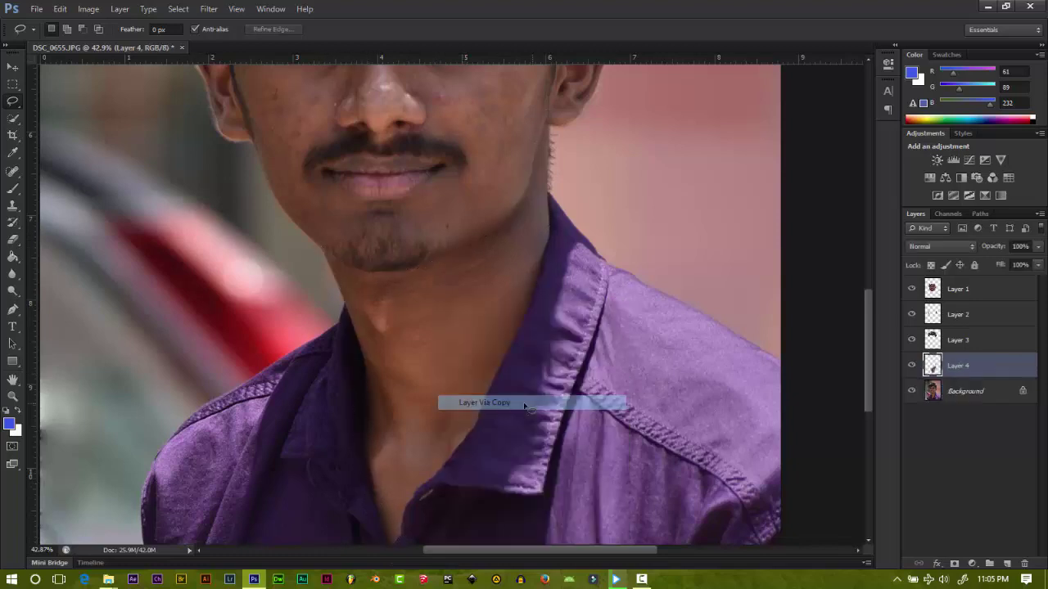
Step: Copy the shirt's right side onto Layer 5 and reselect the Background
scroll(470, 440, "down", 3)
scroll(397, 491, "up", 1)
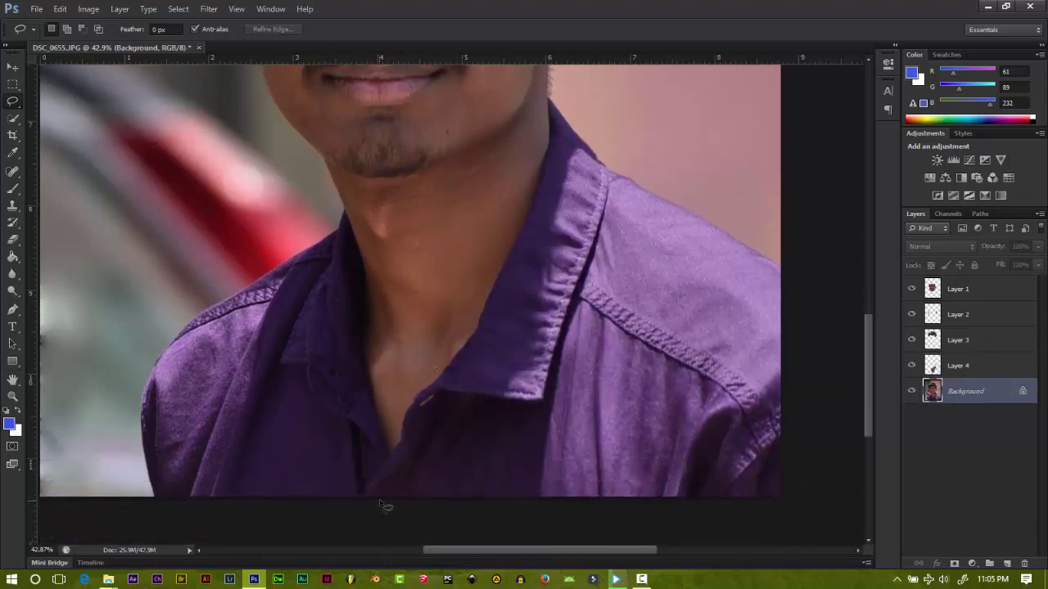
scroll(381, 503, "up", 1)
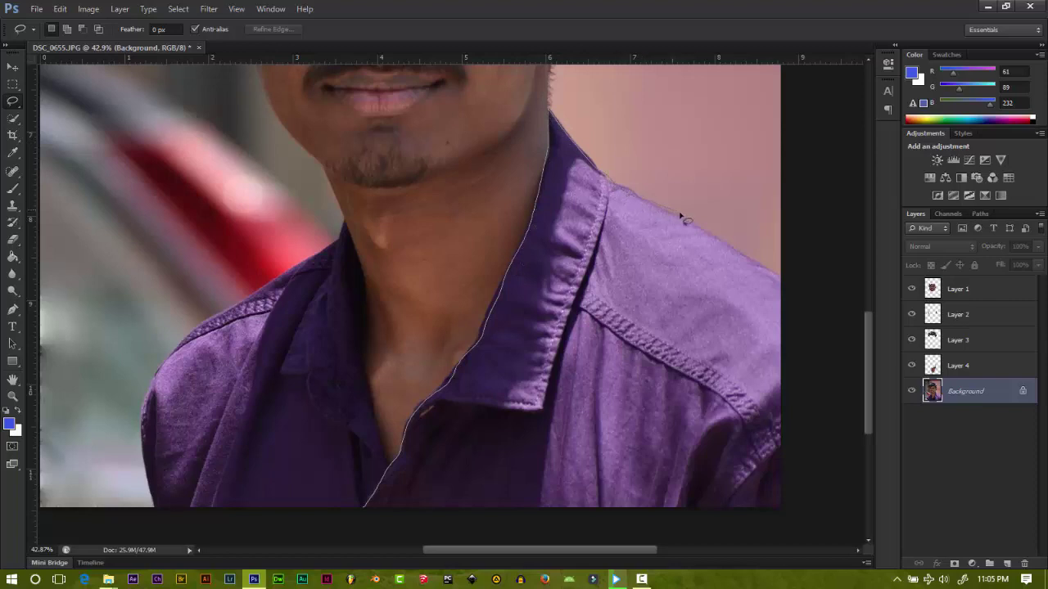
left_click_drag(779, 278, 364, 507)
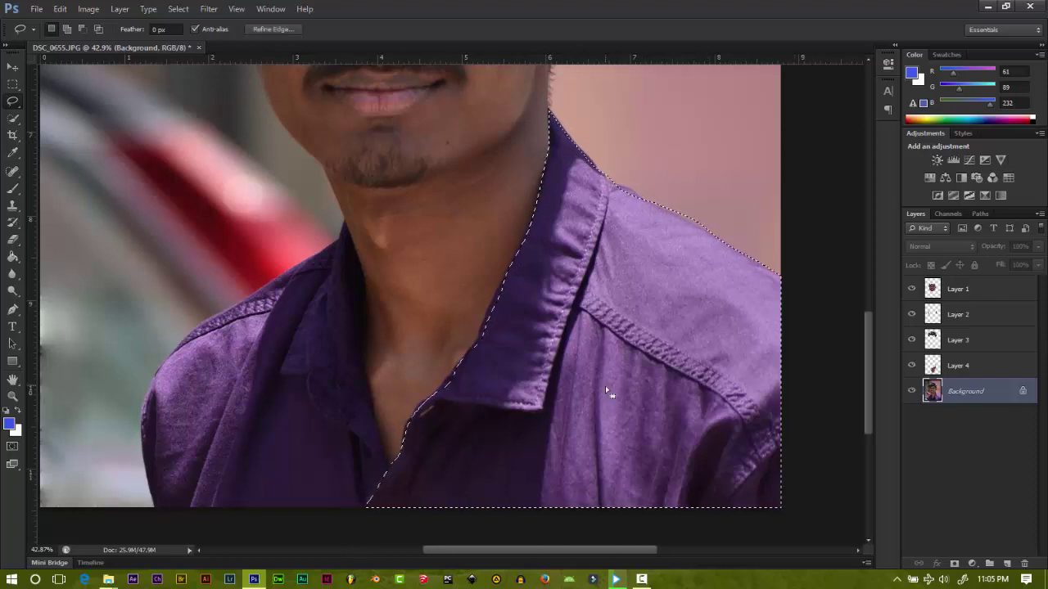
right_click(606, 393)
left_click(696, 246)
key("alt+bracketleft")
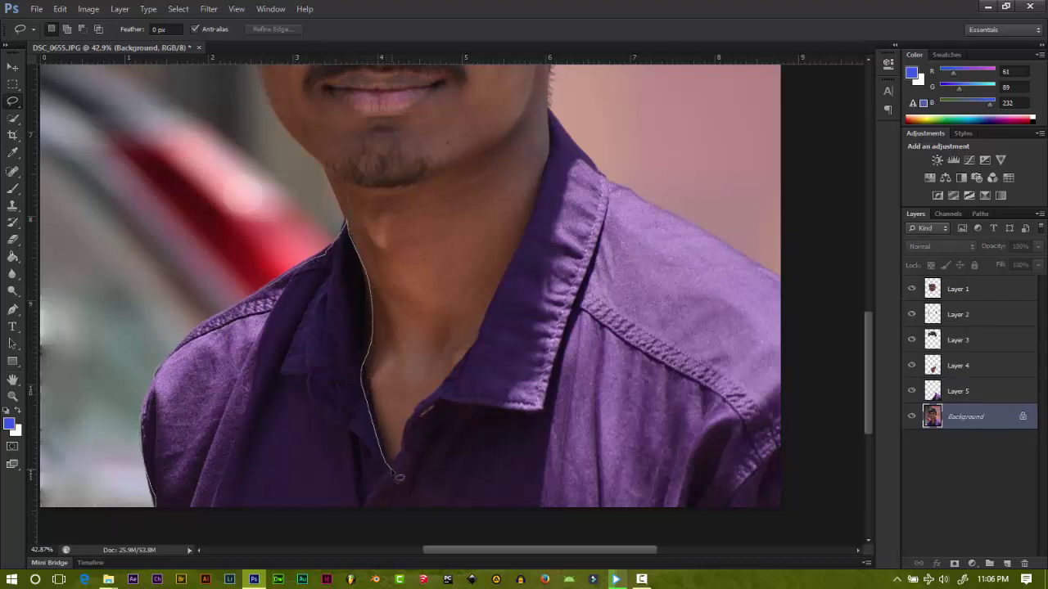
Step: Copy the shirt's left side onto Layer 6 and reselect the Background
left_click_drag(398, 477, 156, 508)
right_click(234, 168)
left_click(262, 270)
left_click(970, 442)
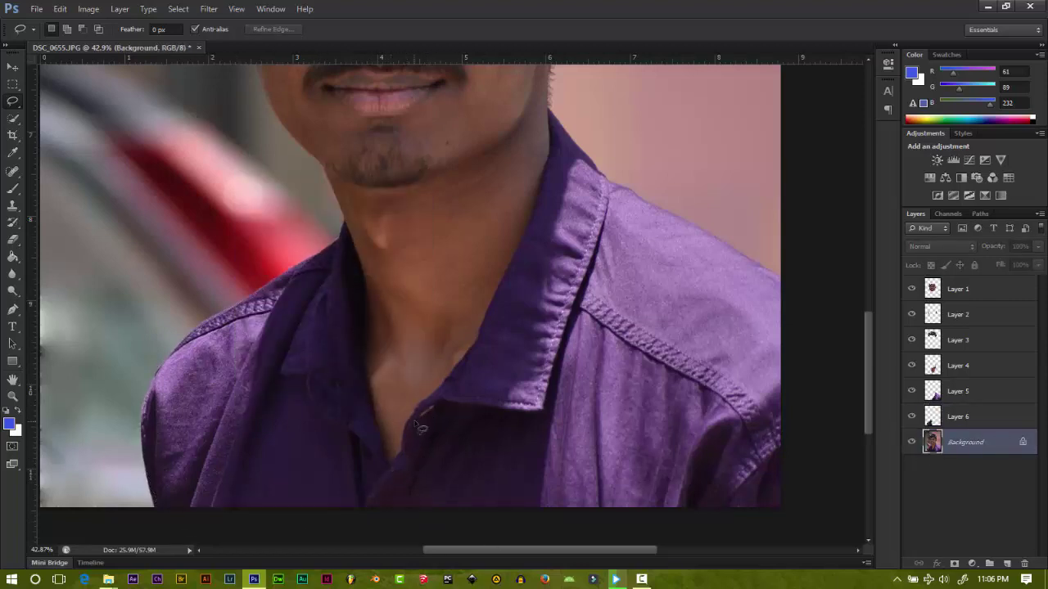
Step: Quick-select the right collar, copy it onto Layer 7, and reselect Background
left_click(12, 118)
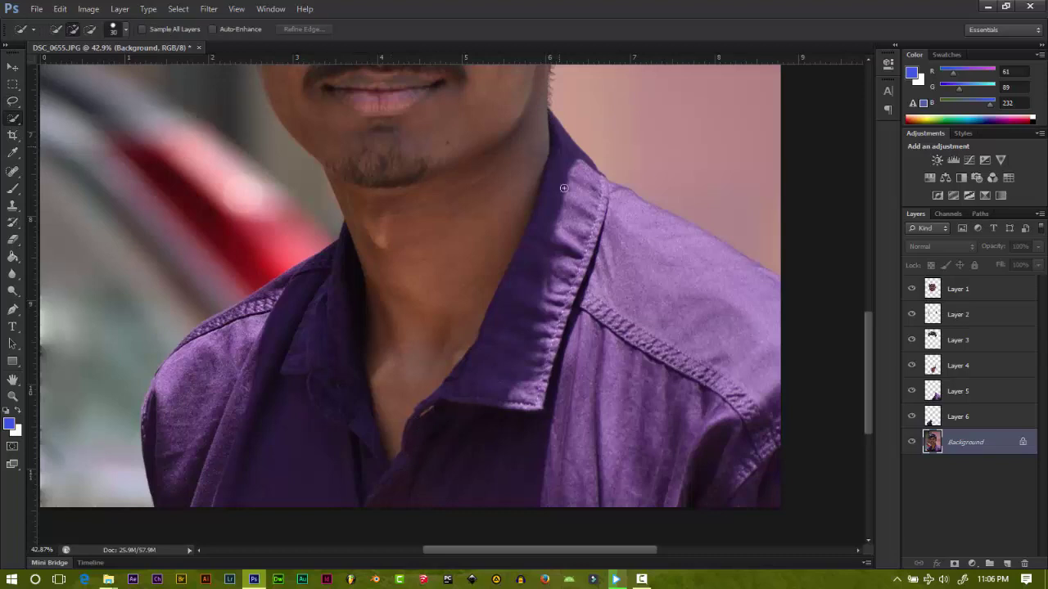
left_click_drag(573, 155, 600, 203)
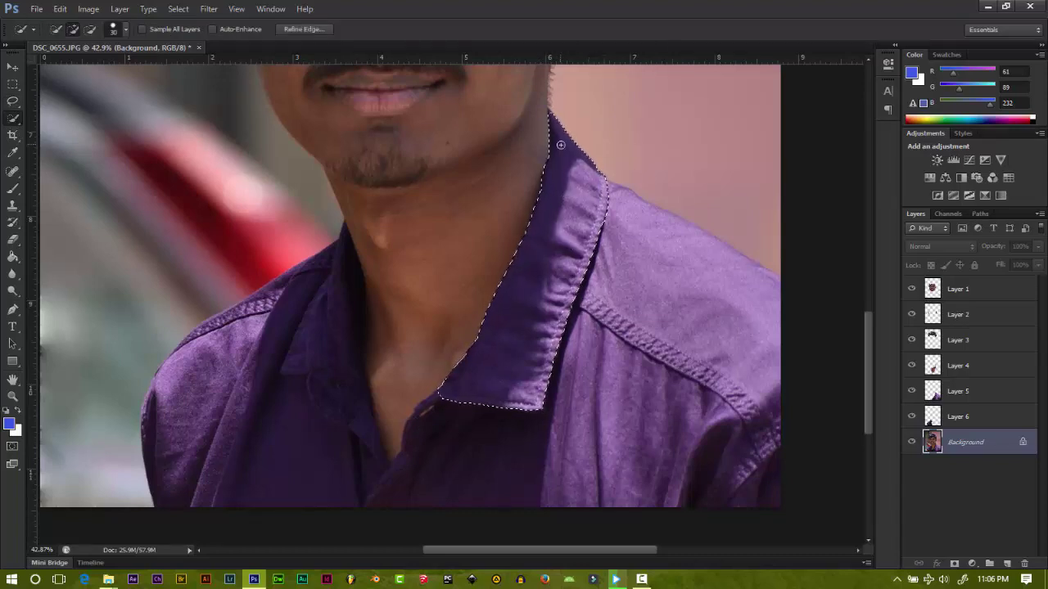
right_click(554, 277)
left_click(592, 379)
left_click(958, 468)
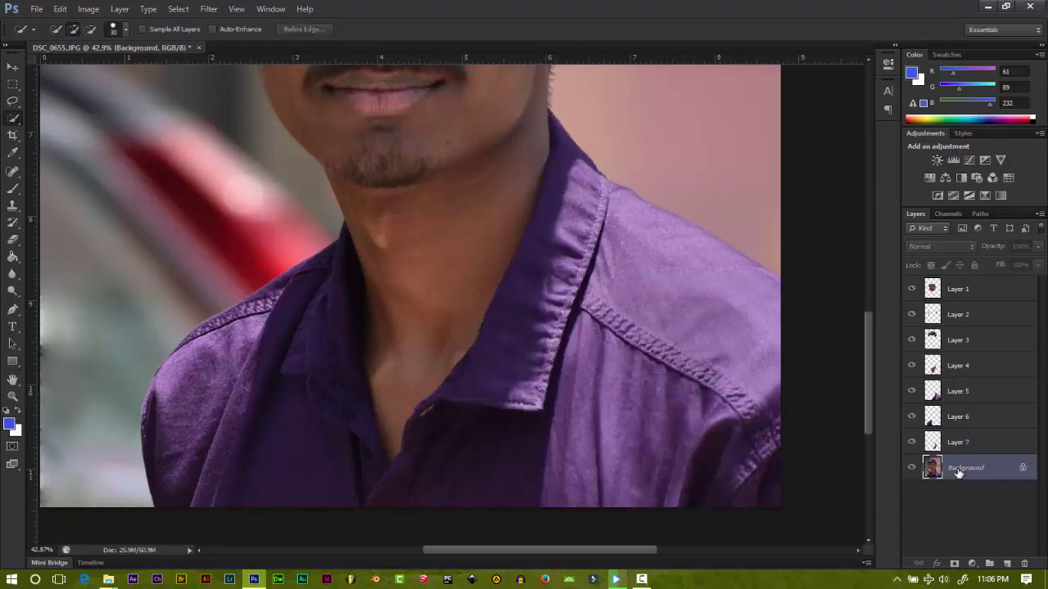
Step: Build a Quick Selection over the inner left collar area, trimming its bottom tip
left_click_drag(347, 259, 351, 421)
mouse_move(349, 283)
left_mouse_down()
mouse_move(360, 485)
mouse_move(323, 394)
mouse_move(311, 277)
left_mouse_up()
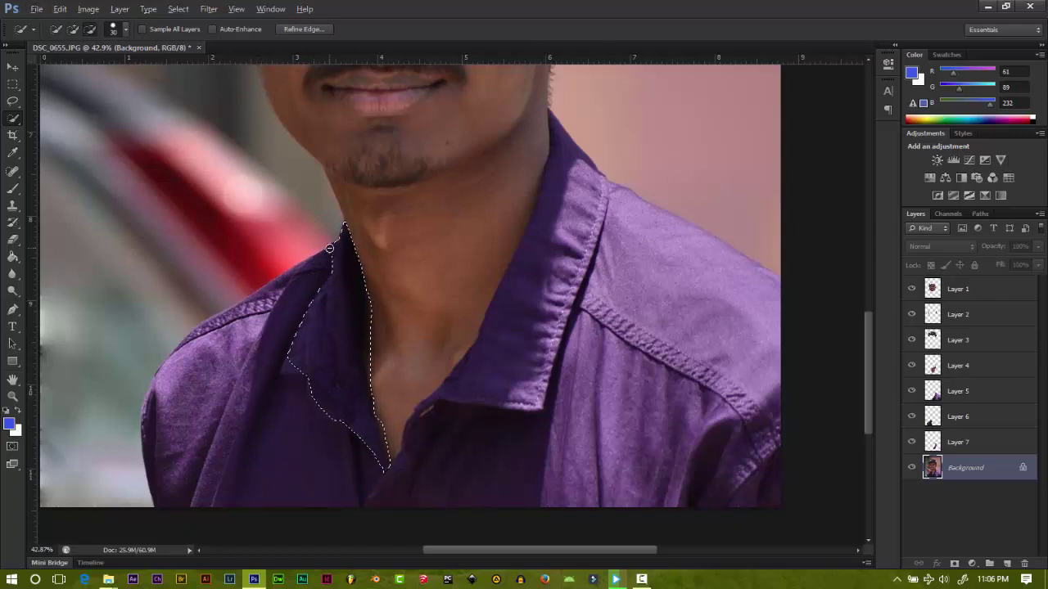
left_click(301, 370)
left_click(395, 458, "alt")
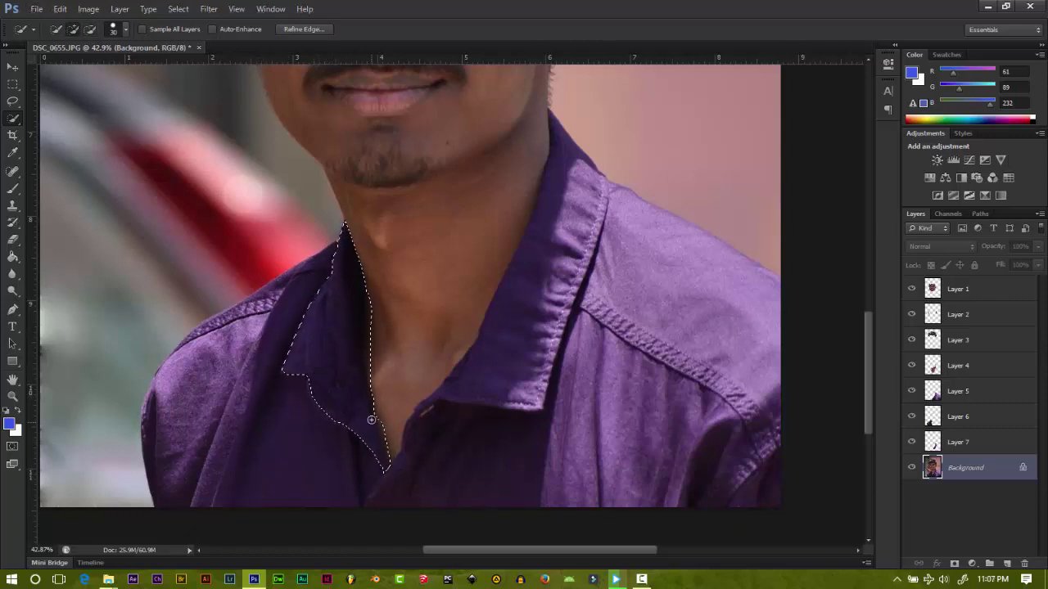
scroll(385, 470, "up", 1, "alt")
scroll(360, 360, "down", 2)
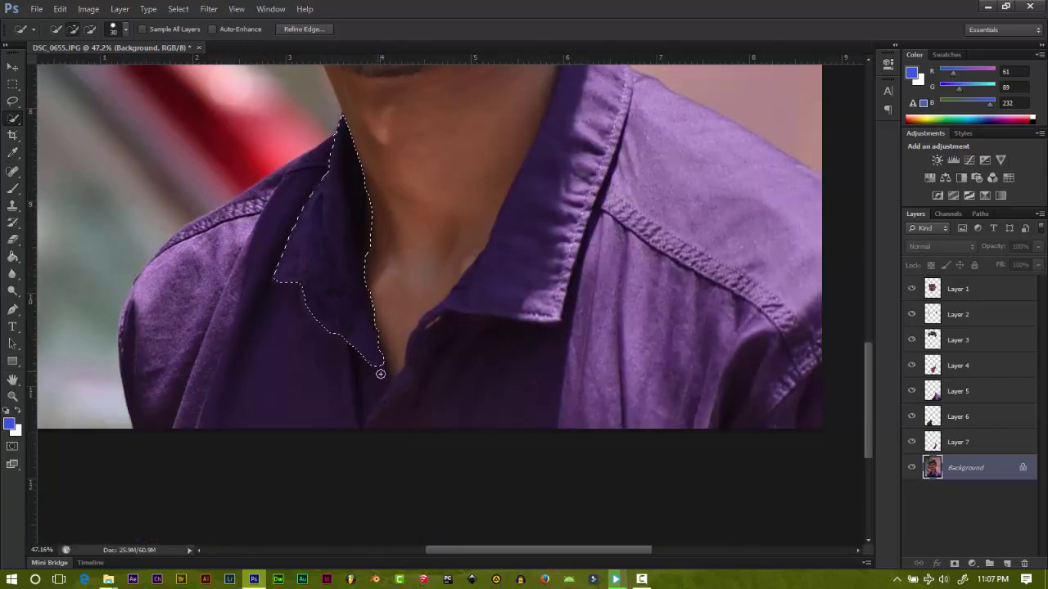
scroll(382, 381, "up", 18, "alt")
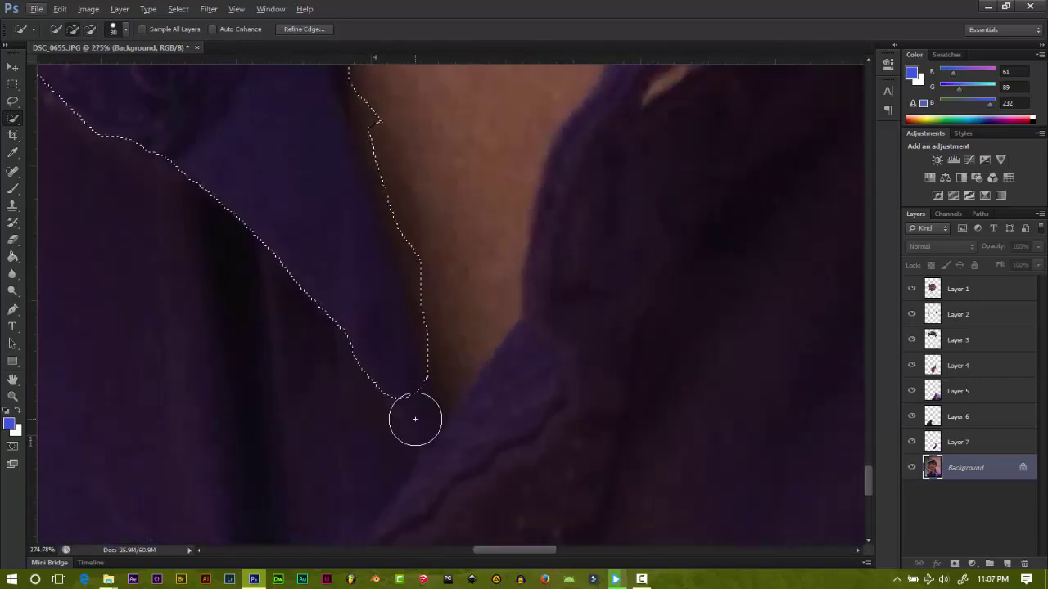
scroll(414, 401, "down", 9, "alt")
scroll(405, 368, "down", 4, "alt")
scroll(344, 288, "up", 3)
scroll(311, 262, "up", 2)
Step: Copy the collar selection onto Layer 8, zoom out to 24%, and make Layer 1 active
right_click(326, 237)
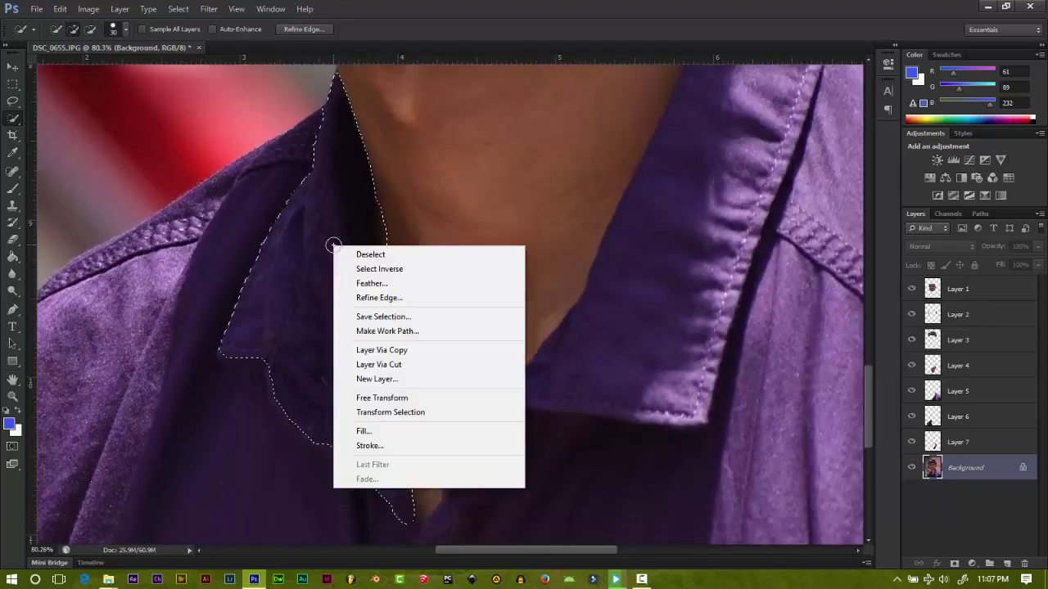
left_click(378, 348)
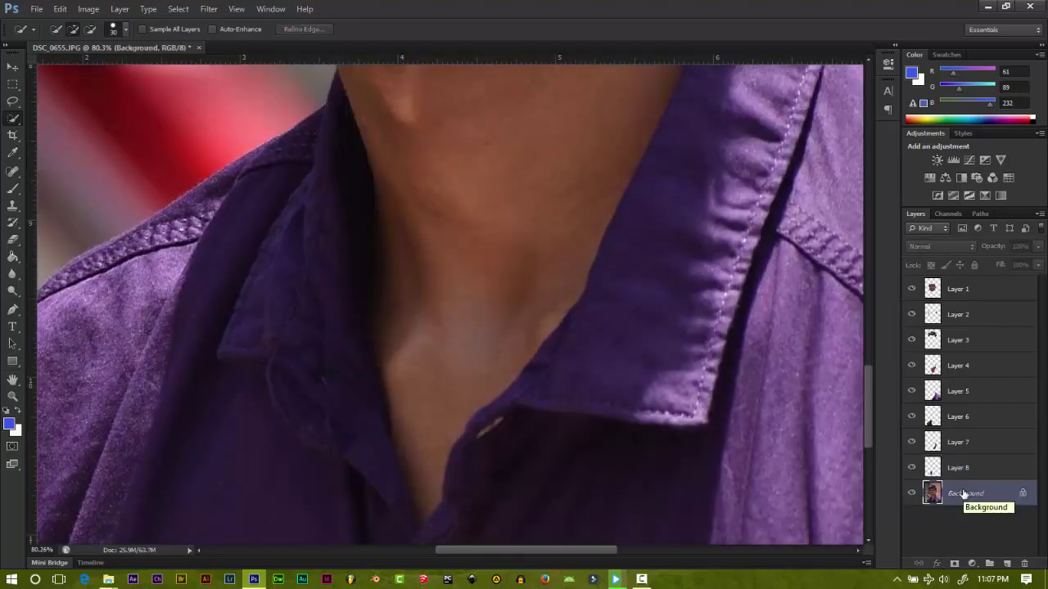
scroll(624, 405, "down", 6, "alt")
scroll(624, 405, "up", 5)
scroll(624, 405, "up", 4)
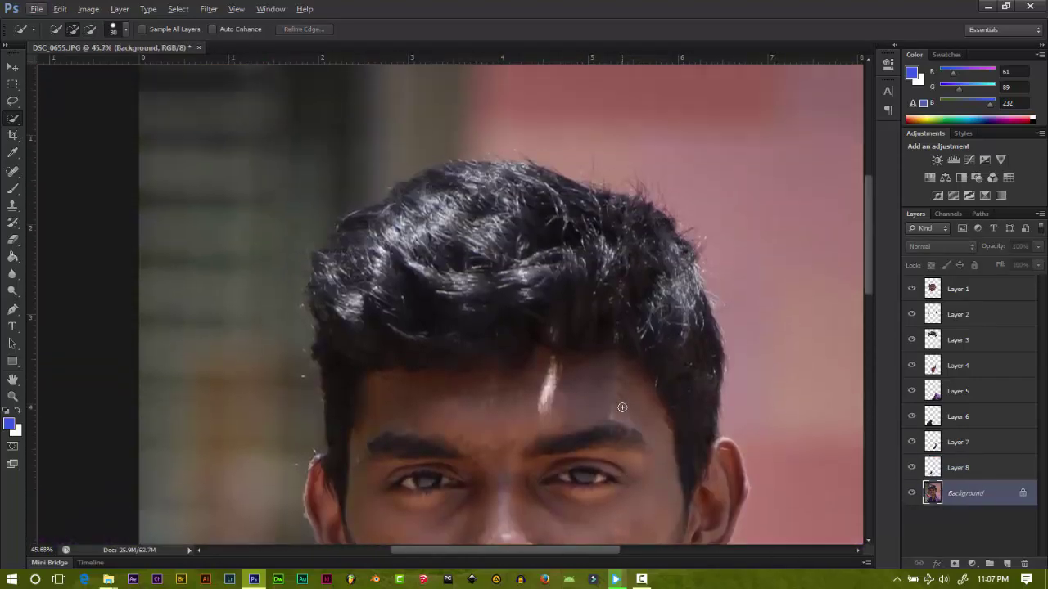
scroll(625, 406, "down", 5, "alt")
scroll(624, 406, "up", 1)
scroll(624, 406, "down", 3)
left_click(952, 289)
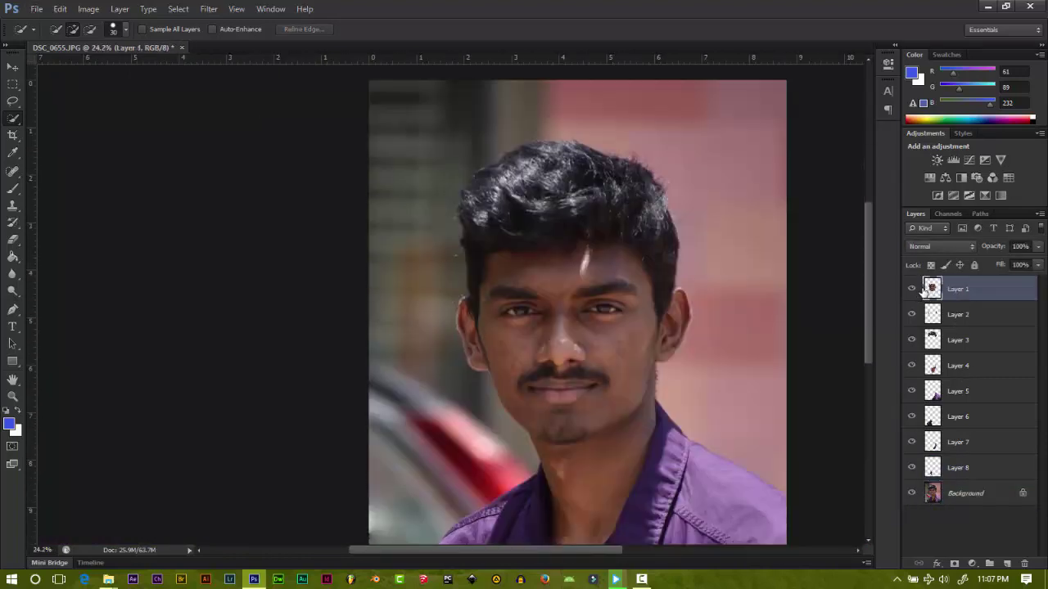
Step: Load the face shape from Layer 1, eyedrop a skin tone, and brush the face solid
right_click(937, 295)
left_click(786, 297)
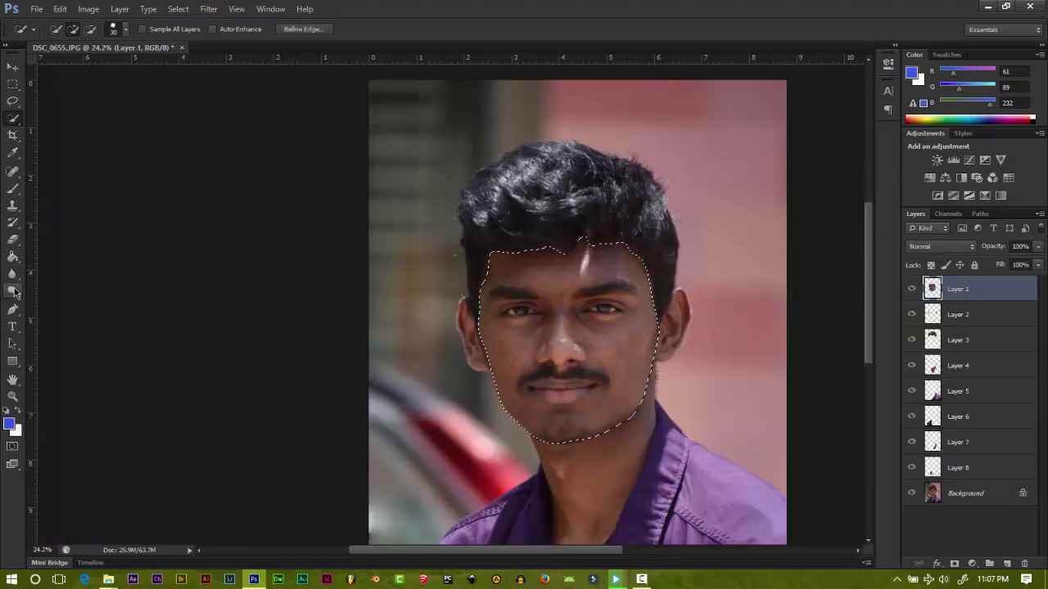
key("i")
mouse_move(635, 332)
left_mouse_down()
mouse_move(720, 342)
mouse_move(519, 314)
left_mouse_up()
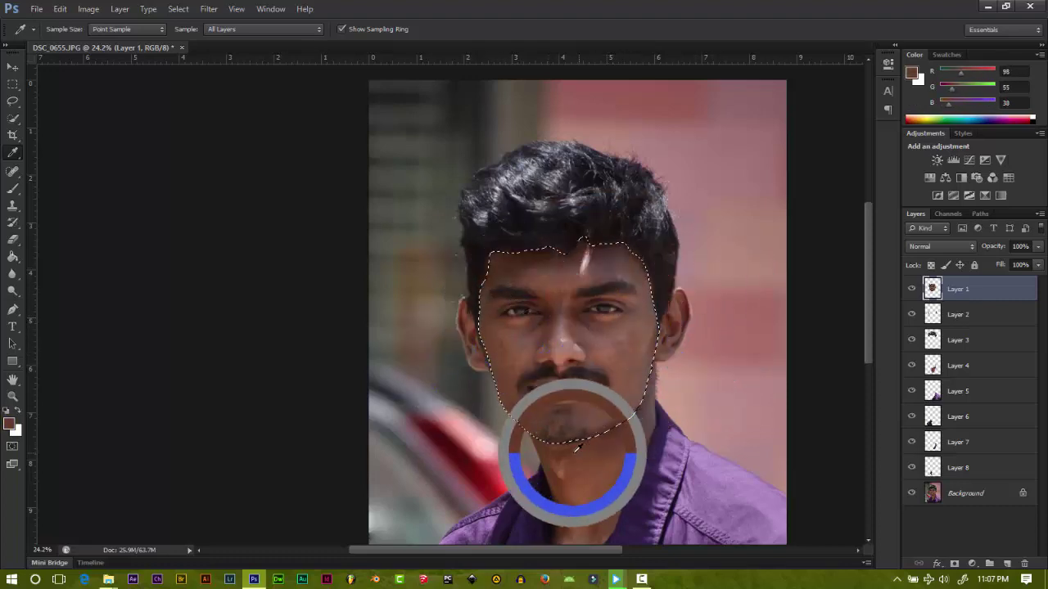
left_click_drag(519, 313, 565, 450)
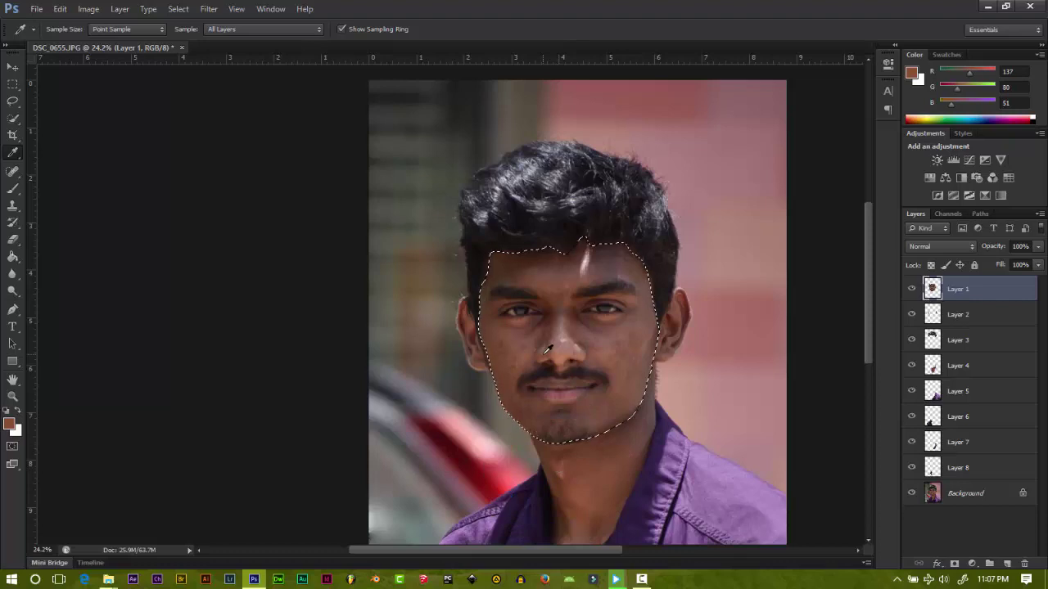
left_click(12, 190)
mouse_move(533, 303)
left_mouse_down()
mouse_move(565, 393)
mouse_move(624, 389)
left_mouse_up()
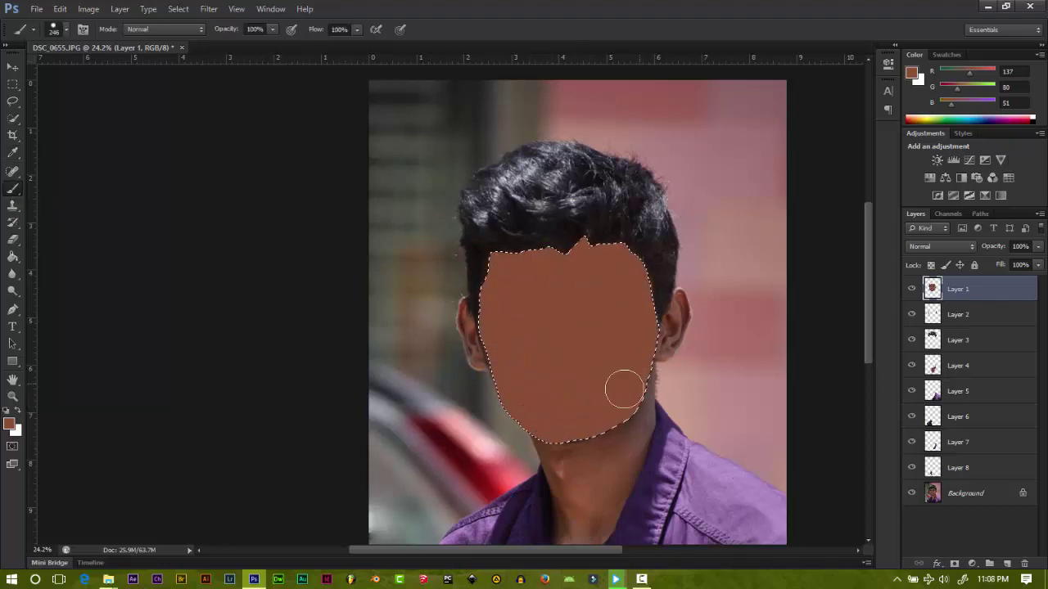
Step: Lighten the skin colour in the Color Picker and repaint the face with it
left_click(9, 423)
left_click_drag(663, 455, 645, 428)
left_click(651, 419)
left_click(851, 385)
key("b")
mouse_move(532, 295)
left_mouse_down()
mouse_move(603, 175)
mouse_move(449, 461)
left_mouse_up()
Step: Fill both ears on Layer 2 with a darker skin tone sampled from the ear
left_click(957, 314)
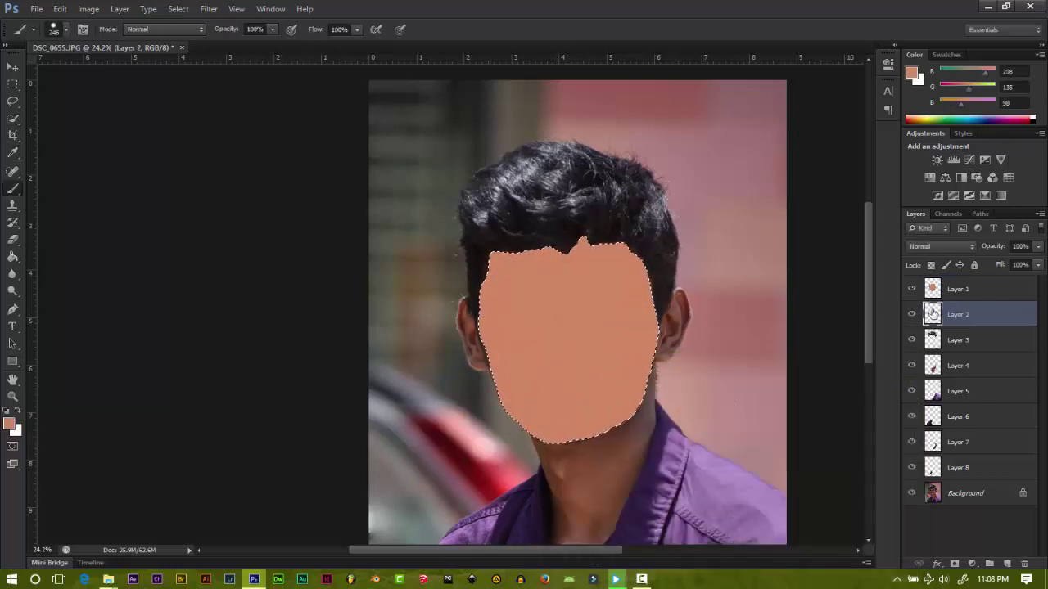
right_click(933, 314)
left_click(823, 298)
key("i")
left_click(681, 314)
key("b")
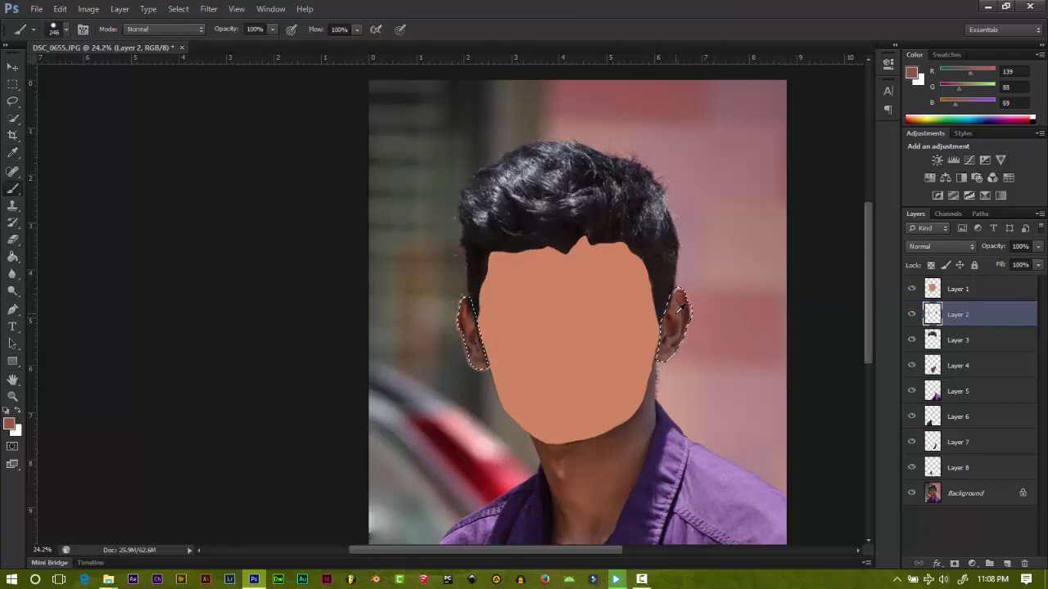
left_click_drag(679, 319, 467, 335)
Step: Make Layer 3 active and load its hair shape as a selection
left_click(958, 340)
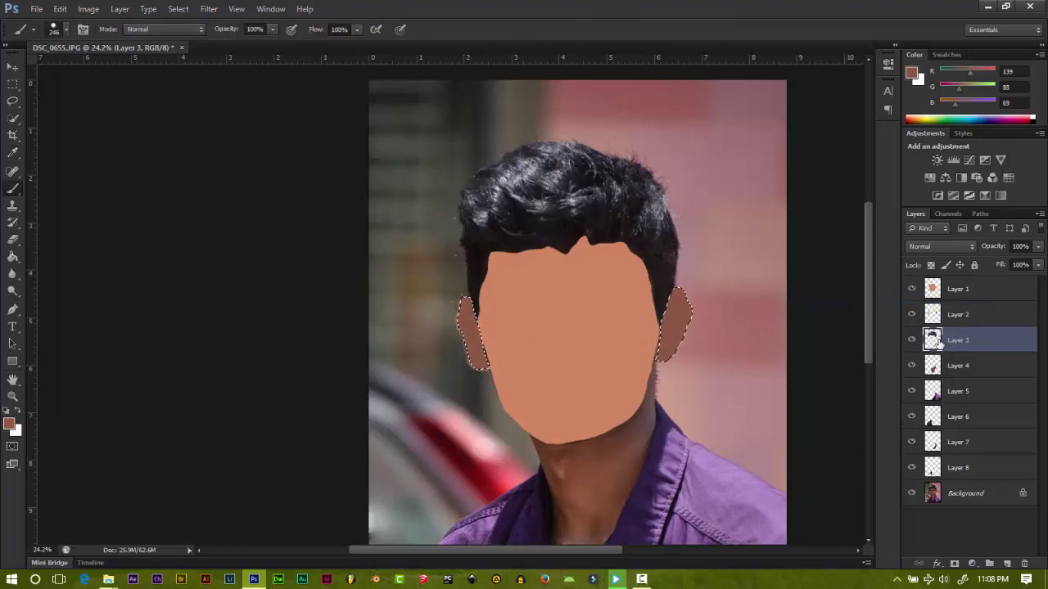
right_click(933, 340)
left_click(900, 67)
Step: Eyedrop the dark hair colour and brush the hair selection flat near-black
key("i")
left_click(501, 195)
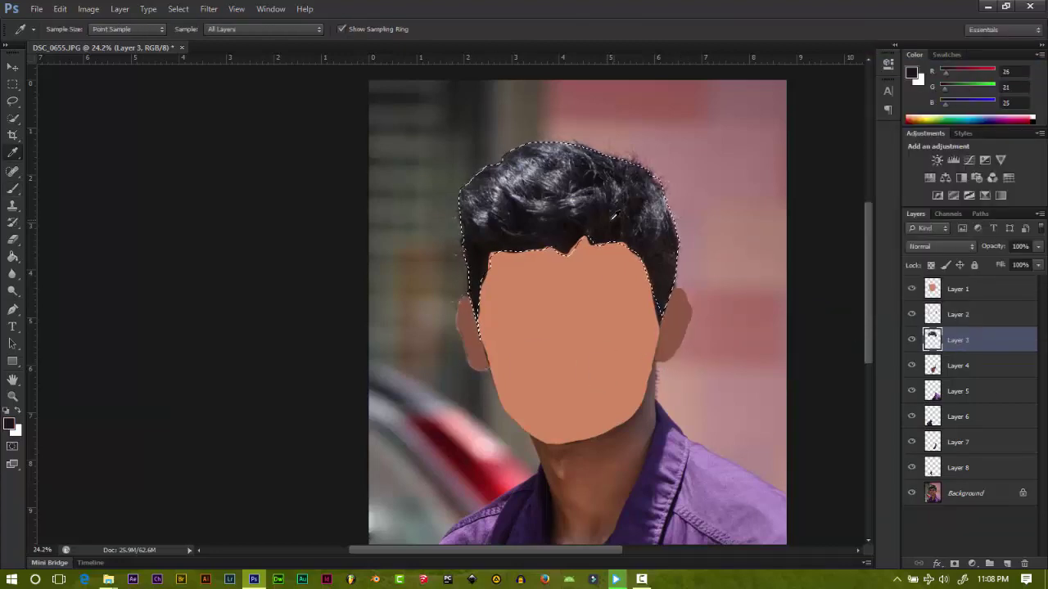
key("b")
left_click_drag(500, 195, 680, 323)
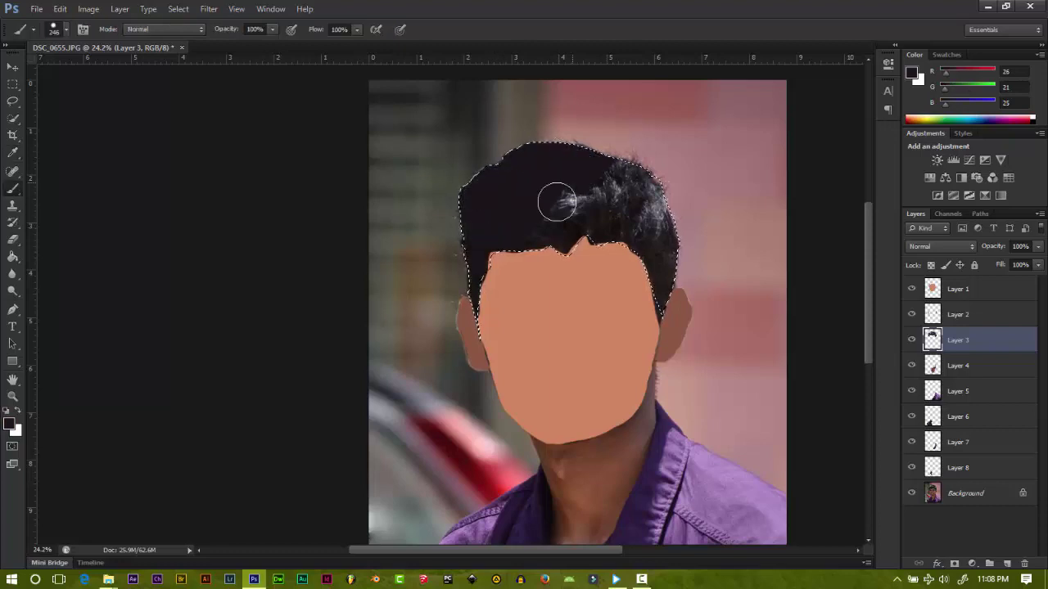
Step: Load Layer 4's neck shape and paint it a flat brown sampled from the neck
left_click(958, 365)
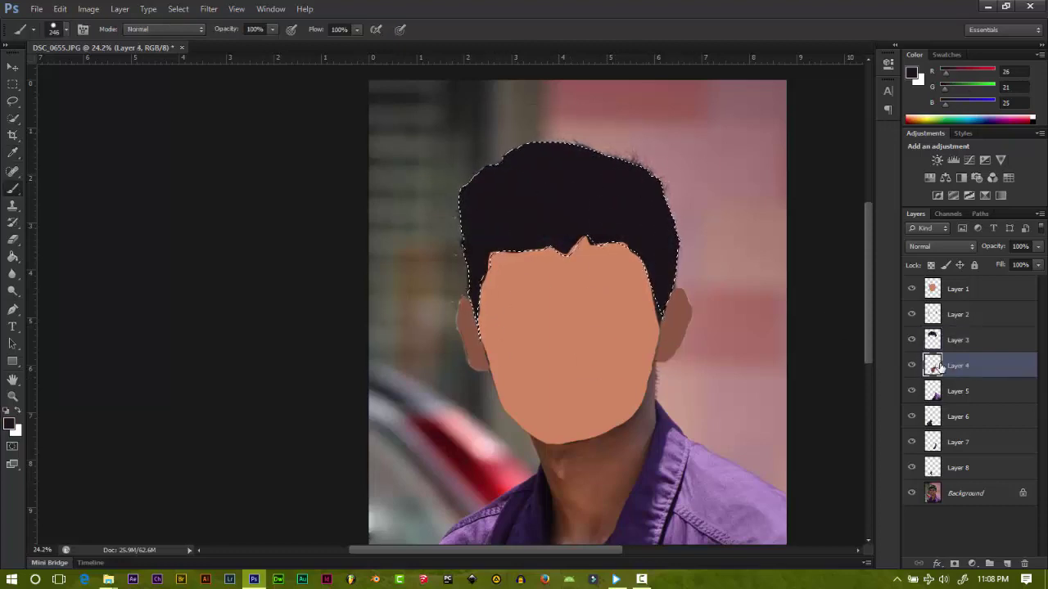
right_click(933, 365)
left_click(900, 86)
key("i")
left_click(628, 465)
key("b")
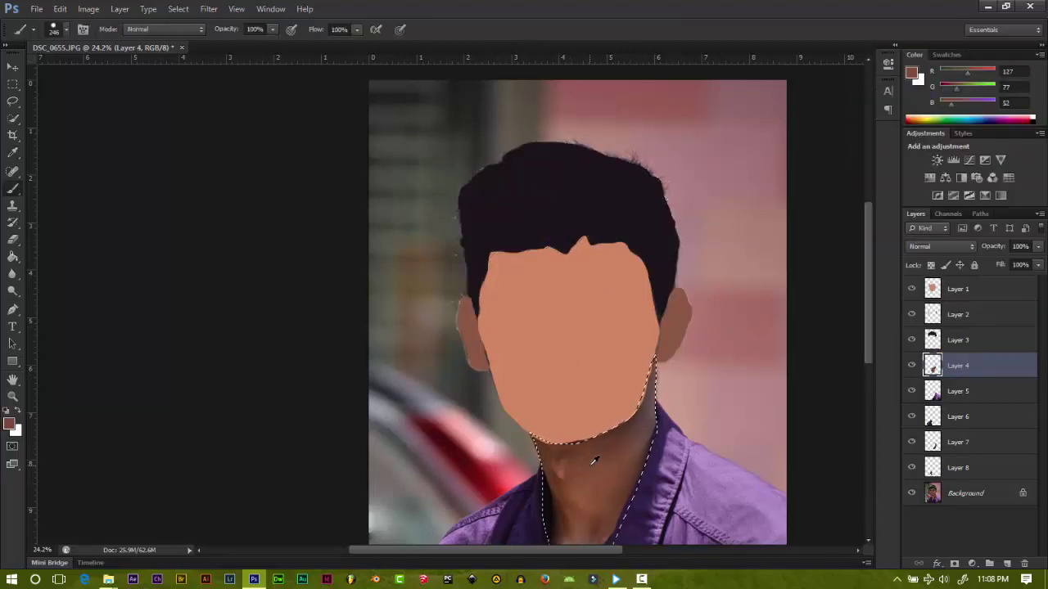
left_click_drag(628, 465, 587, 546)
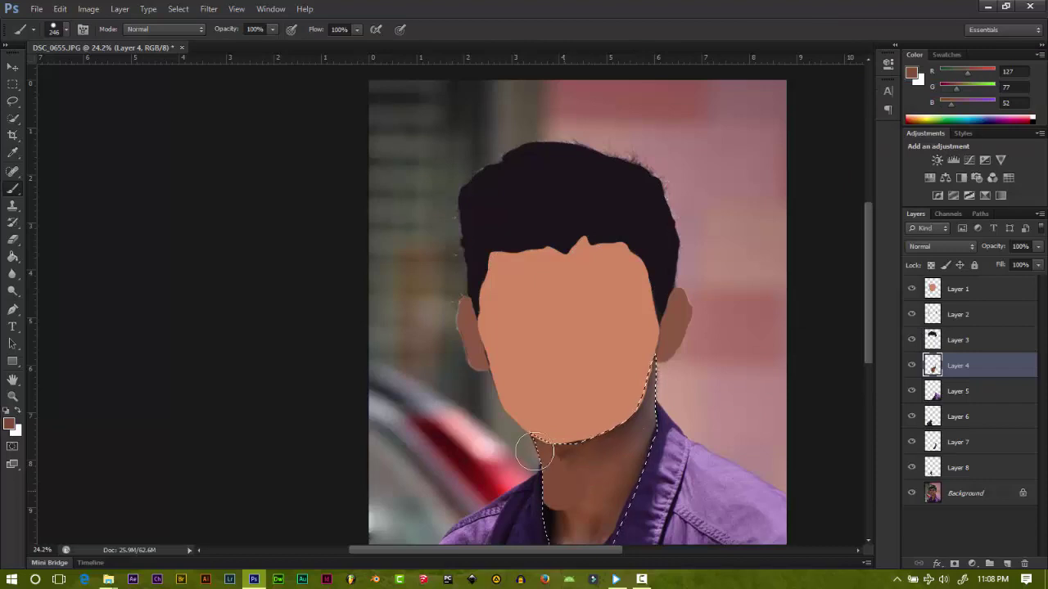
Step: Load Layer 5's shirt shape and sample purple from the shirt
right_click(933, 391)
left_click(900, 114)
key("i")
left_click(701, 458)
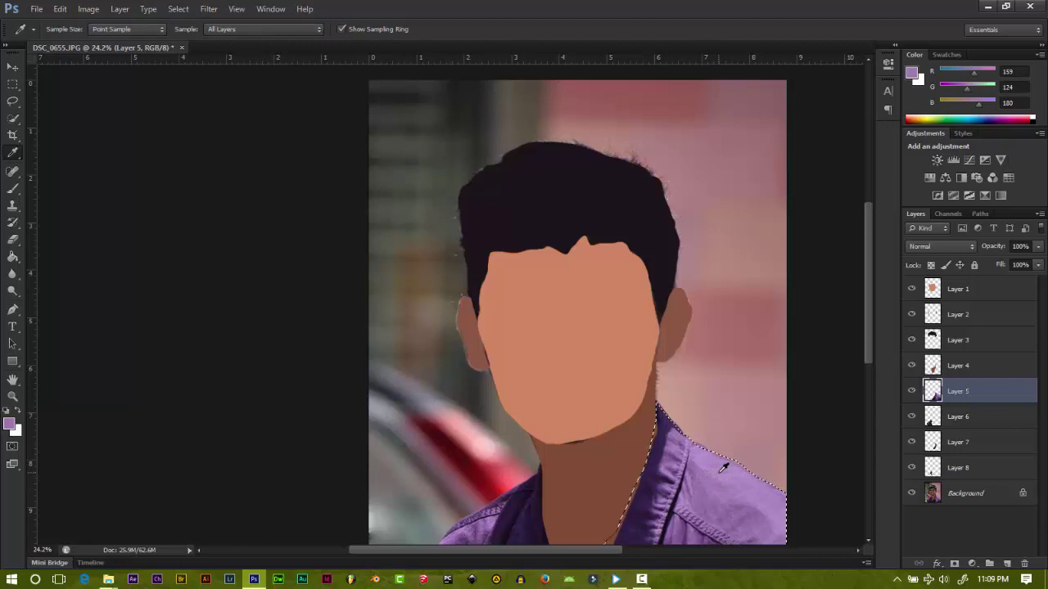
Step: Resample a deeper purple and paint the selected shirt area flat purple
scroll(695, 458, "down", 1)
left_click(683, 457)
key("b")
mouse_move(683, 457)
left_mouse_down()
mouse_move(636, 416)
mouse_move(759, 417)
mouse_move(798, 446)
mouse_move(802, 524)
left_mouse_up()
Step: Load Layer 8's collar shape and paint it with a sampled near-black colour
left_click(941, 418)
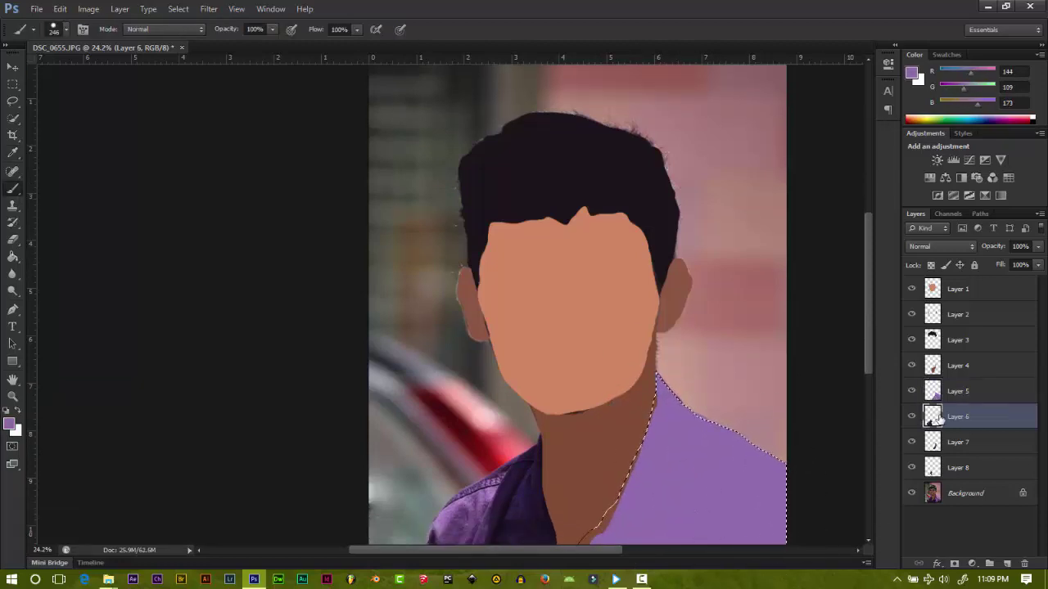
left_click(941, 467)
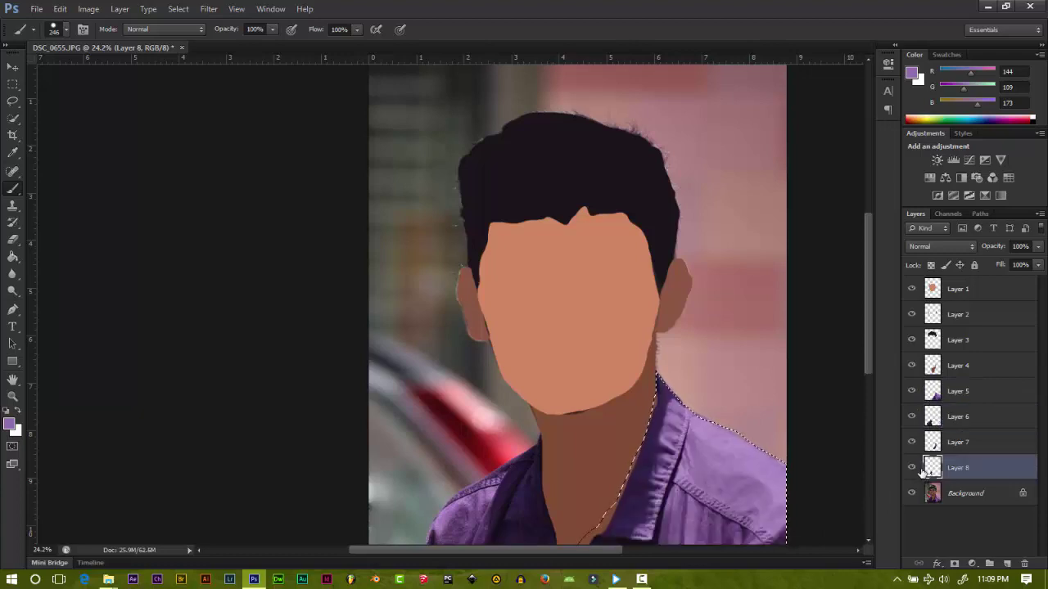
right_click(938, 467)
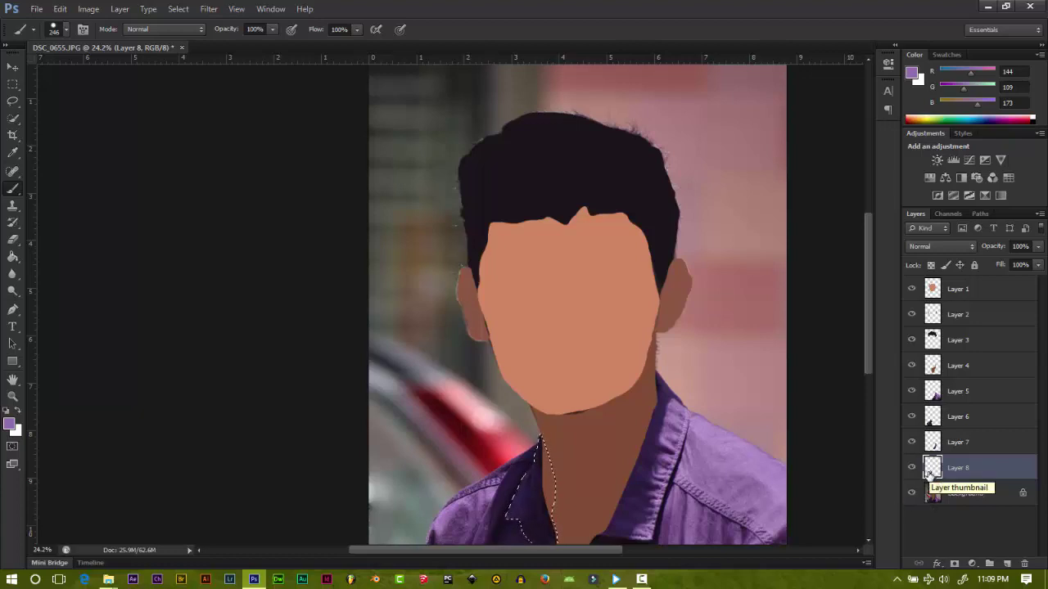
left_click(536, 496, "alt")
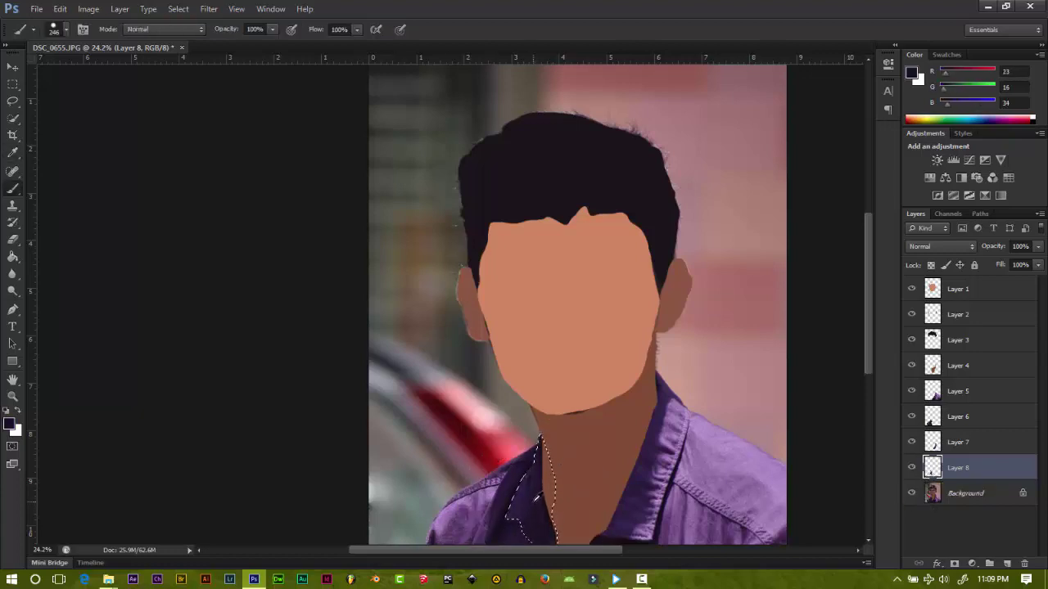
scroll(519, 515, "down", 2)
scroll(573, 491, "down", 1)
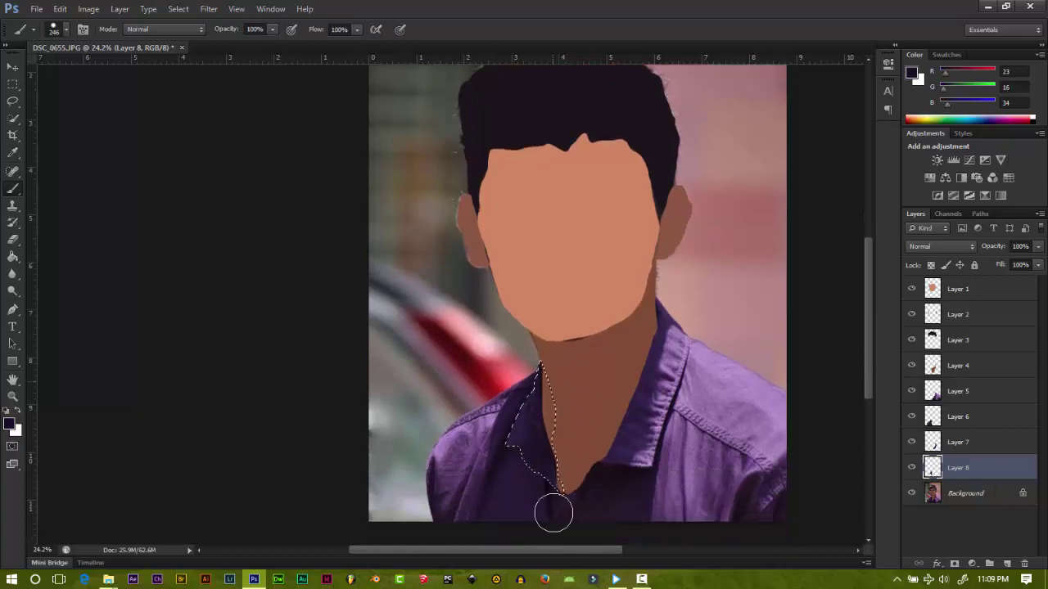
right_click(932, 467)
left_click(867, 320)
Step: Check the collar by hiding layers, move Layer 8 above Layer 4, and unhide them
left_click_drag(915, 404, 915, 449)
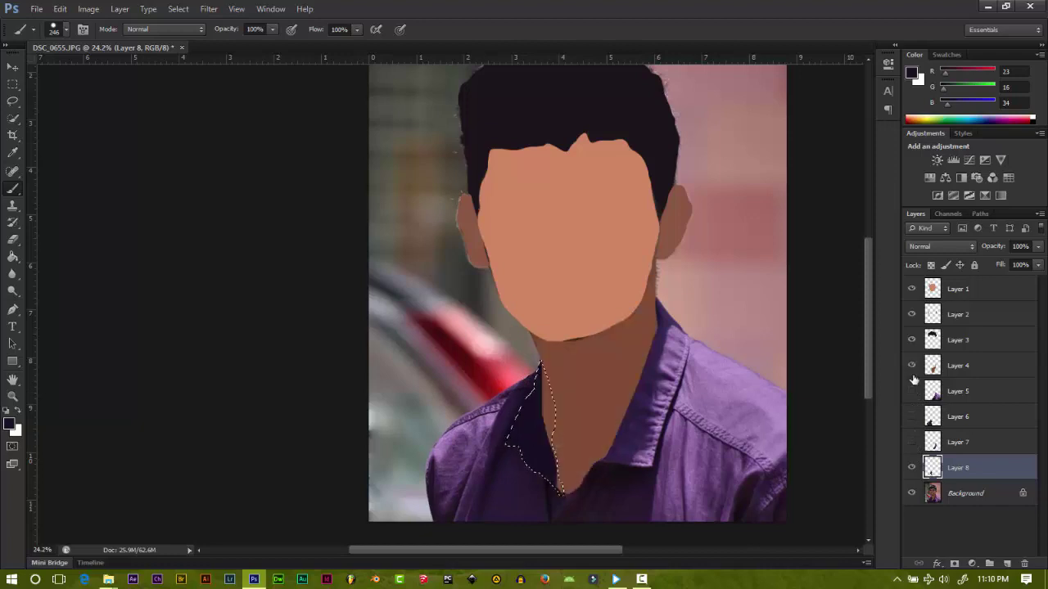
left_click(912, 468)
mouse_move(911, 391)
left_mouse_down()
mouse_move(911, 467)
mouse_move(958, 353)
left_mouse_up()
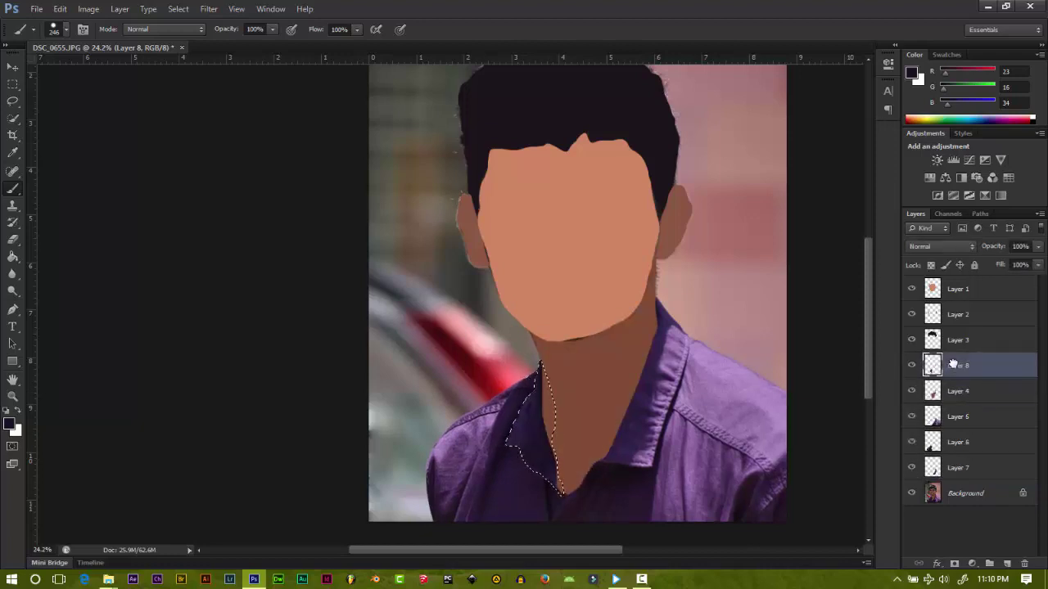
left_click(946, 527)
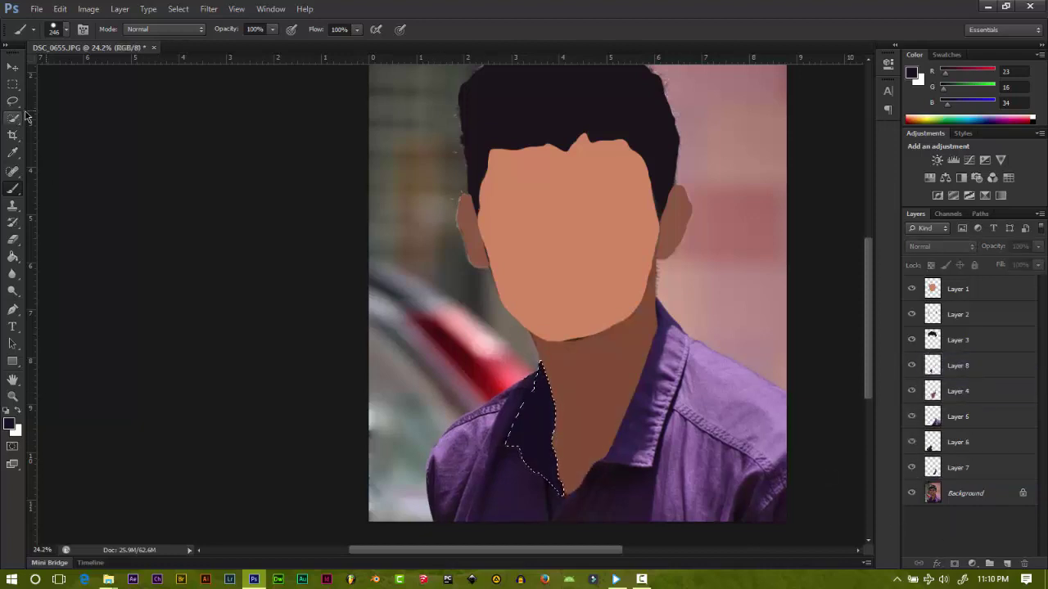
Step: Clear the current selection and load Layer 7's collar shape as a selection
left_click(12, 83)
scroll(528, 449, "down", 1)
left_click(529, 449)
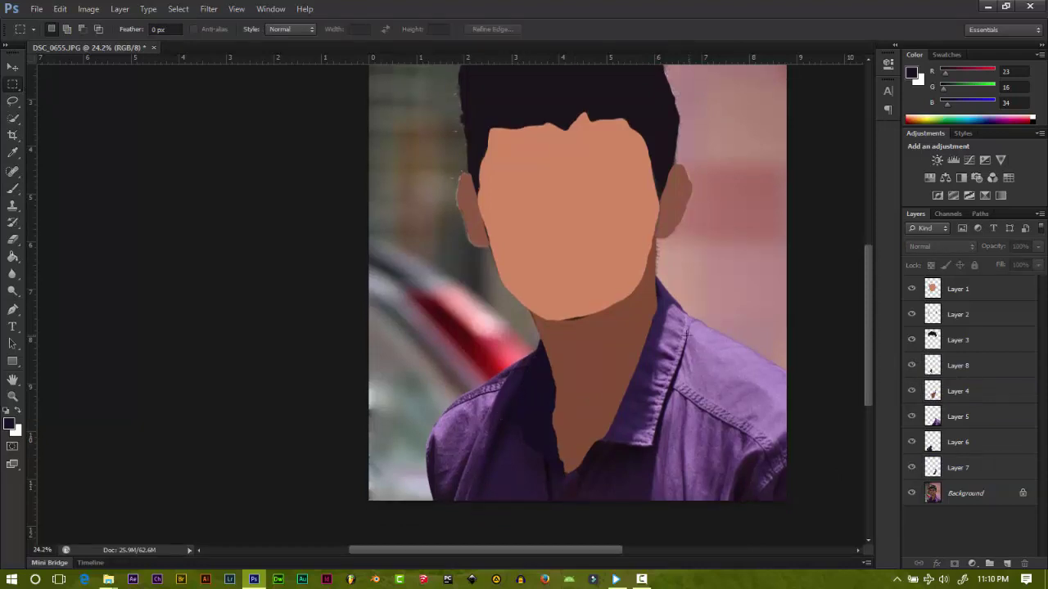
right_click(932, 468)
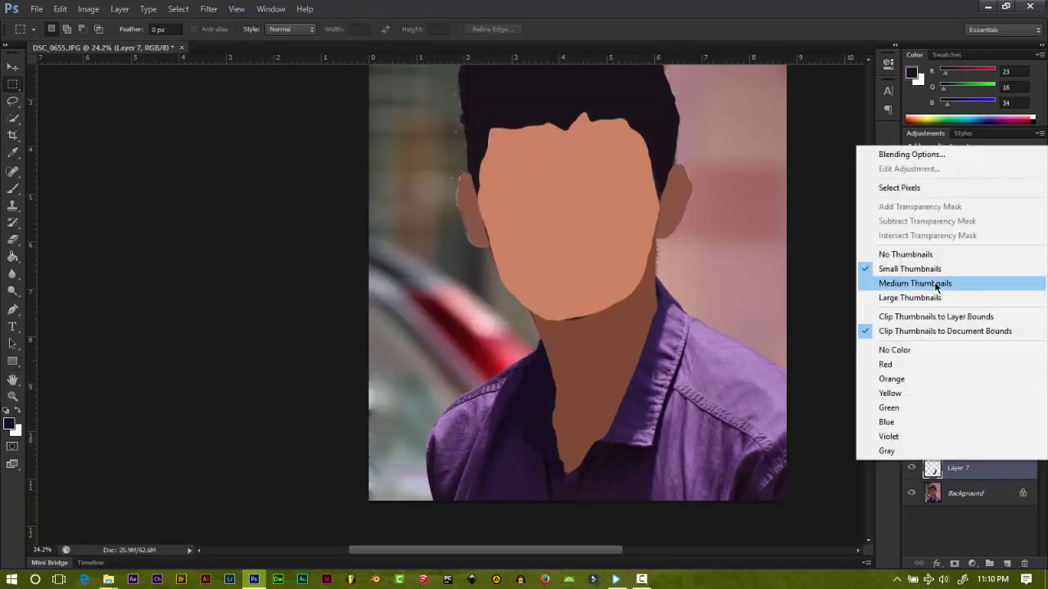
left_click(892, 190)
Step: Sample a dark purple from the collar and move Layer 7 between Layers 4 and 5
key("i")
left_click_drag(644, 338, 649, 366)
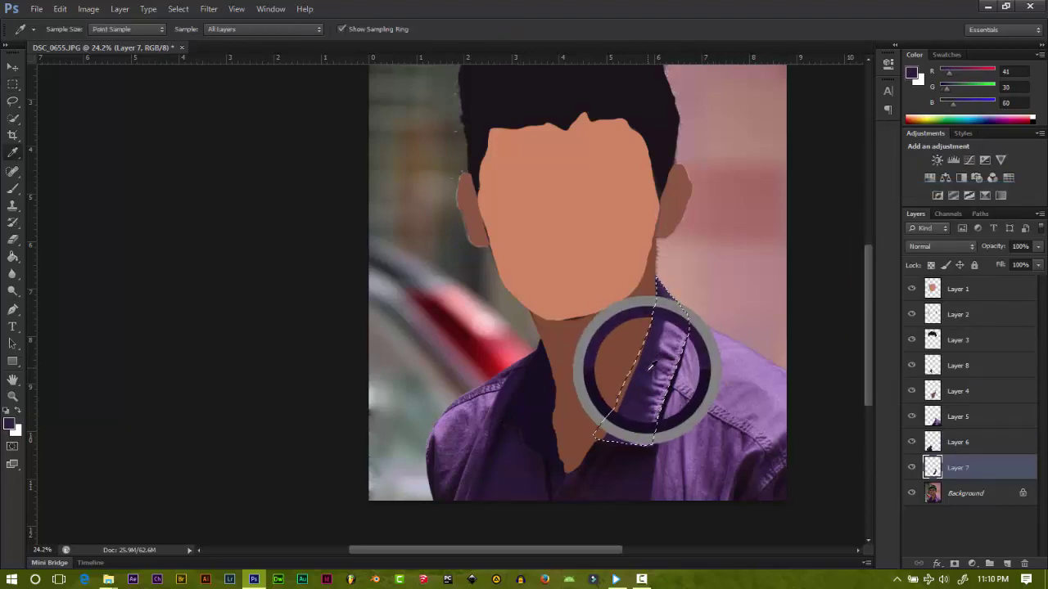
key("b")
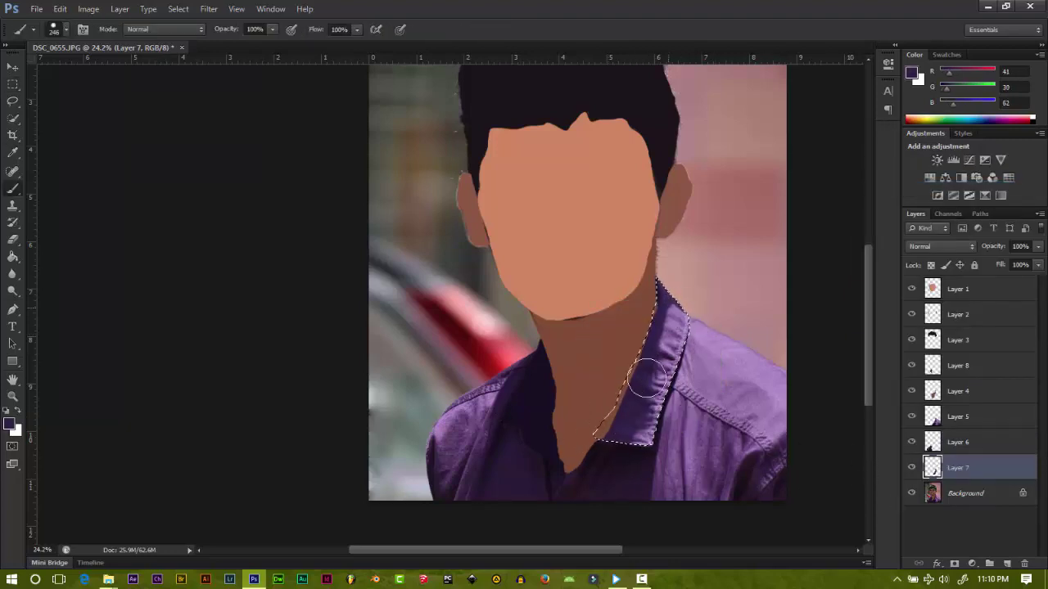
left_click_drag(932, 467, 949, 405)
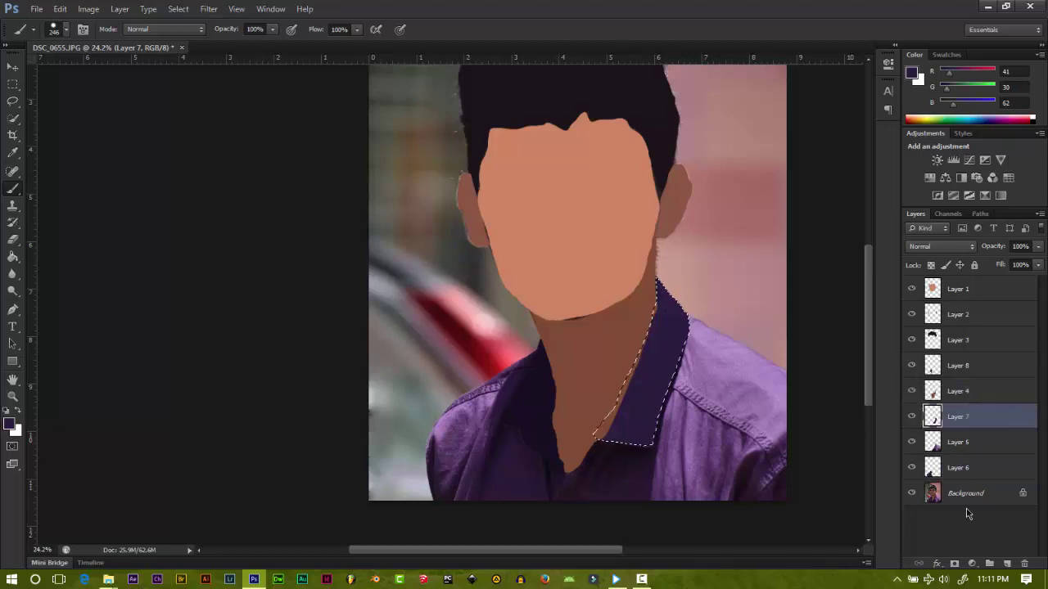
Step: Load the shirt shape from Layer 5 as a selection and sample purple from the shirt
left_click(952, 442)
right_click(932, 442)
left_click(937, 185)
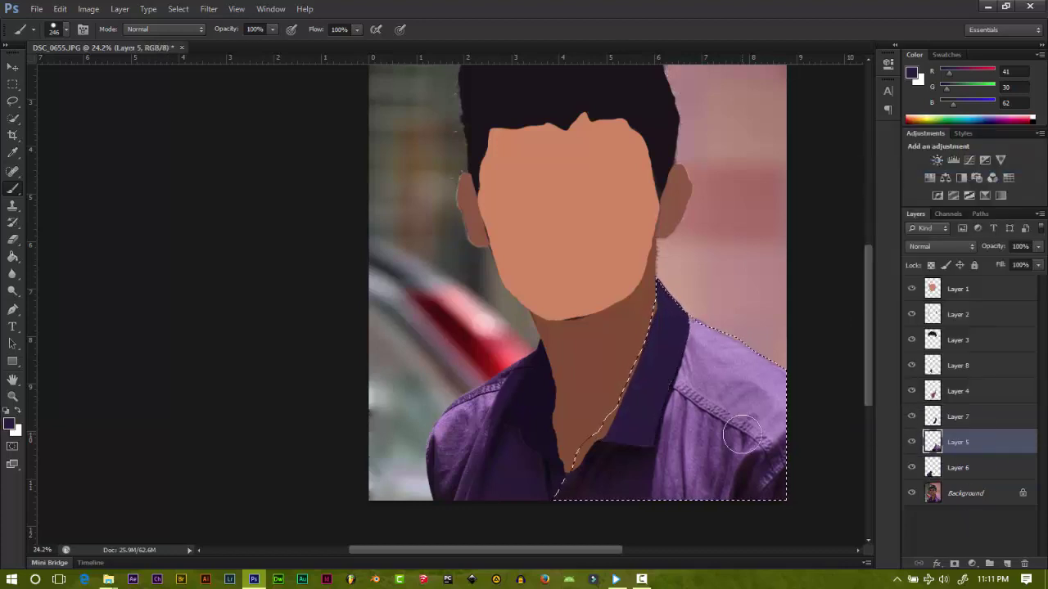
key("i")
mouse_move(701, 397)
left_mouse_down()
mouse_move(679, 409)
mouse_move(647, 533)
mouse_move(771, 515)
mouse_move(553, 512)
left_mouse_up()
key("b")
Step: Repaint the right side of the shirt in a slightly purpler dark tone
key("ctrl+alt+z")
key("ctrl+alt+z")
key("ctrl+alt+z")
key("ctrl+alt+z")
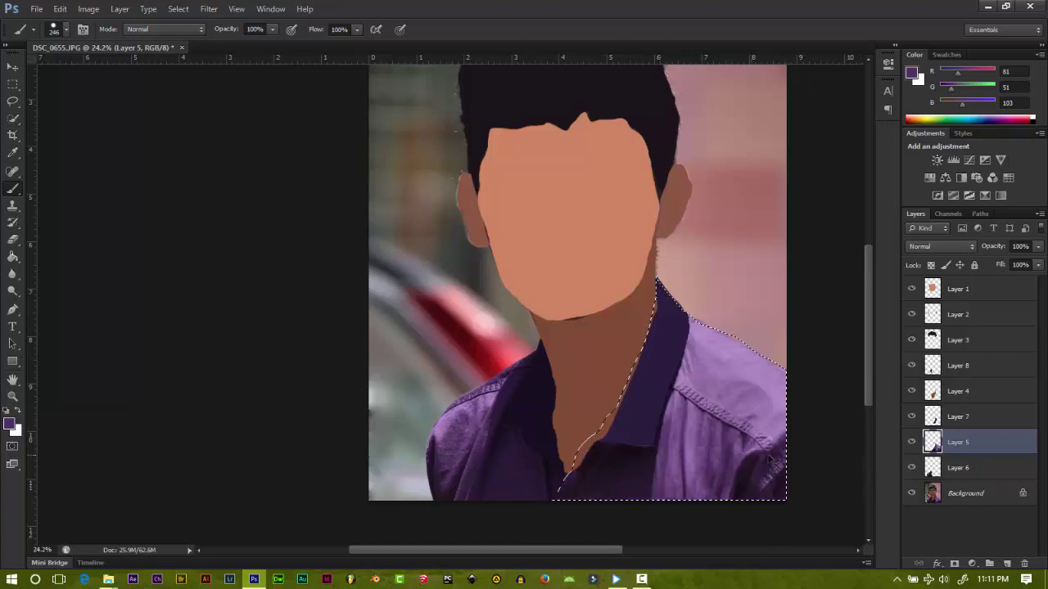
left_click(630, 460, "alt")
mouse_move(625, 458)
left_mouse_down()
mouse_move(743, 355)
mouse_move(753, 398)
left_mouse_up()
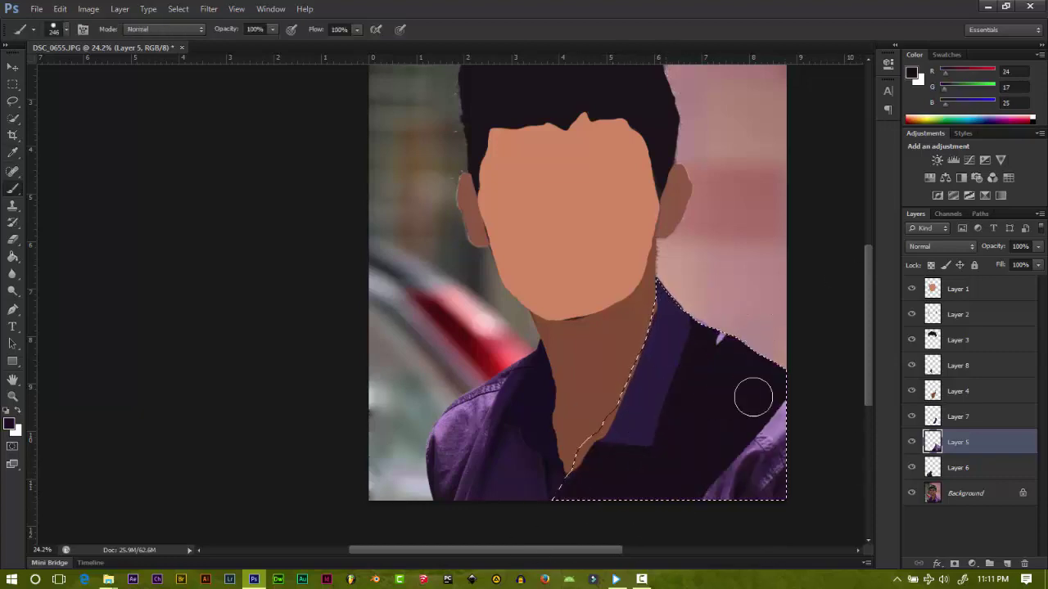
key("ctrl+alt+z")
key("ctrl+alt+z")
left_click(660, 451, "alt")
mouse_move(660, 451)
left_mouse_down()
mouse_move(601, 483)
mouse_move(716, 431)
mouse_move(743, 345)
left_mouse_up()
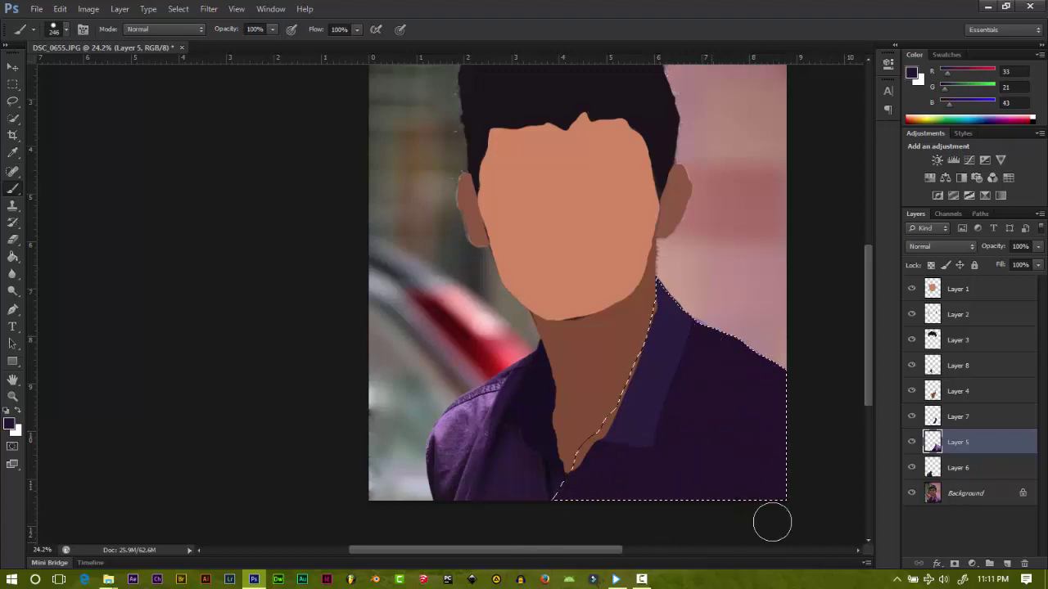
right_click(933, 470)
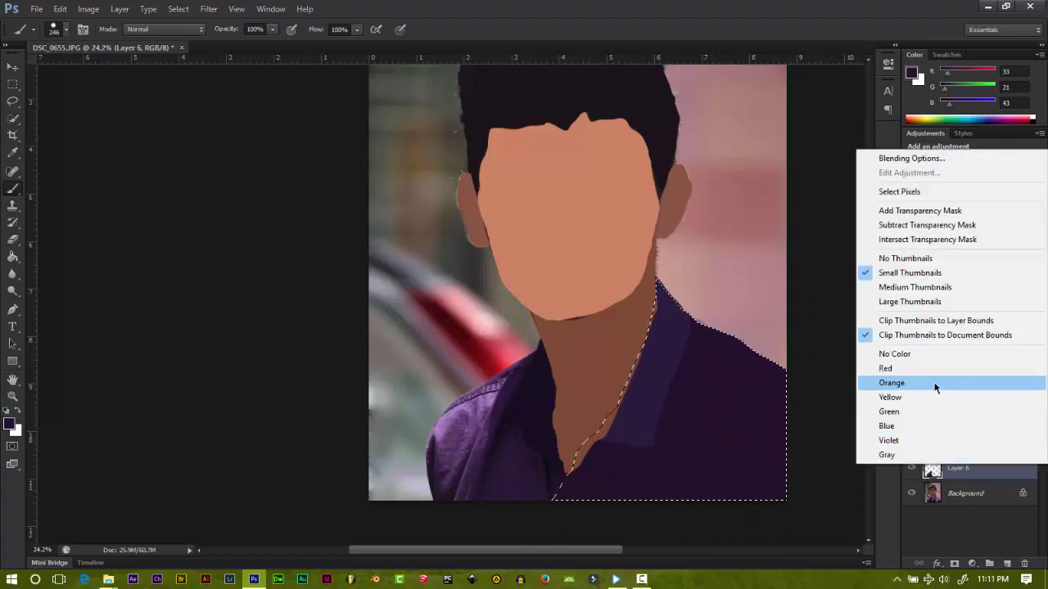
Step: Fill Layer 6's left-shirt shape with the dark purple, then toggle the photo to compare
left_click(898, 195)
key("alt+BackSpace")
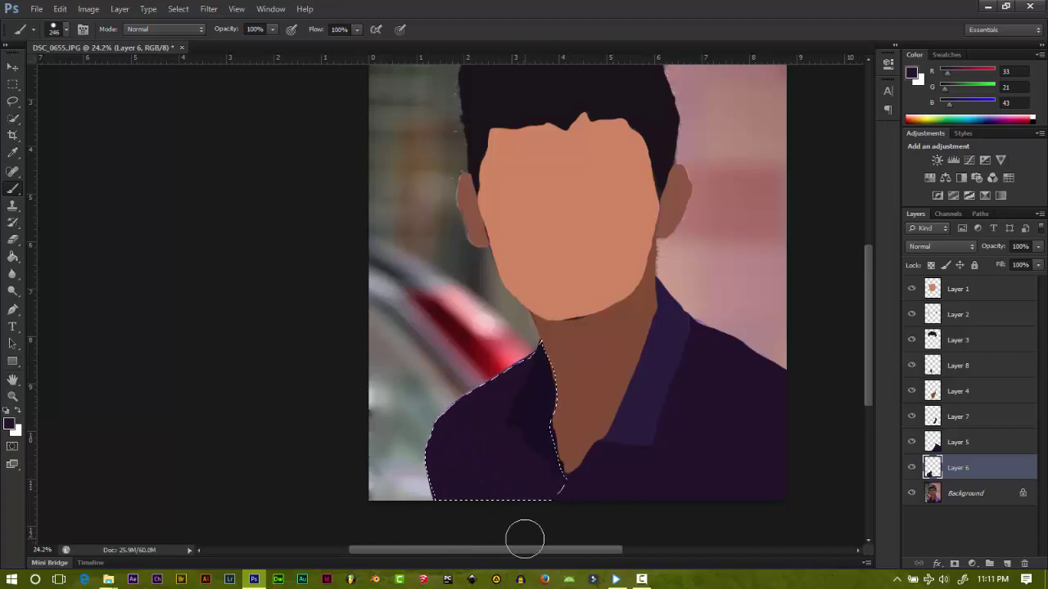
left_click(911, 493)
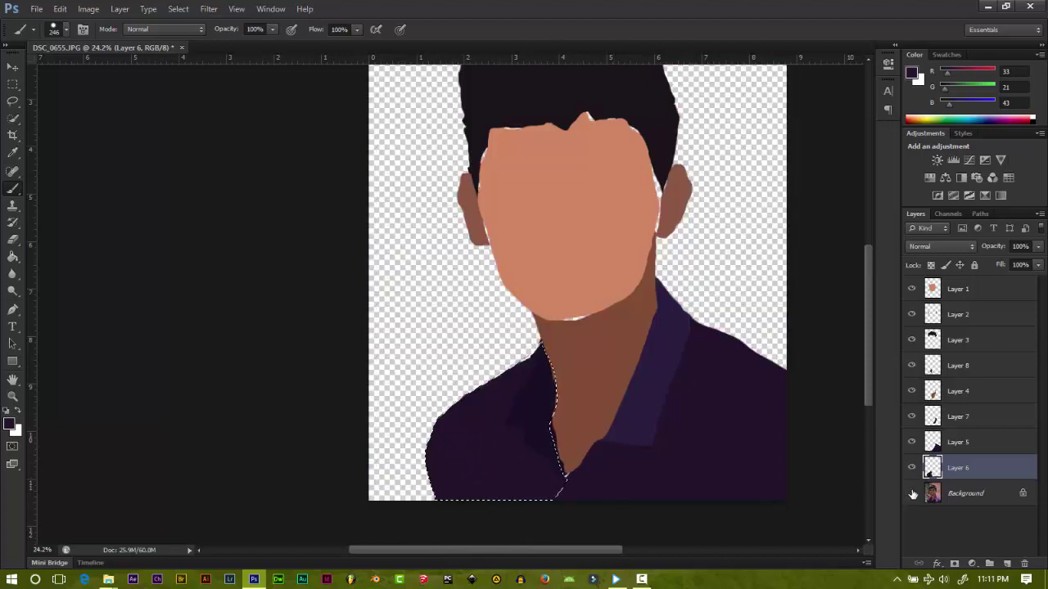
left_click(911, 493)
left_click(911, 493)
left_click(911, 493)
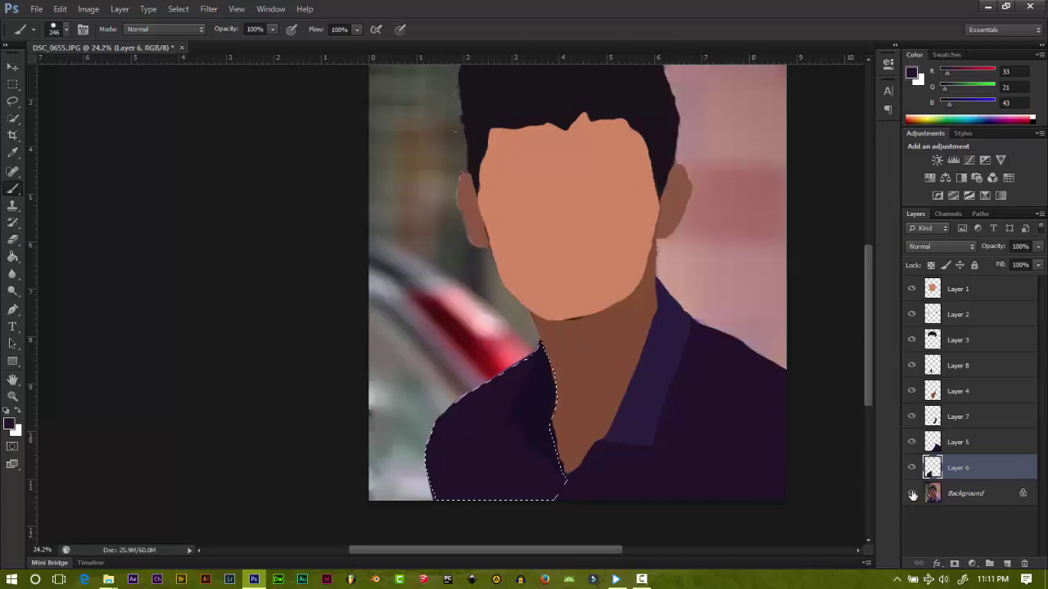
Step: Toggle the neck and other fill layers on and off to inspect their edges
scroll(747, 432, "down", 1)
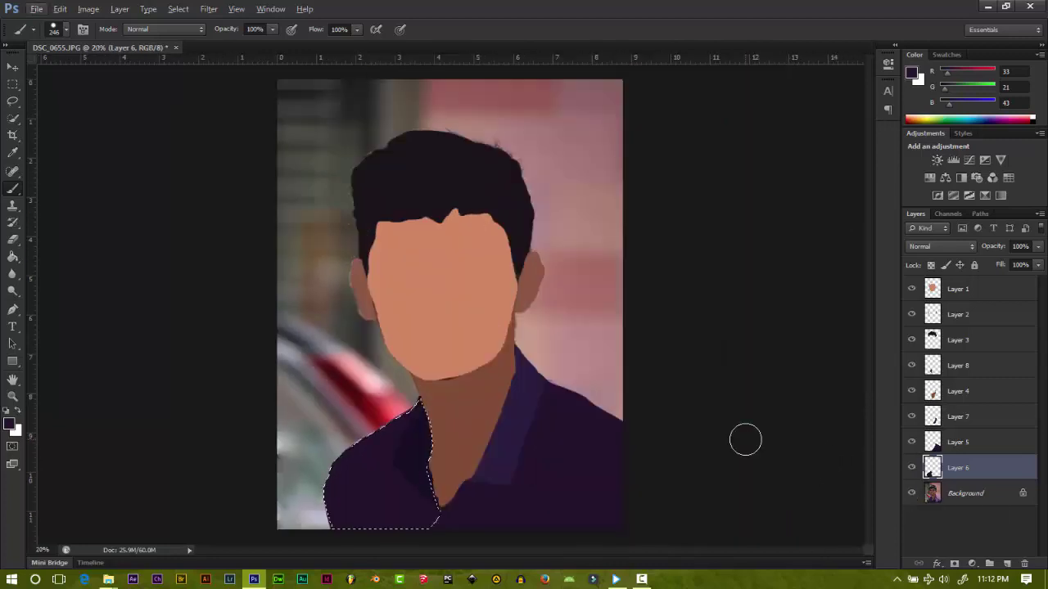
scroll(409, 486, "up", 2)
scroll(410, 486, "up", 3)
scroll(409, 453, "down", 2)
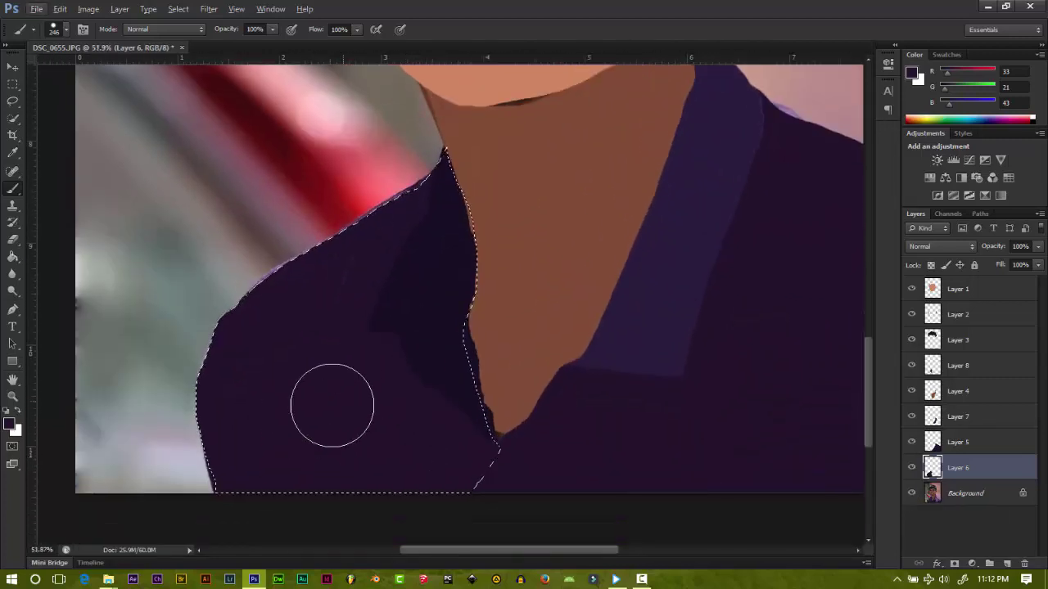
left_click(911, 390)
left_click(911, 390)
left_click(911, 391)
left_click(911, 390)
left_click(910, 442)
left_click(911, 442)
left_click(911, 417)
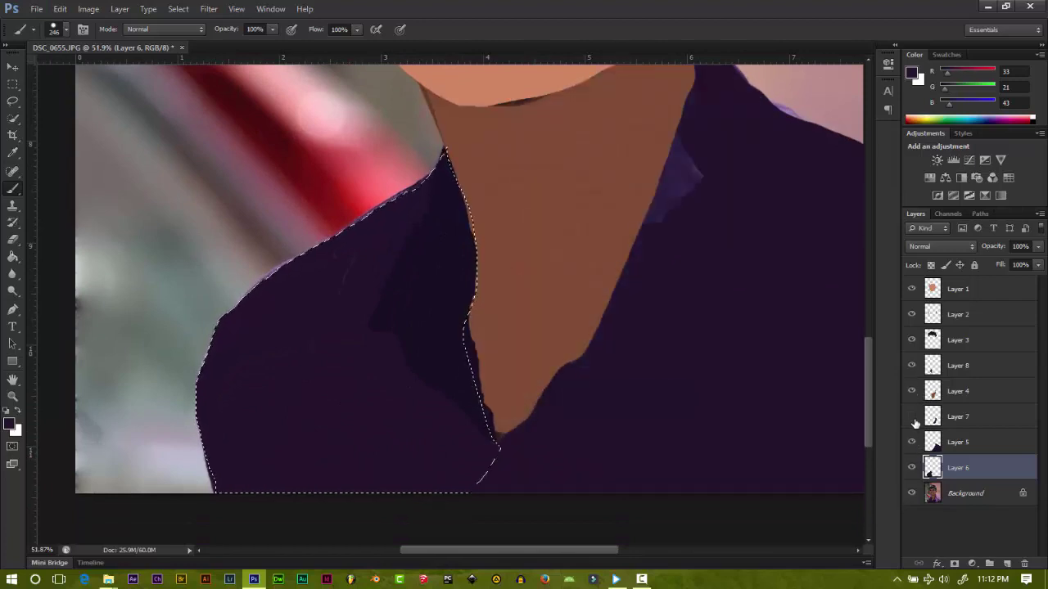
left_click(911, 417)
Step: Toggle the left shirt fill's visibility to compare it with the photo
double_click(911, 468)
left_click(911, 467)
left_click(912, 468)
left_click(911, 467)
left_click(911, 467)
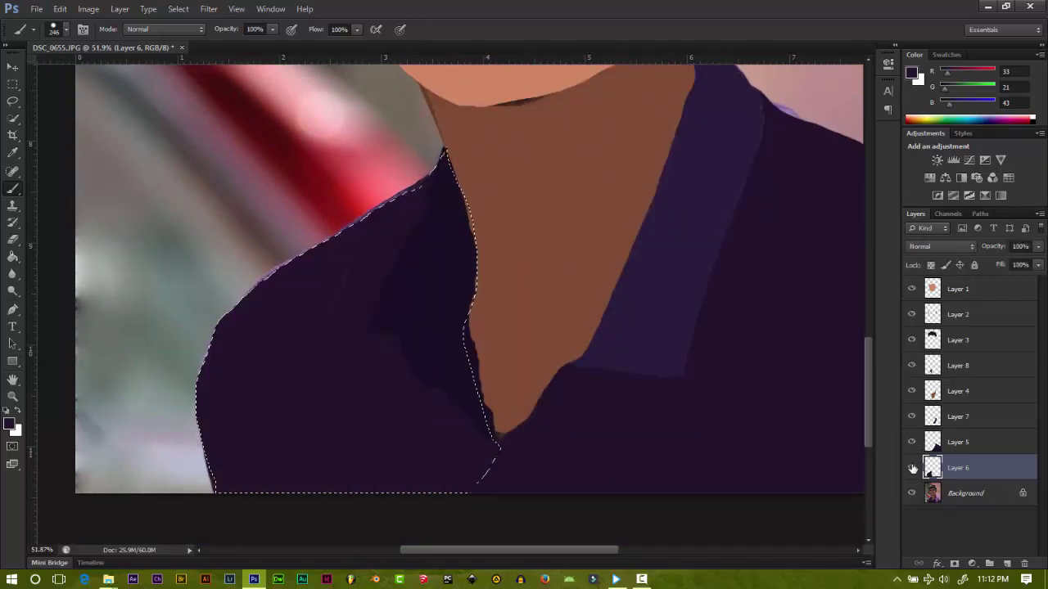
left_click(911, 468)
left_click(911, 468)
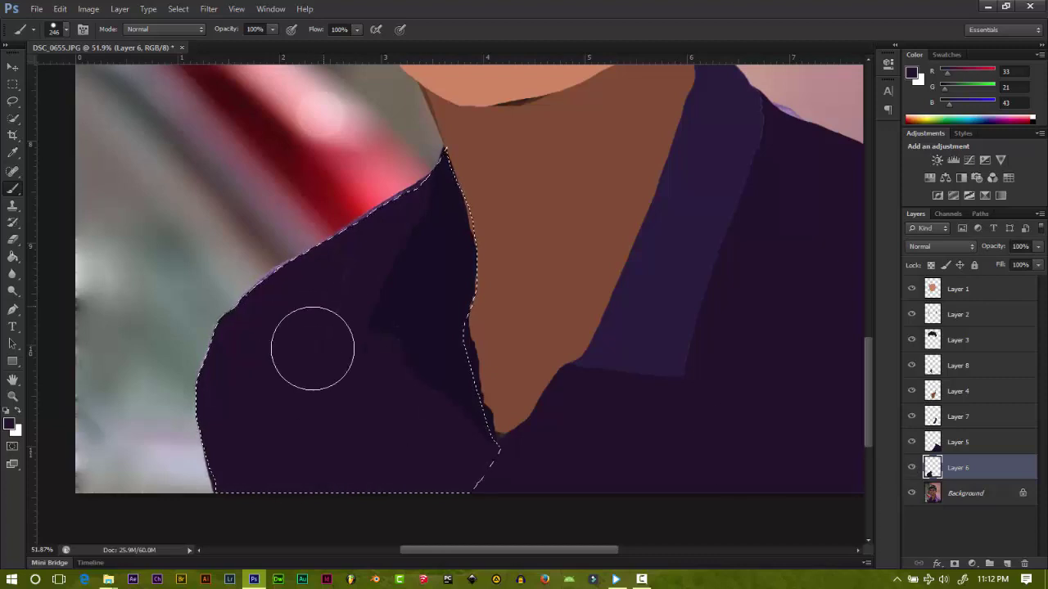
Step: Deselect everything and switch to the Rectangular Marquee tool
right_click(319, 283)
key("Escape")
key("m")
key("ctrl+d")
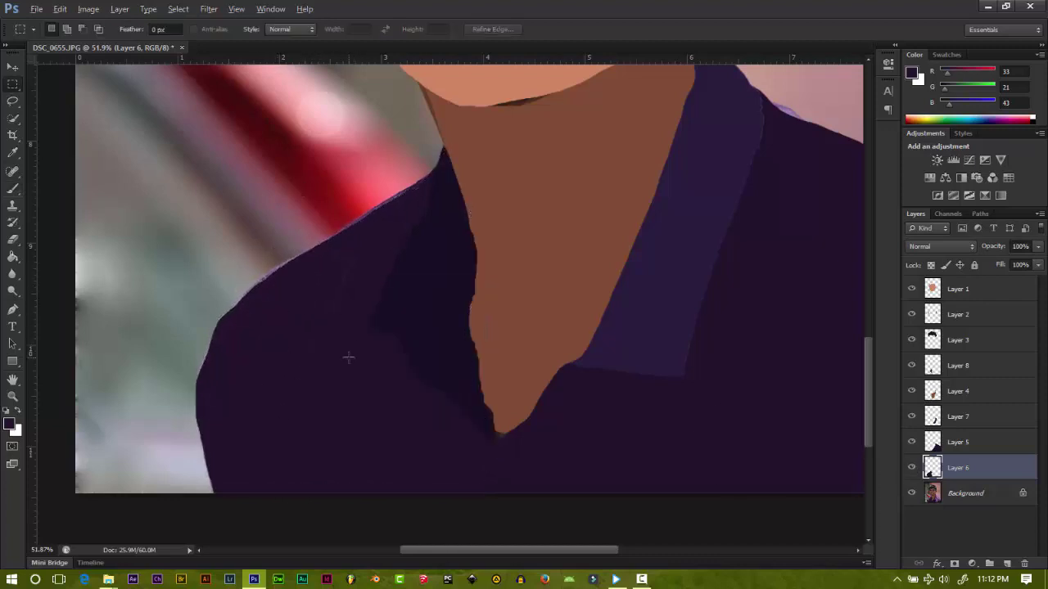
scroll(327, 346, "up", 5)
scroll(331, 344, "down", 4)
scroll(379, 369, "down", 1)
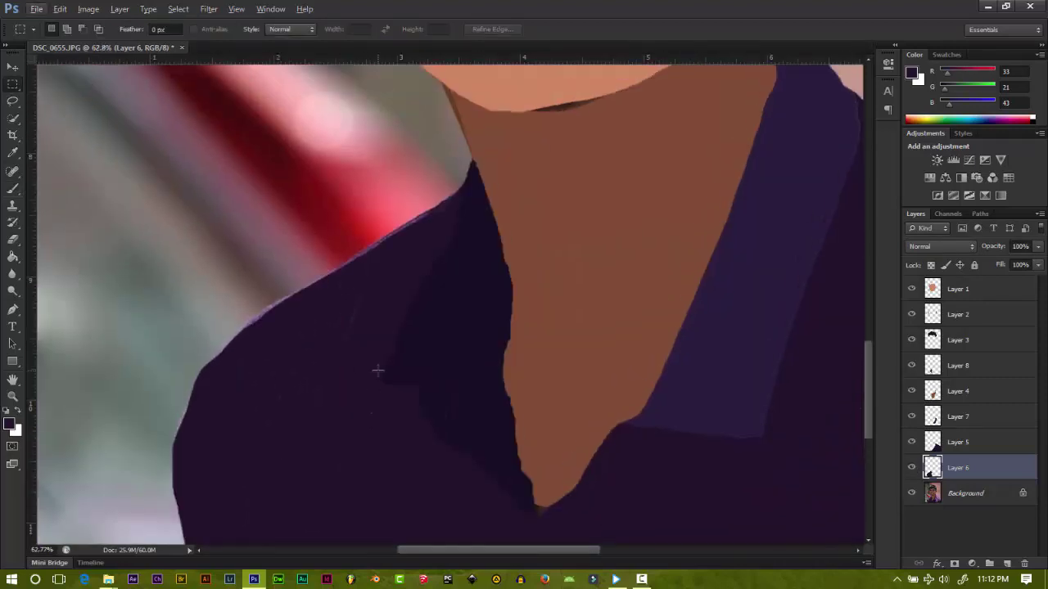
scroll(383, 356, "down", 2)
scroll(423, 362, "up", 3)
scroll(425, 368, "down", 3)
scroll(425, 368, "up", 1)
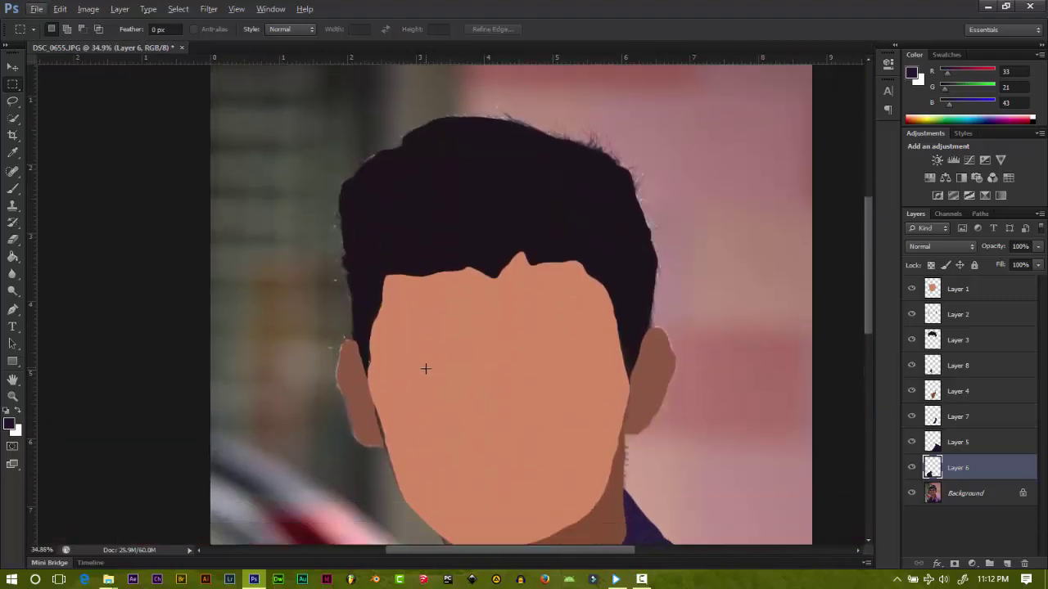
scroll(409, 319, "up", 1)
scroll(398, 266, "up", 2)
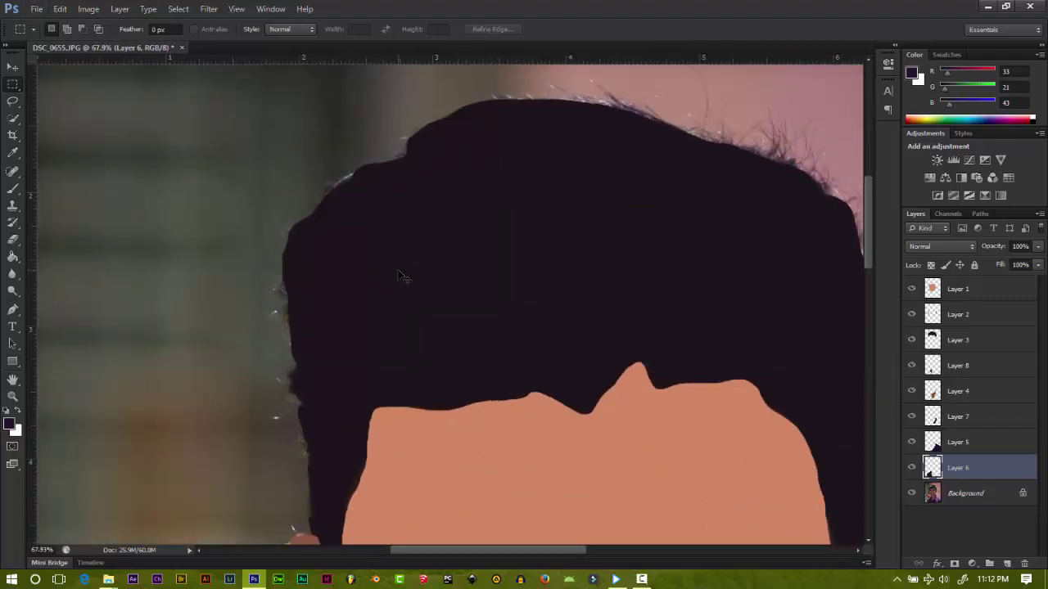
Step: Save the document to the Desktop as DSC_0655.psd in Photoshop format
key("ctrl+s")
left_click(297, 134)
left_click(610, 262)
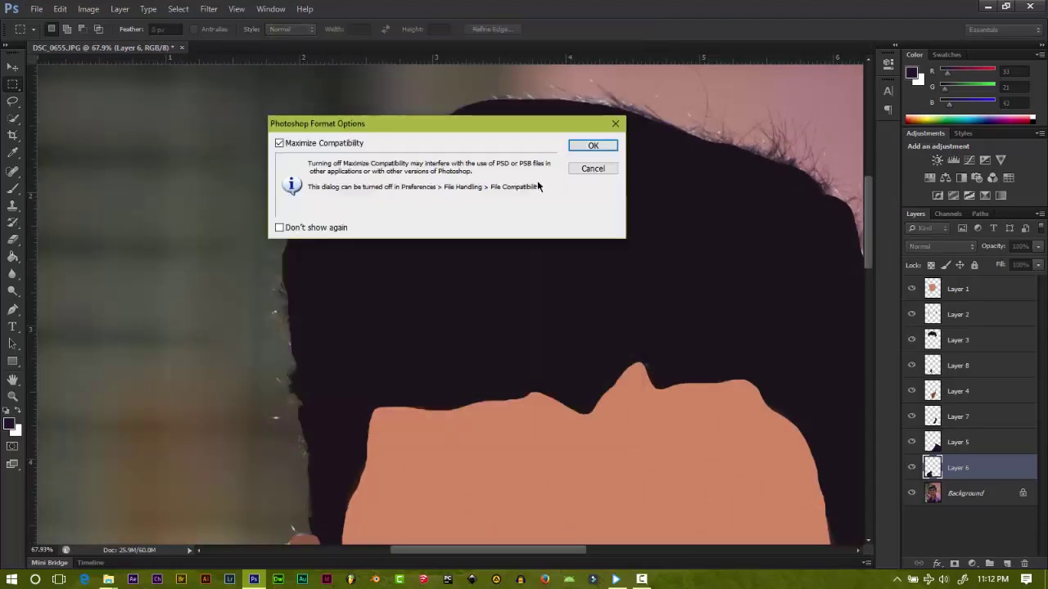
key("Return")
scroll(315, 397, "up", 2)
scroll(333, 460, "down", 3)
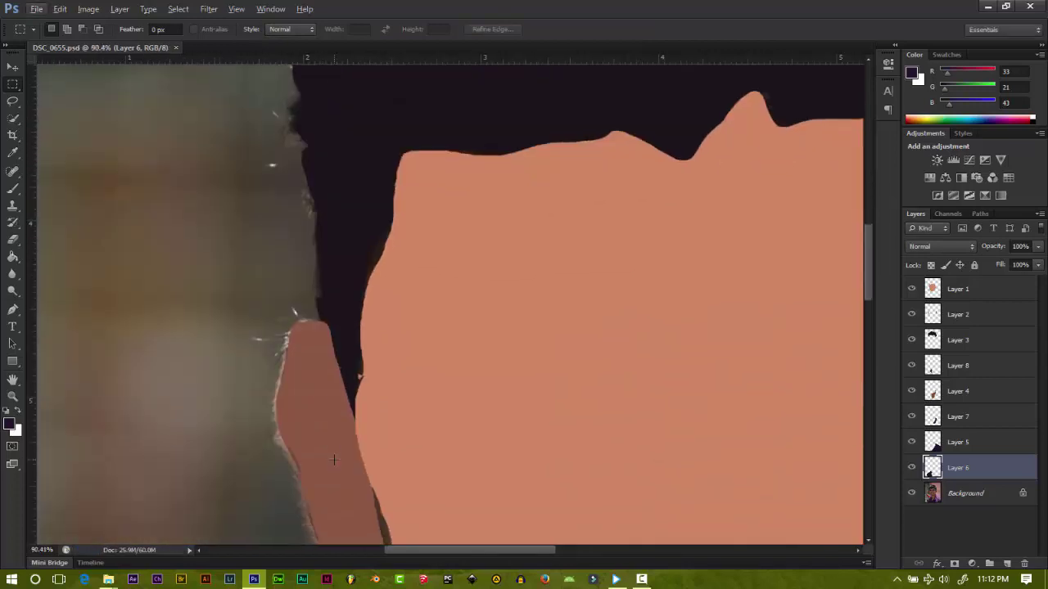
scroll(333, 460, "down", 2)
scroll(491, 458, "up", 3)
Step: Convert the locked Background photo into Layer 0 and lower its opacity
left_click(911, 493)
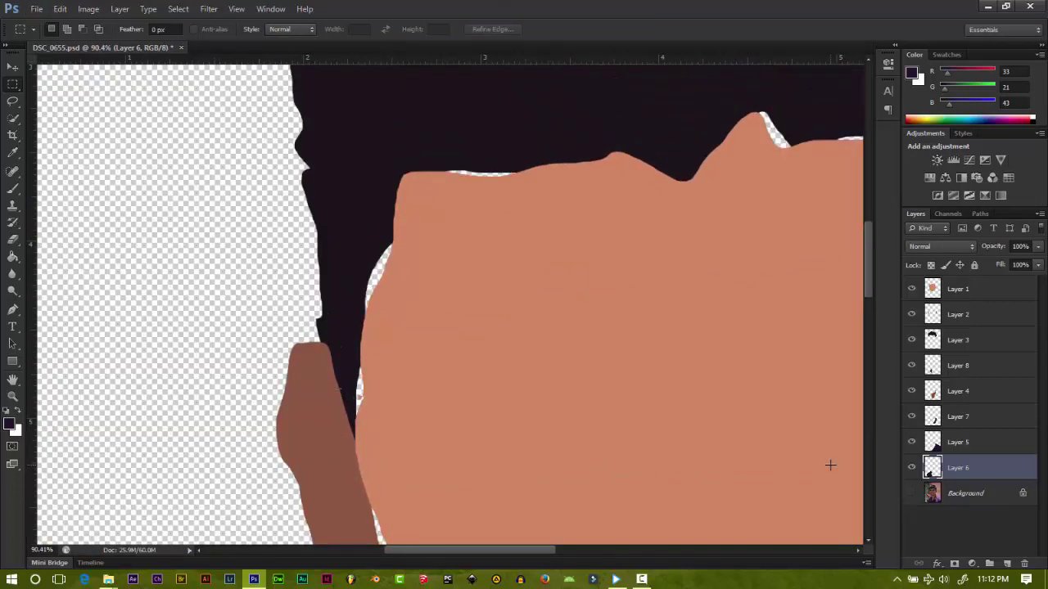
scroll(830, 465, "down", 1)
left_click(966, 493)
left_click(910, 493)
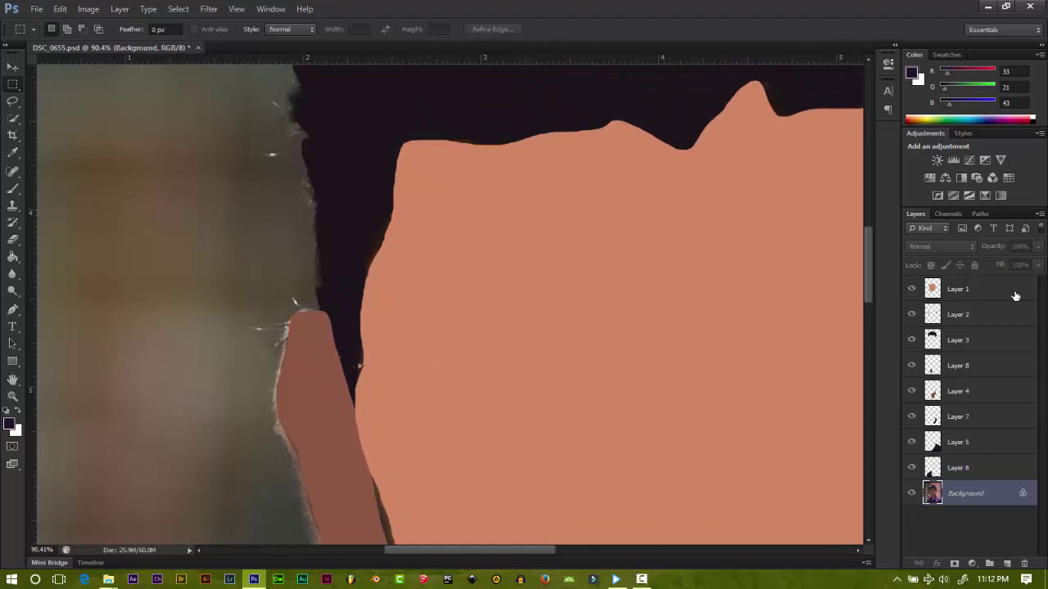
double_click(960, 490)
left_click(631, 180)
left_click(1038, 247)
left_click_drag(1036, 266, 1034, 266)
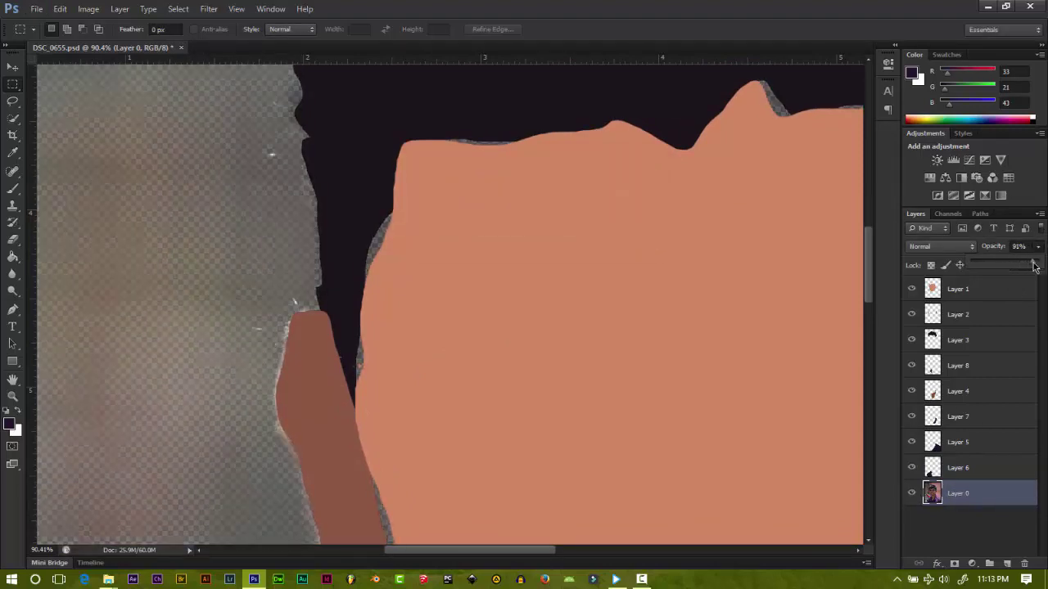
left_click(912, 533)
Step: Add Layer 9 beneath the photo, fill it black, and drop Layer 0 to 52% opacity
left_click(1007, 563)
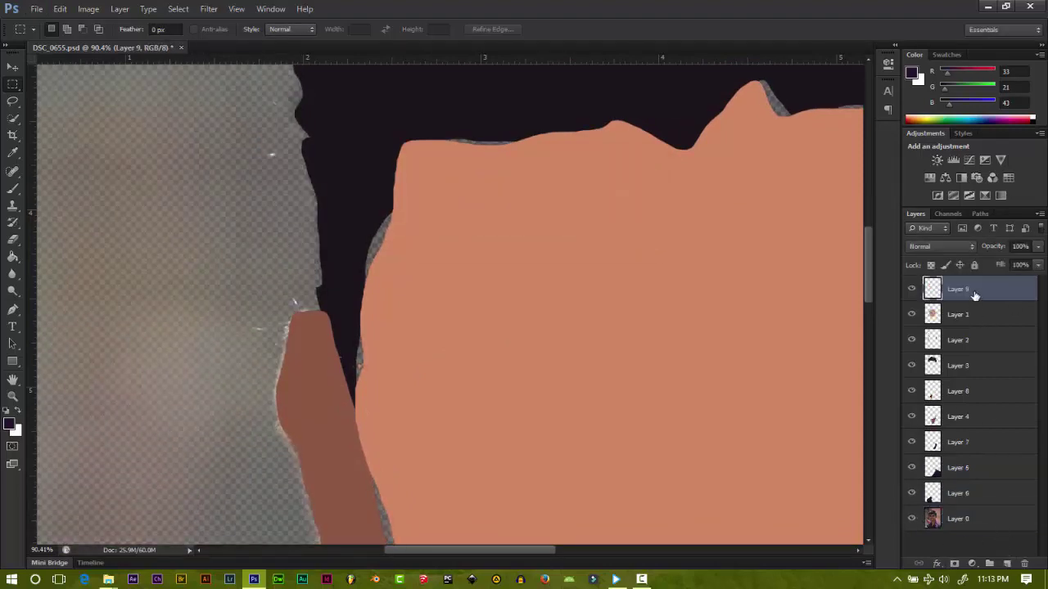
left_click_drag(974, 295, 994, 544)
left_click(12, 256)
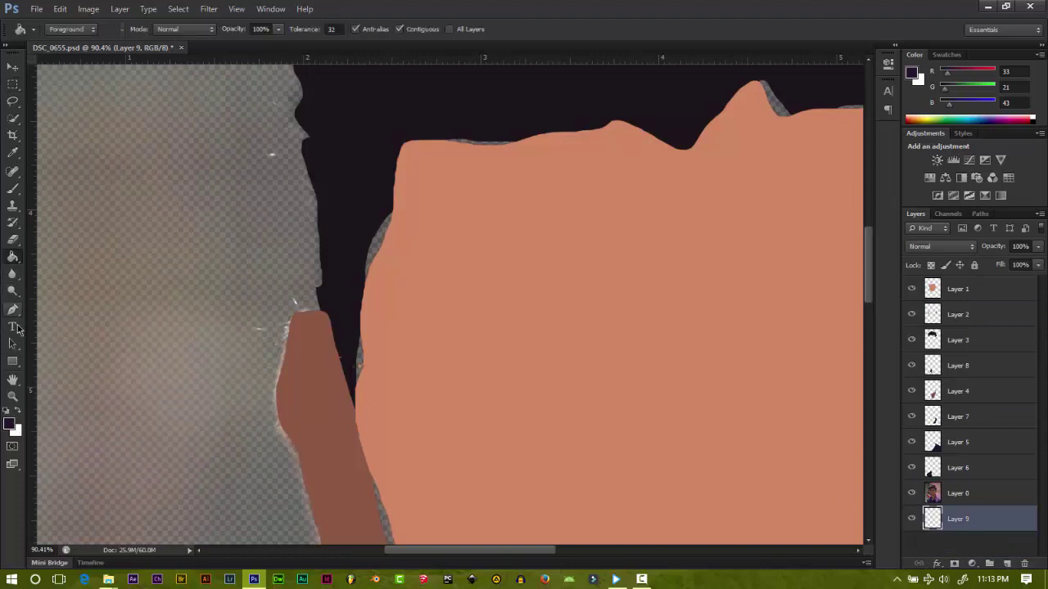
left_click(9, 423)
left_click(572, 540)
left_click(870, 379)
left_click(298, 364)
left_click(987, 492)
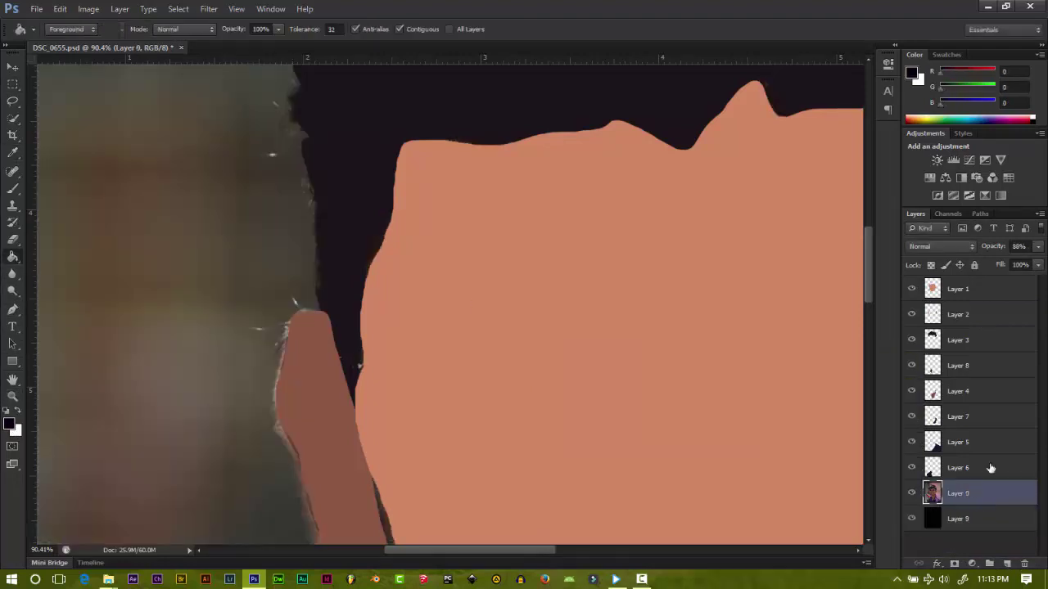
mouse_move(1028, 271)
left_mouse_down()
mouse_move(993, 266)
mouse_move(1010, 266)
left_mouse_up()
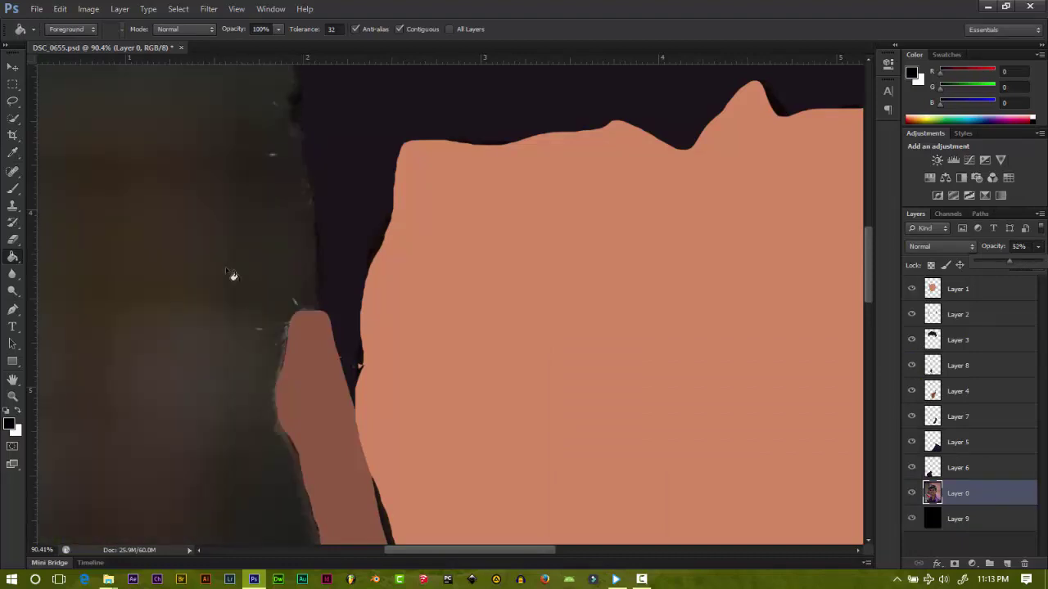
Step: Sample the skin tone for the brush and move photo Layer 0 to the top
left_click(13, 189)
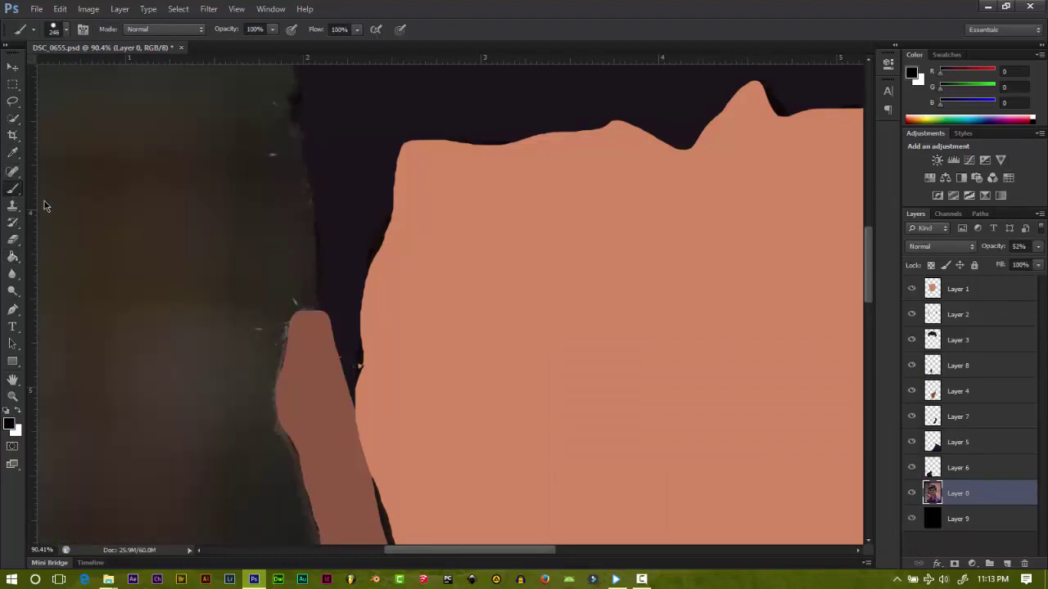
left_click(464, 383, "alt")
left_click(934, 293)
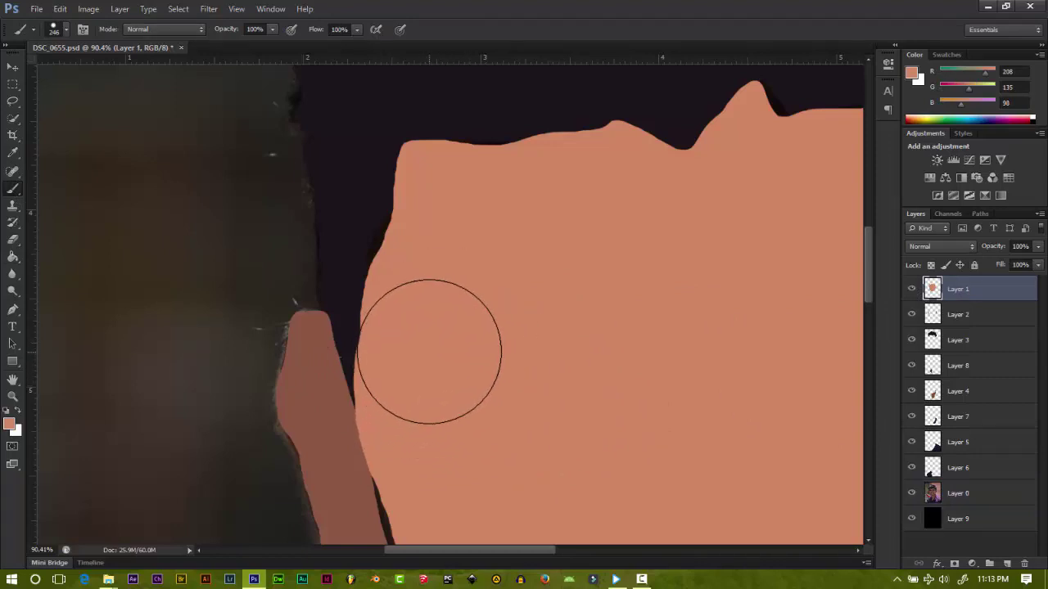
scroll(462, 314, "up", 2)
scroll(462, 313, "up", 1)
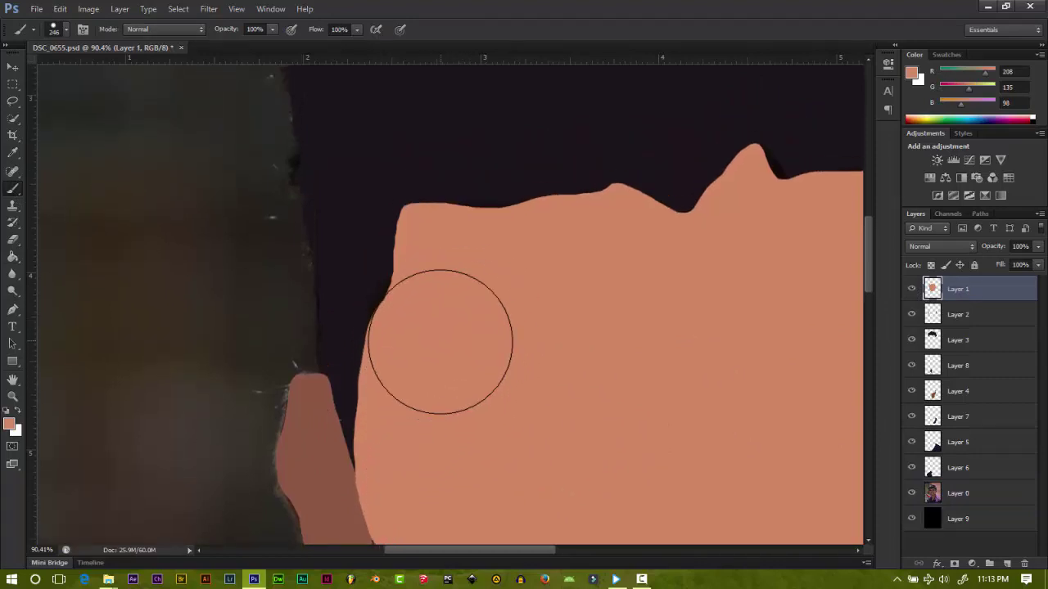
left_click_drag(925, 495, 981, 291)
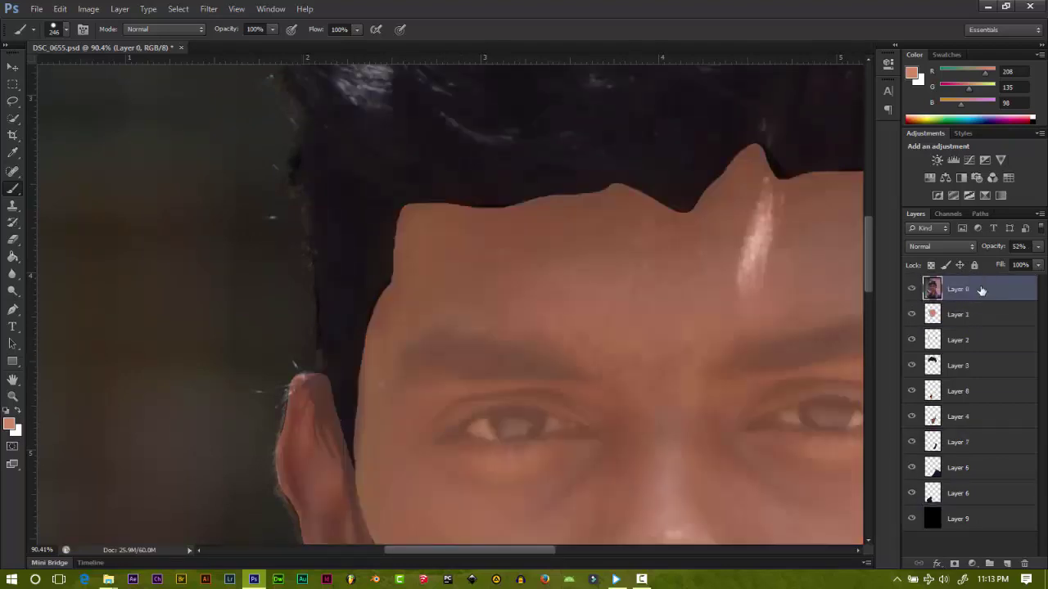
Step: Patch the notch at the forehead's left edge on Layer 1 with skin colour
left_click(911, 314)
left_click(911, 315)
left_click(911, 315)
left_click(911, 314)
left_click_drag(436, 312, 440, 275)
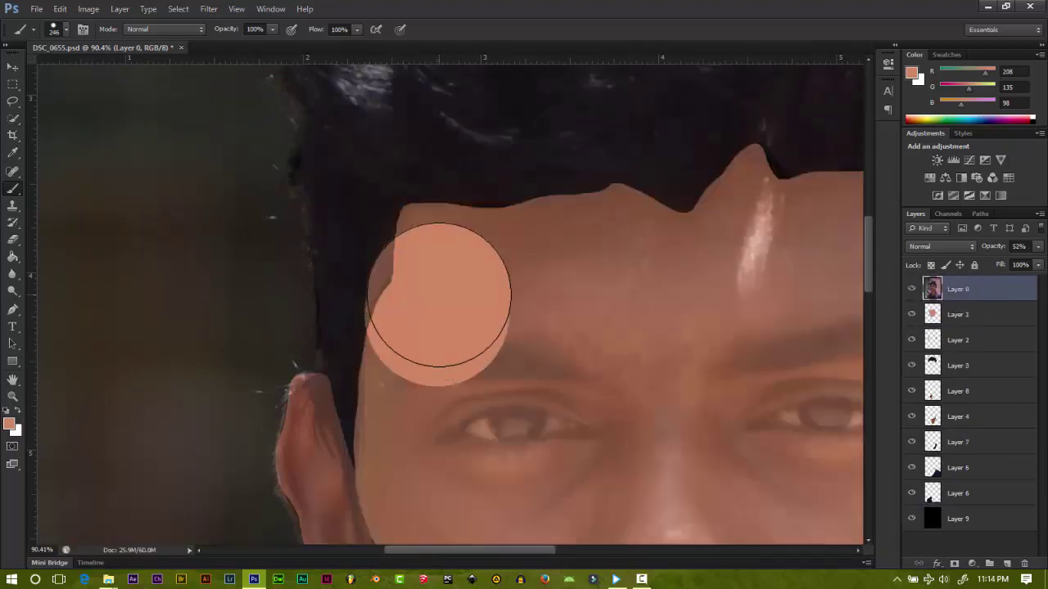
left_click(911, 289)
left_click(911, 289)
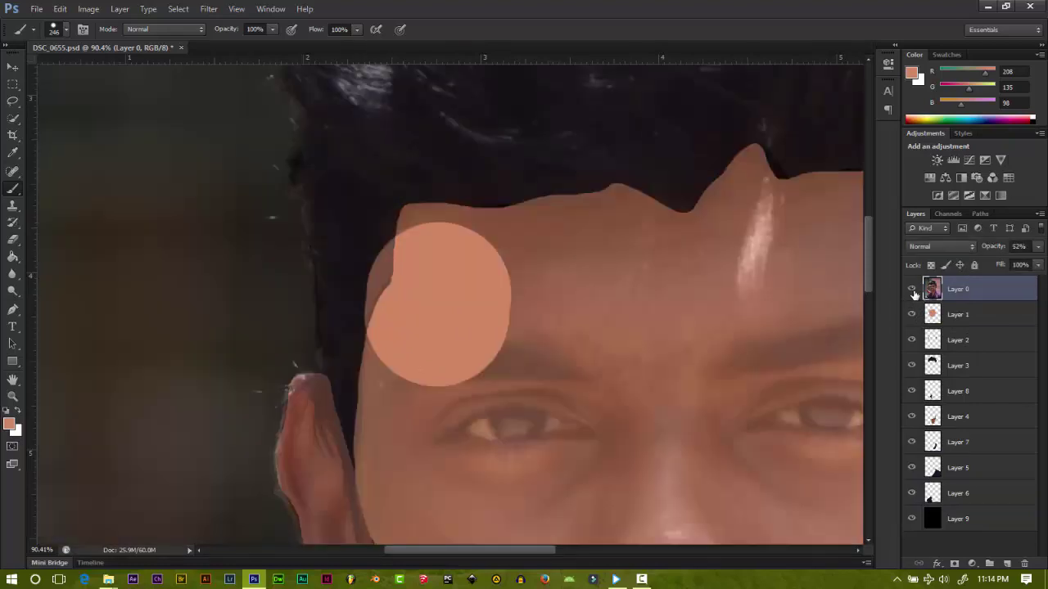
key("ctrl+z")
left_click(954, 315)
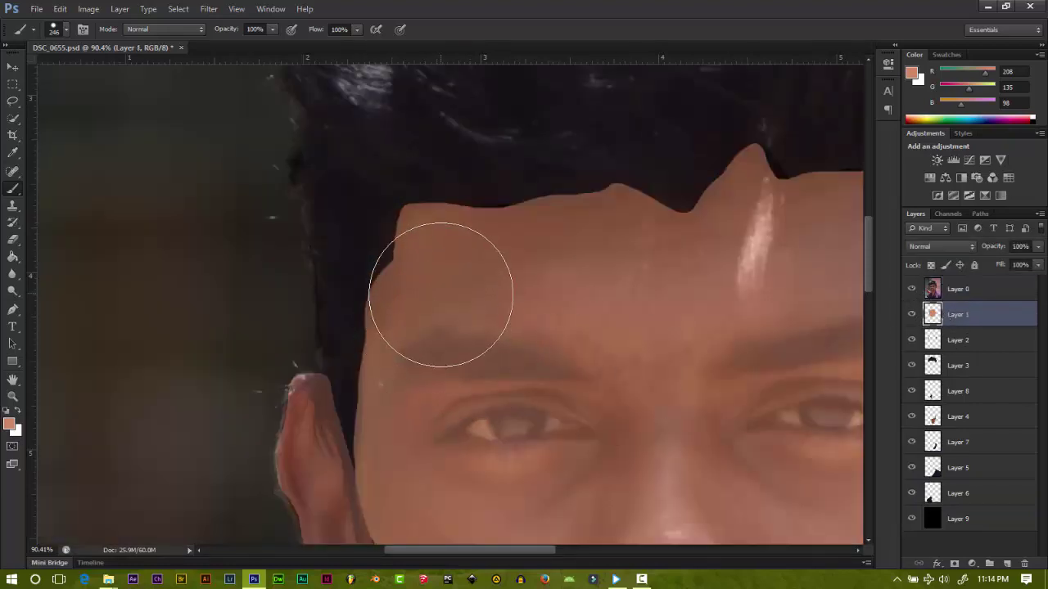
left_click_drag(441, 295, 440, 262)
Step: Set the brush size to 277 px while toggling the skin fill to check coverage
left_click(58, 28)
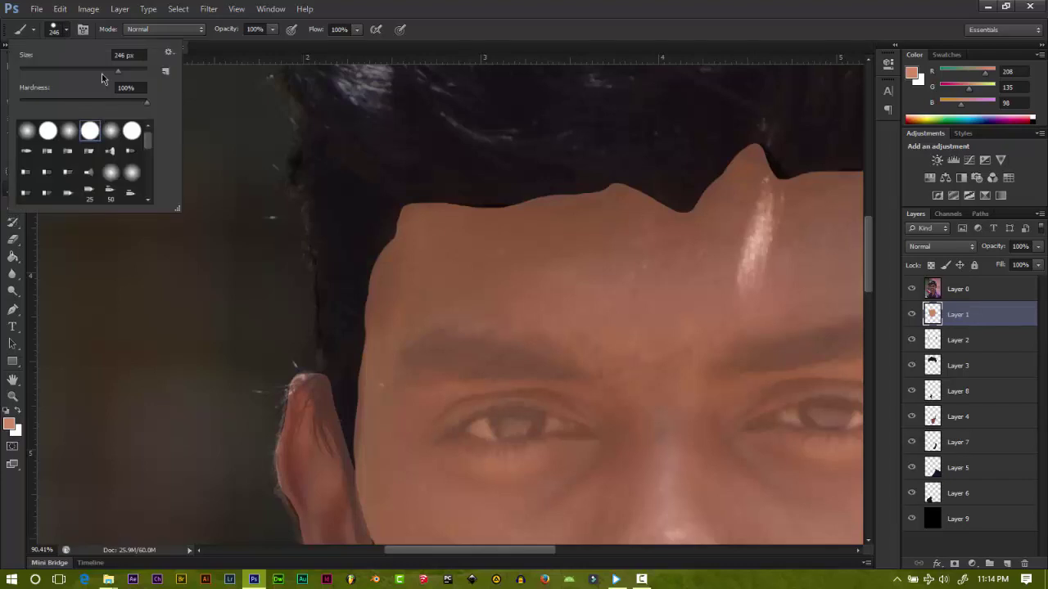
key("Return")
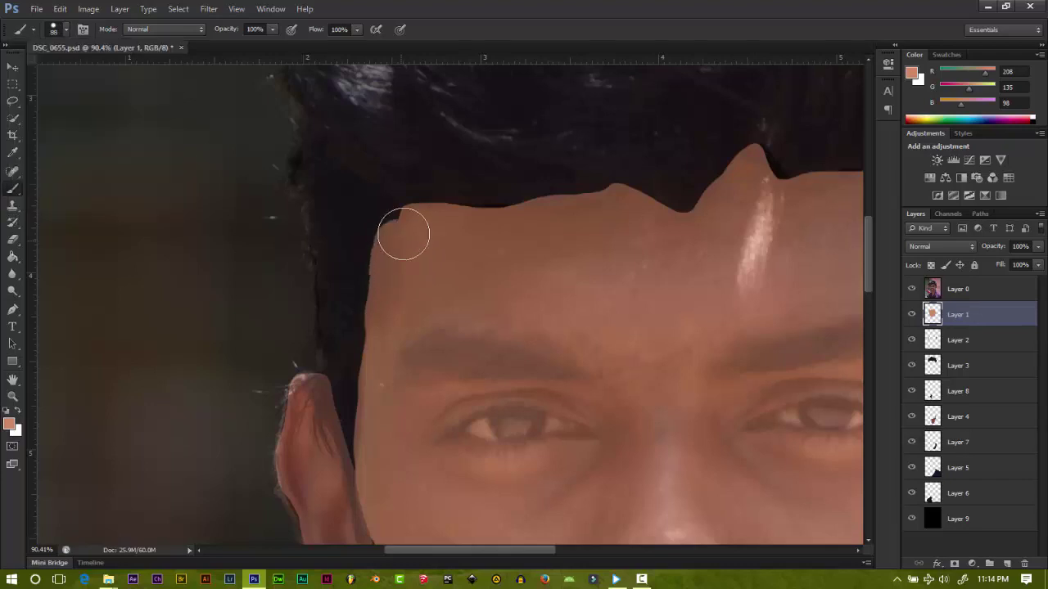
left_click(912, 315)
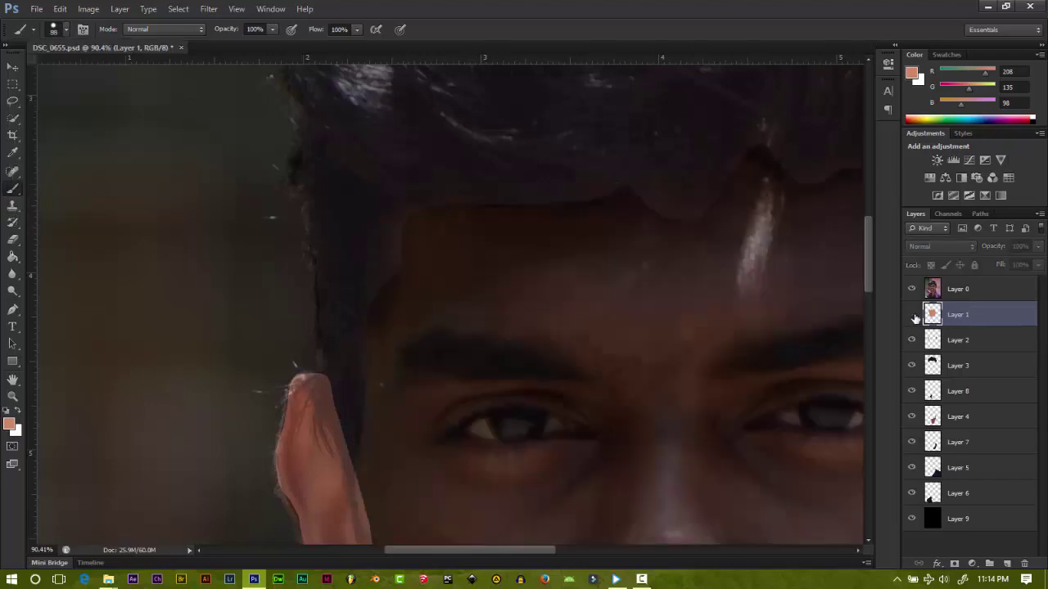
left_click(913, 315)
left_click(913, 315)
left_click(913, 315)
left_click(912, 316)
left_click(912, 315)
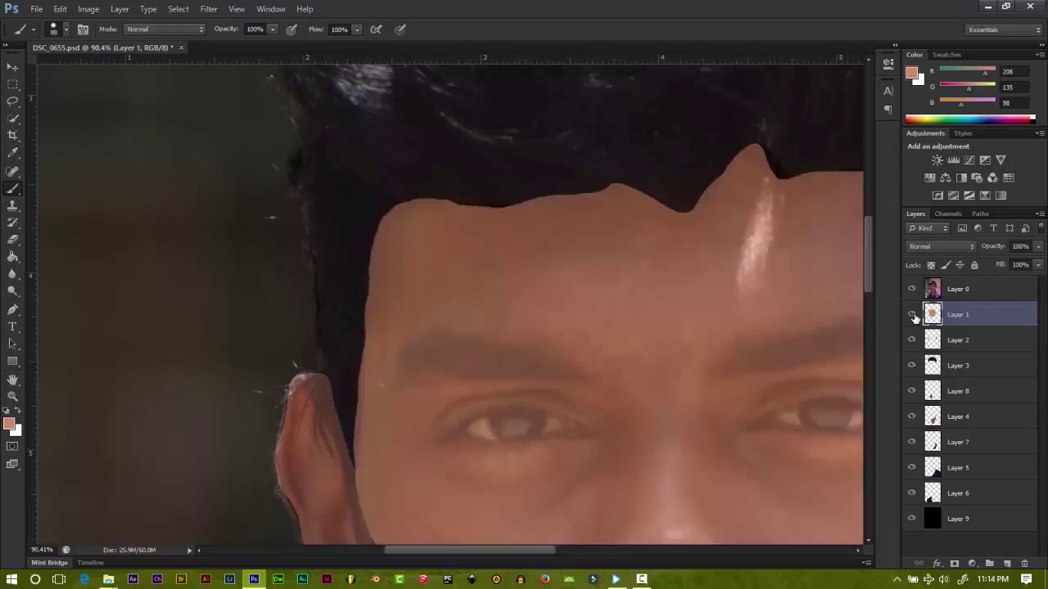
left_click(54, 30)
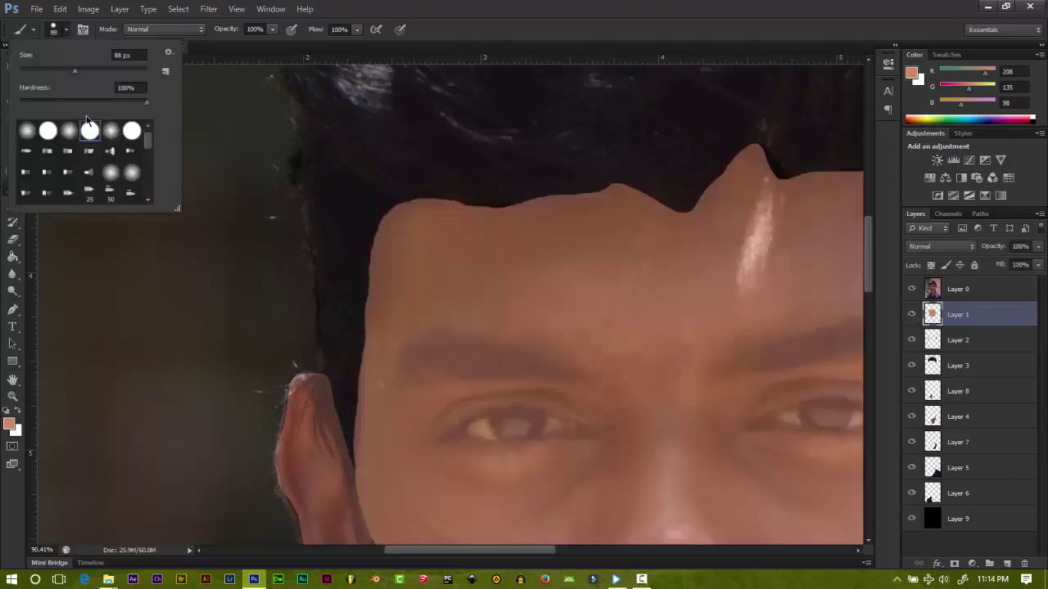
key("Return")
left_click(54, 30)
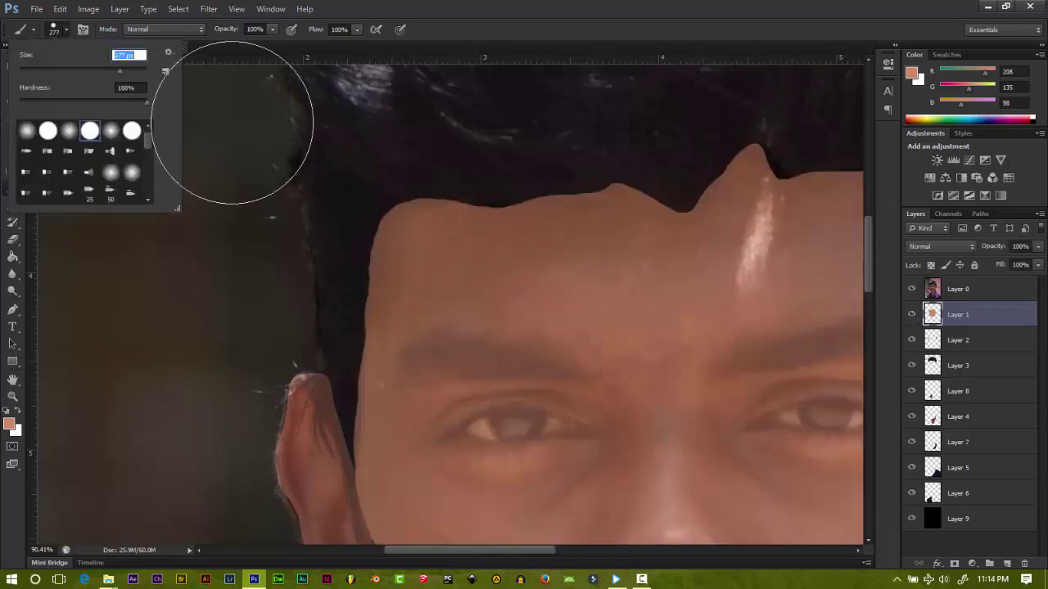
key("Return")
left_click(913, 315)
left_click(912, 315)
Step: Toggle the skin and ear fills on and off to compare them with the photo
scroll(759, 301, "up", 2)
scroll(759, 300, "down", 1)
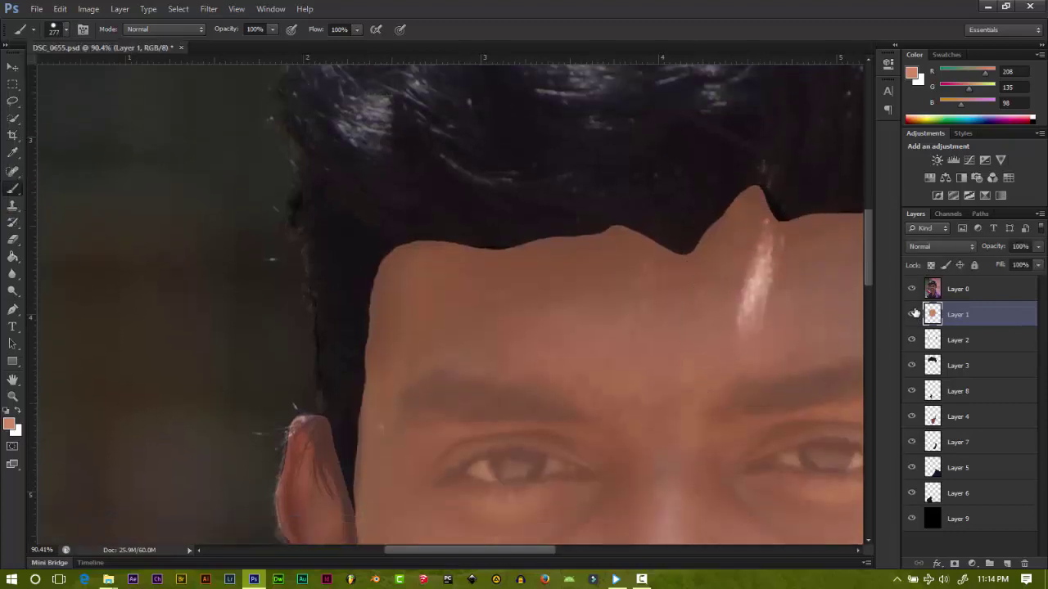
left_click_drag(537, 557, 609, 556)
left_click(912, 315)
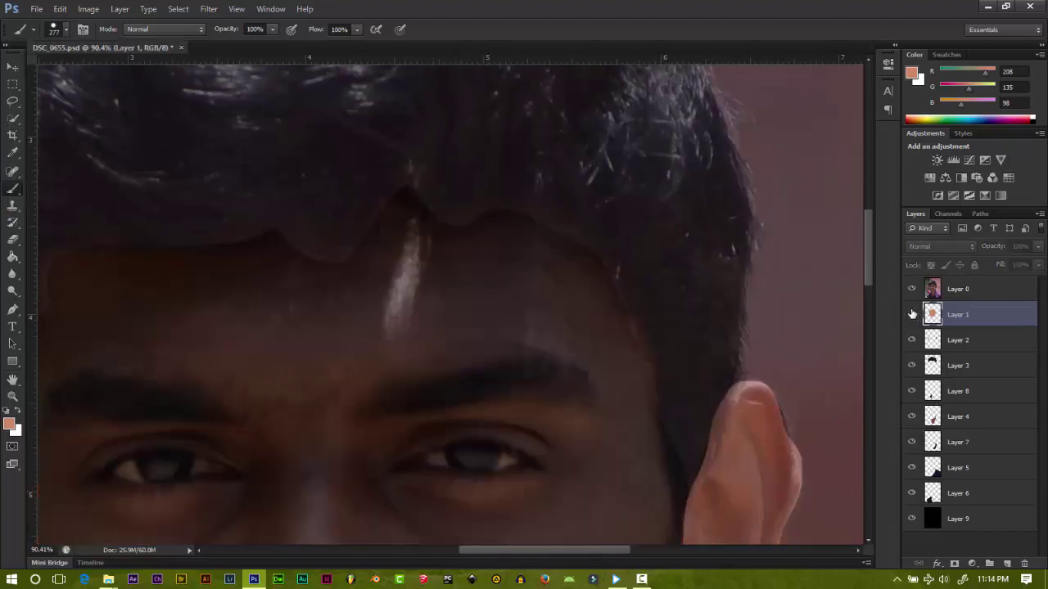
left_click(912, 315)
left_click(912, 314)
left_click(912, 315)
scroll(545, 444, "down", 3)
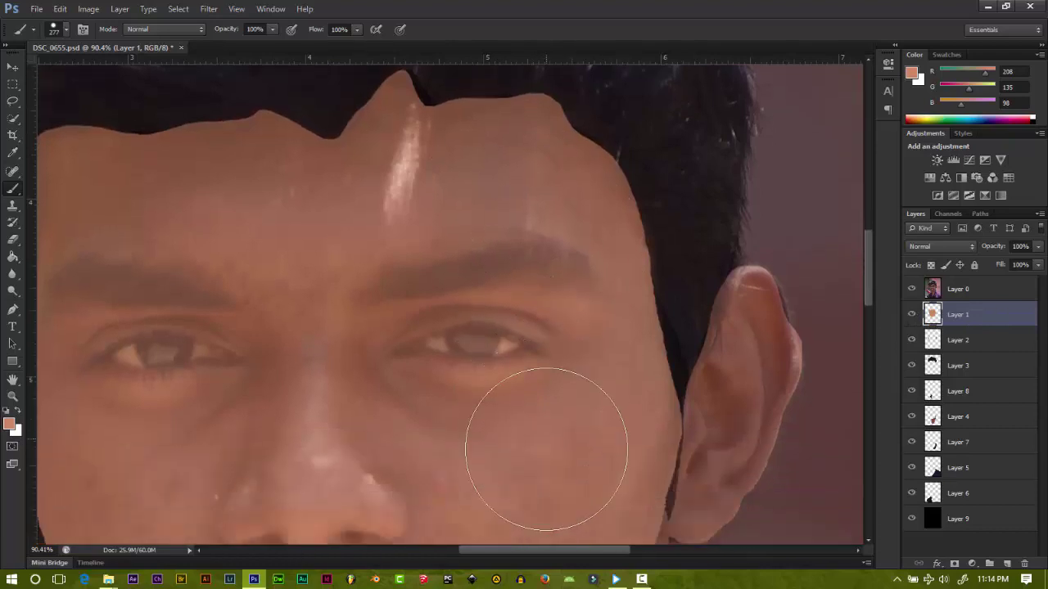
scroll(592, 385, "down", 3)
scroll(593, 370, "down", 1)
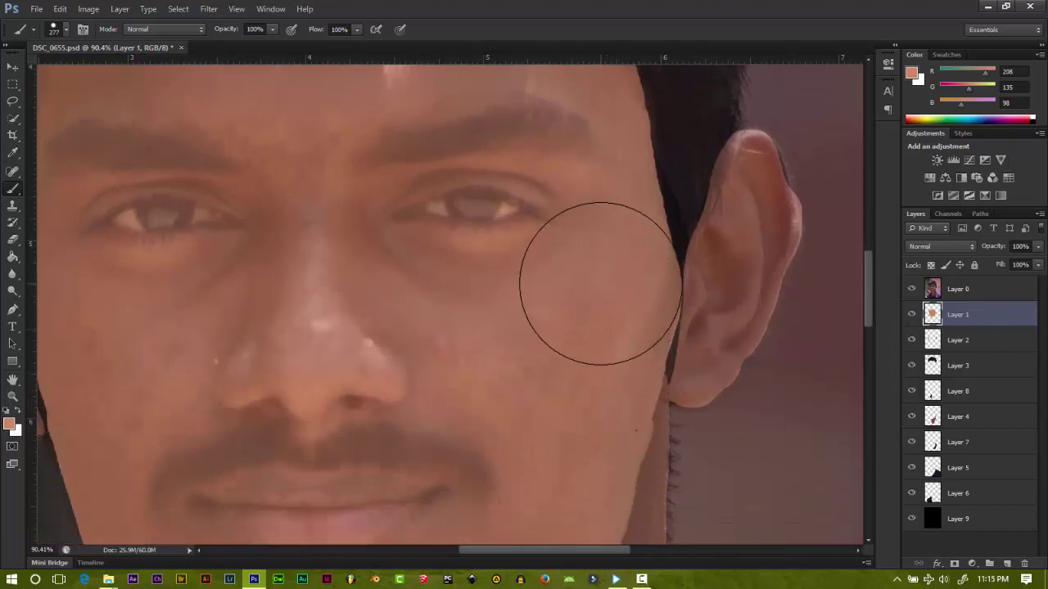
left_click(912, 340)
left_click(912, 340)
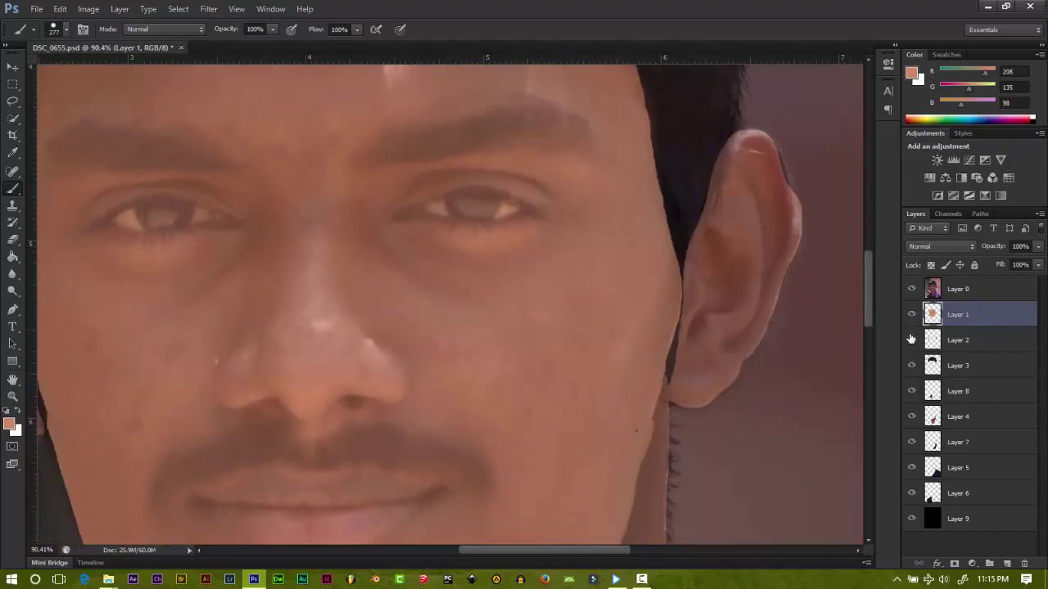
left_click(911, 315)
left_click(912, 315)
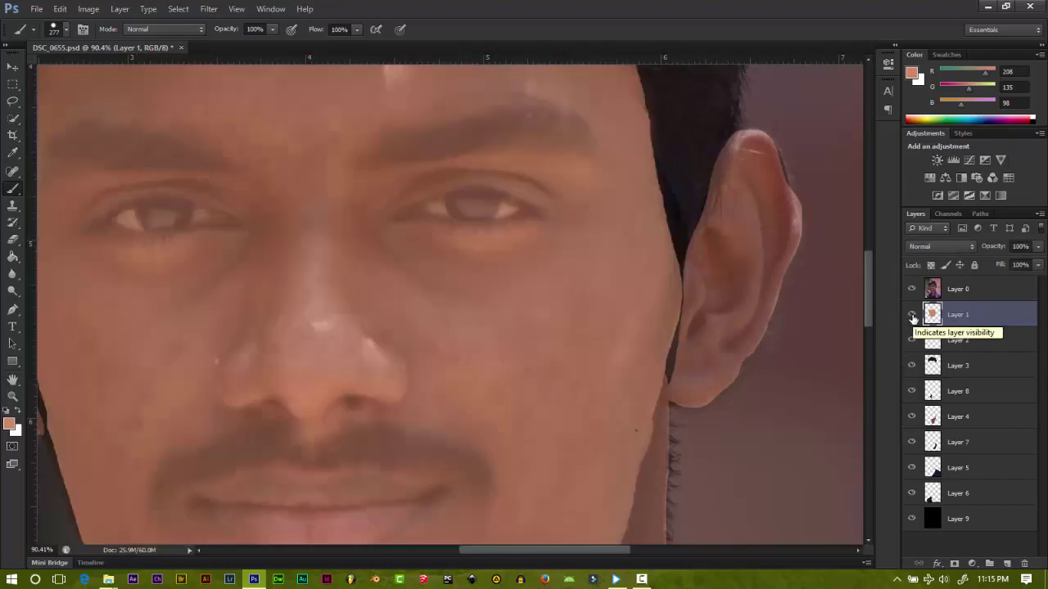
left_click(912, 315)
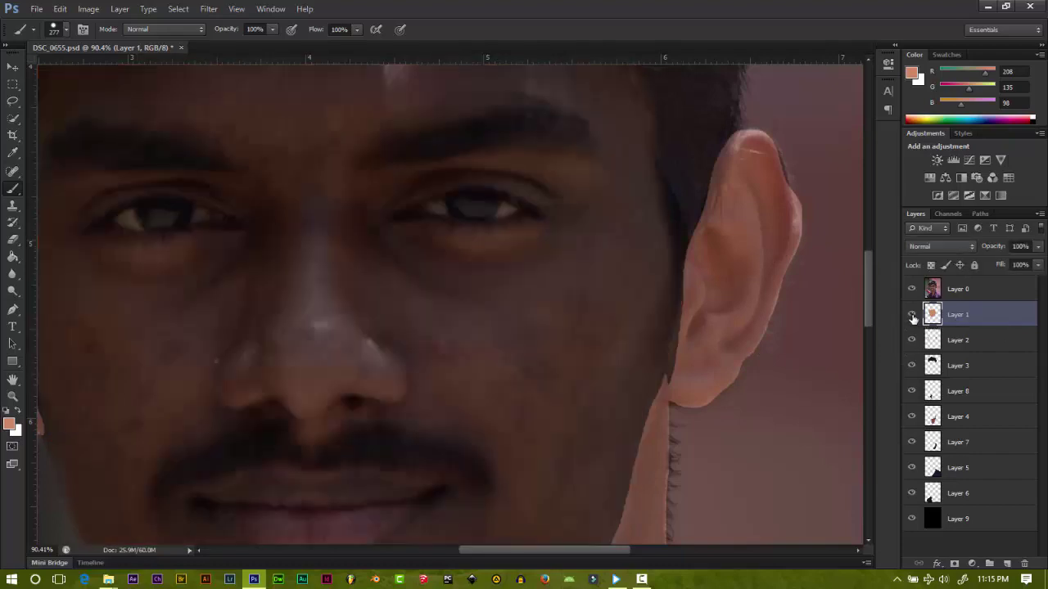
left_click(911, 315)
left_click(912, 315)
left_click(911, 315)
Step: Select the hair layer, Layer 3, and sample a dark hair colour from the photo
left_click(954, 368)
scroll(724, 233, "up", 1)
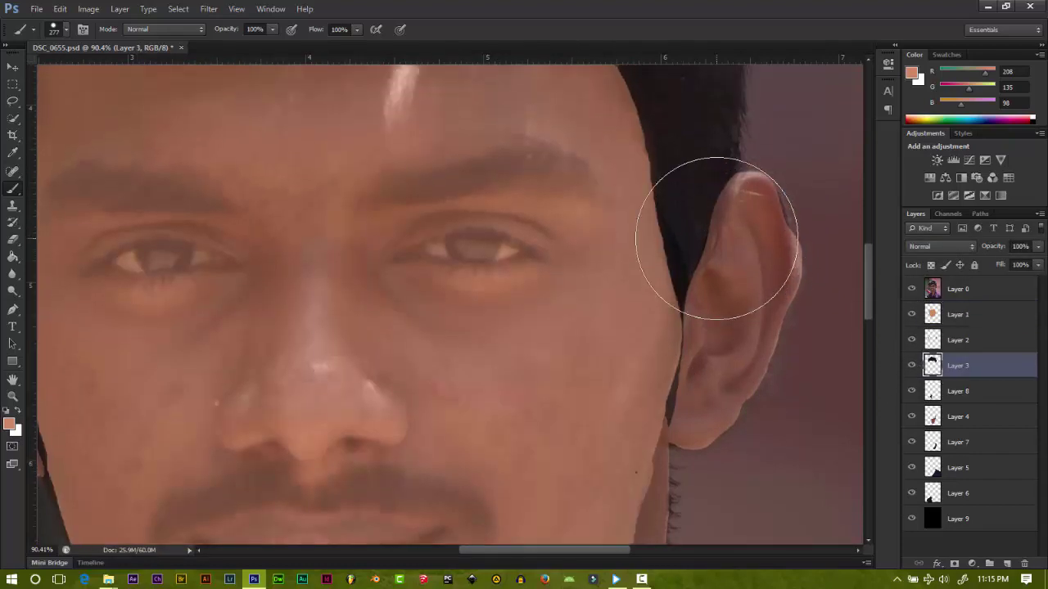
scroll(724, 233, "up", 2)
left_click(667, 264, "alt")
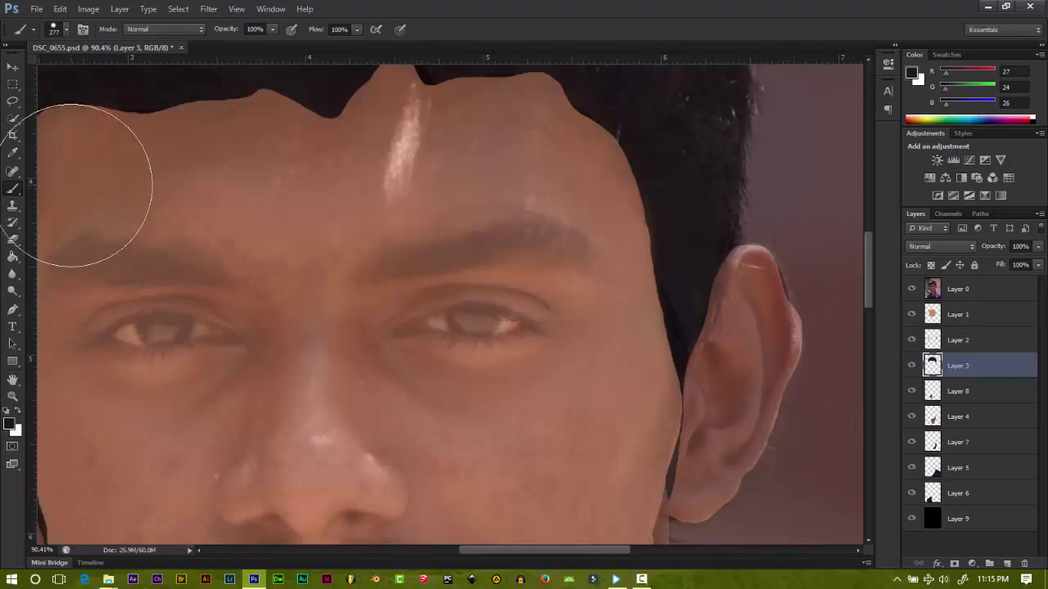
Step: Load the hair outline as a selection, hide the photo, and resample the dark hair colour
left_click(932, 365, "ctrl")
key("m")
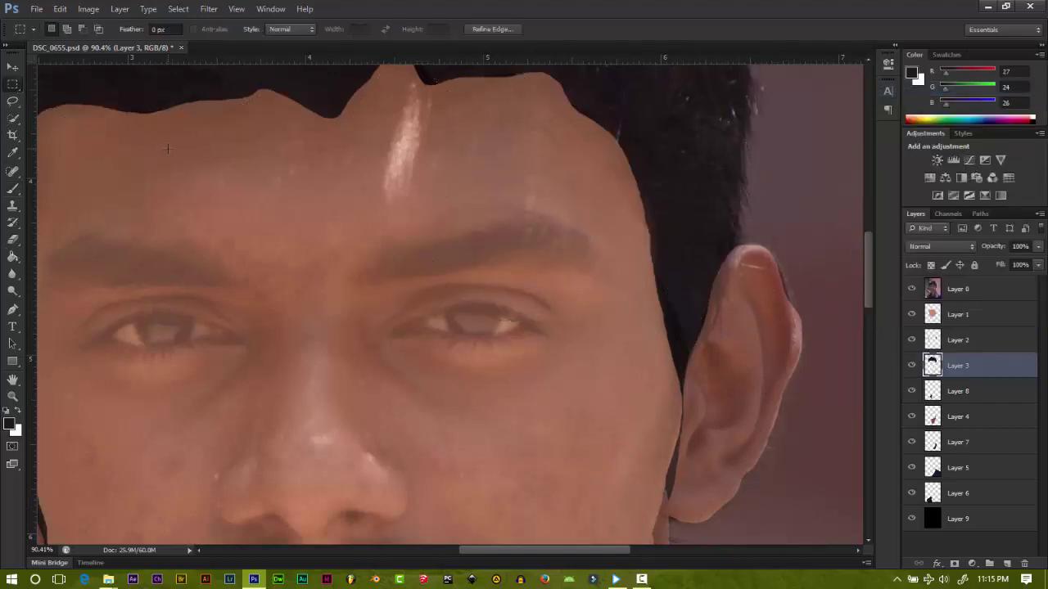
left_click(913, 290)
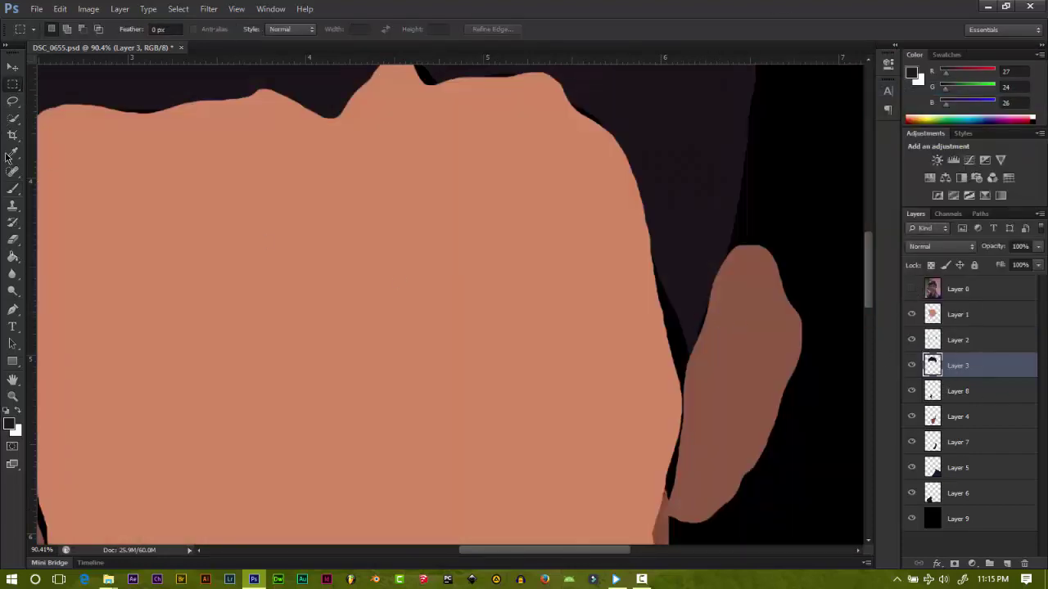
left_click(12, 188)
scroll(695, 374, "up", 4)
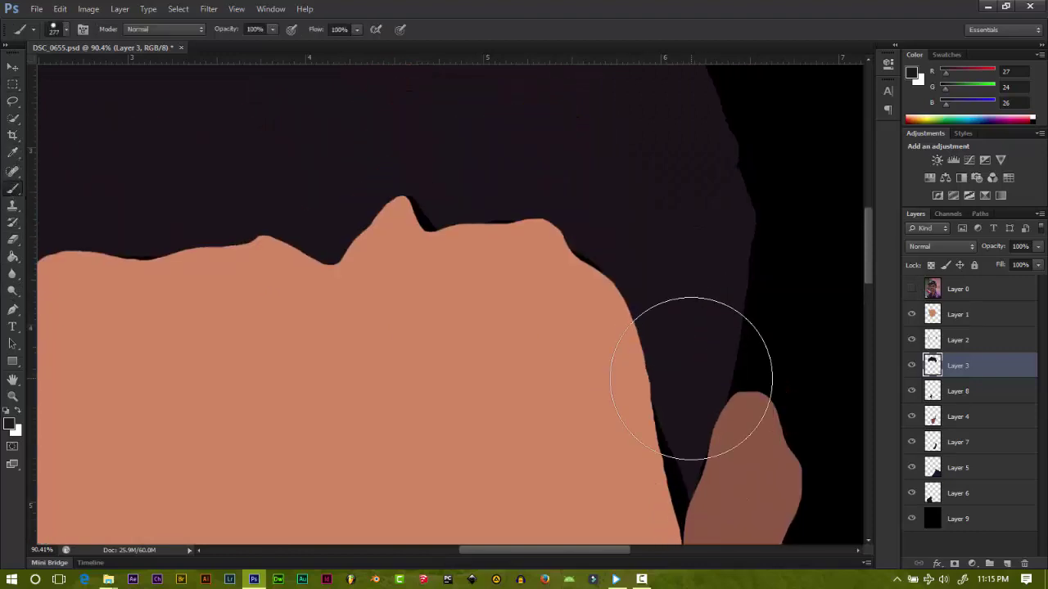
scroll(697, 374, "up", 3)
scroll(696, 379, "down", 8)
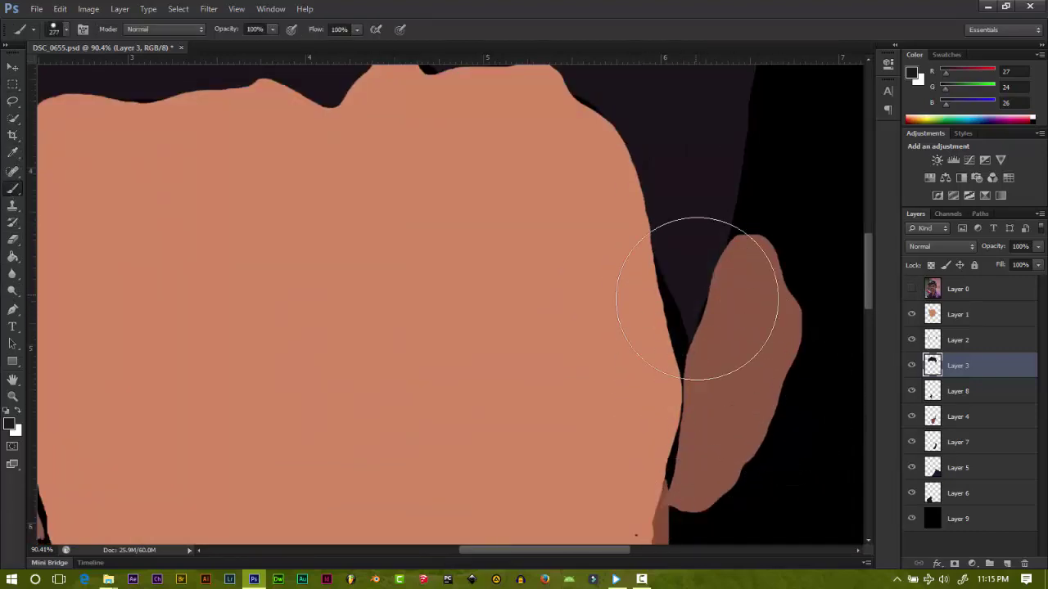
left_click(689, 227, "alt")
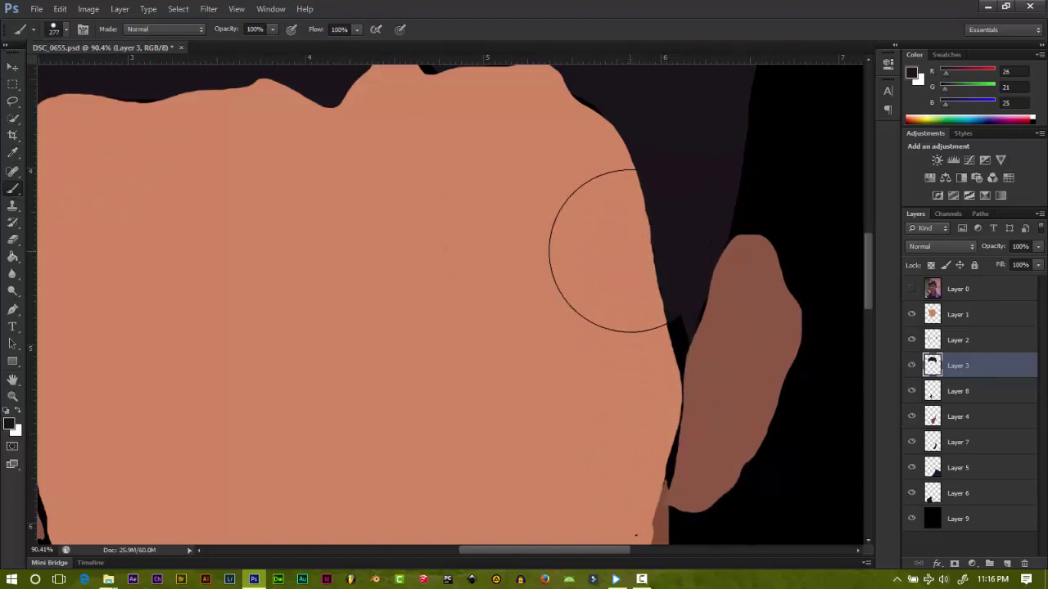
Step: Show the original photo again and fade Layer 0 to 23% opacity
key("z")
scroll(603, 323, "up", 3)
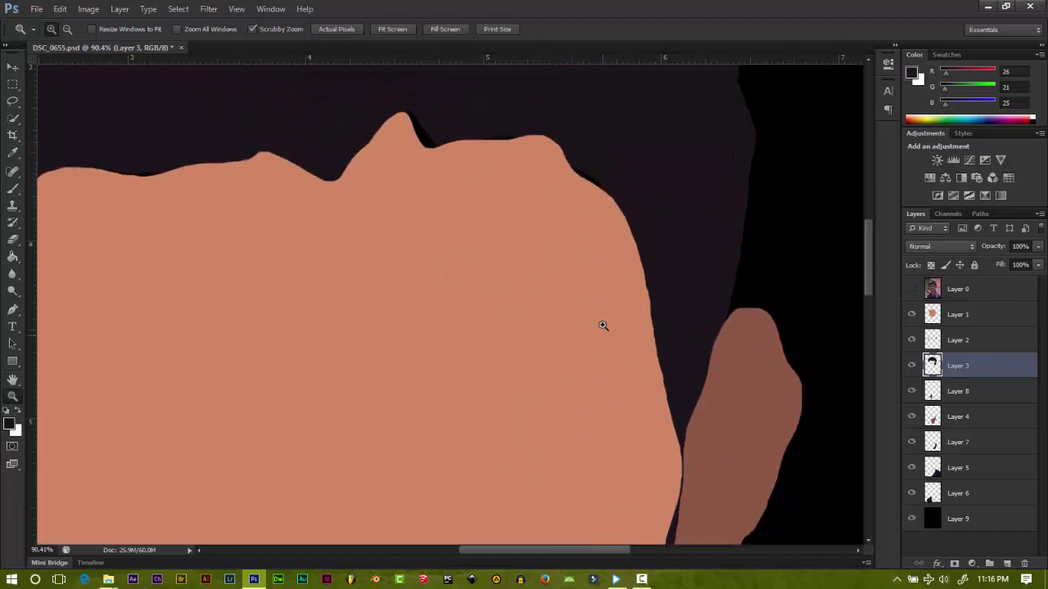
scroll(604, 325, "up", 5)
left_click(911, 289)
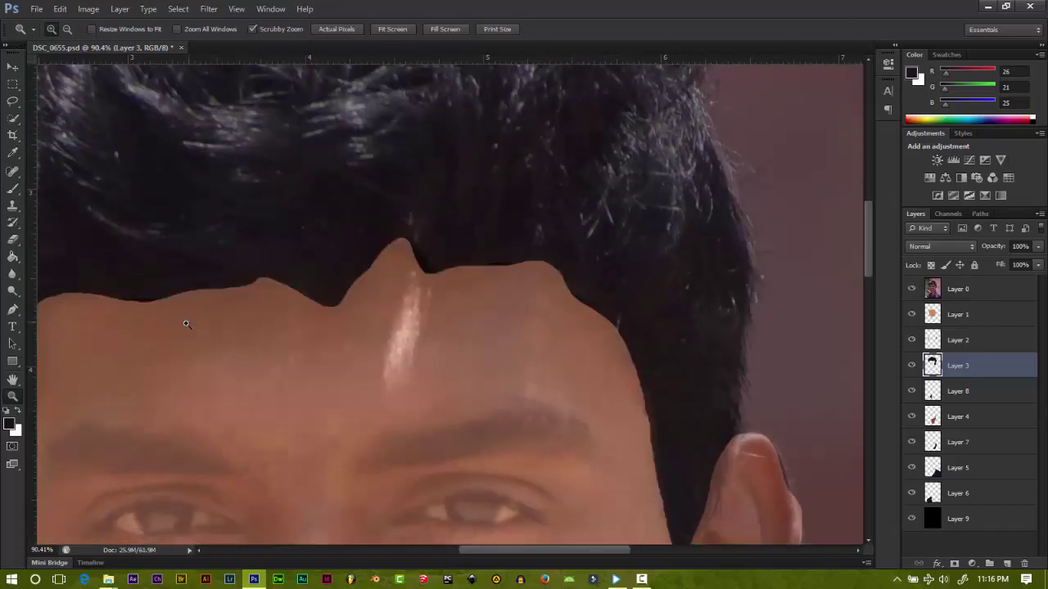
left_click(12, 191)
scroll(644, 445, "up", 1)
scroll(643, 444, "up", 7)
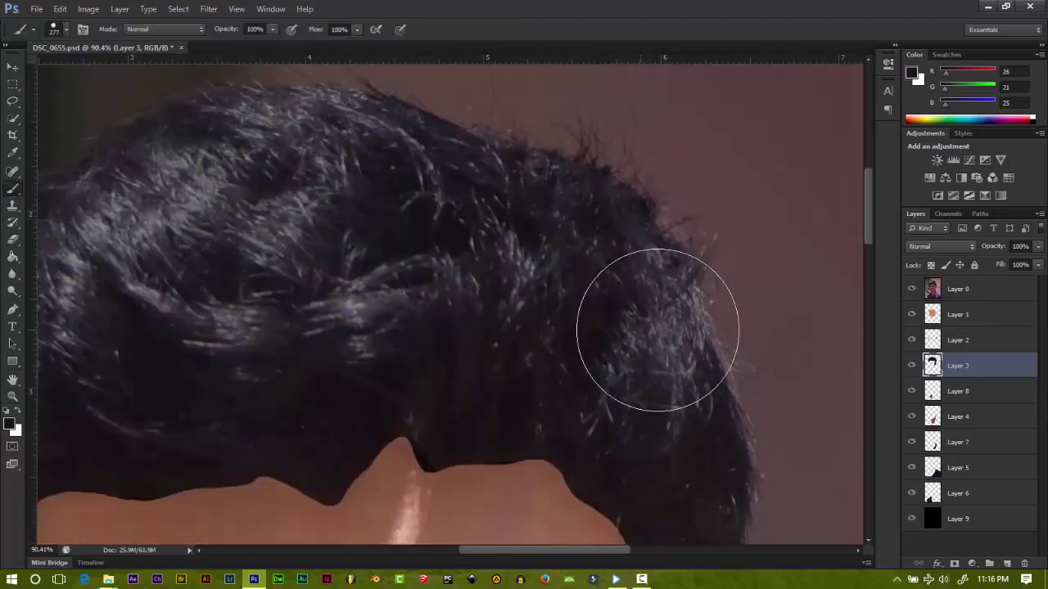
left_click(957, 289)
left_click_drag(1040, 248, 990, 260)
scroll(585, 322, "up", 3)
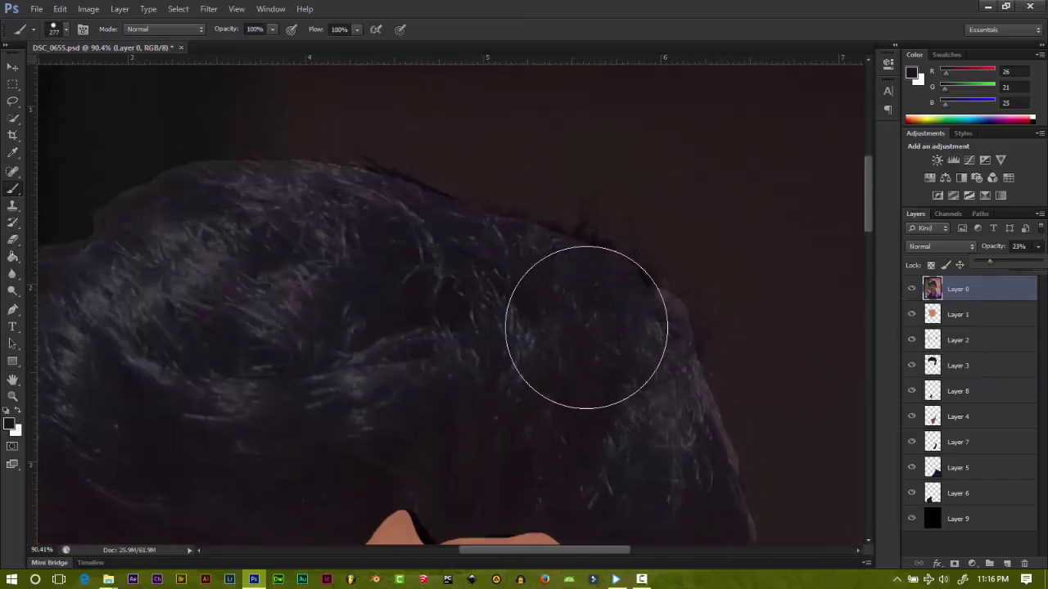
scroll(356, 356, "up", 1)
scroll(357, 356, "down", 1)
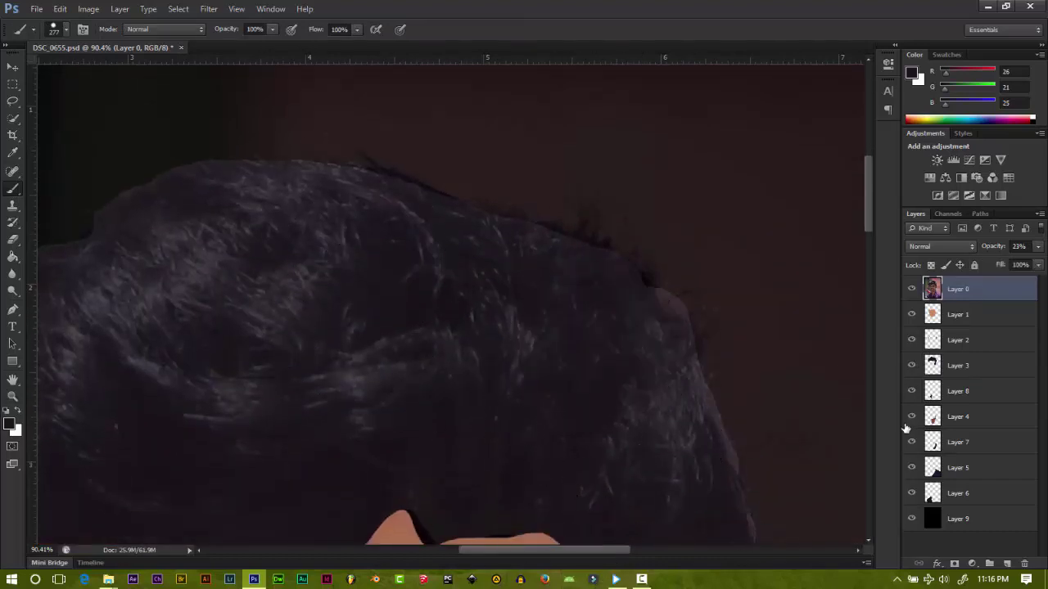
Step: Return to hair Layer 3 and bring the hairline beside the ear into view
left_click(954, 366)
scroll(608, 445, "down", 5)
scroll(557, 434, "left", 6)
scroll(557, 434, "up", 2)
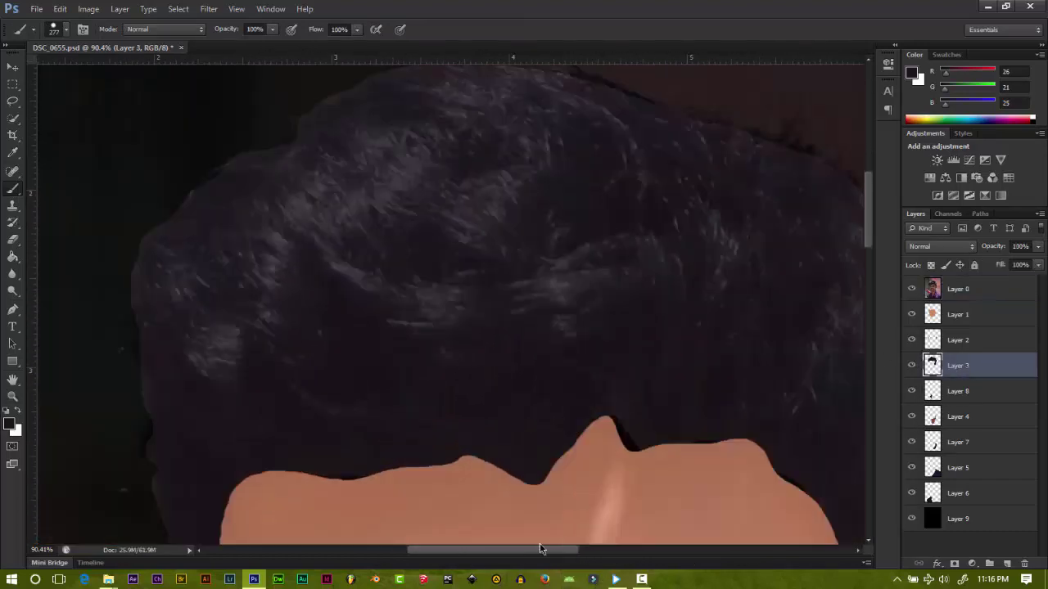
scroll(501, 431, "left", 3)
scroll(500, 431, "up", 2)
scroll(491, 409, "up", 3)
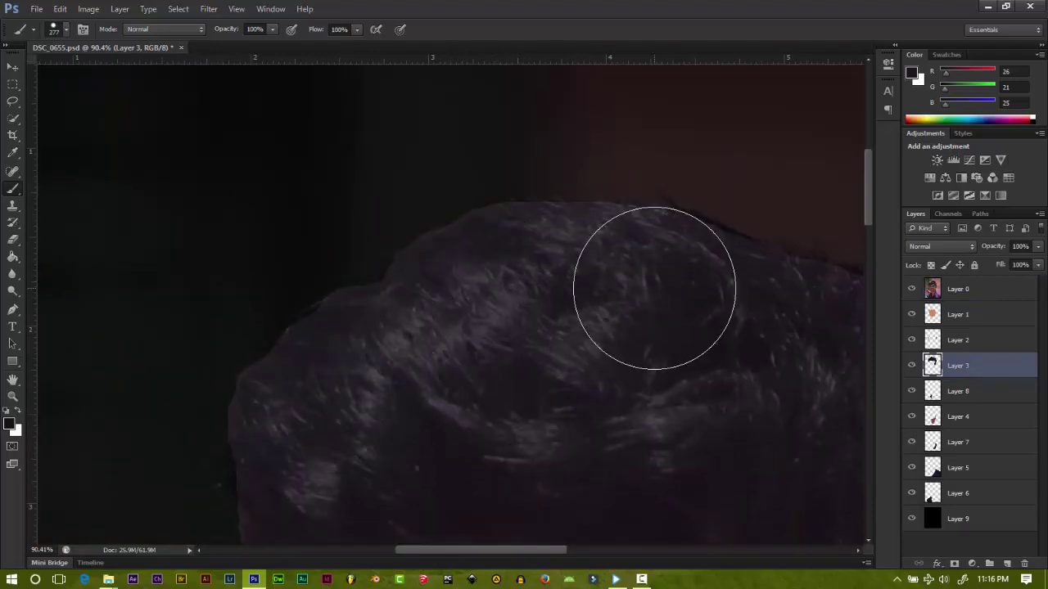
scroll(532, 385, "down", 1)
scroll(362, 316, "down", 2)
scroll(421, 351, "down", 5)
scroll(421, 351, "left", 3)
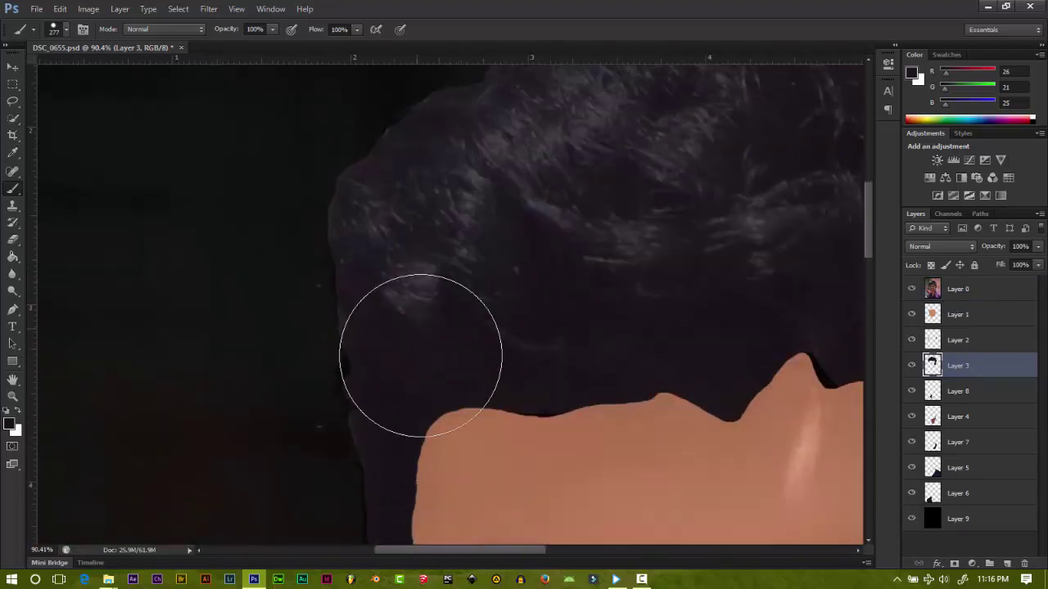
scroll(470, 348, "down", 1)
scroll(548, 344, "down", 5)
scroll(561, 402, "down", 3)
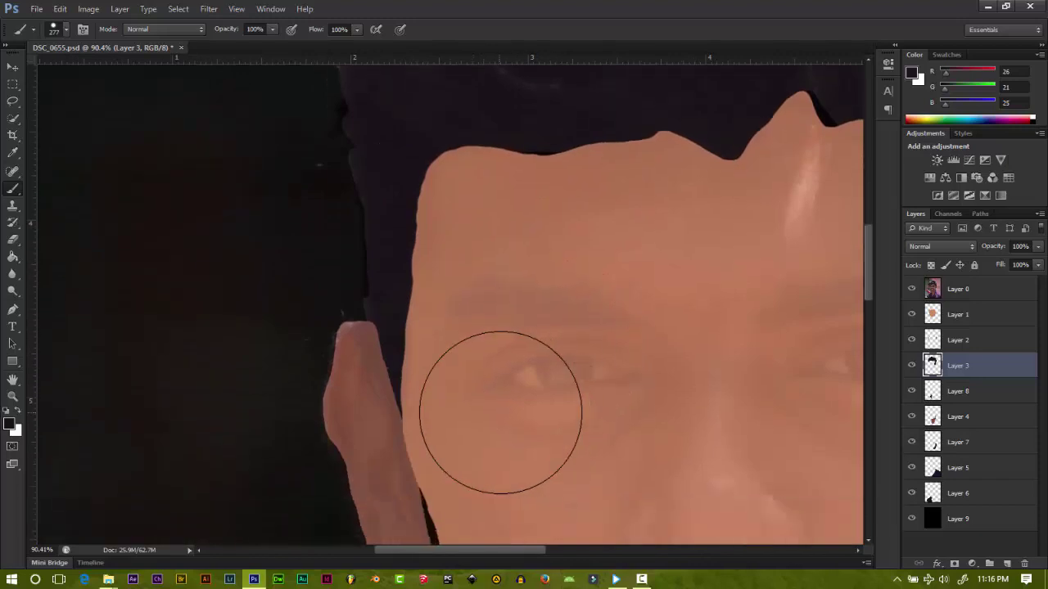
scroll(498, 414, "down", 1)
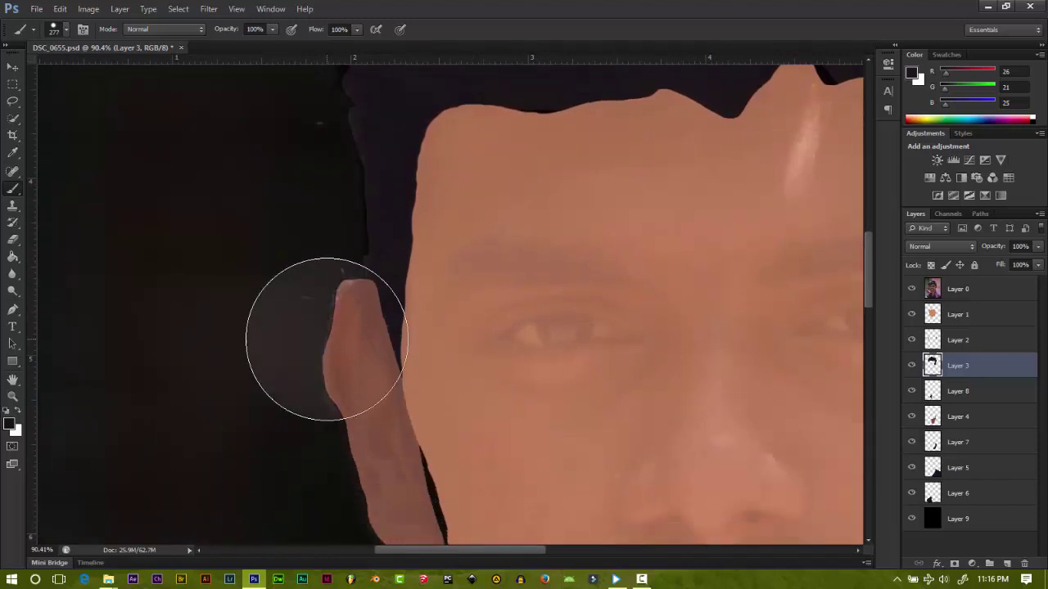
Step: Set the brush size to 25 px for painting the hairline
left_click(52, 36)
type("25")
key("Return")
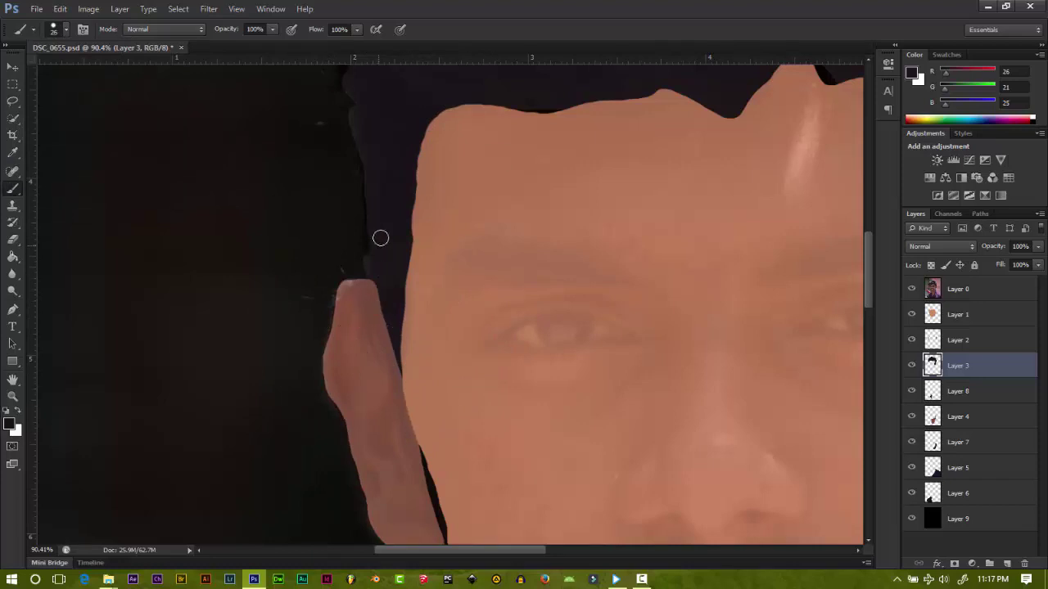
scroll(378, 270, "up", 3)
scroll(373, 323, "up", 3)
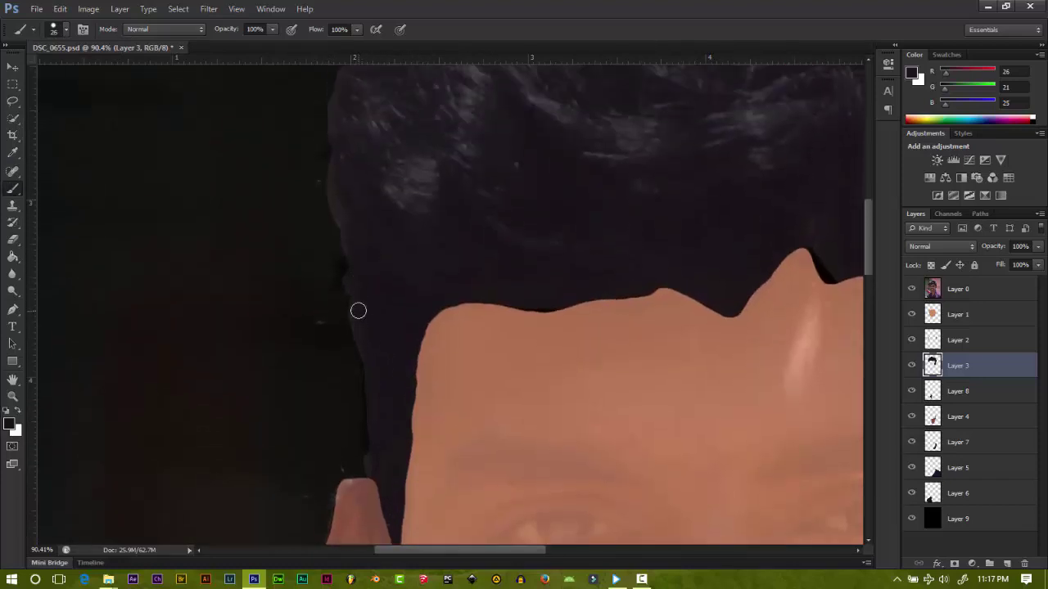
scroll(360, 278, "up", 1)
Step: Toggle the skin fill and photo layers on and off to compare the ear edge
scroll(374, 281, "up", 1)
key("z")
scroll(437, 276, "down", 5)
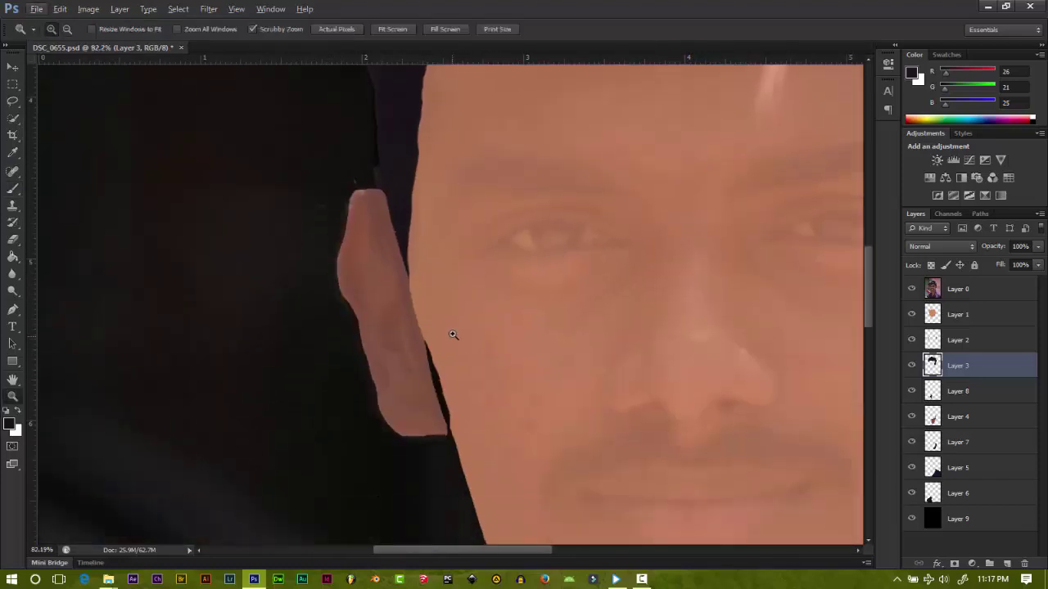
scroll(453, 334, "up", 1)
scroll(453, 334, "up", 1)
left_click(911, 314)
left_click(911, 314)
left_click(911, 288)
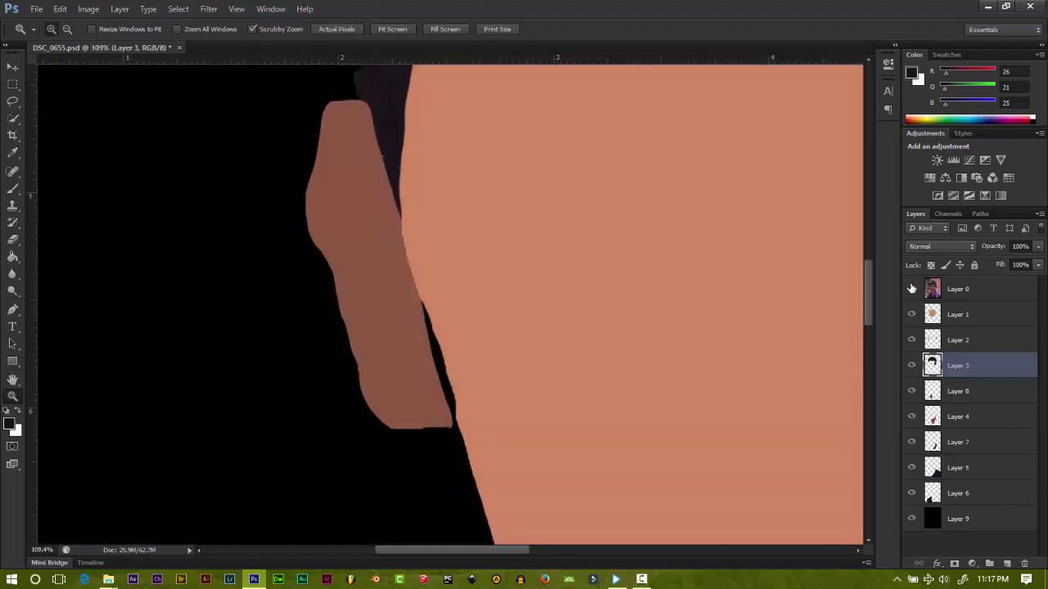
left_click(911, 288)
left_click(911, 314)
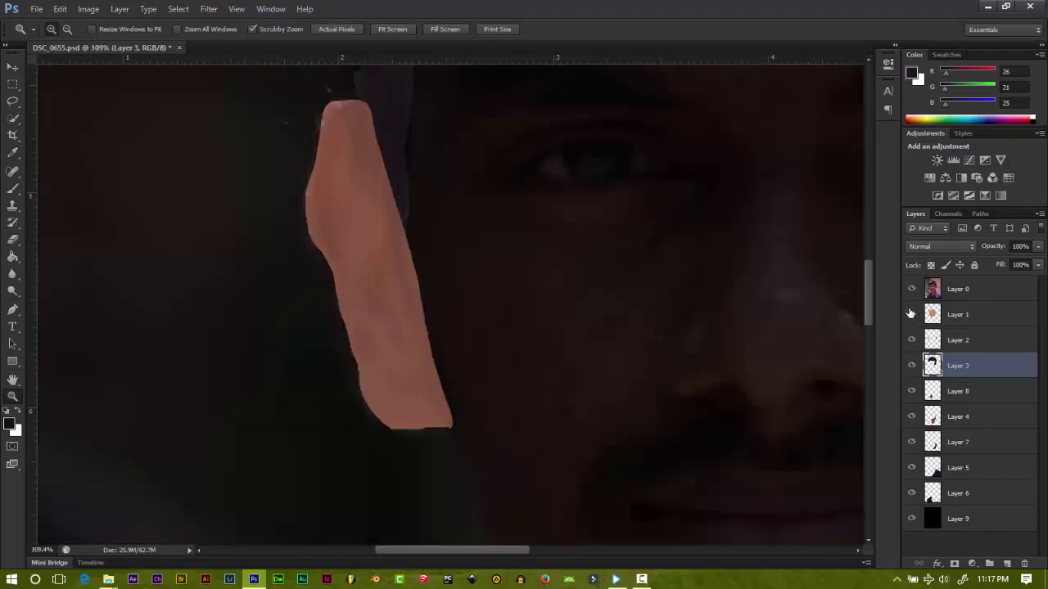
left_click(911, 315)
scroll(395, 325, "up", 1)
scroll(415, 356, "down", 1)
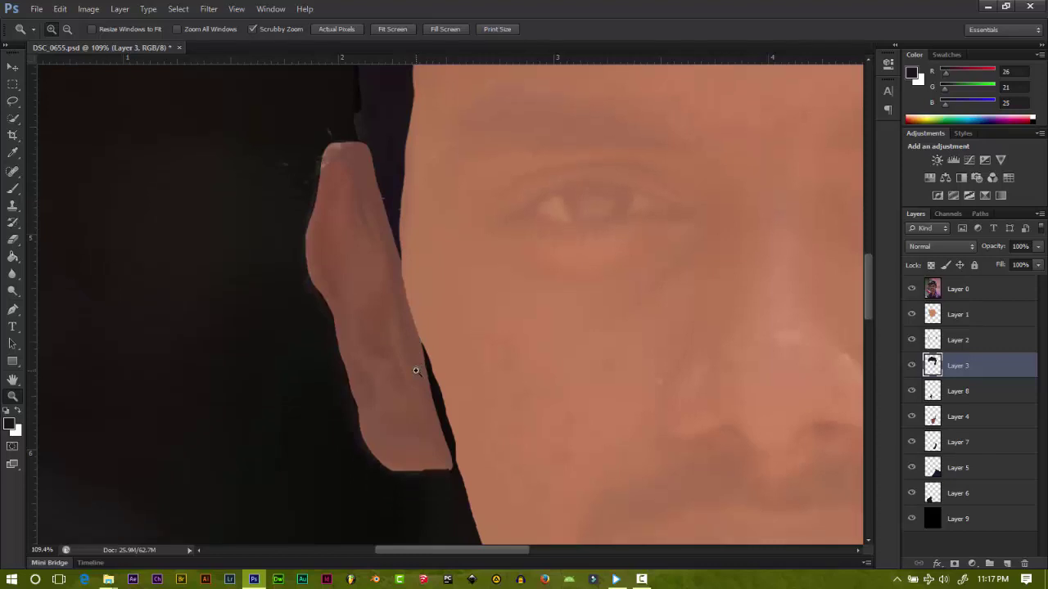
Step: Make Layer 4 active and show the original photo under the fills
left_click(931, 417)
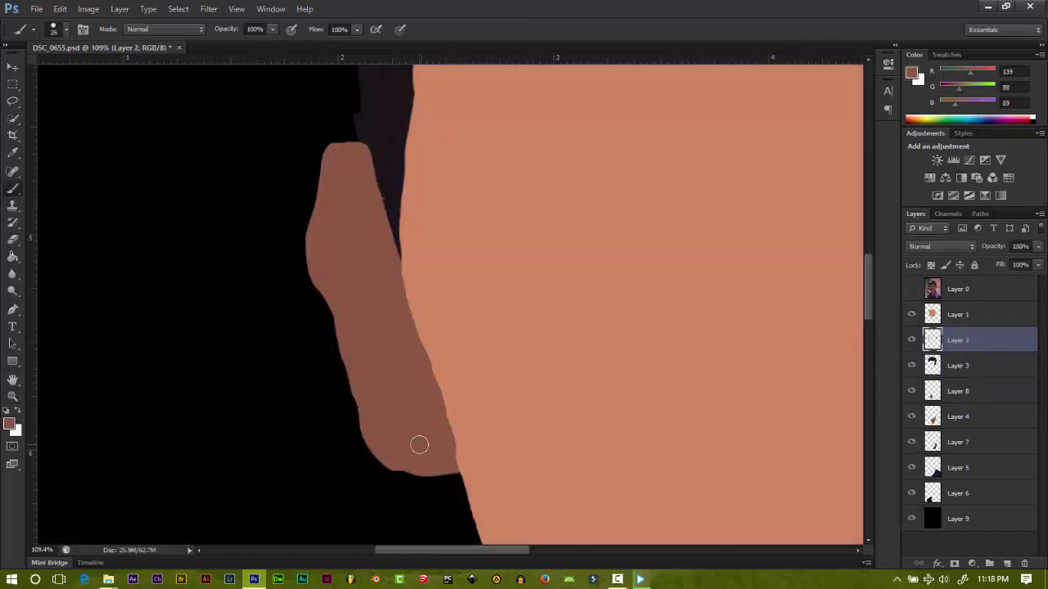
scroll(419, 444, "up", 4)
left_click(911, 291)
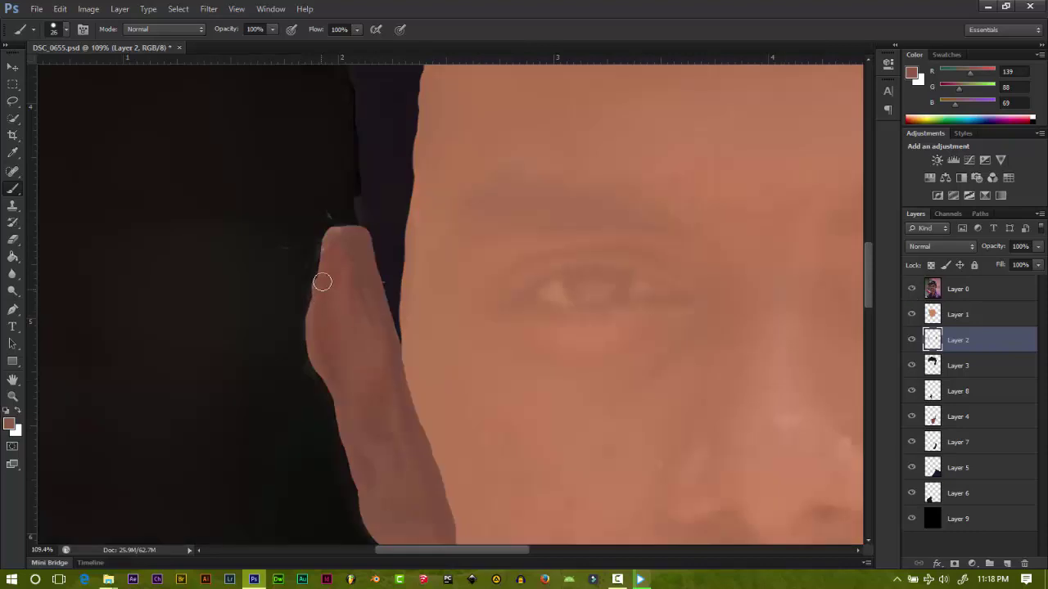
scroll(342, 387, "down", 1)
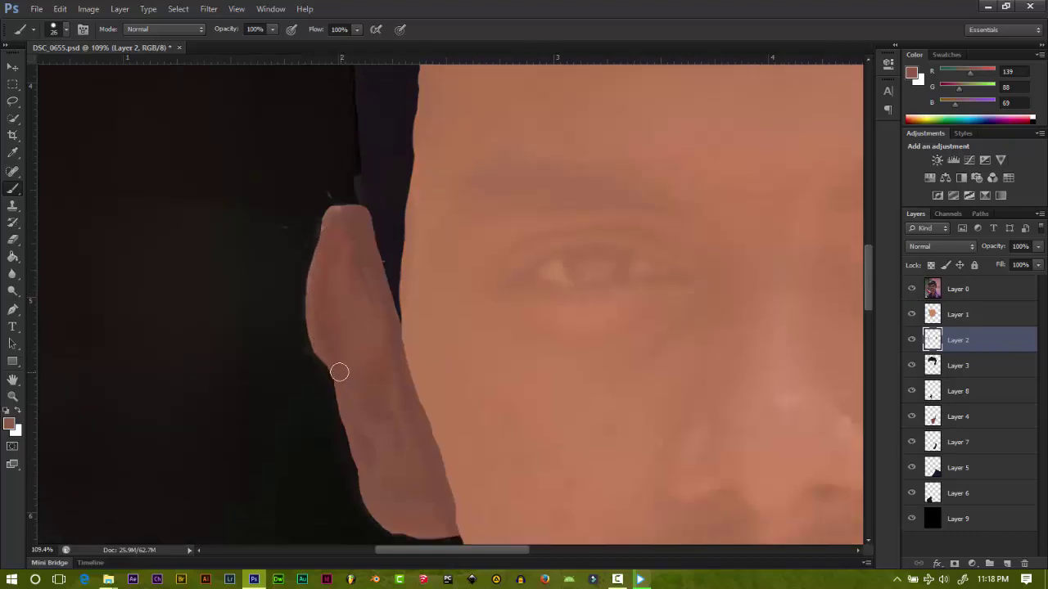
scroll(356, 389, "down", 1)
scroll(365, 410, "down", 2)
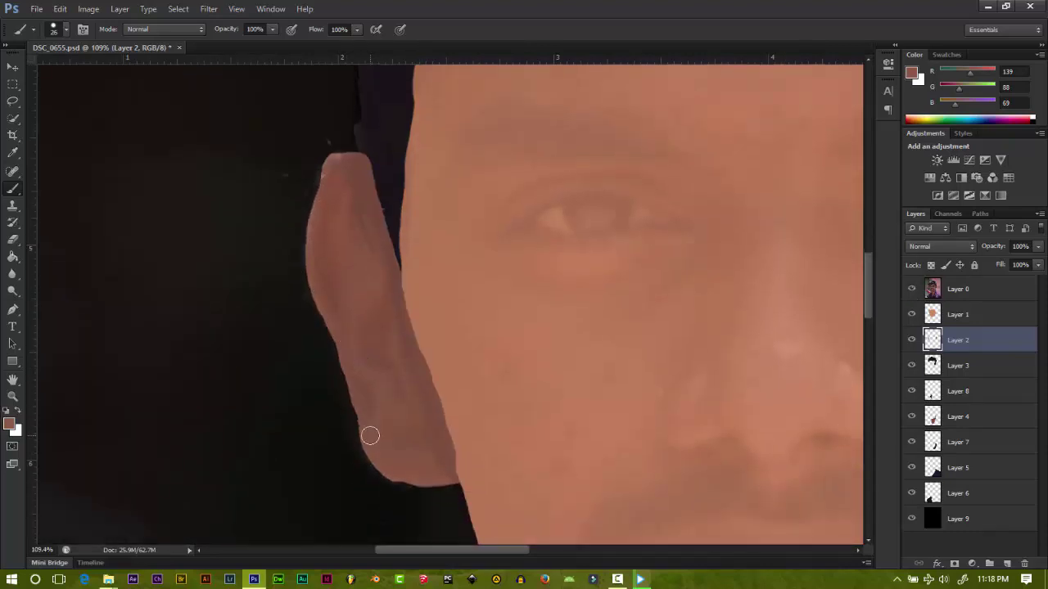
scroll(359, 235, "up", 2)
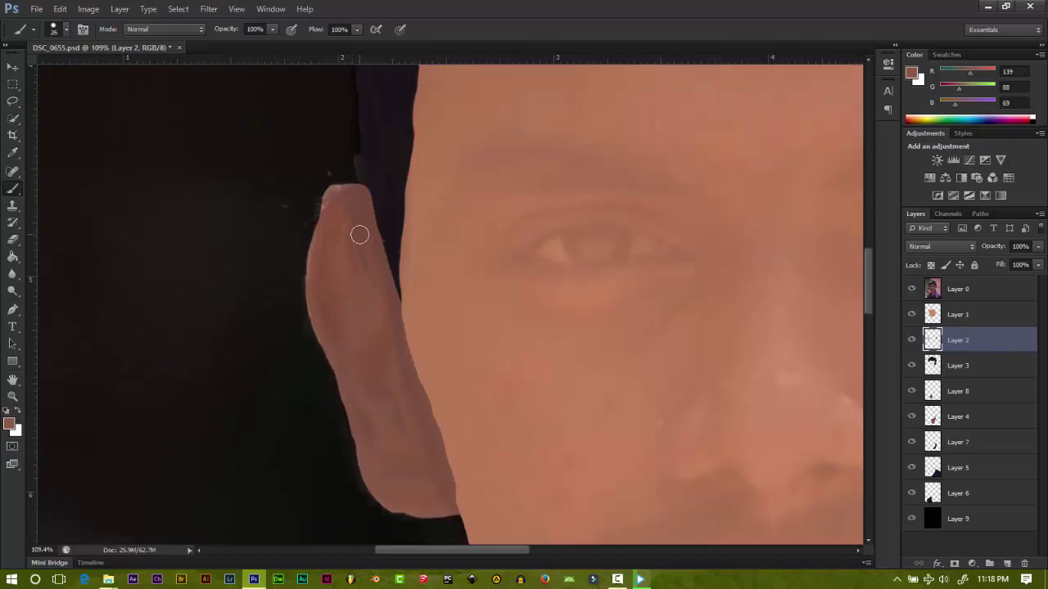
Step: Erase the excess paint at the ear's top with an eraser of about 85 px
left_click(12, 239)
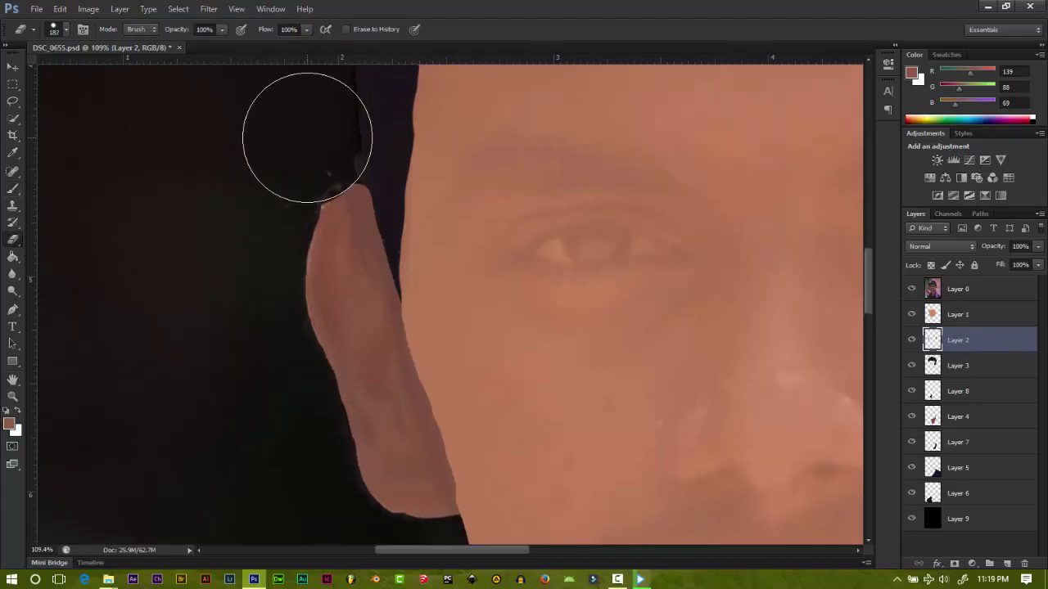
left_click_drag(306, 130, 264, 171)
left_click(66, 30)
left_click_drag(62, 63, 37, 64)
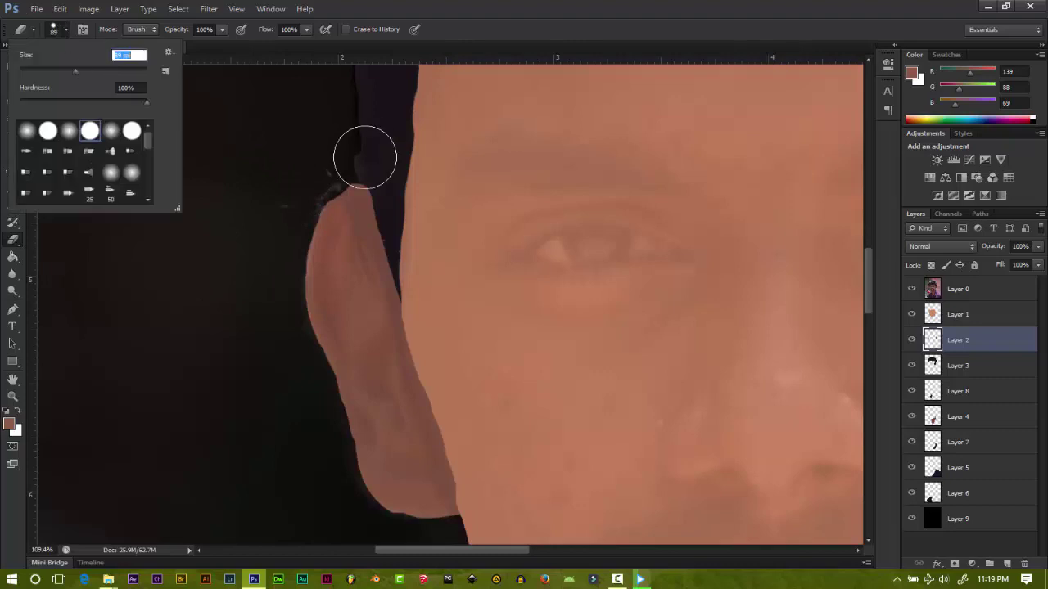
left_click(344, 155)
scroll(363, 466, "down", 6)
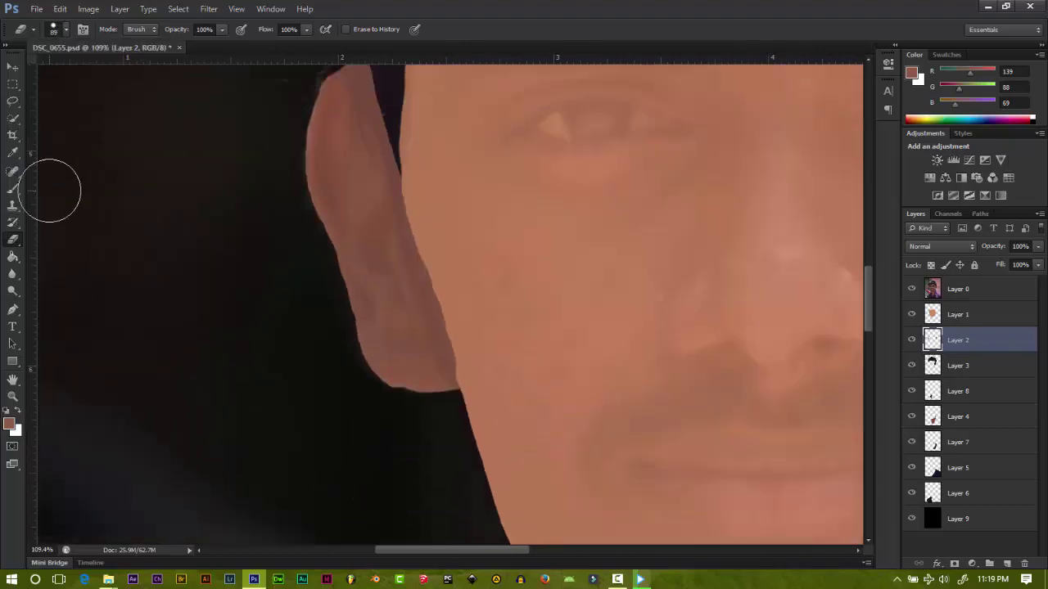
left_click(12, 188)
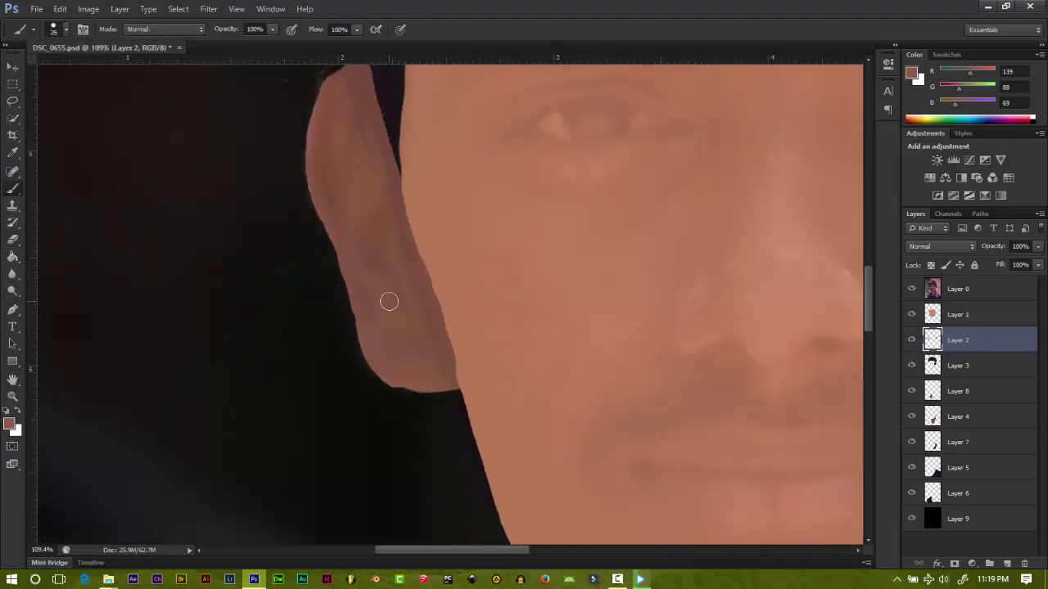
scroll(444, 325, "up", 5)
scroll(442, 335, "up", 4)
scroll(442, 335, "up", 5)
Step: Toggle the ear and hair layers' visibility to check edges, making Layer 3 active
left_click(911, 340)
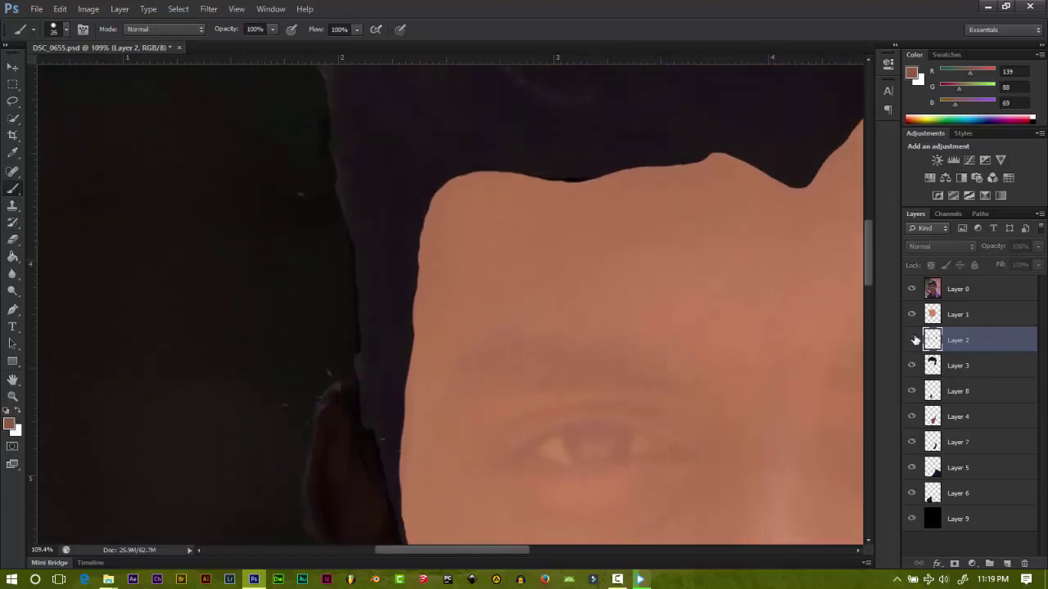
left_click(911, 339)
scroll(396, 419, "down", 1)
scroll(409, 425, "up", 5, "alt")
scroll(409, 426, "down", 1)
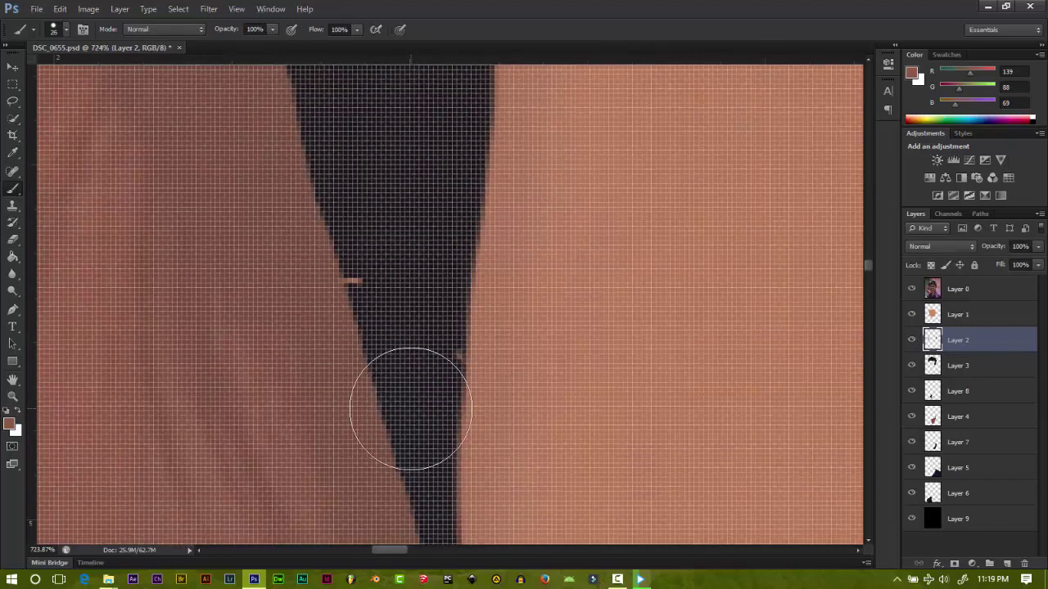
scroll(409, 402, "down", 2, "alt")
left_click(934, 368)
left_click(912, 366)
left_click(912, 366)
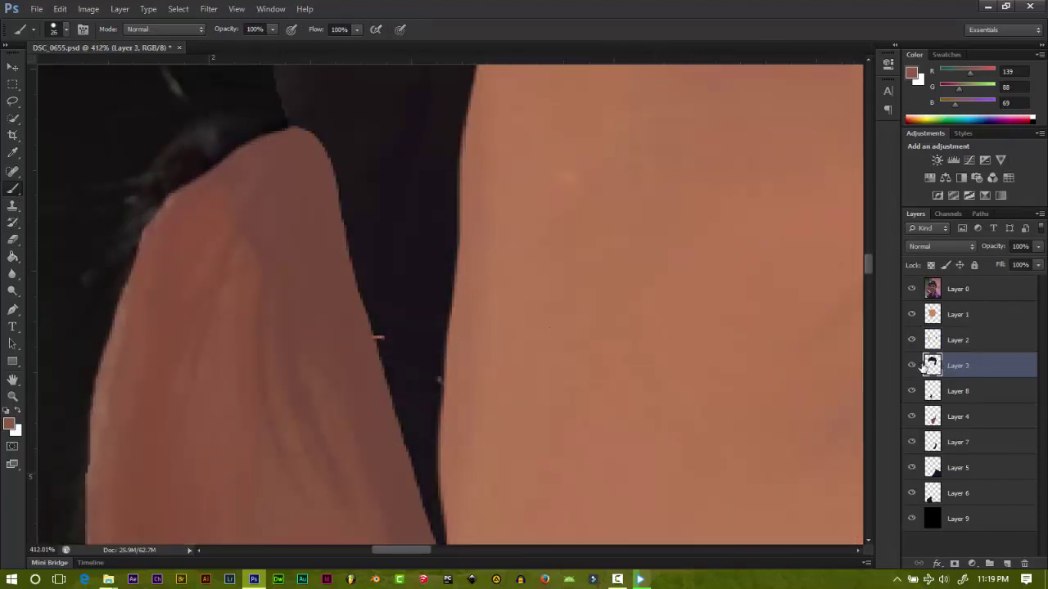
Step: Sample the near-black hair colour for the brush and hide the original photo
key("i")
left_click_drag(408, 327, 451, 275)
key("b")
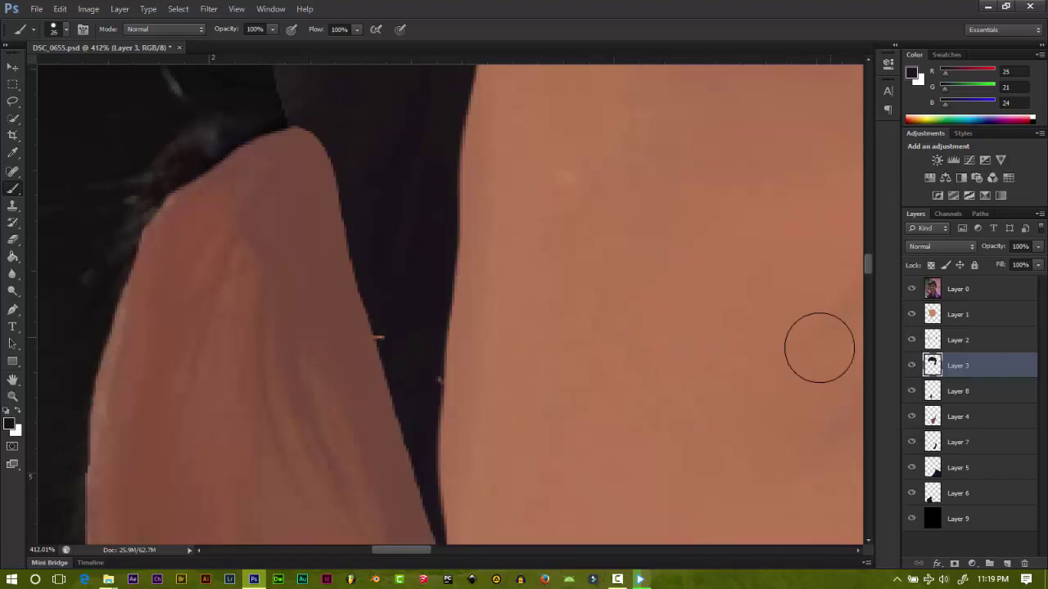
left_click(908, 289)
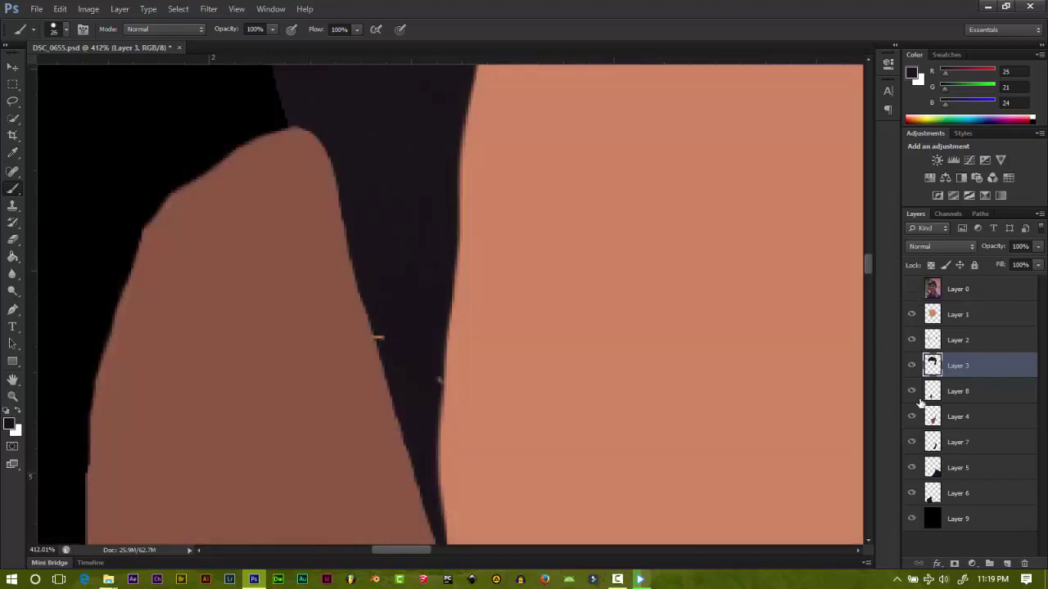
Step: Cycle the active layer through Layer 8 and Layer 3, ending on ear Layer 2
left_click(923, 393)
left_click(958, 366)
scroll(402, 335, "up", 2)
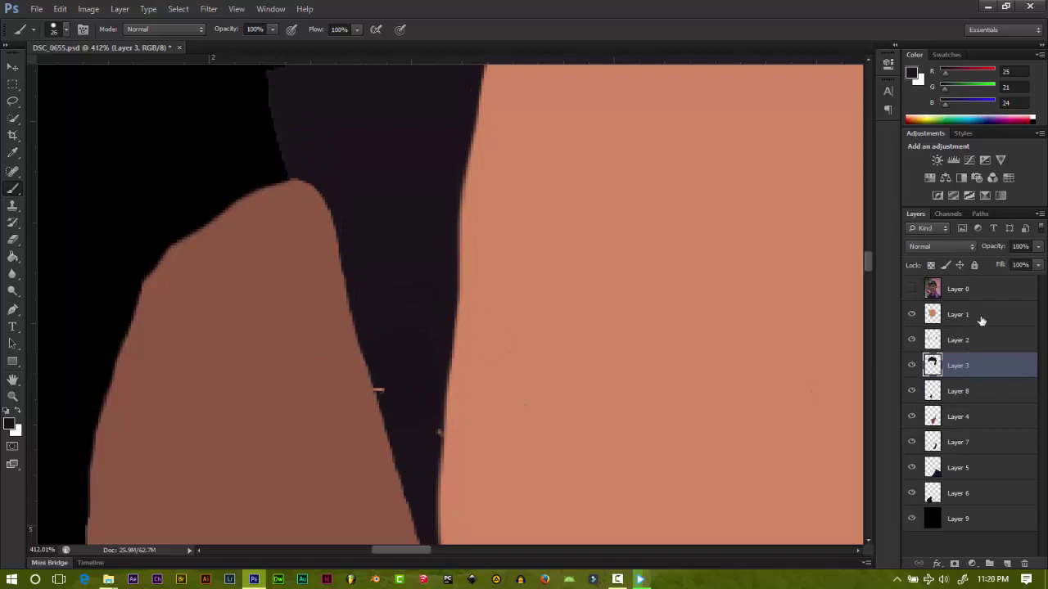
left_click(972, 389)
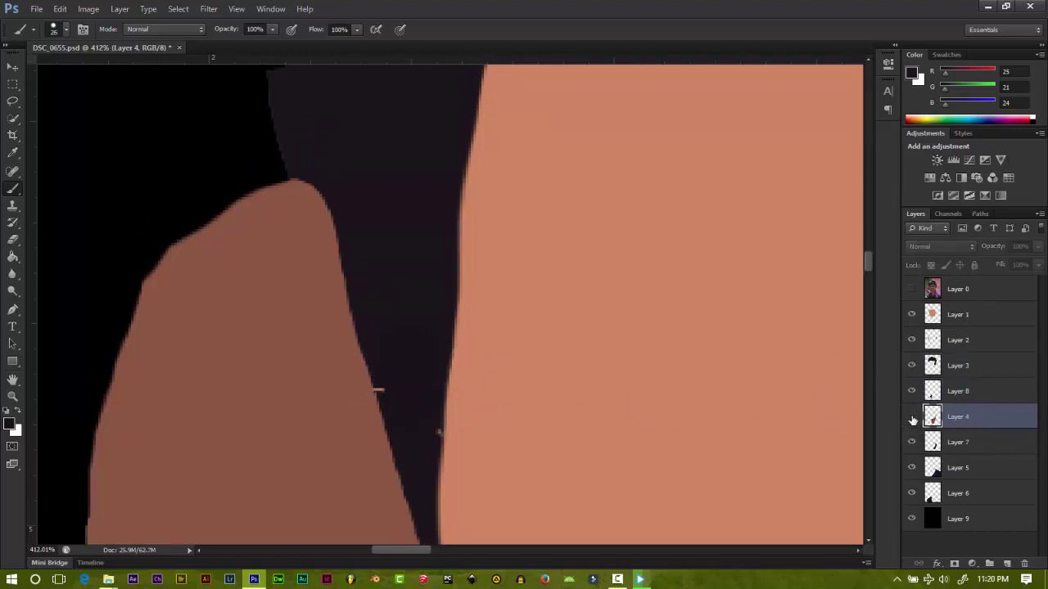
left_click(941, 340)
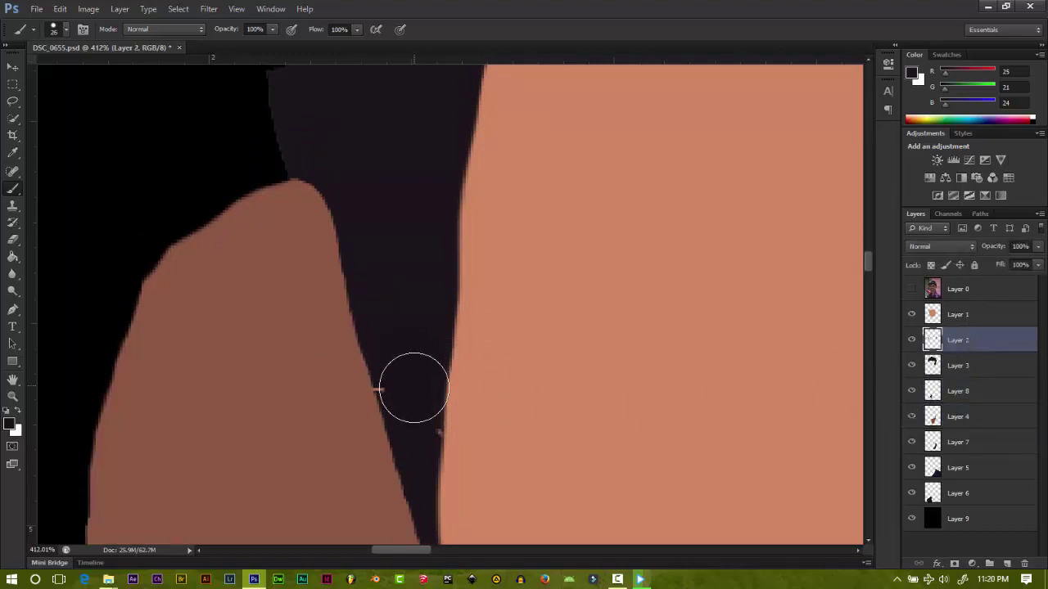
scroll(458, 380, "down", 5)
scroll(507, 384, "down", 5)
scroll(563, 408, "up", 2)
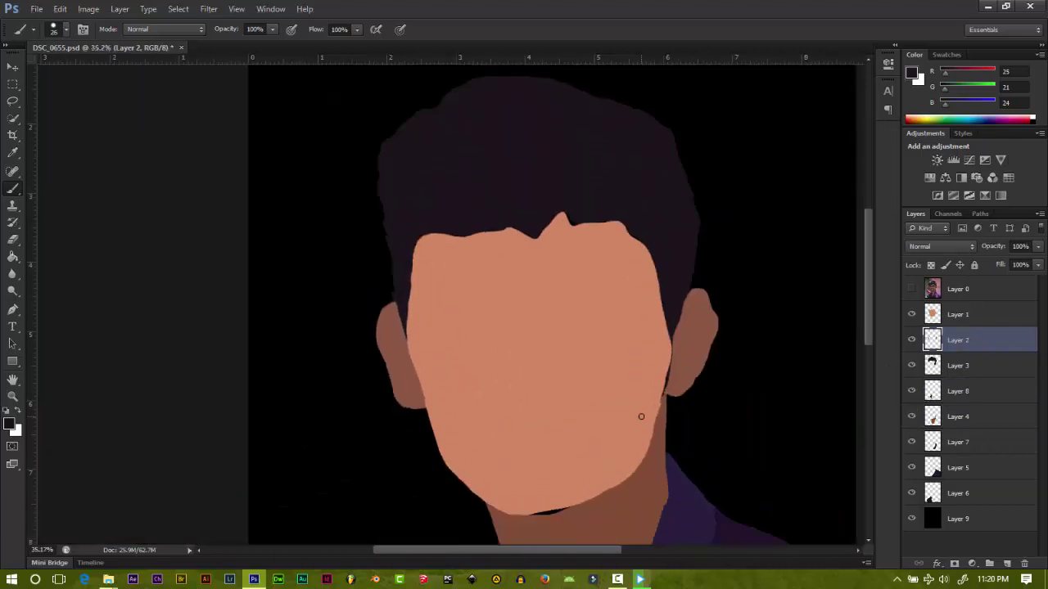
scroll(622, 384, "up", 2)
scroll(598, 255, "up", 2)
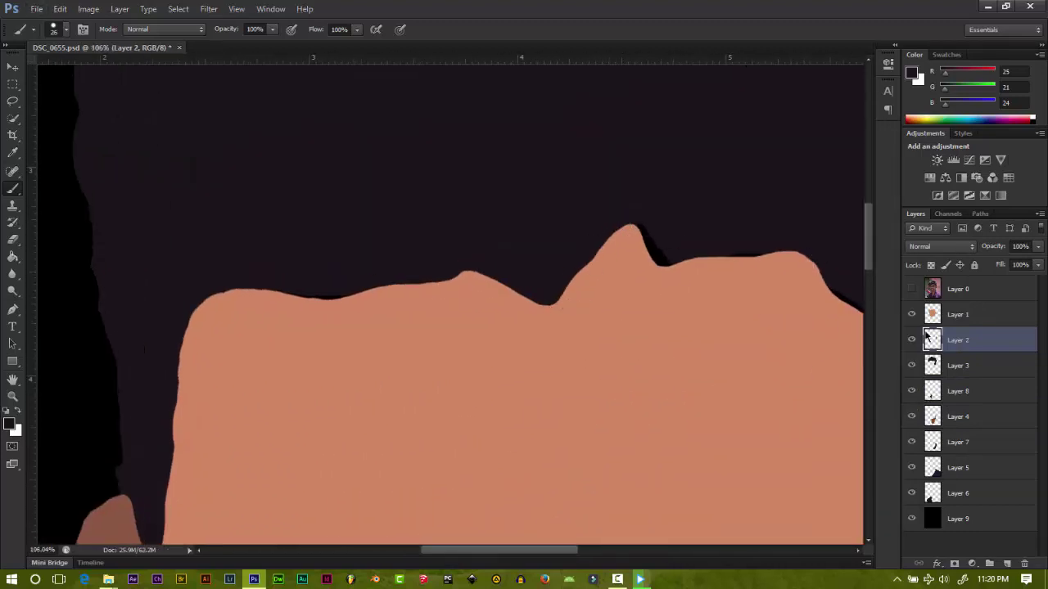
Step: Smooth the forehead edge with sampled skin tone on Layer 1, then hide the black background
left_click(956, 314)
left_click(606, 279, "alt")
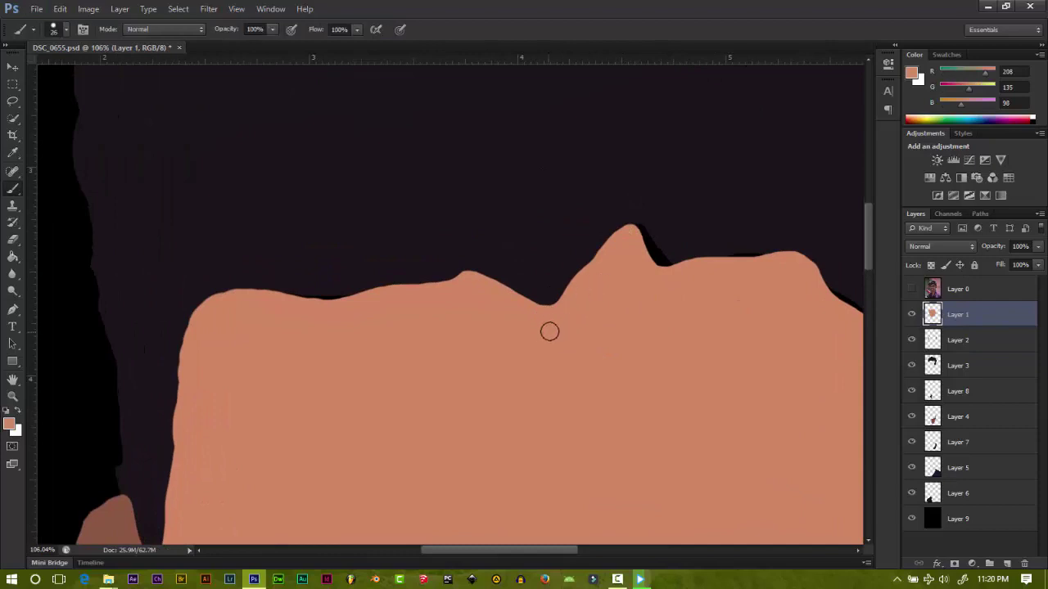
left_click_drag(495, 288, 582, 277)
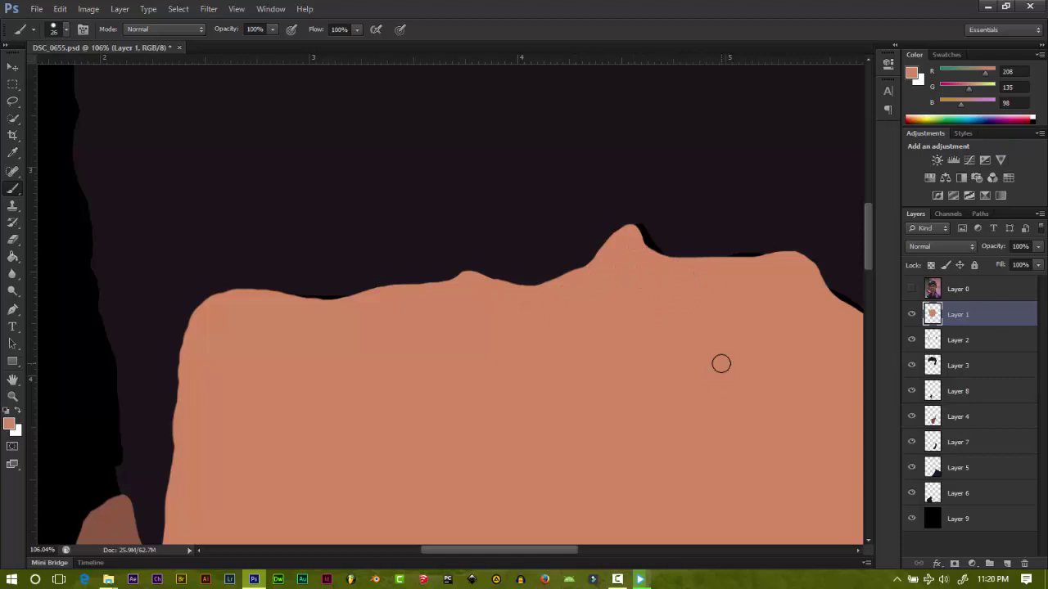
left_click(912, 519)
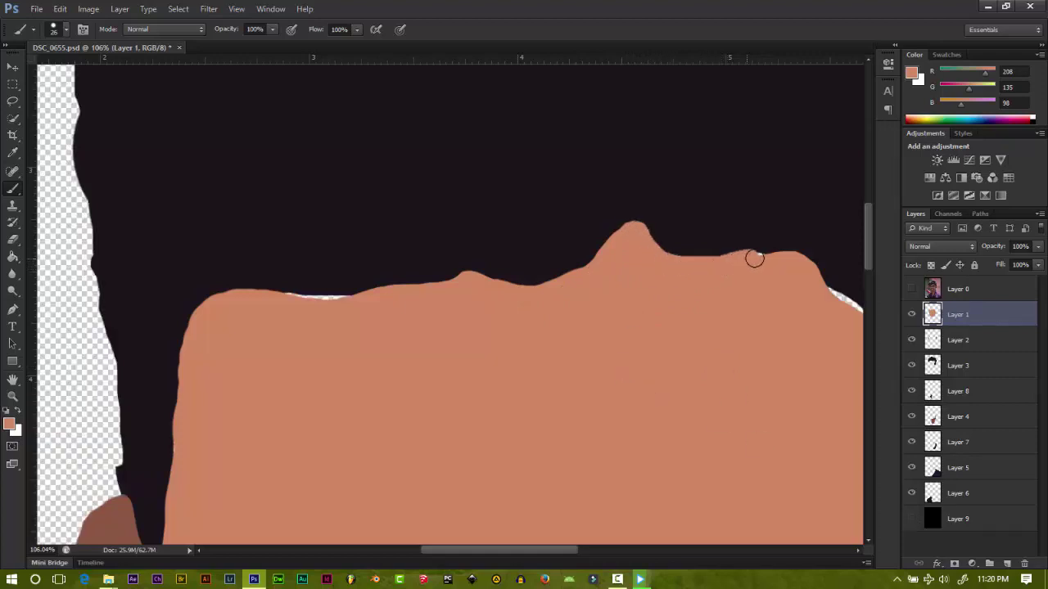
Step: Pan to the hair edge and sample the near-black hair colour
scroll(417, 316, "right", 3)
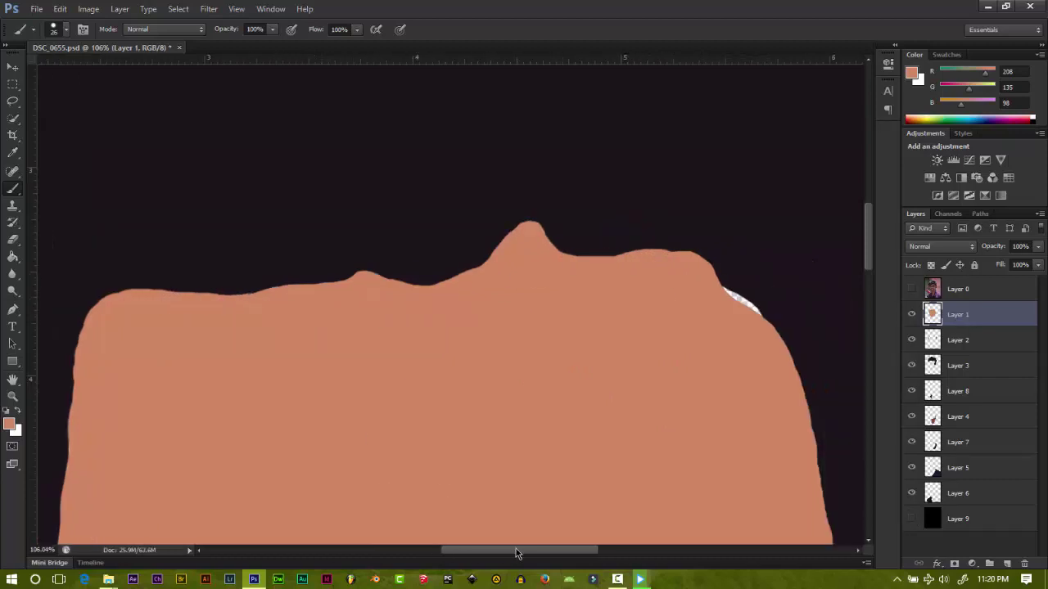
scroll(610, 282, "right", 2)
scroll(542, 381, "down", 3)
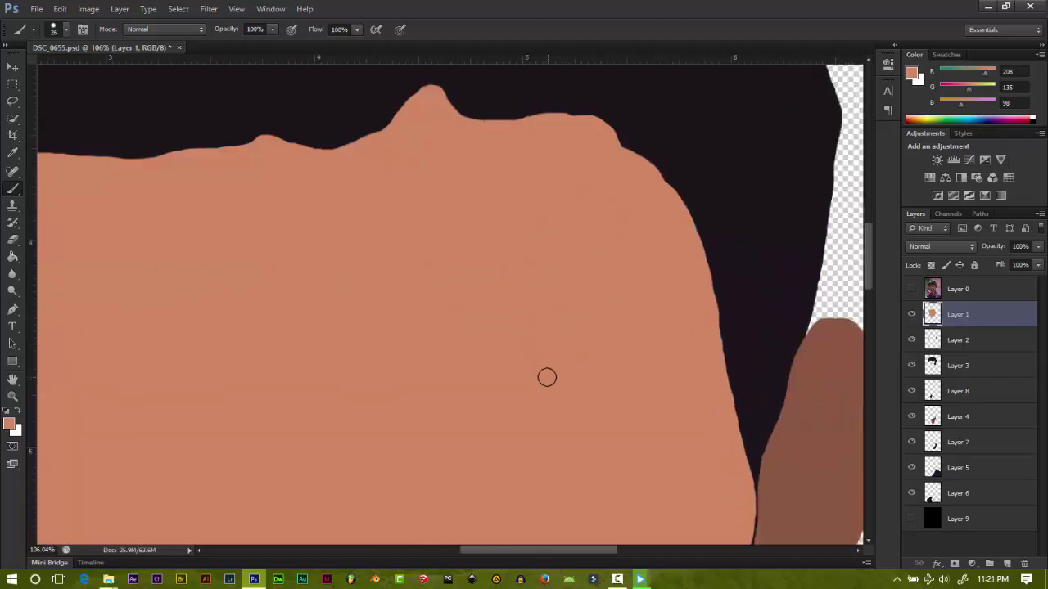
scroll(545, 383, "down", 3)
scroll(433, 387, "down", 3, "alt")
scroll(207, 395, "up", 4, "alt")
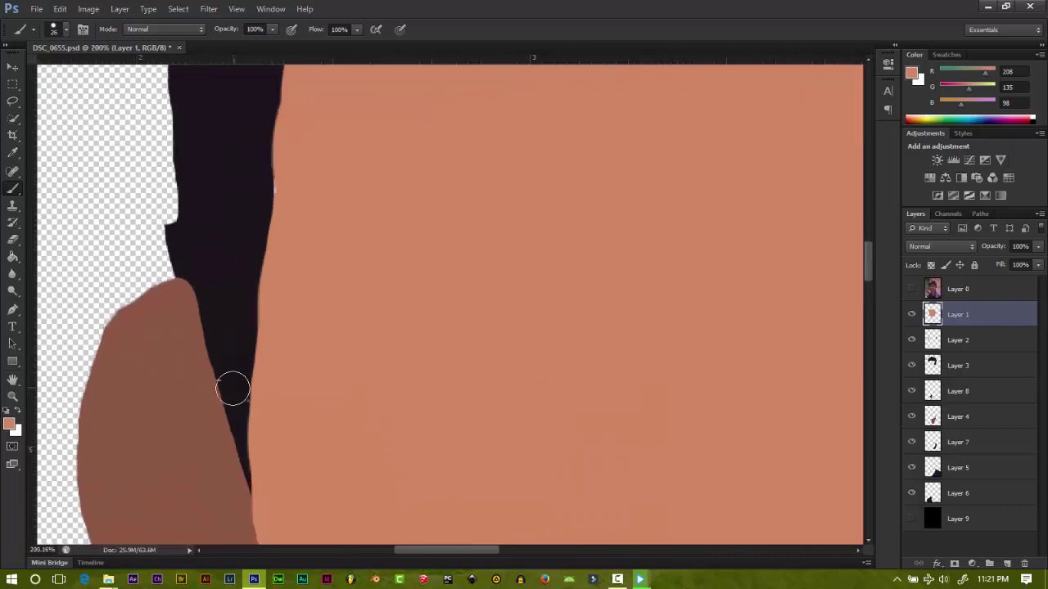
left_click(234, 368, "alt")
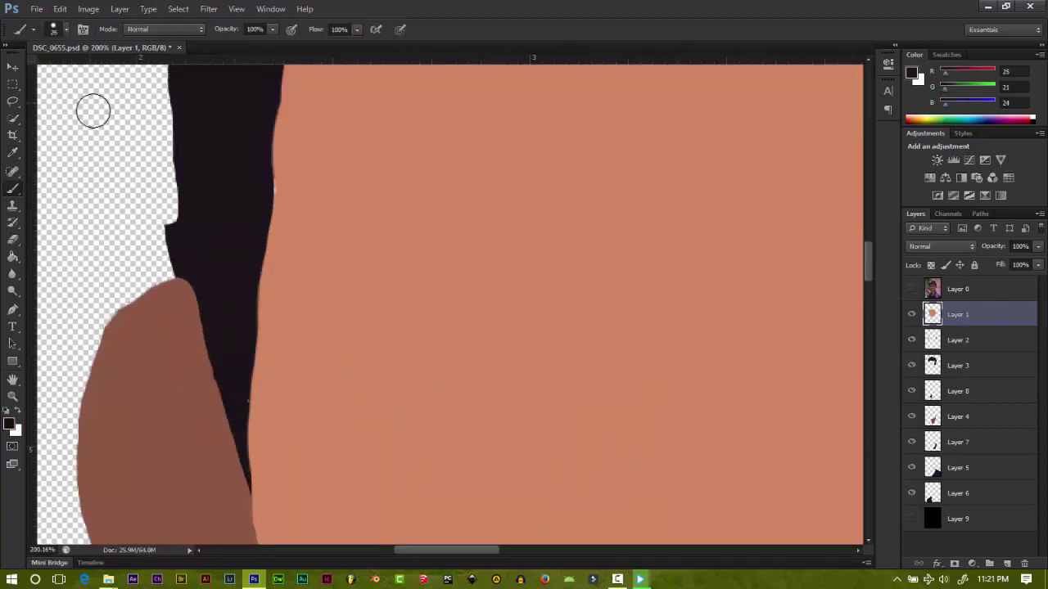
left_click(65, 30)
key("Return")
scroll(161, 325, "up", 3)
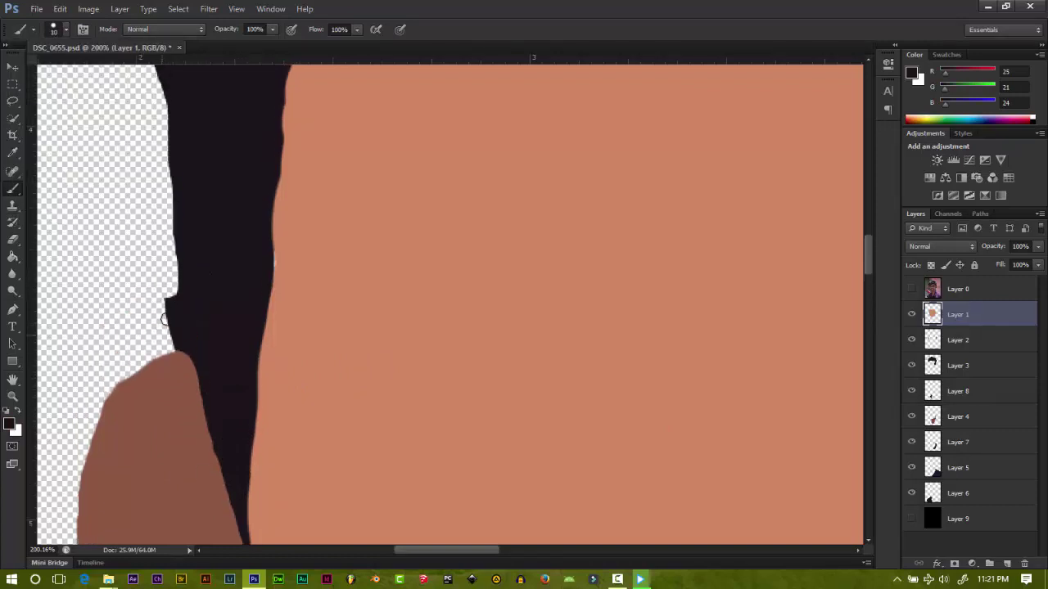
Step: Erase the black bump at the hair edge on Layer 3
key("e")
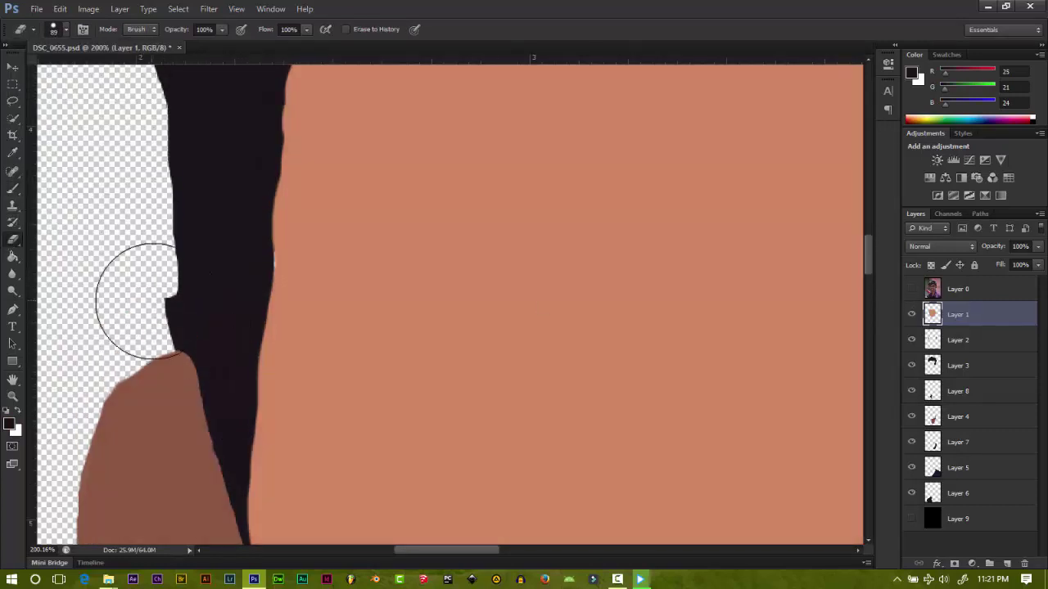
left_click(66, 30)
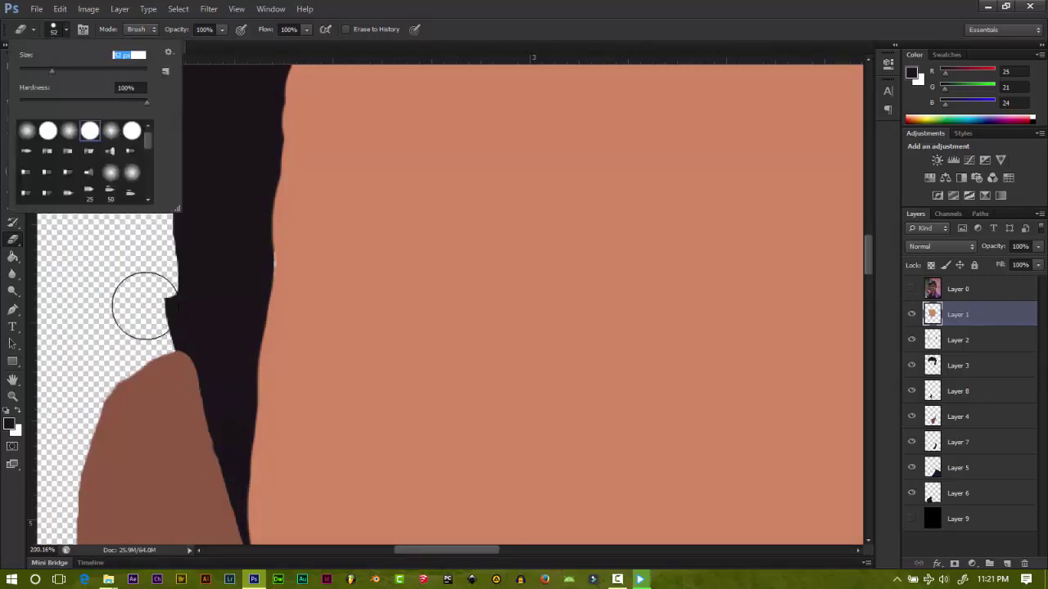
left_click(144, 307)
left_click(962, 365)
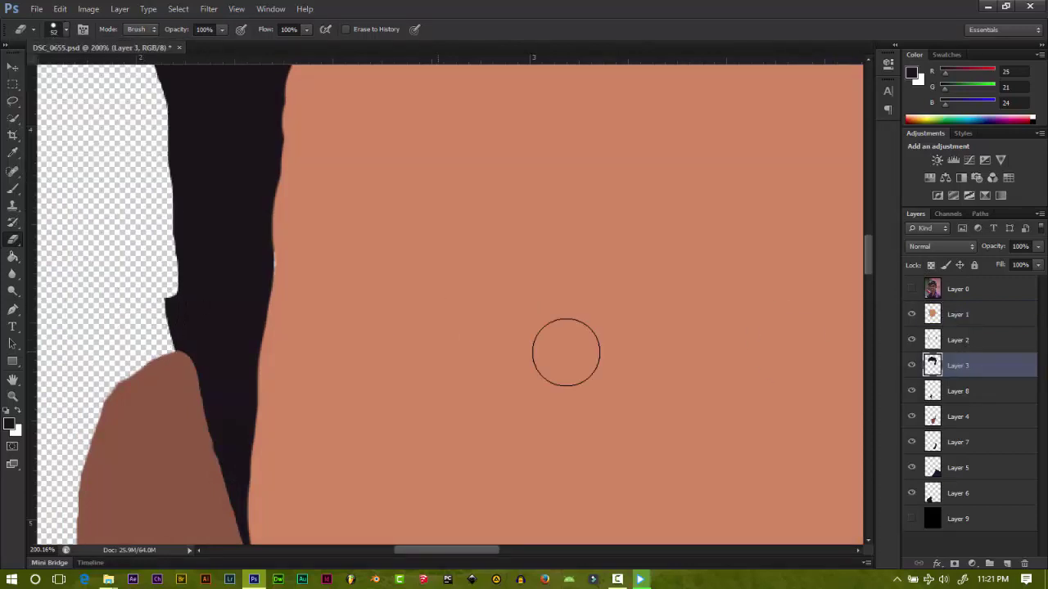
left_click_drag(145, 321, 145, 304)
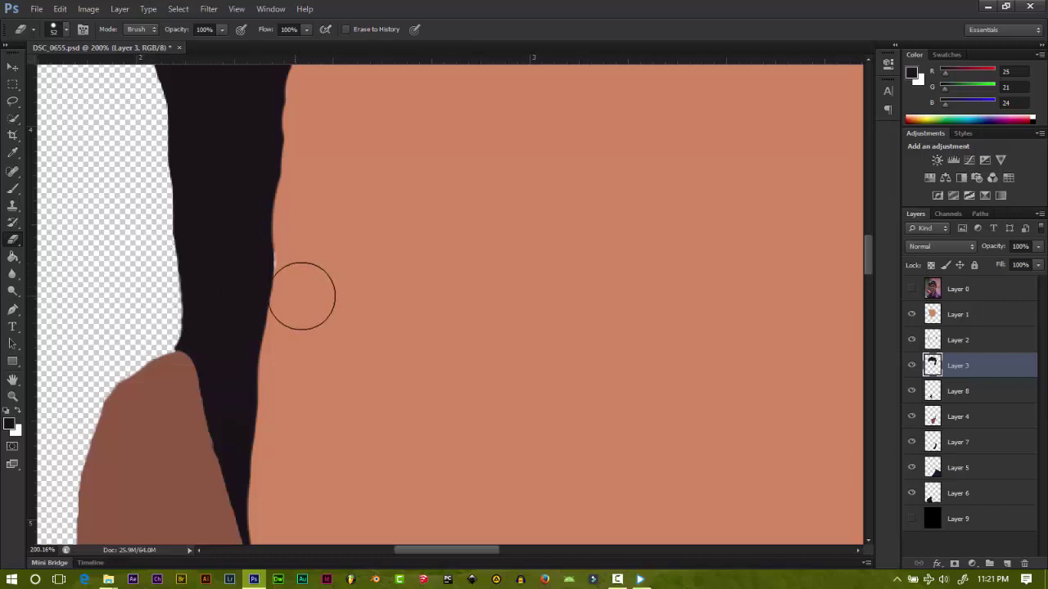
Step: Make Layer 1 active again with the skin tone picked up for the brush
left_click(13, 188)
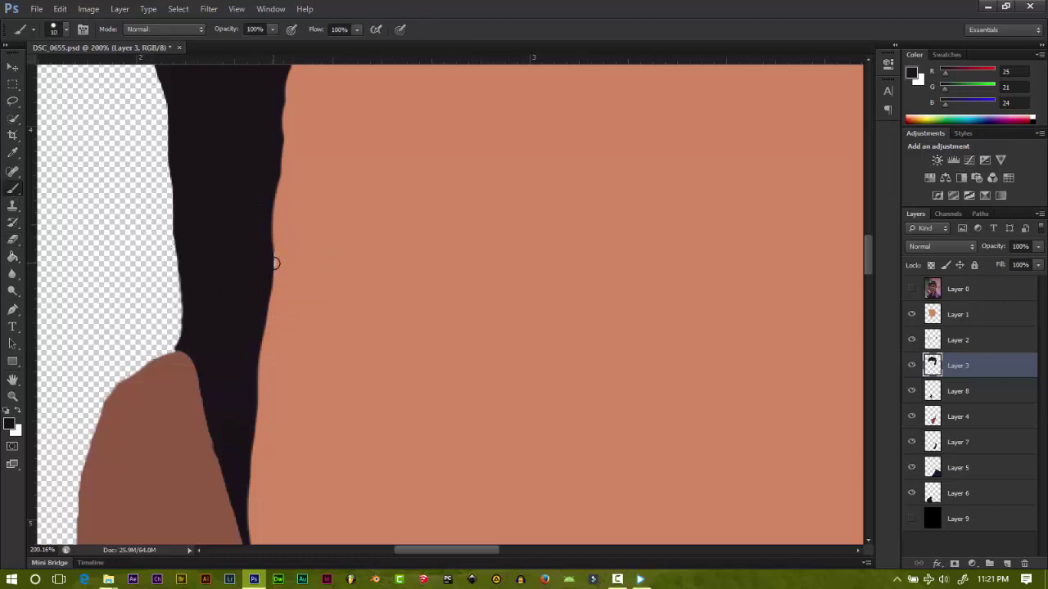
scroll(242, 258, "up", 3)
key("alt+bracketright")
key("alt+bracketright")
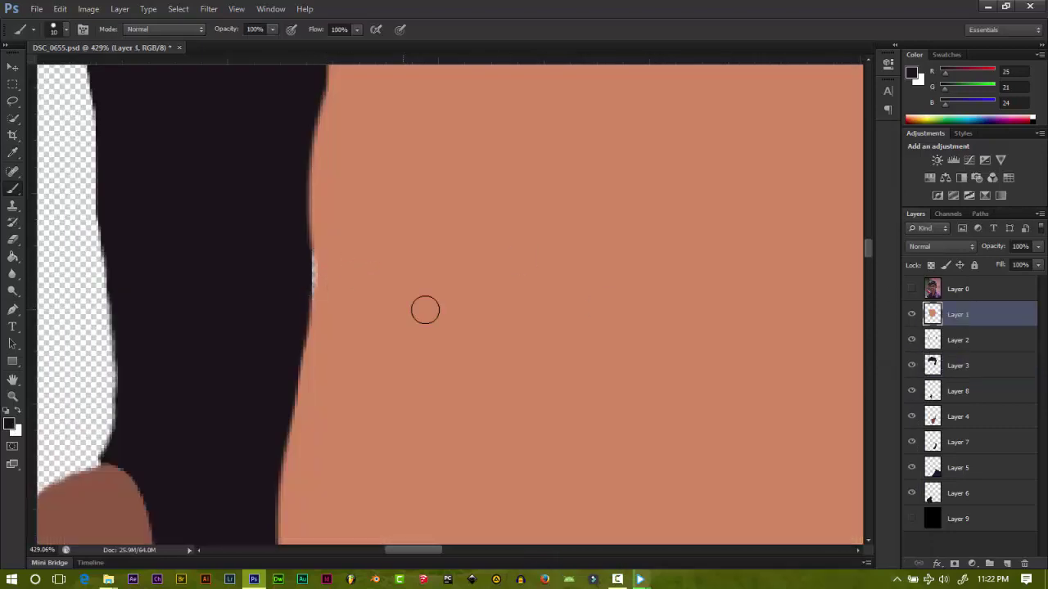
left_click(350, 197, "alt")
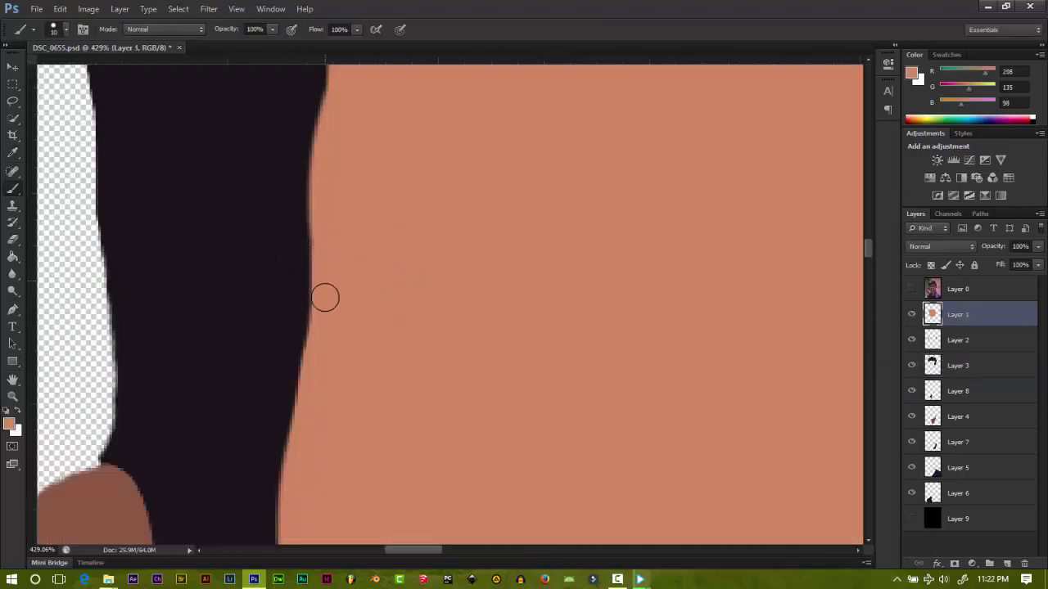
Step: Paint skin tone across the transparent gap under the chin
scroll(339, 316, "down", 1)
scroll(353, 332, "down", 2)
scroll(363, 344, "down", 2)
scroll(382, 364, "down", 2)
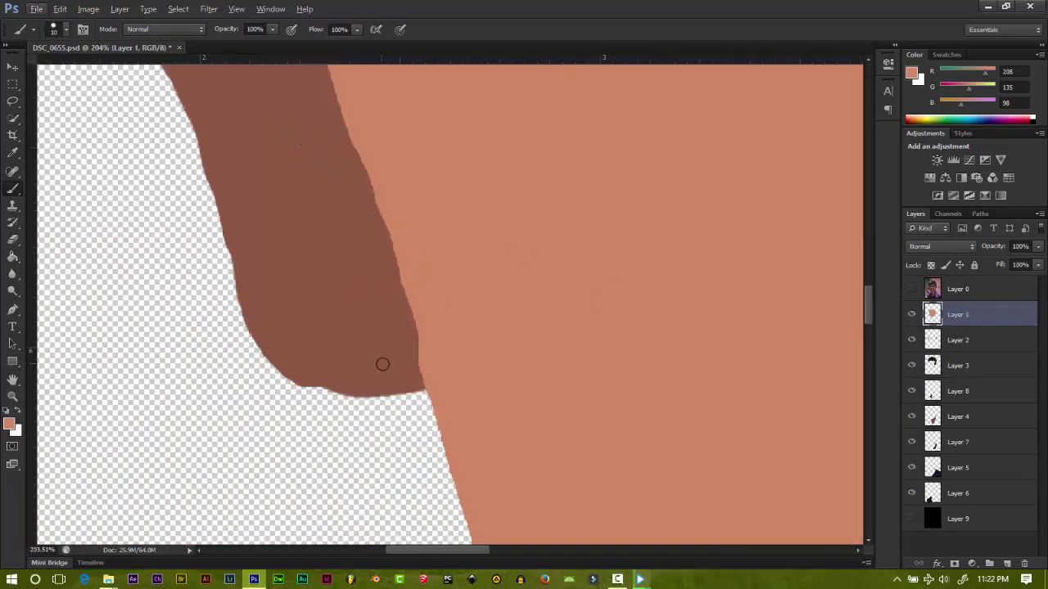
scroll(382, 364, "down", 2)
scroll(453, 393, "right", 5)
scroll(505, 502, "down", 2)
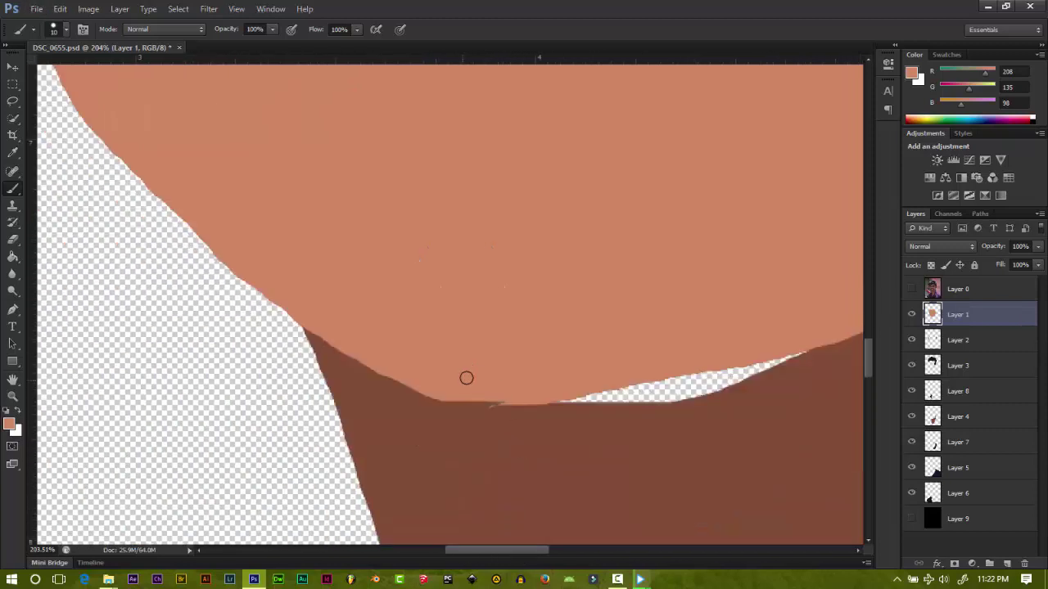
left_click_drag(578, 399, 752, 372)
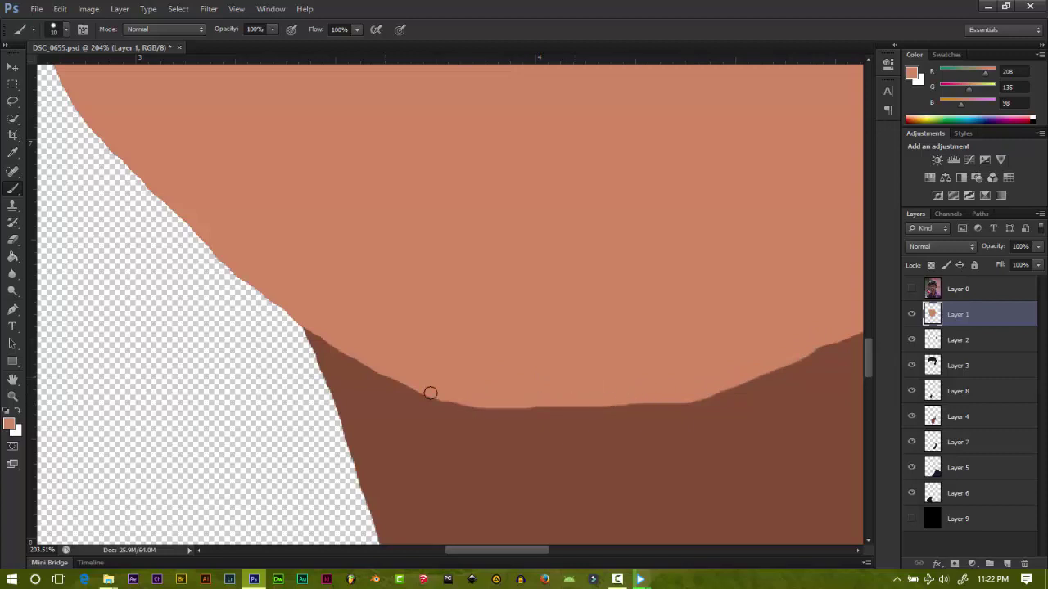
scroll(172, 197, "up", 2)
scroll(177, 193, "up", 3)
scroll(341, 354, "down", 5)
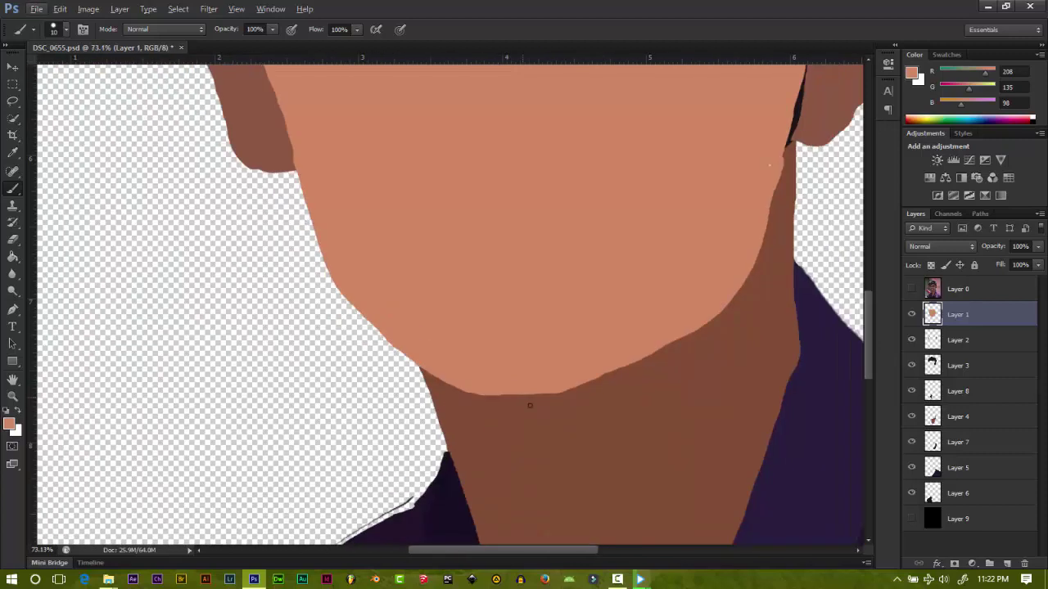
scroll(774, 329, "down", 2)
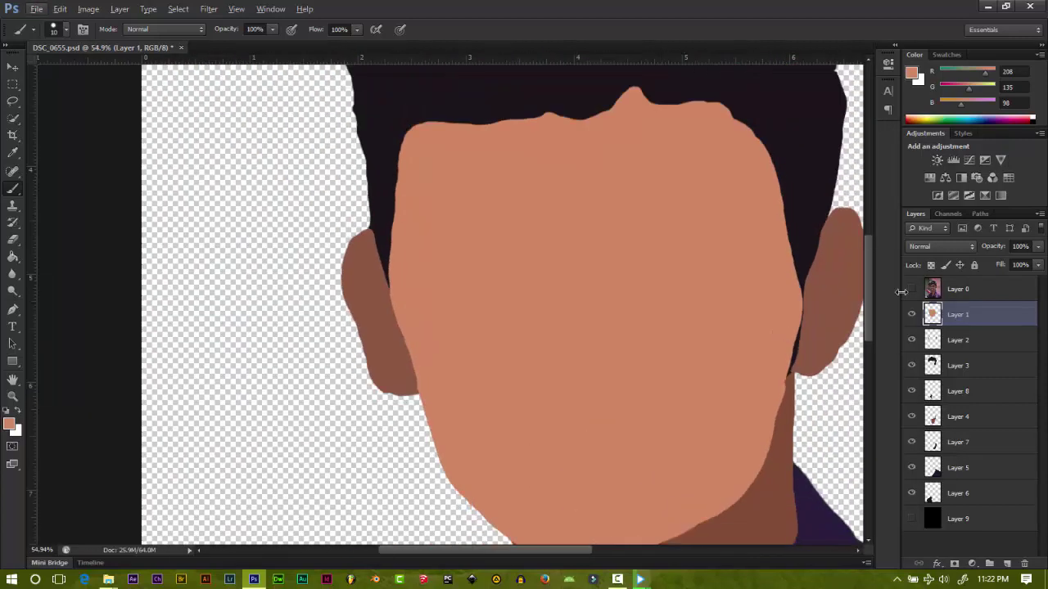
Step: Show the original photo and paint skin over the dark sliver along the jaw edge
left_click(910, 289)
scroll(786, 381, "up", 2)
scroll(805, 381, "up", 2)
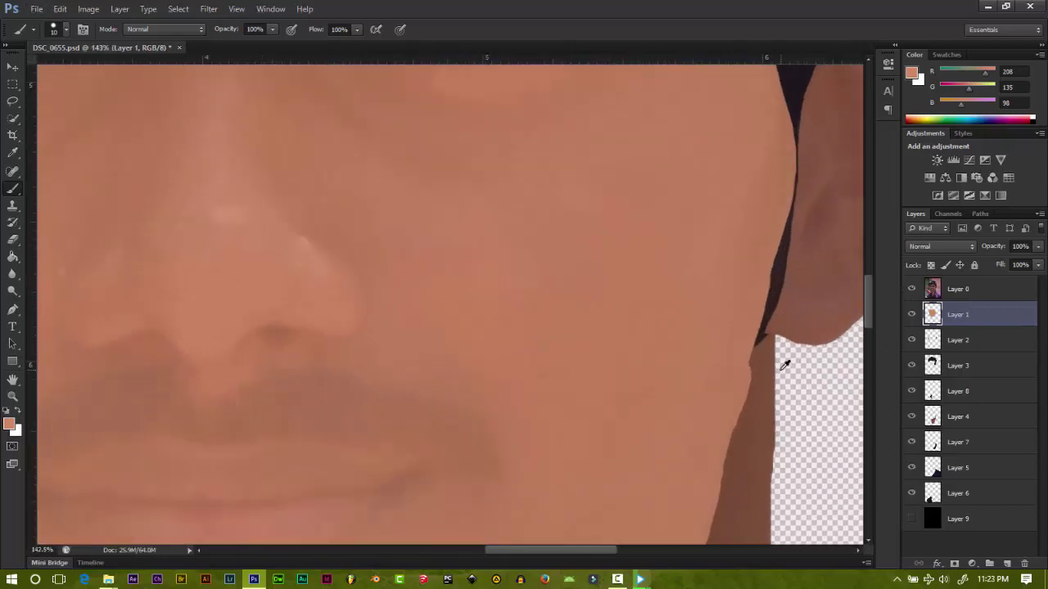
scroll(786, 360, "up", 1)
left_click_drag(787, 237, 742, 407)
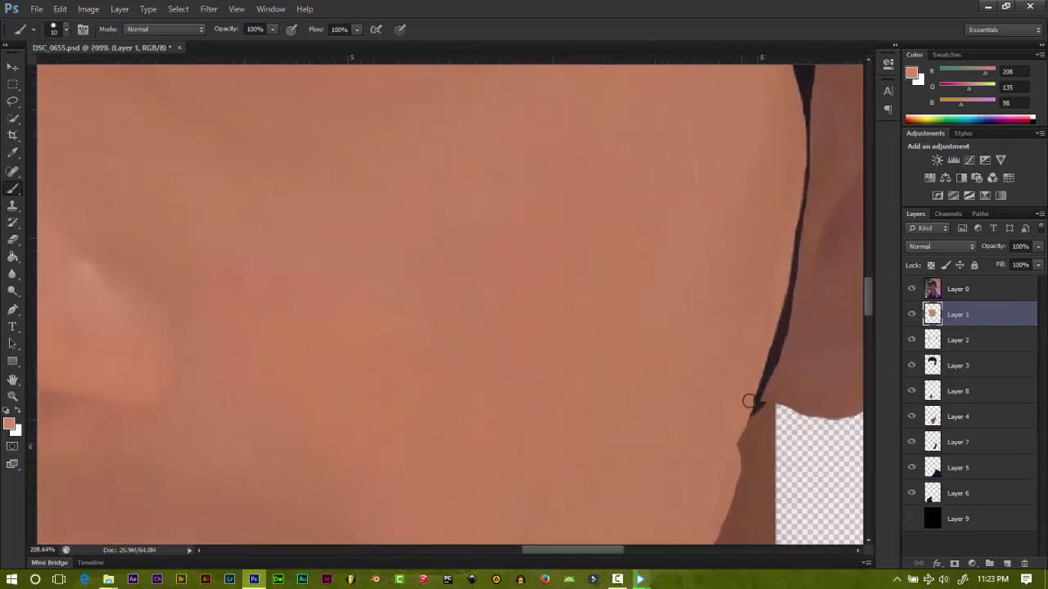
left_click_drag(800, 214, 726, 460)
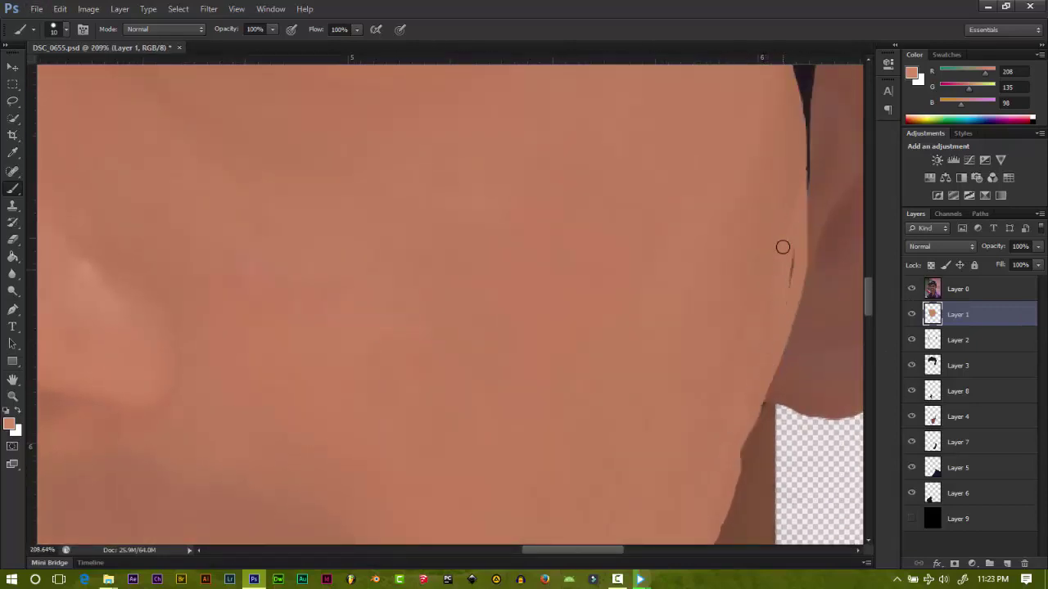
Step: Make Layer 2 active and sample the ear's brown colour, picking a slightly lighter tone
scroll(791, 262, "down", 1)
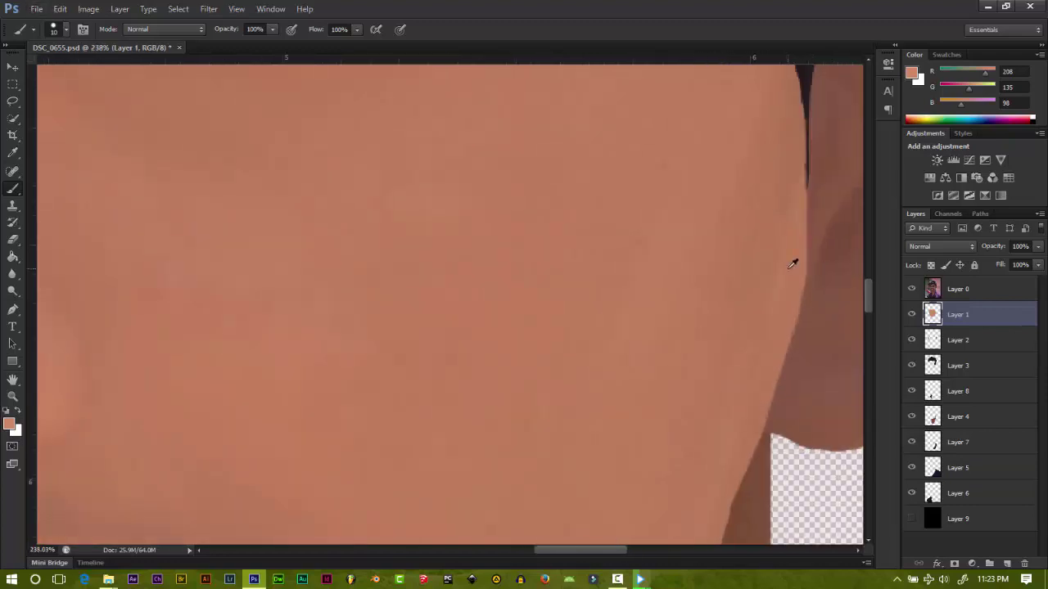
scroll(777, 329, "down", 1)
scroll(758, 248, "down", 1)
scroll(785, 340, "down", 2)
scroll(786, 339, "up", 3)
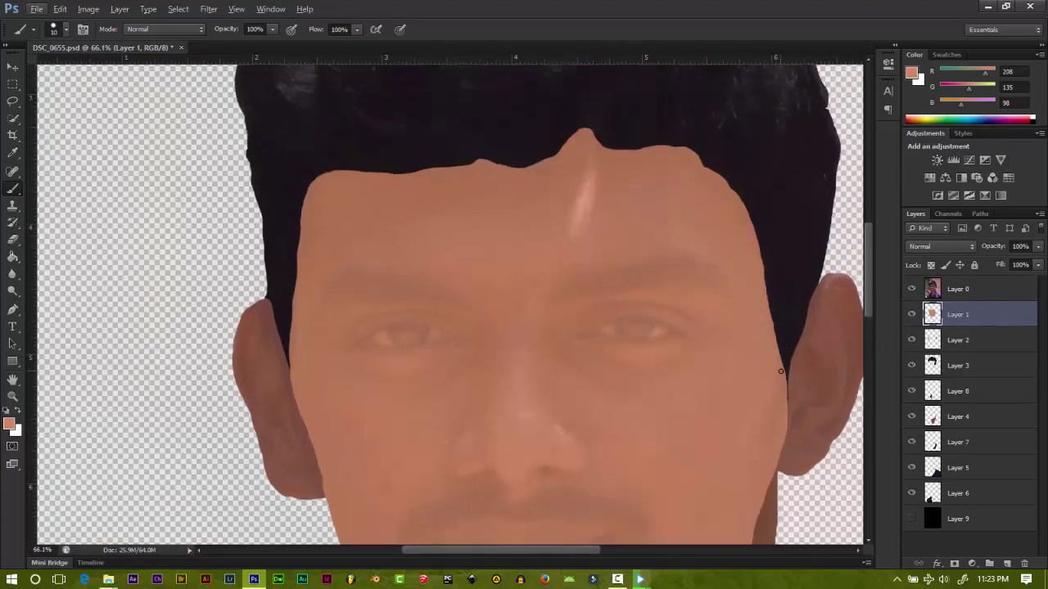
scroll(790, 385, "up", 2)
scroll(797, 374, "up", 1)
key("alt+bracketleft")
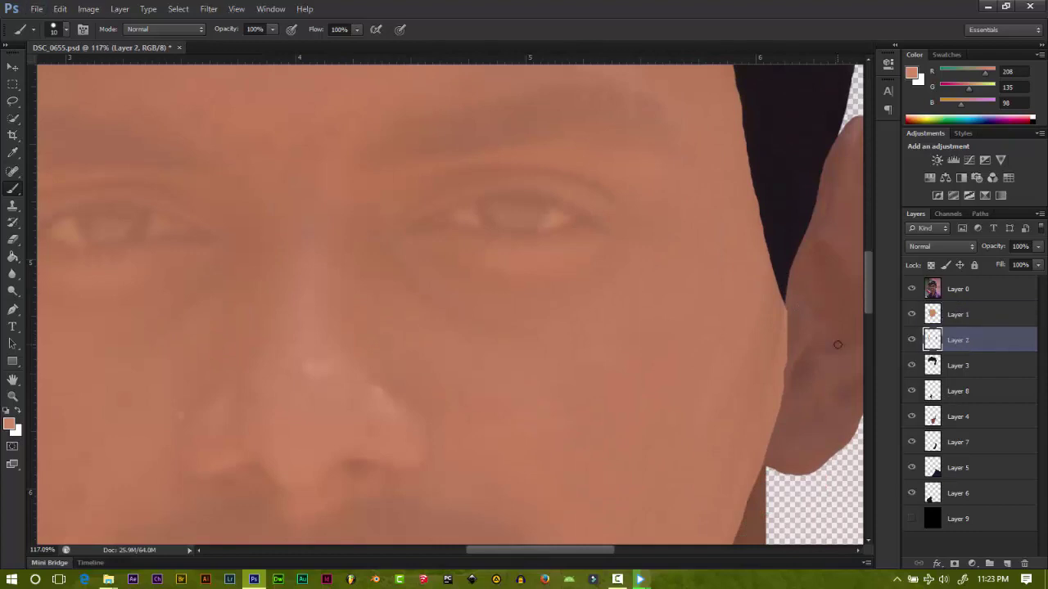
left_click_drag(817, 338, 803, 325)
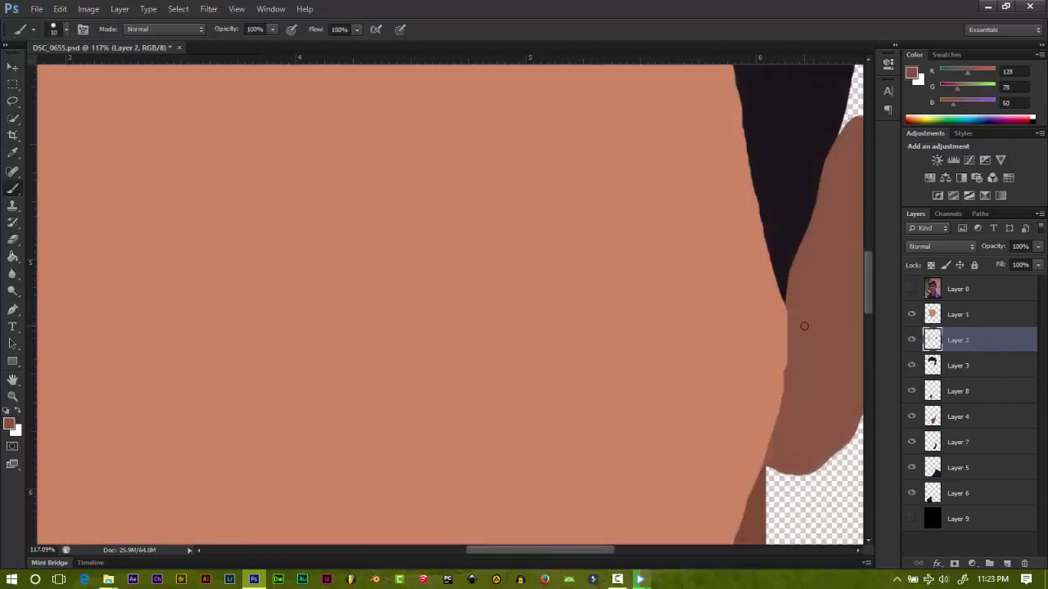
left_click(817, 318, "alt")
Step: Show the photo again for reference and make Layer 1 active
scroll(799, 360, "up", 3)
left_click(911, 289)
scroll(785, 277, "up", 1)
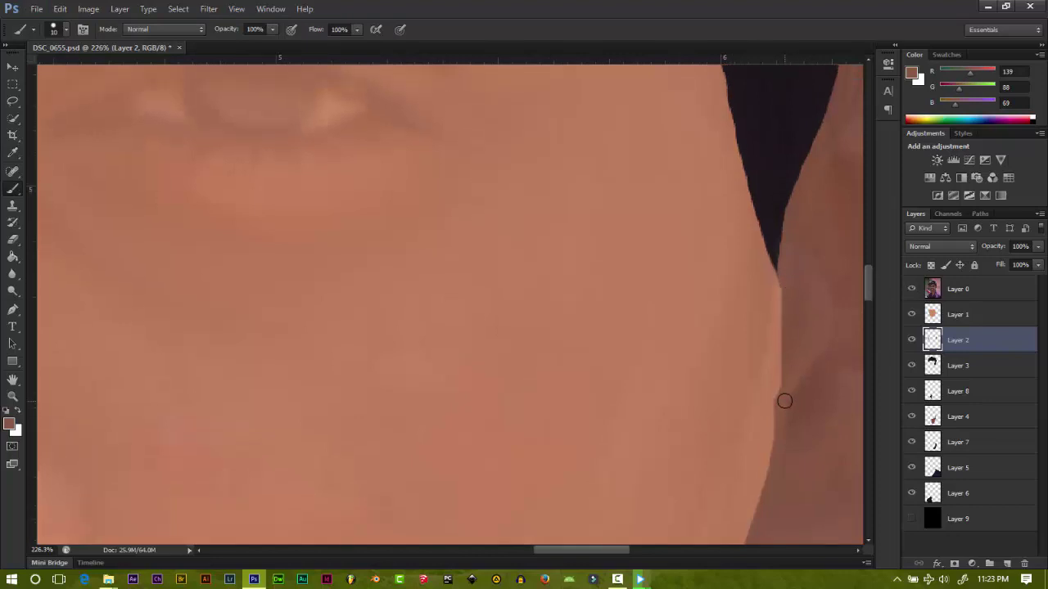
left_click(935, 320)
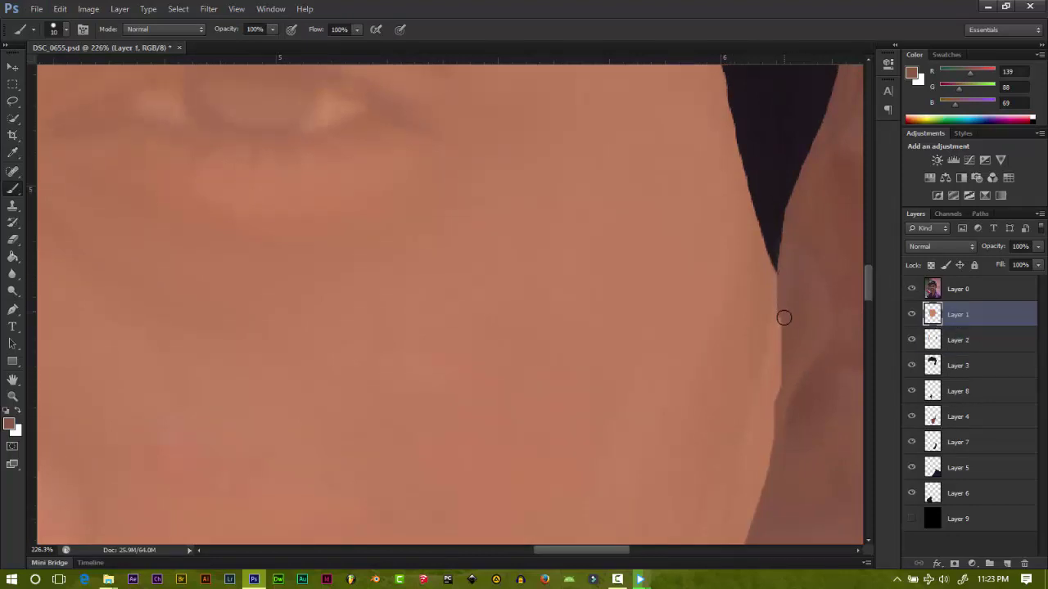
scroll(802, 398, "down", 3)
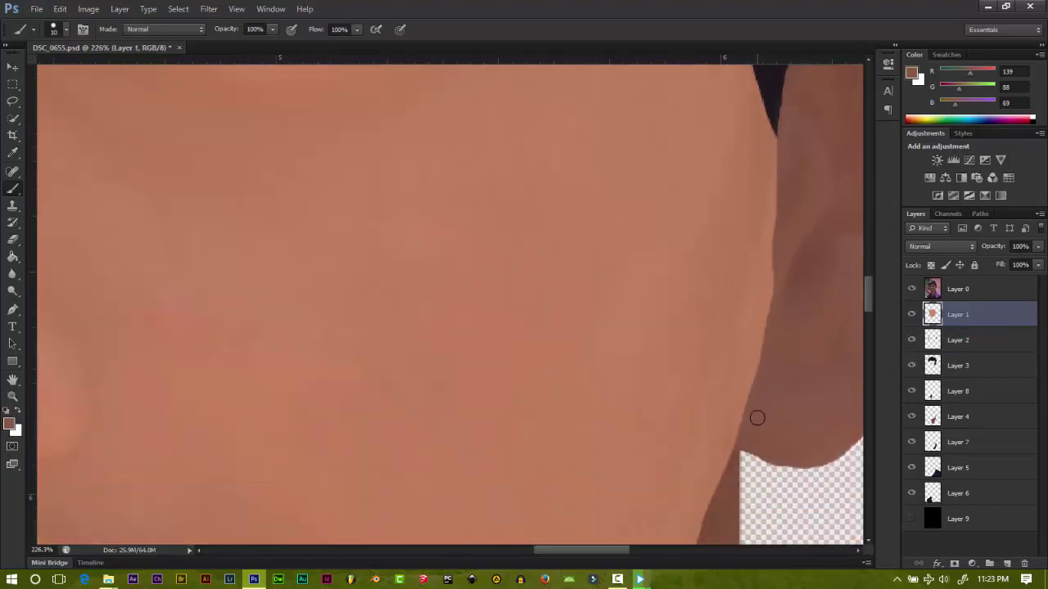
scroll(797, 278, "down", 1)
scroll(776, 338, "down", 5)
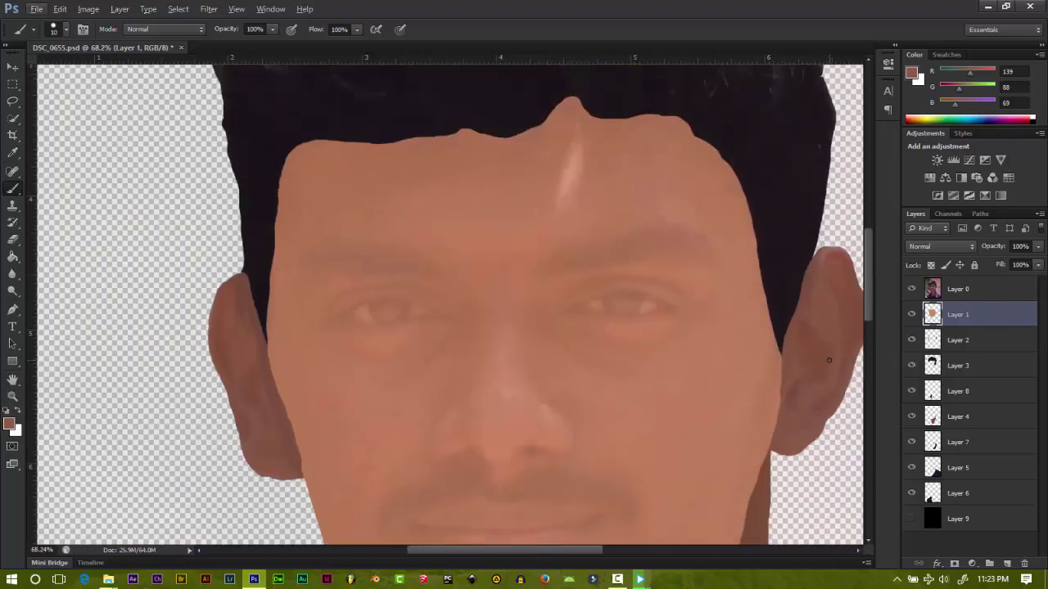
scroll(734, 327, "up", 3)
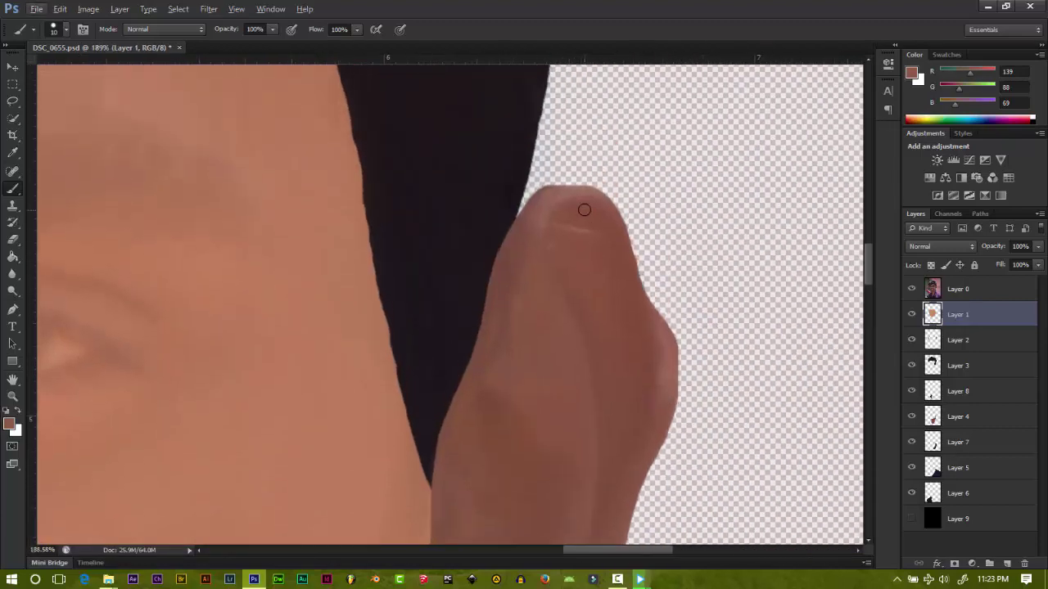
scroll(584, 205, "down", 3)
Step: Fit the image to the window, sample forehead skin, and undo the stray forehead stroke
key("ctrl+0")
scroll(458, 196, "up", 6)
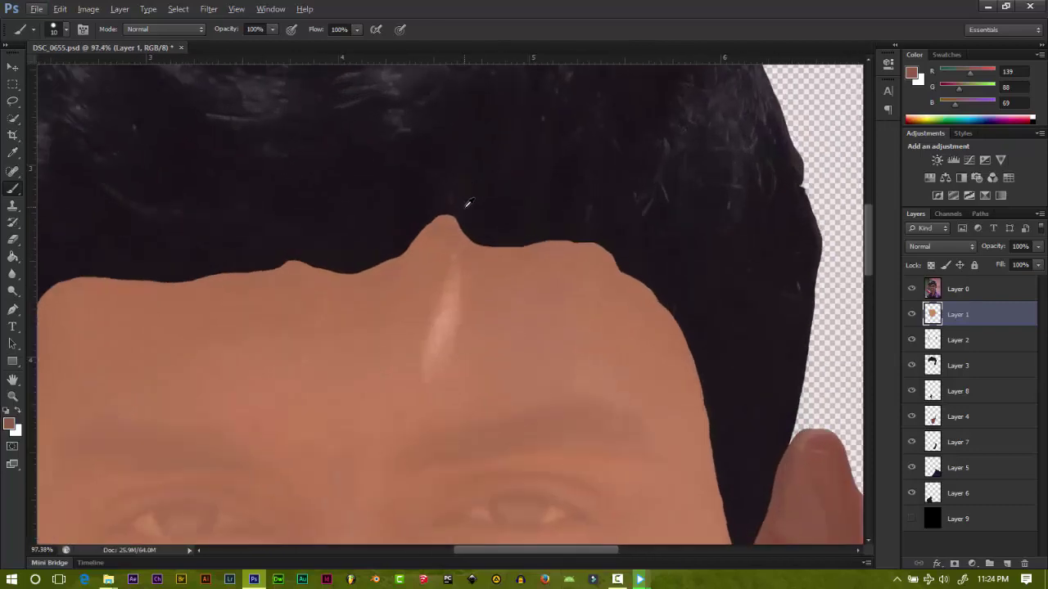
left_click(508, 277, "alt")
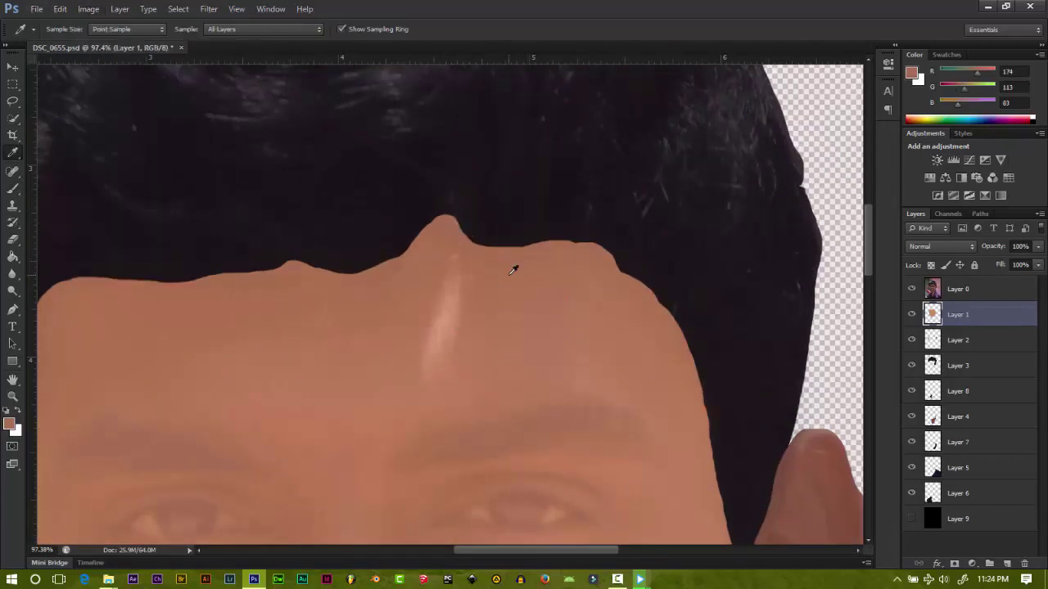
key("ctrl+z")
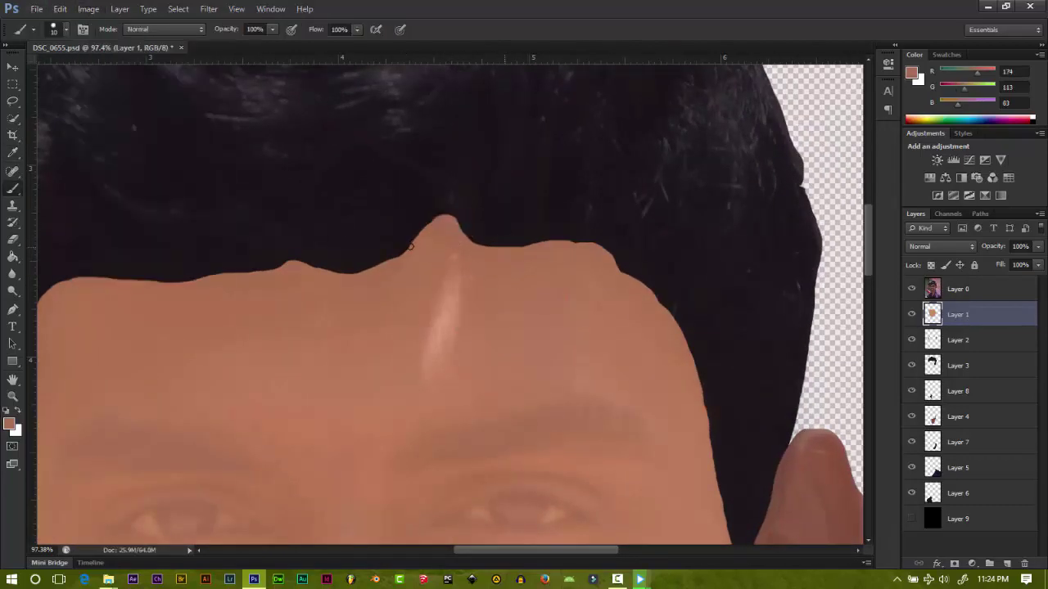
left_click(963, 368)
Step: With the photo hidden, sample the dark hair colour and trim the forehead peak on Layer 1
left_click(911, 289)
left_click(554, 199, "alt")
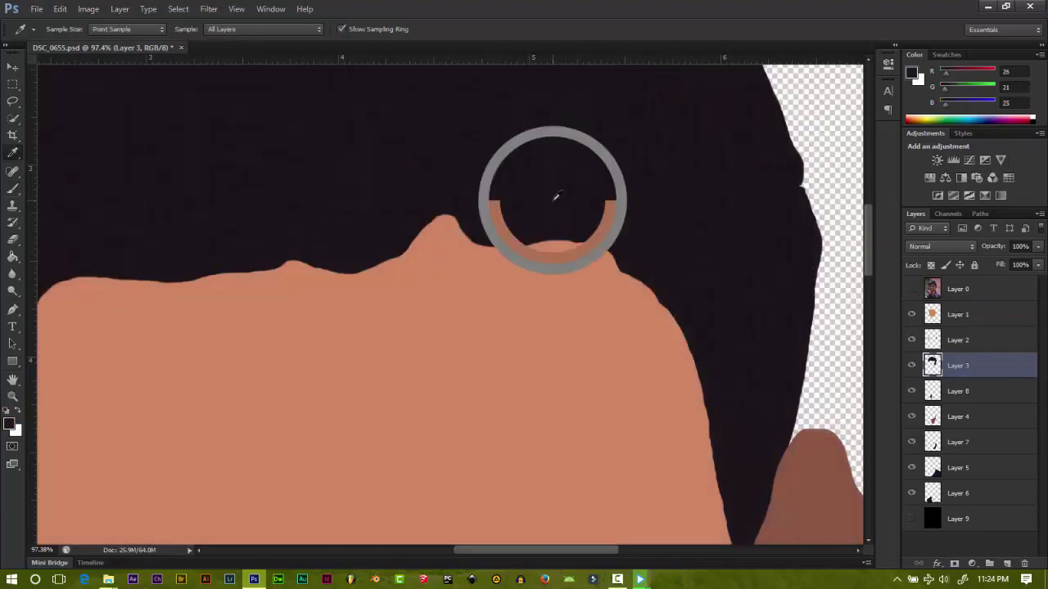
left_click(963, 321)
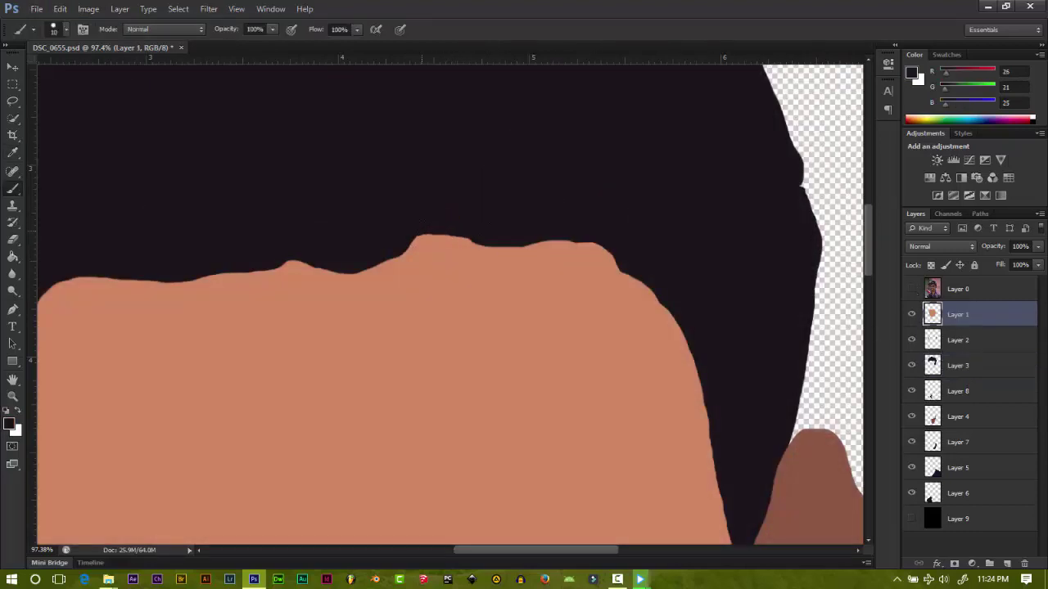
scroll(385, 253, "down", 3, "alt")
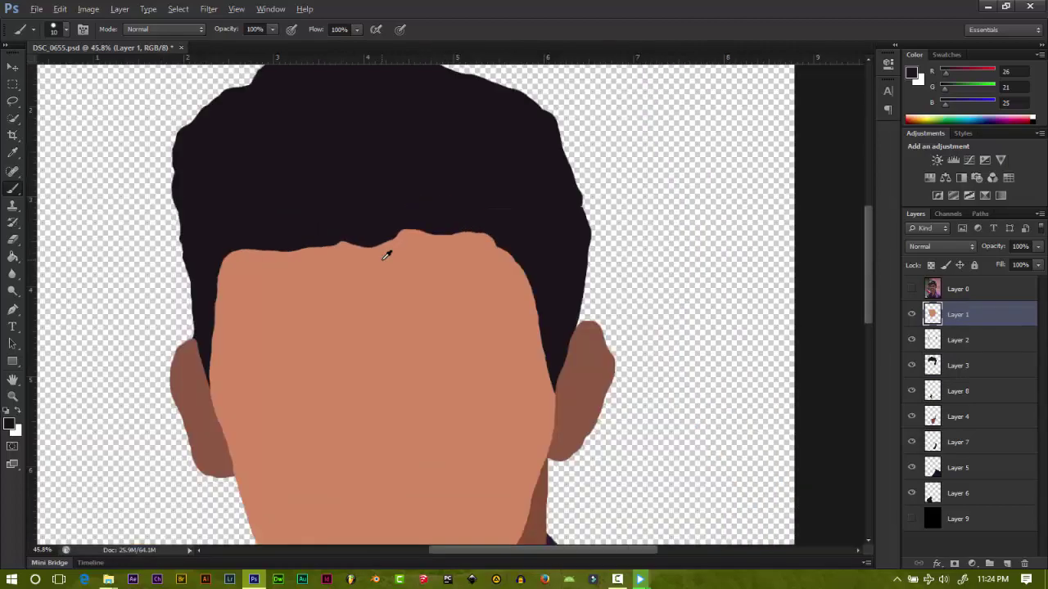
scroll(351, 269, "down", 1, "alt")
scroll(368, 276, "down", 1, "alt")
scroll(368, 275, "up", 5, "alt")
scroll(468, 286, "up", 5, "alt")
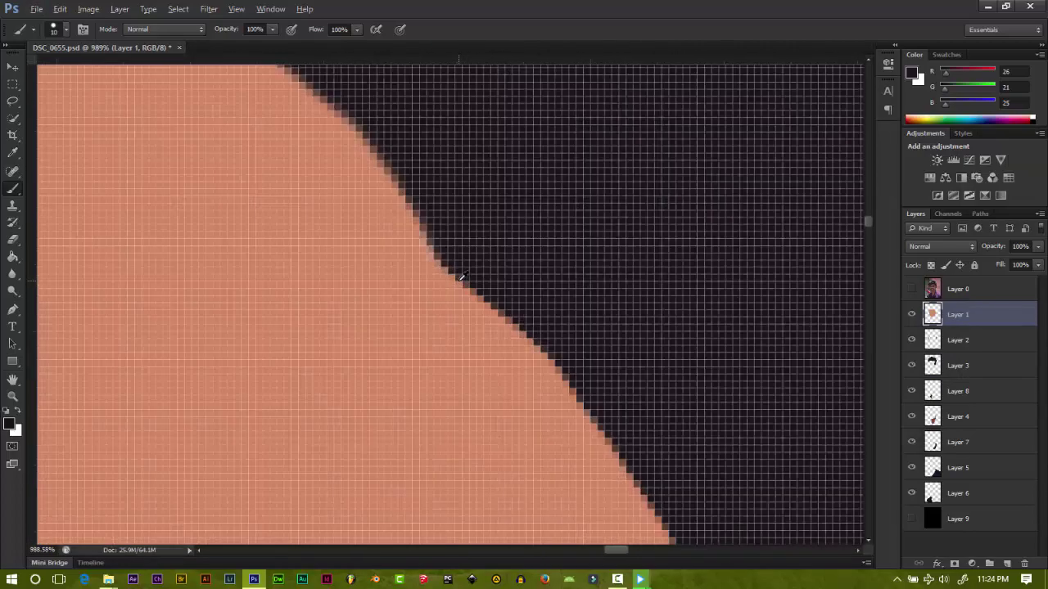
scroll(453, 273, "down", 5, "alt")
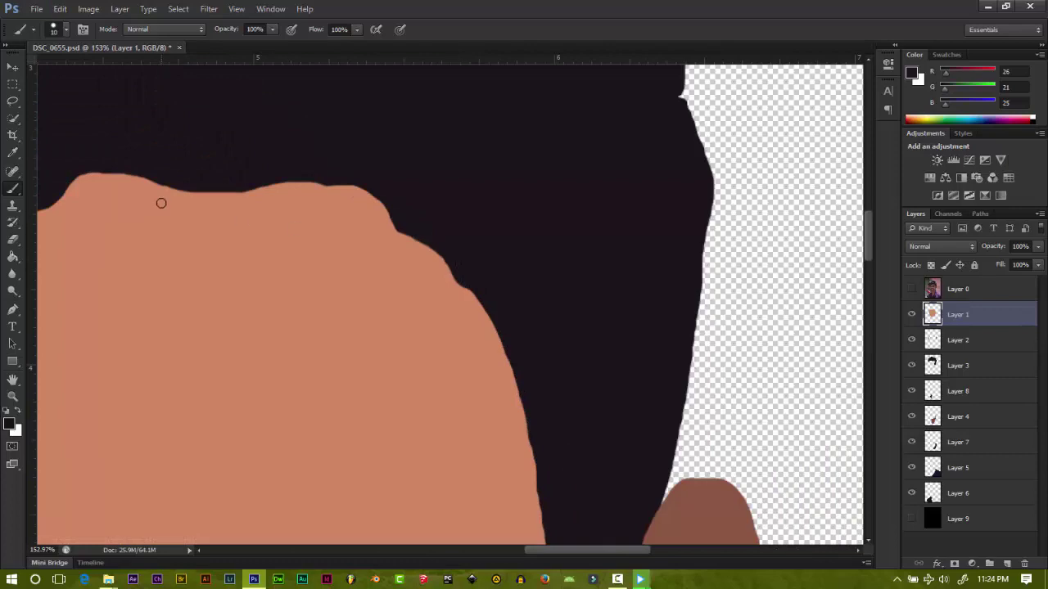
scroll(162, 203, "up", 4, "alt")
scroll(117, 169, "down", 6, "alt")
scroll(212, 443, "down", 2, "alt")
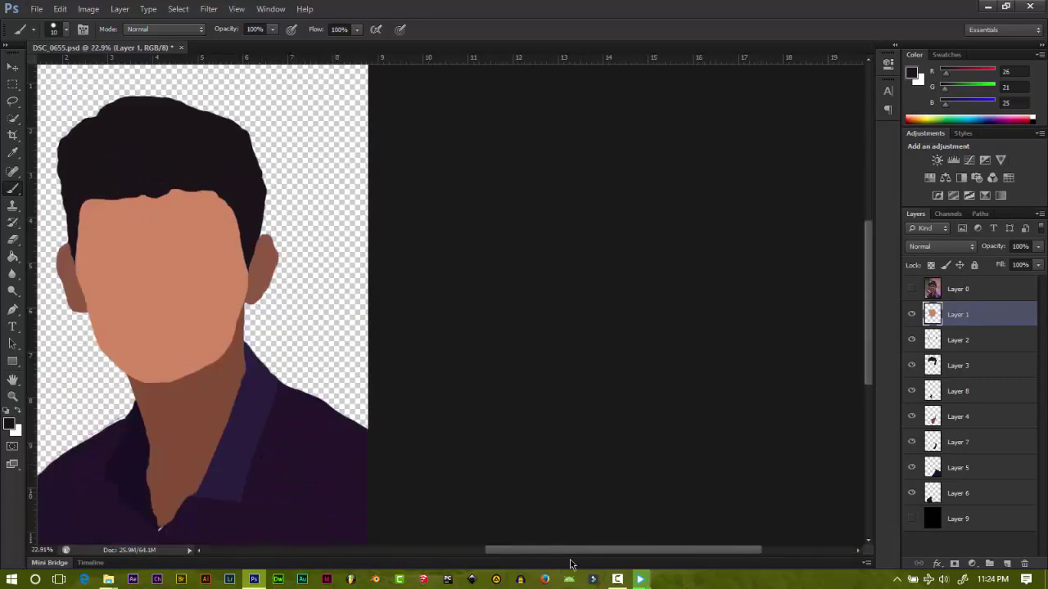
scroll(491, 393, "up", 1, "alt")
scroll(459, 344, "up", 2, "alt")
Step: Show the original photo layer, Layer 0, and restore it to 100% opacity
left_click(910, 289)
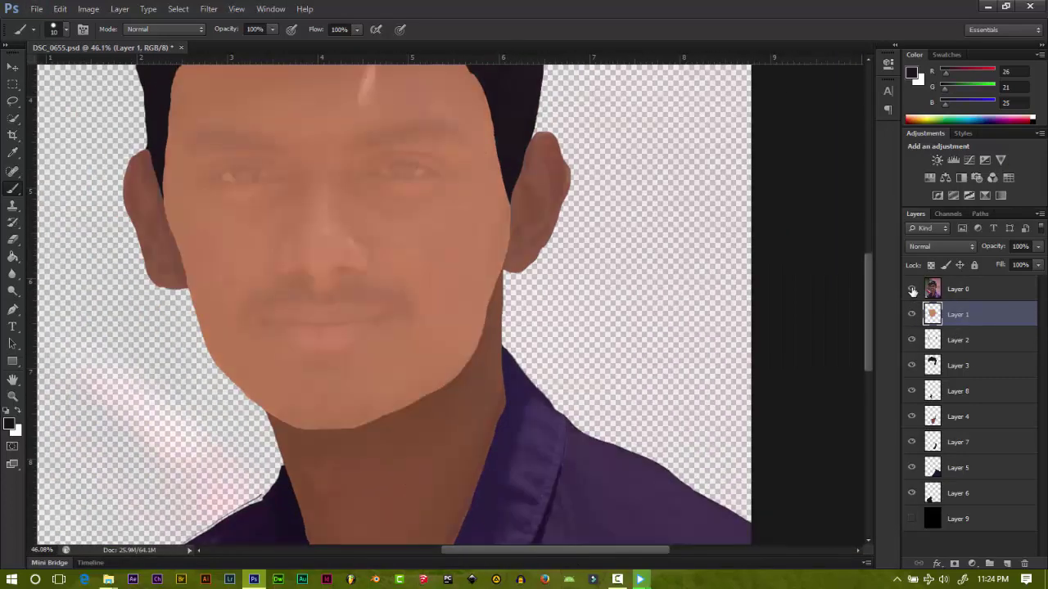
left_click_drag(911, 315, 912, 501)
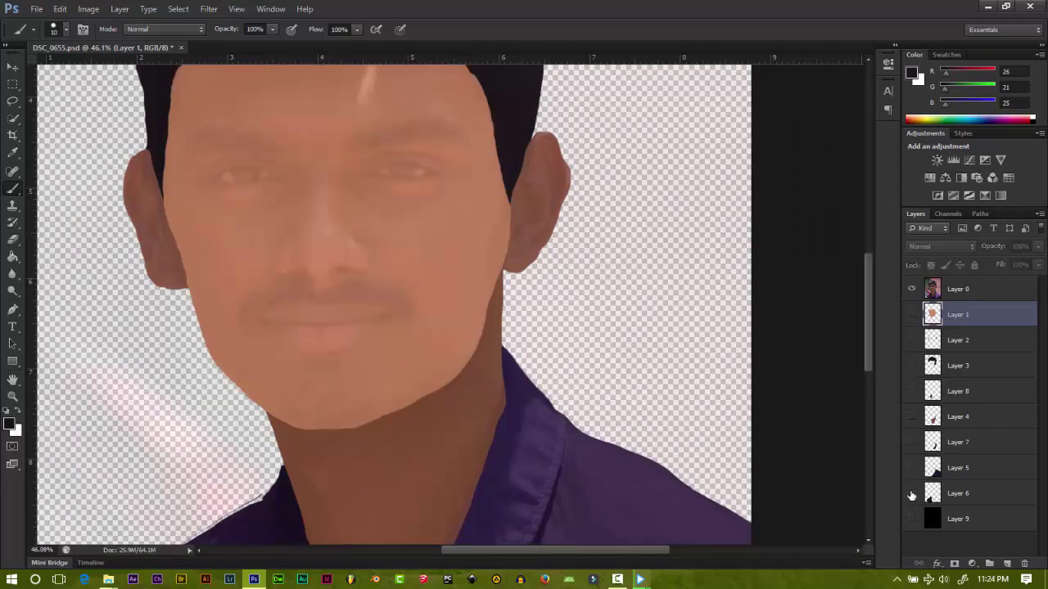
left_click(912, 519)
left_click(911, 519)
left_click(957, 289)
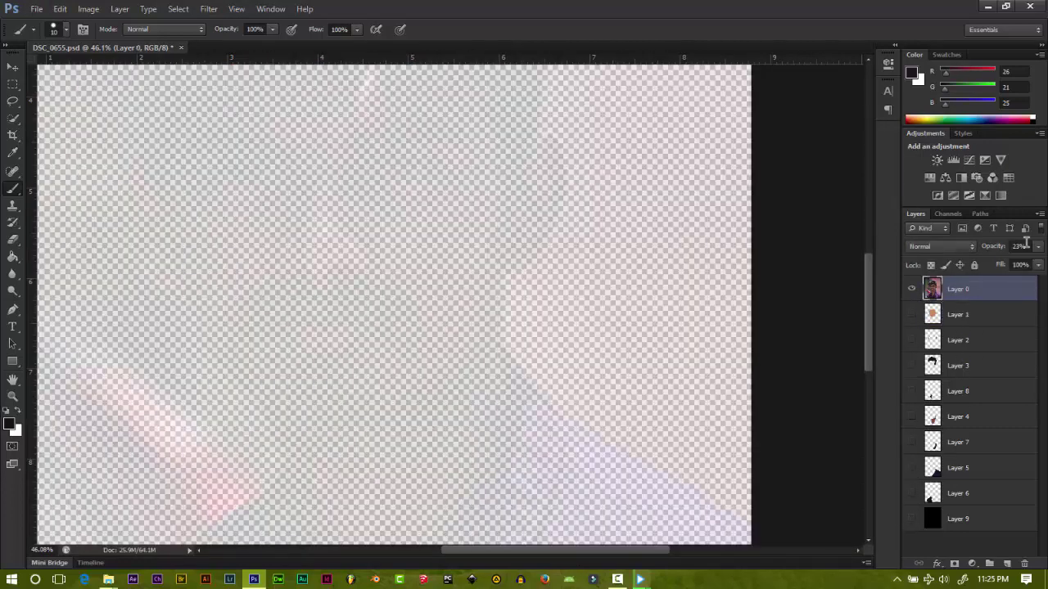
left_click_drag(1037, 246, 1044, 264)
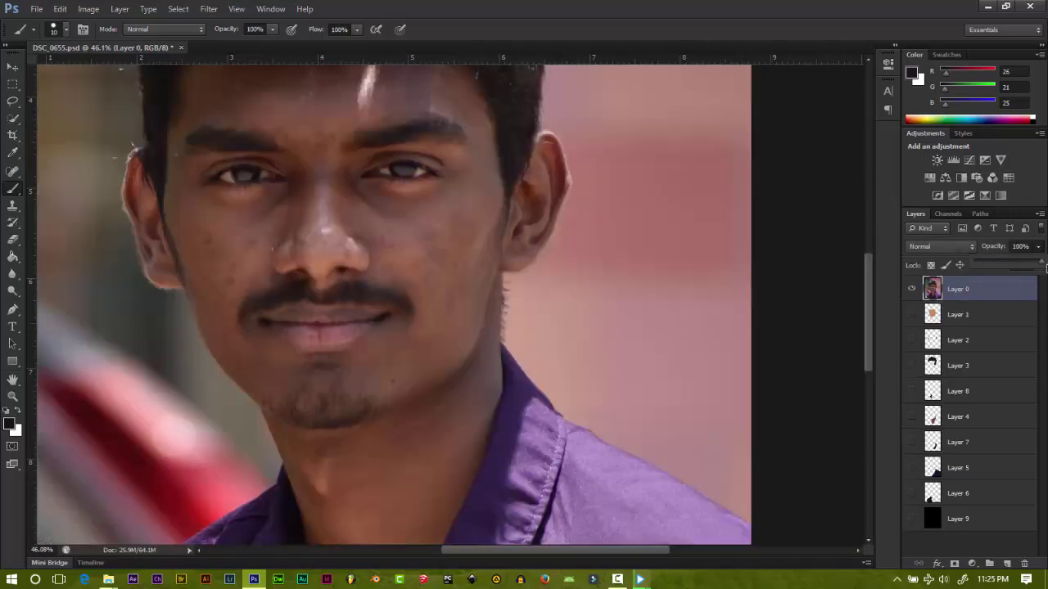
Step: Make the face layer, Layer 1, visible, move it above Layer 0, and fade it to 33%
left_click(911, 315)
left_click_drag(925, 314, 924, 282)
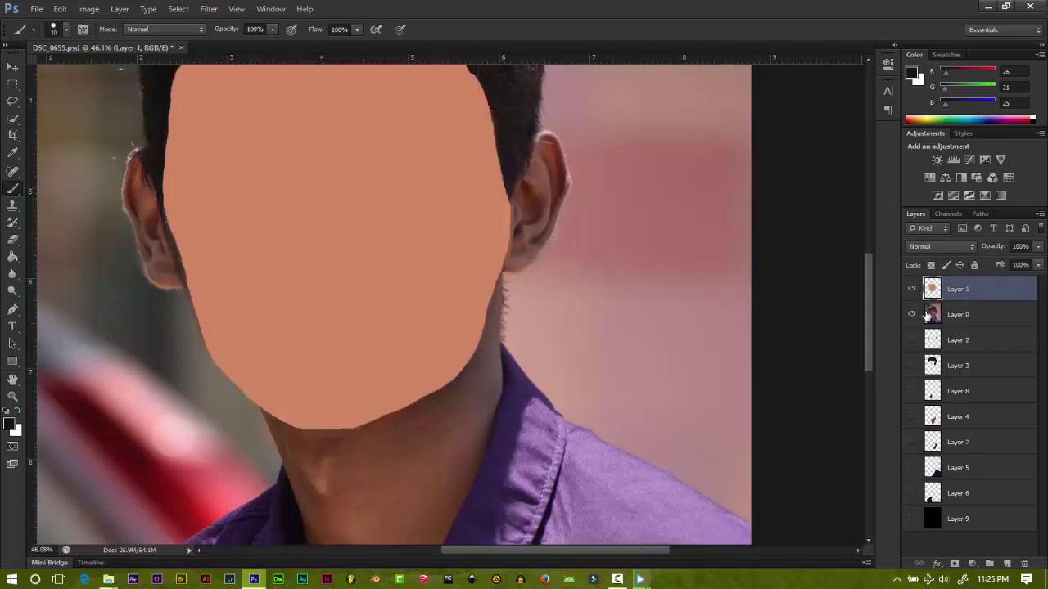
left_click(1037, 246)
left_click_drag(1040, 264, 994, 262)
scroll(353, 431, "up", 5)
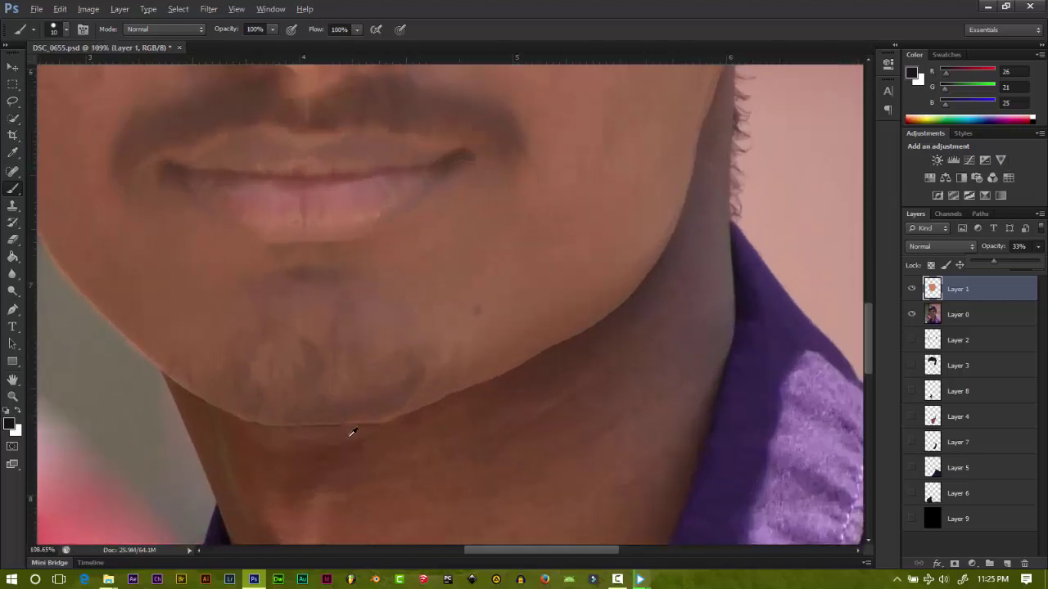
scroll(351, 432, "down", 3)
scroll(300, 433, "down", 2)
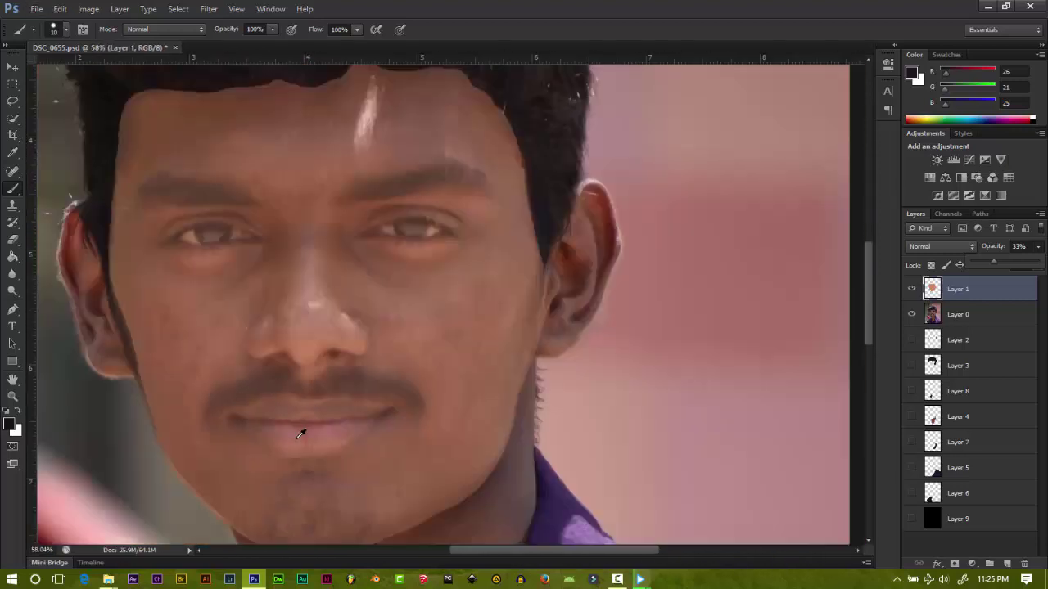
scroll(568, 320, "up", 2)
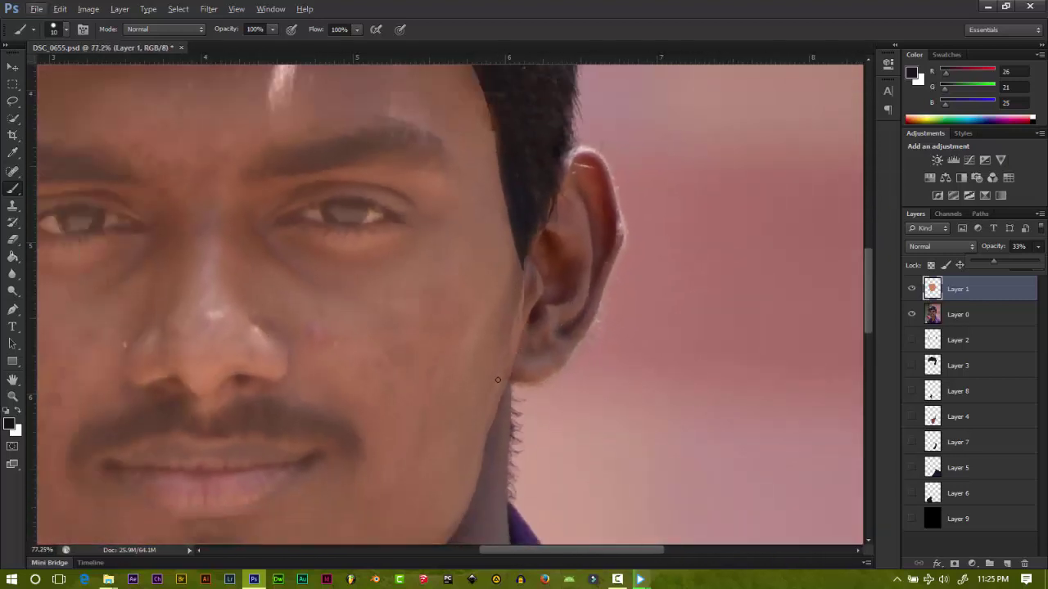
scroll(498, 380, "up", 2)
scroll(498, 380, "up", 1)
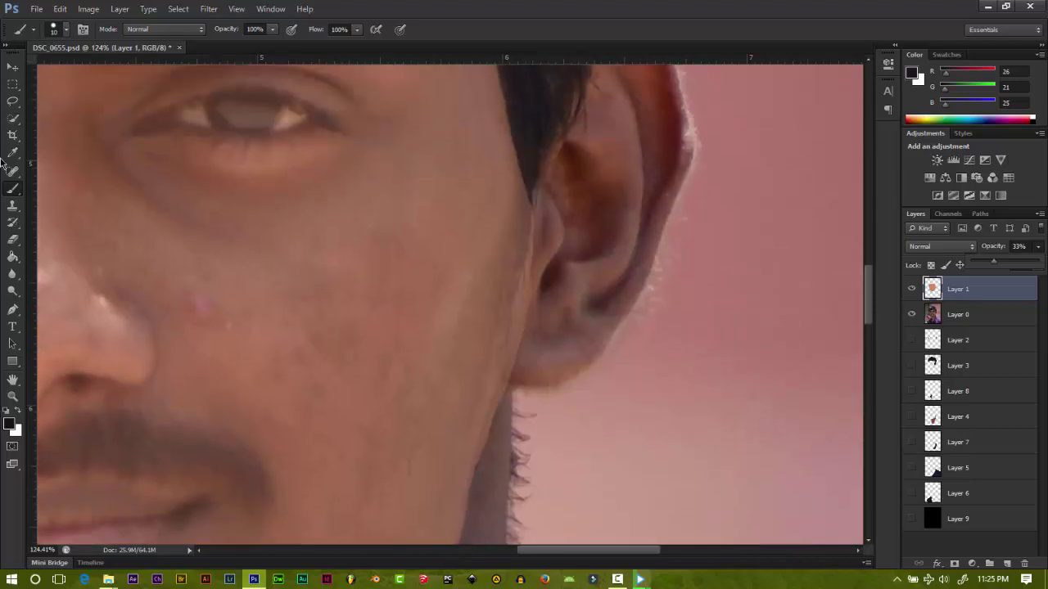
Step: With the Eraser, trim skin fill near the earlobe and enlarge the brush to 141 px
left_click(22, 242)
left_click_drag(496, 469, 523, 387)
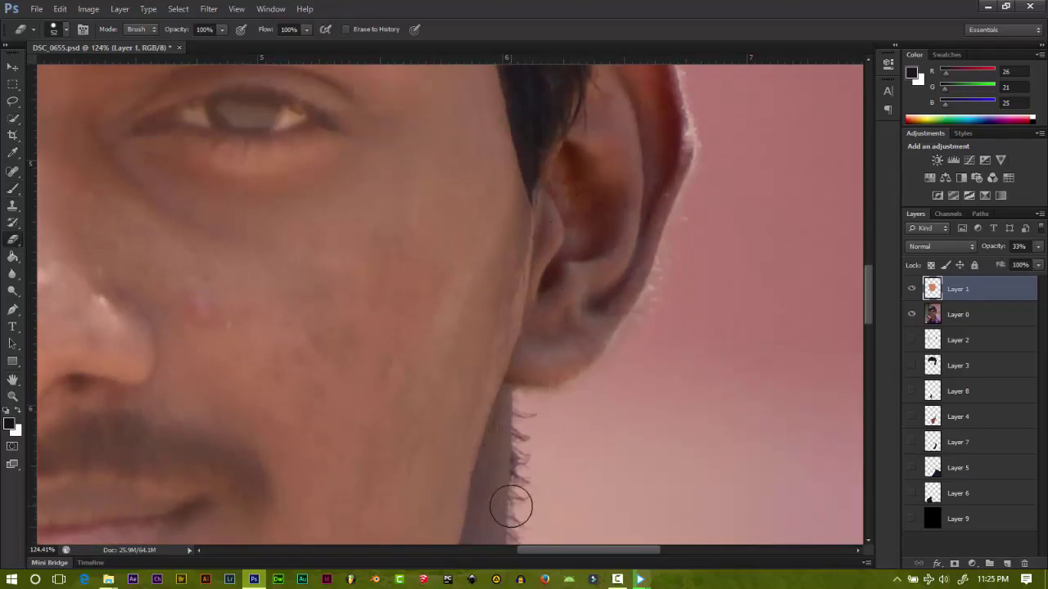
scroll(511, 507, "down", 2)
scroll(501, 483, "up", 4)
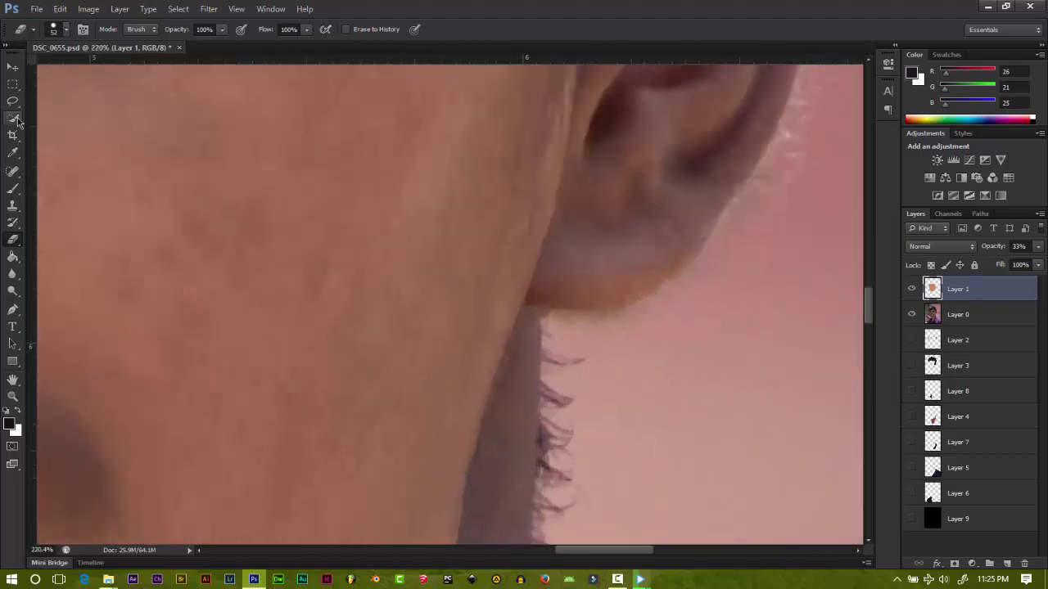
left_click(57, 29)
left_click_drag(50, 72, 90, 72)
key("Return")
Step: Work along the jaw and neck edge, removing Layer 1's skin overflow
scroll(650, 437, "down", 3)
scroll(551, 448, "down", 2)
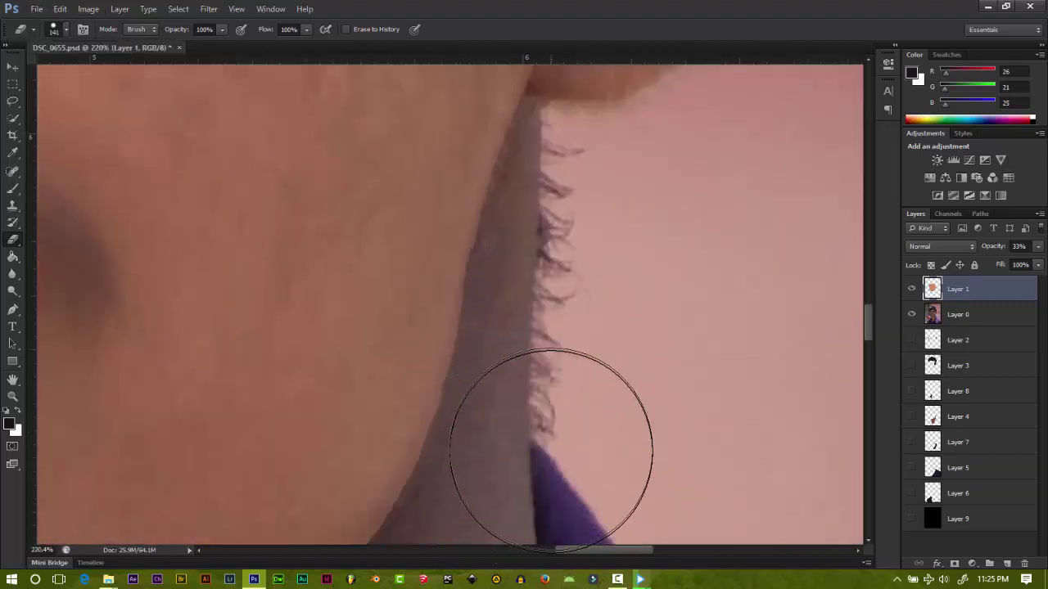
scroll(549, 449, "down", 3)
scroll(528, 270, "up", 1)
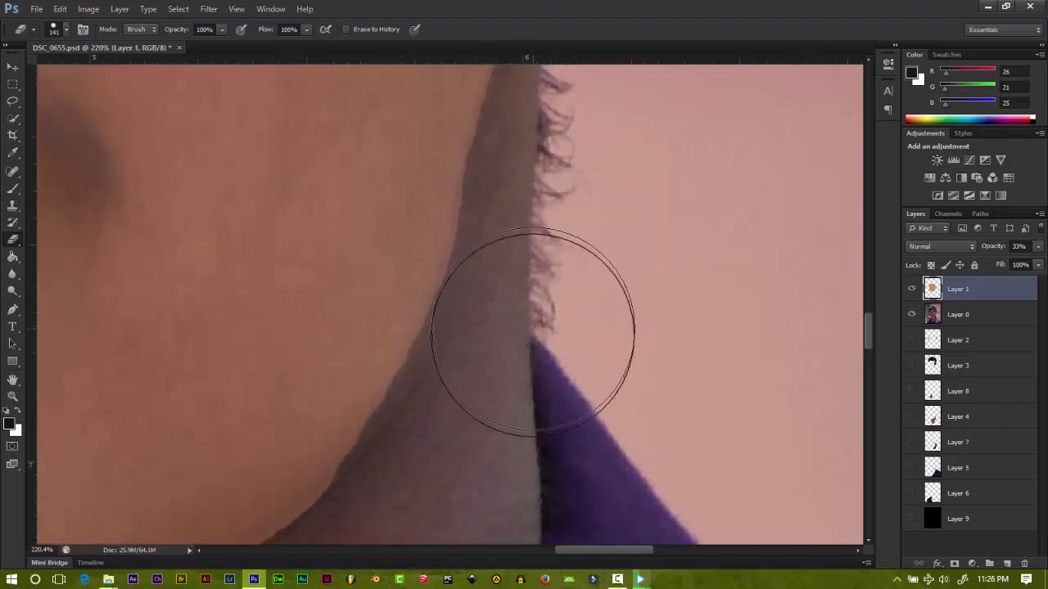
scroll(581, 183, "up", 1)
scroll(554, 316, "up", 1)
scroll(562, 398, "up", 3)
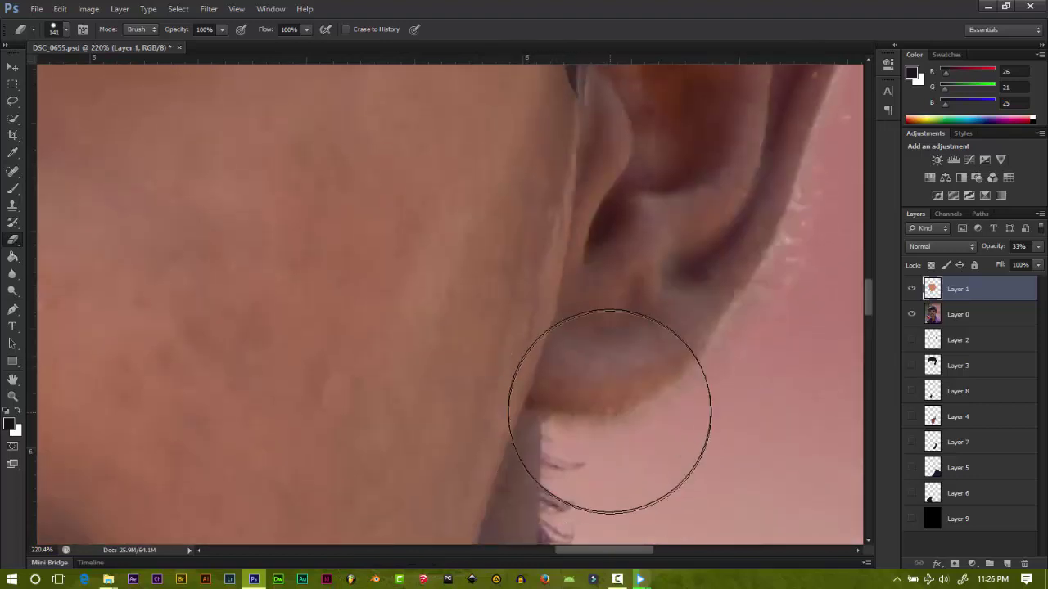
scroll(622, 311, "up", 3)
scroll(667, 352, "down", 3)
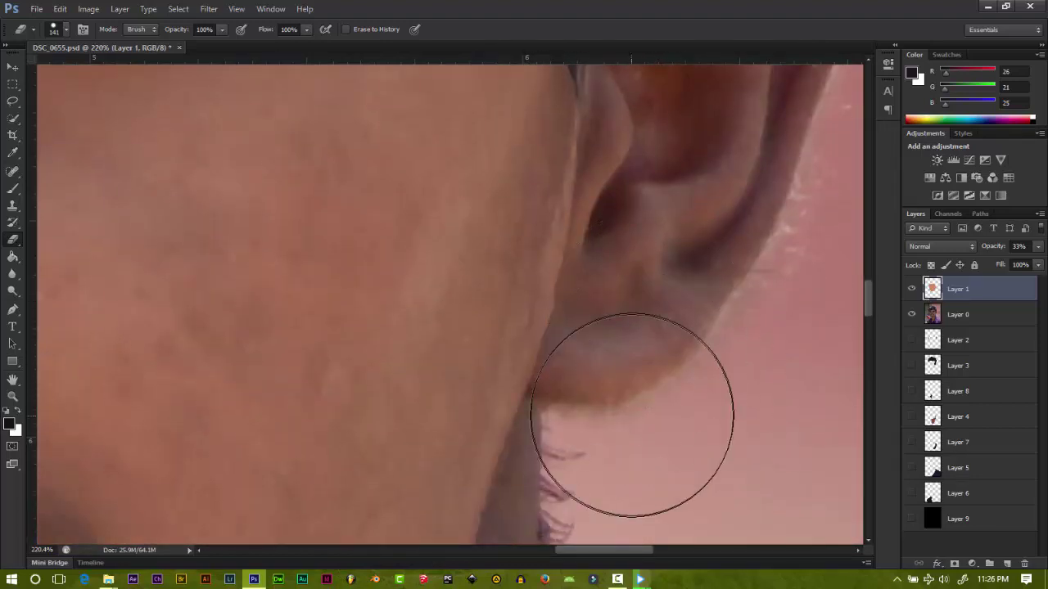
scroll(646, 385, "down", 1)
scroll(597, 393, "down", 5)
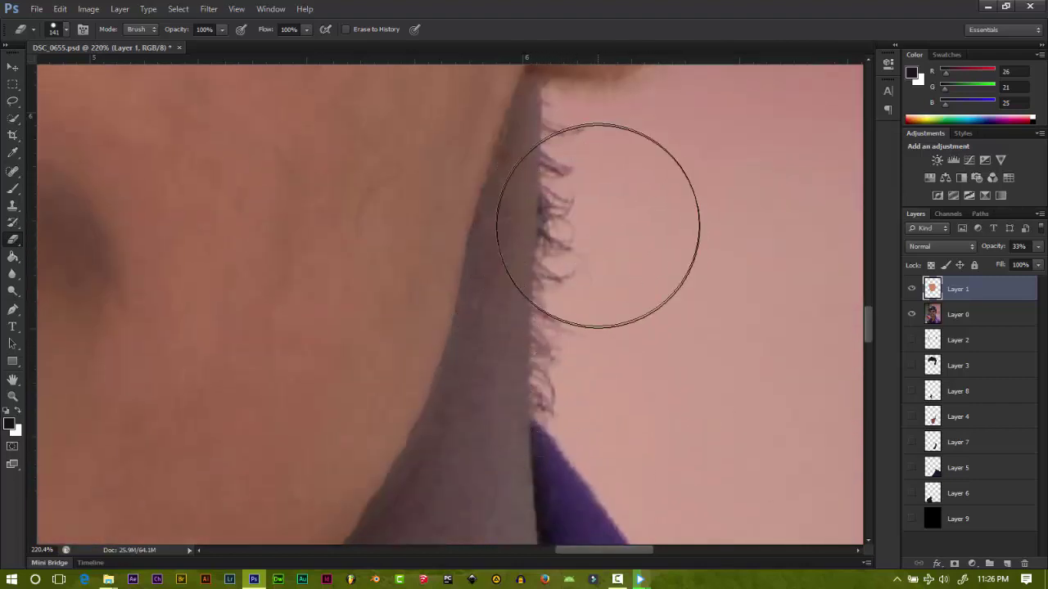
scroll(531, 295, "down", 3)
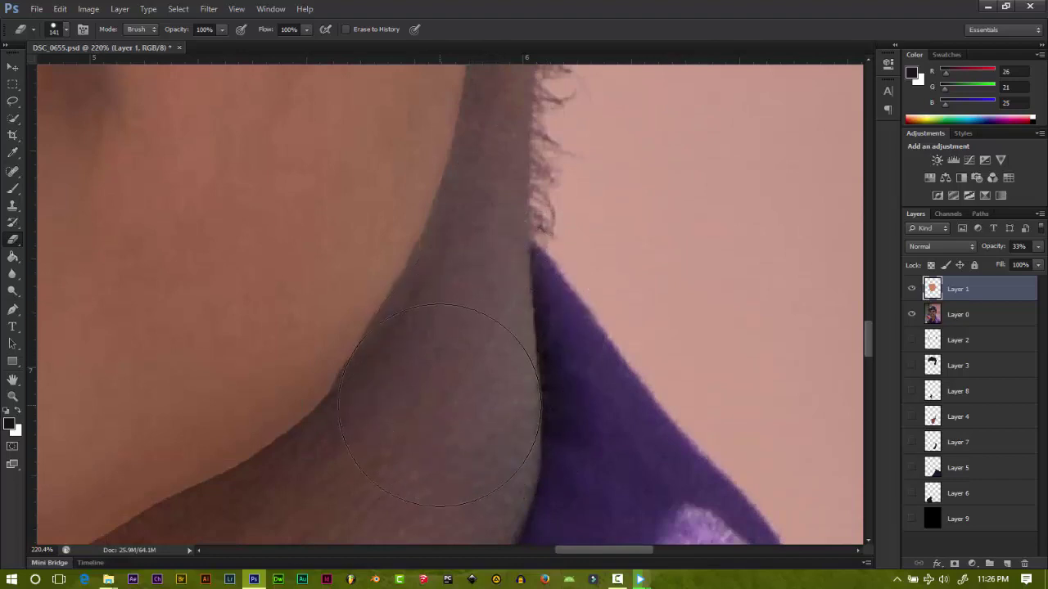
scroll(410, 413, "down", 3)
scroll(233, 411, "down", 3, "alt")
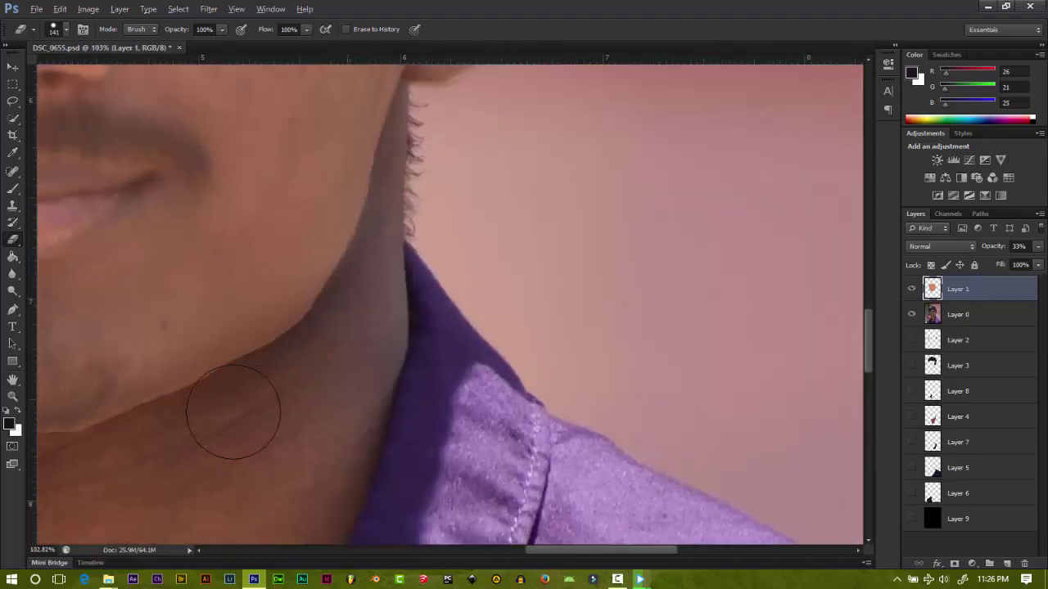
scroll(233, 412, "down", 3, "alt")
scroll(123, 474, "up", 5, "alt")
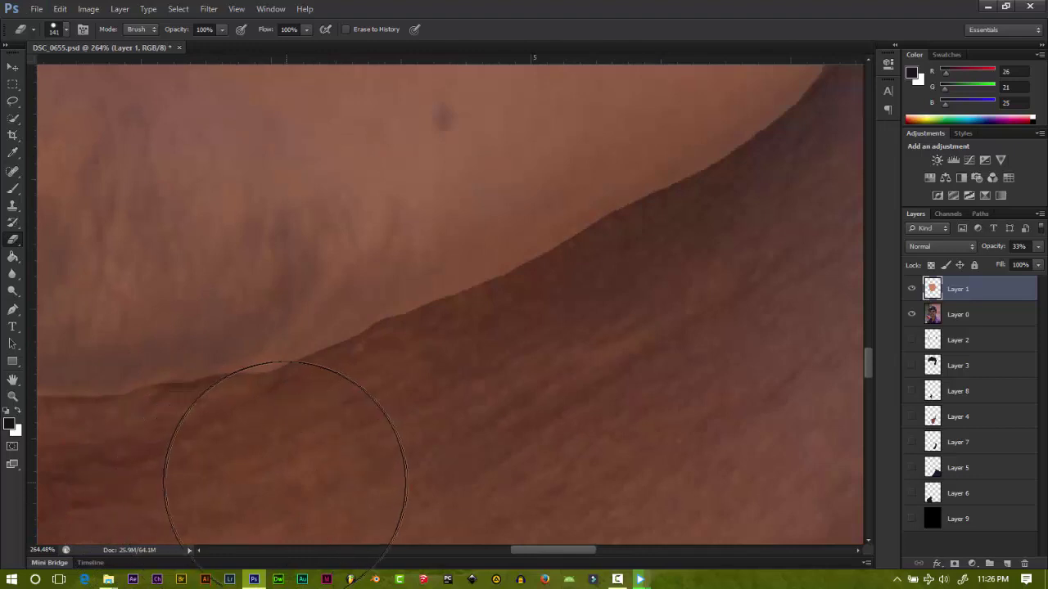
Step: Confirm the 141 px, 100% hardness eraser and erase along the jawline and neck fold
left_click(66, 29)
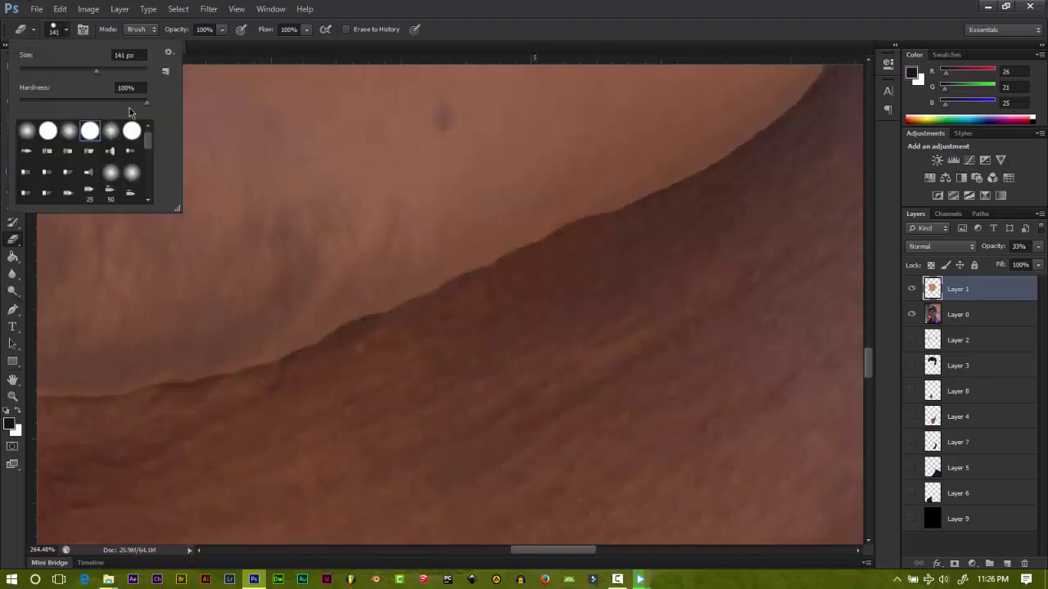
left_click(225, 474)
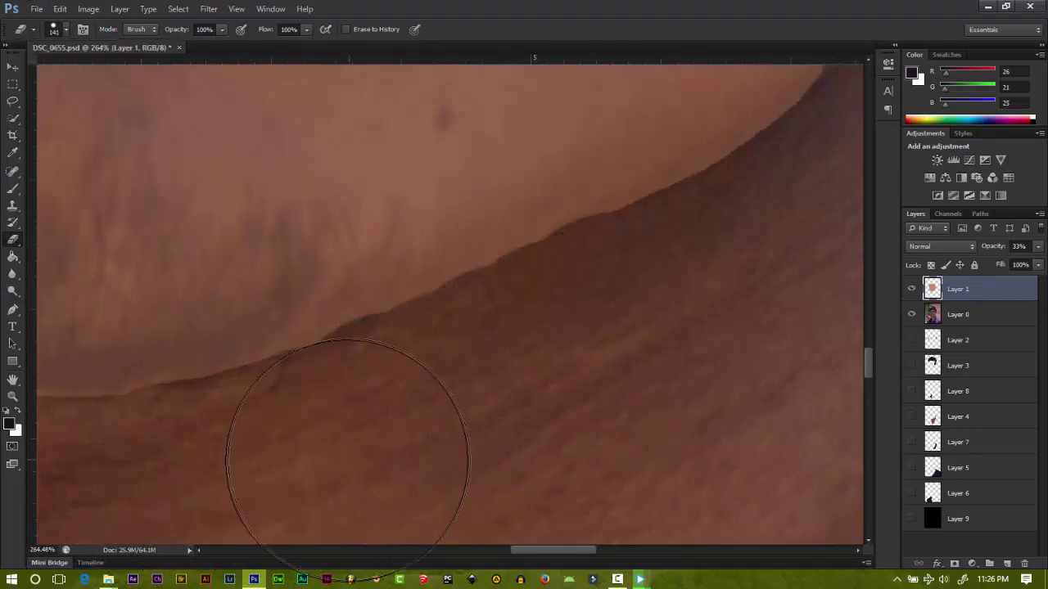
left_click_drag(347, 459, 477, 401)
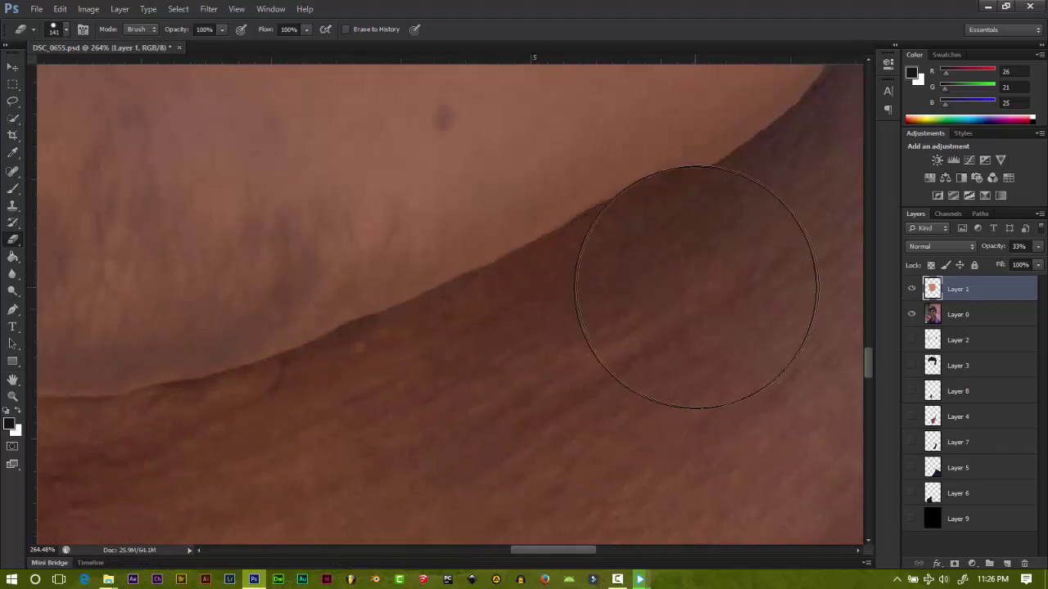
scroll(561, 503, "right", 5)
scroll(505, 401, "up", 3)
mouse_move(505, 401)
left_mouse_down()
mouse_move(649, 238)
mouse_move(502, 379)
mouse_move(549, 374)
mouse_move(509, 423)
left_mouse_up()
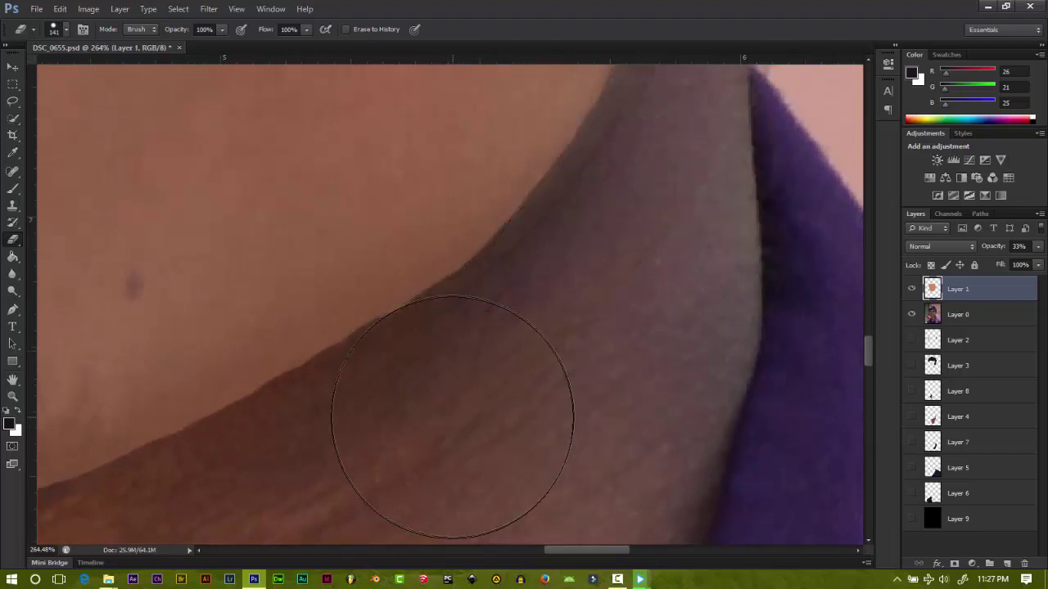
Step: Pan around the chin and neck to review the trimmed jawline
scroll(458, 414, "left", 2)
scroll(713, 433, "left", 4)
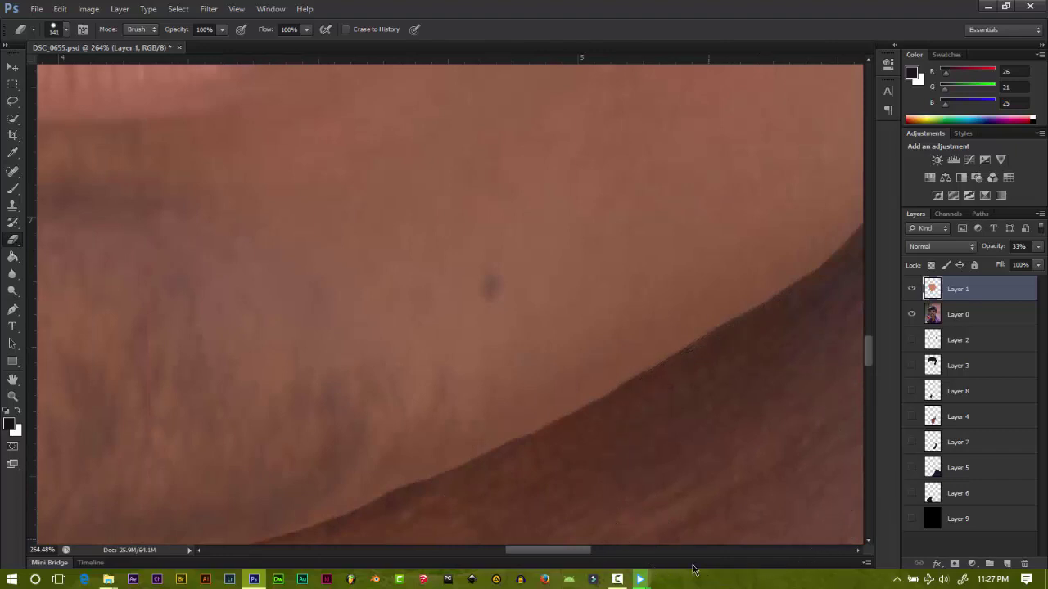
scroll(612, 433, "down", 1)
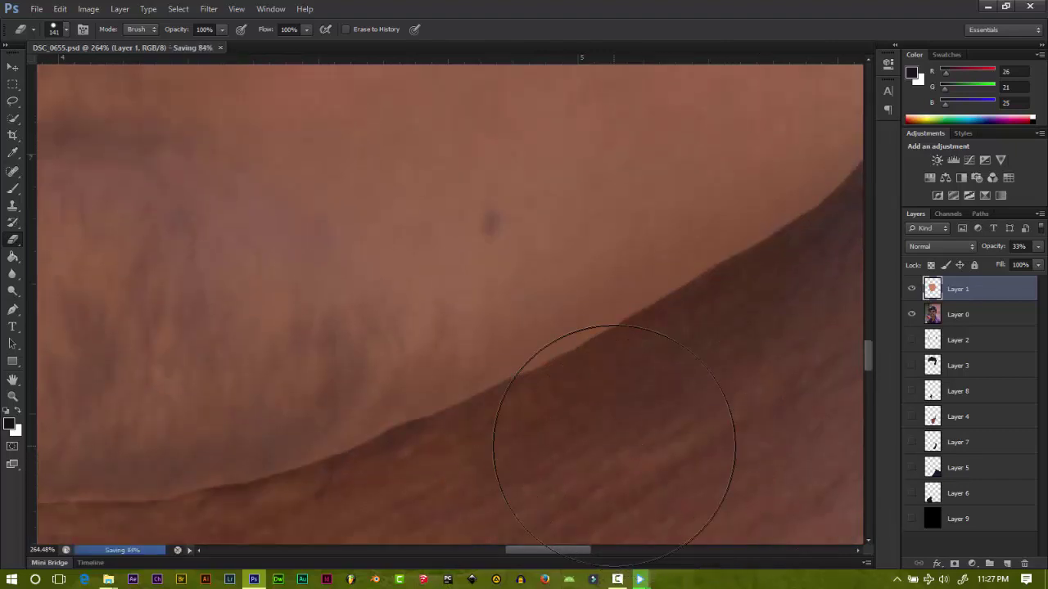
scroll(292, 444, "down", 2)
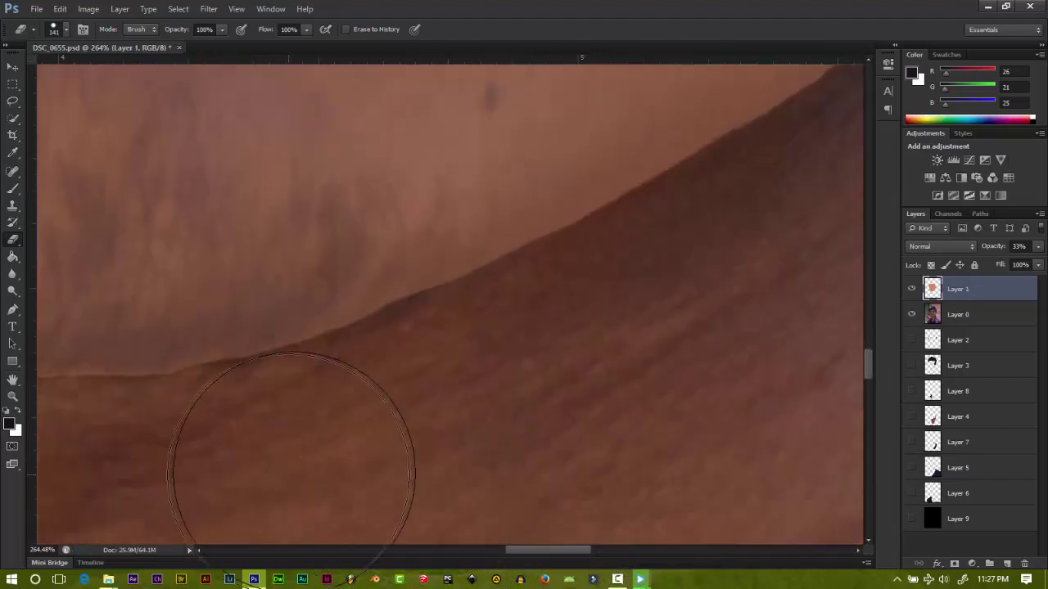
scroll(498, 524, "left", 2)
scroll(706, 440, "left", 1)
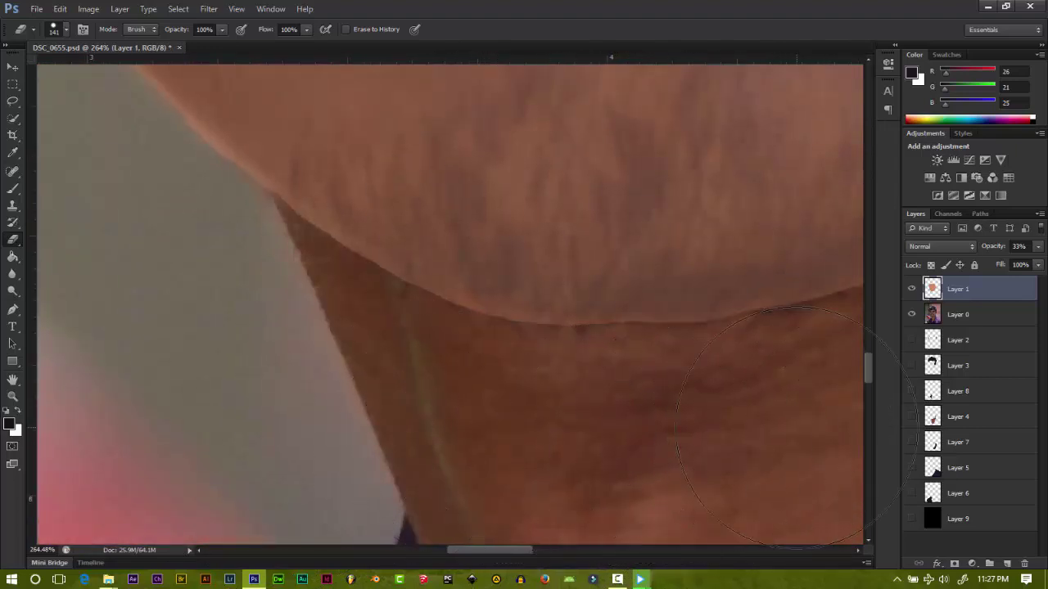
scroll(271, 392, "up", 3)
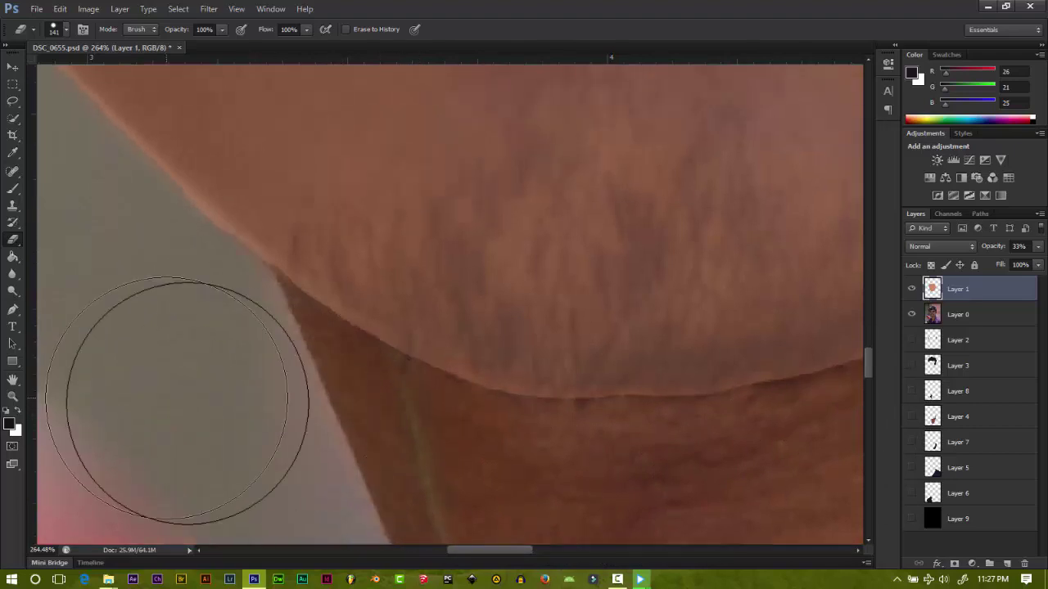
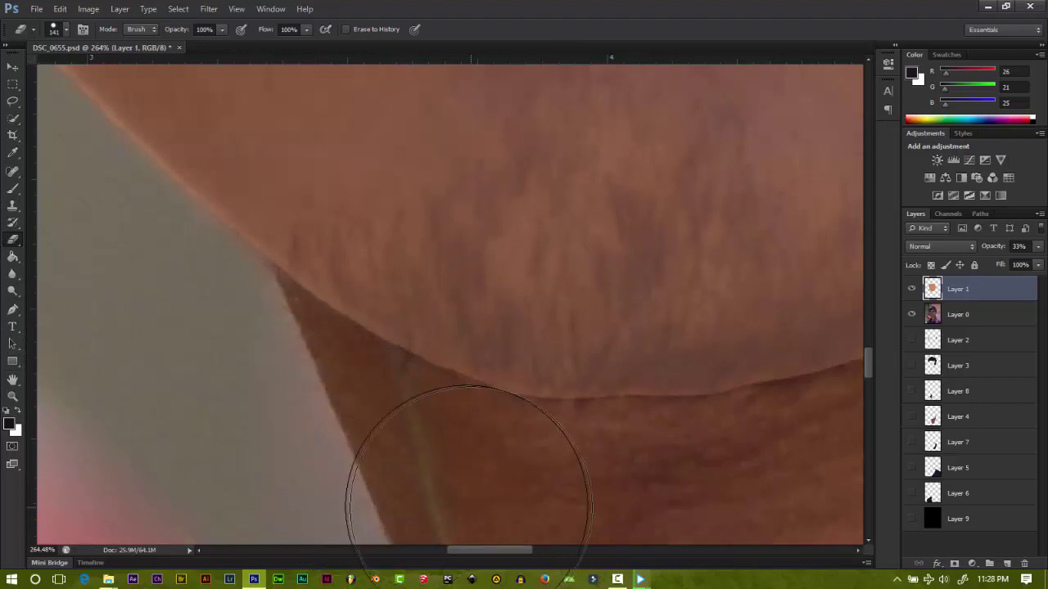
Step: Erase the orange skin overspill along the chin edge on Layer 1
scroll(446, 519, "left", 3)
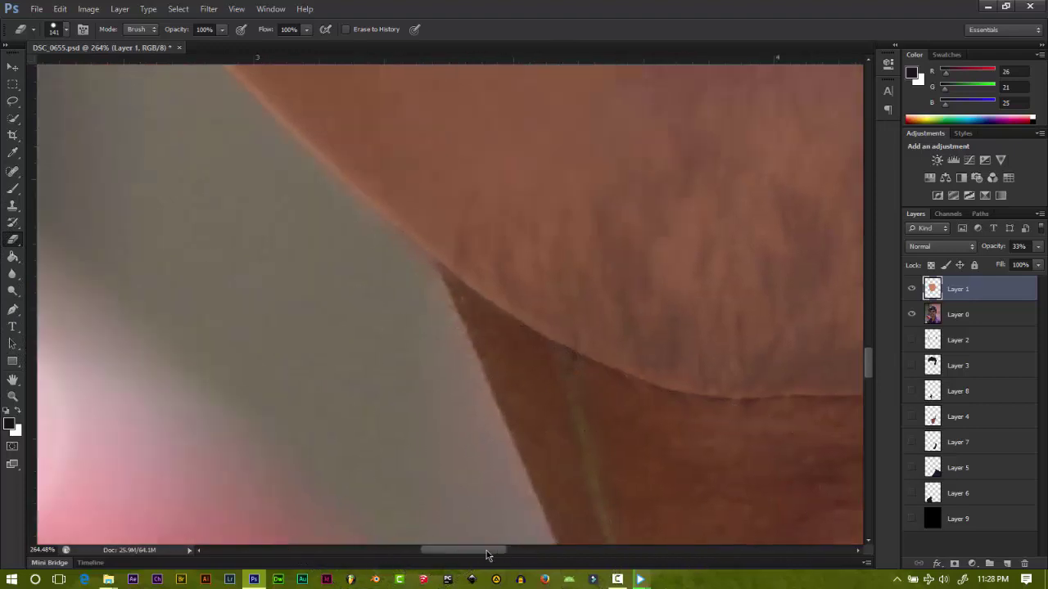
scroll(233, 467, "up", 5)
left_click_drag(47, 356, 166, 481)
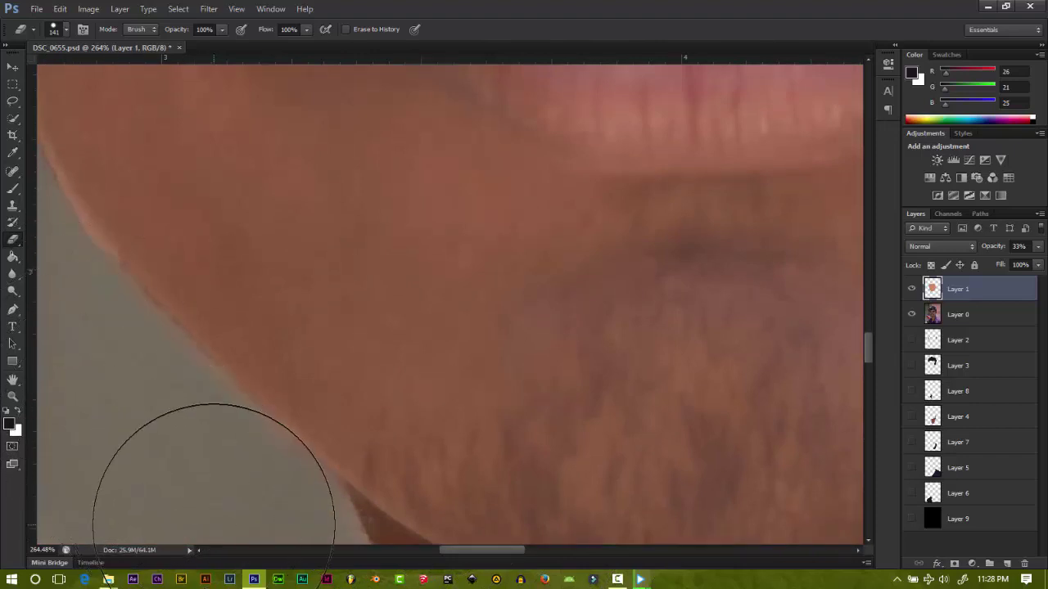
scroll(278, 491, "down", 3)
mouse_move(282, 415)
left_mouse_down()
mouse_move(280, 439)
mouse_move(335, 480)
mouse_move(396, 503)
mouse_move(257, 512)
mouse_move(286, 515)
mouse_move(353, 472)
mouse_move(431, 532)
left_mouse_up()
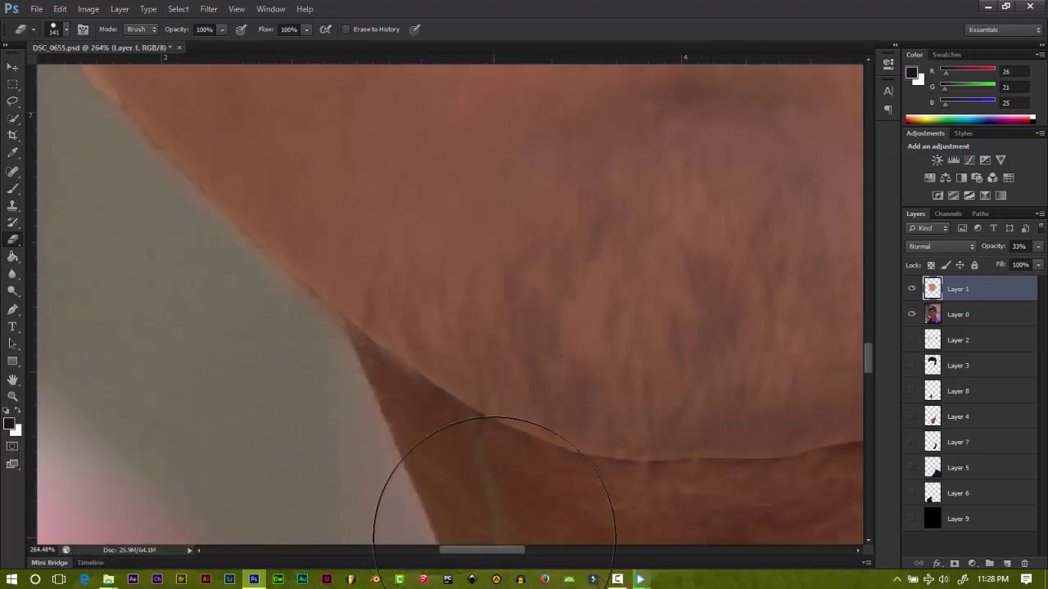
scroll(493, 538, "down", 3)
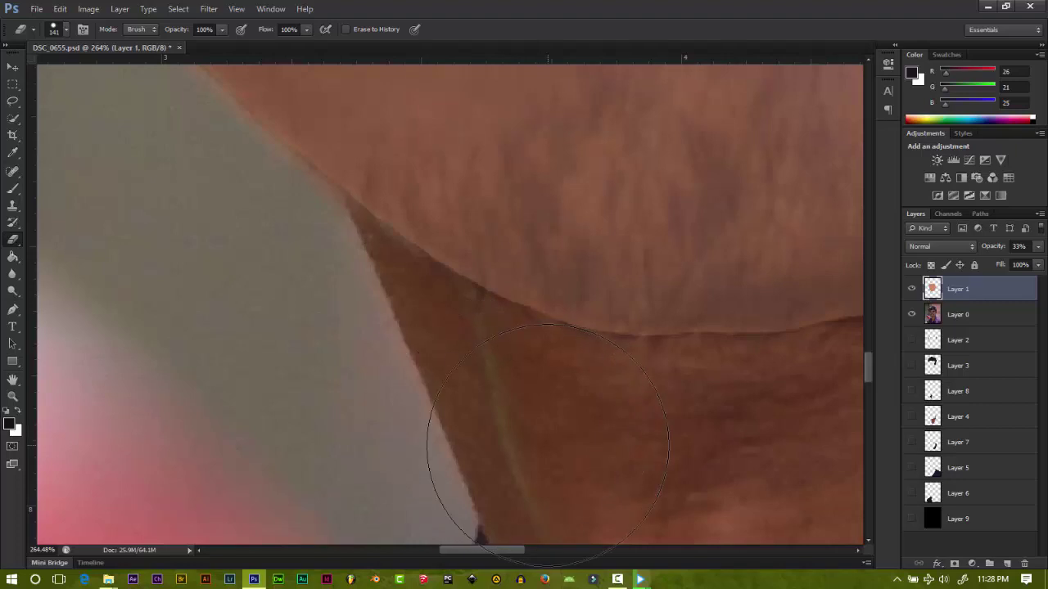
scroll(229, 421, "up", 3)
scroll(320, 442, "up", 3)
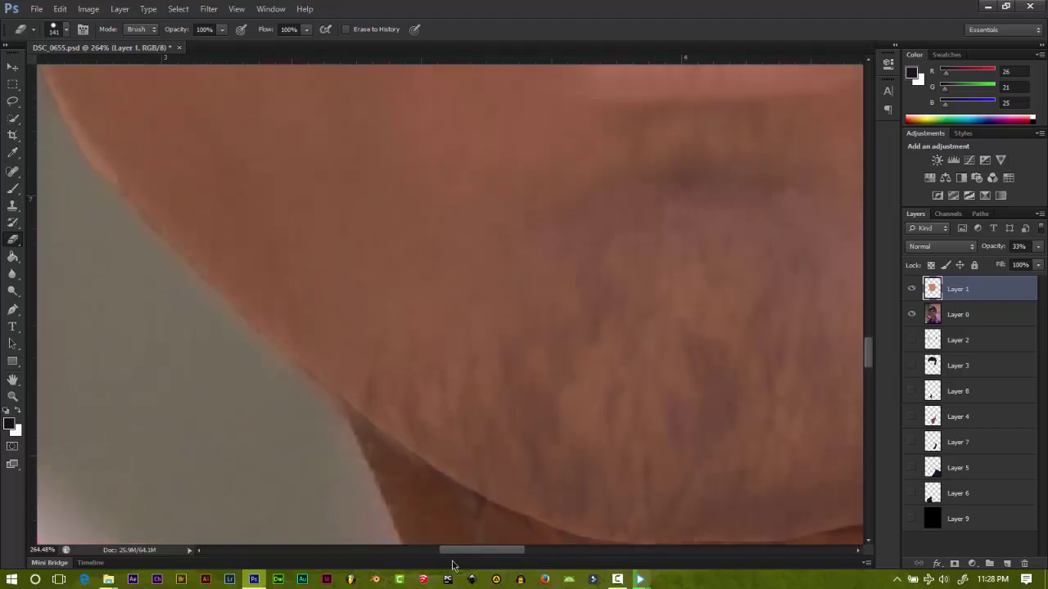
Step: Pan around the face and erase the remaining skin overspill along the jaw edge
scroll(434, 483, "left", 3)
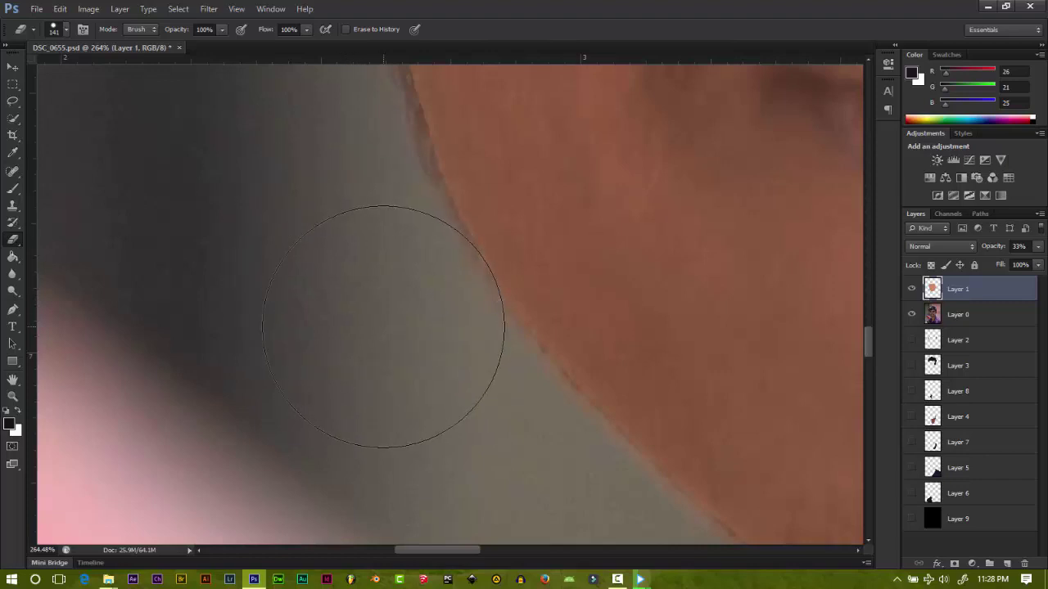
scroll(352, 335, "up", 3)
scroll(295, 360, "up", 3)
scroll(282, 371, "up", 2)
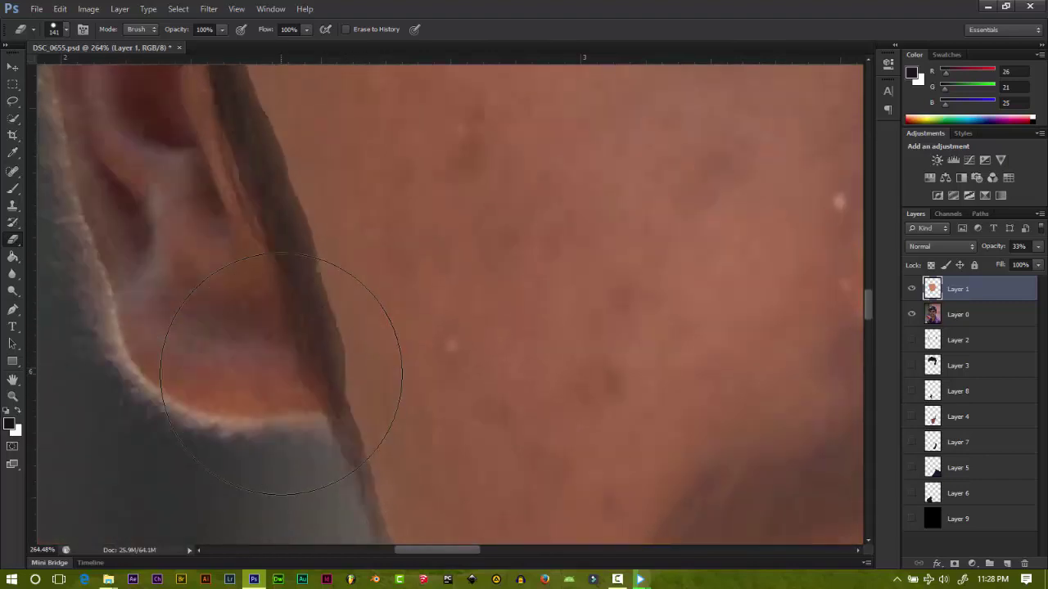
scroll(281, 372, "down", 5)
scroll(222, 309, "up", 2)
scroll(254, 372, "up", 2)
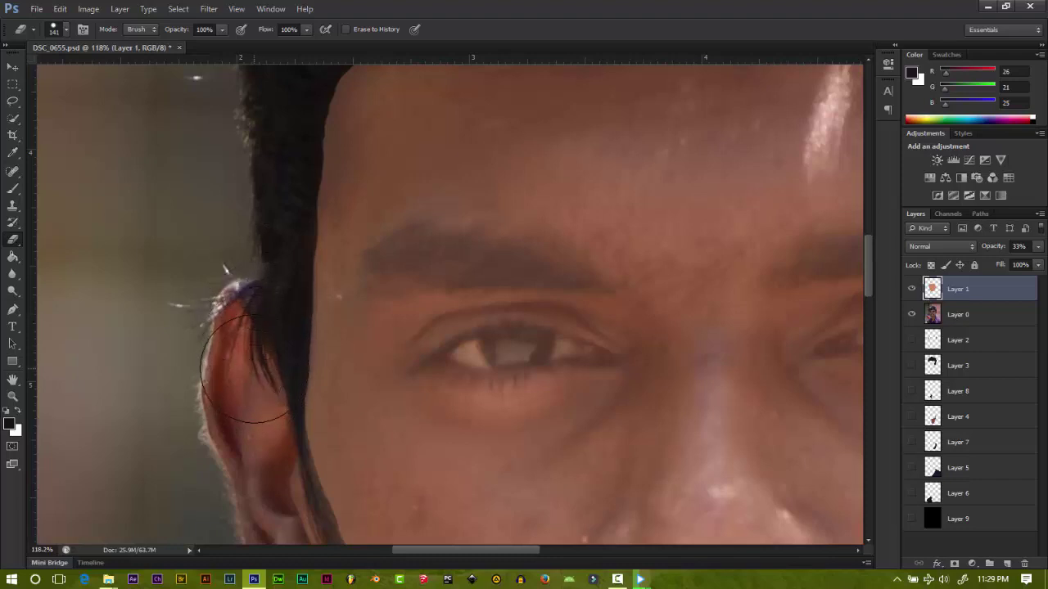
scroll(245, 369, "up", 3)
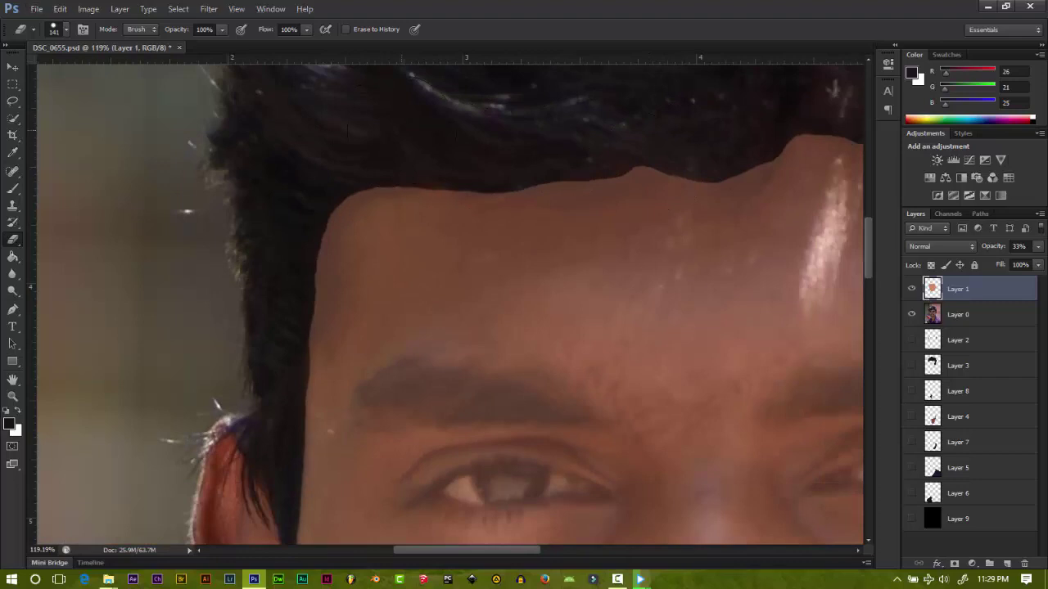
scroll(678, 187, "down", 2)
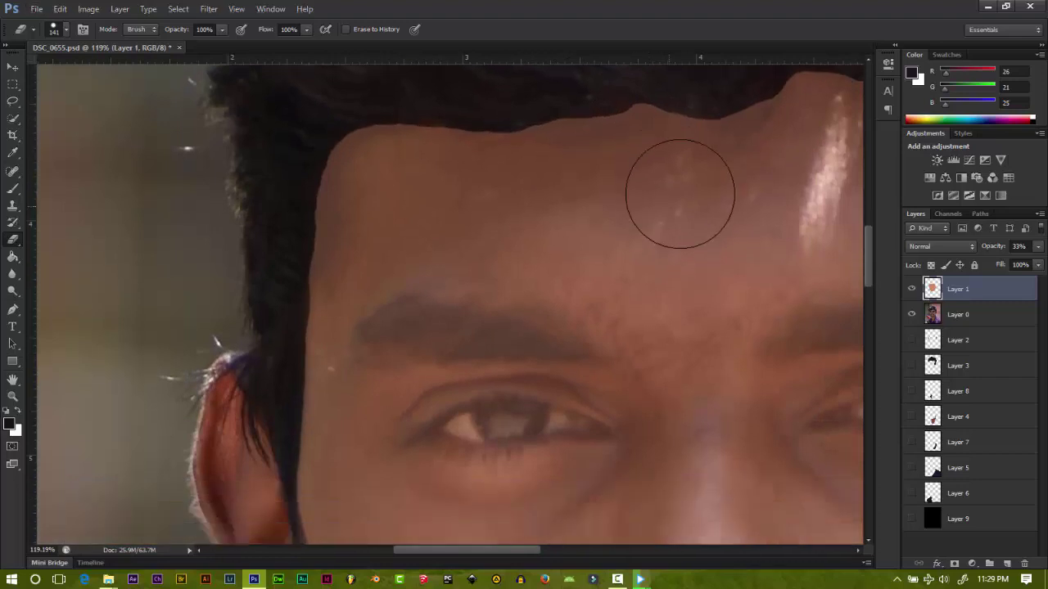
scroll(679, 187, "up", 2)
left_click_drag(473, 556, 564, 557)
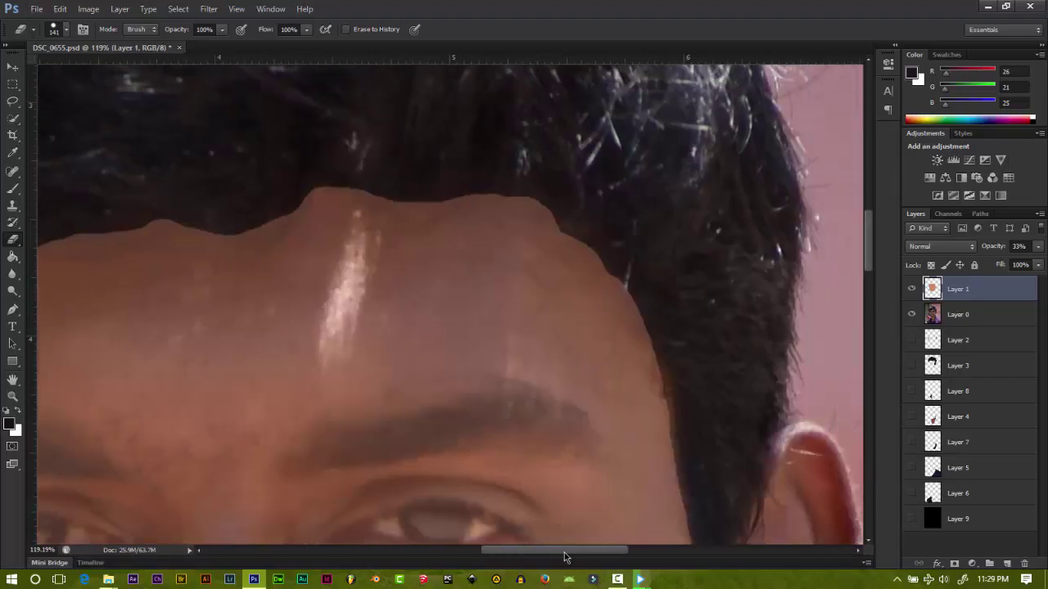
scroll(630, 281, "down", 2)
scroll(760, 303, "down", 4)
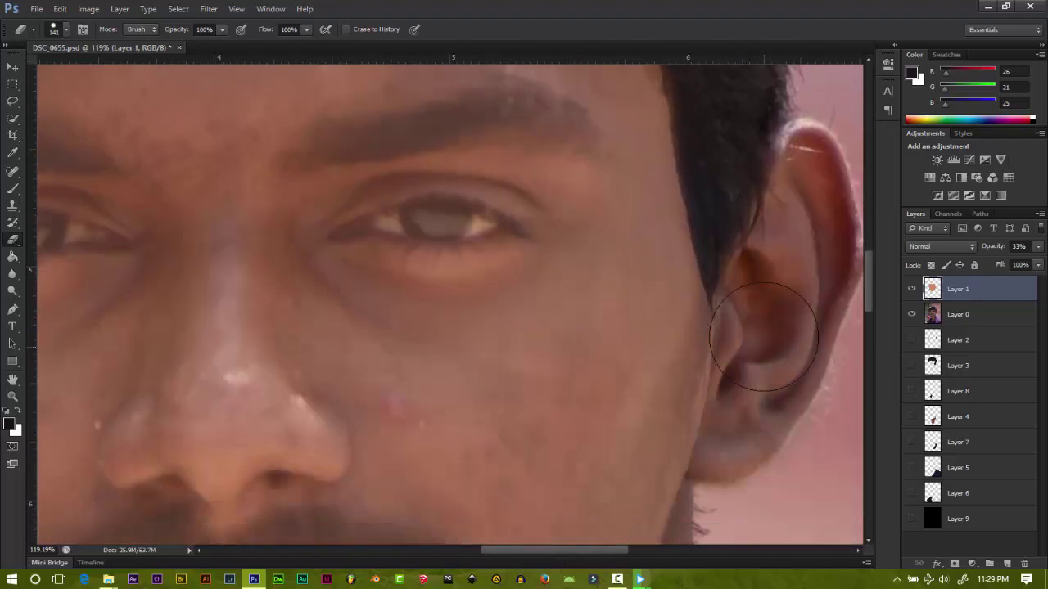
scroll(748, 386, "down", 2)
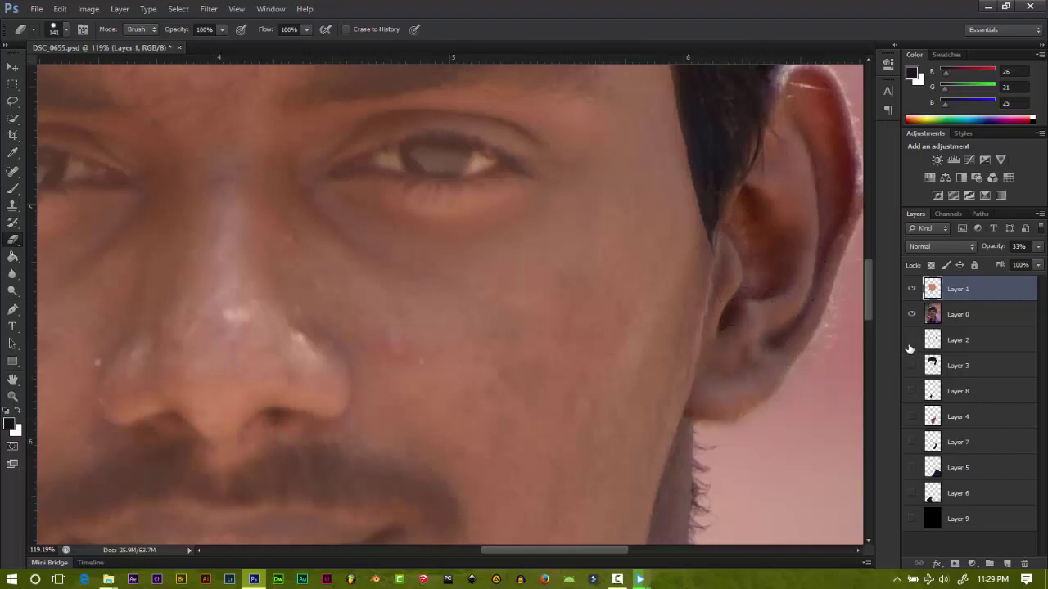
Step: Move Layer 2 above the photo at 63% opacity, hiding the photo layer
left_click_drag(954, 340, 957, 304)
left_click(911, 288)
left_click(911, 314)
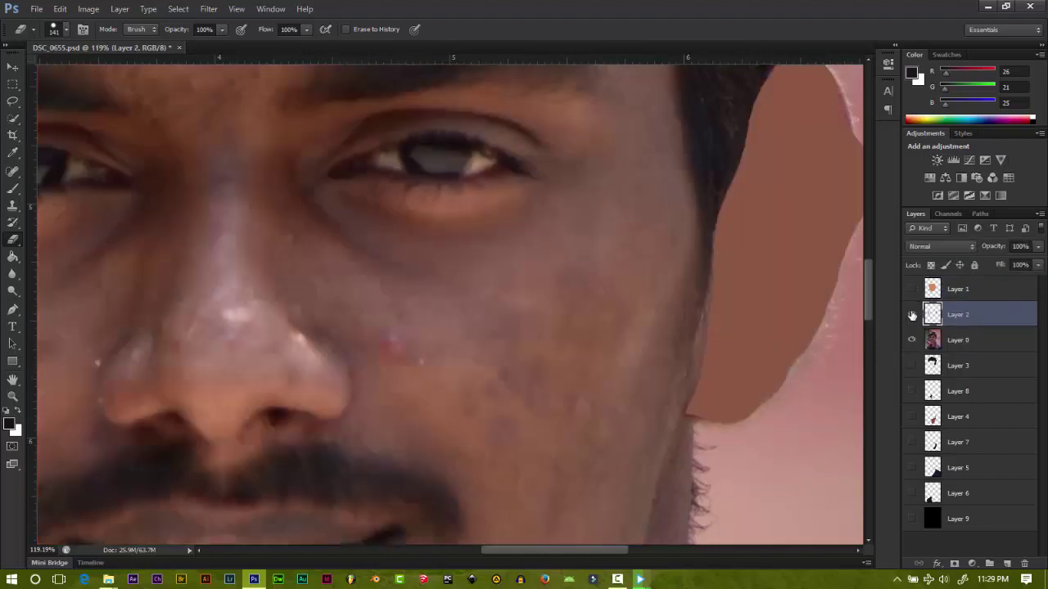
left_click_drag(1017, 264, 1015, 263)
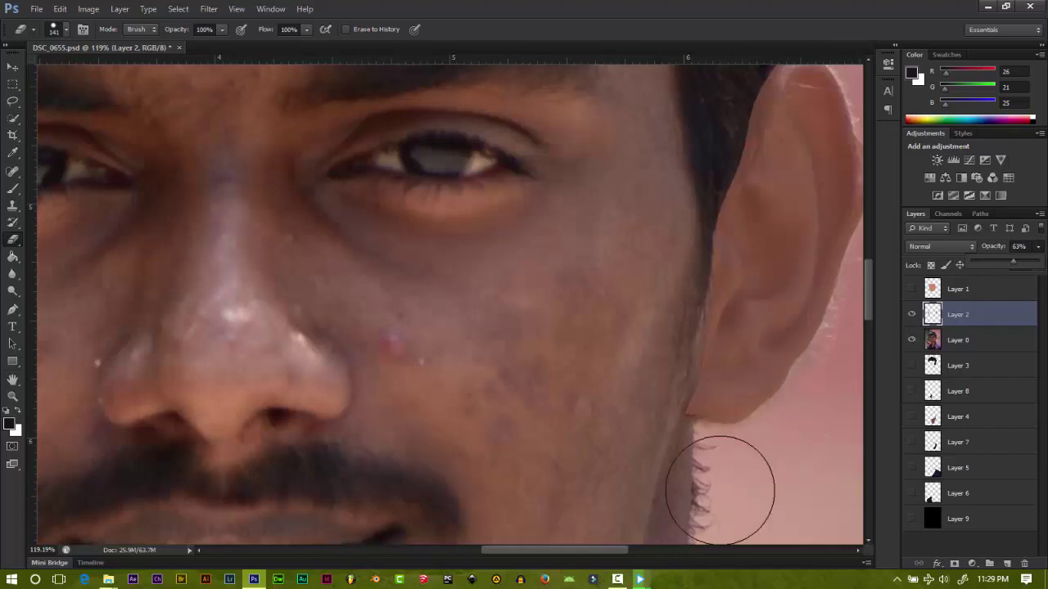
left_click(911, 289)
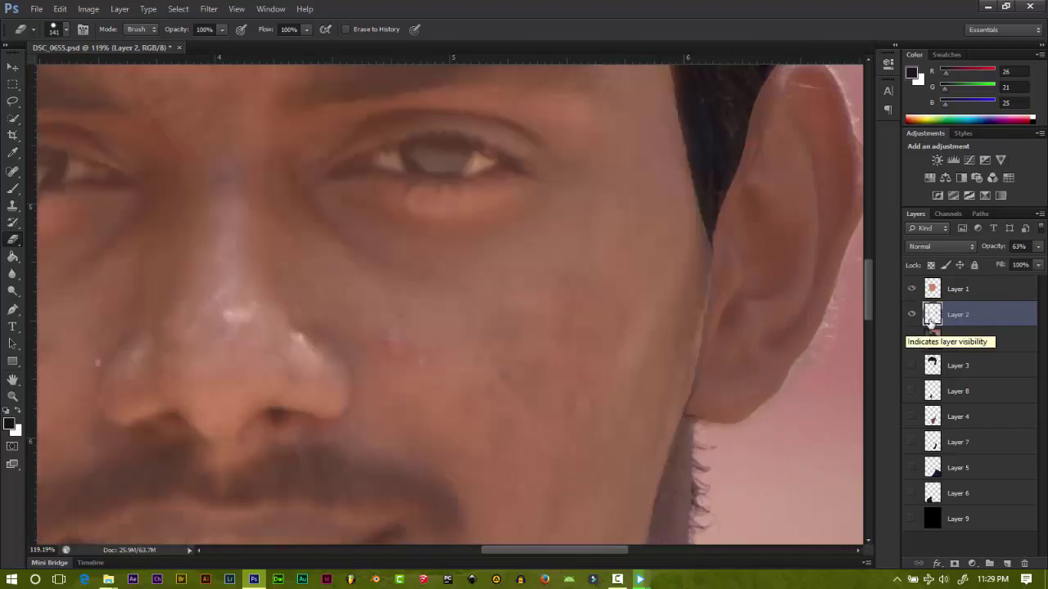
left_click(911, 340)
left_click(911, 289)
left_click(910, 289)
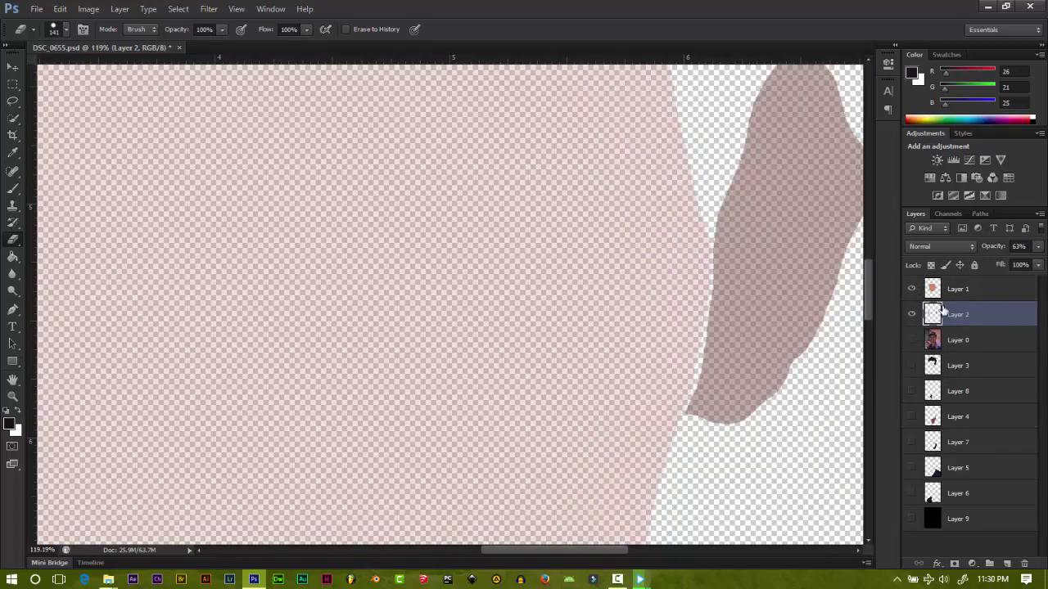
Step: Sample the ear patch's brown as the painting colour and switch to the Brush
key("i")
left_click(794, 251)
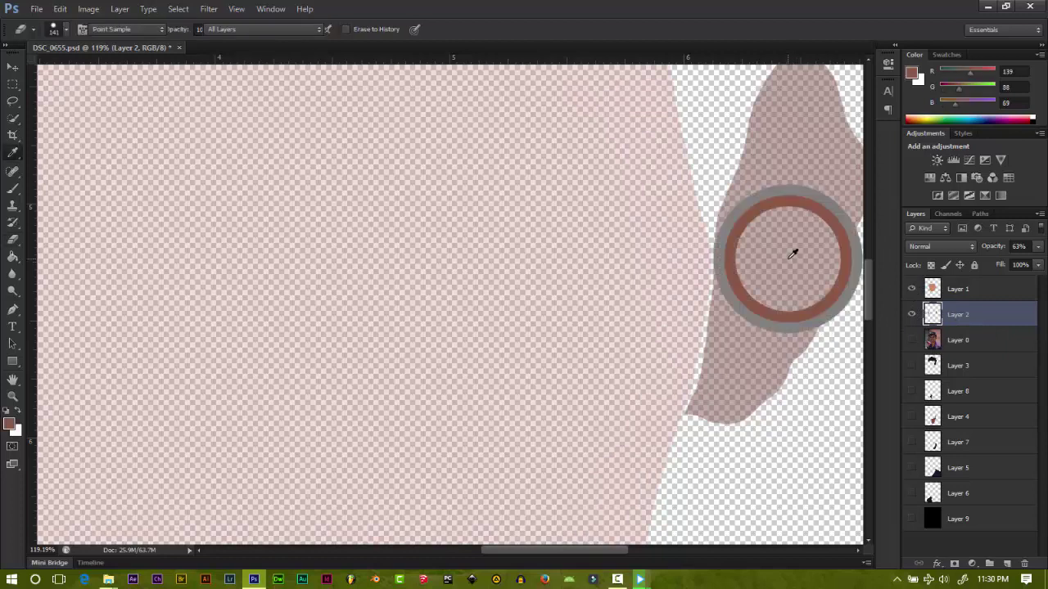
key("e")
key("b")
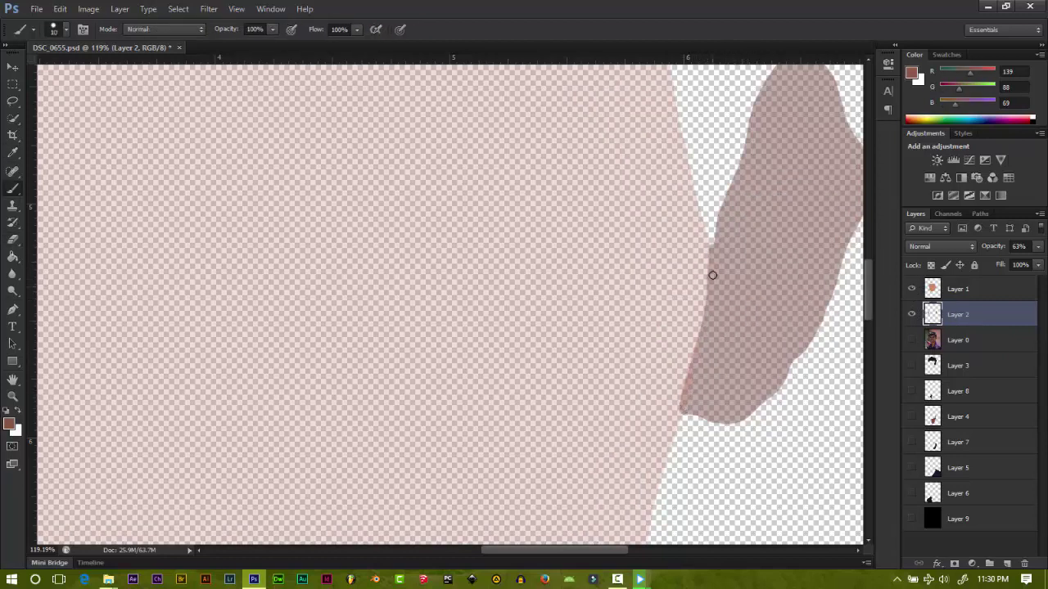
left_click(911, 289)
left_click(911, 289)
left_click(910, 315)
left_click(910, 314)
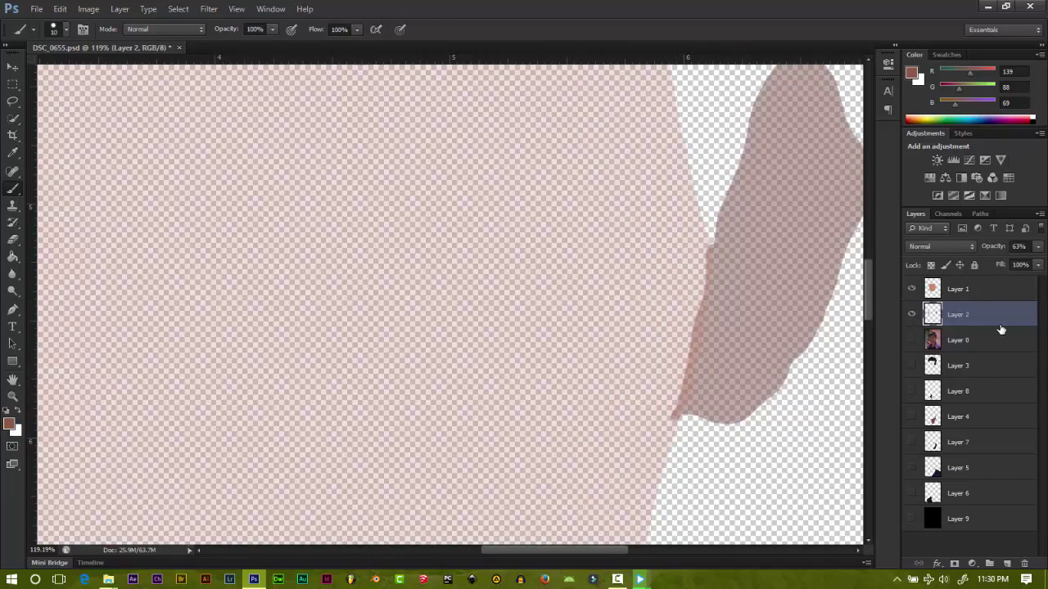
scroll(860, 309, "down", 3)
scroll(211, 344, "up", 2)
scroll(215, 307, "up", 3)
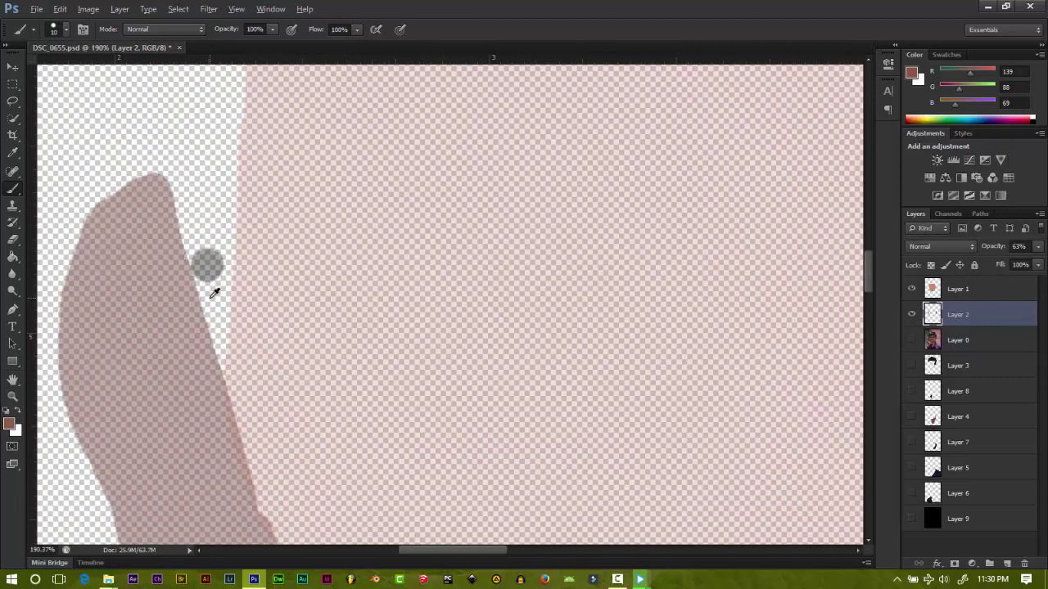
Step: Undo a stray erase on the ear patch and reduce the eraser size
left_click(15, 240)
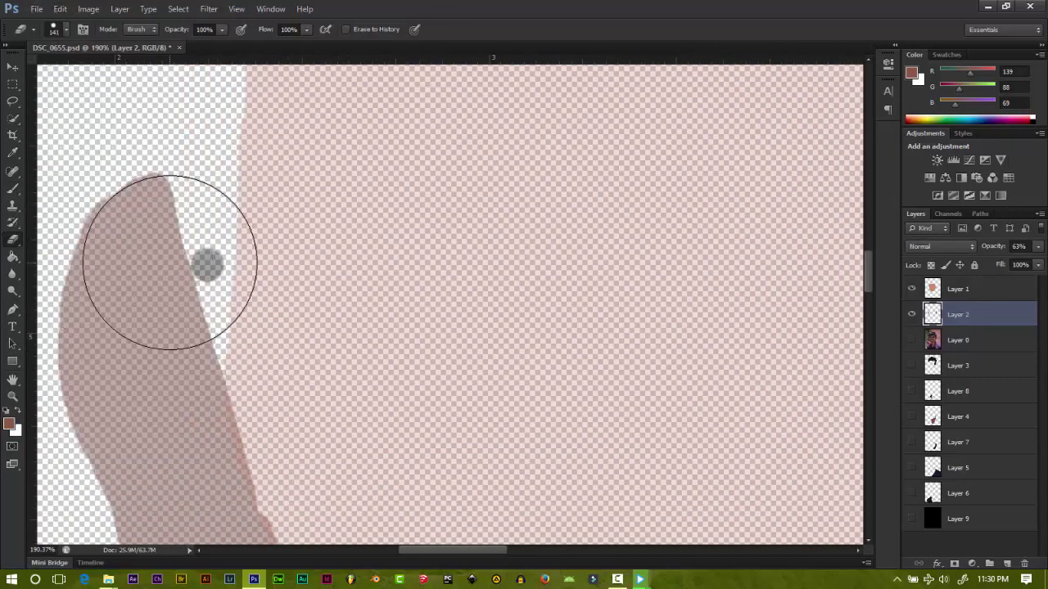
left_click(201, 256)
key("ctrl+z")
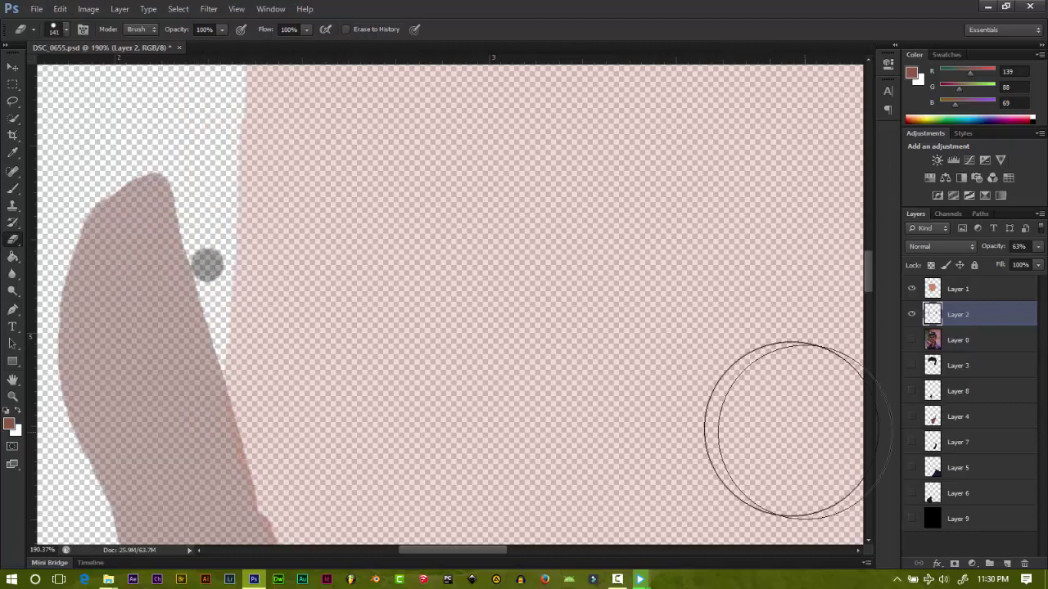
left_click(59, 30)
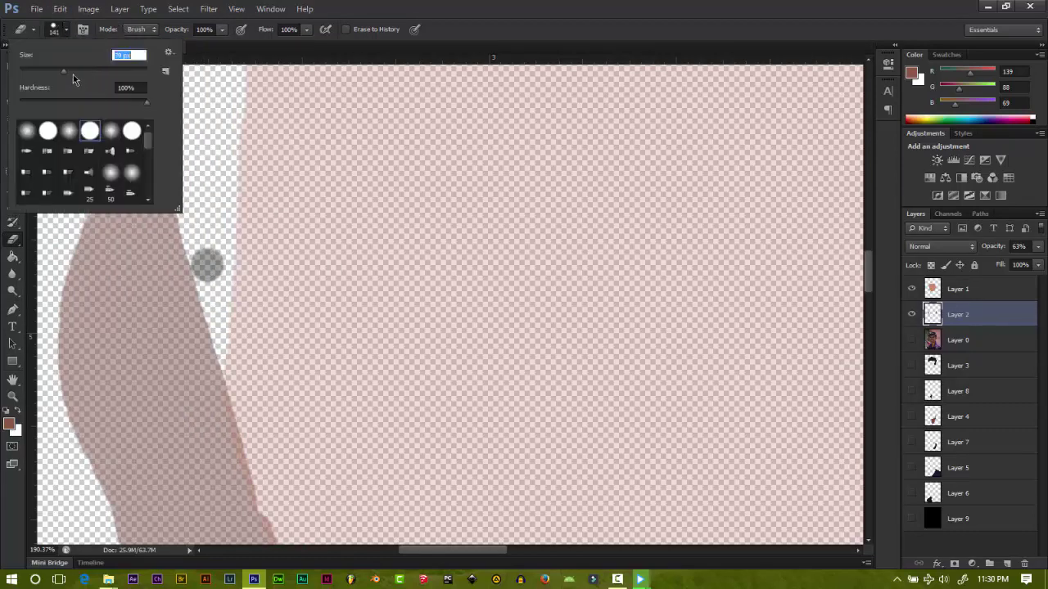
left_click(204, 265)
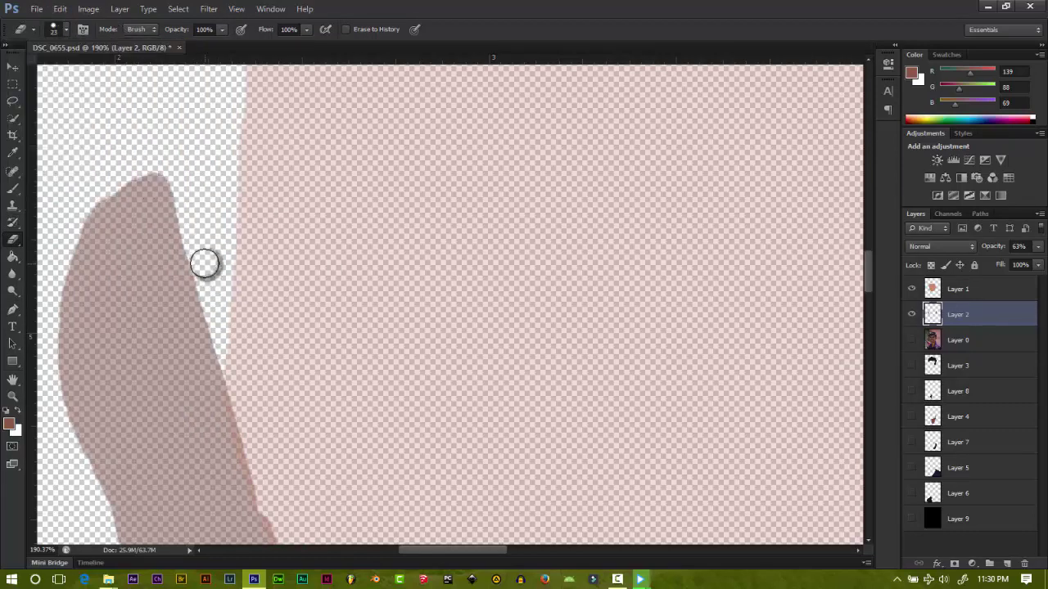
left_click(911, 340)
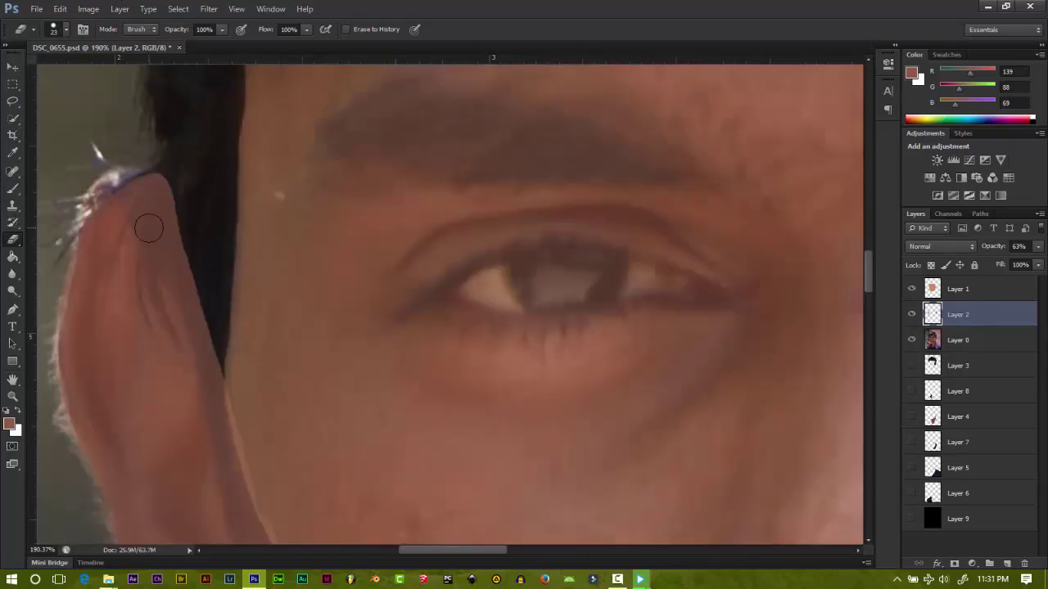
Step: Resample the ear patch's brown skin tone with the Eyedropper
key("i")
left_click_drag(157, 222, 128, 258)
left_click(911, 340)
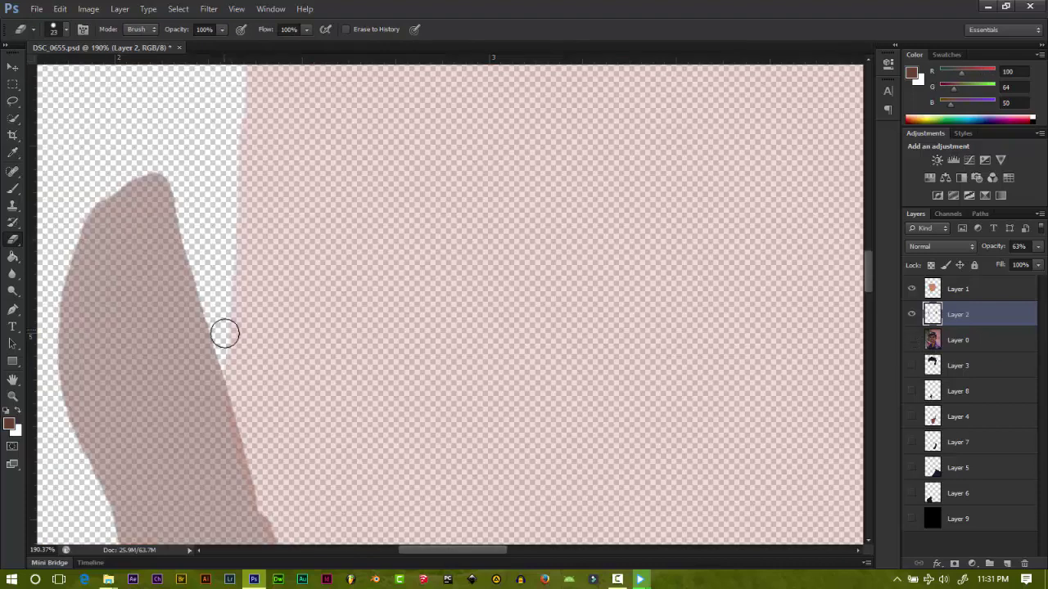
left_click(139, 298)
left_click_drag(139, 299, 152, 275)
key("e")
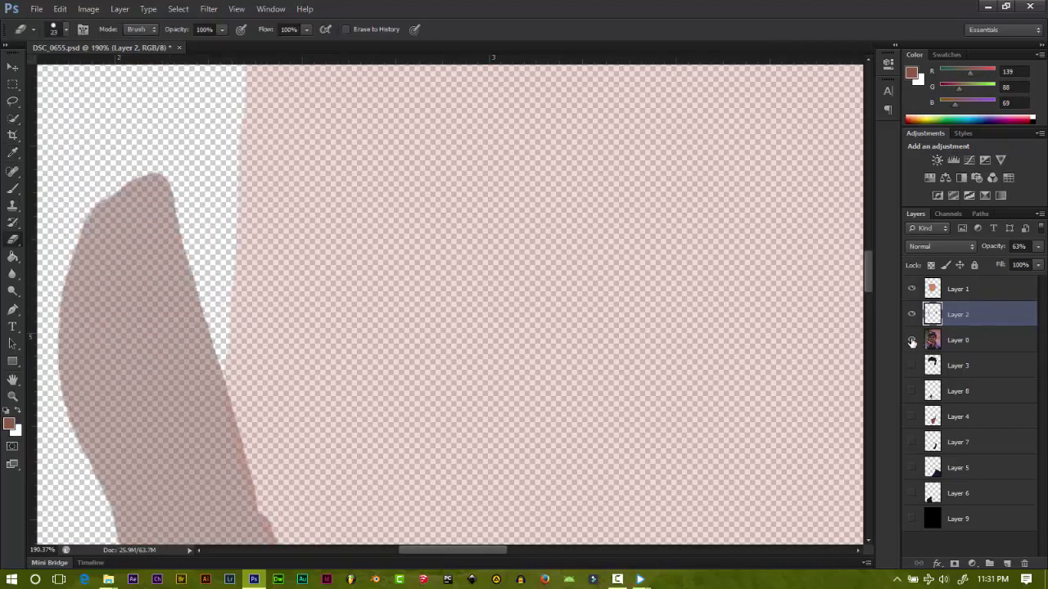
left_click(911, 339)
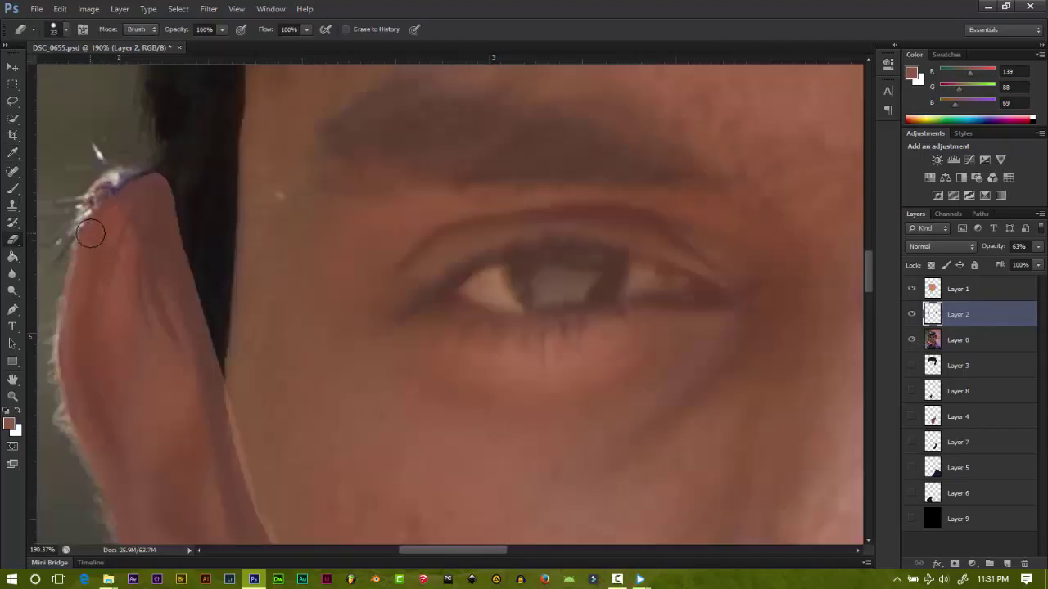
key("b")
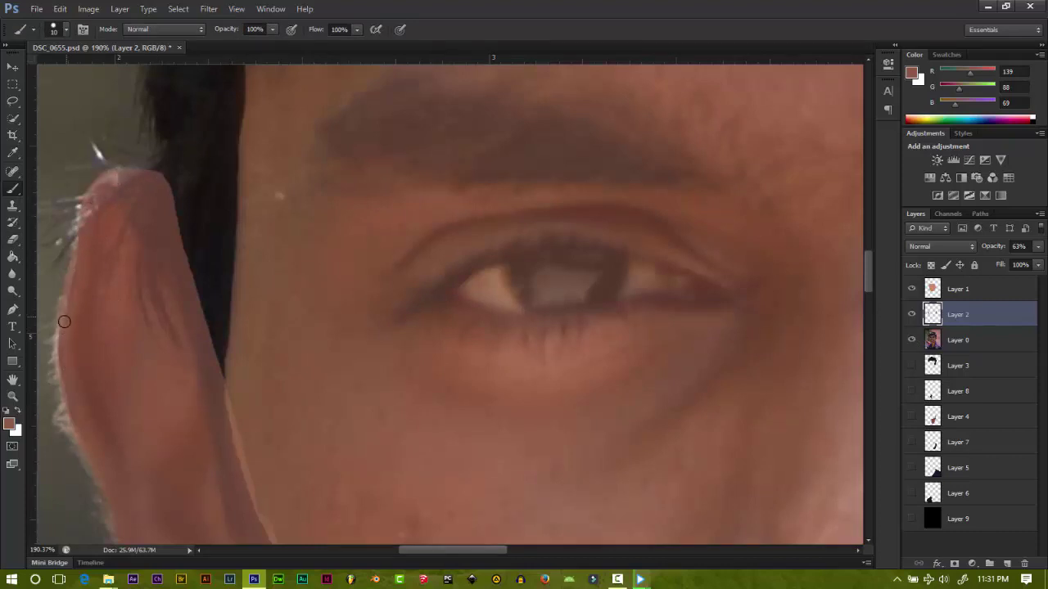
Step: Erase the skin paint overspill along the neck and shoulder edge, then save
scroll(87, 438, "down", 3)
scroll(129, 301, "down", 3)
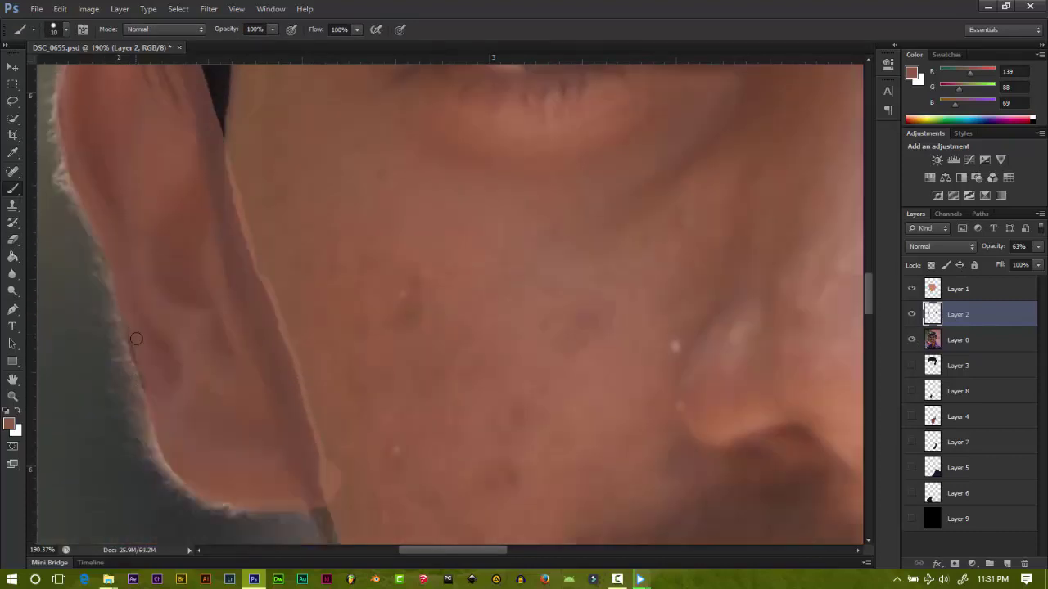
scroll(182, 410, "down", 2)
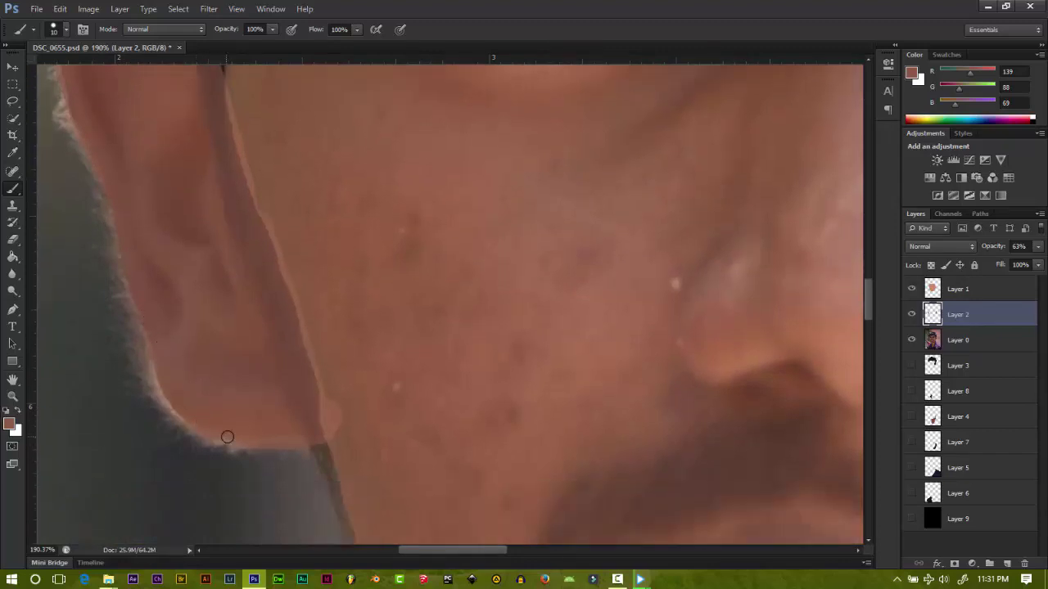
key("e")
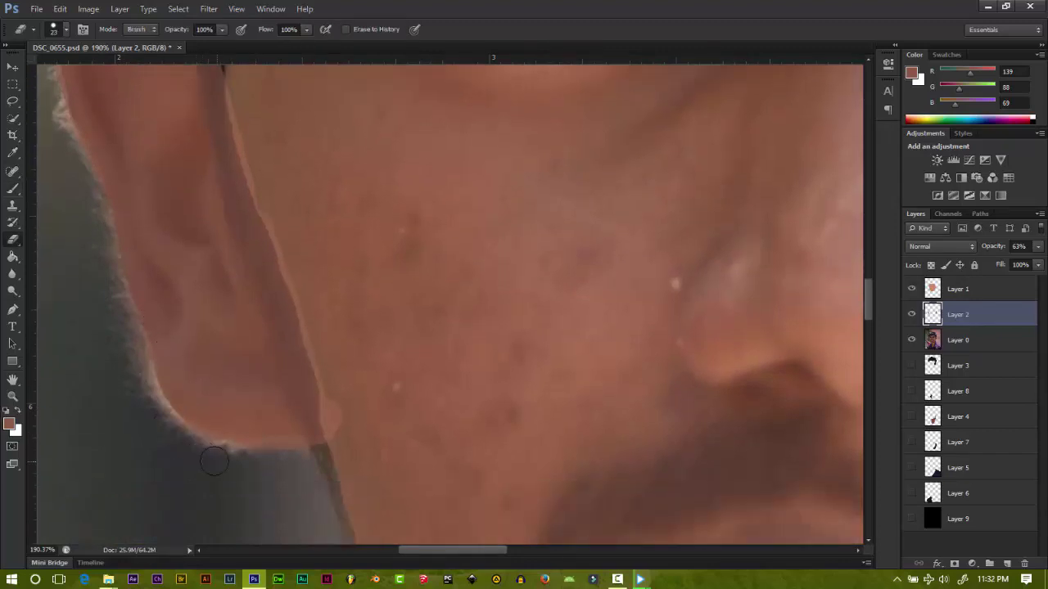
scroll(213, 462, "up", 5)
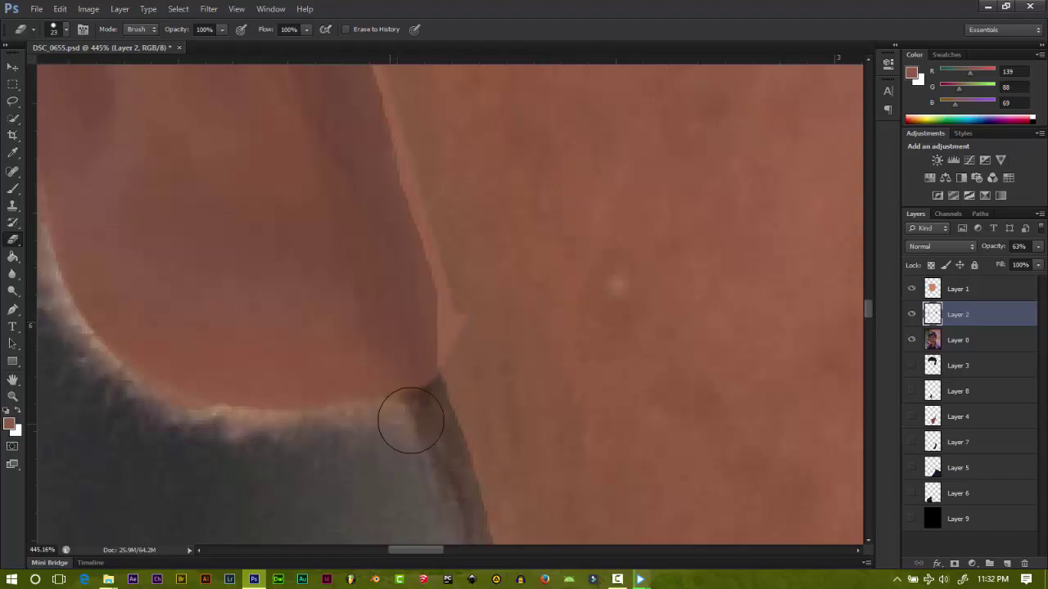
mouse_move(178, 421)
left_mouse_down()
mouse_move(524, 488)
mouse_move(509, 505)
left_mouse_up()
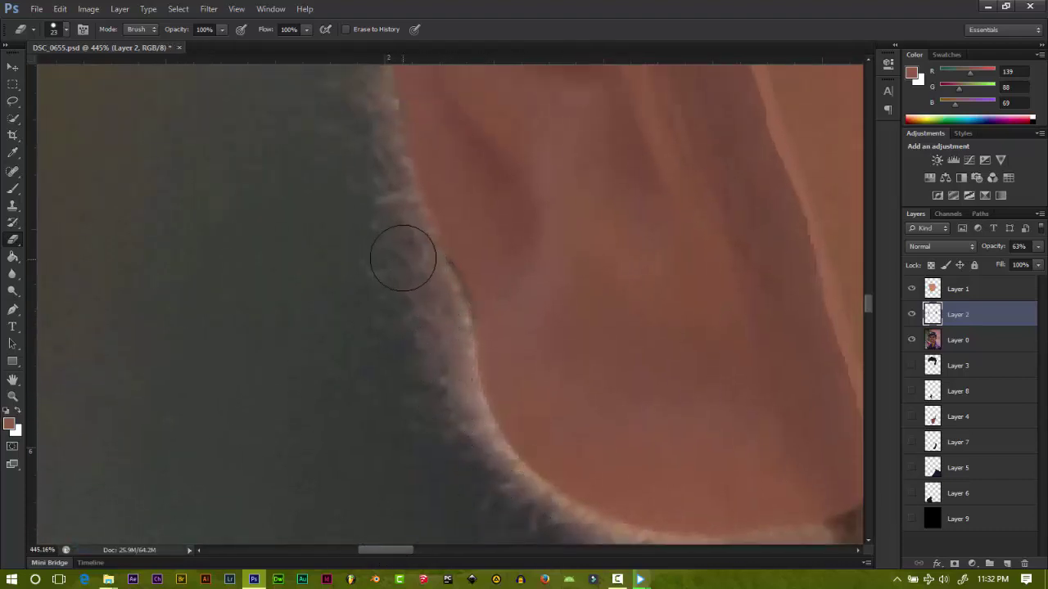
key("ctrl+s")
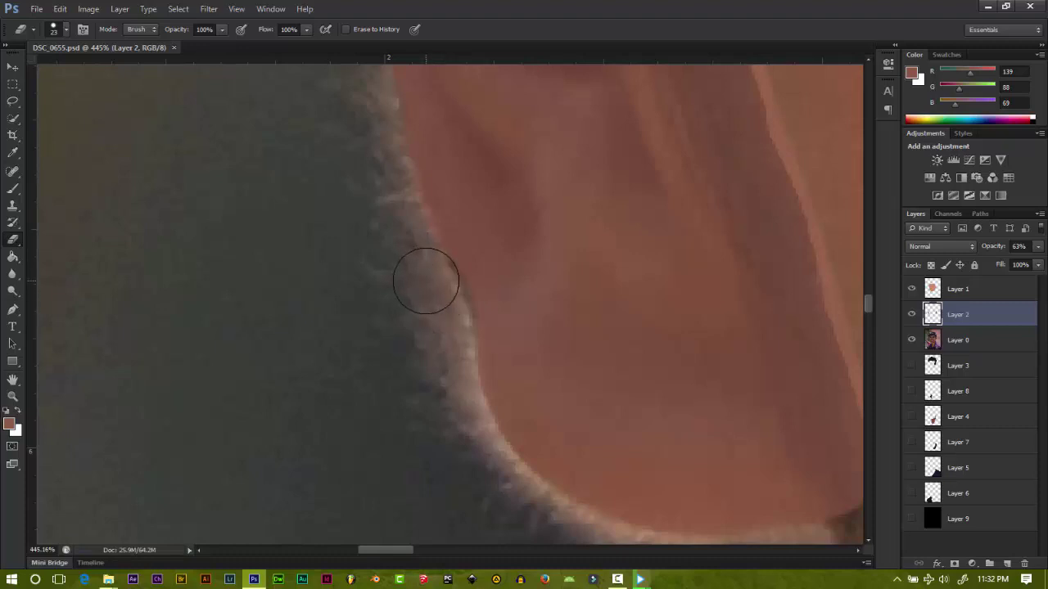
Step: Alternate brush and eraser to refine the skin edge up toward the ear
key("b")
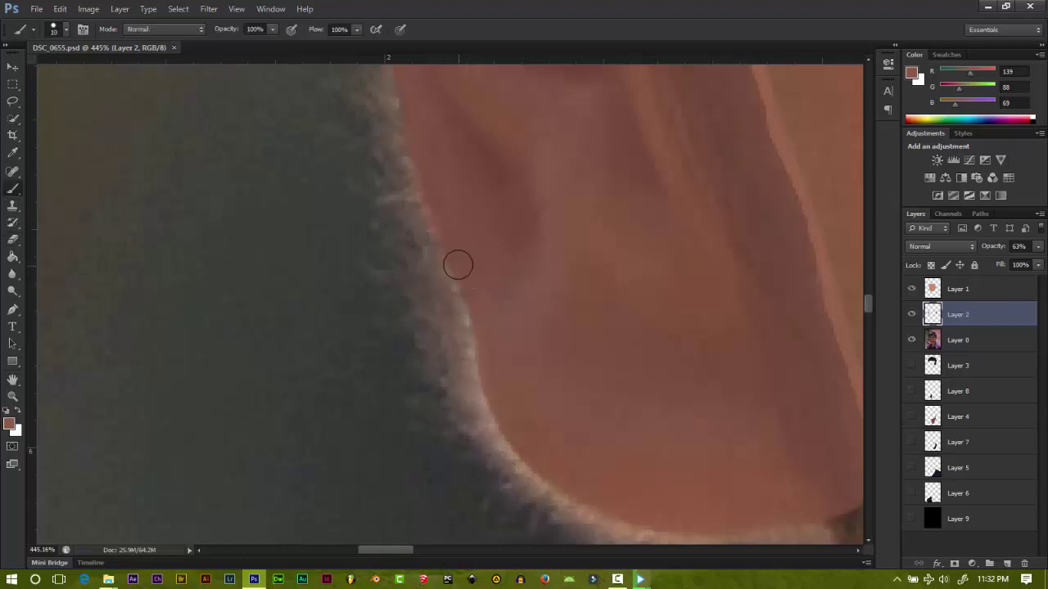
key("ctrl+z")
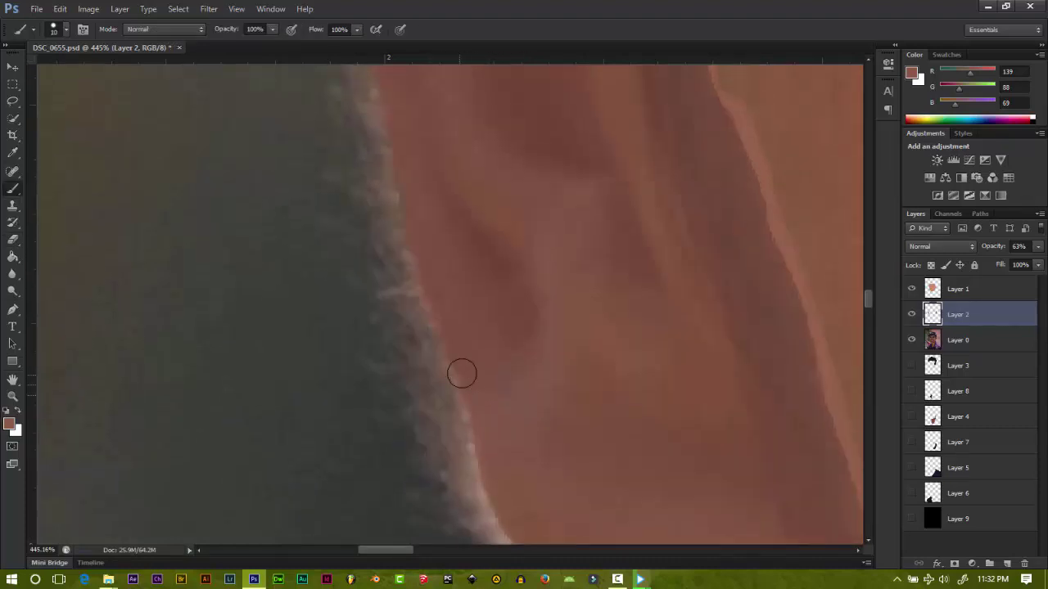
key("e")
scroll(399, 373, "right", 3)
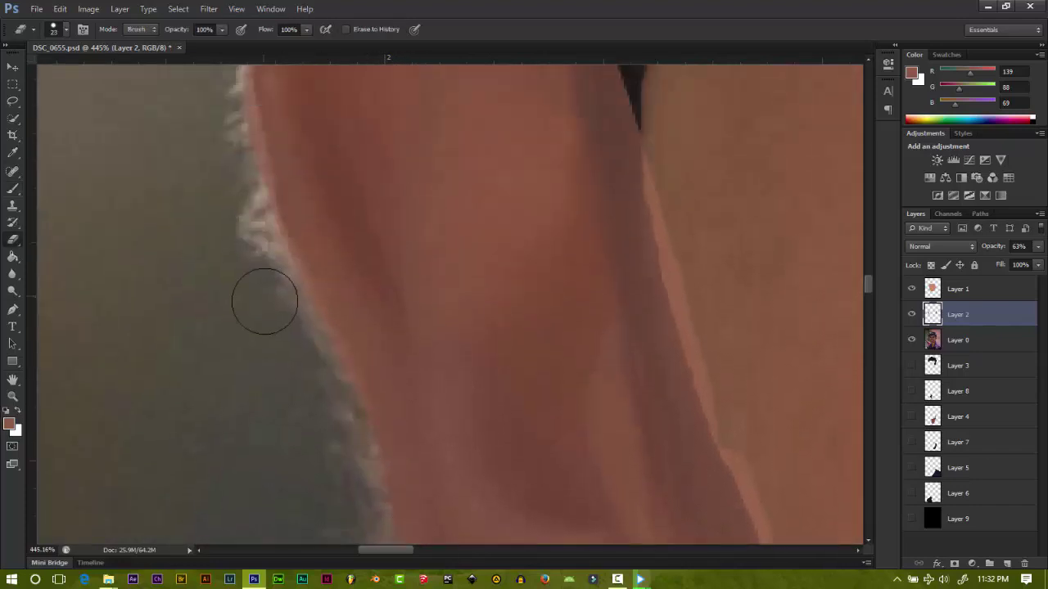
scroll(252, 294, "up", 3)
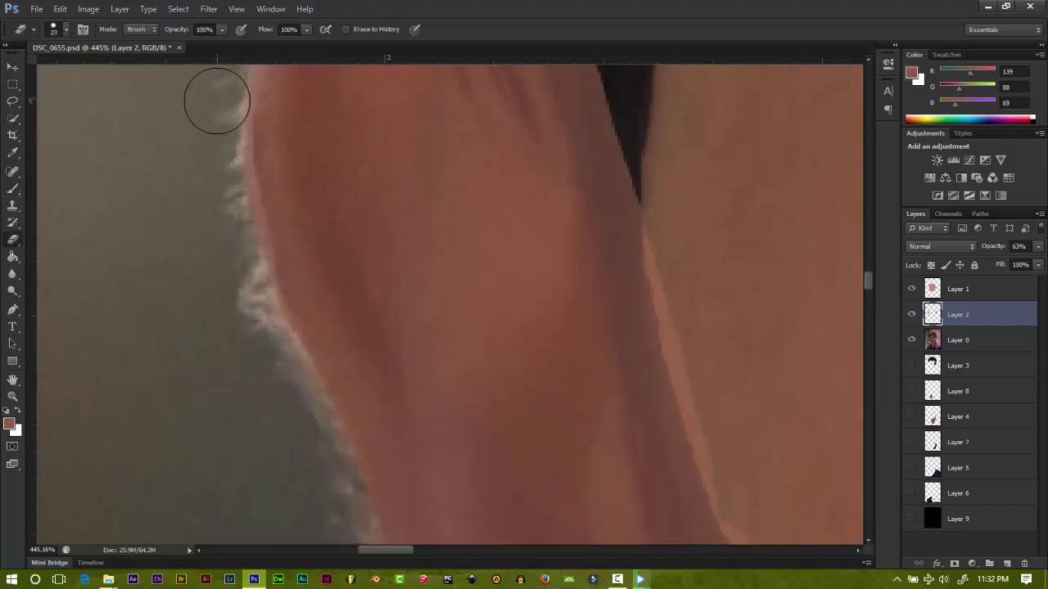
scroll(287, 433, "up", 8)
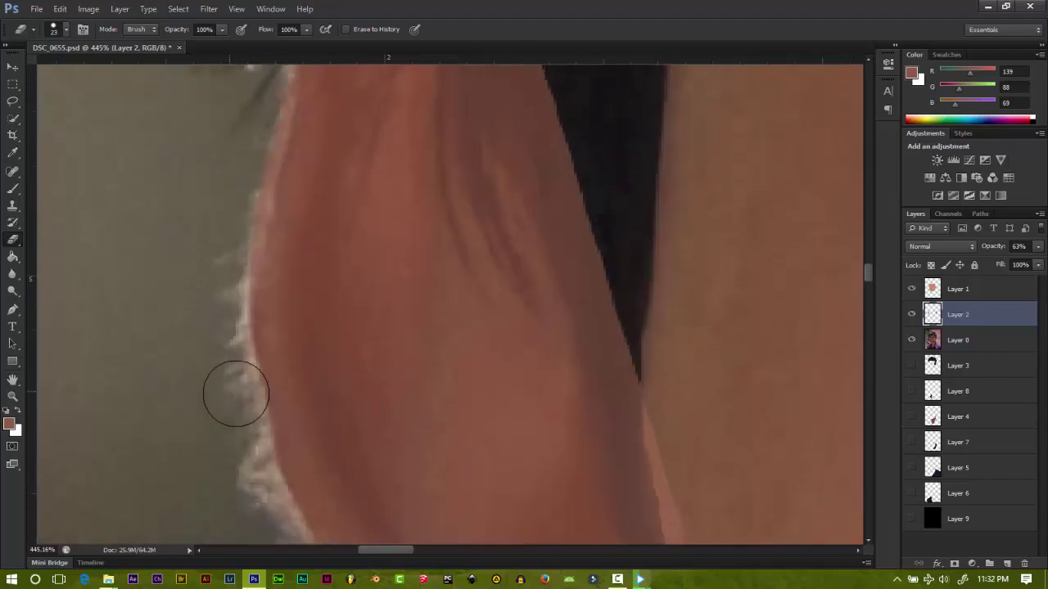
scroll(213, 425, "up", 5)
scroll(250, 279, "up", 2)
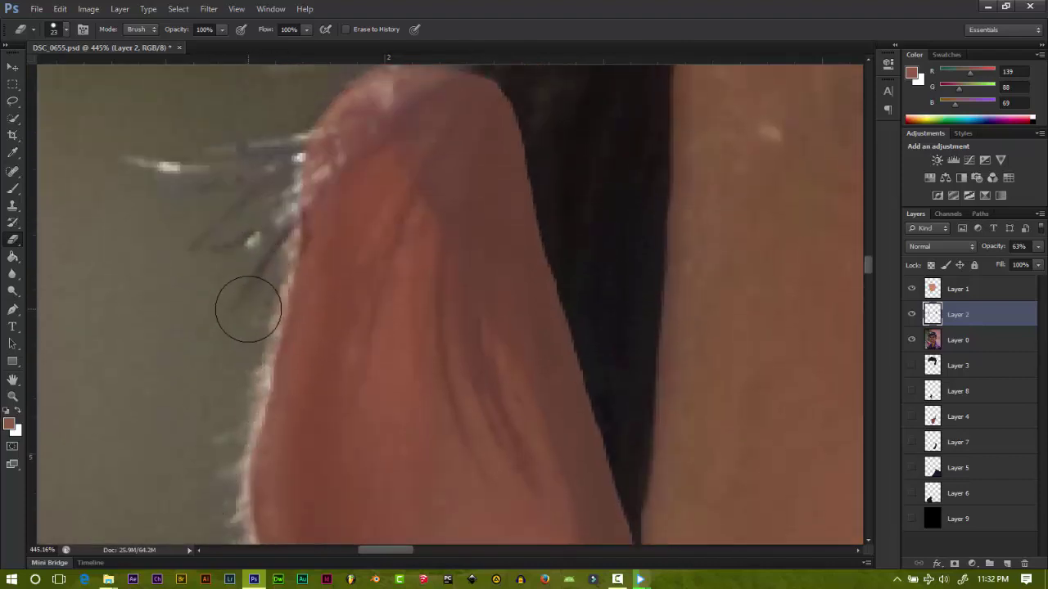
key("b")
scroll(330, 243, "down", 2)
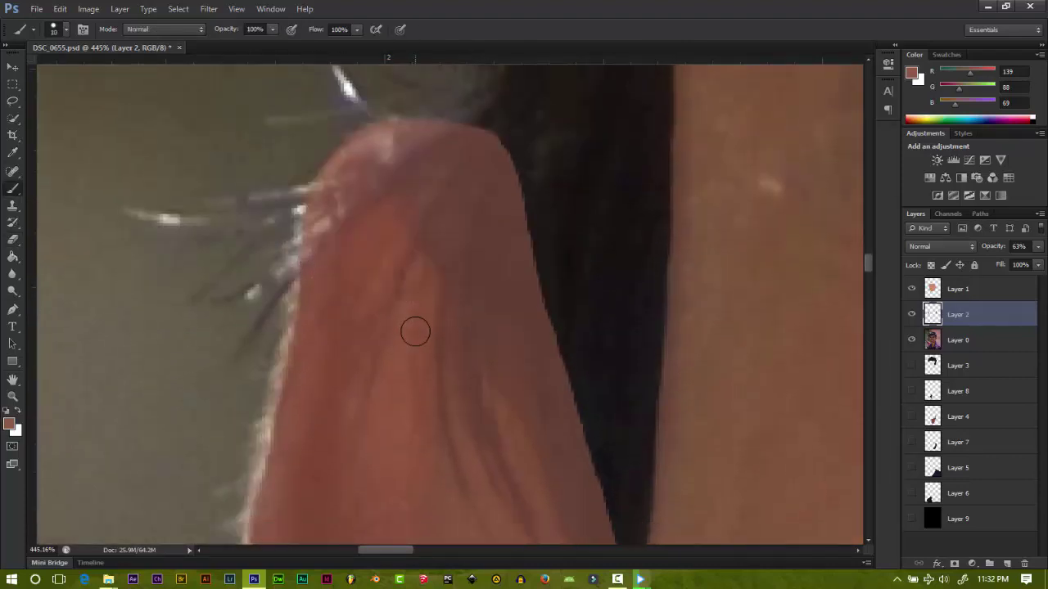
scroll(414, 330, "down", 2)
scroll(420, 325, "down", 1)
scroll(468, 298, "up", 2)
scroll(465, 307, "up", 4)
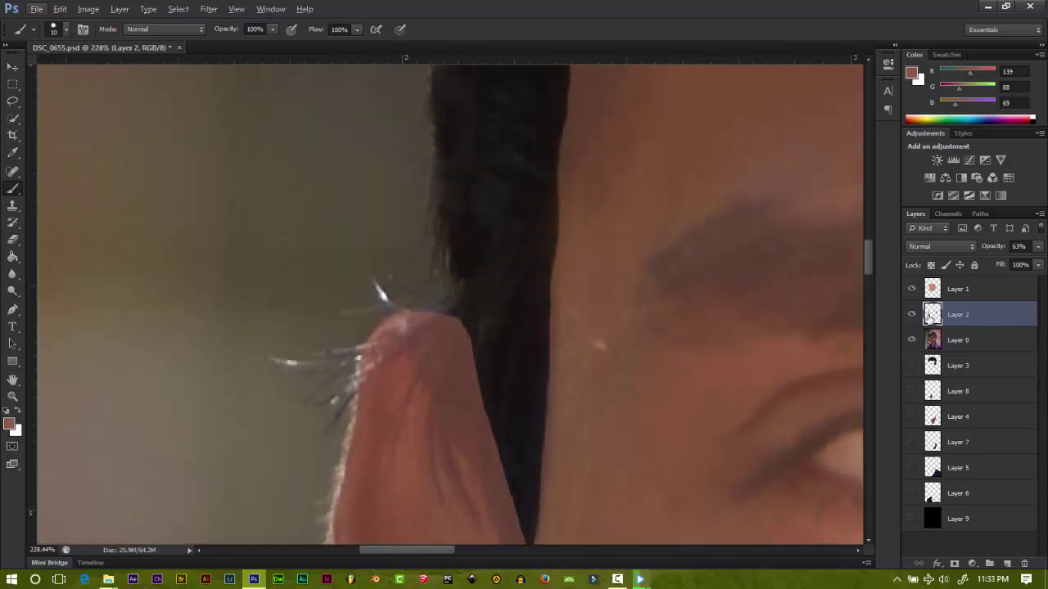
Step: Briefly select Layer 3, then return to editing Layer 2
left_click(952, 366)
scroll(573, 368, "down", 3)
scroll(585, 514, "up", 1)
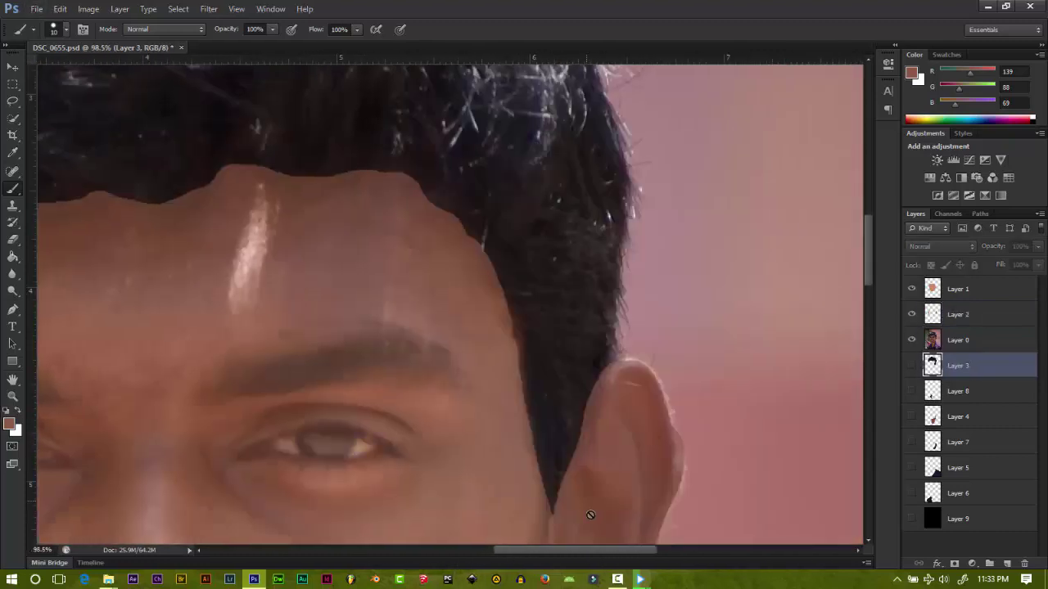
scroll(708, 294, "up", 2)
scroll(708, 295, "up", 3)
key("alt+e")
key("e")
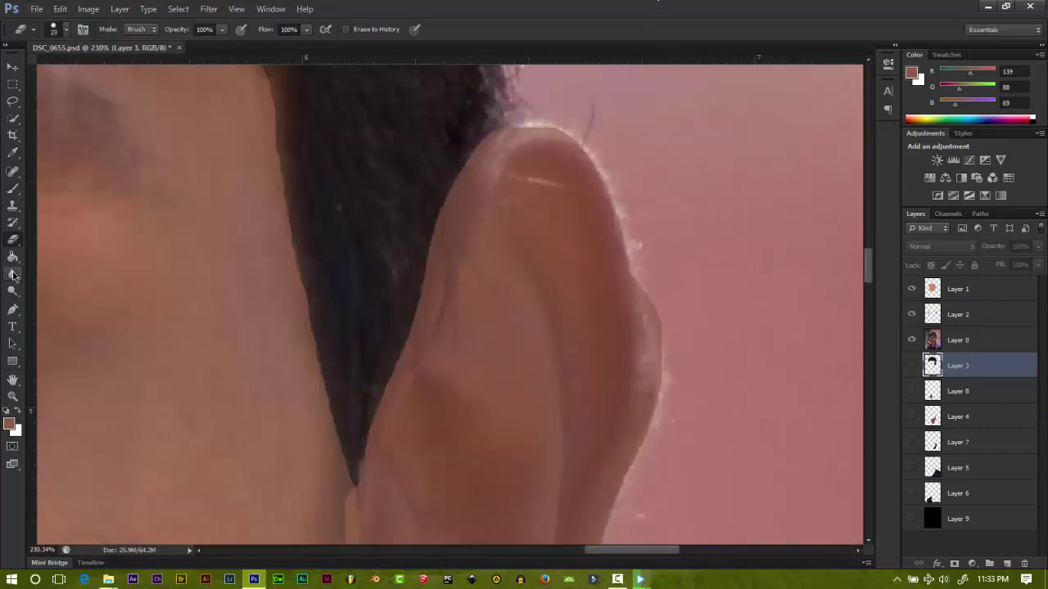
left_click(978, 319)
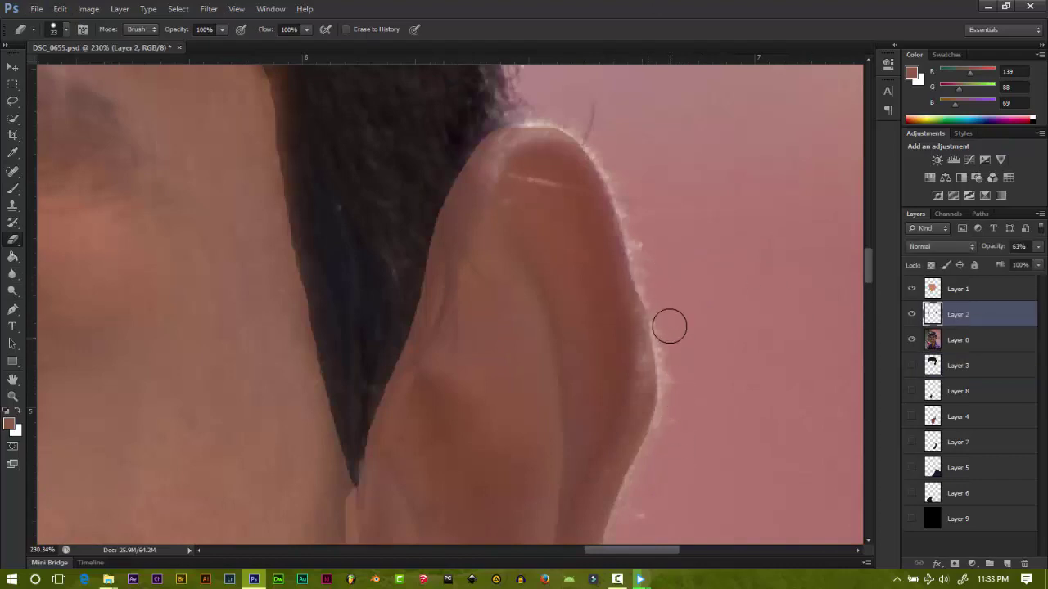
Step: Brush brown skin tone over the ear's rim and lobe on Layer 2
key("b")
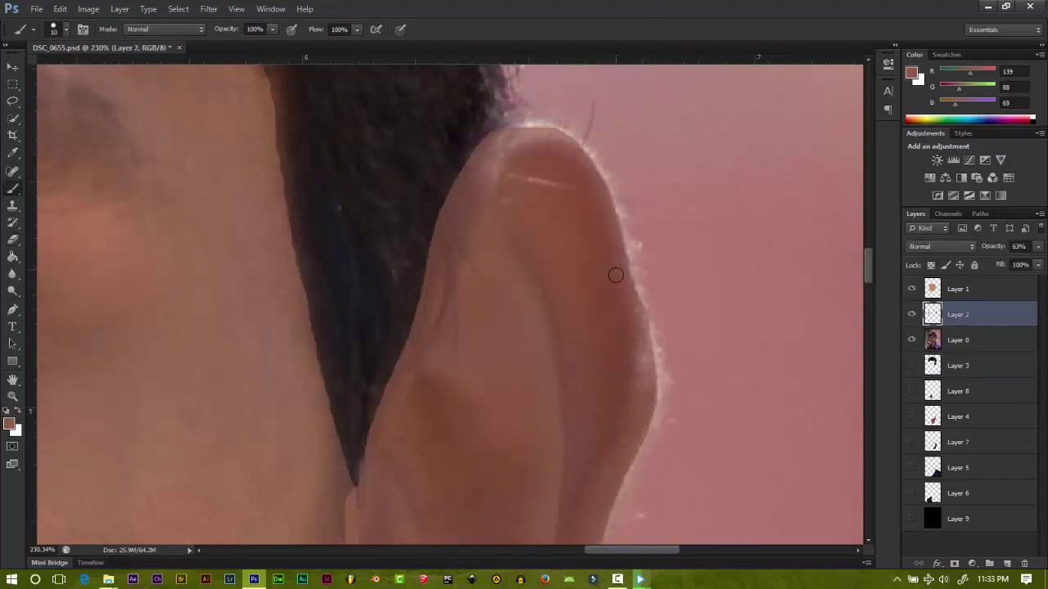
scroll(590, 212, "down", 2)
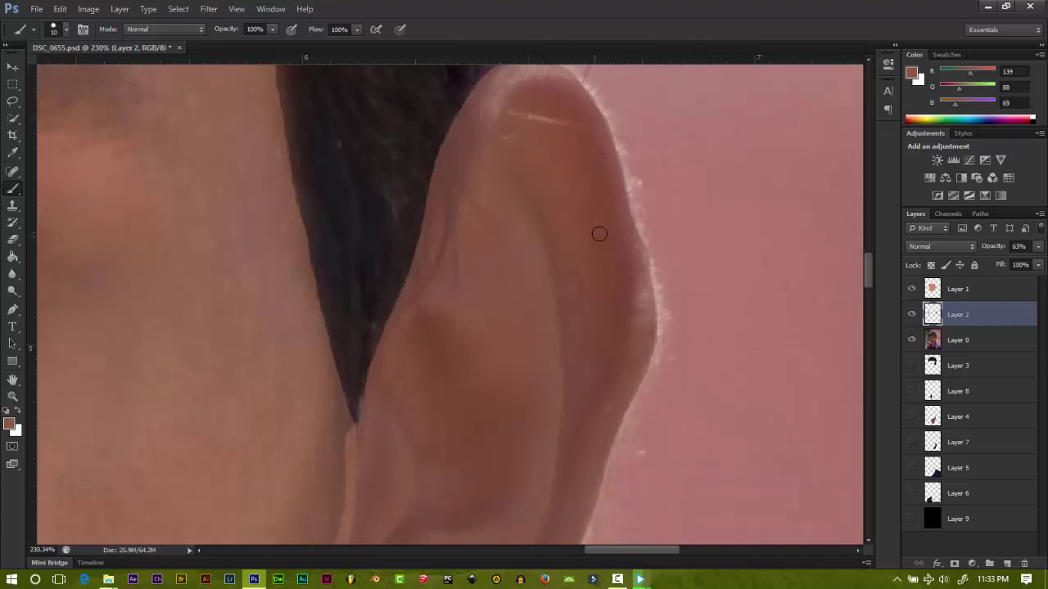
scroll(491, 286, "down", 3)
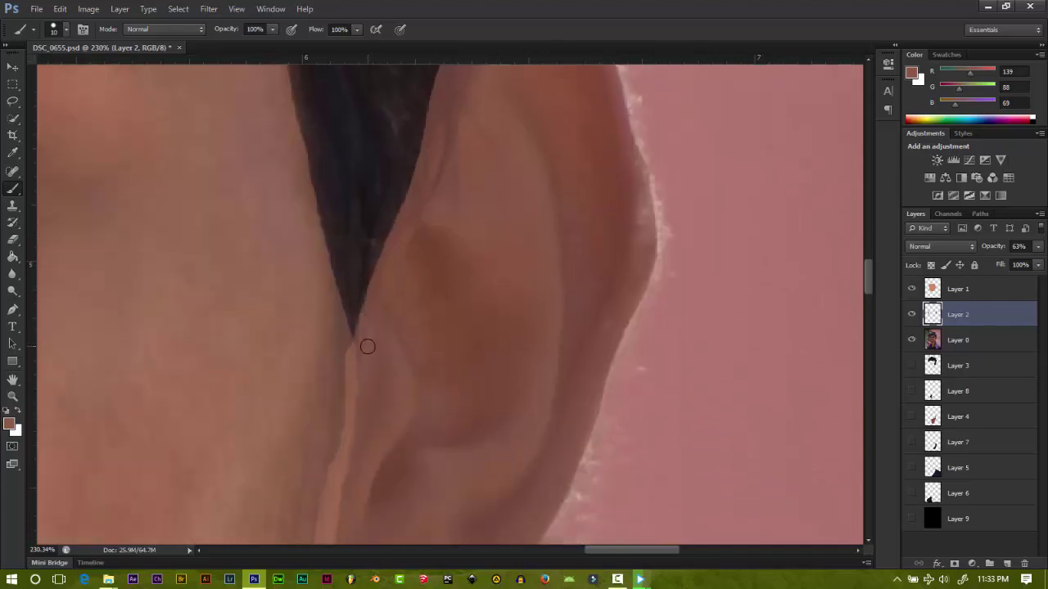
scroll(491, 319, "up", 3)
scroll(602, 315, "down", 8)
scroll(458, 369, "down", 1)
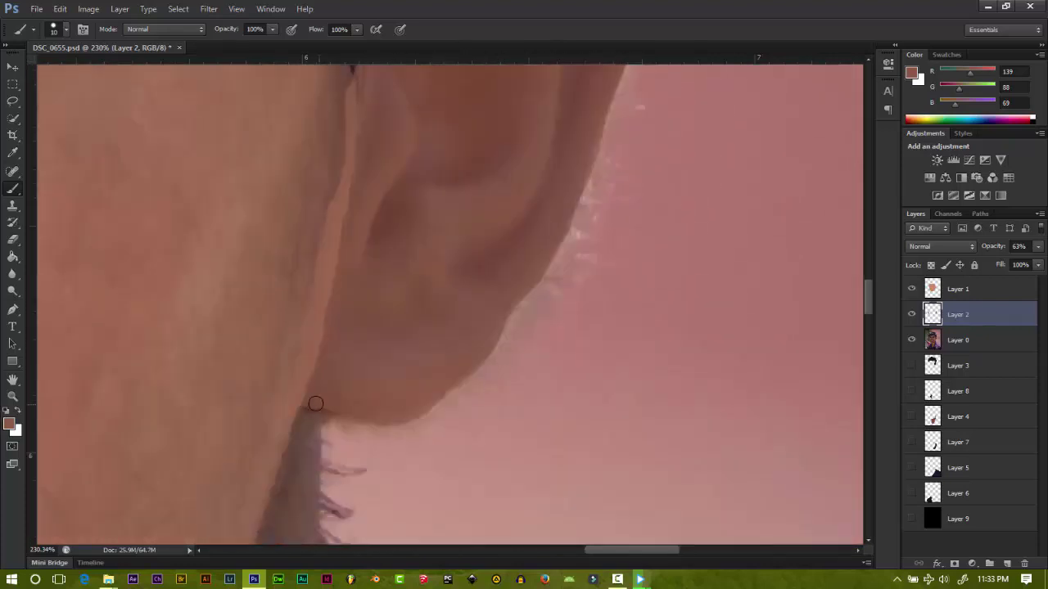
scroll(405, 410, "down", 2)
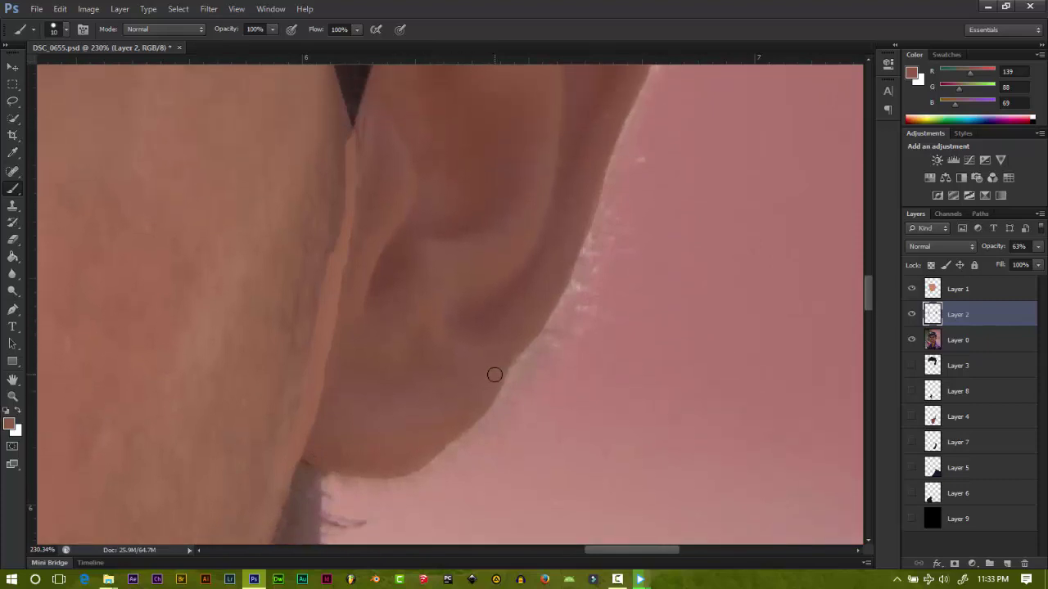
scroll(491, 374, "up", 5)
scroll(501, 272, "up", 2)
scroll(502, 271, "up", 1)
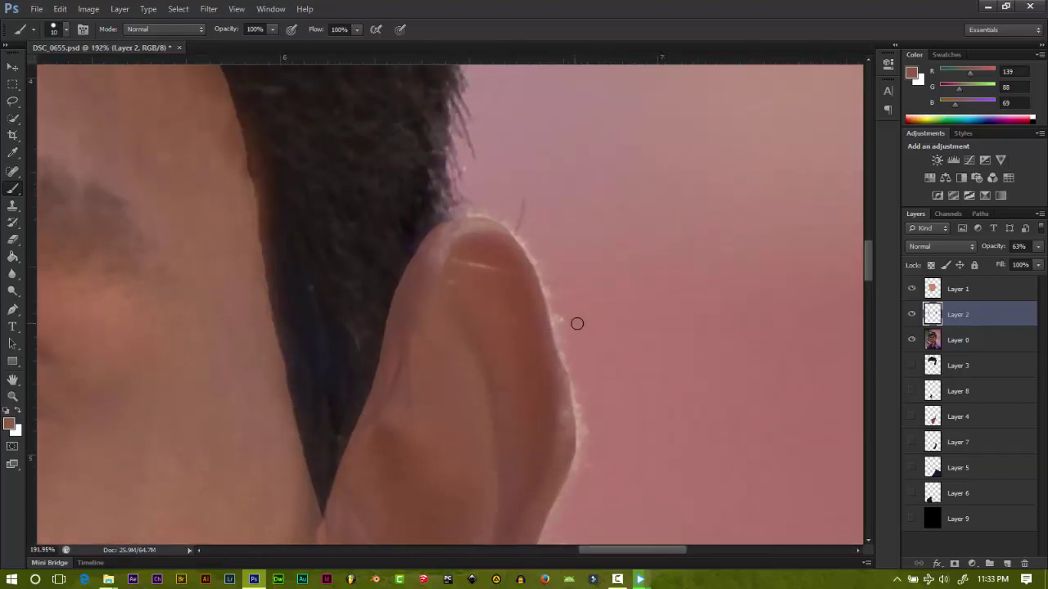
Step: Show Layer 3 above the photo at 61% opacity, below Layers 1 and 2
left_click_drag(958, 365, 957, 332)
left_click(911, 340)
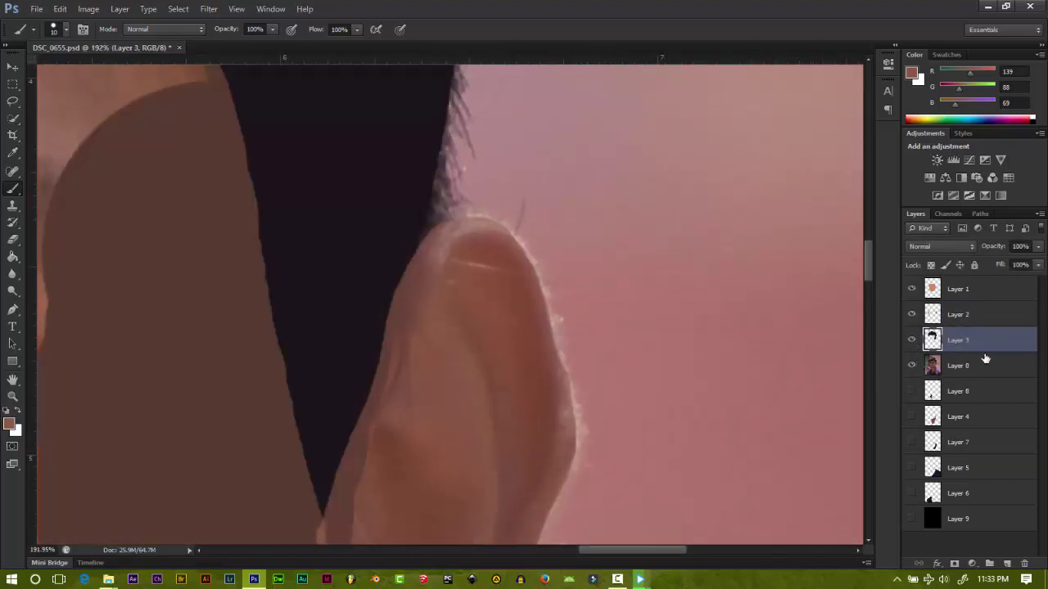
left_click_drag(1038, 247, 1017, 263)
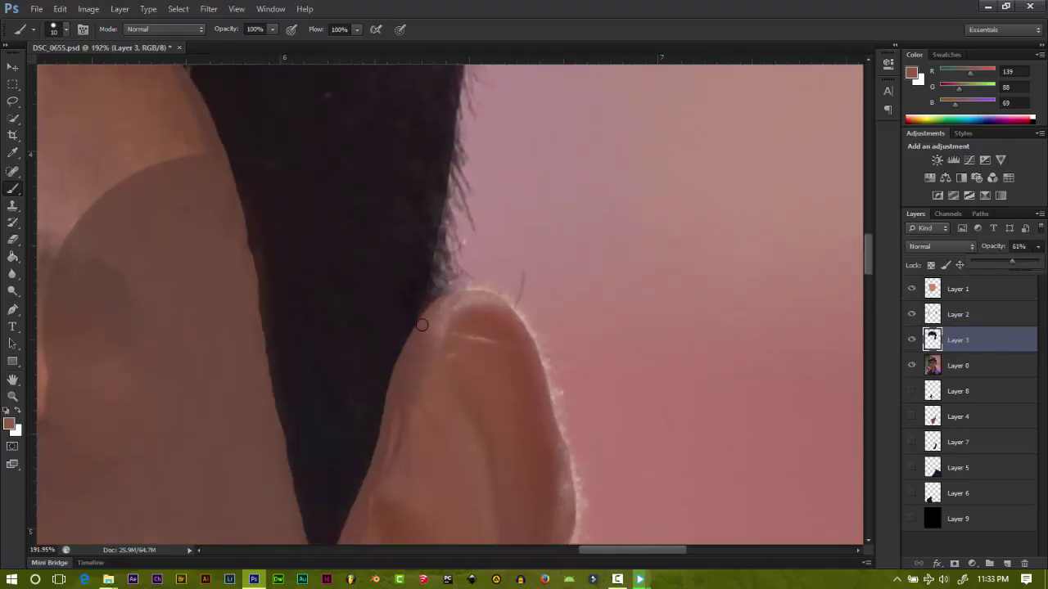
mouse_move(958, 339)
left_mouse_down()
mouse_move(958, 282)
mouse_move(957, 344)
left_mouse_up()
left_click_drag(912, 288, 910, 320)
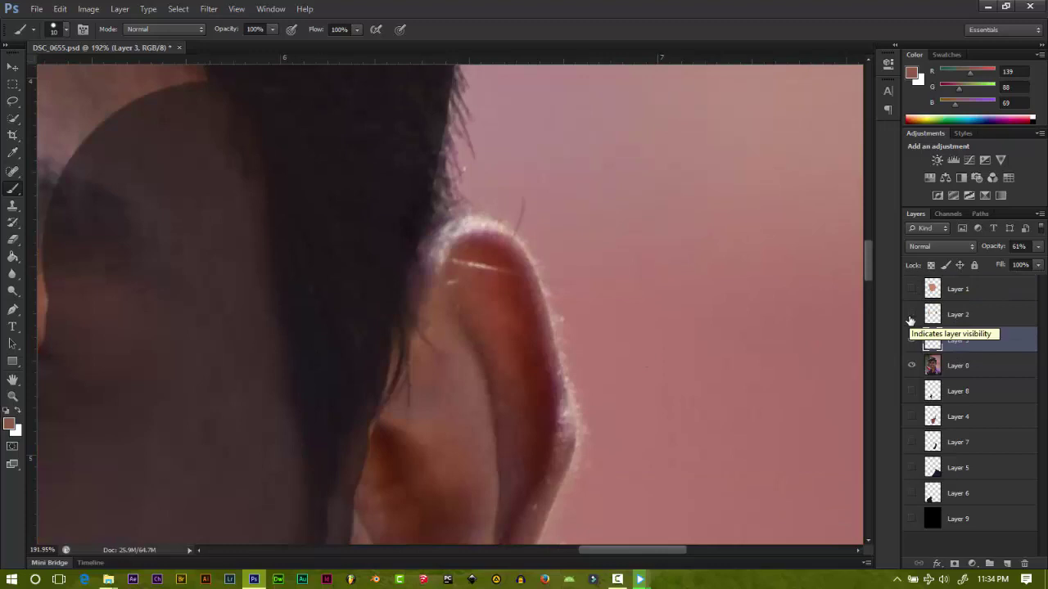
Step: Erase Layer 3's stray dark blob beside the ear with a 95 px eraser
scroll(284, 325, "down", 3)
scroll(284, 325, "down", 2)
key("alt+e")
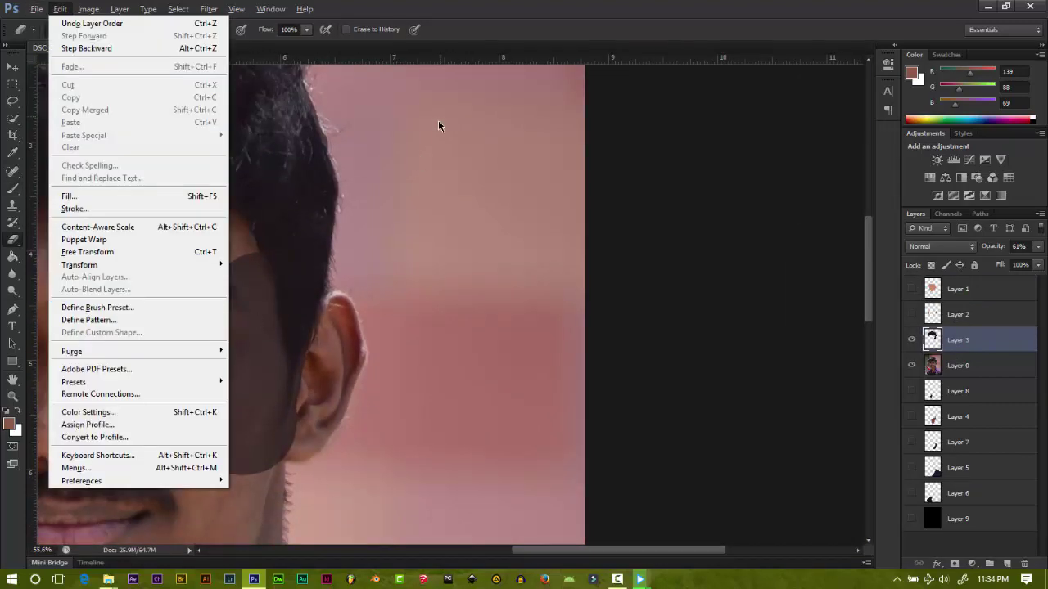
key("Escape")
key("e")
left_click(58, 31)
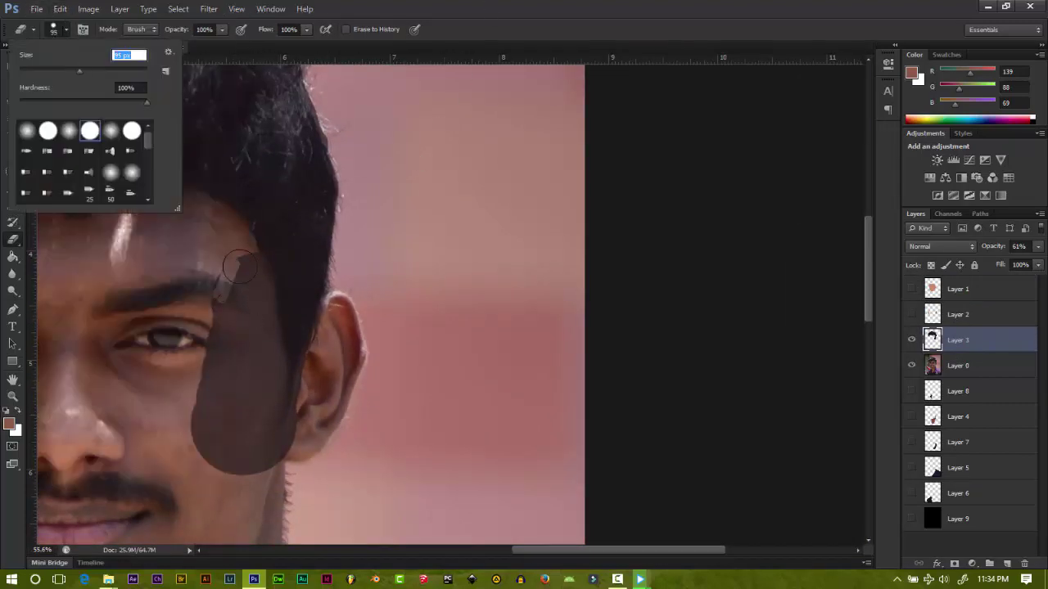
key("Return")
mouse_move(239, 266)
left_mouse_down()
mouse_move(250, 450)
mouse_move(229, 292)
left_mouse_up()
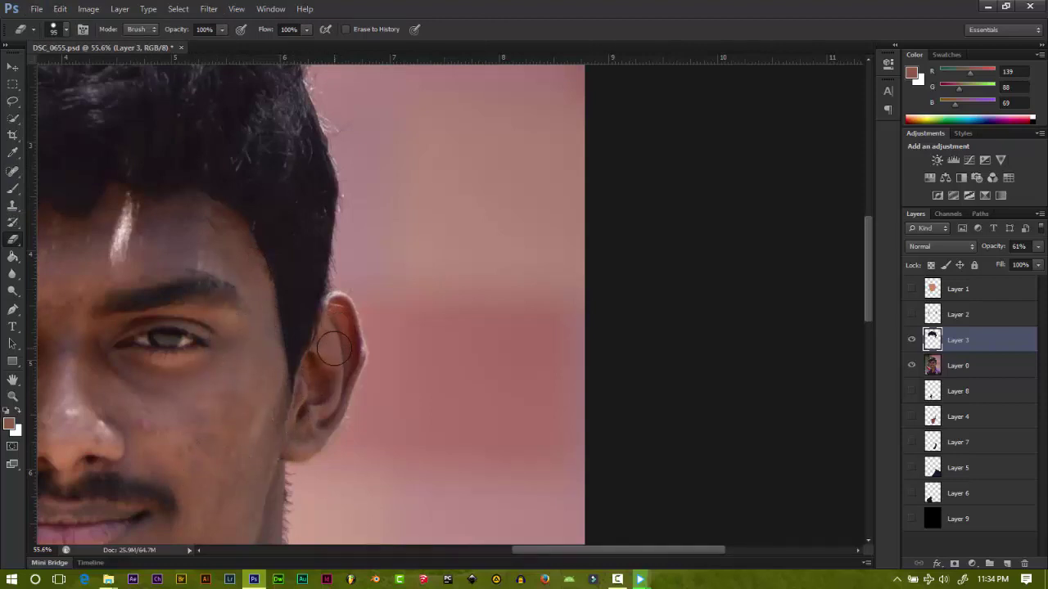
scroll(334, 350, "up", 3)
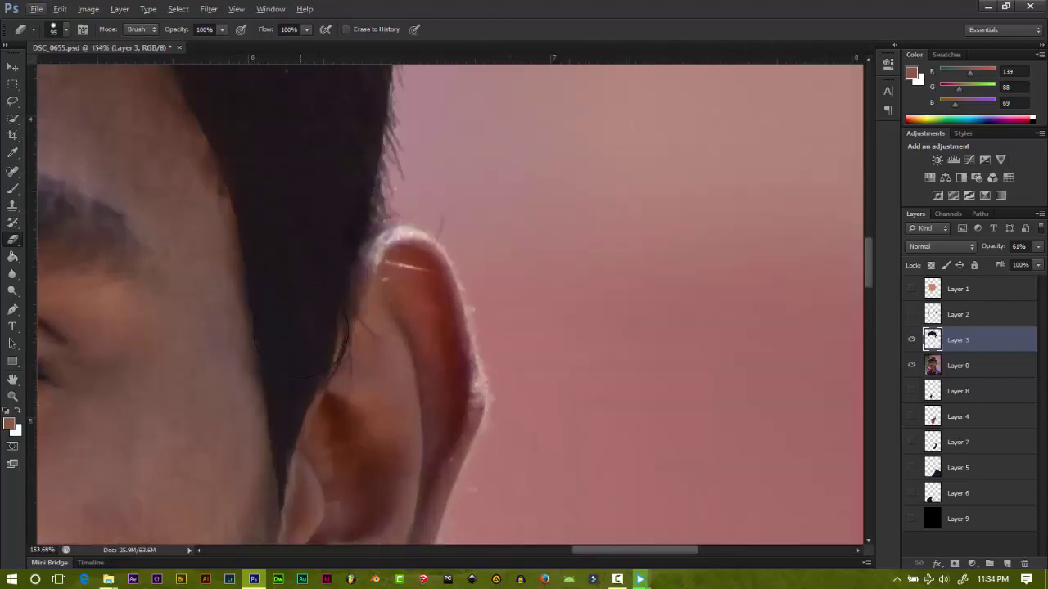
Step: Sample the dark hair colour from the photo with the eyedropper, viewing Layer 3 alone
left_click(13, 154)
left_click(309, 286)
left_click(911, 339, "alt")
left_click(317, 212)
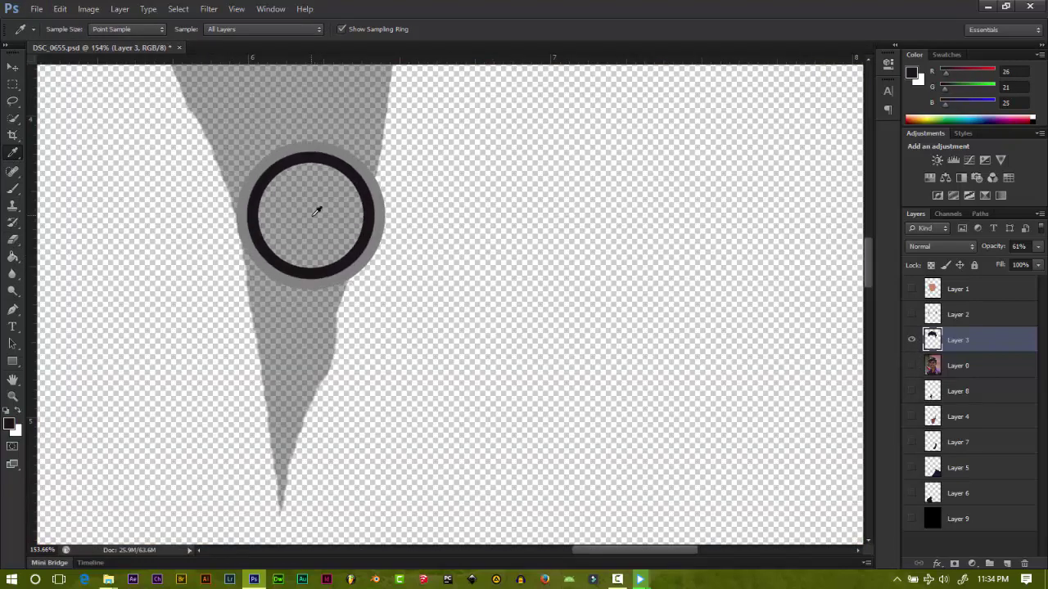
left_click(911, 365)
scroll(284, 465, "down", 3)
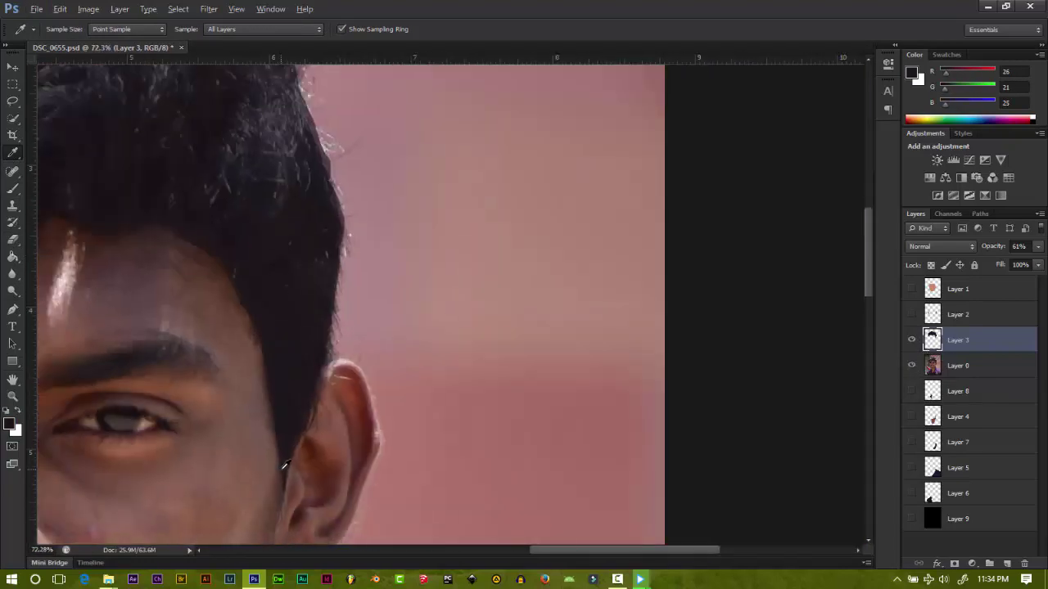
scroll(284, 465, "down", 2)
scroll(303, 479, "up", 4)
scroll(312, 487, "up", 1)
scroll(313, 486, "up", 2)
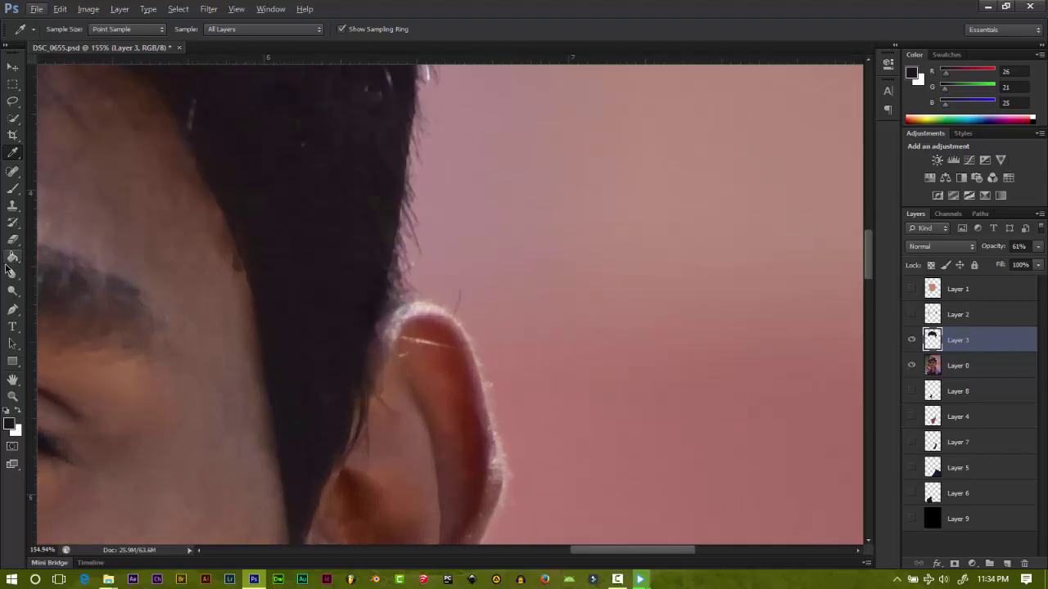
left_click(12, 190)
scroll(384, 227, "up", 2)
scroll(384, 227, "up", 2)
scroll(384, 227, "up", 2)
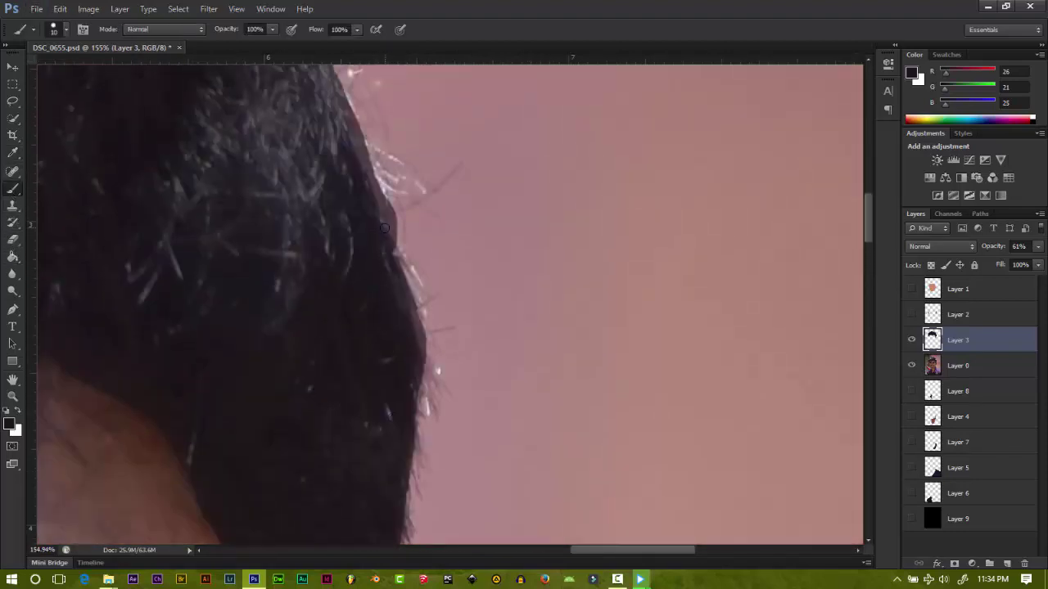
scroll(294, 354, "up", 3)
scroll(550, 369, "left", 2)
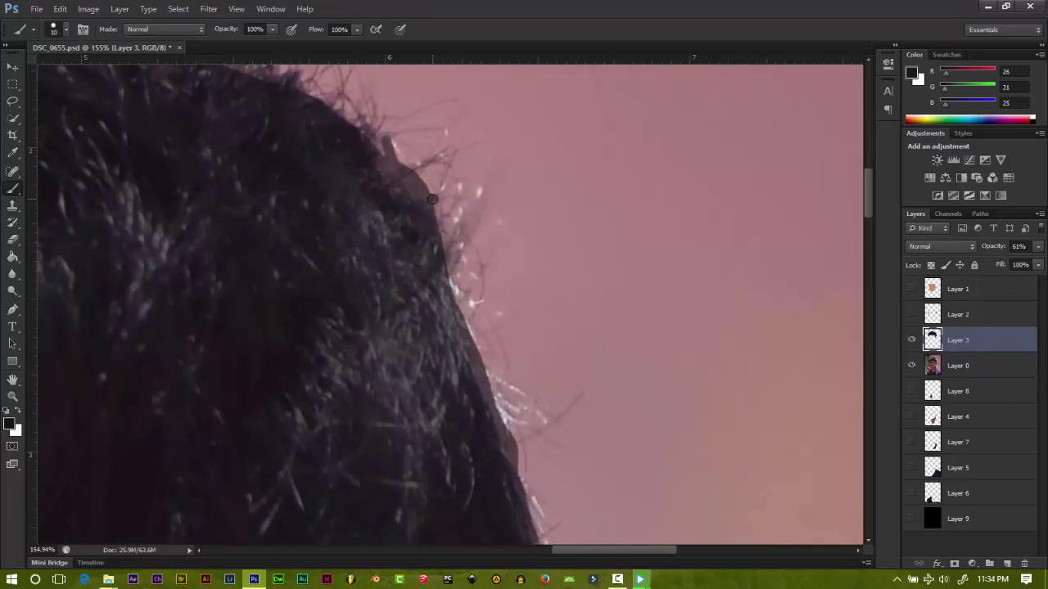
Step: Erase the stray dark paint at the hair edge on Layer 3
key("e")
left_click_drag(433, 129, 510, 272)
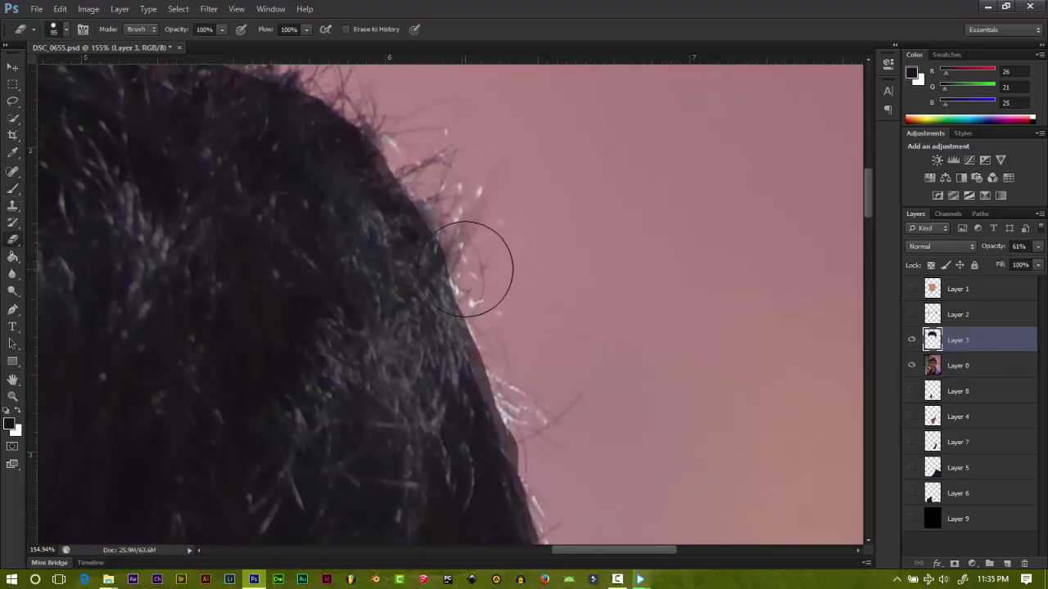
key("b")
scroll(465, 268, "up", 1)
scroll(465, 268, "up", 1)
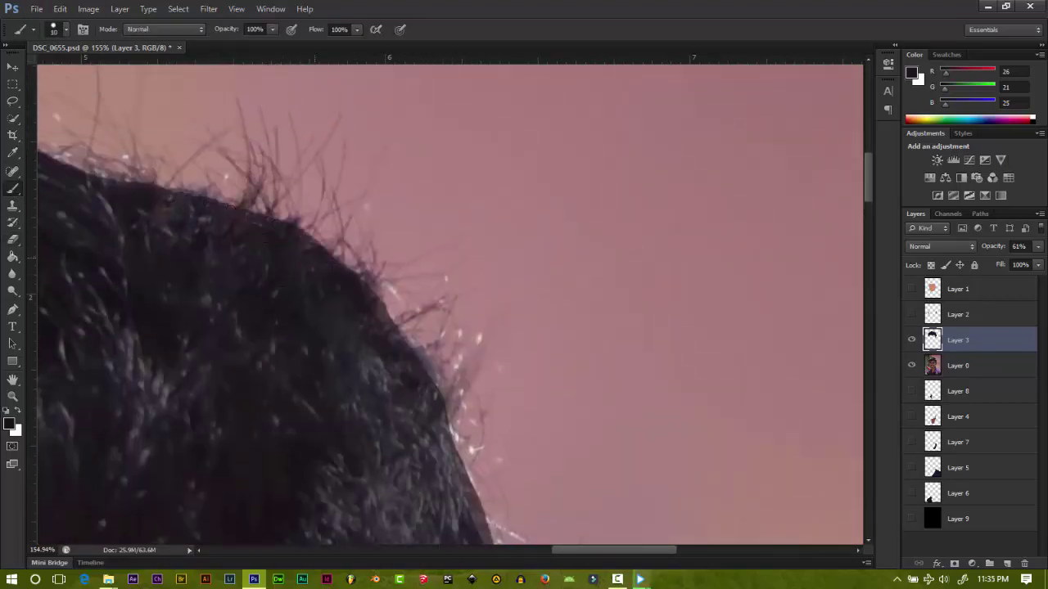
left_click_drag(589, 550, 446, 542)
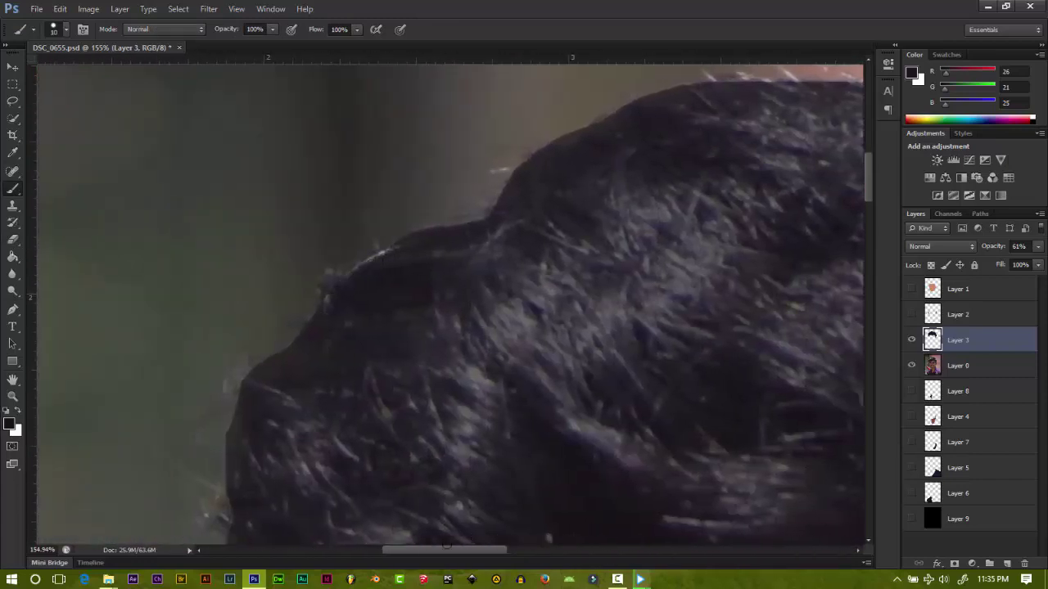
scroll(326, 274, "down", 2)
scroll(228, 220, "down", 1)
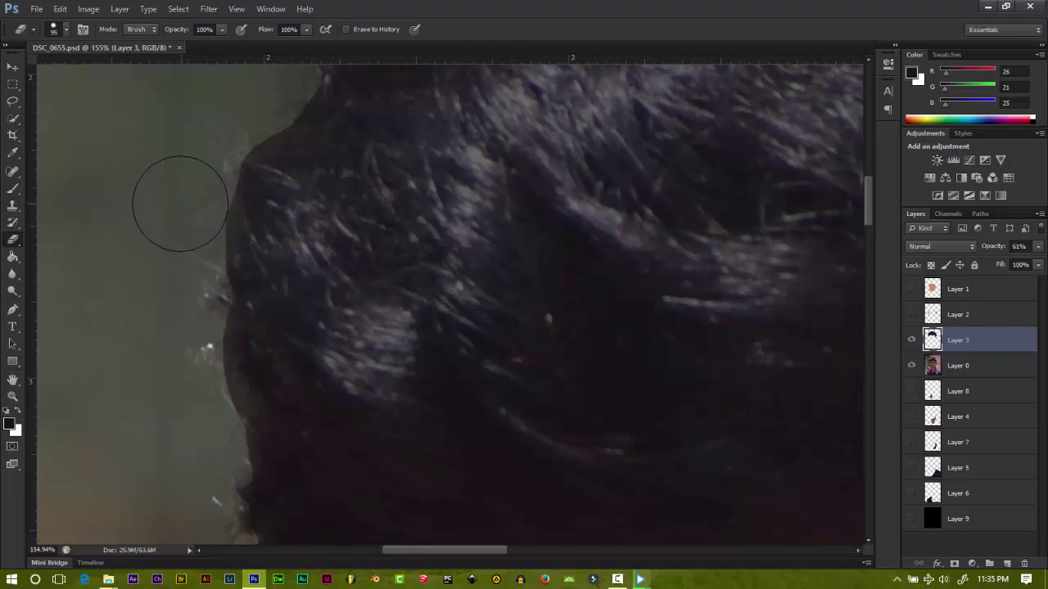
key("b")
scroll(450, 303, "down", 2)
scroll(450, 303, "down", 3)
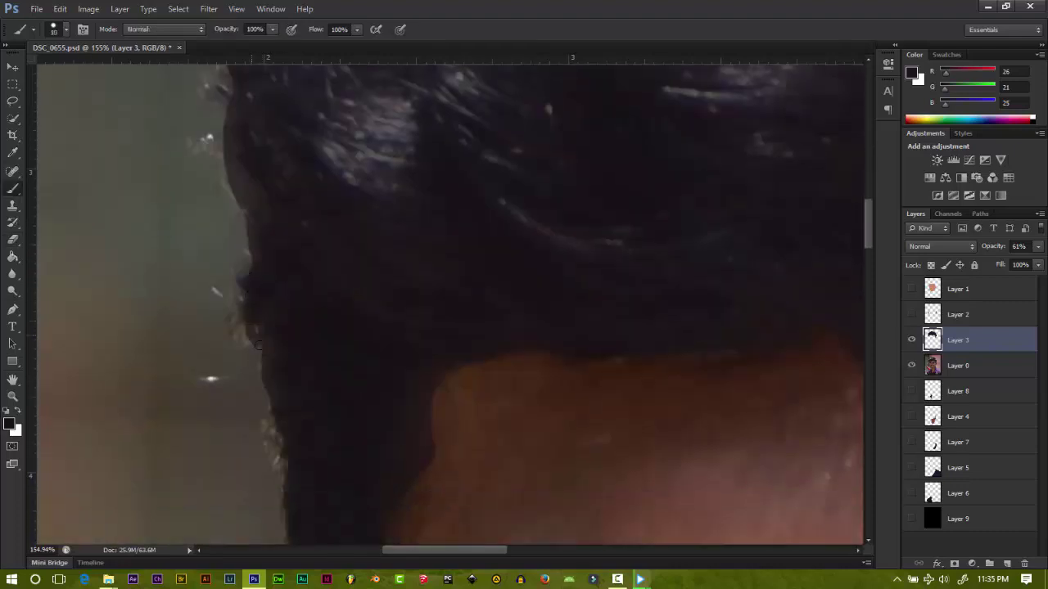
scroll(450, 303, "down", 4)
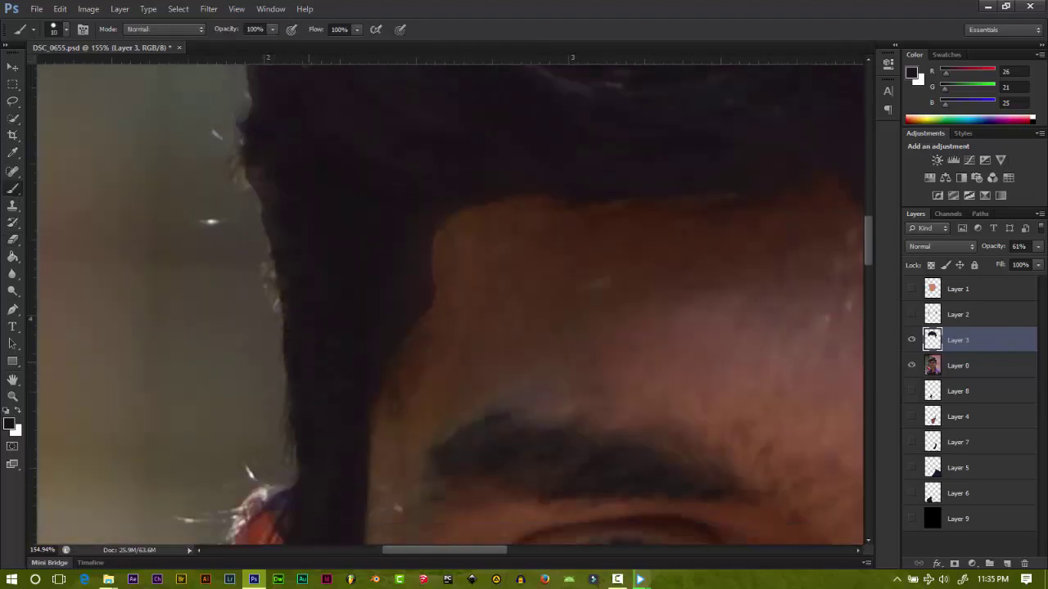
scroll(450, 303, "down", 2)
scroll(450, 303, "down", 2)
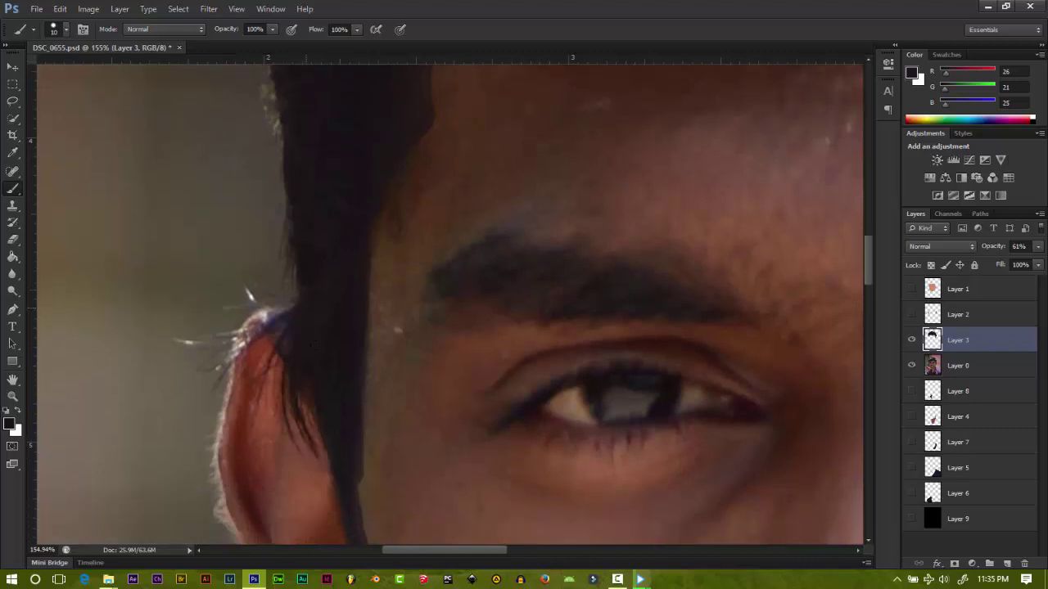
Step: Toggle Layer 3 on and off to compare the hair edge with the photo
left_click(911, 339)
left_click(911, 340)
left_click(911, 340)
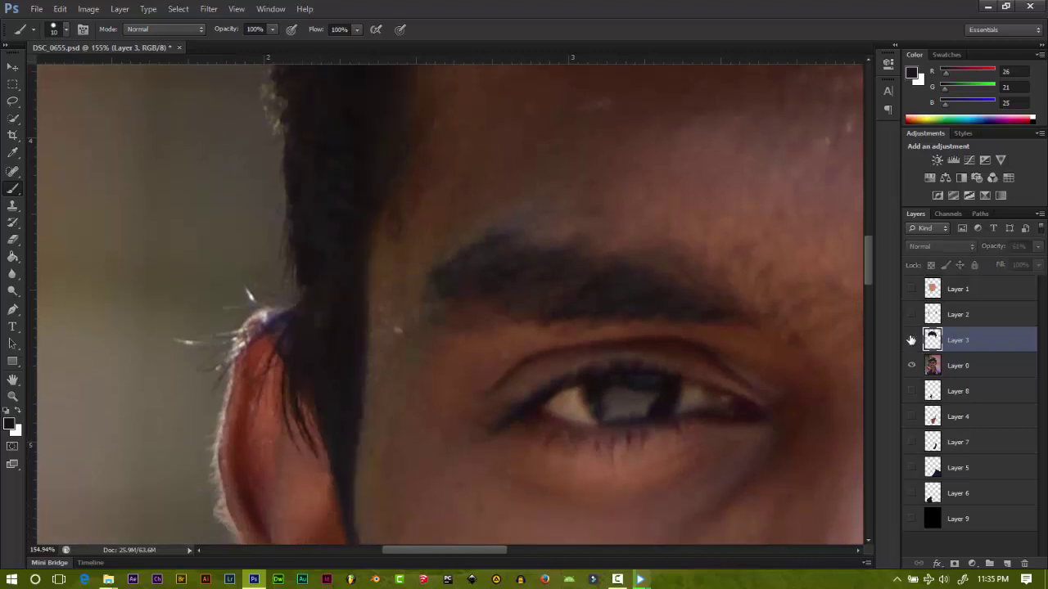
left_click(911, 339)
left_click(911, 340)
left_click(911, 340)
key("e")
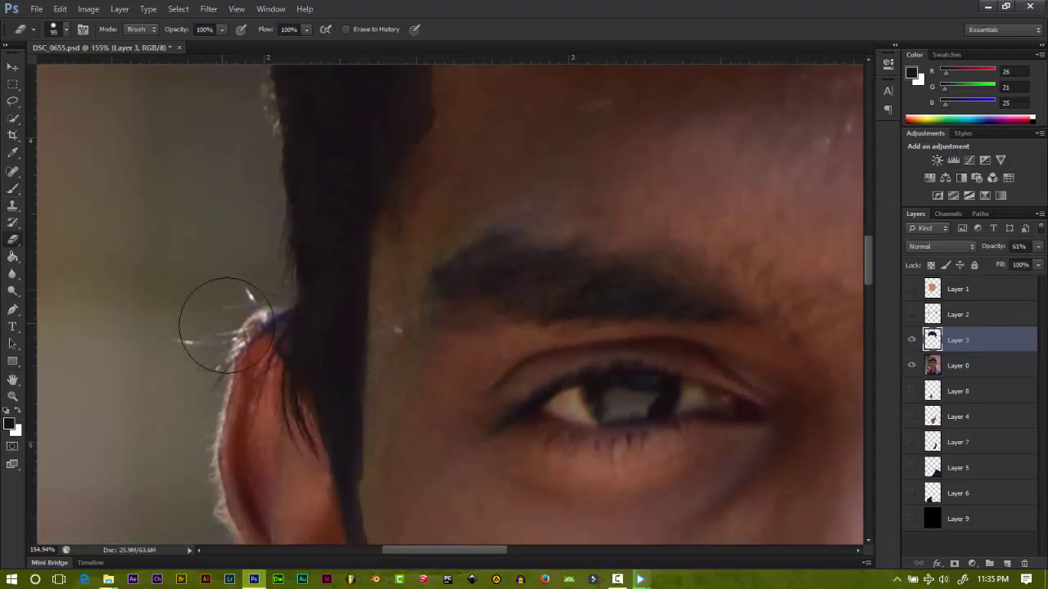
left_click(911, 339)
left_click(910, 340)
scroll(348, 372, "down", 2)
key("b")
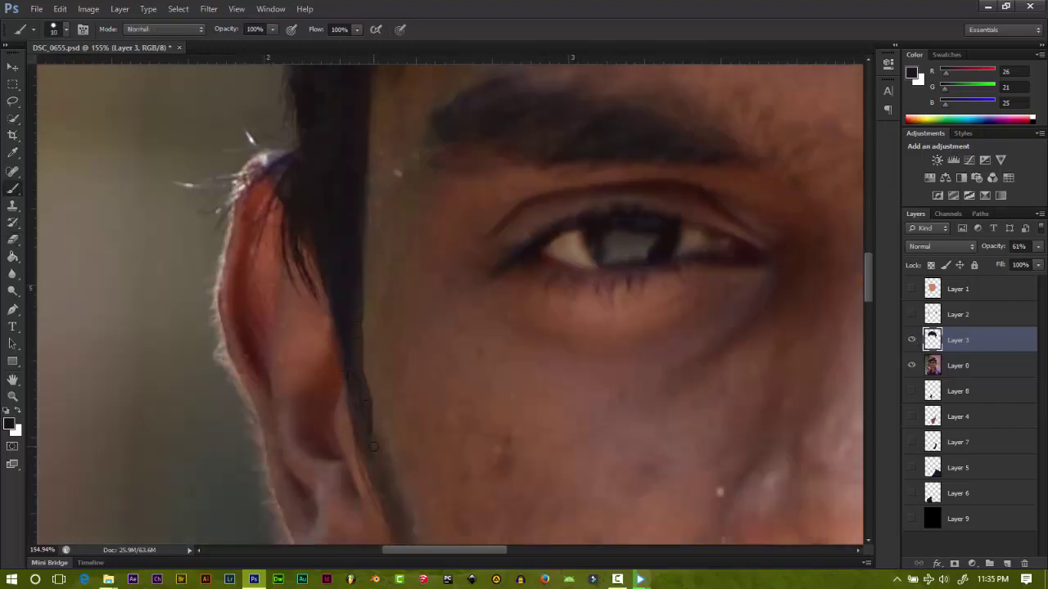
Step: Show Layer 2 and Layer 1 again over the face
left_click(911, 314)
left_click(911, 289)
scroll(533, 363, "down", 2)
Step: Move neck fill Layer 4 above photo Layer 0 and set its opacity to 68%
scroll(534, 358, "down", 3)
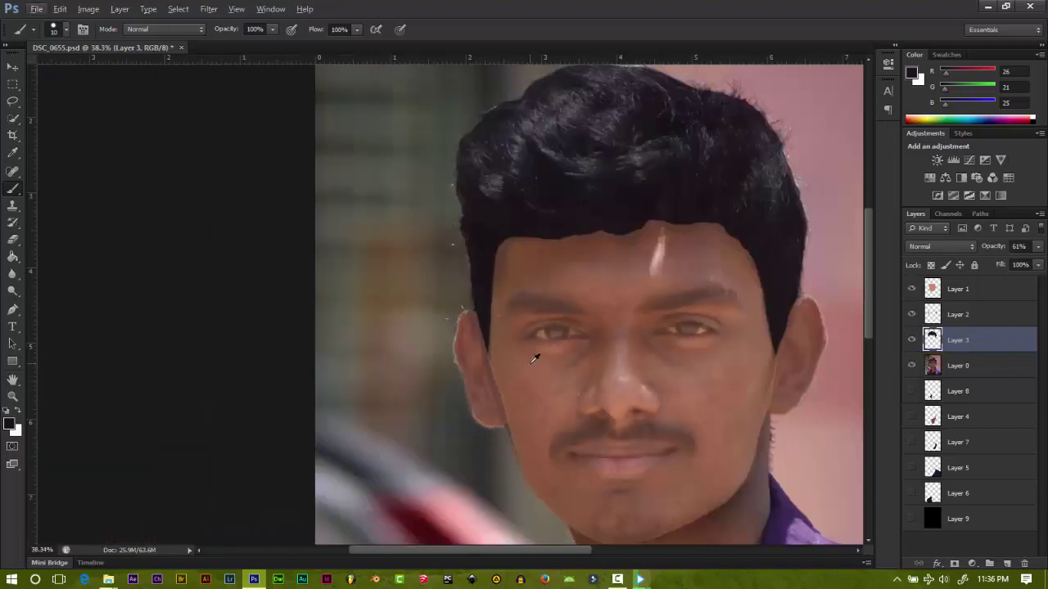
scroll(734, 456, "down", 3)
scroll(712, 462, "down", 2)
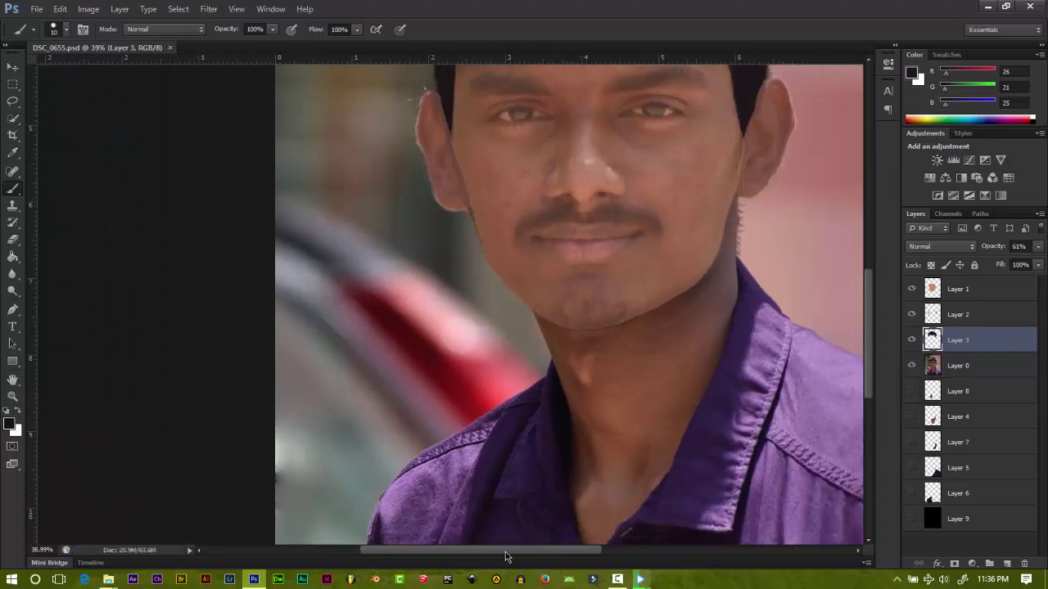
left_click_drag(495, 550, 547, 550)
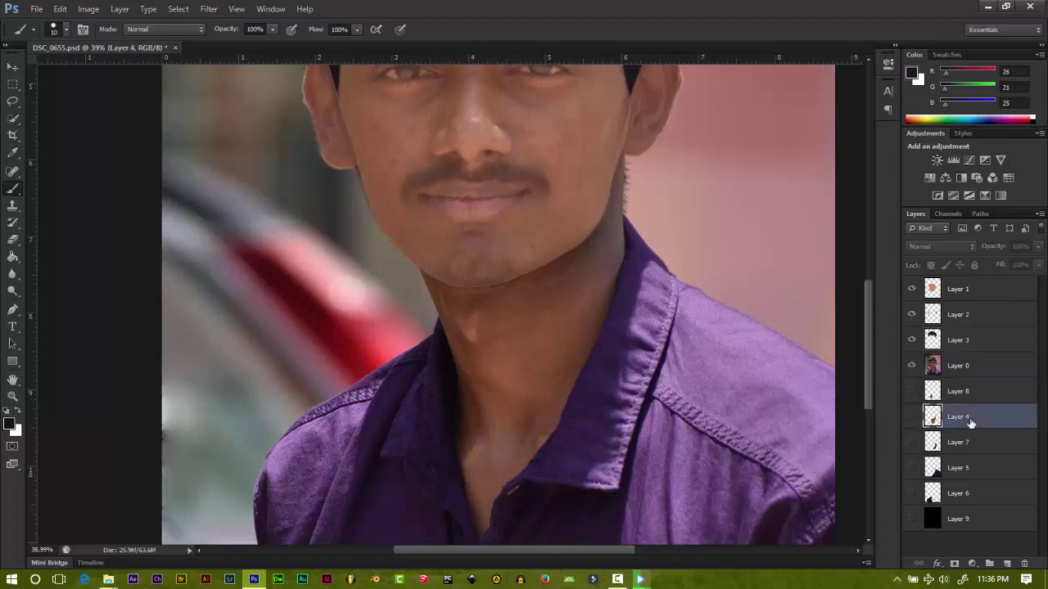
left_click_drag(941, 416, 941, 365)
left_click(912, 365)
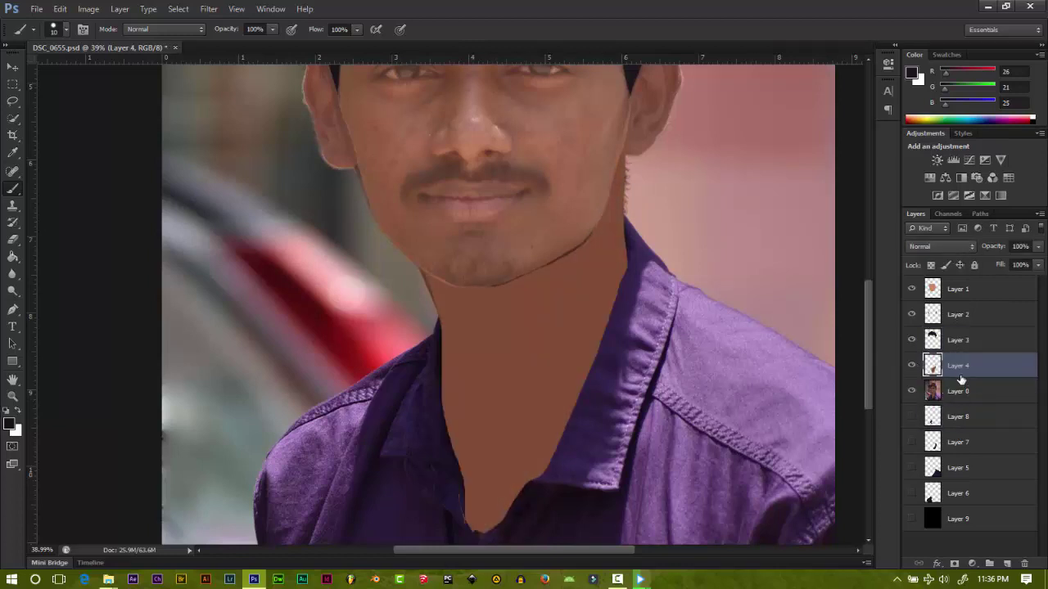
left_click_drag(1038, 246, 1014, 263)
Step: Briefly hide Layers 1 and 3, then show Layer 1 again and zoom in on the chin
left_click_drag(911, 337, 912, 288)
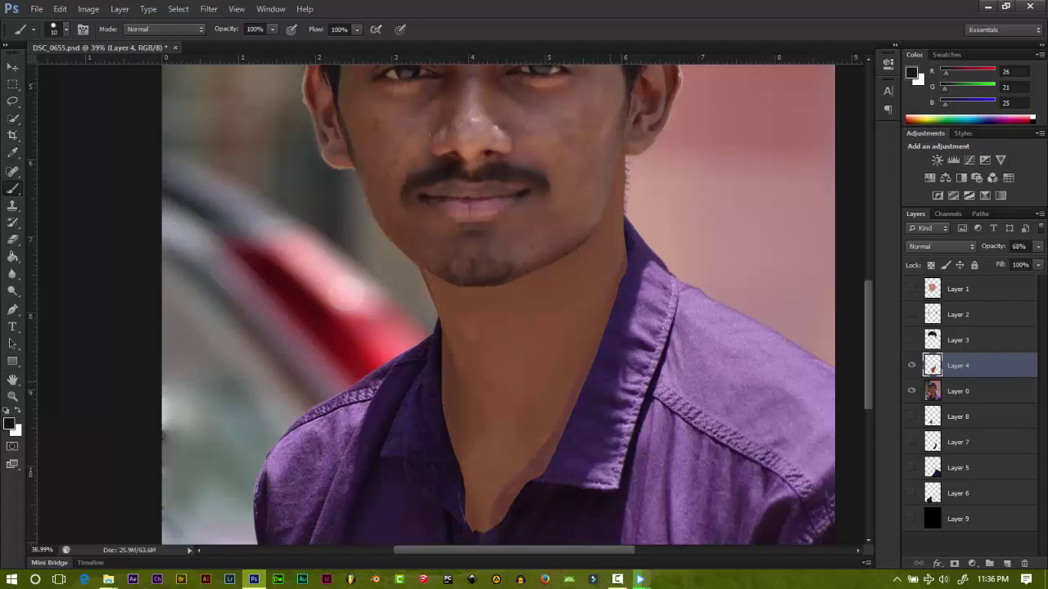
scroll(590, 306, "up", 3)
left_click(910, 289)
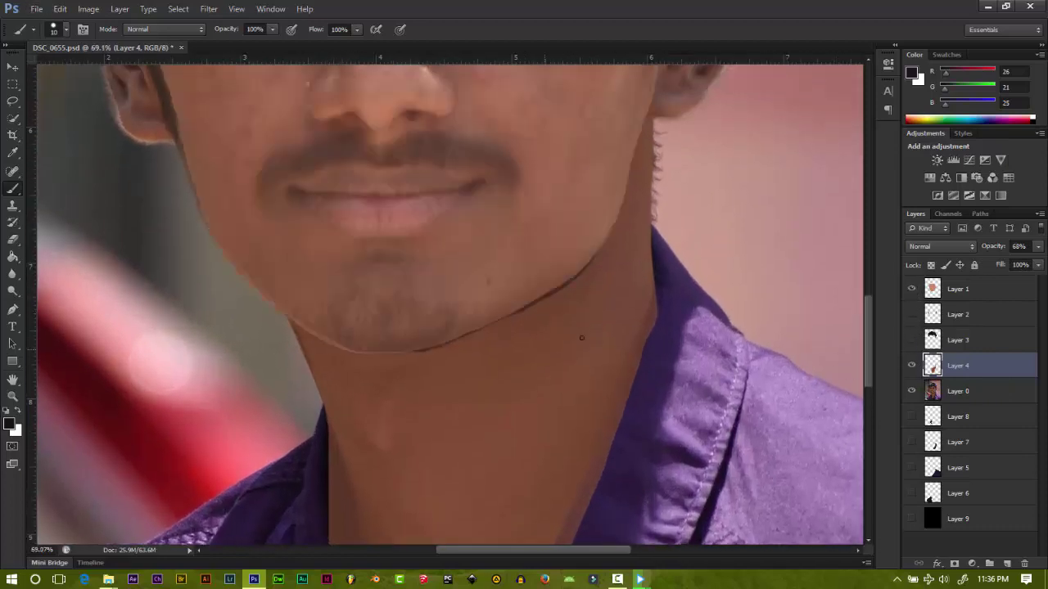
scroll(505, 378, "up", 2)
scroll(505, 378, "up", 2)
Step: Sample the brown neck colour and paint skin tone along the jawline, undoing the last stroke
left_click(912, 391)
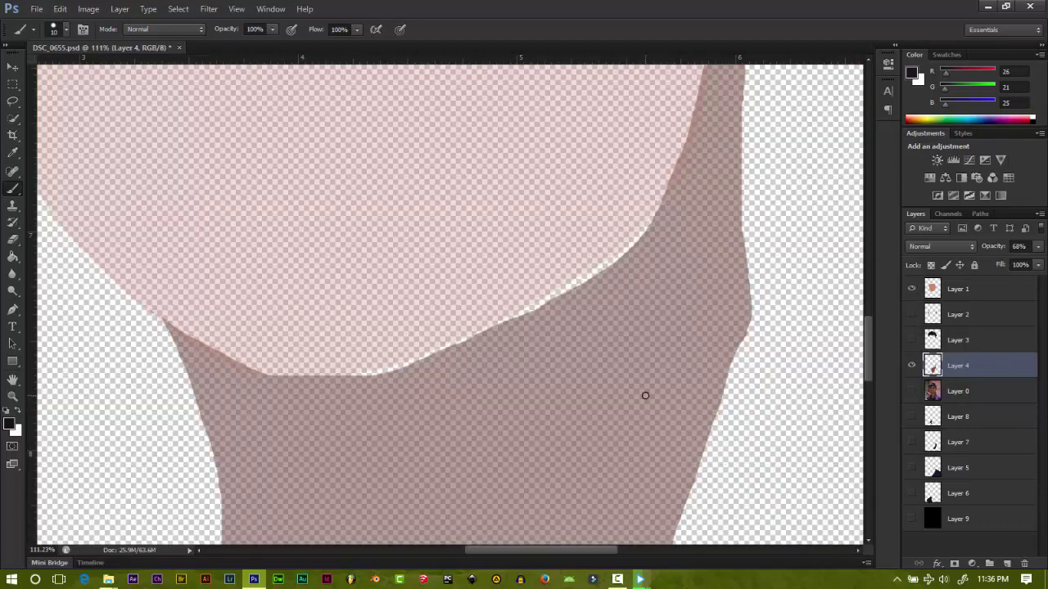
left_click(610, 376, "alt")
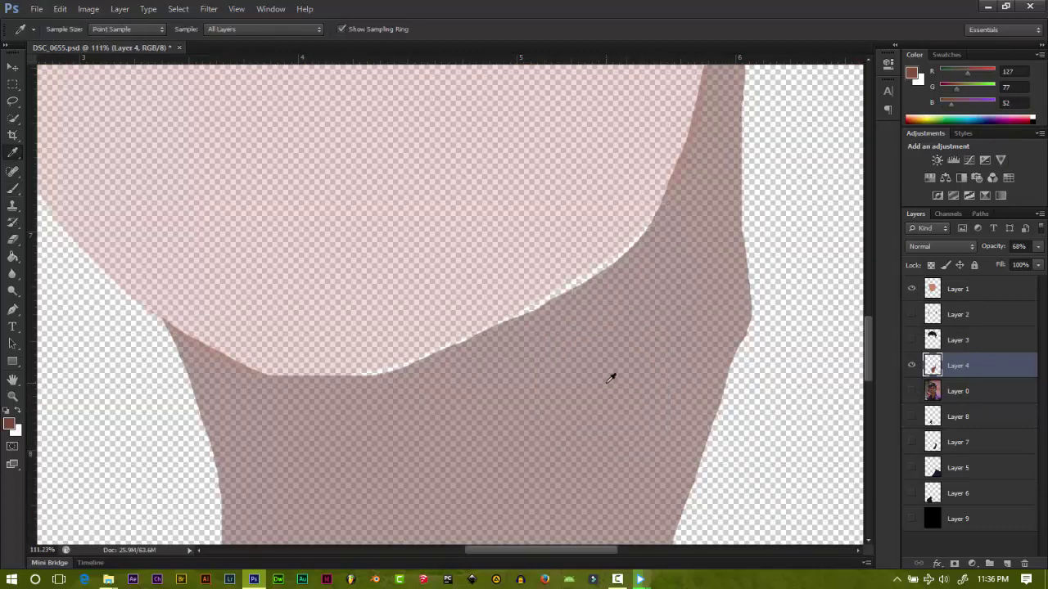
left_click(912, 391)
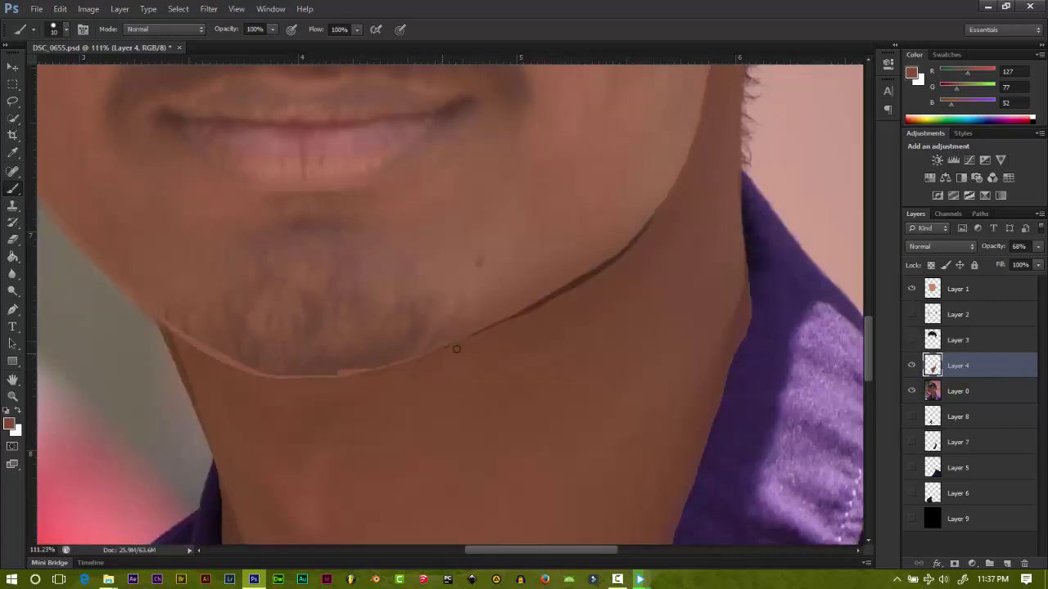
mouse_move(456, 348)
left_mouse_down()
mouse_move(584, 281)
mouse_move(667, 210)
left_mouse_up()
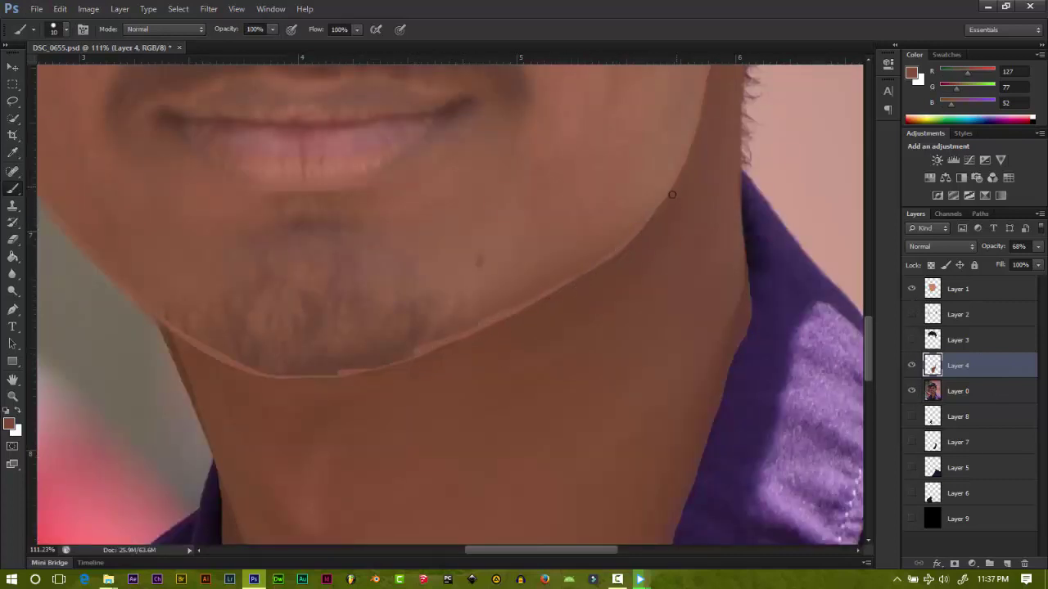
left_click_drag(269, 377, 438, 356)
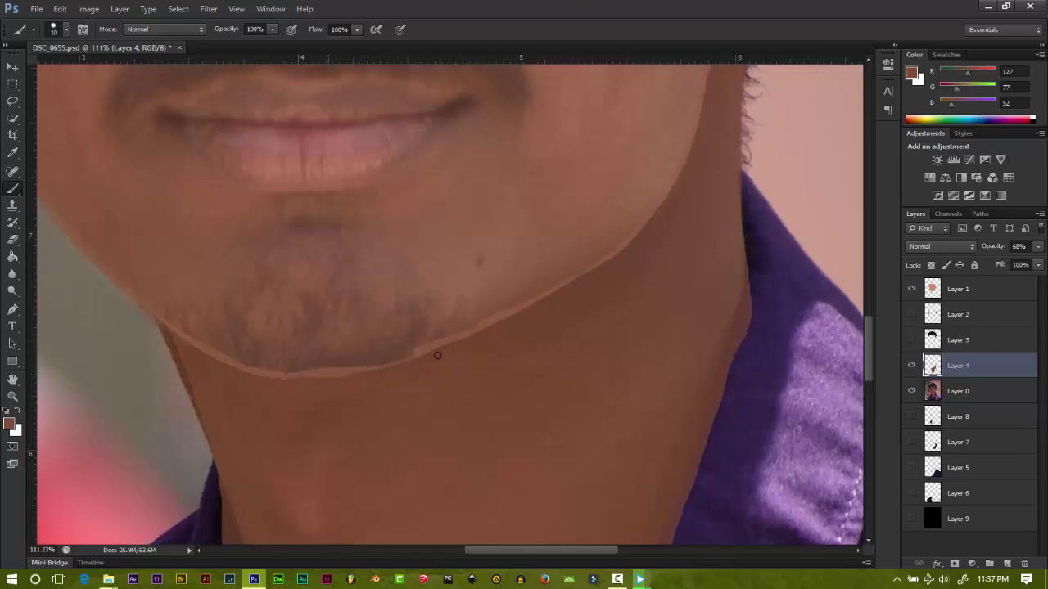
key("ctrl+z")
key("ctrl+y")
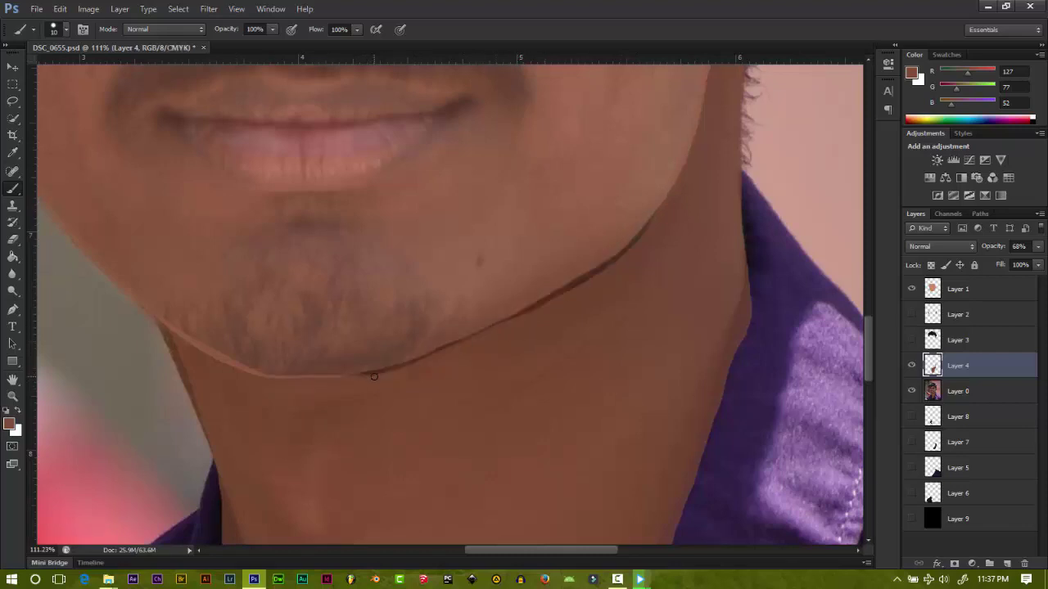
Step: Set the brush size to 27 and paint skin tone over the dark jaw edge
left_click(52, 33)
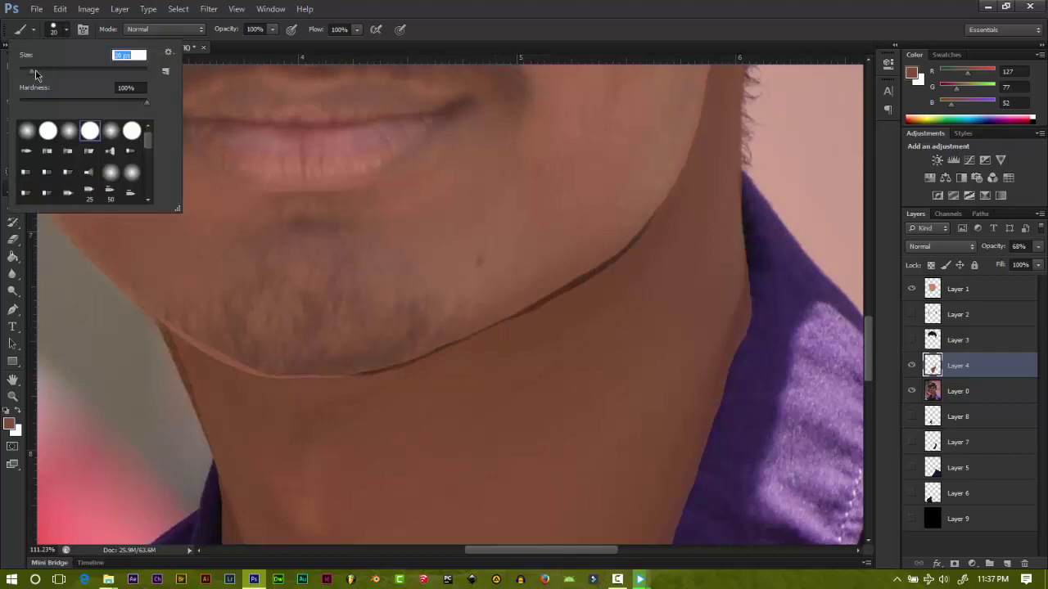
left_click(355, 381)
left_click_drag(341, 391, 456, 355)
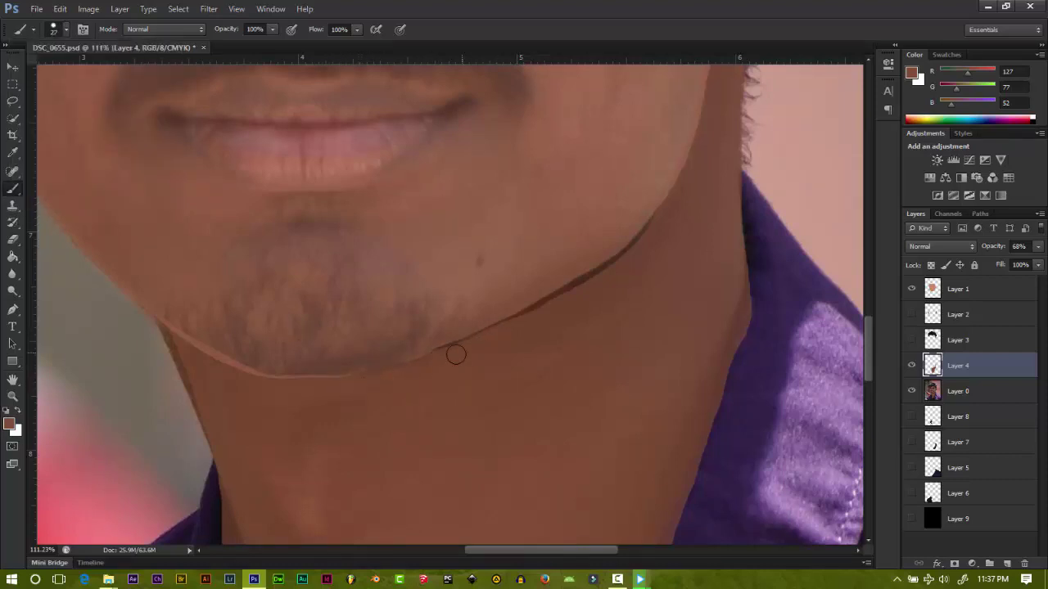
left_click_drag(385, 384, 565, 306)
mouse_move(473, 346)
left_mouse_down()
mouse_move(587, 284)
mouse_move(671, 209)
left_mouse_up()
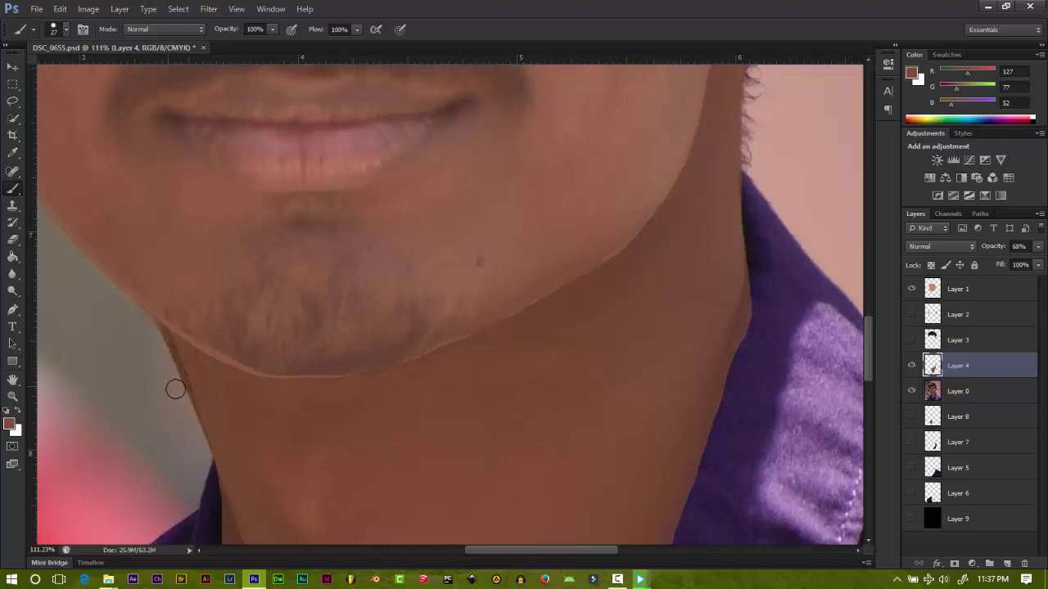
scroll(175, 389, "up", 2)
scroll(191, 328, "up", 1)
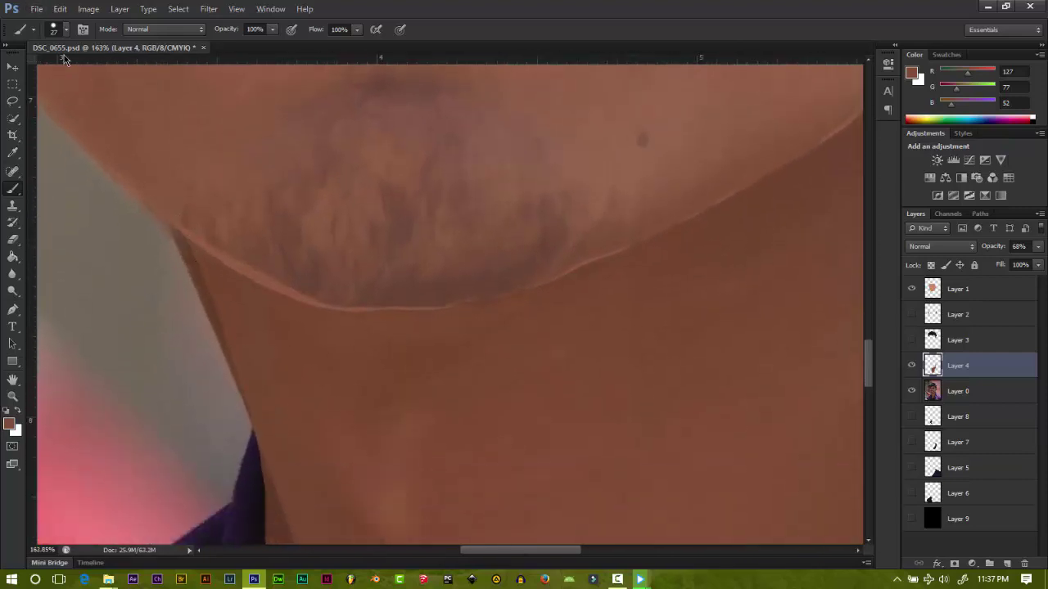
Step: Shrink the brush to 17, paint the left jaw edge, and erase a thin light stroke
left_click(66, 29)
key("bracketleft")
left_click(176, 233)
left_click_drag(196, 262, 251, 400)
scroll(285, 456, "down", 2)
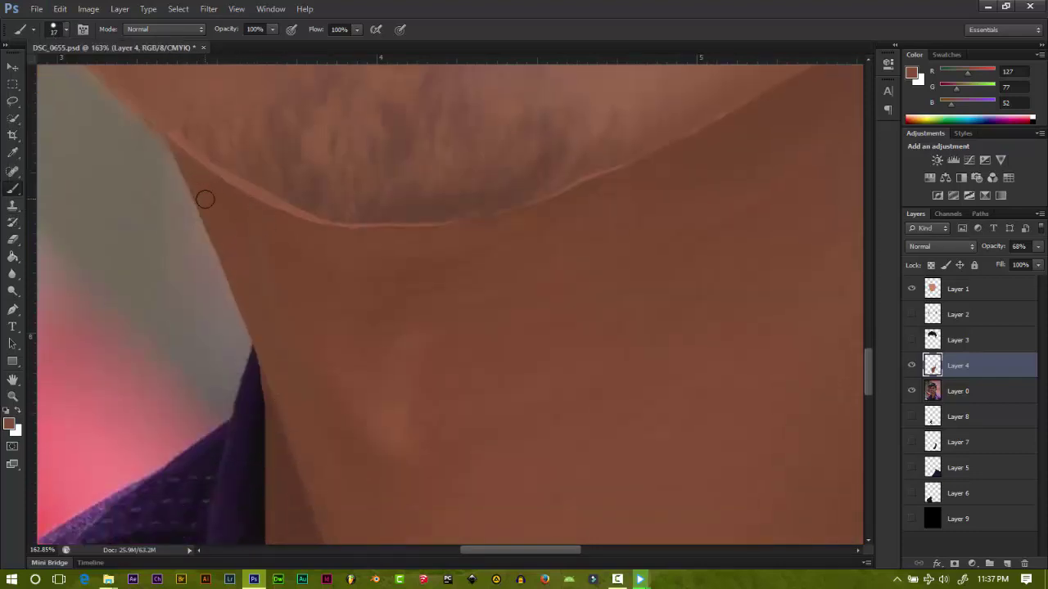
scroll(213, 213, "down", 3)
scroll(245, 237, "down", 2)
scroll(292, 251, "up", 2)
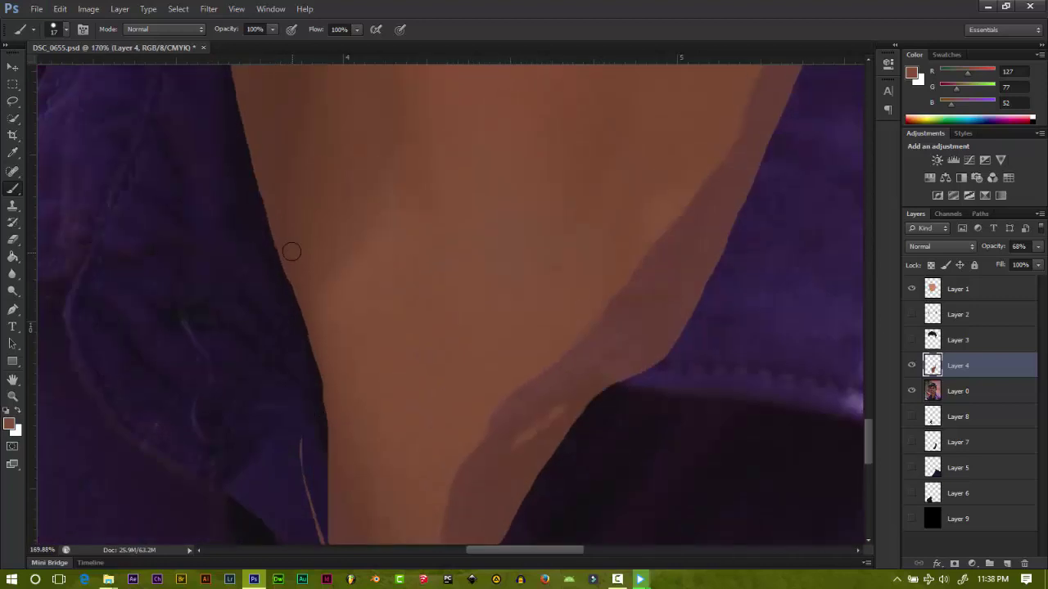
scroll(348, 409, "down", 3)
key("e")
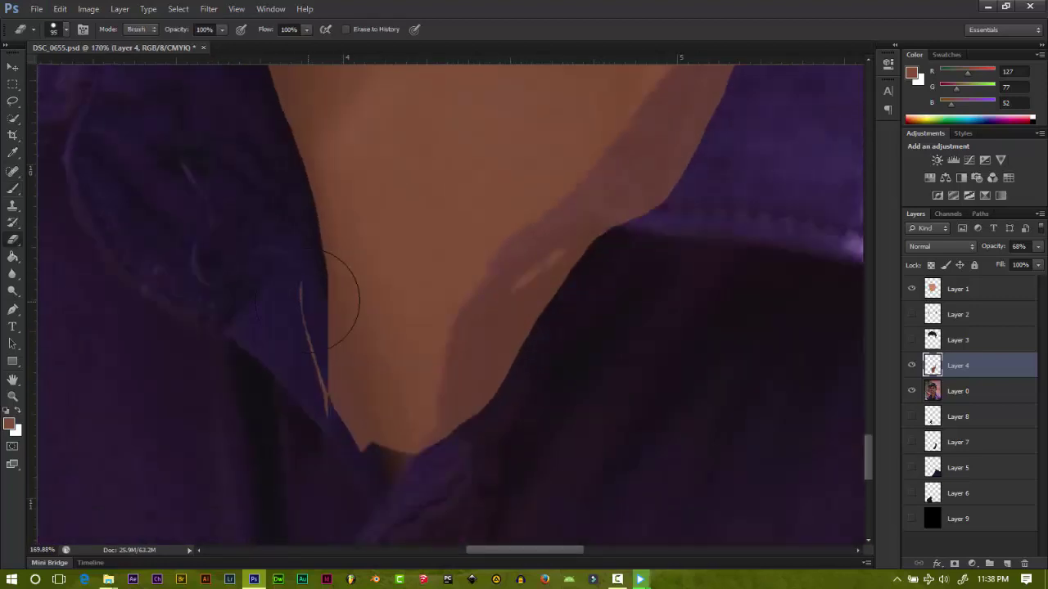
mouse_move(301, 285)
left_mouse_down()
mouse_move(326, 405)
mouse_move(352, 429)
mouse_move(334, 309)
left_mouse_up()
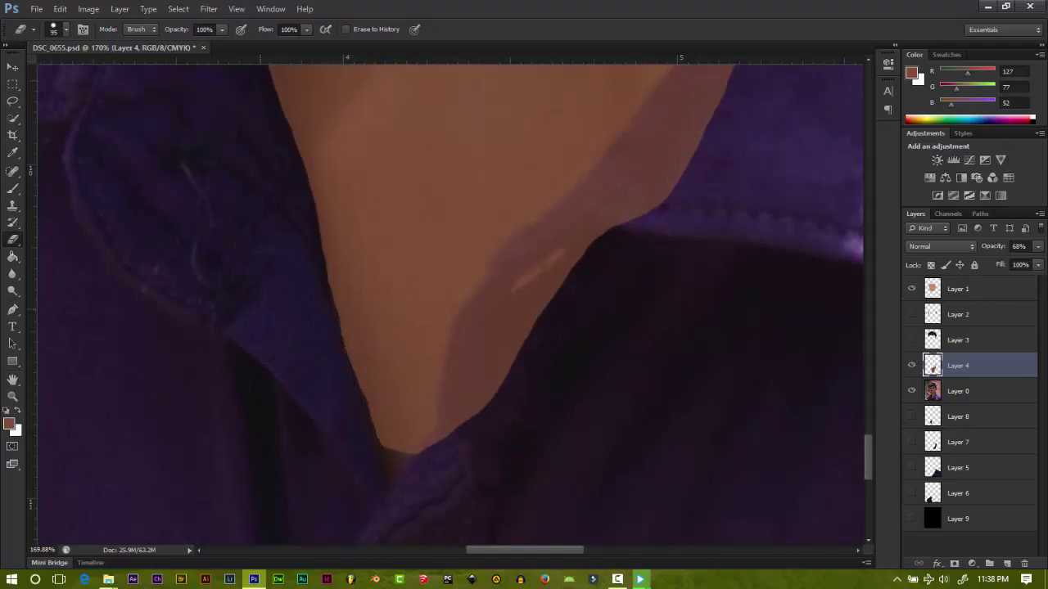
Step: Set the eraser size to 69 and extend skin paint down to the neck's V tip
left_click(65, 28)
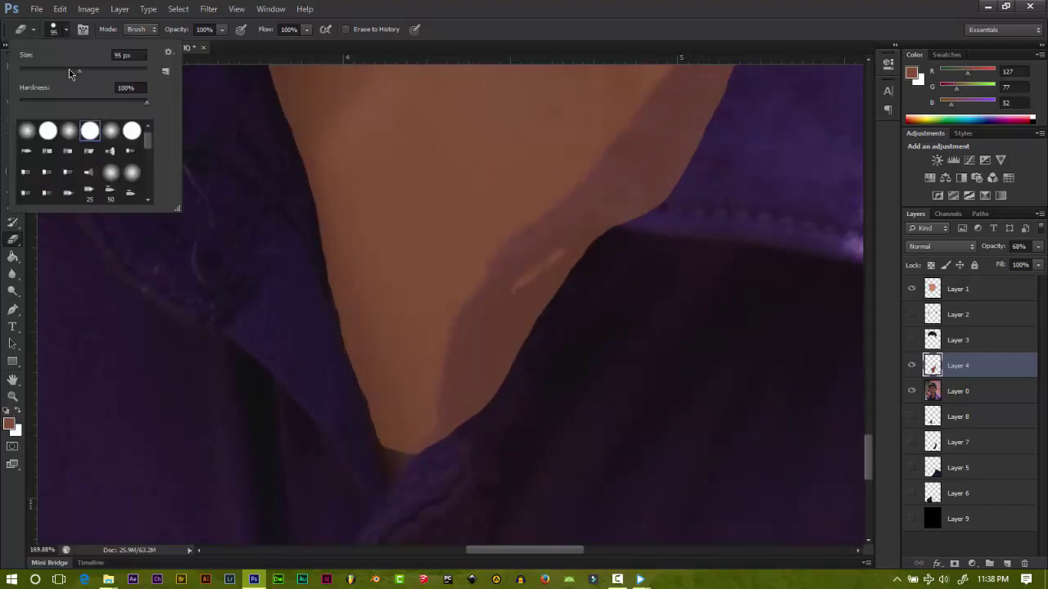
left_click_drag(143, 54, 123, 55)
key("Return")
key("b")
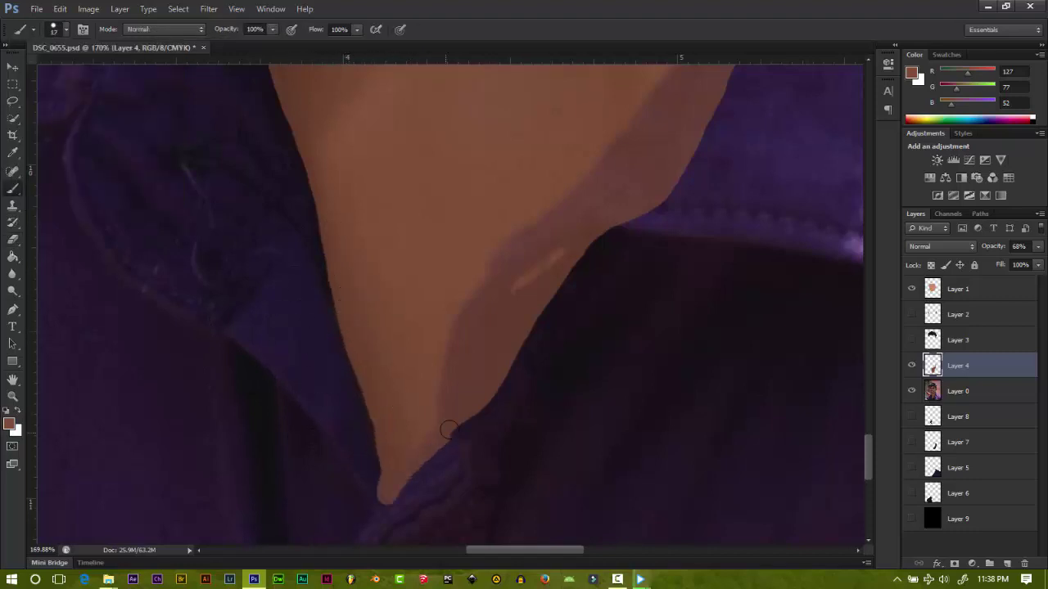
left_click_drag(391, 478, 479, 378)
Step: Erase skin paint overlapping the collar at the V and along the collar edge
key("e")
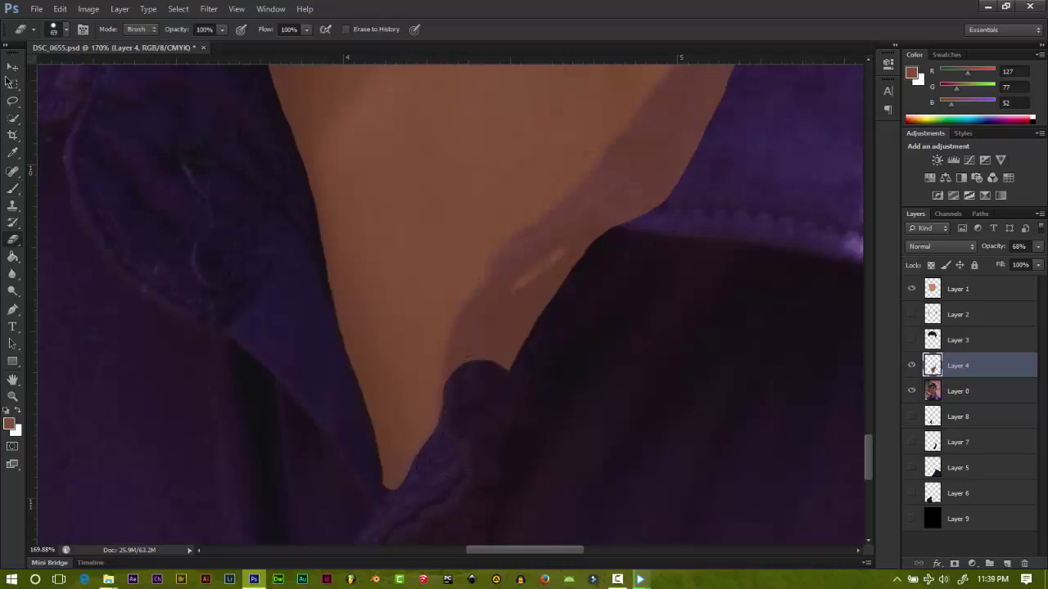
left_click(65, 29)
mouse_move(439, 421)
left_mouse_down()
mouse_move(452, 385)
mouse_move(563, 270)
left_mouse_up()
left_click_drag(458, 344, 564, 221)
left_click_drag(499, 253, 577, 217)
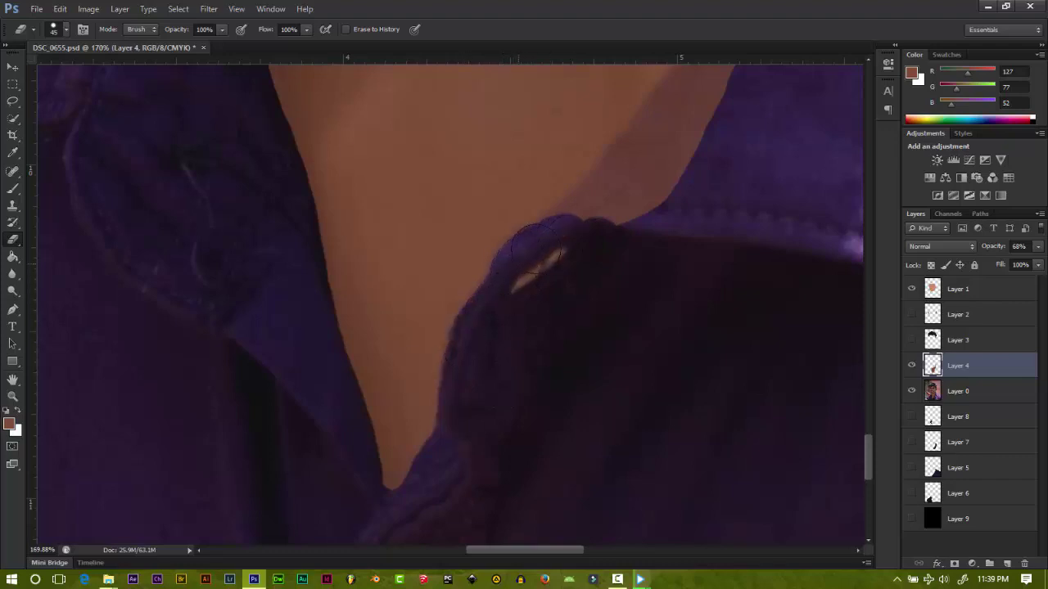
scroll(524, 327, "up", 2)
scroll(573, 327, "up", 2)
mouse_move(532, 376)
left_mouse_down()
mouse_move(679, 282)
mouse_move(631, 295)
mouse_move(720, 242)
left_mouse_up()
scroll(690, 315, "up", 2)
left_click_drag(602, 389, 757, 237)
left_click_drag(679, 291, 782, 181)
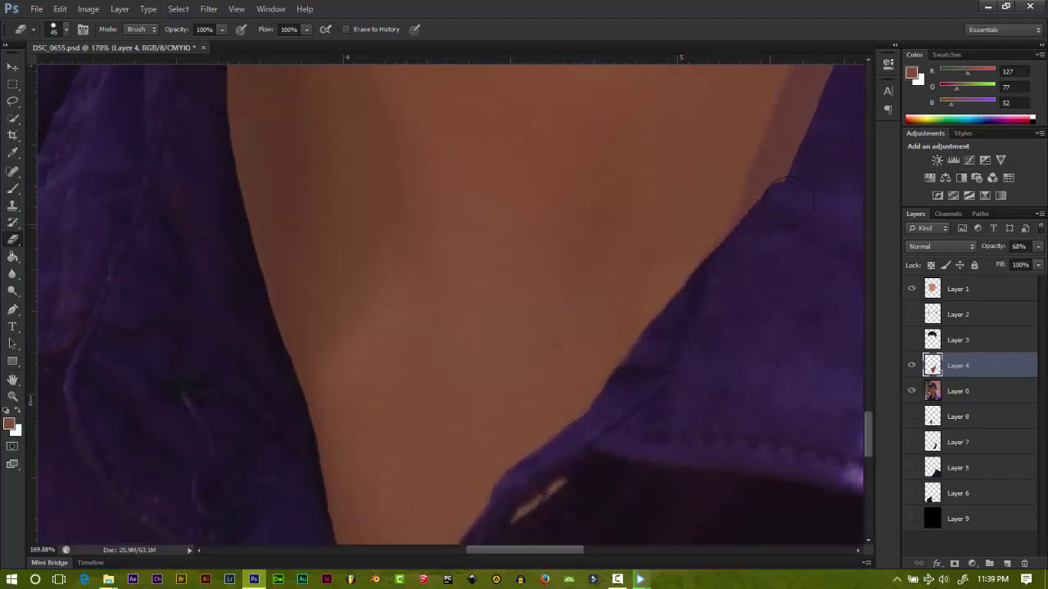
scroll(756, 373, "up", 2)
left_click_drag(687, 409, 806, 246)
scroll(514, 491, "right", 3)
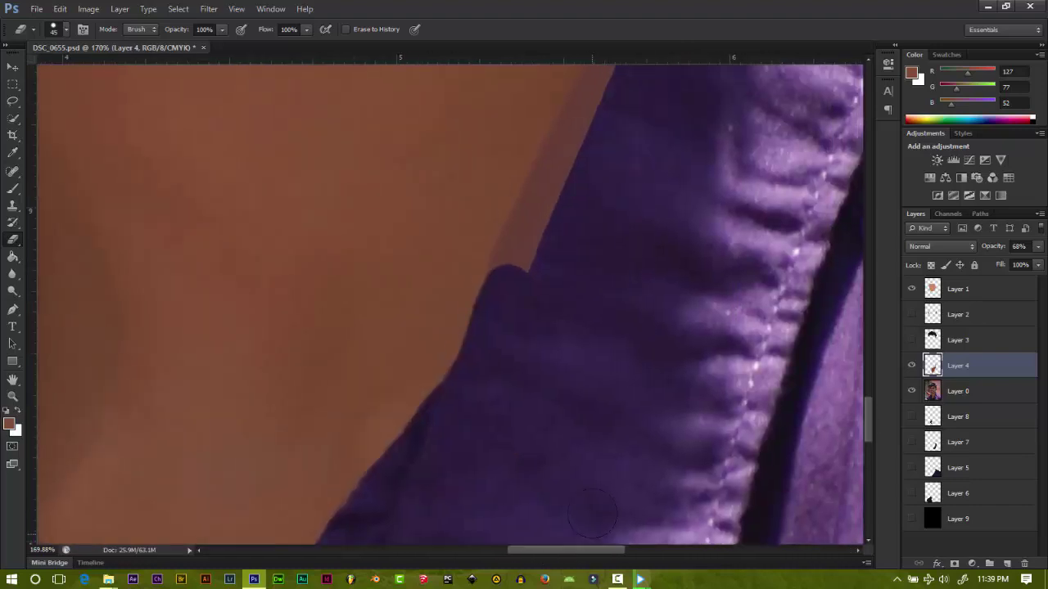
scroll(514, 491, "right", 2)
Step: Erase the skin strip along the collar's right edge, undoing one stray dab
mouse_move(513, 491)
left_mouse_down()
mouse_move(528, 442)
mouse_move(599, 344)
mouse_move(638, 173)
left_mouse_up()
scroll(606, 311, "up", 3)
left_click(595, 334)
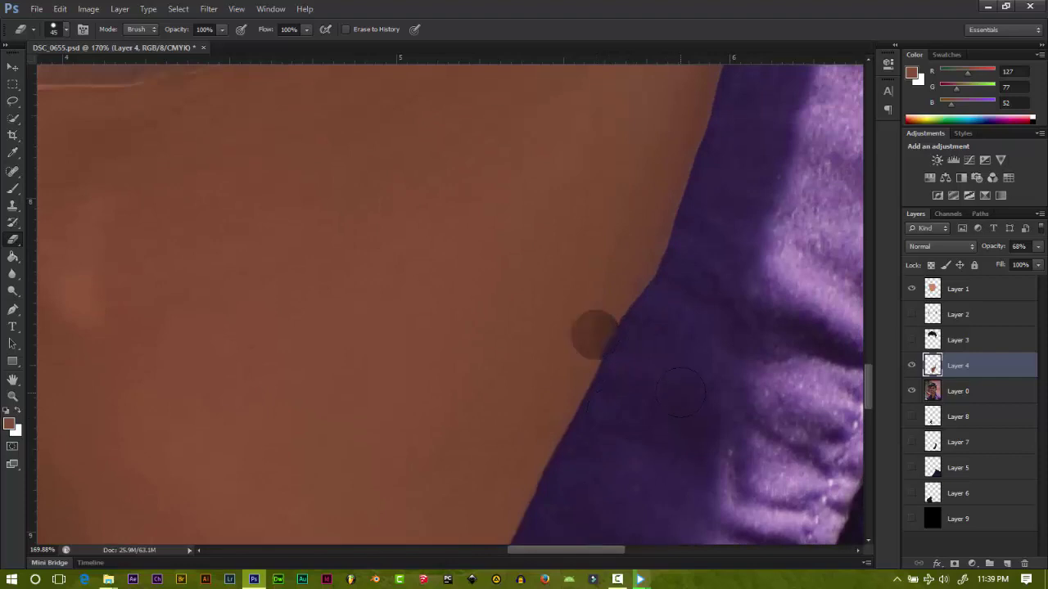
key("ctrl+z")
scroll(677, 352, "up", 1)
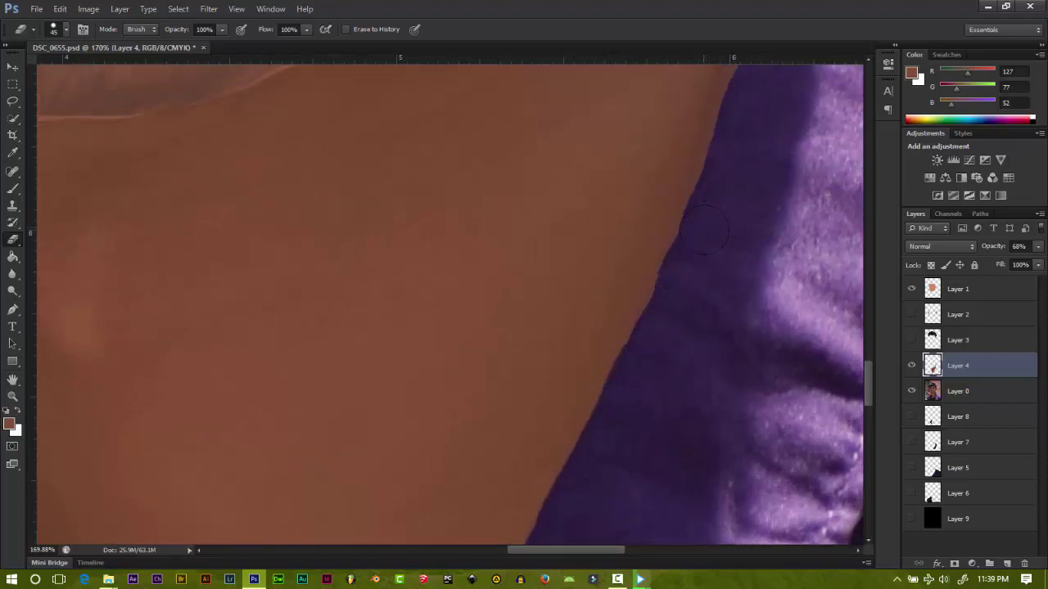
left_click_drag(704, 231, 647, 374)
left_click_drag(674, 314, 646, 241)
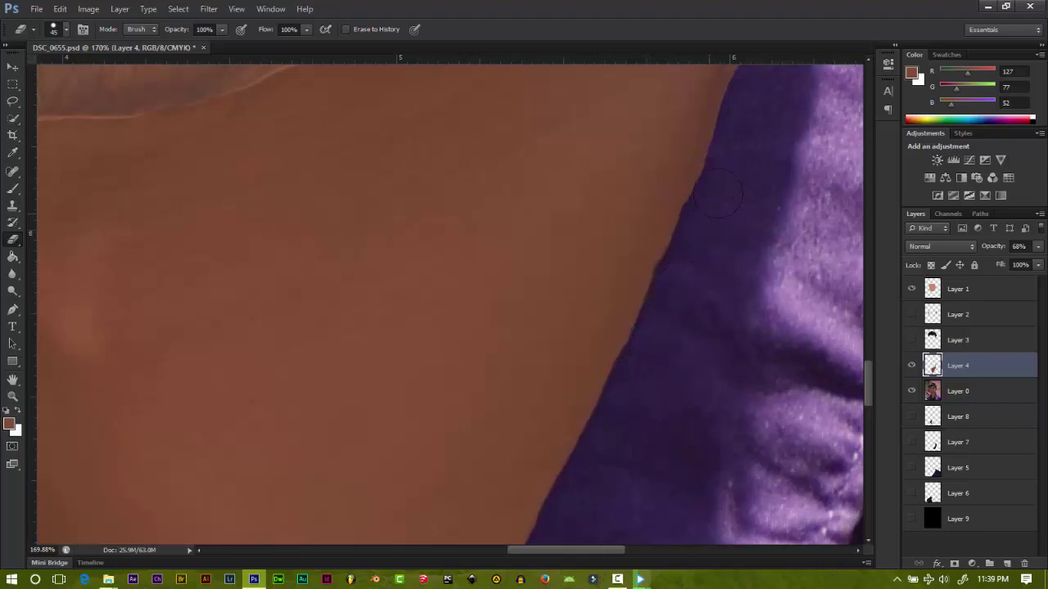
scroll(717, 193, "up", 3)
scroll(736, 328, "up", 2)
left_click_drag(728, 344, 768, 162)
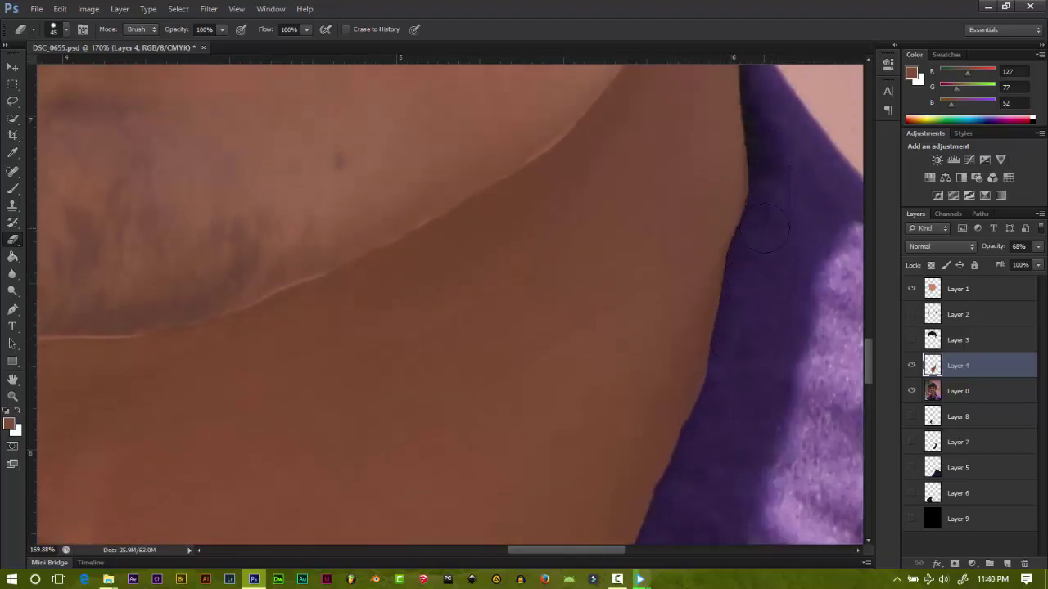
Step: Lower Layer 4's opacity from 68% to 51% and review the neck
left_click_drag(1039, 247, 1015, 262)
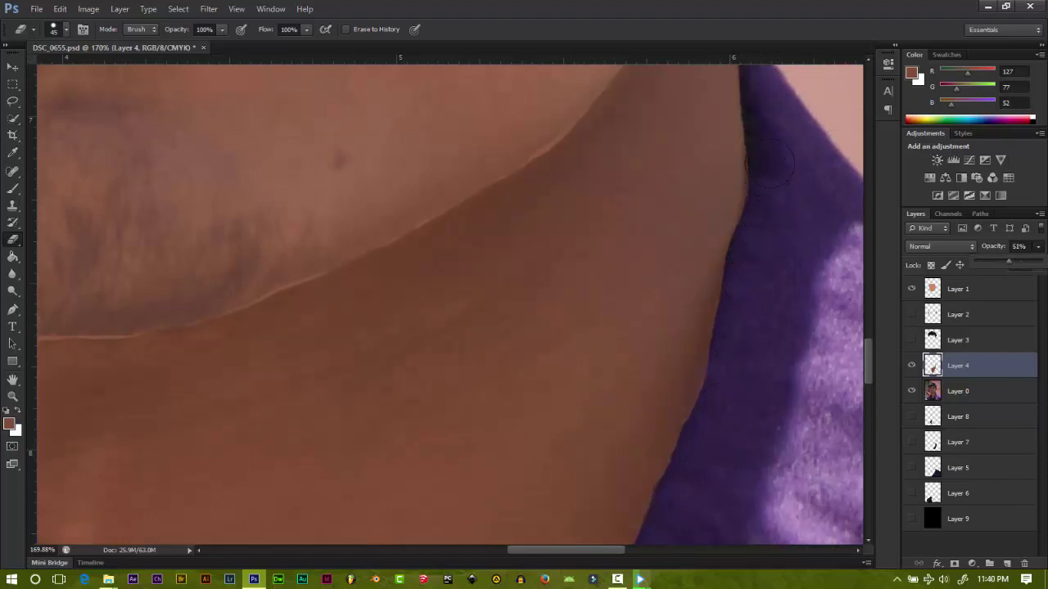
left_click(770, 211)
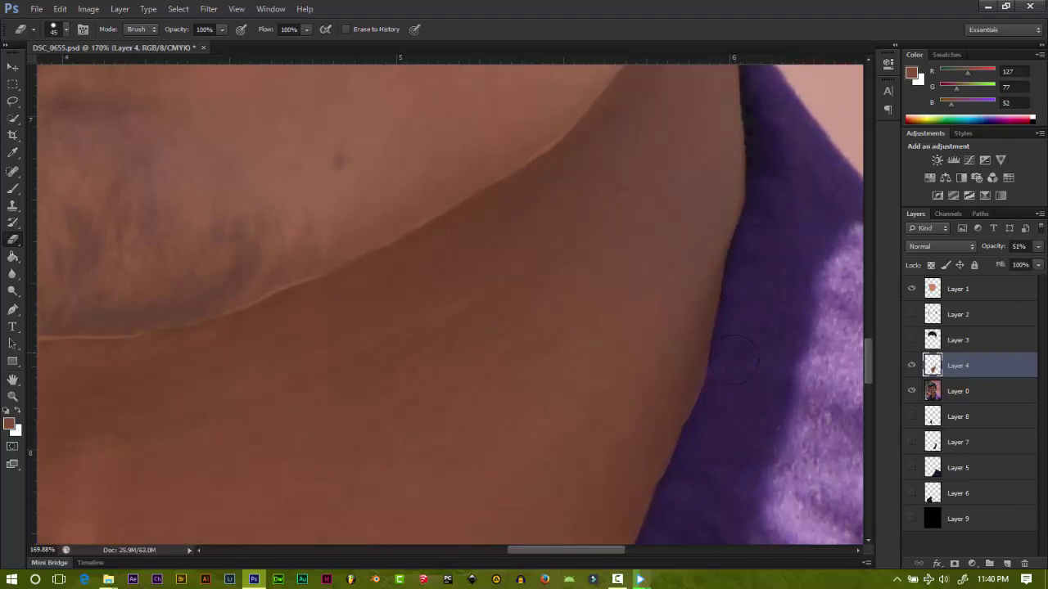
scroll(746, 299, "up", 2)
scroll(732, 368, "up", 3)
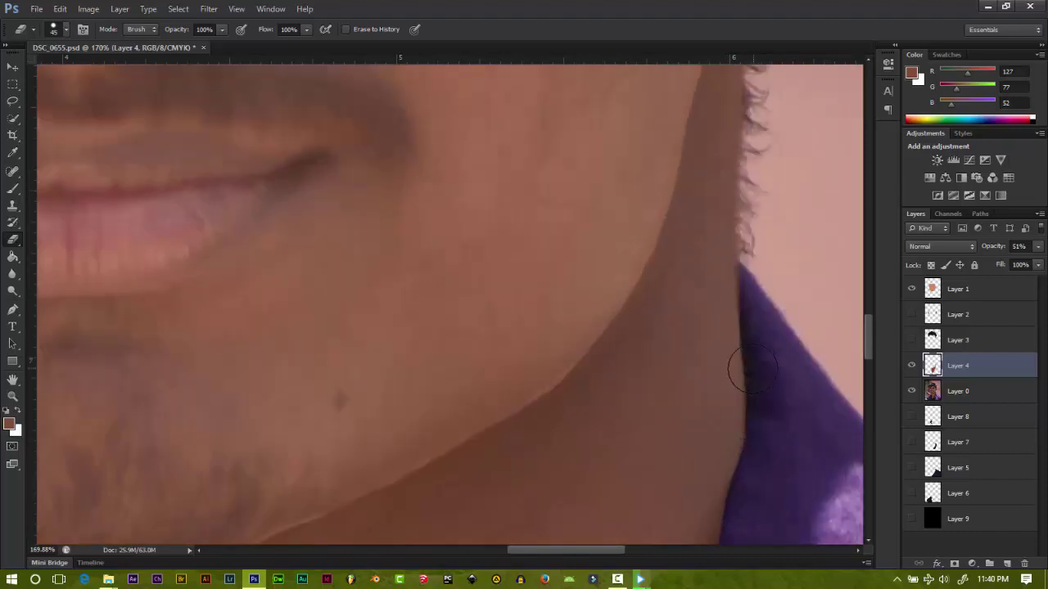
scroll(781, 368, "up", 3)
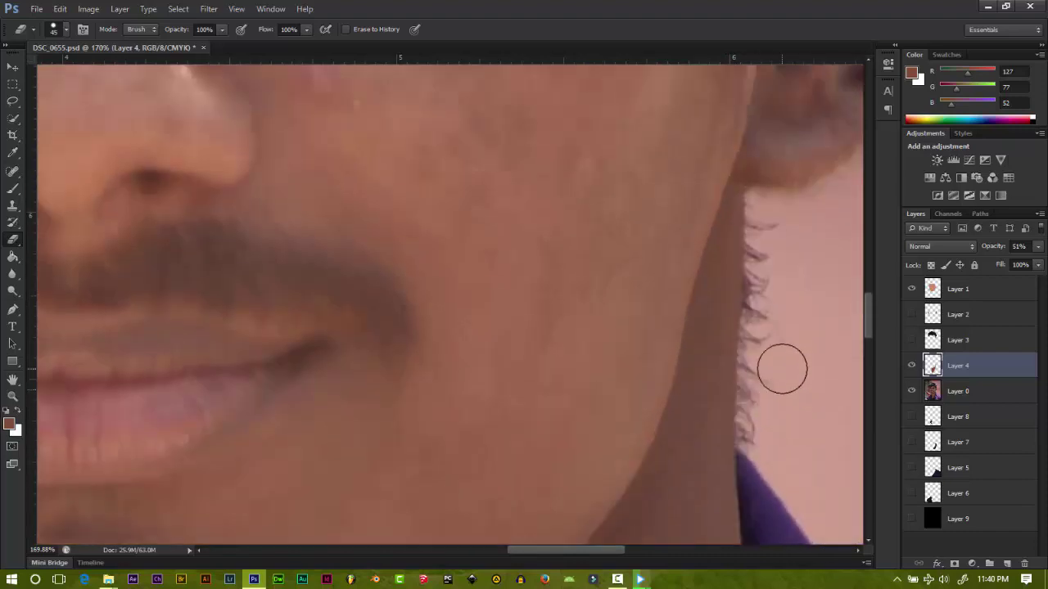
scroll(769, 343, "up", 1)
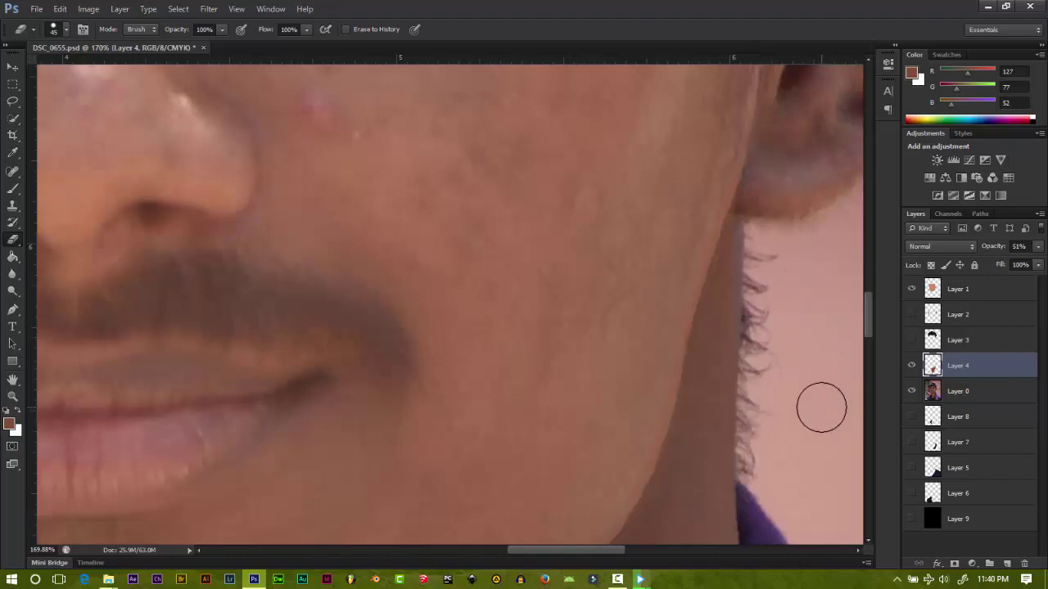
scroll(422, 423, "down", 2)
scroll(424, 423, "down", 2)
scroll(234, 385, "down", 2)
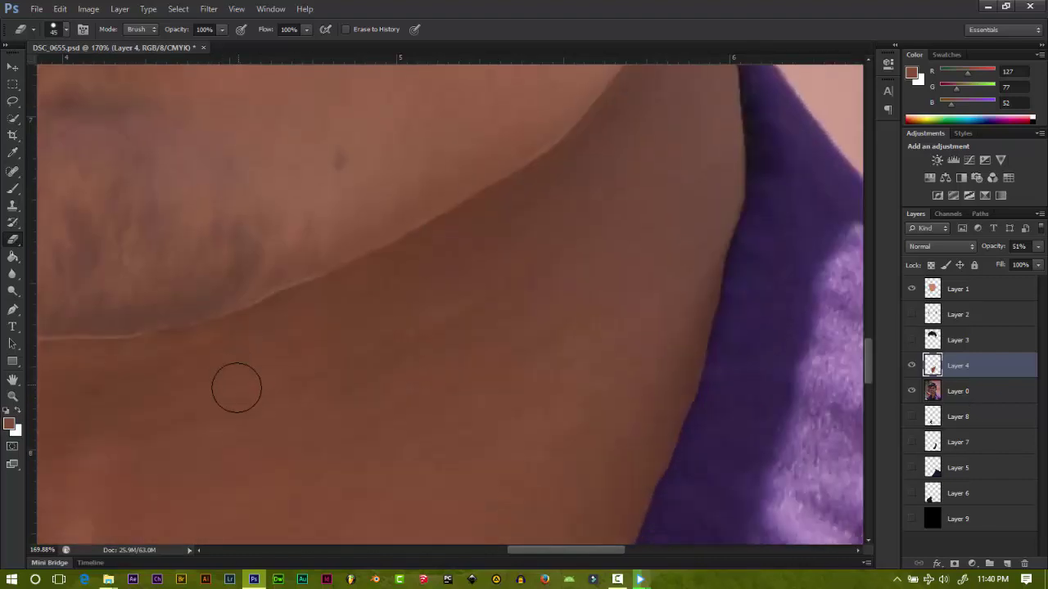
scroll(286, 379, "down", 2)
scroll(287, 385, "down", 2)
scroll(288, 381, "down", 1)
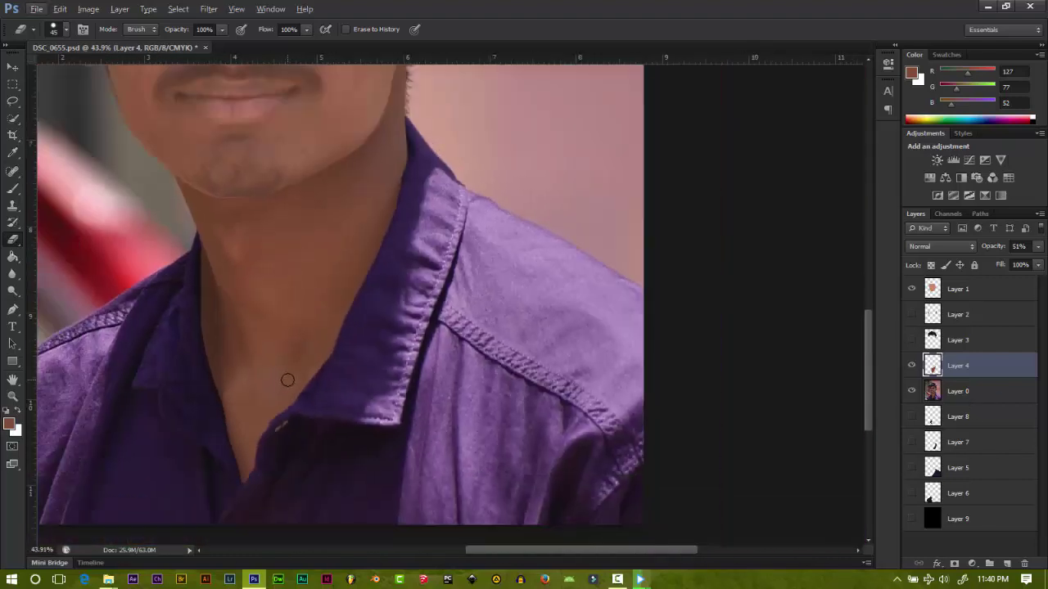
Step: Hide the original photo layer, Layer 0
left_click(912, 391)
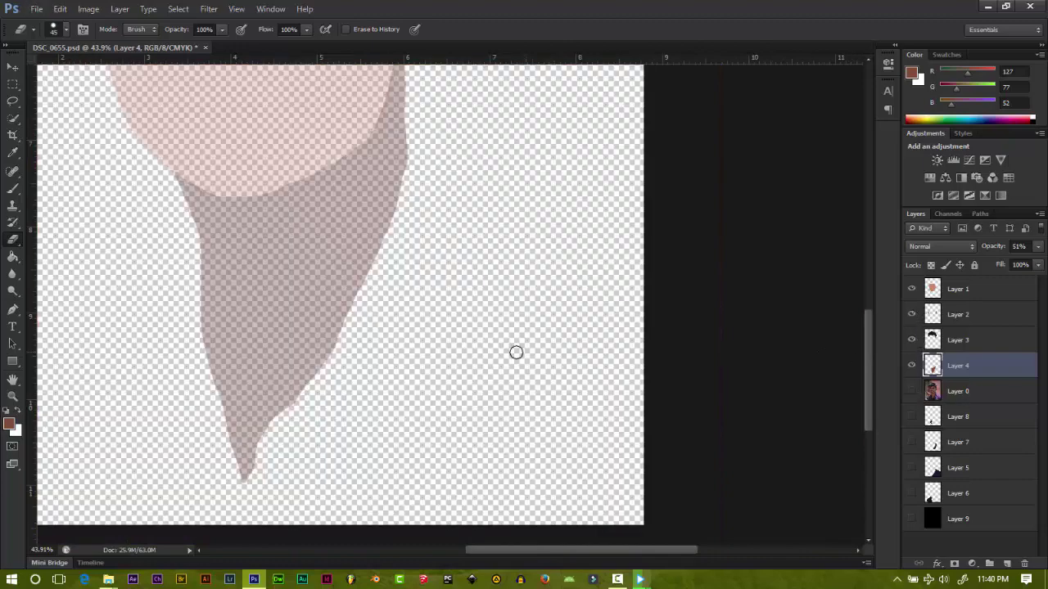
scroll(516, 352, "down", 3)
scroll(435, 360, "up", 1)
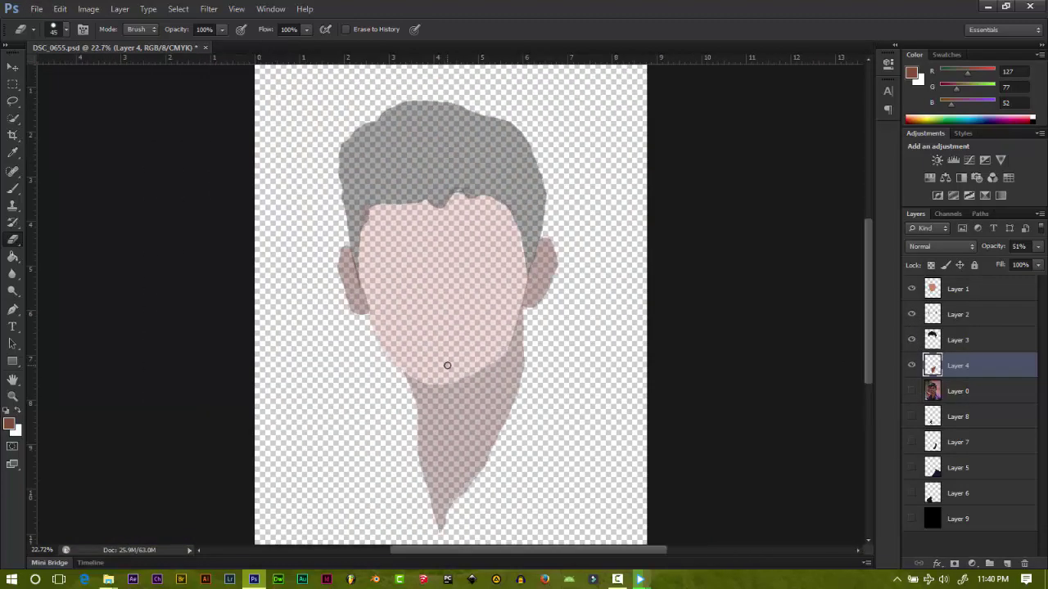
scroll(424, 211, "up", 2)
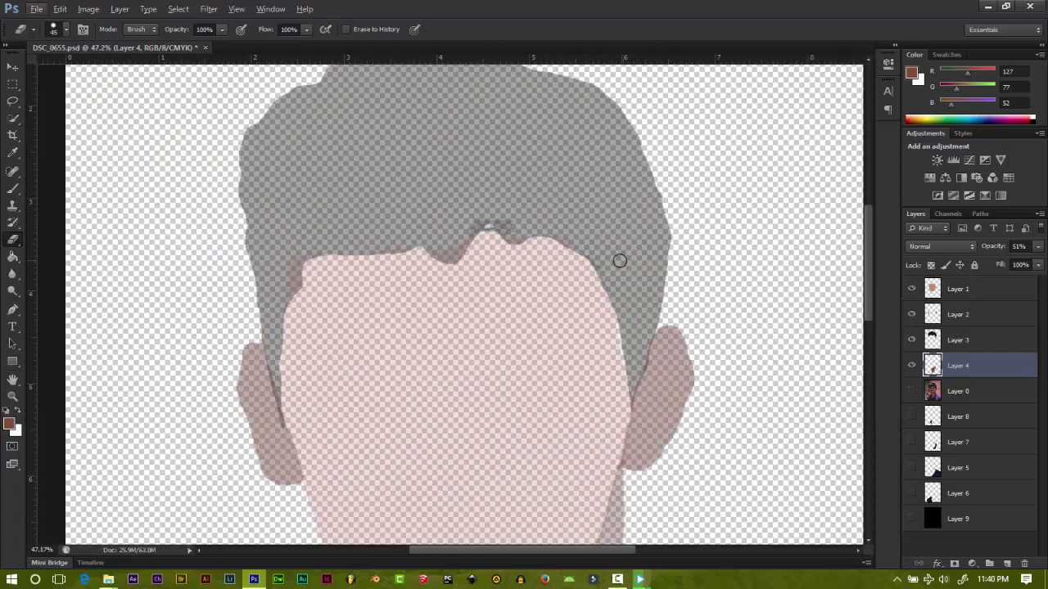
scroll(519, 245, "up", 2)
Step: On the hair layer, sample near-black, paint over the hairline gap and erase the bump
left_click(974, 337)
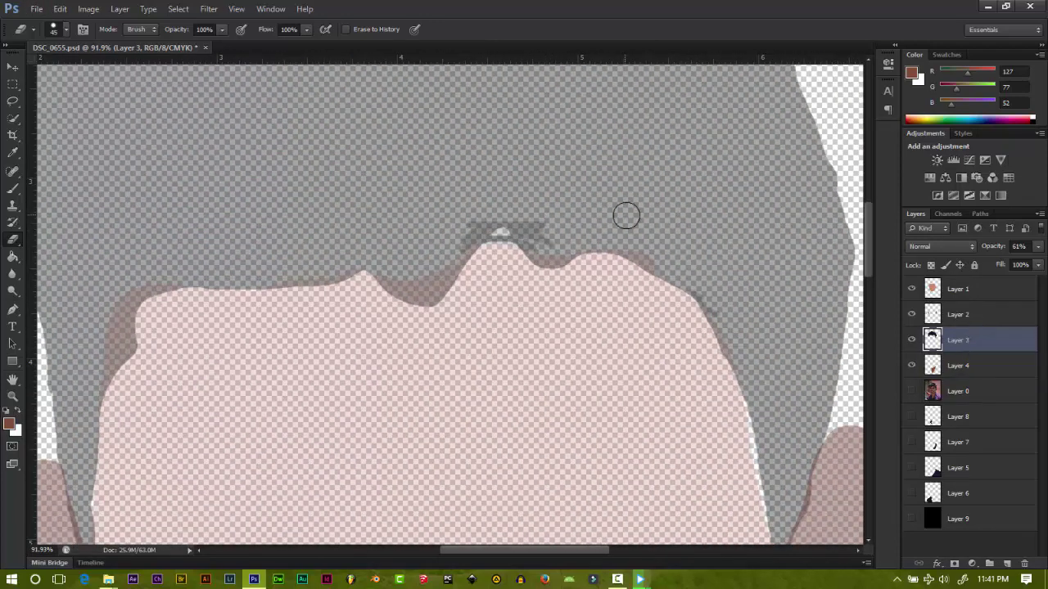
key("i")
left_click(561, 145)
key("e")
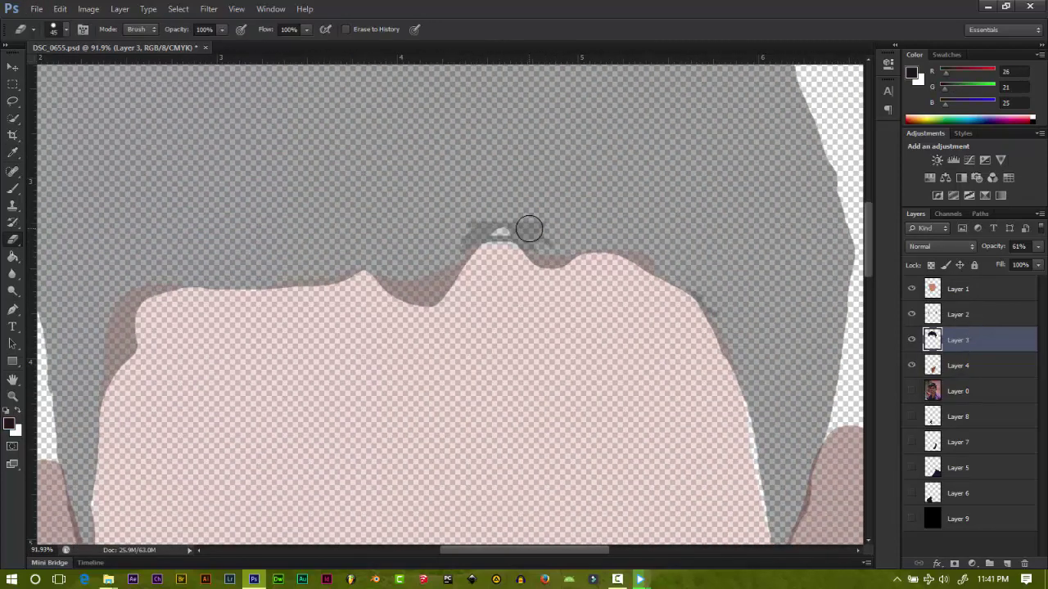
key("b")
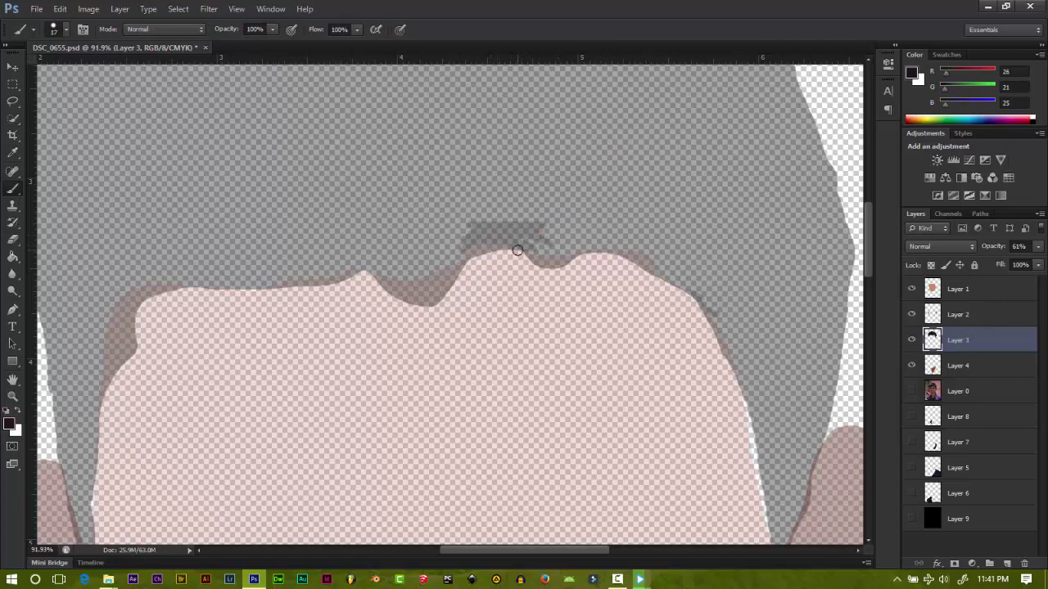
mouse_move(517, 250)
left_mouse_down()
mouse_move(528, 263)
mouse_move(402, 268)
left_mouse_up()
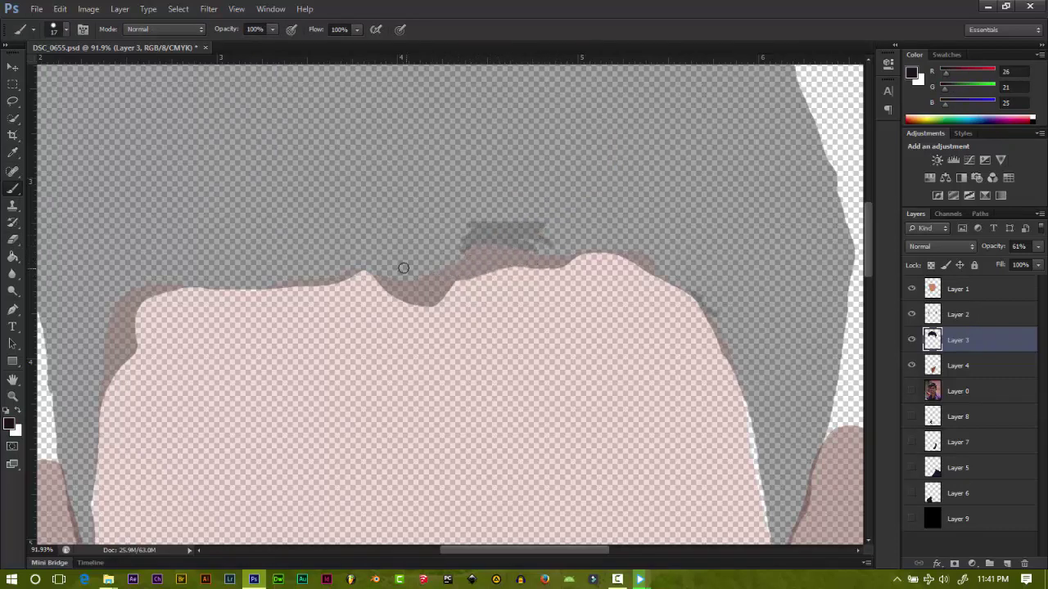
key("e")
mouse_move(444, 313)
left_mouse_down()
mouse_move(417, 300)
mouse_move(446, 296)
mouse_move(367, 287)
mouse_move(548, 276)
mouse_move(432, 307)
left_mouse_up()
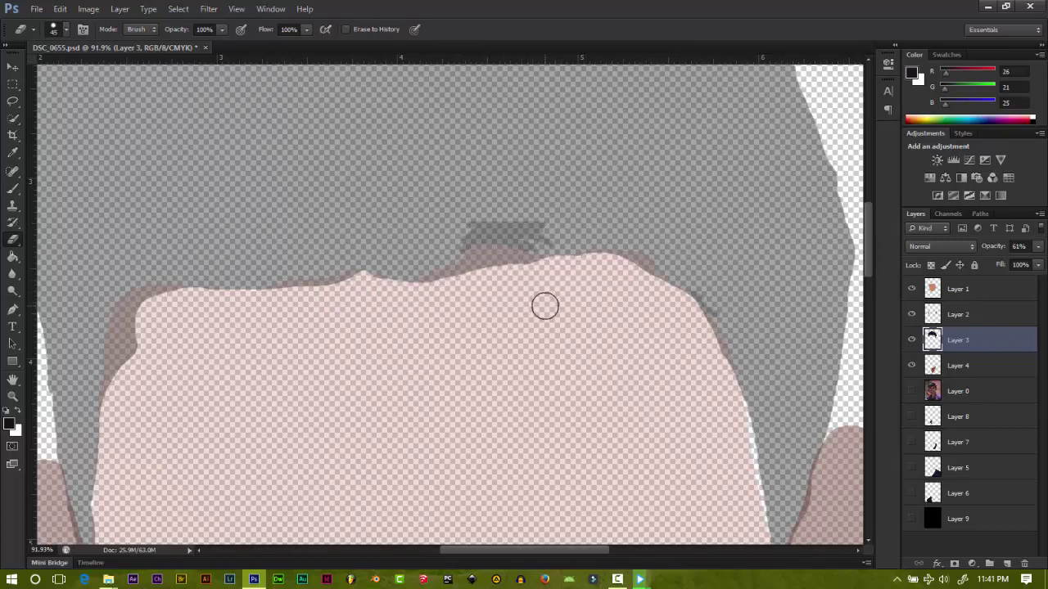
Step: Fill in the hair's lower edge so the hairline curves cleanly across the forehead
scroll(545, 304, "down", 1)
scroll(548, 314, "up", 1)
scroll(549, 313, "down", 2)
scroll(548, 312, "down", 1)
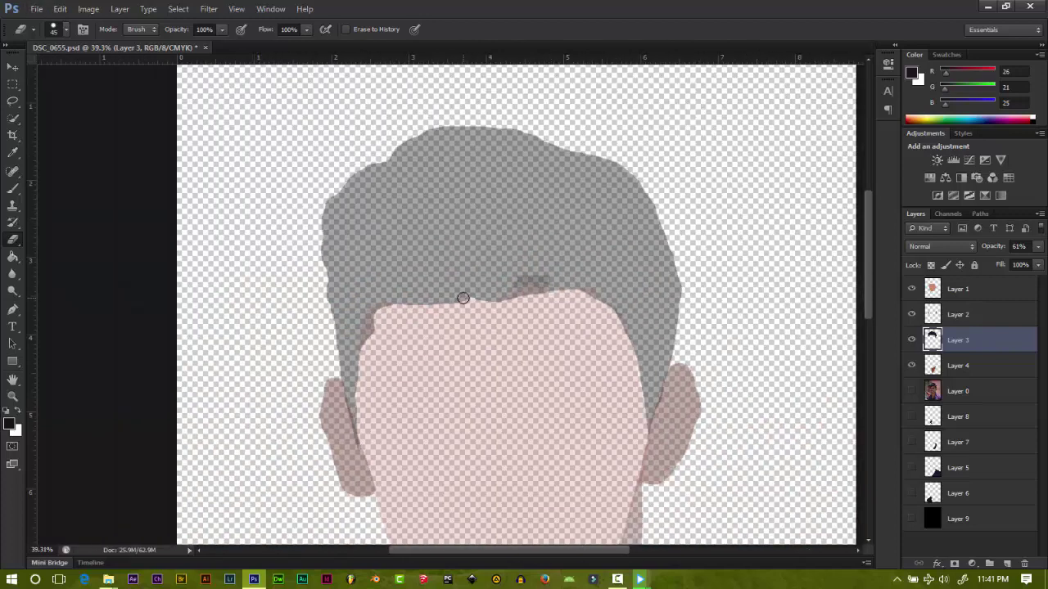
scroll(532, 314, "up", 3)
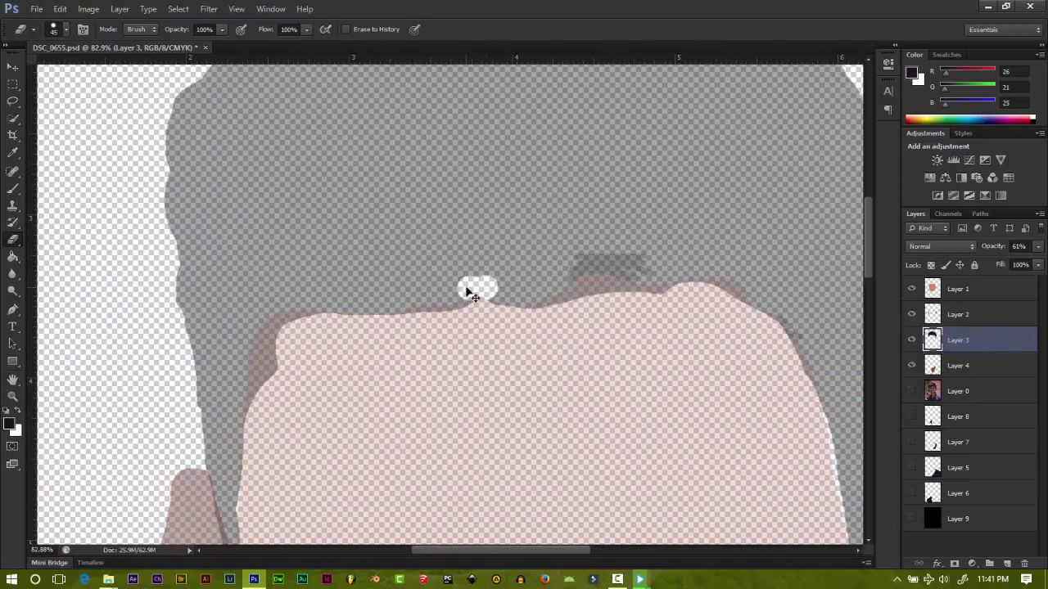
key("b")
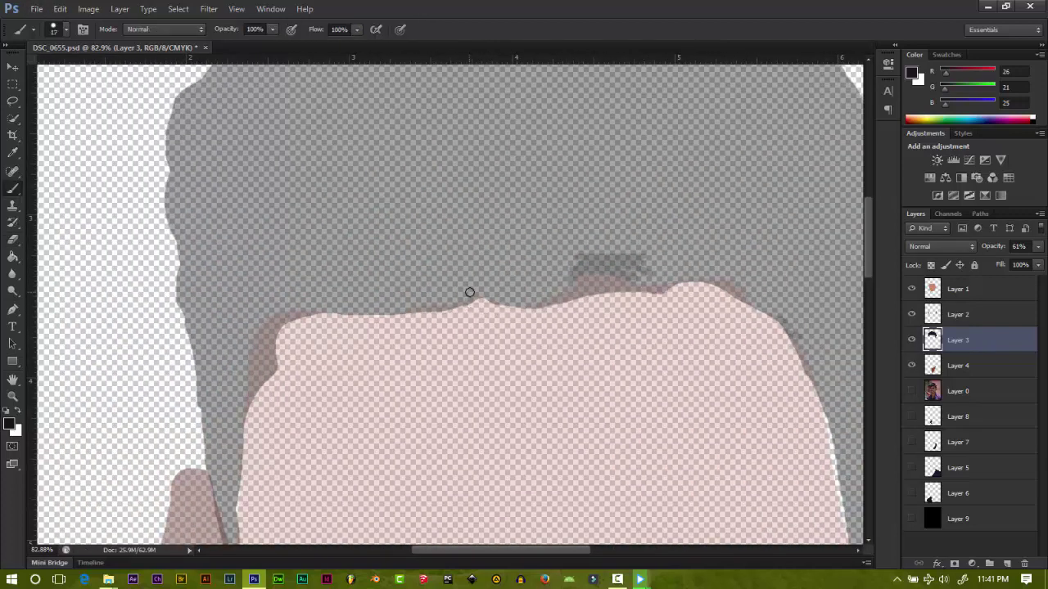
left_click_drag(467, 294, 507, 300)
key("e")
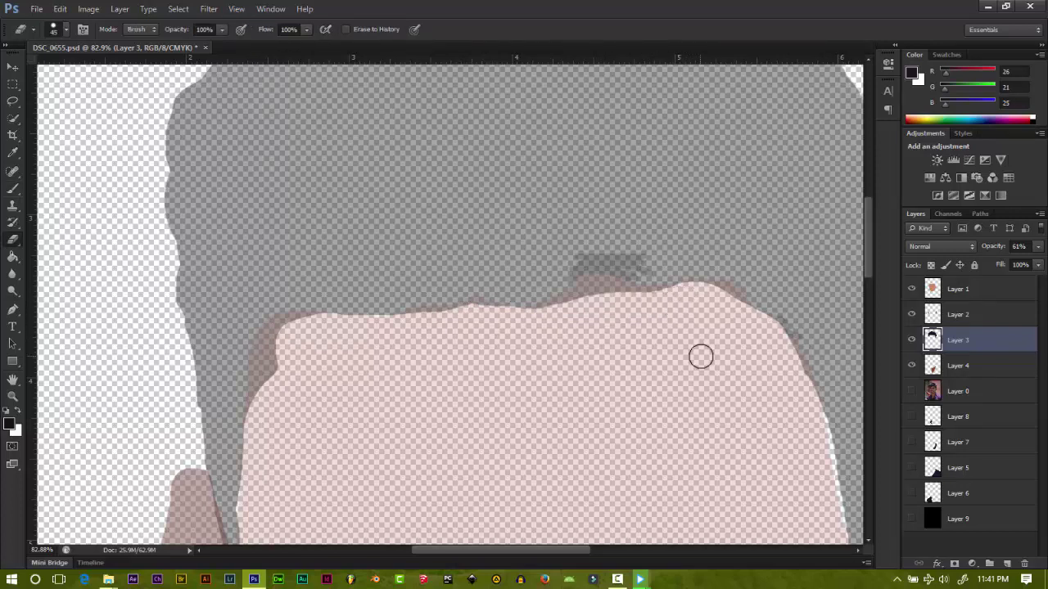
scroll(729, 352, "down", 3)
scroll(704, 360, "right", 3)
scroll(622, 392, "right", 3)
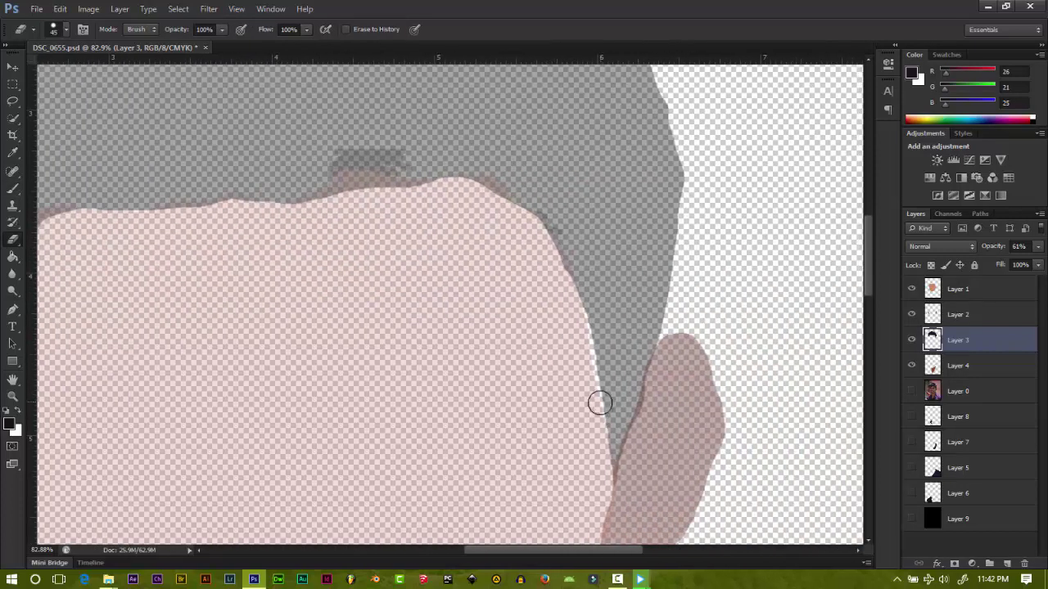
scroll(600, 402, "up", 3)
Step: On the top face layer, sample the skin tone and paint a stroke with it
key("alt+bracketright")
key("alt+bracketright")
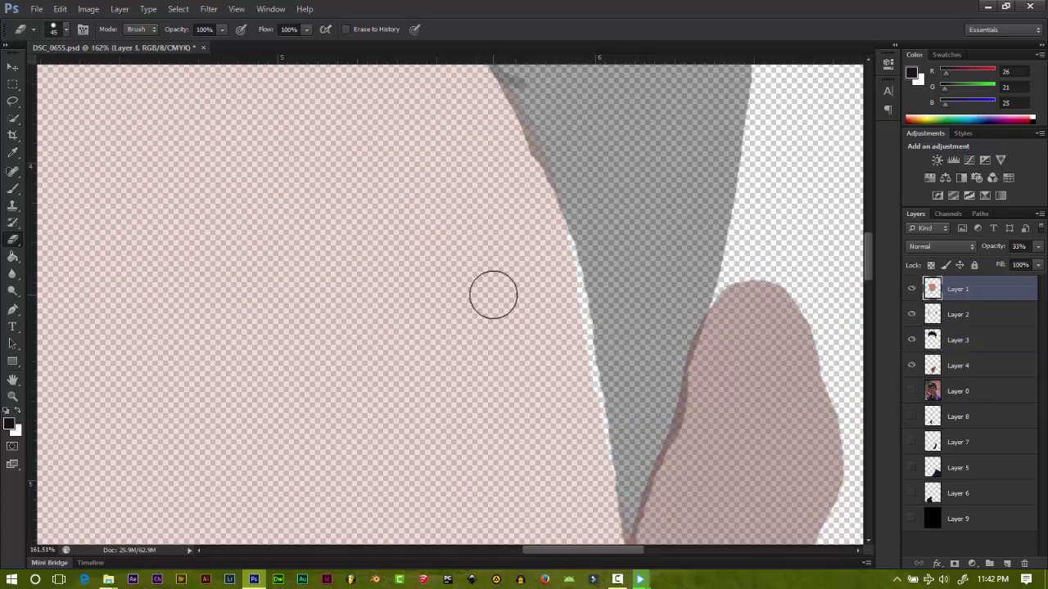
key("i")
left_click(496, 297)
key("b")
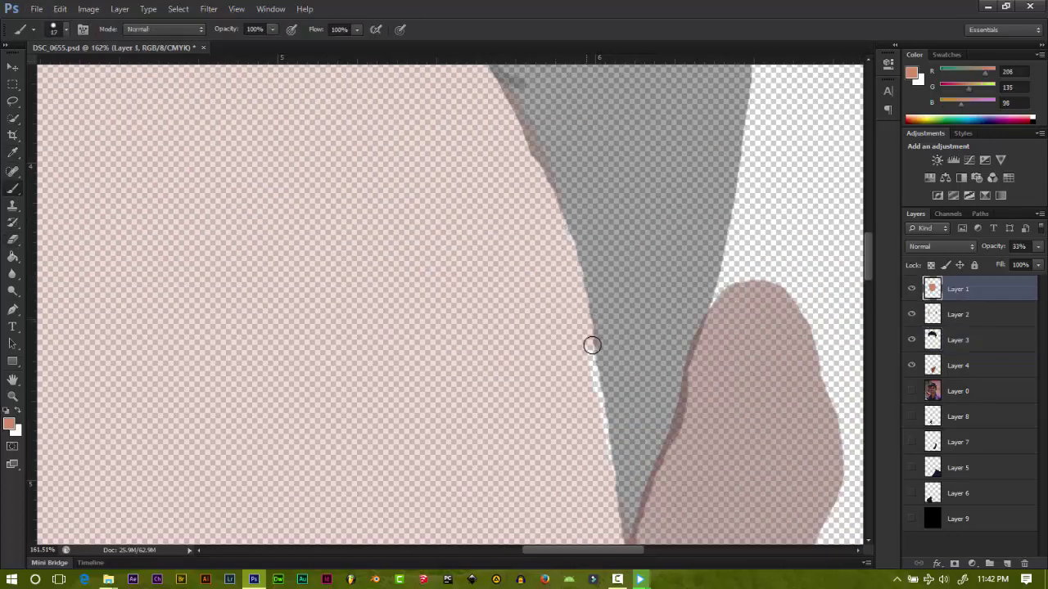
scroll(516, 237, "up", 4)
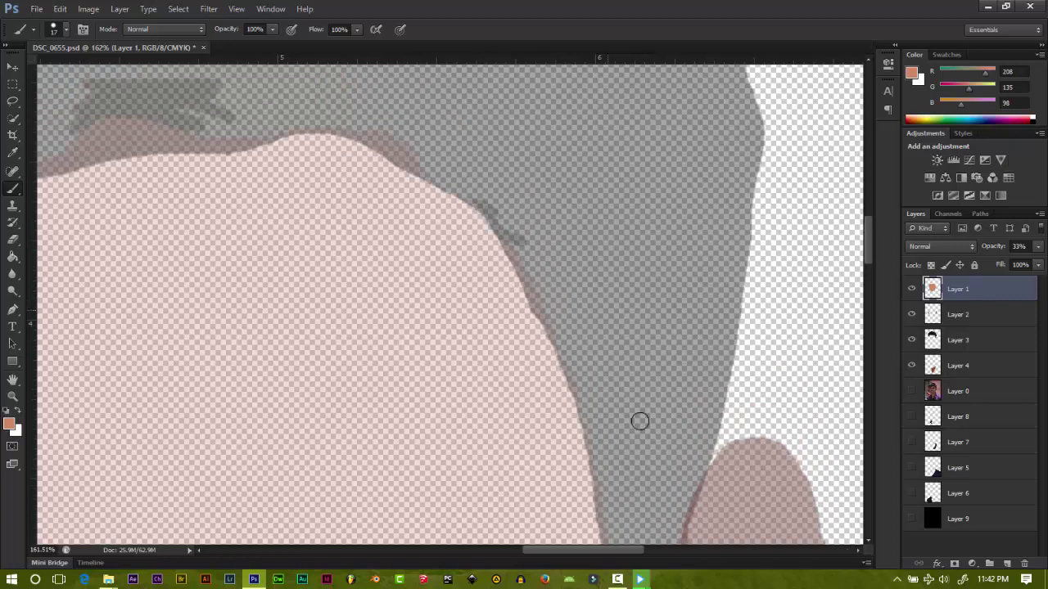
left_click_drag(612, 554, 490, 544)
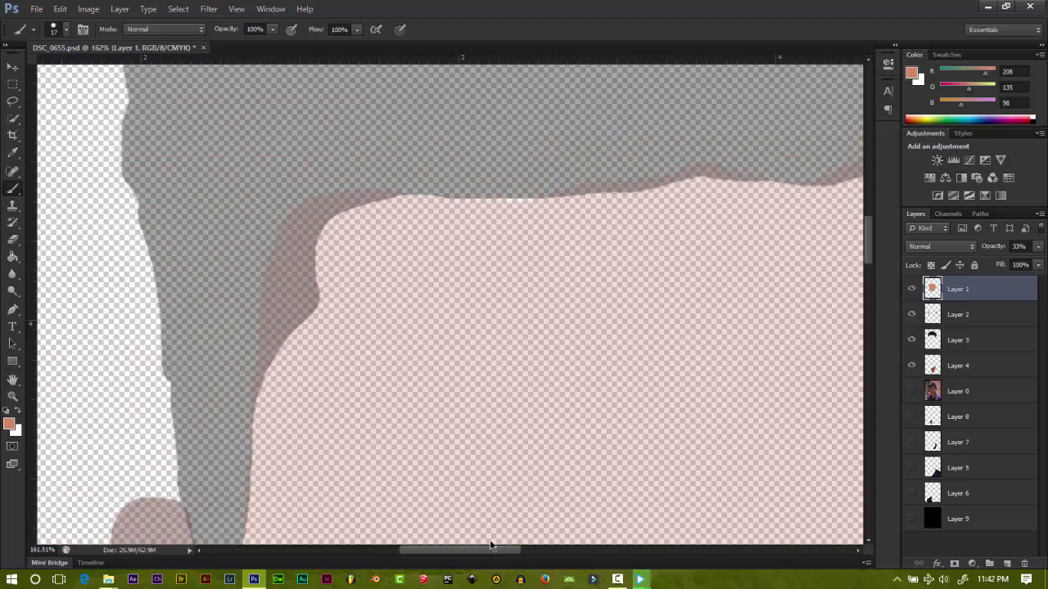
Step: Reorder the layers so the skin layer sits above the hair layer
left_click(967, 345)
left_click_drag(991, 339, 978, 284)
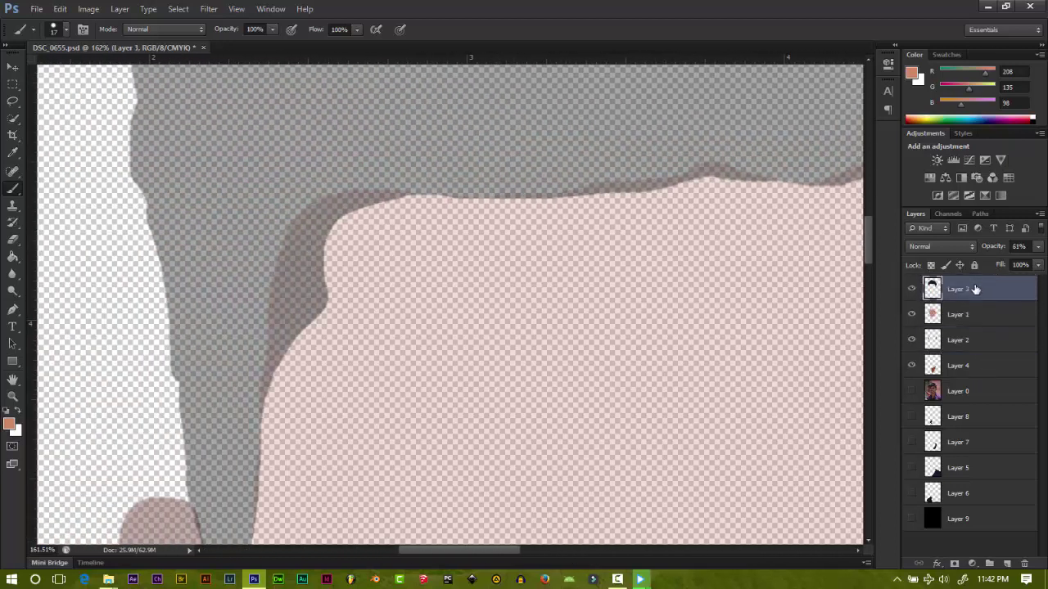
scroll(439, 409, "down", 4)
scroll(234, 285, "down", 4)
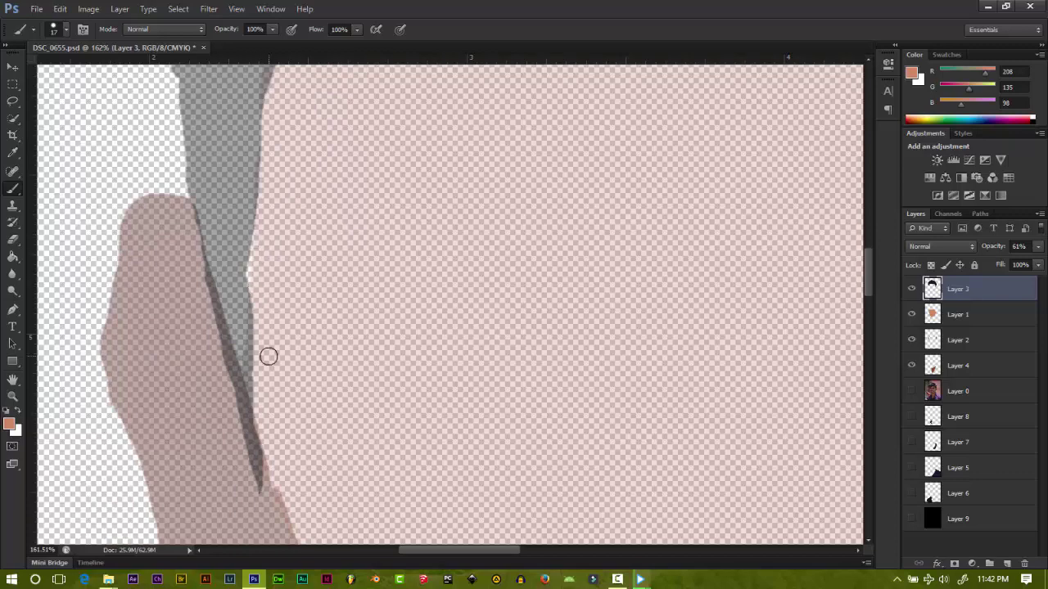
scroll(269, 356, "down", 3)
scroll(591, 450, "right", 5)
scroll(656, 492, "down", 1)
key("alt+bracketleft")
key("ctrl+bracketright")
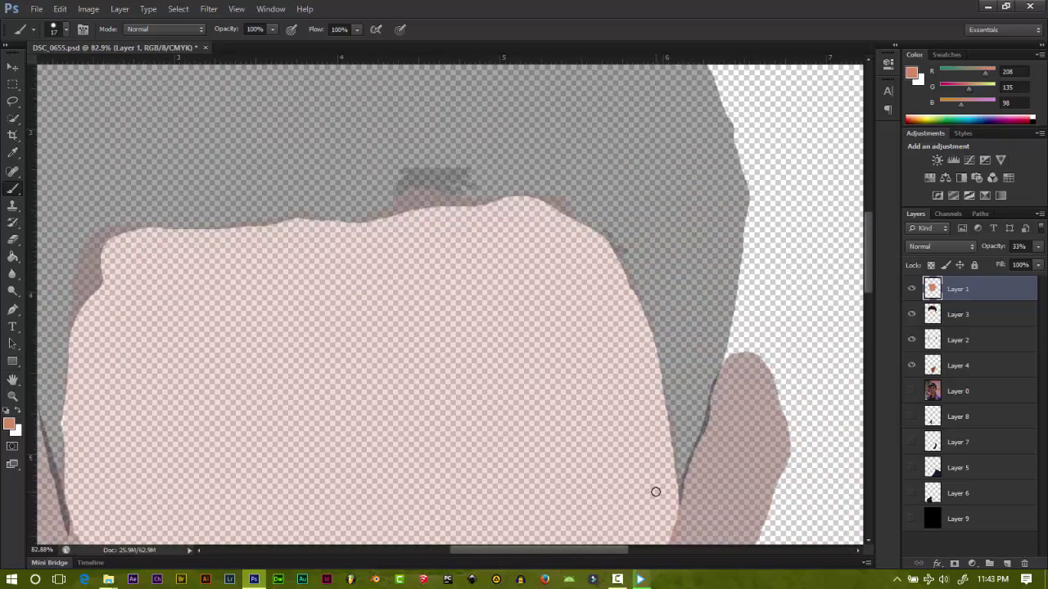
Step: Raise the skin, hair and ear layers to 100% opacity
mouse_move(1037, 246)
left_mouse_down()
mouse_move(1044, 273)
mouse_move(1045, 262)
left_mouse_up()
left_click(1007, 313)
left_click(1011, 344)
scroll(521, 365, "up", 2)
scroll(67, 274, "up", 1)
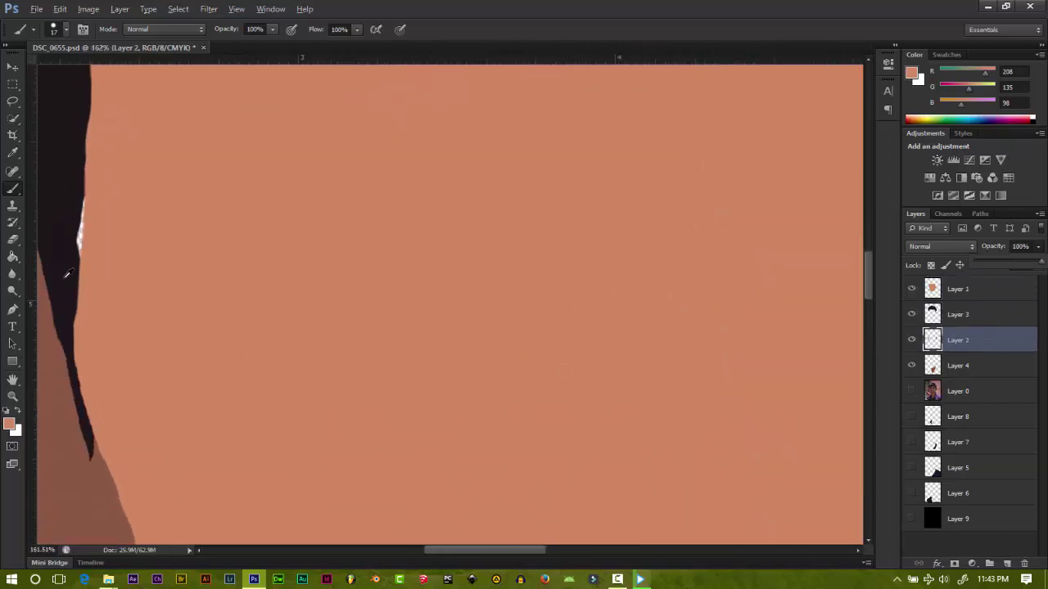
Step: Try the hair layer on top, then move it back beneath the skin layer
left_click_drag(971, 312, 984, 285)
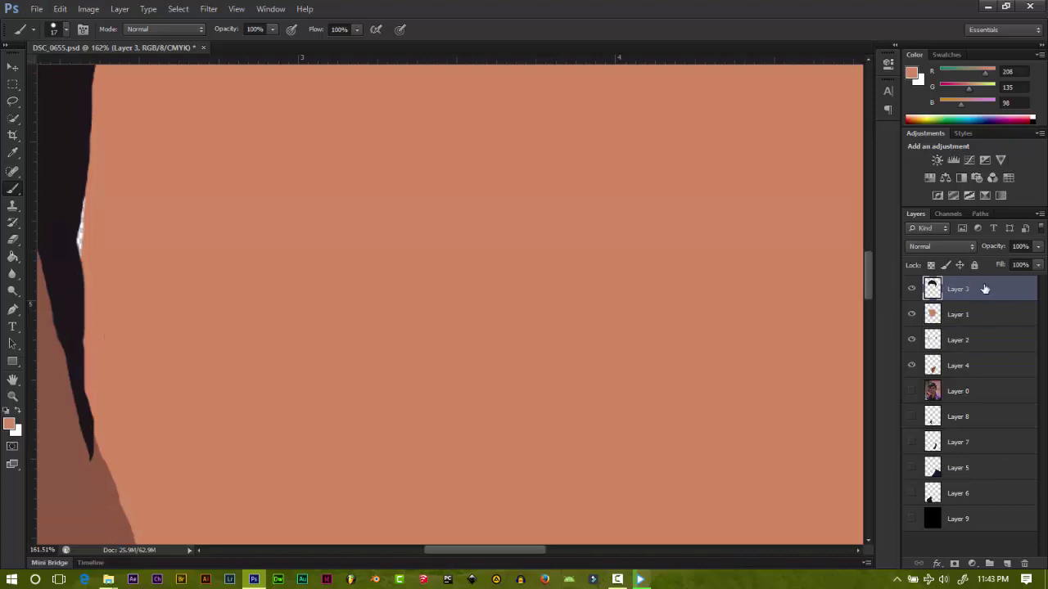
left_click(985, 314)
scroll(638, 393, "down", 3)
scroll(639, 393, "down", 2)
left_click(998, 284)
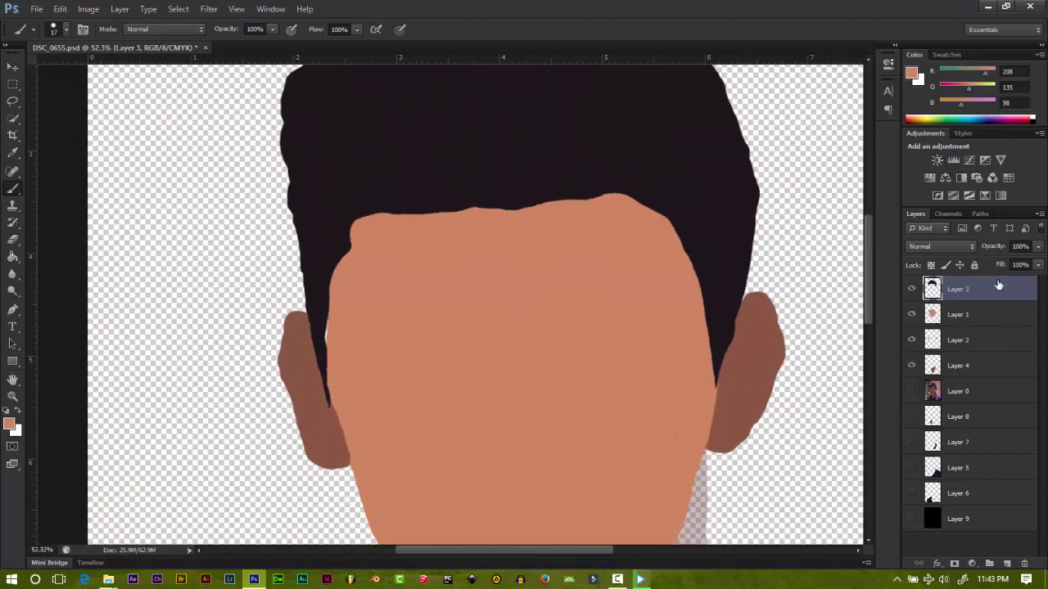
left_click_drag(998, 284, 999, 320)
scroll(279, 321, "up", 2)
Step: Paint skin colour over the stray hair edge beside the left ear, checking beneath the hair layer
scroll(402, 379, "up", 1)
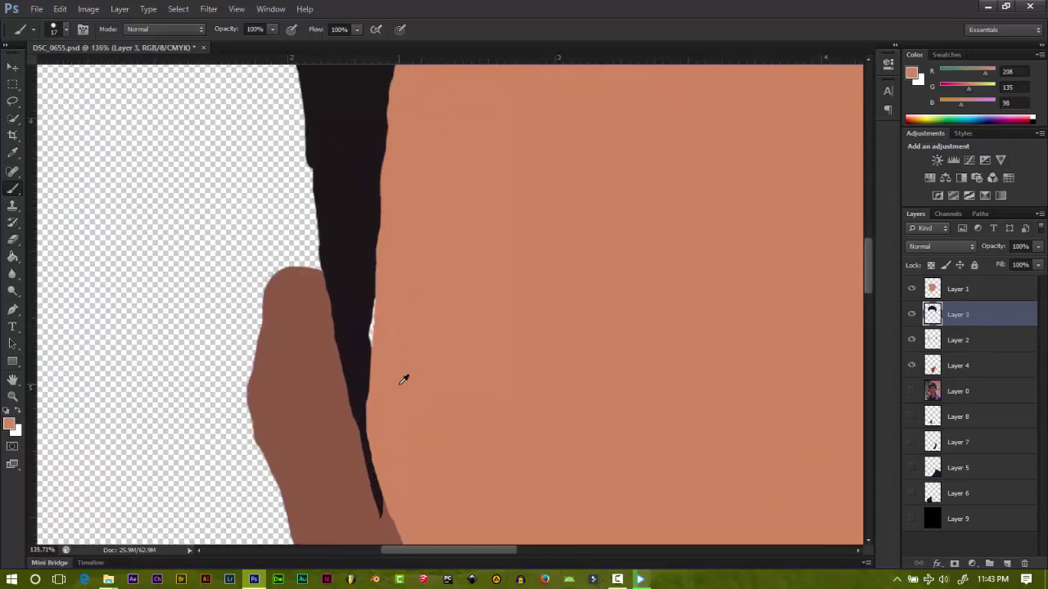
left_click(395, 336, "alt")
left_click_drag(376, 352, 378, 403)
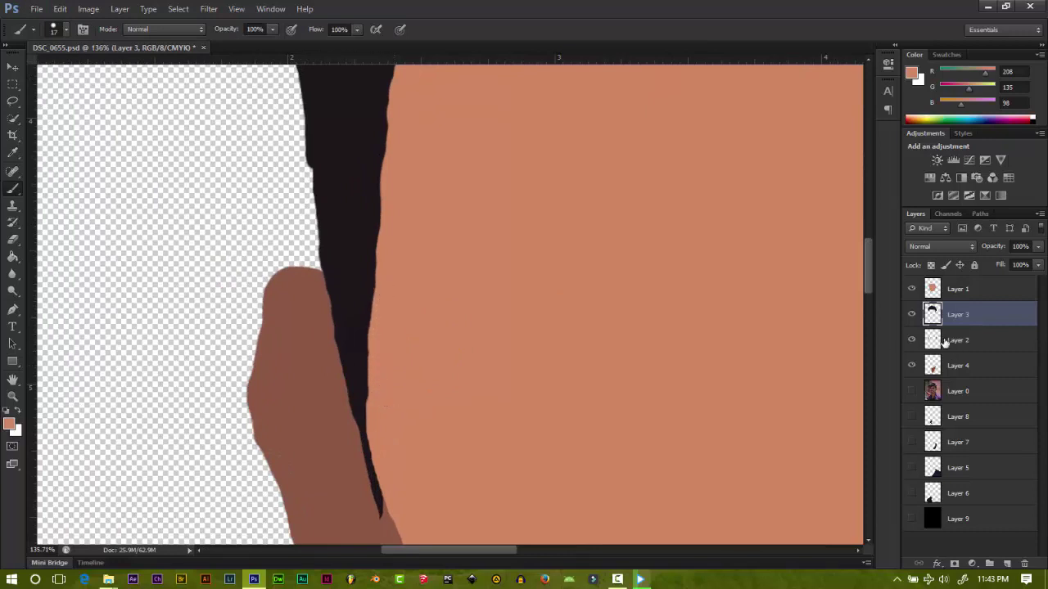
left_click(912, 314)
left_click(912, 314)
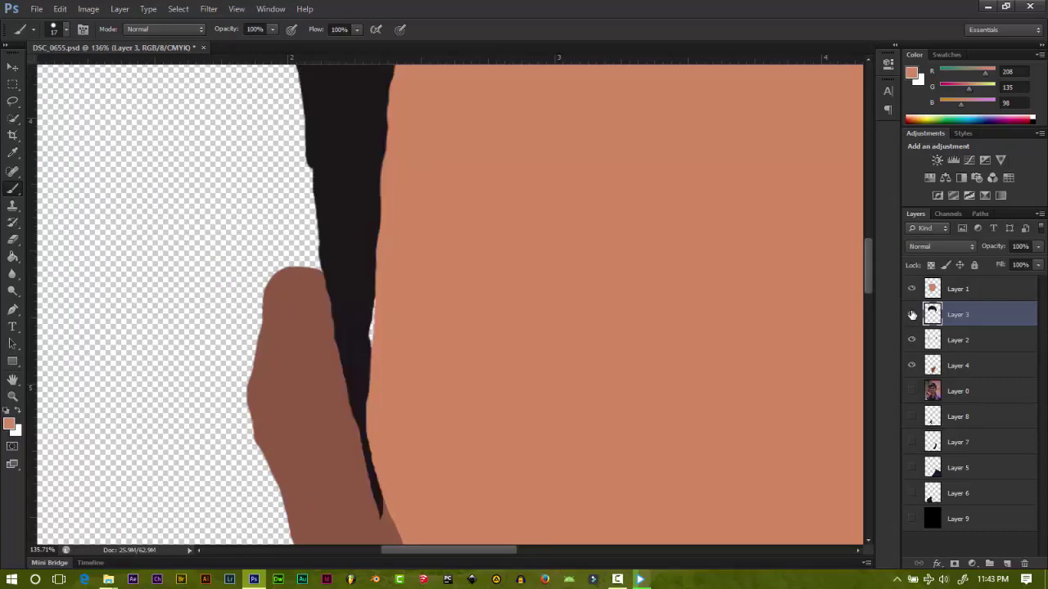
left_click(917, 294)
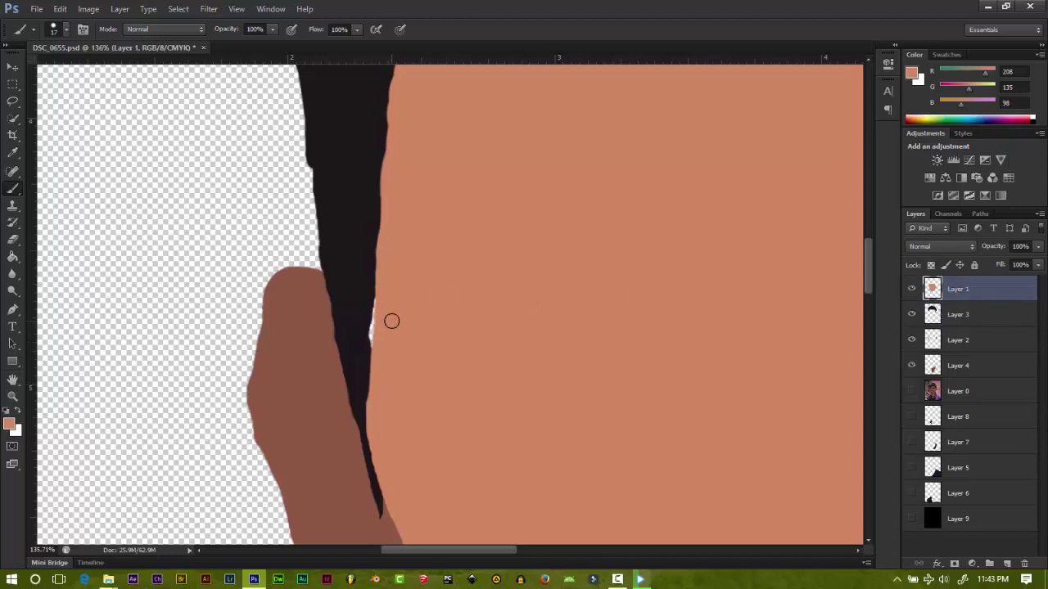
left_click(959, 317)
Step: Sample the hair's near-black and the ear's darker brown, then paint brown over the hair stroke's tip
left_click(363, 260, "alt")
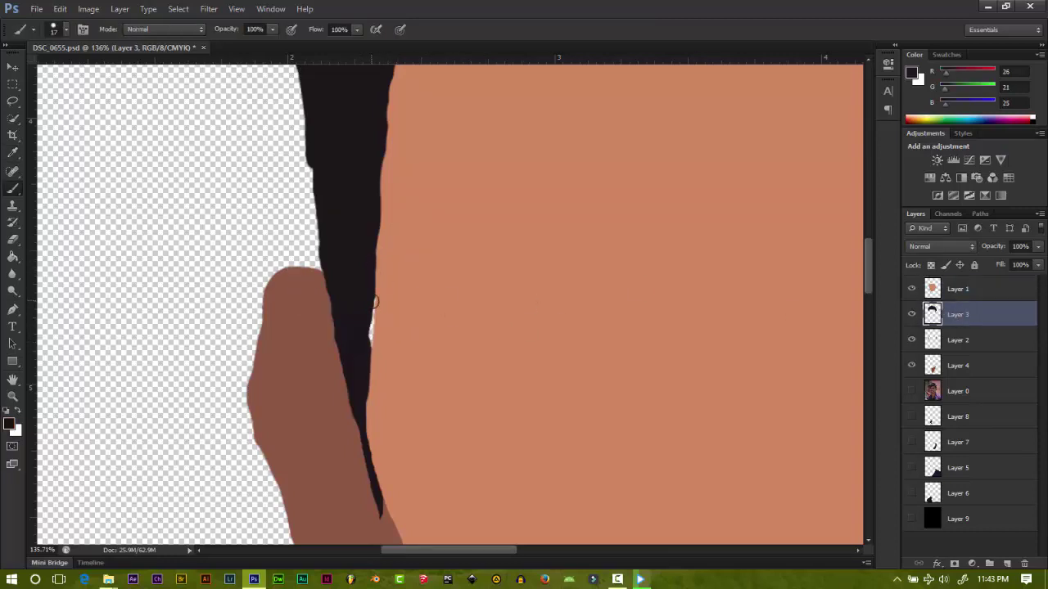
scroll(421, 449, "down", 2)
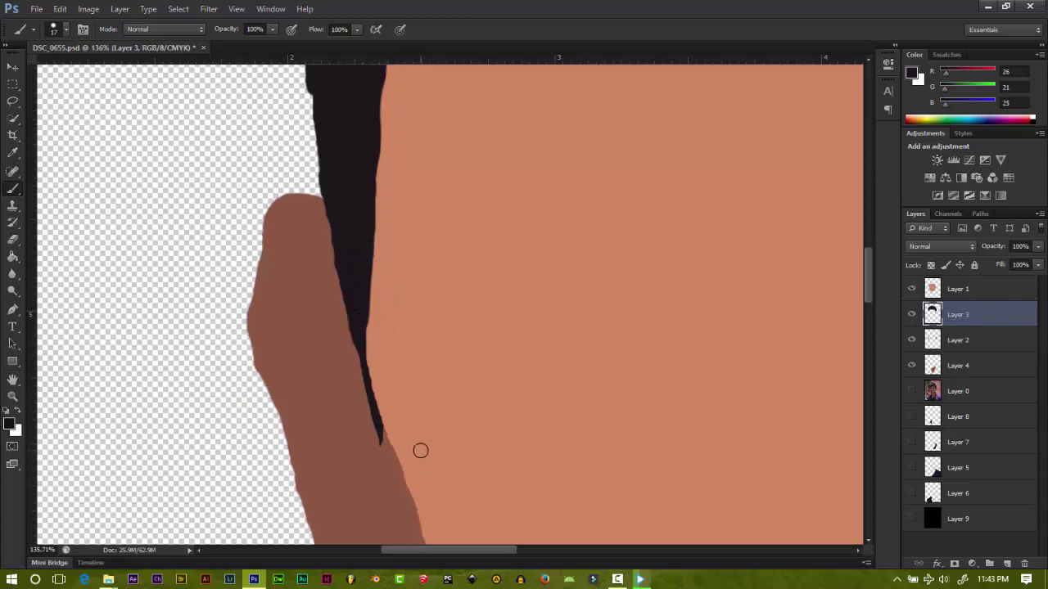
scroll(377, 439, "up", 2)
scroll(373, 407, "up", 2)
left_click(990, 348)
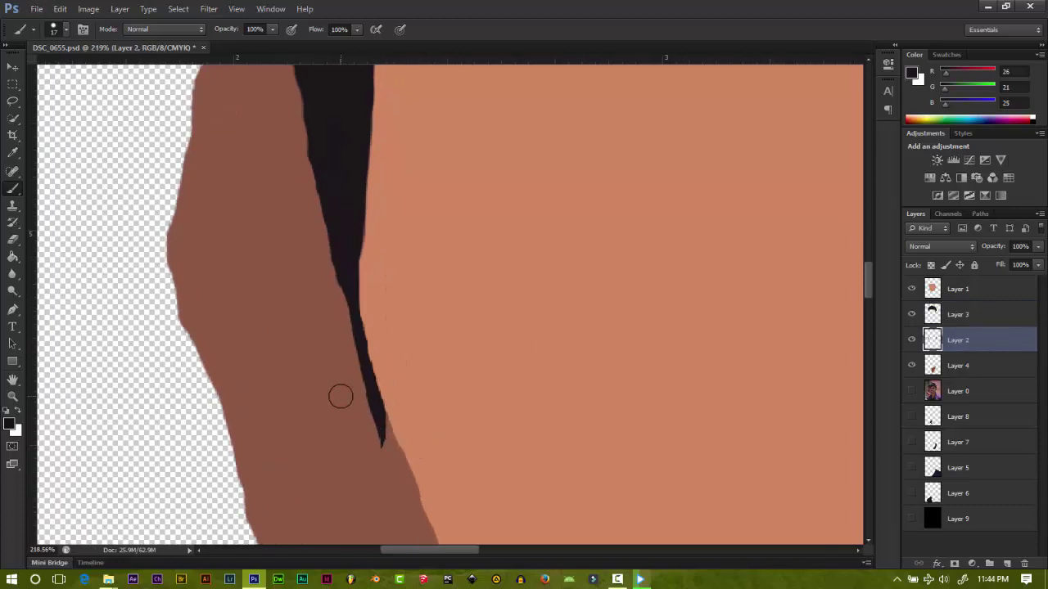
left_click(328, 383, "alt")
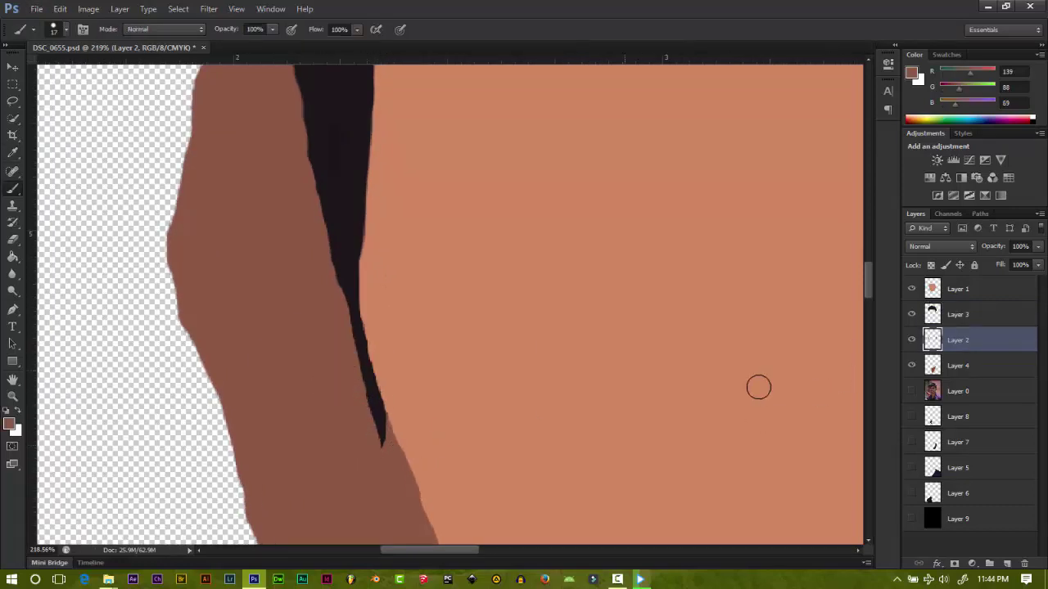
left_click(1013, 308)
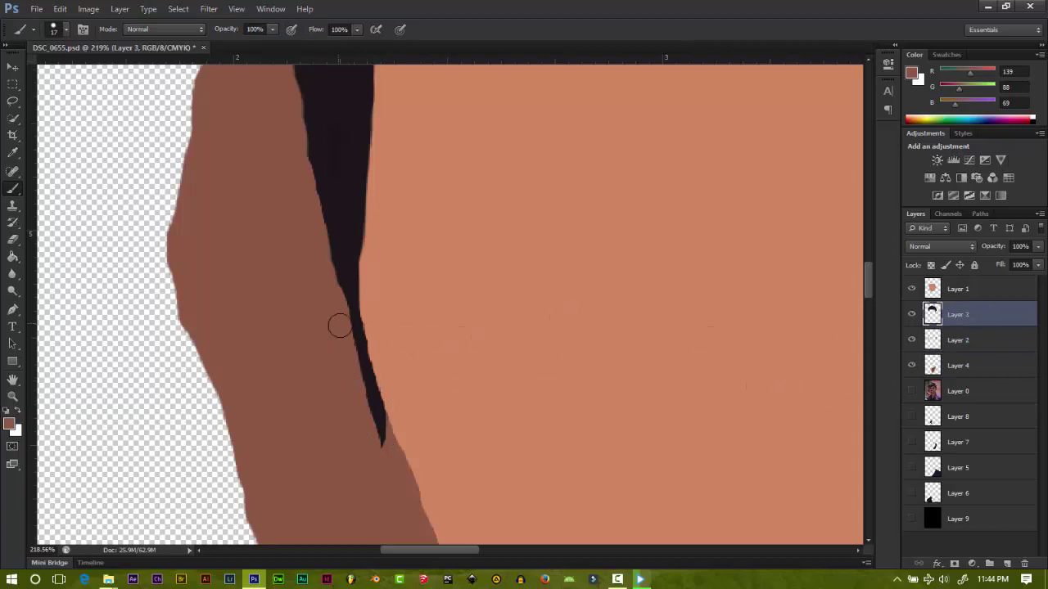
mouse_move(339, 323)
left_mouse_down()
mouse_move(370, 411)
mouse_move(352, 366)
left_mouse_up()
Step: Set the neck layer, Layer 4, to 100% opacity
scroll(686, 374, "down", 5)
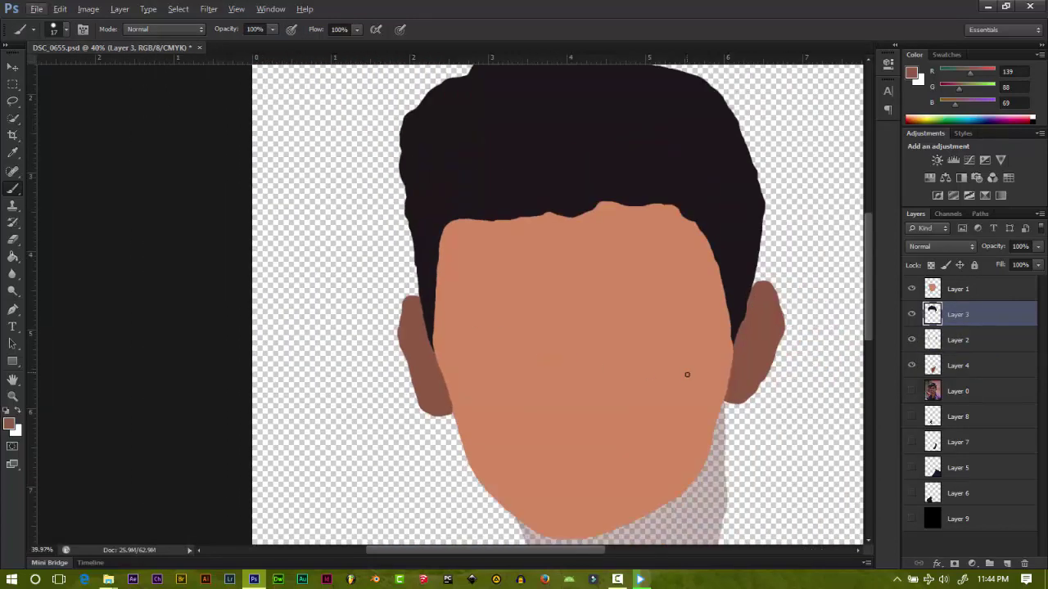
scroll(702, 366, "down", 2)
scroll(573, 346, "up", 4)
scroll(573, 346, "up", 2)
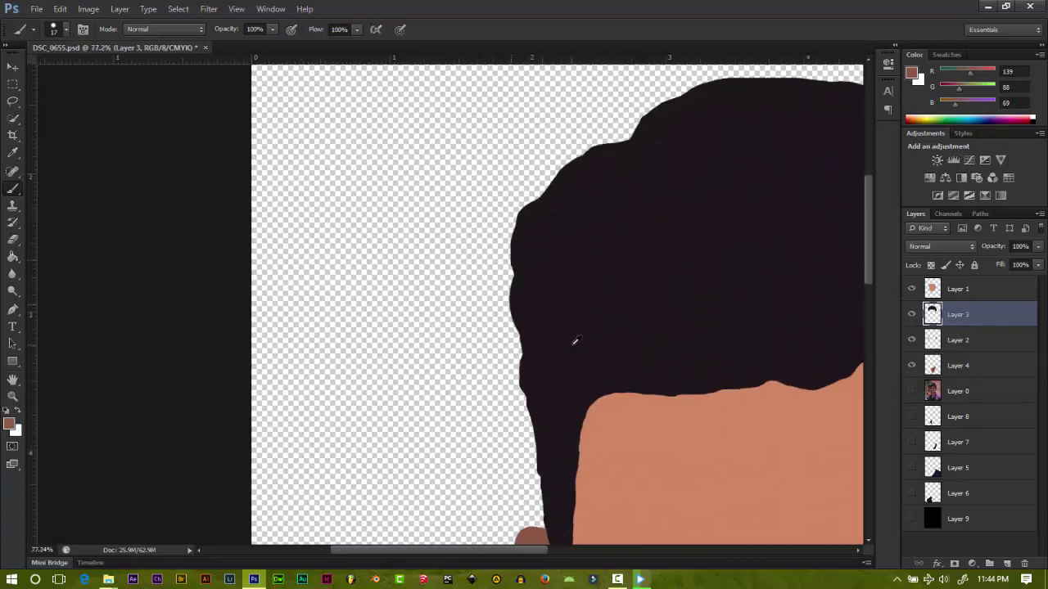
scroll(619, 316, "down", 7)
scroll(459, 368, "up", 2)
left_click(957, 365)
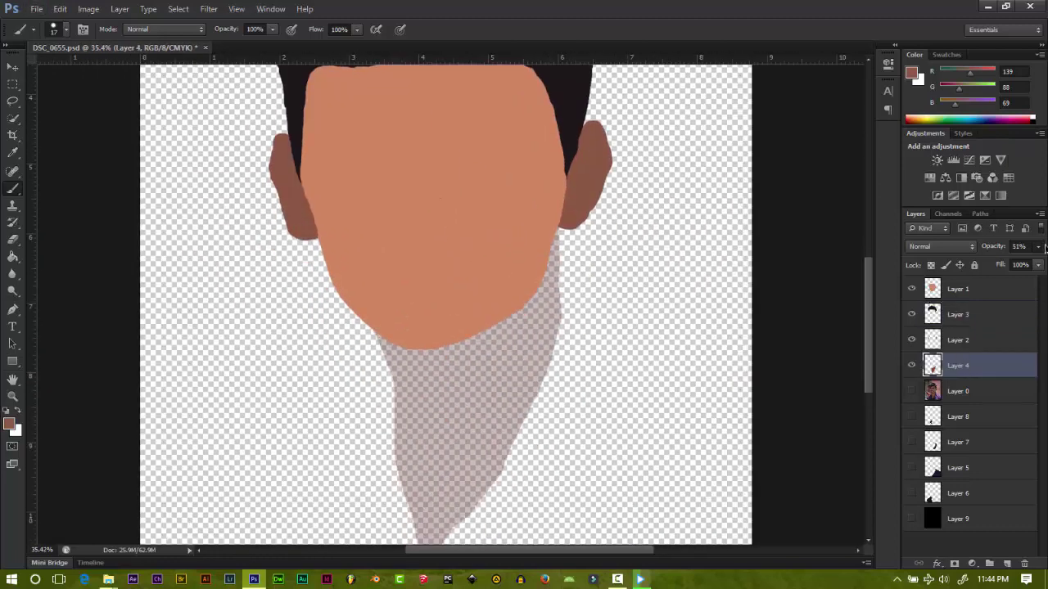
left_click_drag(1038, 246, 1030, 283)
Step: Turn the original photo layer back on and select it beneath the painted head
scroll(508, 320, "down", 1)
scroll(627, 398, "up", 2)
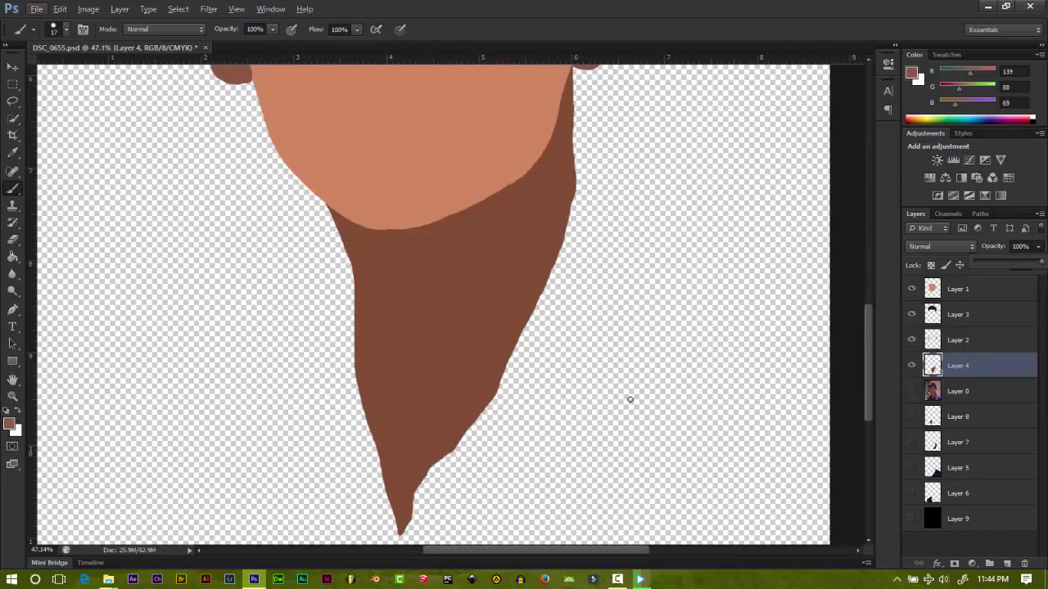
left_click(911, 391)
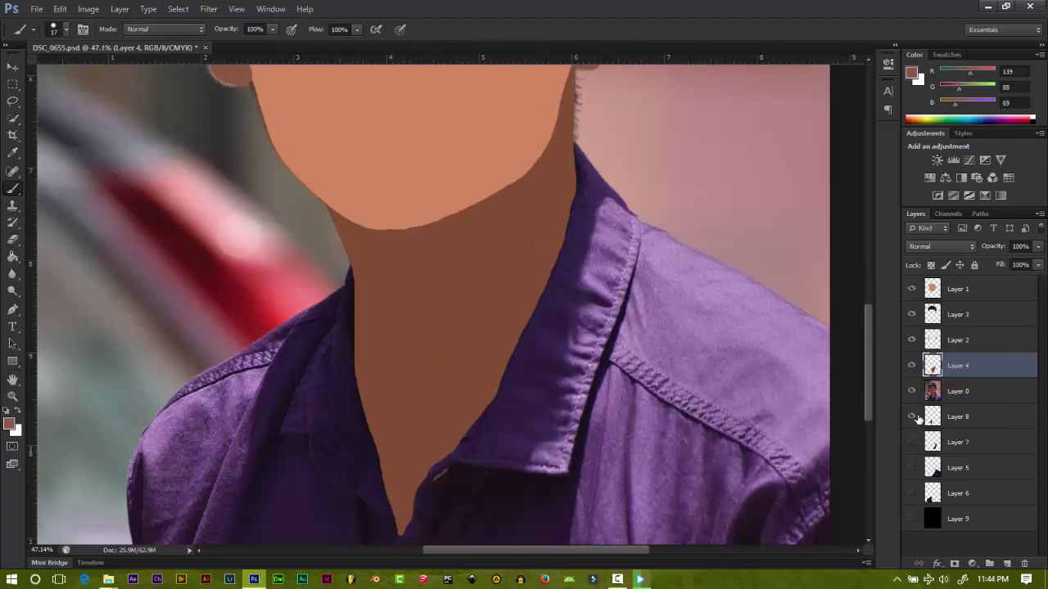
scroll(776, 336, "up", 3)
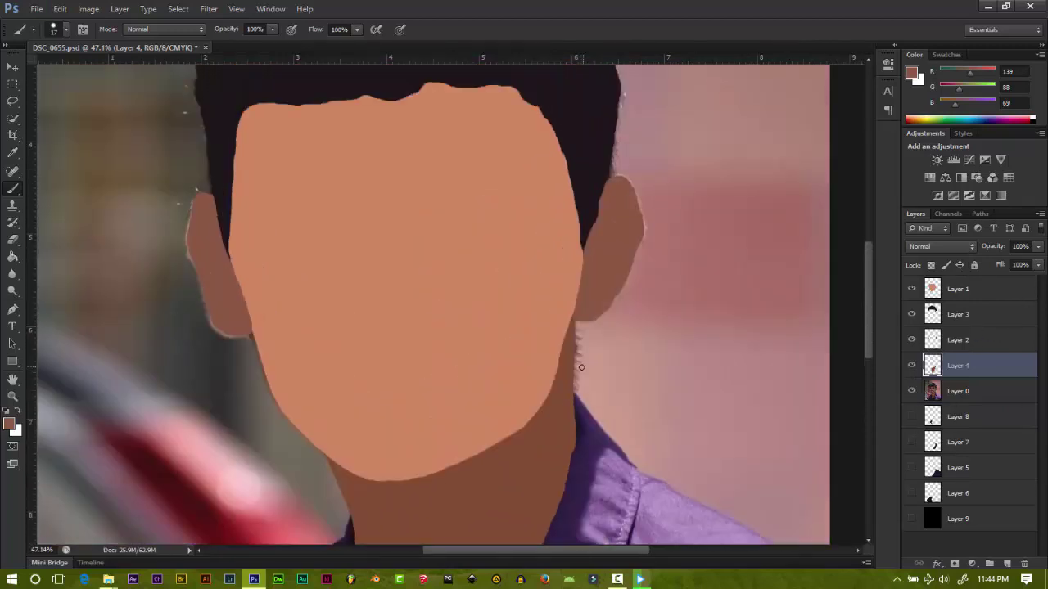
scroll(654, 286, "up", 2)
scroll(581, 363, "down", 2)
scroll(600, 211, "up", 2)
scroll(600, 211, "up", 2)
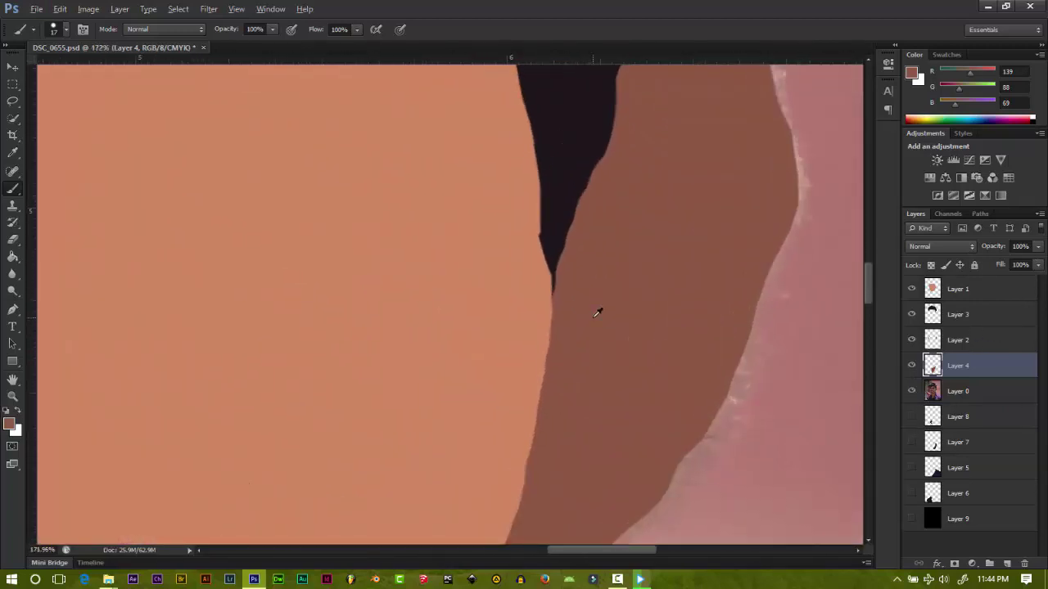
scroll(596, 319, "down", 3)
scroll(577, 356, "down", 3)
scroll(532, 365, "down", 1)
scroll(532, 365, "up", 2)
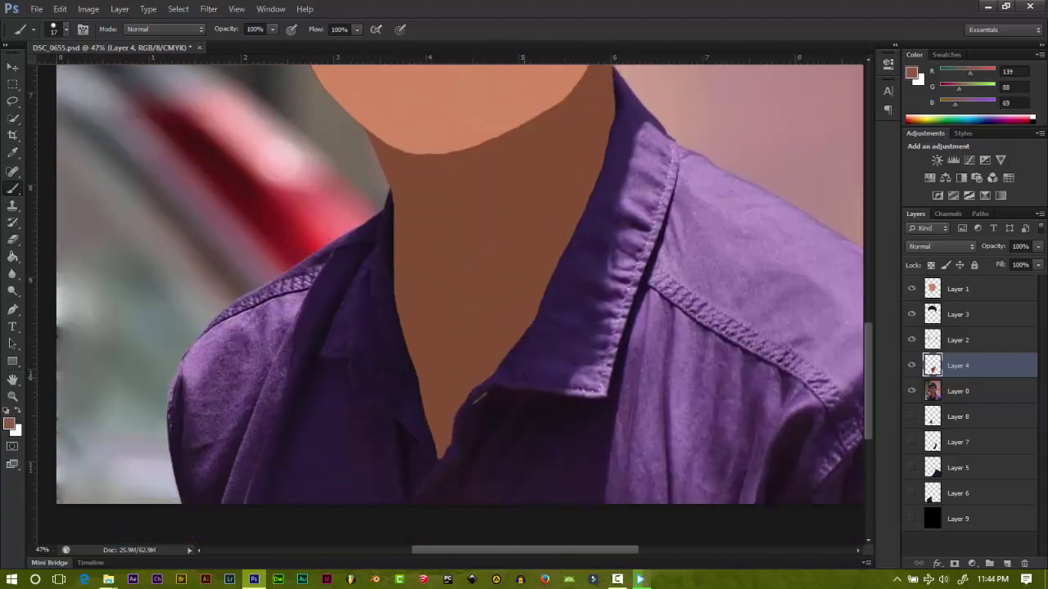
scroll(528, 370, "up", 1)
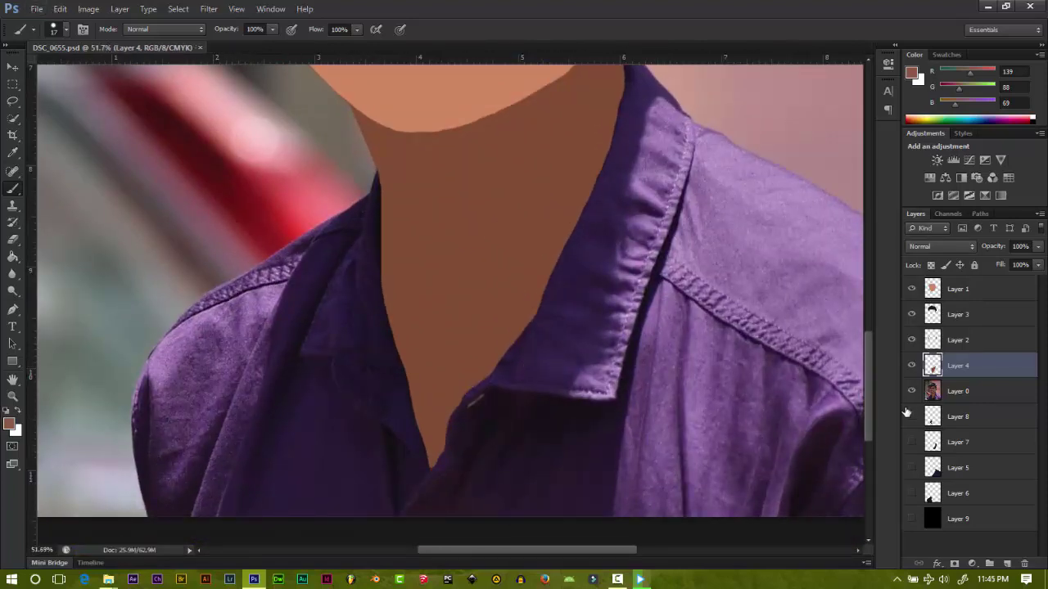
scroll(457, 379, "up", 2)
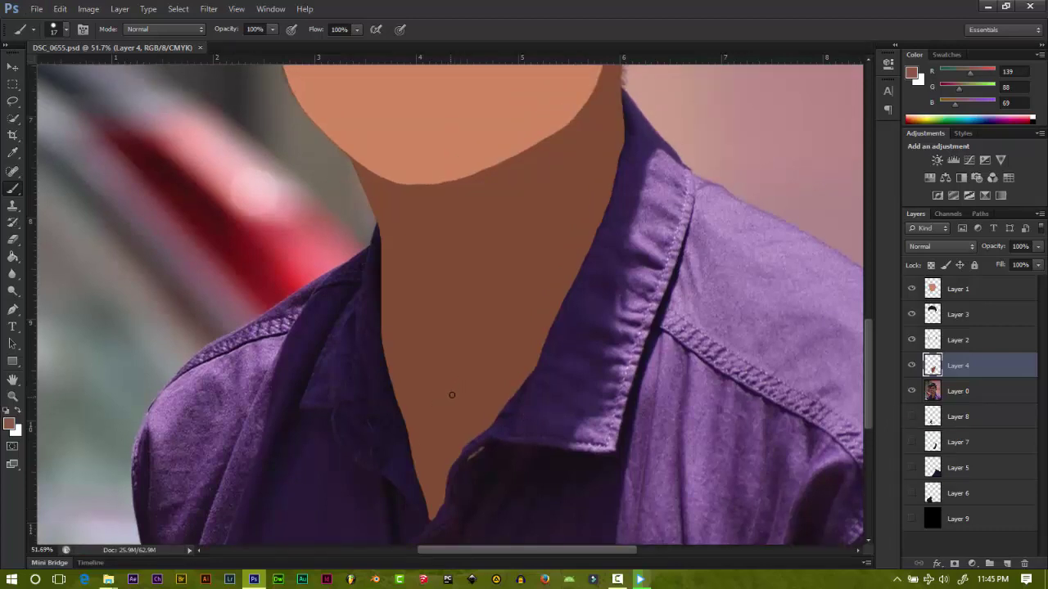
scroll(446, 406, "right", 5)
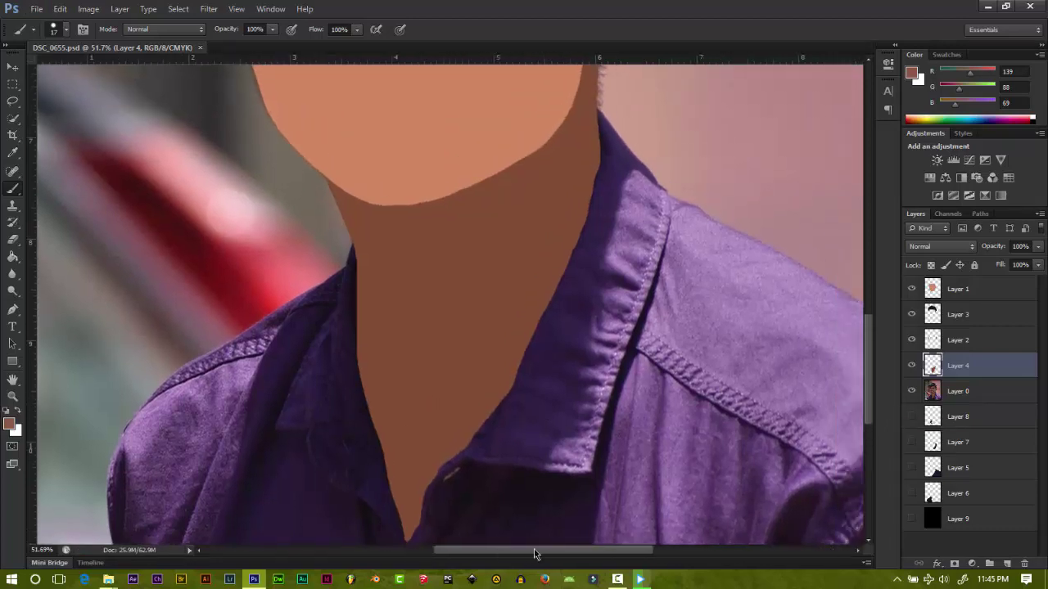
scroll(445, 406, "down", 1)
scroll(493, 513, "up", 1)
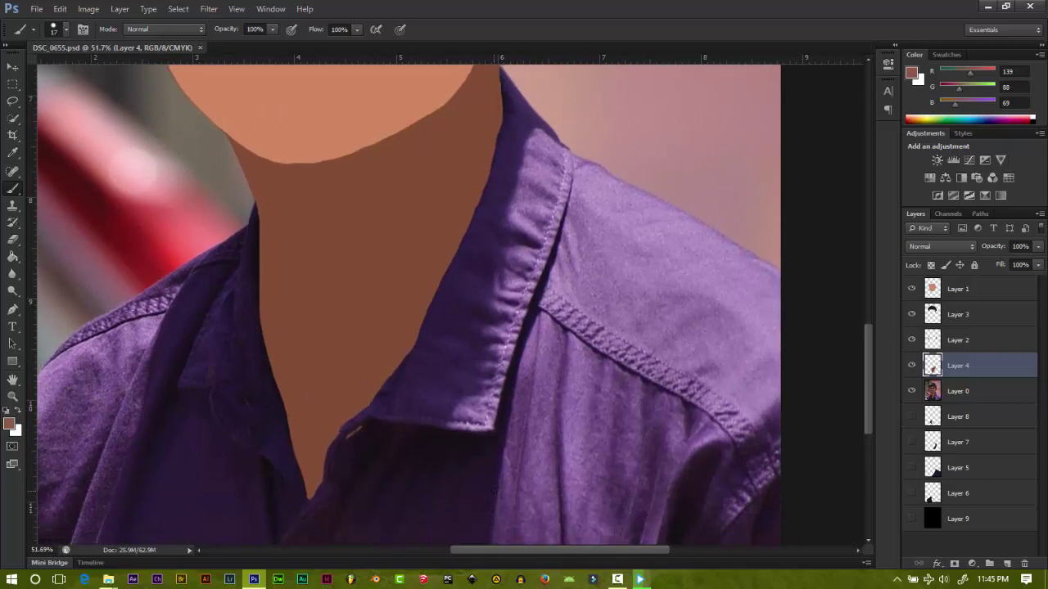
left_click_drag(536, 557, 517, 556)
left_click(941, 397)
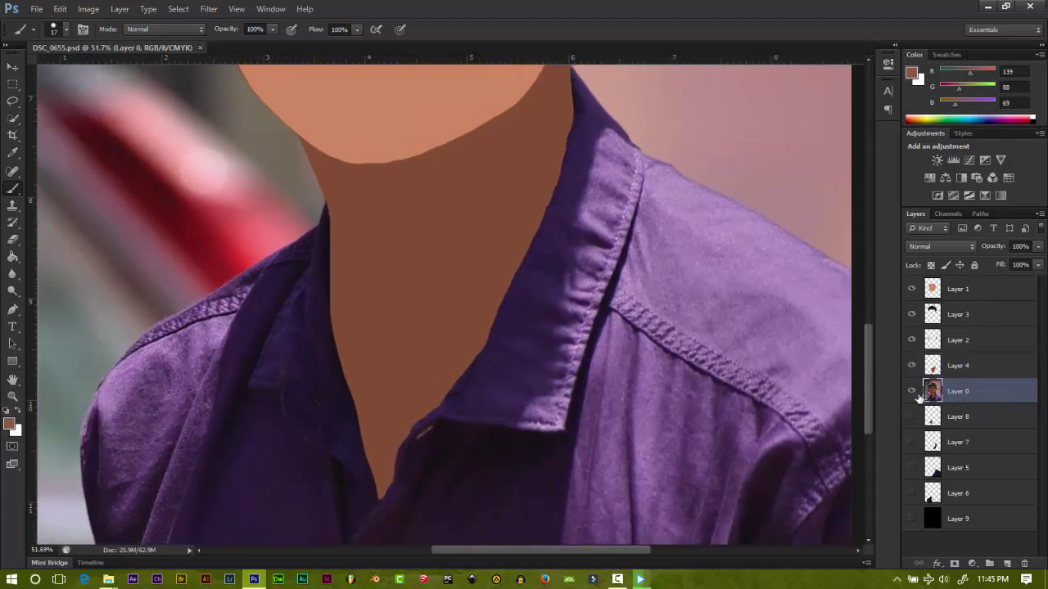
Step: Open the Filter Gallery and zoom its preview out to 25%
scroll(649, 376, "down", 3)
scroll(400, 390, "up", 2)
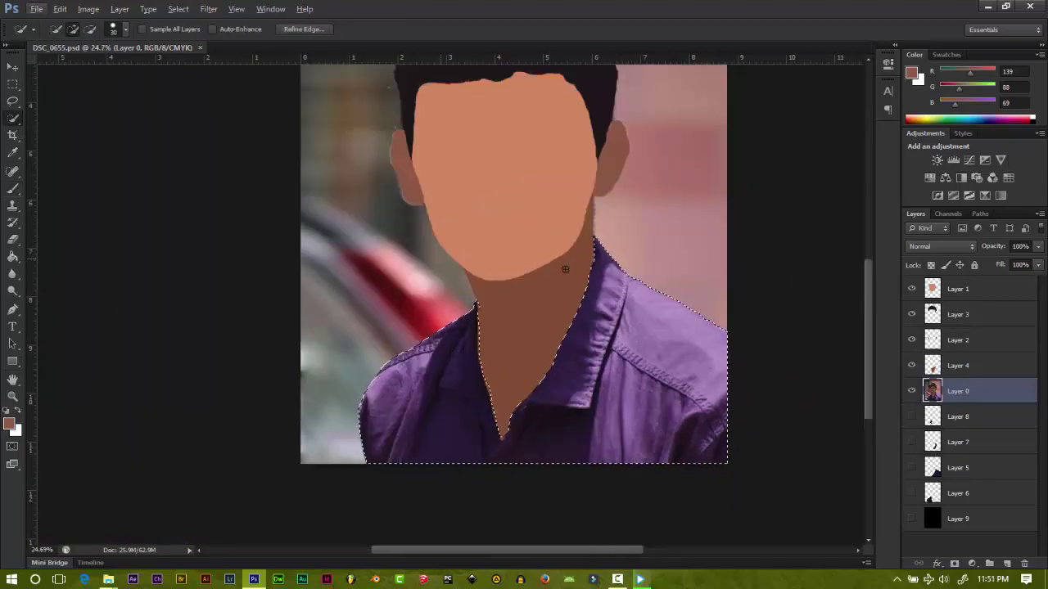
left_click(209, 9)
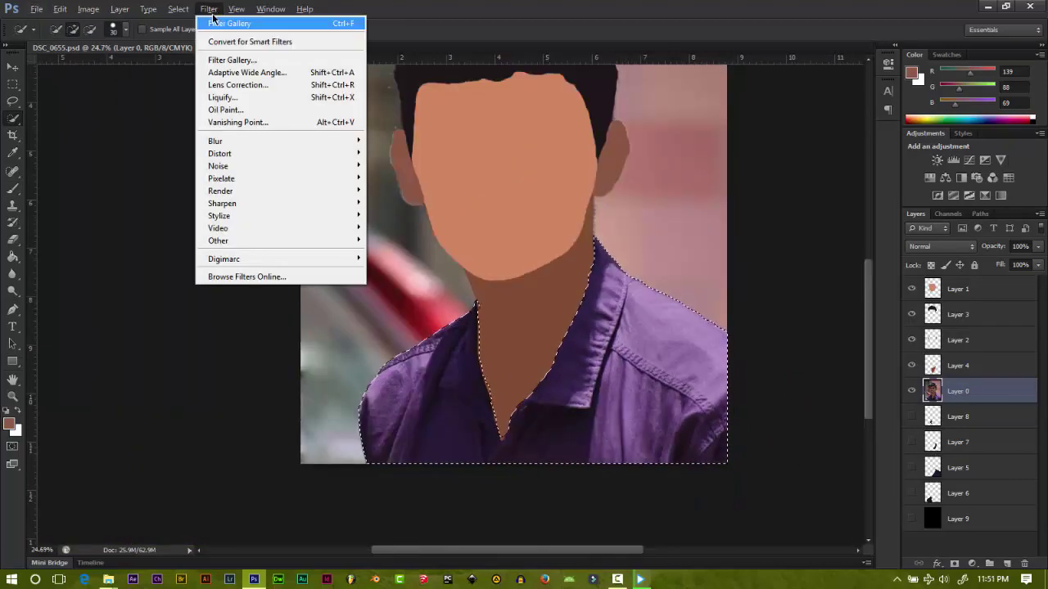
left_click(234, 60)
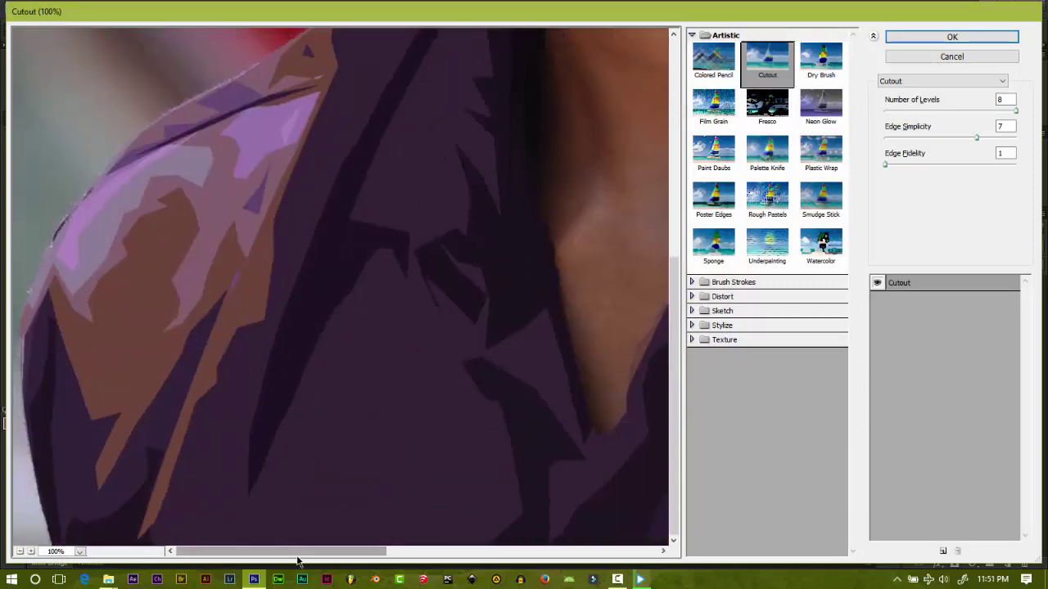
left_click_drag(300, 551, 575, 507)
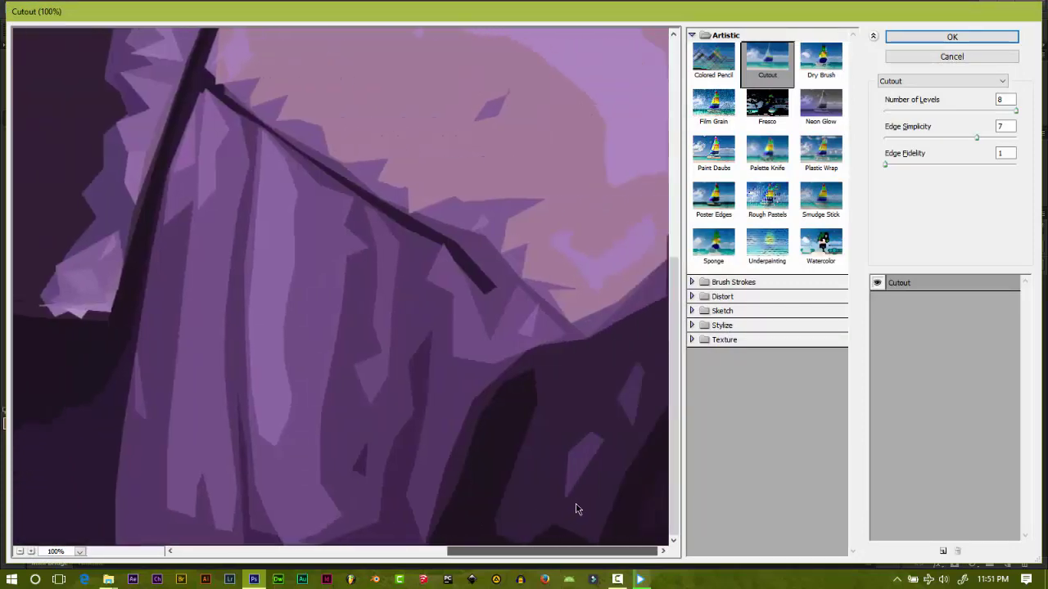
left_click(408, 276, "alt")
left_click(407, 276, "alt")
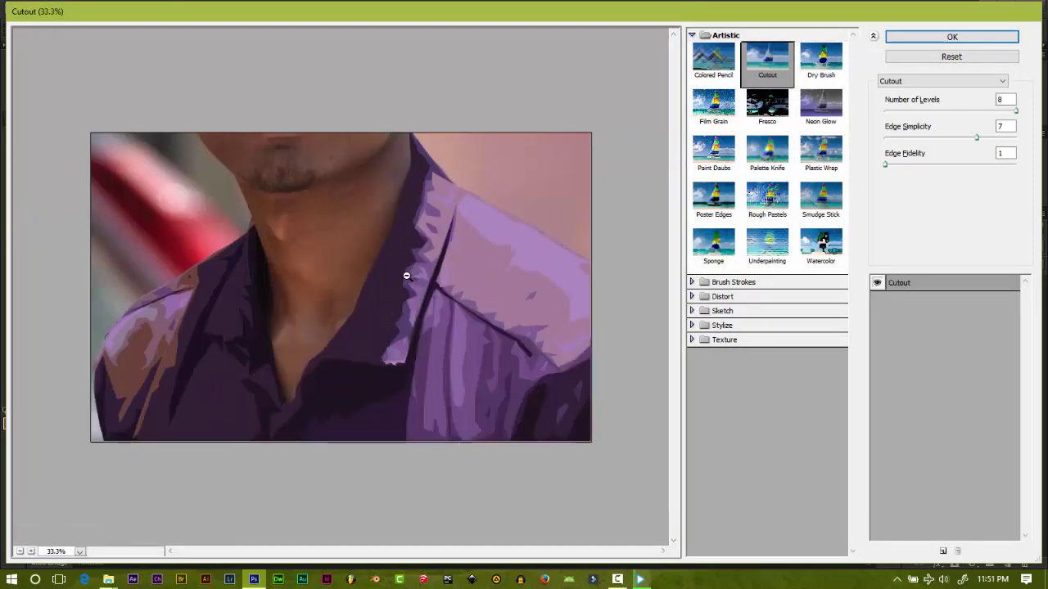
left_click(407, 276, "alt")
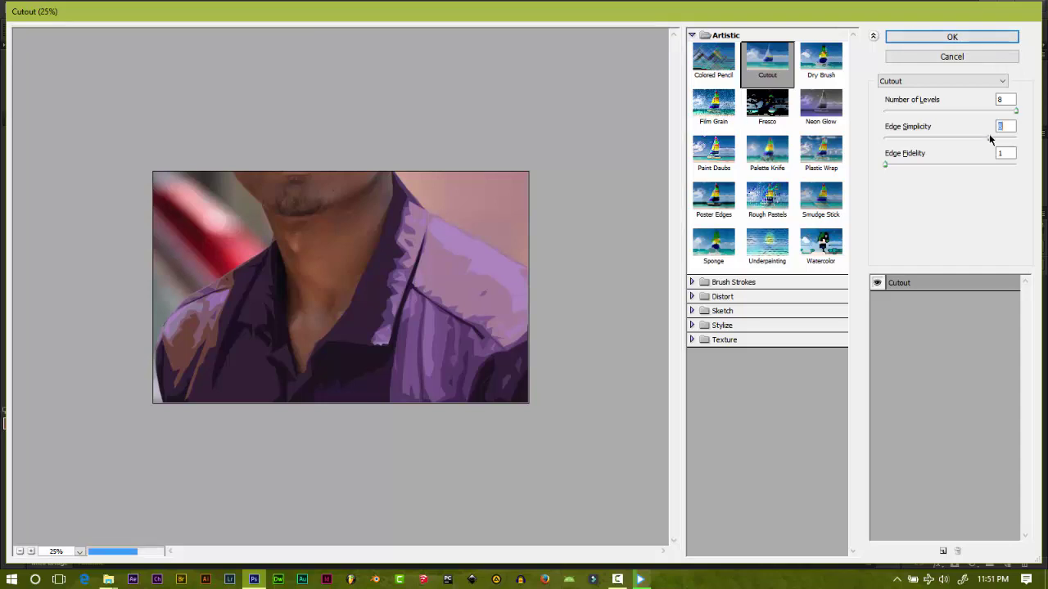
Step: Apply Cutout with Edge Simplicity 8 and Edge Fidelity 1
mouse_move(976, 137)
left_mouse_down()
mouse_move(939, 139)
mouse_move(988, 143)
left_mouse_up()
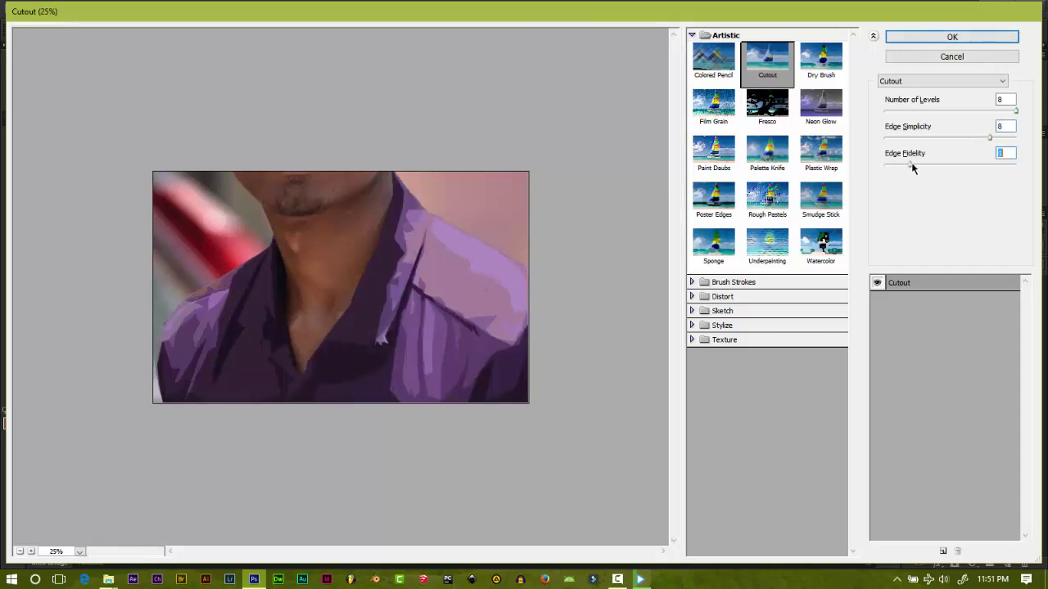
mouse_move(912, 168)
left_mouse_down()
mouse_move(989, 175)
mouse_move(881, 166)
mouse_move(912, 166)
mouse_move(902, 167)
left_mouse_up()
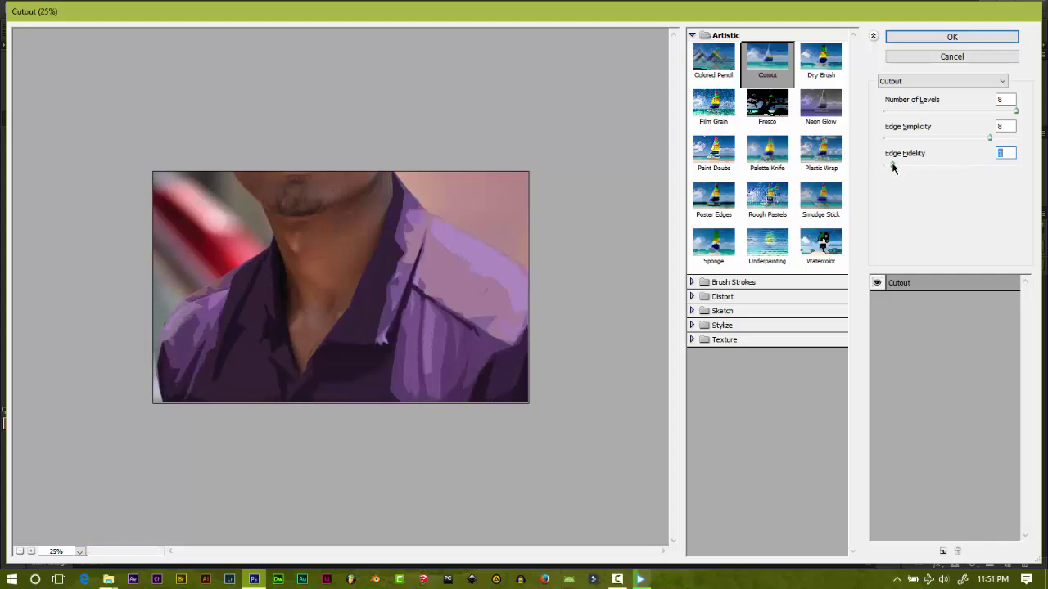
mouse_move(988, 137)
left_mouse_down()
mouse_move(961, 140)
mouse_move(998, 145)
left_mouse_up()
left_click(952, 37)
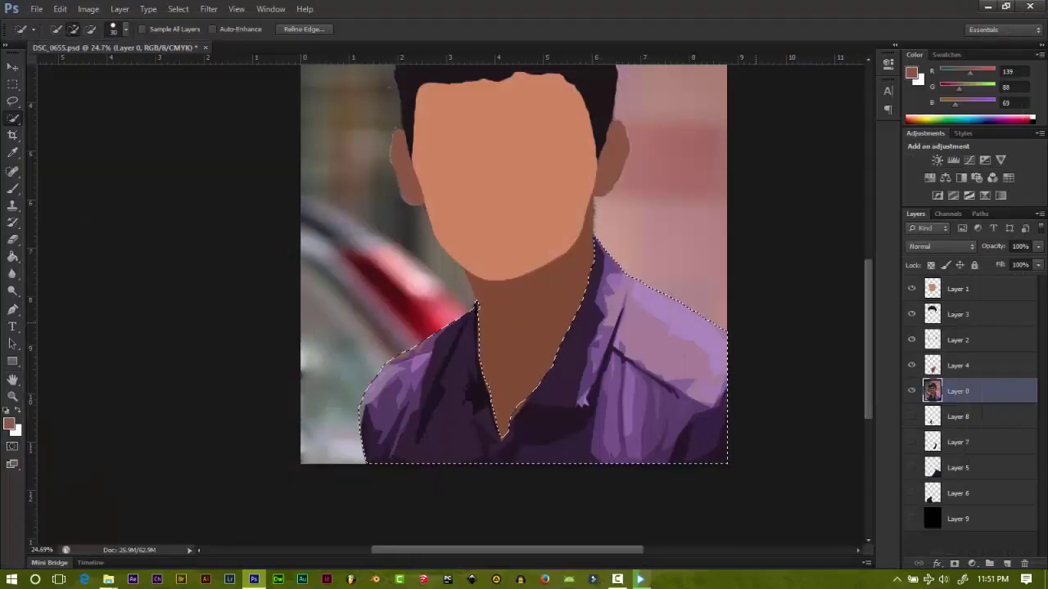
Step: Re-show Layers 2 and 4, then delete Layers 8, 7, 5 and 6
left_click(910, 365)
left_click(911, 365)
left_click(910, 339)
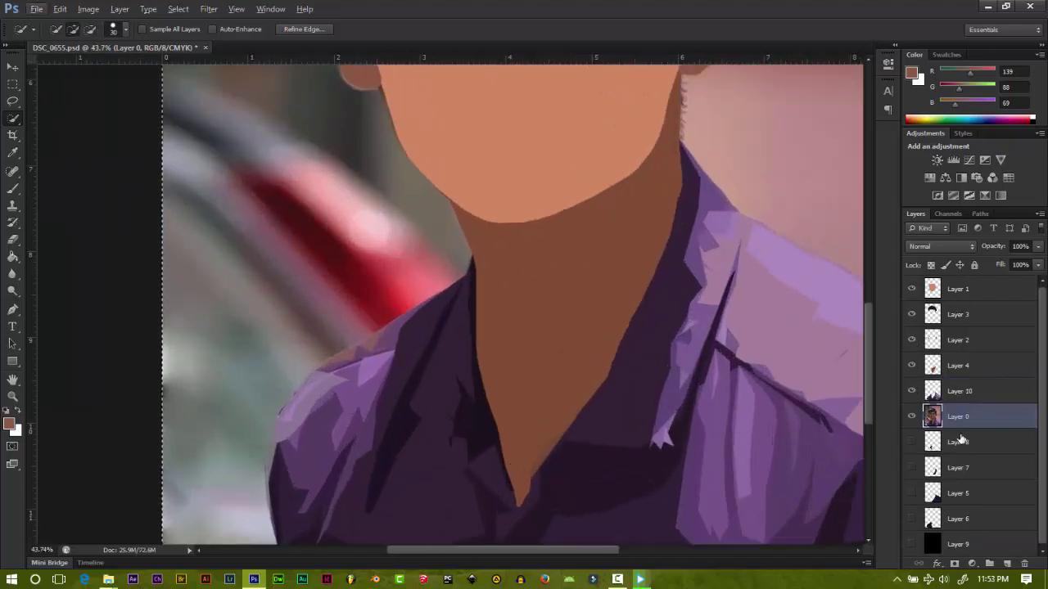
left_click(937, 442)
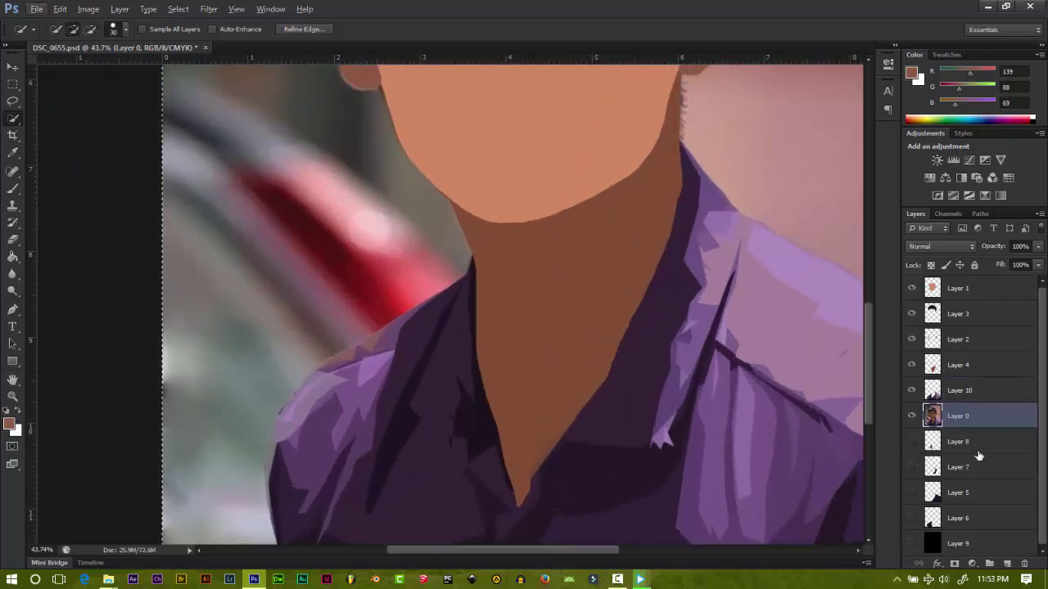
left_click(975, 492, "shift")
left_click(975, 518, "shift")
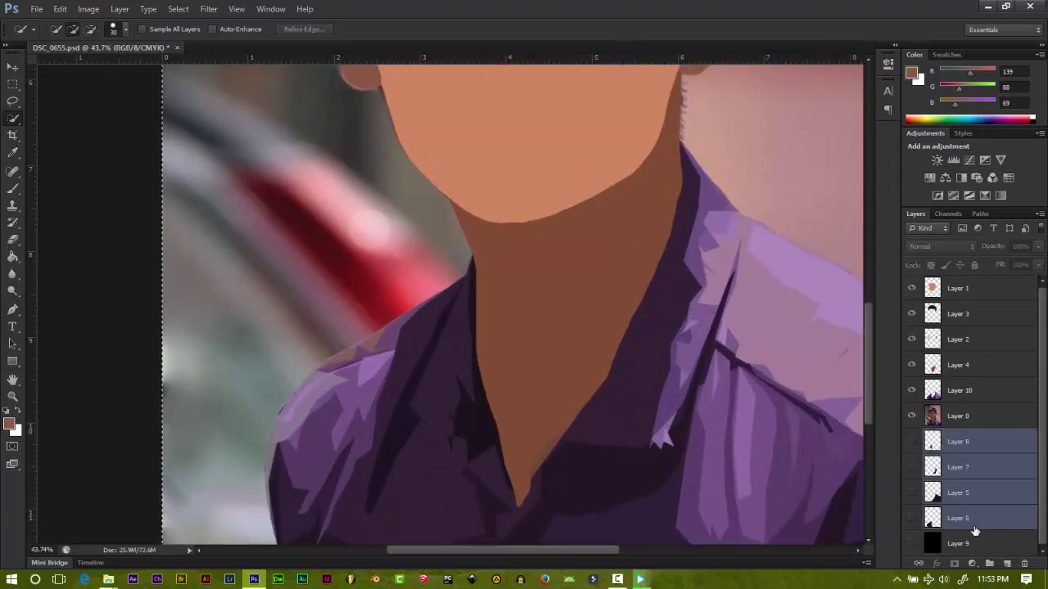
left_click_drag(975, 531, 1024, 563)
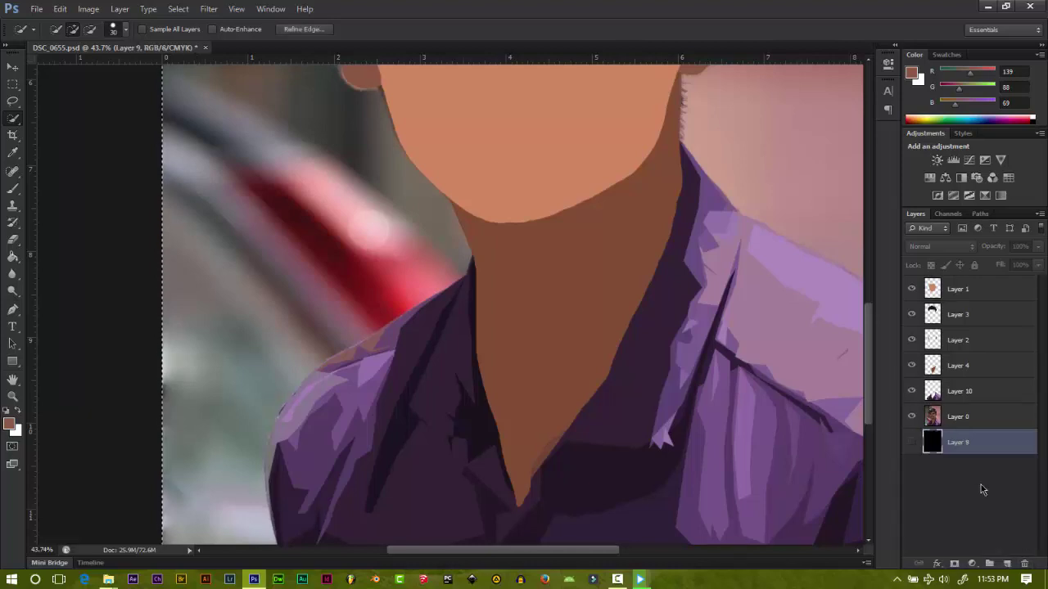
Step: Select Layer 4 and toggle its flat neck fill to compare, leaving it visible
left_click(941, 366)
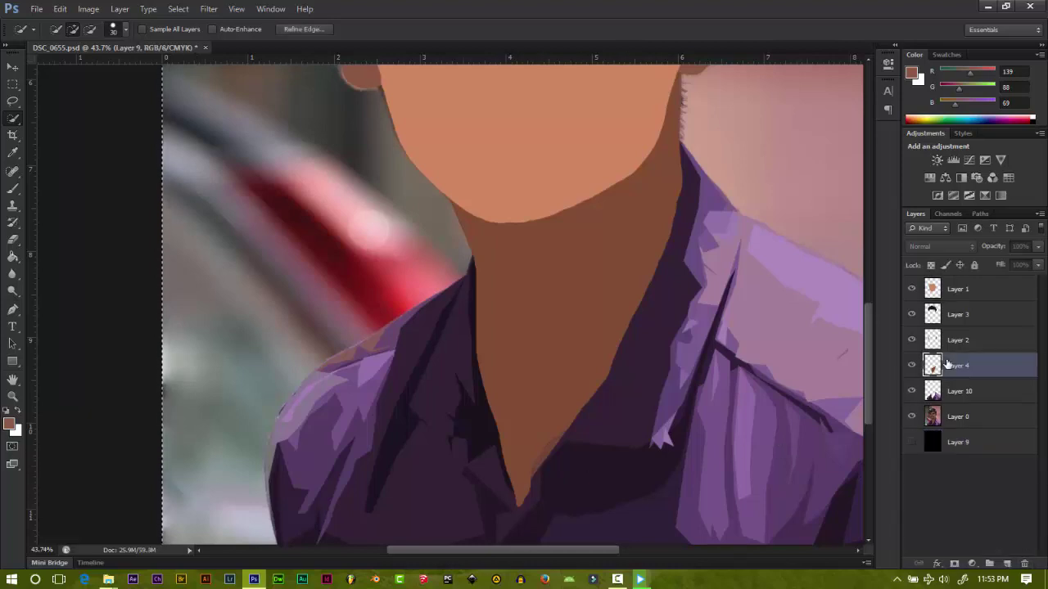
left_click(911, 365)
left_click(911, 365)
left_click(911, 365)
left_click(911, 365)
Step: Sample the neck brown for the Brush and hide the original photo Layer 0
scroll(570, 411, "up", 3)
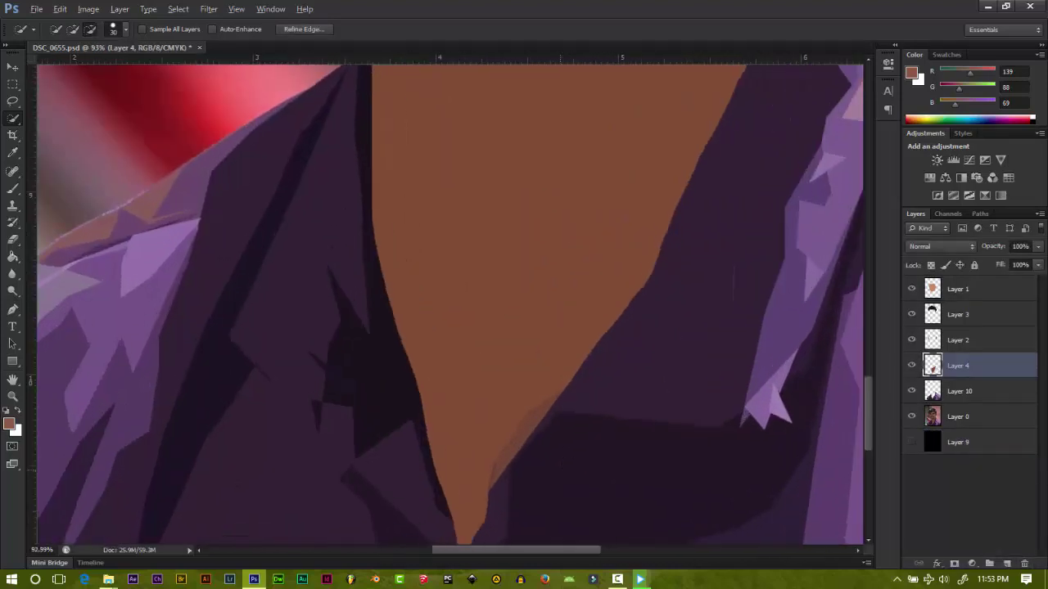
left_click(479, 283)
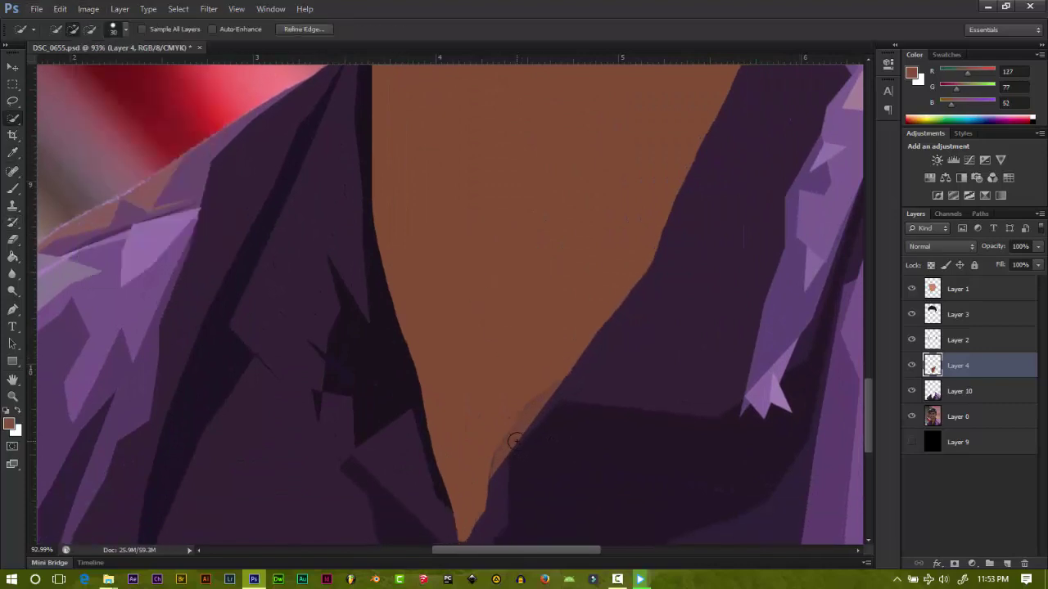
key("b")
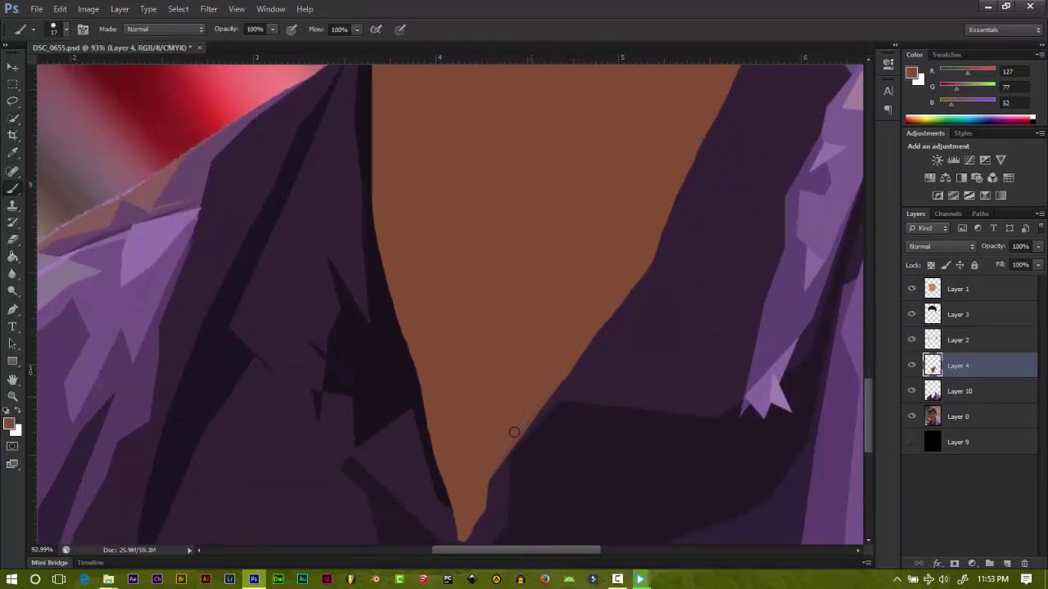
scroll(551, 383, "down", 1)
scroll(327, 393, "down", 3)
scroll(228, 399, "up", 2)
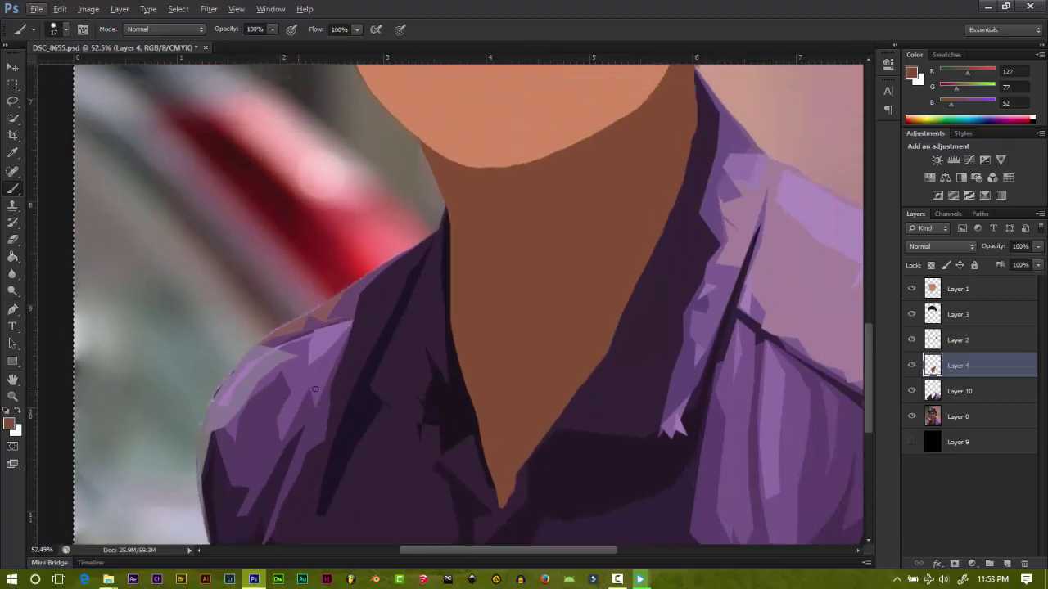
scroll(228, 399, "up", 2)
left_click(911, 416)
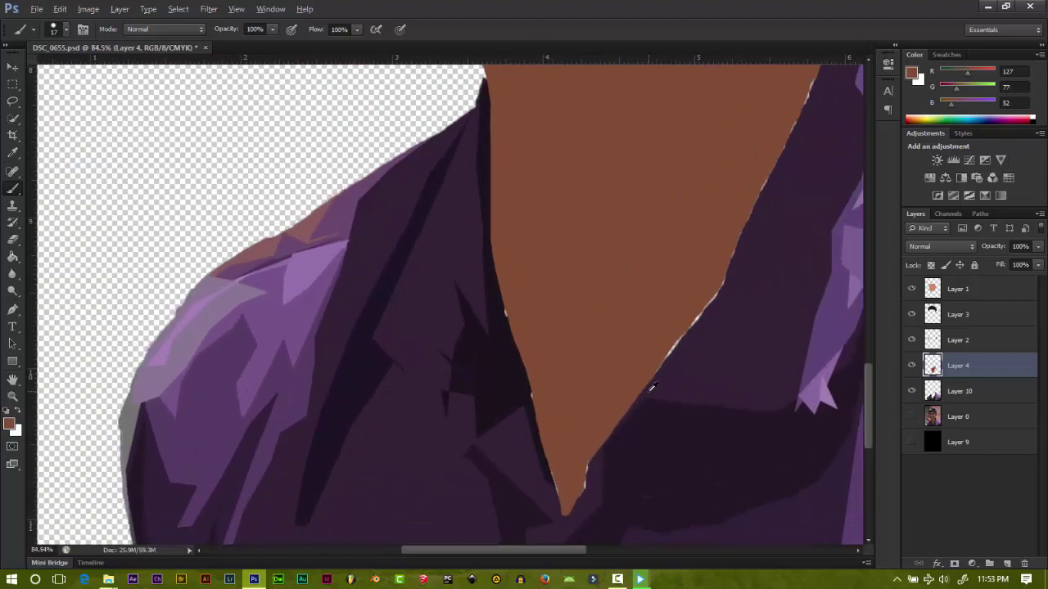
scroll(569, 455, "down", 1)
scroll(568, 455, "down", 1)
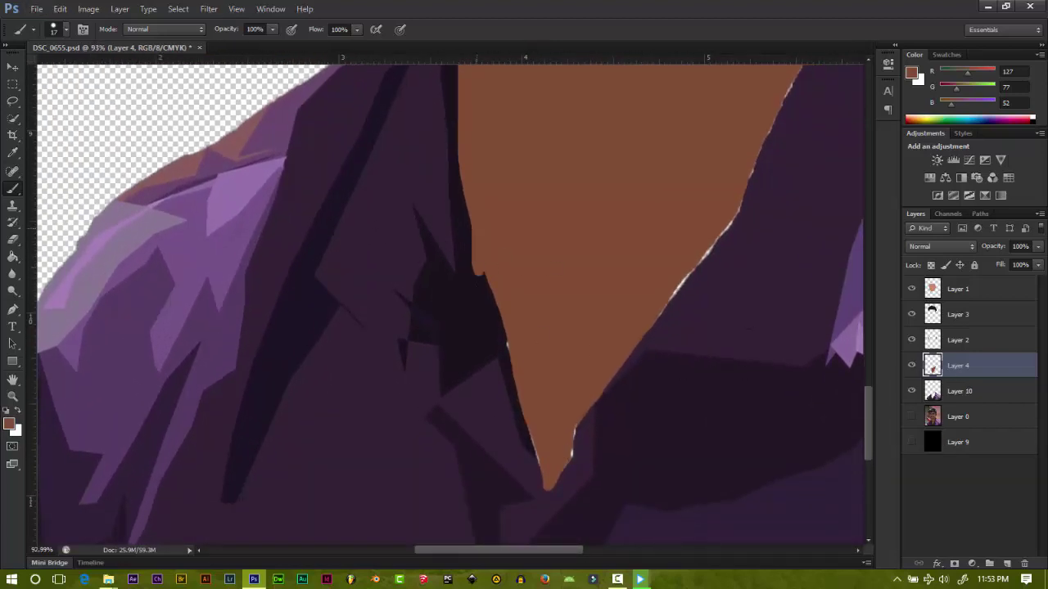
Step: Paint brown along the neck's right edge and notch with shirt Layer 10 temporarily hidden
left_click_drag(483, 274, 715, 439)
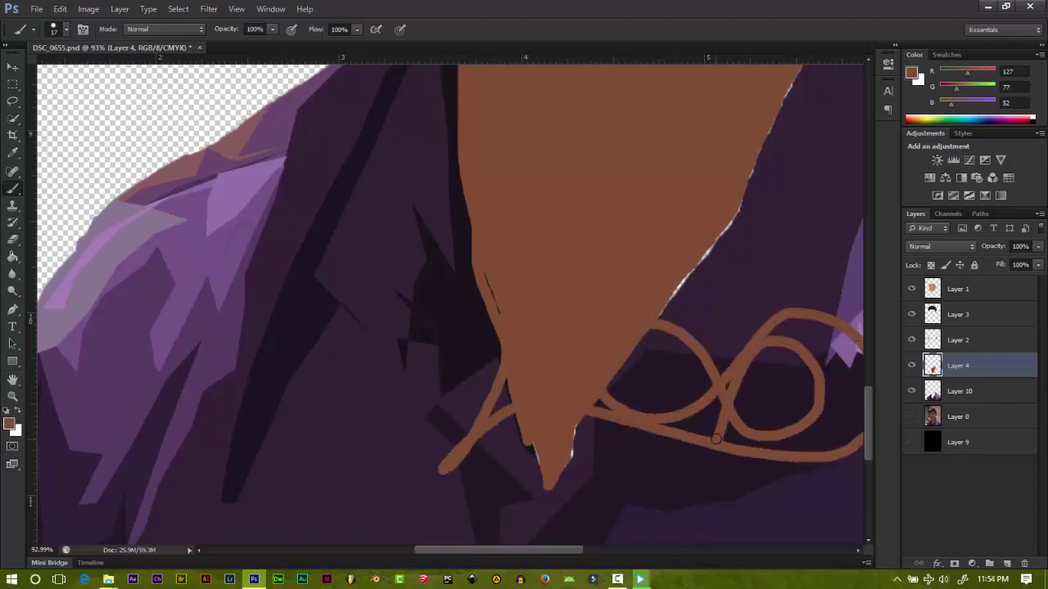
key("ctrl+z")
left_click(912, 392)
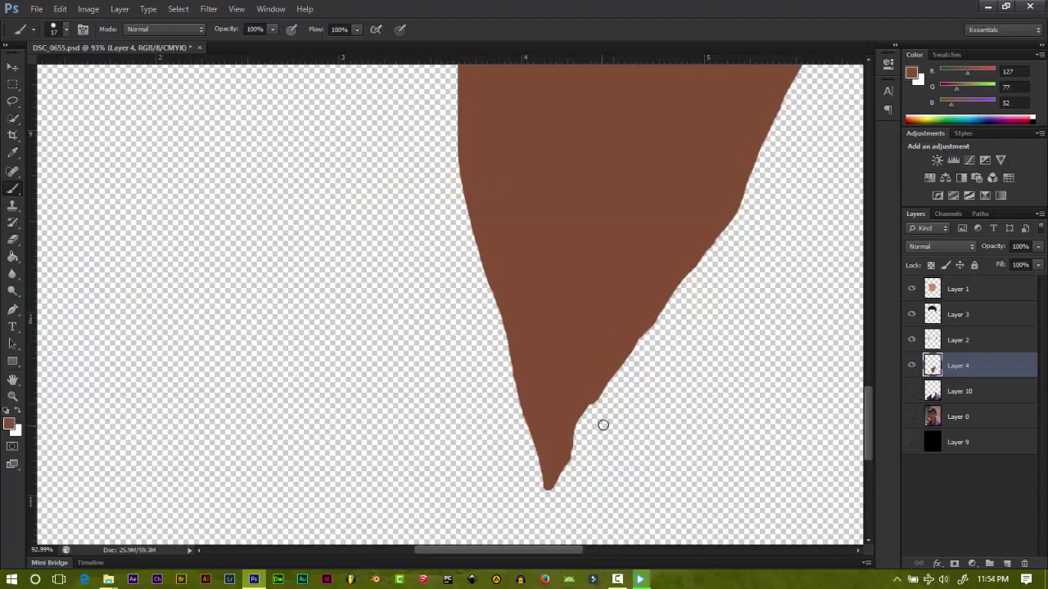
left_click_drag(604, 425, 588, 424)
mouse_move(745, 204)
left_mouse_down()
mouse_move(593, 422)
mouse_move(683, 286)
left_mouse_up()
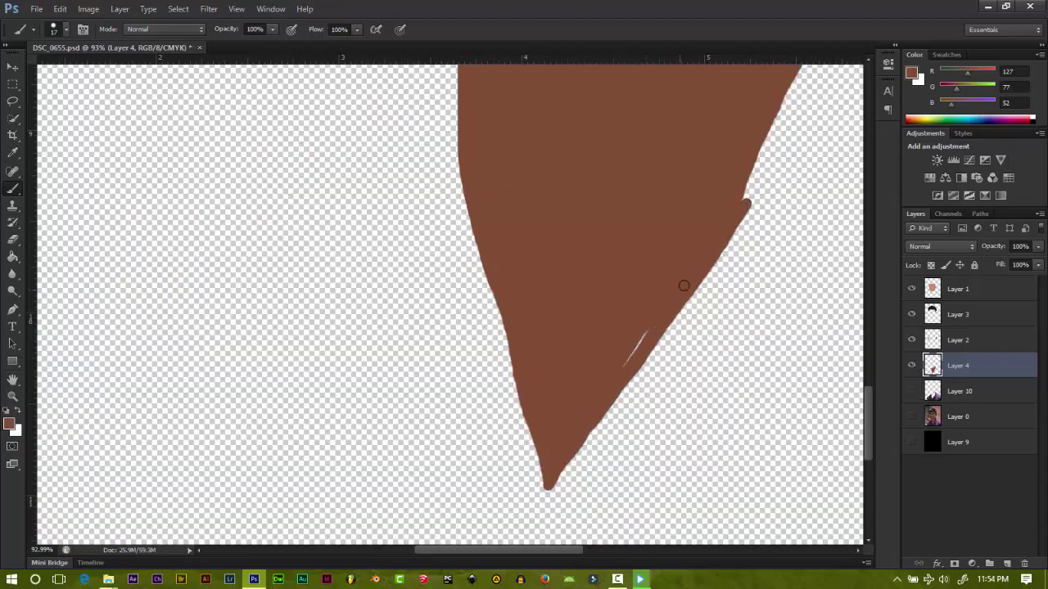
left_click(912, 391)
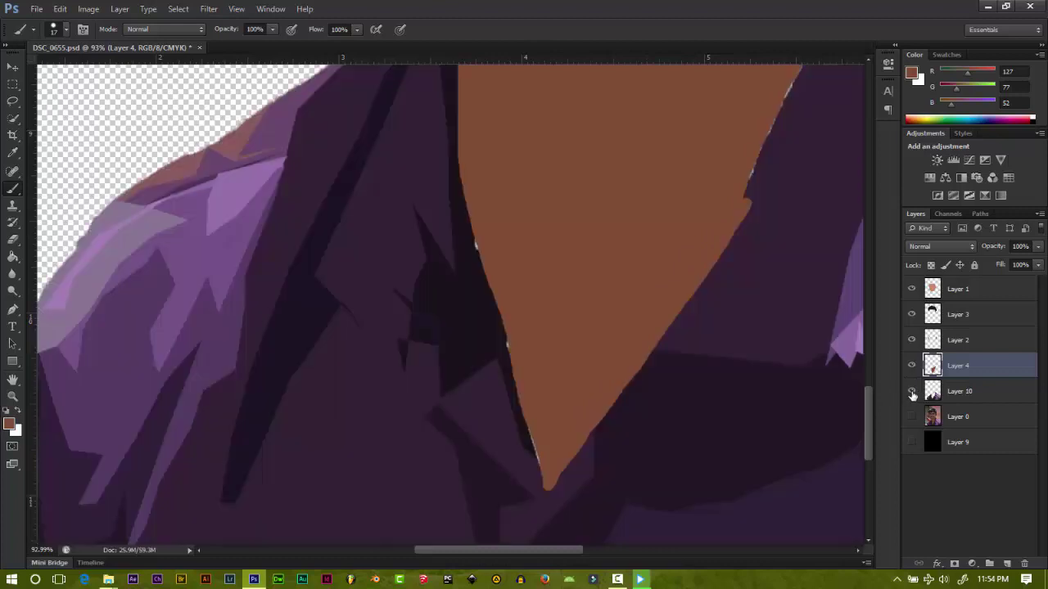
Step: On neck Layer 4, cover the white fringe at the neck's tip with brown
left_click(973, 434)
left_click(941, 392)
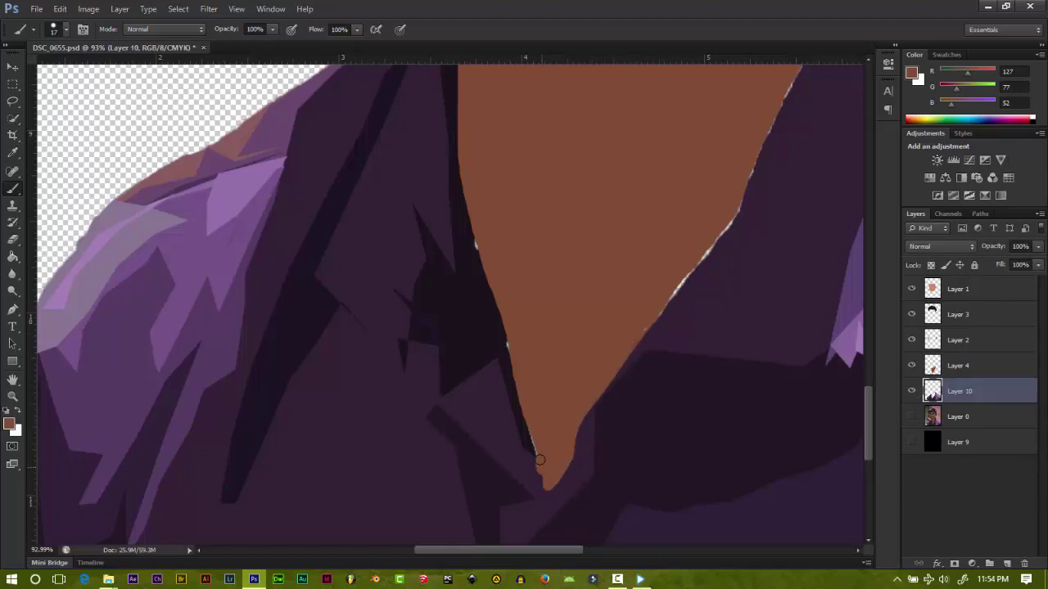
key("ctrl+z")
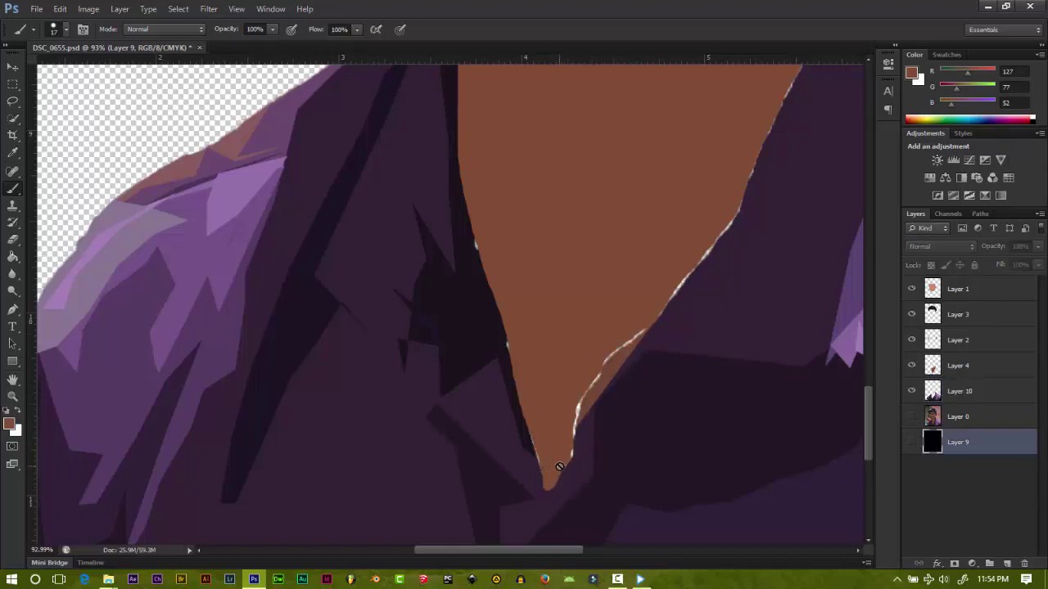
left_click(958, 366)
scroll(559, 462, "up", 5)
mouse_move(545, 478)
left_mouse_down()
mouse_move(568, 435)
mouse_move(592, 315)
mouse_move(577, 434)
left_mouse_up()
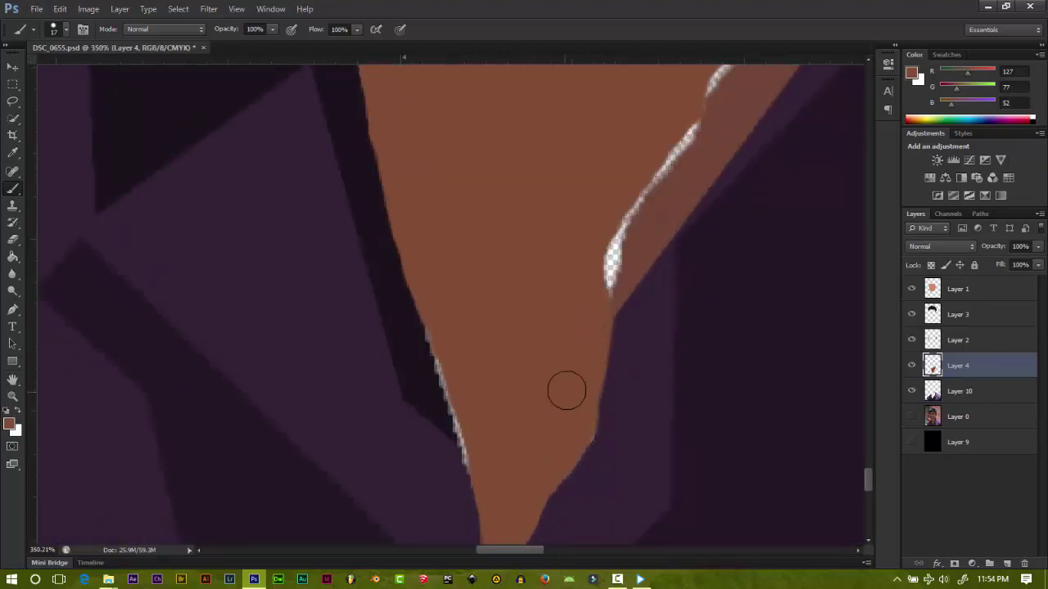
scroll(566, 391, "up", 2)
mouse_move(610, 360)
left_mouse_down()
mouse_move(671, 211)
mouse_move(655, 297)
mouse_move(678, 224)
left_mouse_up()
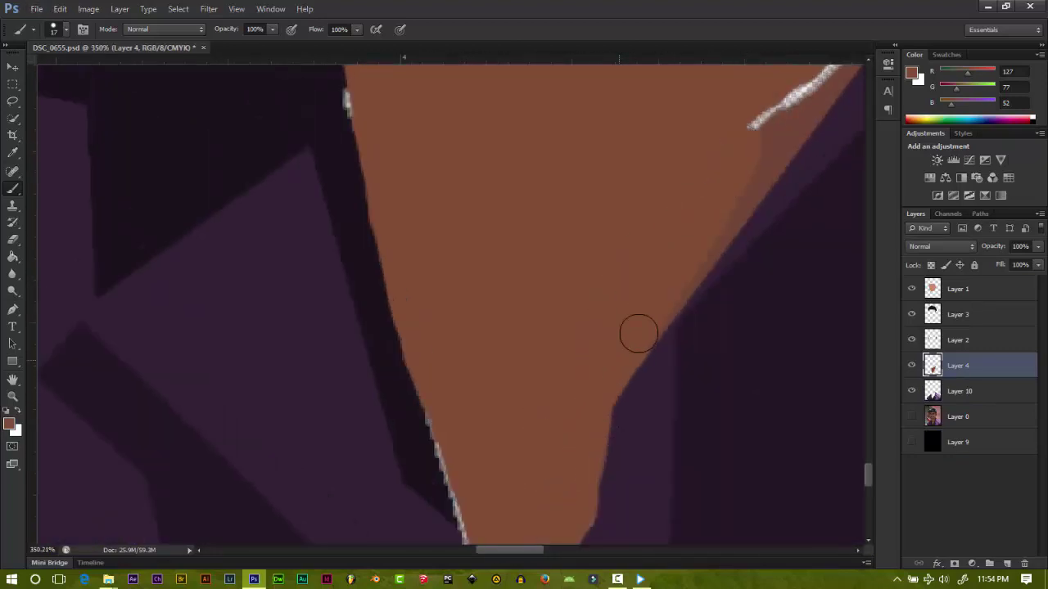
Step: Paint brown over the white fringe along the neck's edge against the shirt
scroll(693, 324, "up", 2)
scroll(692, 325, "up", 1)
scroll(372, 440, "right", 5)
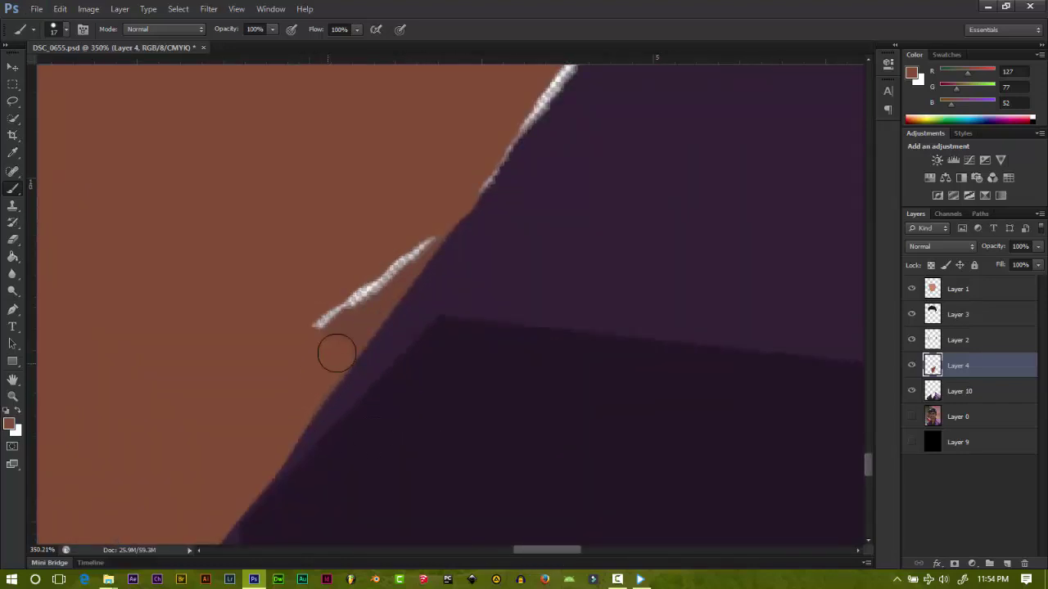
mouse_move(336, 354)
left_mouse_down()
mouse_move(445, 187)
mouse_move(351, 327)
left_mouse_up()
scroll(409, 335, "up", 4)
left_click_drag(465, 344, 587, 188)
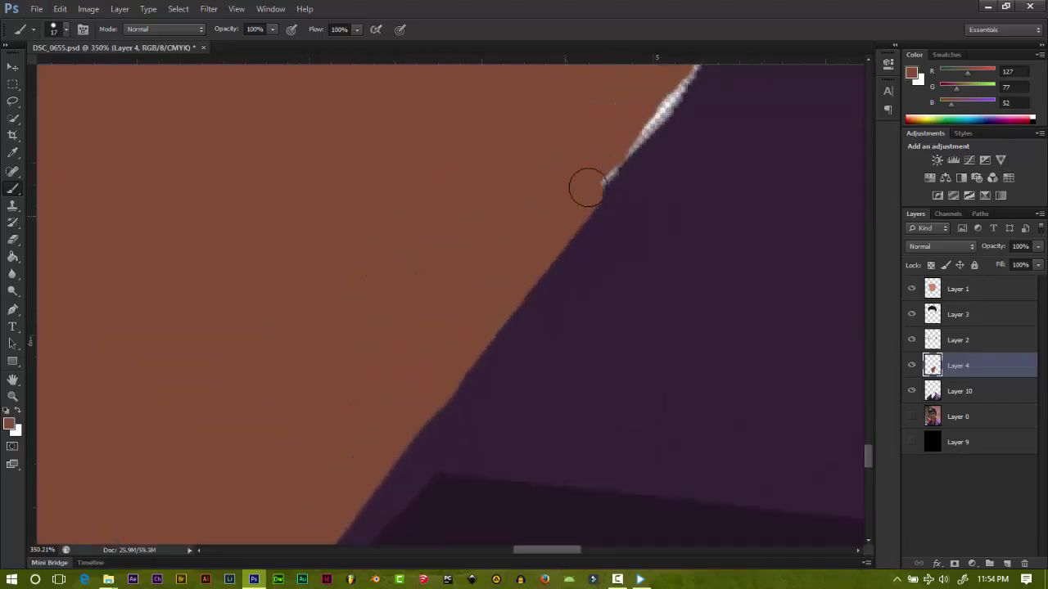
scroll(587, 187, "up", 3)
left_click_drag(757, 119, 659, 258)
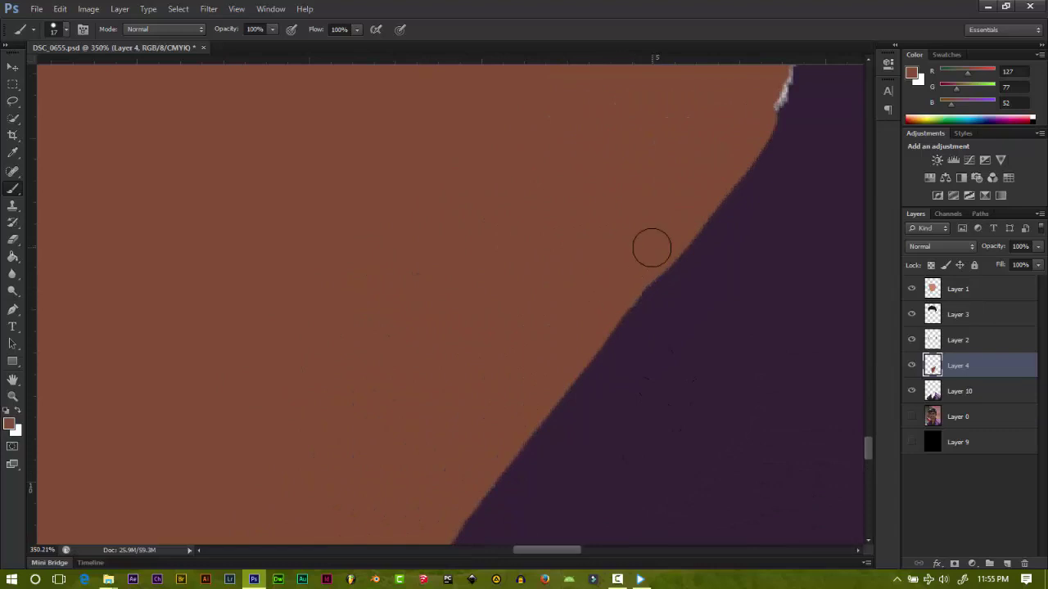
left_click_drag(537, 553, 556, 553)
Step: Fill the remaining white gaps further along the neck edge with brown
scroll(604, 169, "up", 6)
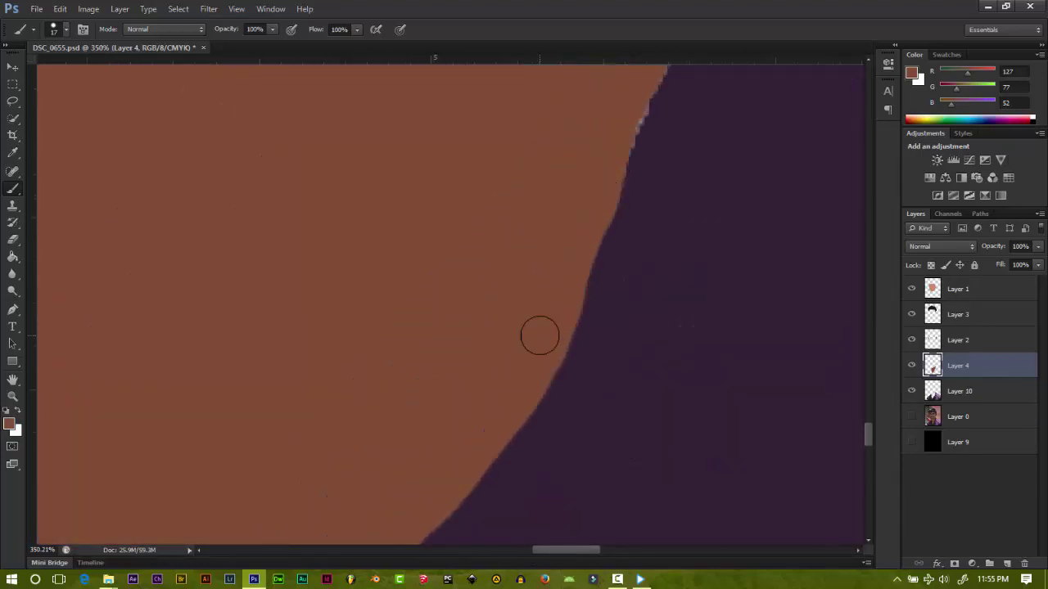
scroll(537, 333, "up", 10)
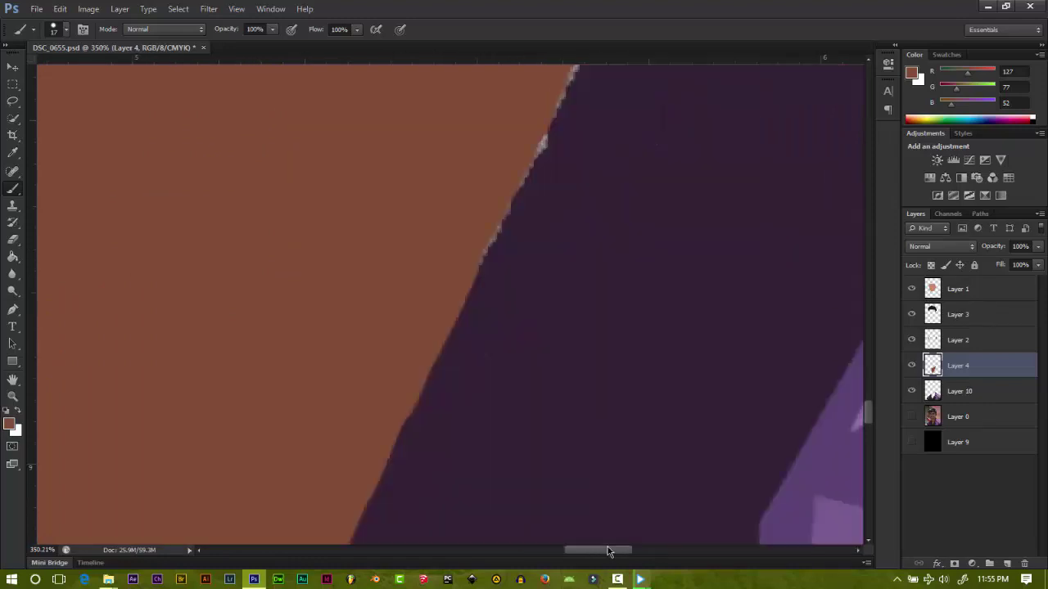
scroll(479, 439, "right", 5)
left_click_drag(234, 492, 361, 208)
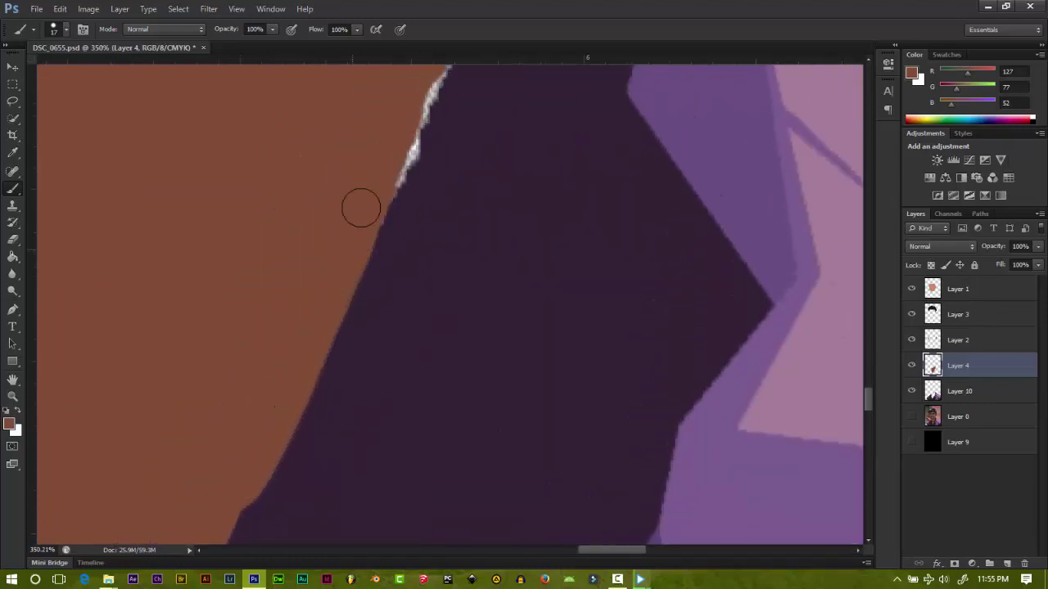
scroll(231, 502, "up", 3)
scroll(444, 269, "up", 3)
left_click_drag(445, 269, 364, 465)
scroll(458, 376, "up", 3)
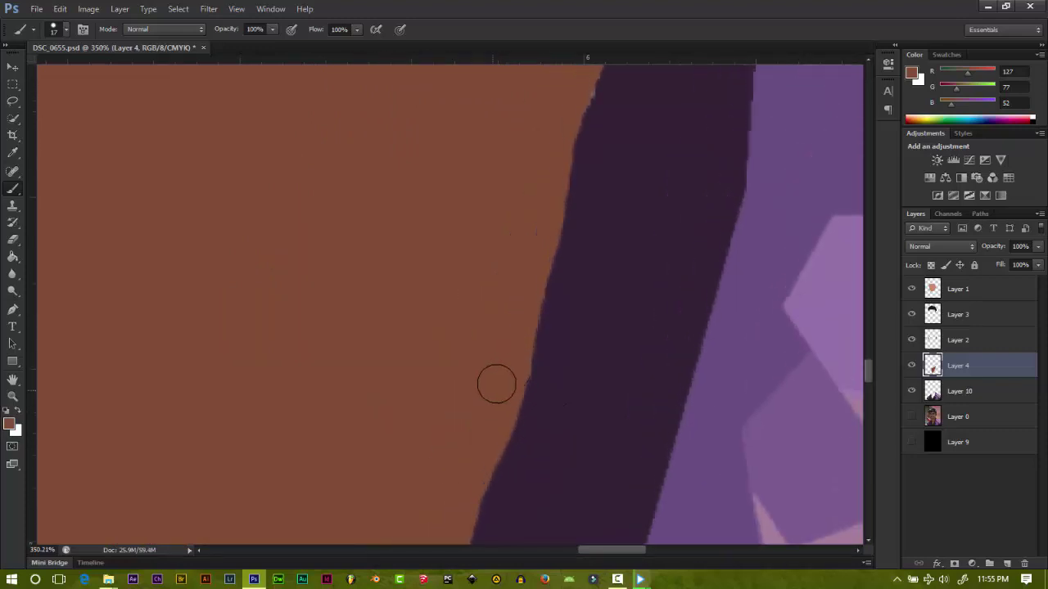
scroll(532, 311, "up", 3)
scroll(606, 295, "up", 3)
scroll(574, 224, "up", 3)
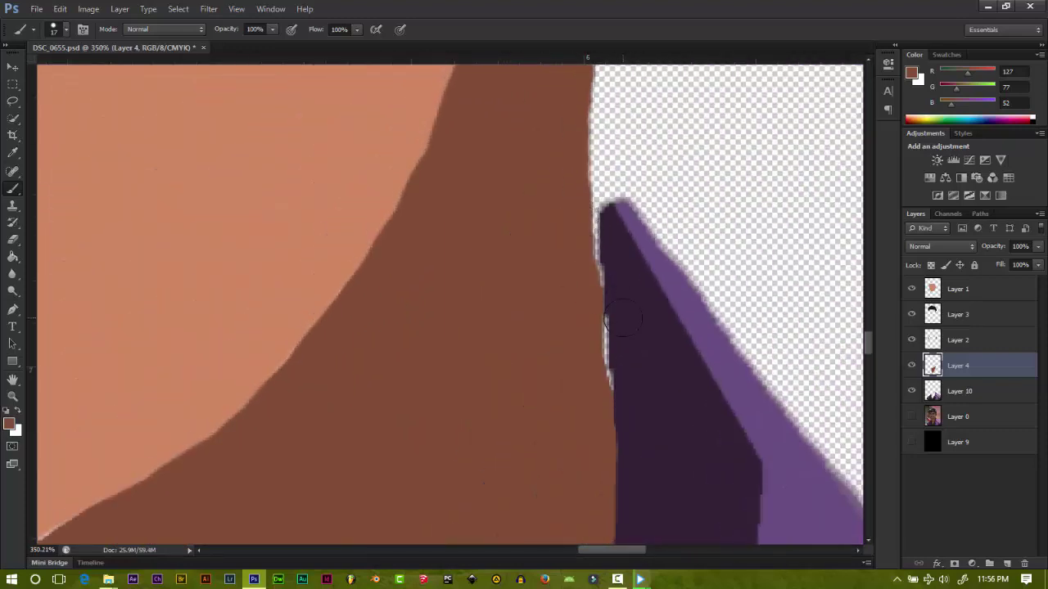
Step: Sample the dark purple and paint the collar up to its rounded tip
left_click(639, 377, "alt")
mouse_move(620, 351)
left_mouse_down()
mouse_move(599, 241)
mouse_move(610, 246)
left_mouse_up()
scroll(624, 382, "up", 1)
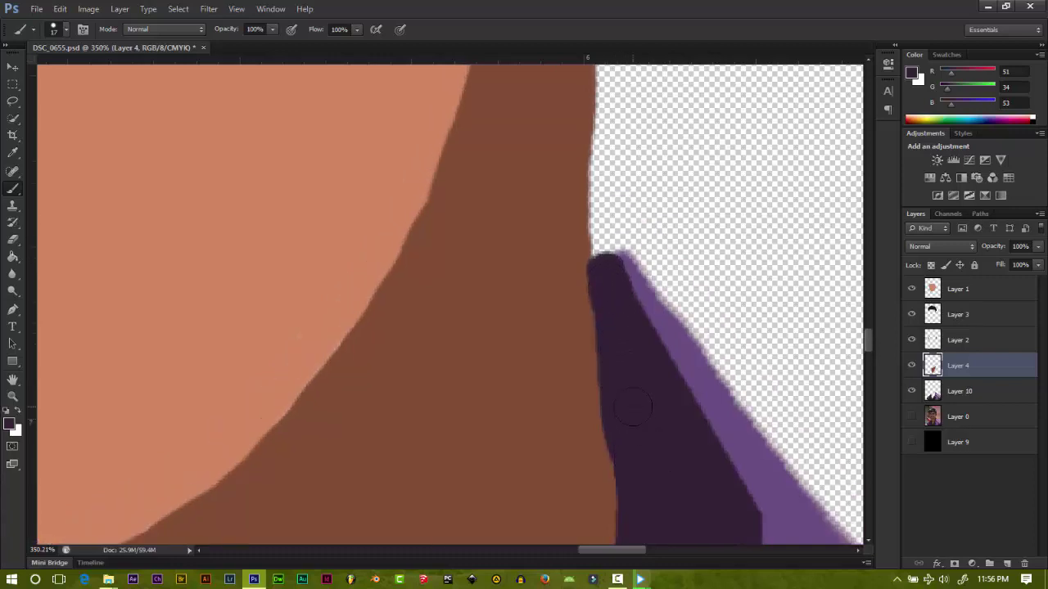
Step: On Layer 10, outline the light purple fringe at the collar tip with the Polygonal Lasso and delete it
right_click(10, 111)
left_click(65, 114)
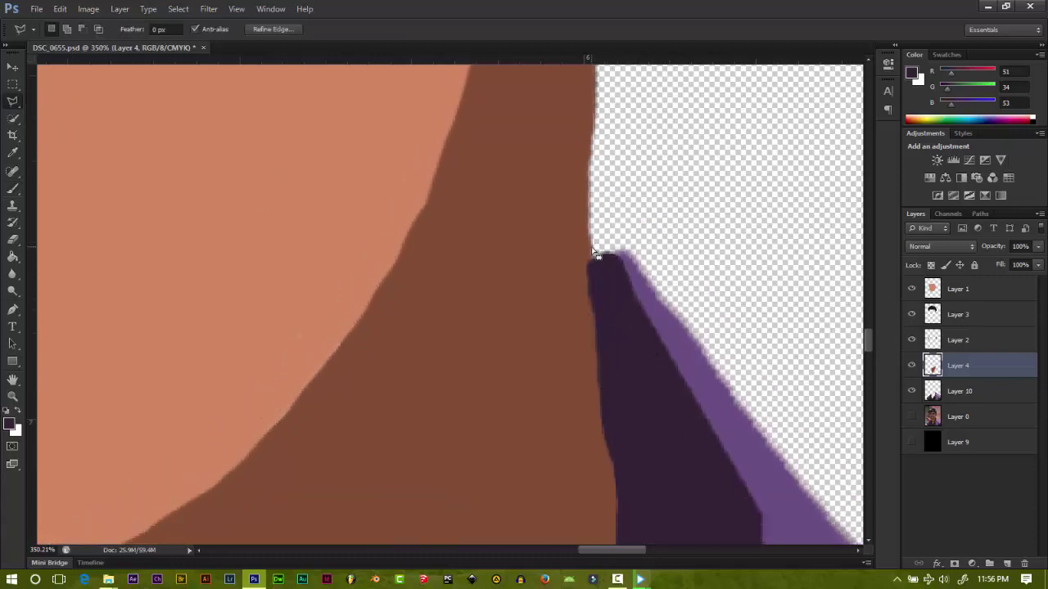
right_click(18, 102)
left_click(68, 114)
left_click(946, 392)
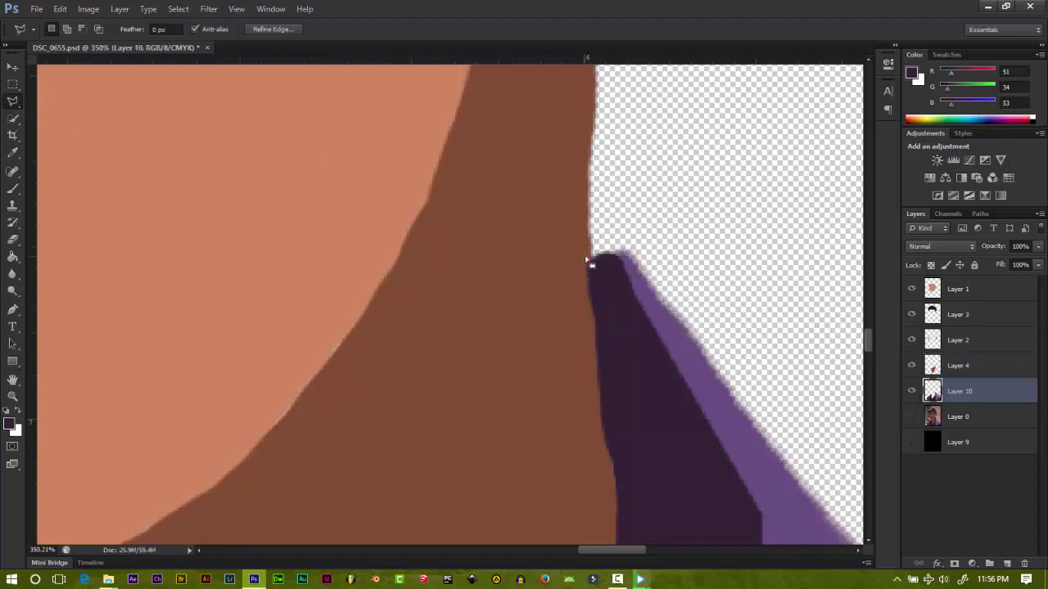
left_click(798, 475)
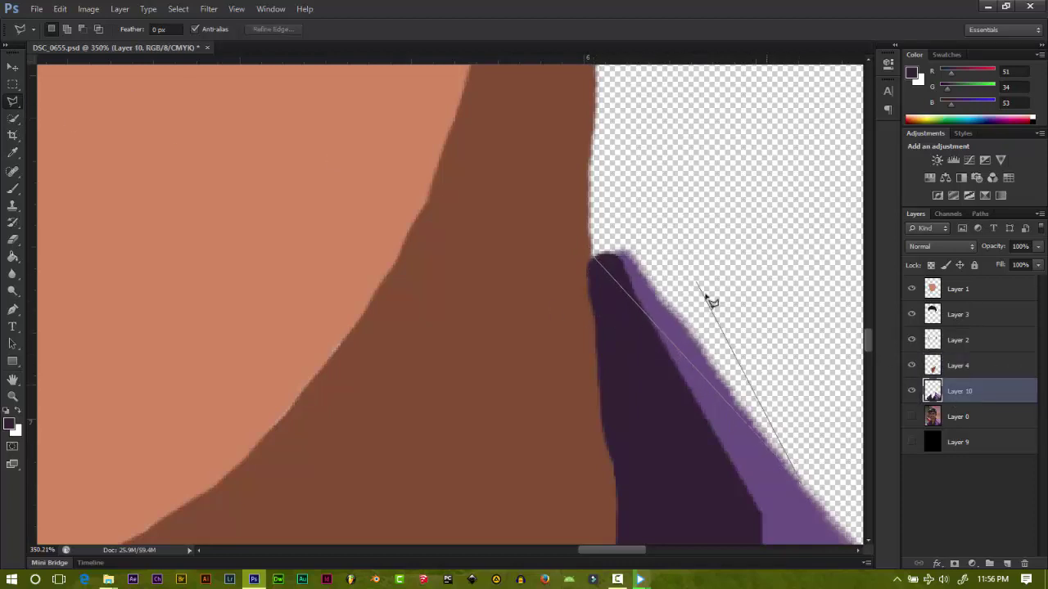
left_click(663, 238)
left_click(599, 263)
key("Delete")
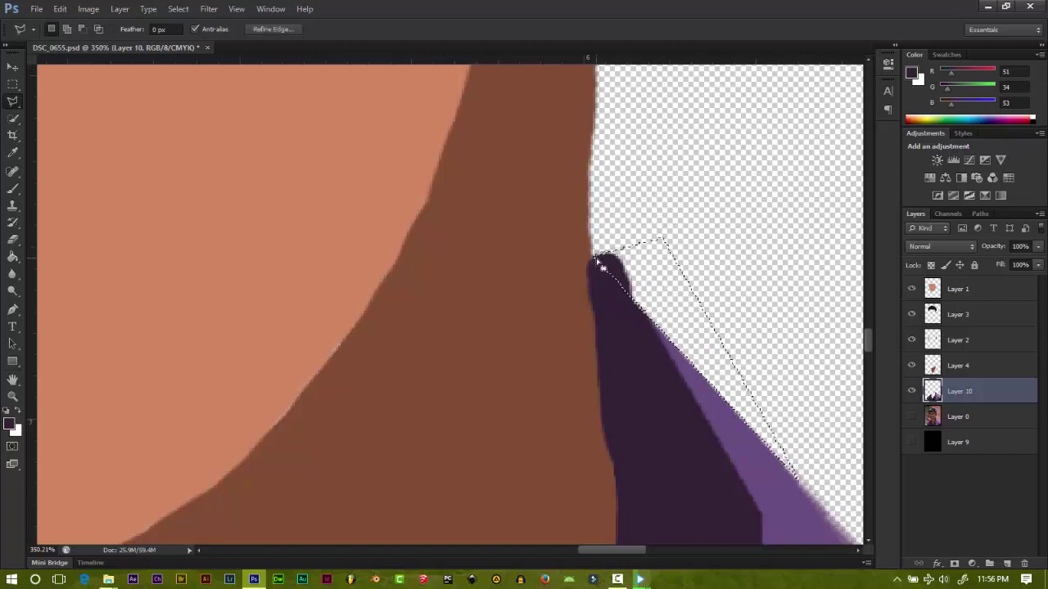
Step: Return to neck Layer 4, deselect, and zoom out to view the neck and shirt
left_click(968, 369)
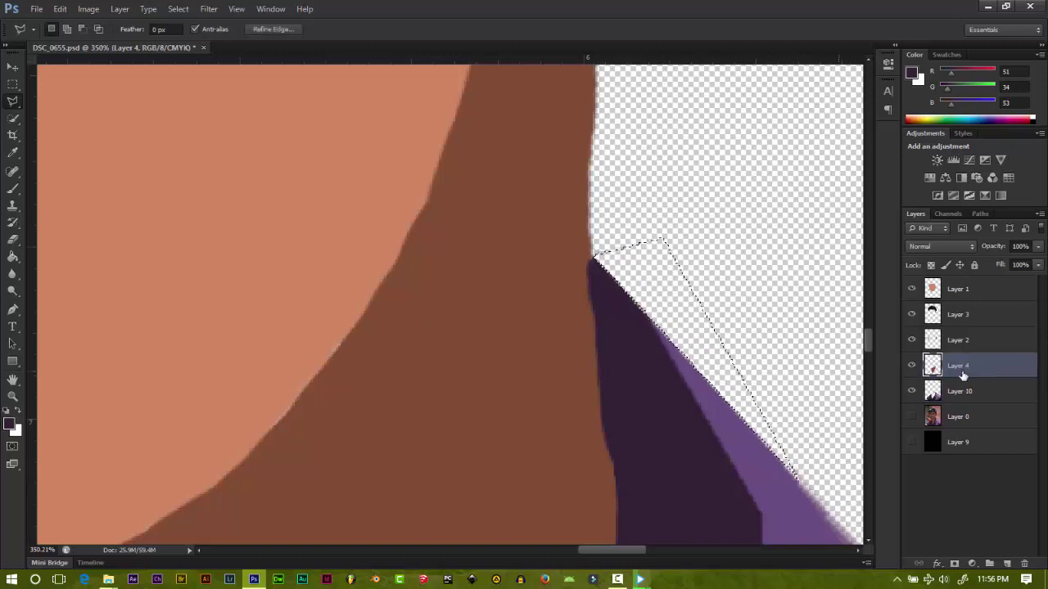
key("m")
key("ctrl+d")
scroll(488, 439, "down", 1)
scroll(488, 439, "down", 5)
Step: Sample the neck's brown with the Eyedropper and return to the Brush
scroll(487, 440, "down", 2)
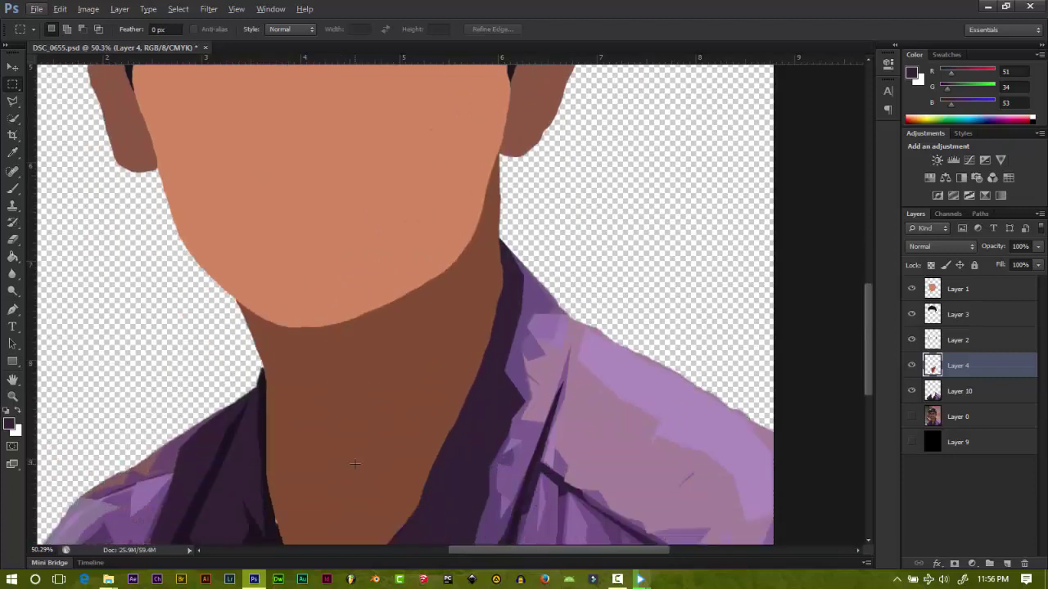
scroll(488, 440, "down", 2)
scroll(488, 440, "down", 2)
scroll(371, 469, "up", 5)
scroll(371, 469, "up", 3)
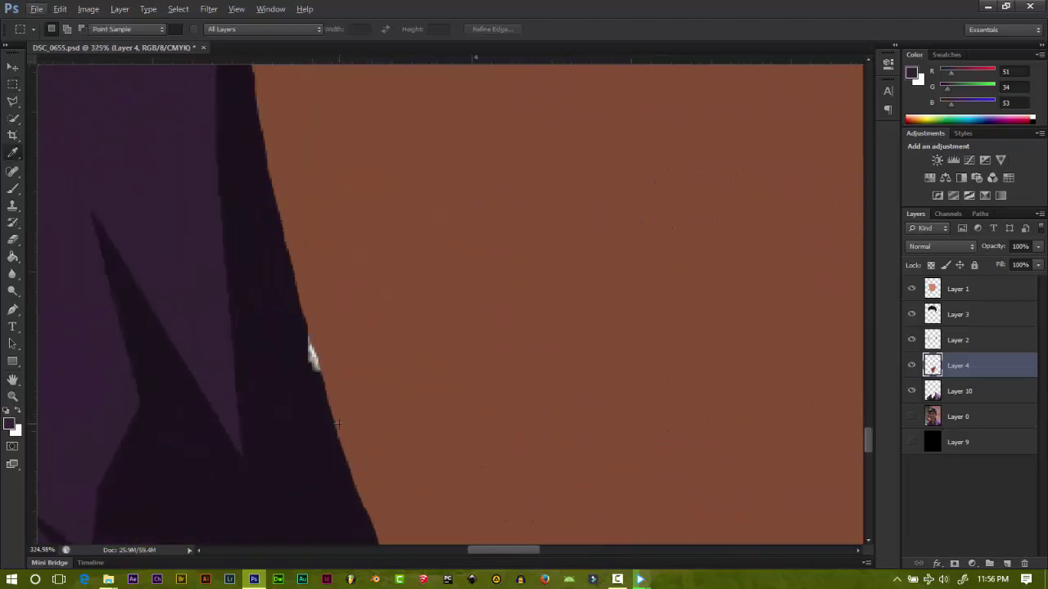
key("i")
left_click(397, 301)
key("b")
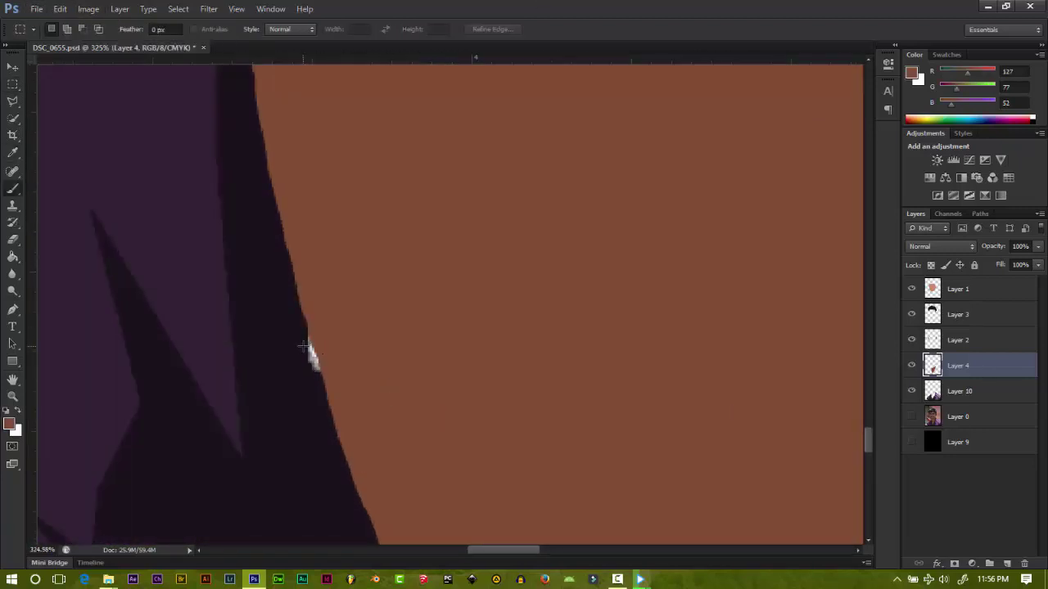
key("alt+bracketleft")
Step: On Layer 10, sample the purple shirt colour and cover the white specks at the neck's V
left_click(353, 366, "alt")
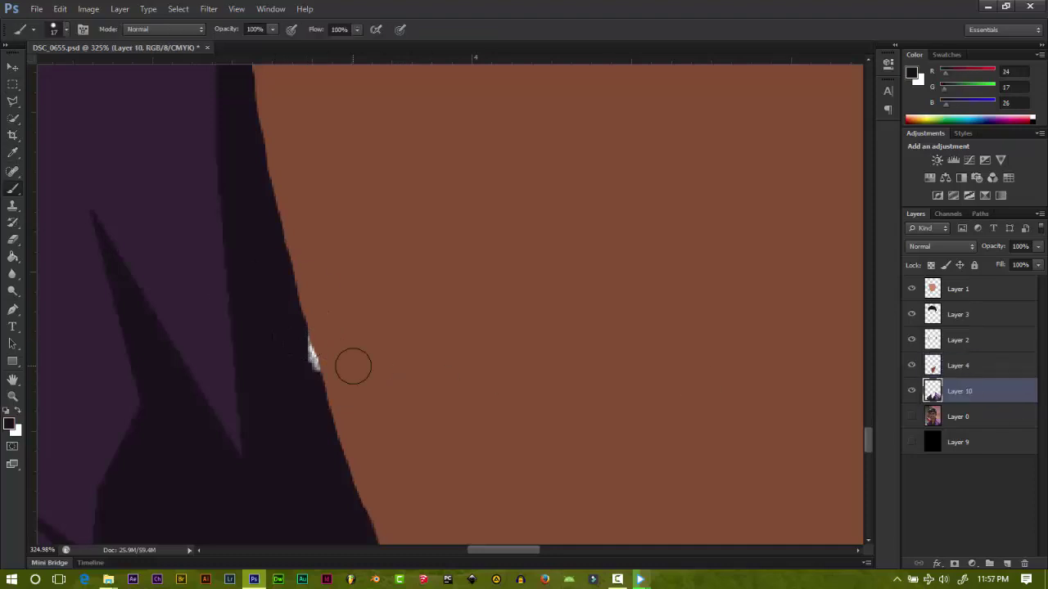
scroll(383, 455, "down", 3)
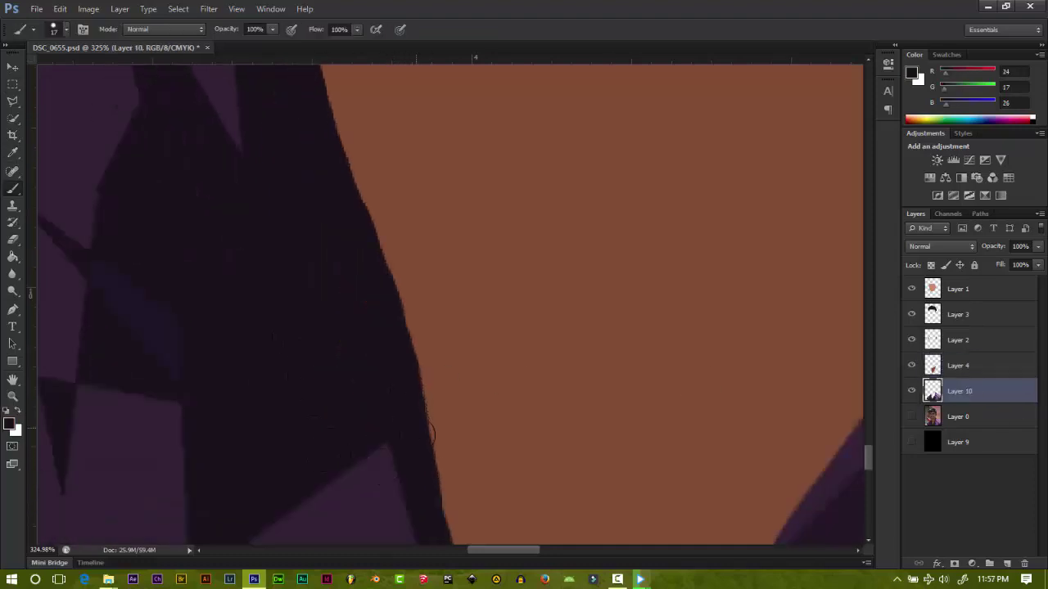
scroll(430, 434, "down", 3)
scroll(430, 434, "down", 3)
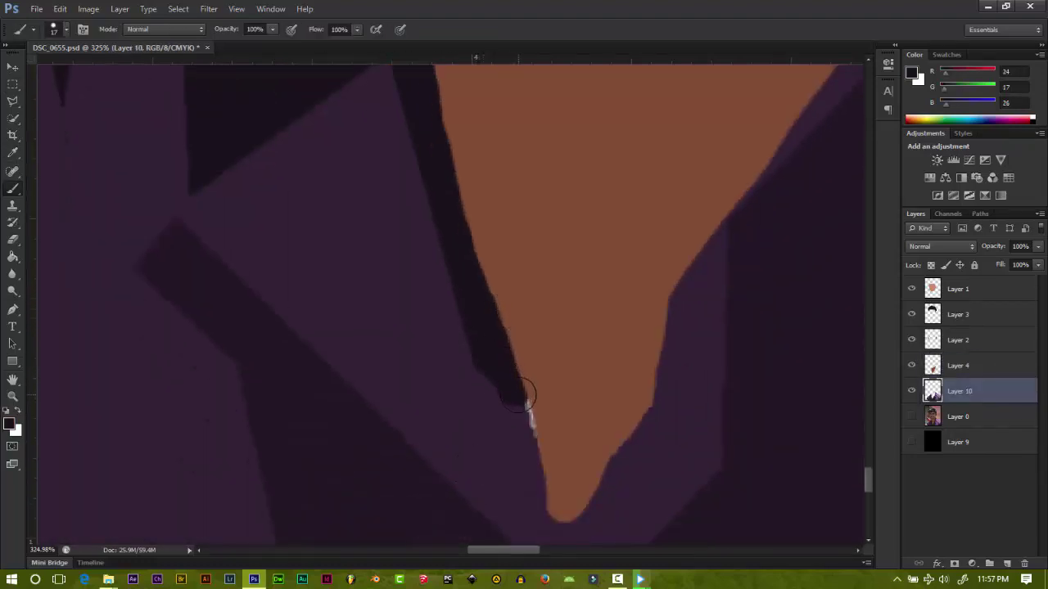
left_click(504, 447, "alt")
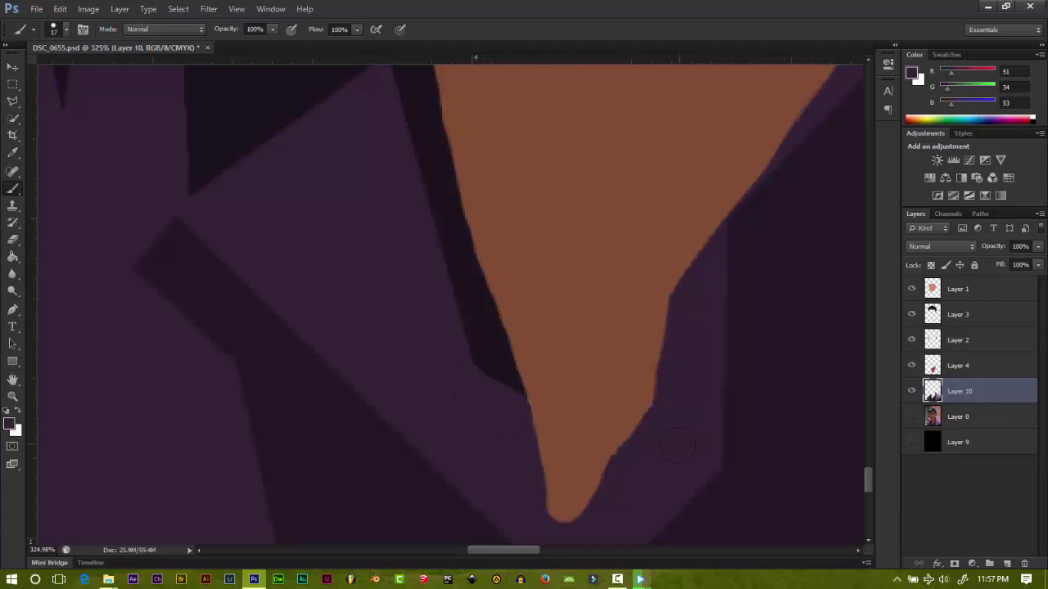
mouse_move(647, 448)
left_mouse_down()
mouse_move(240, 374)
mouse_move(238, 391)
left_mouse_up()
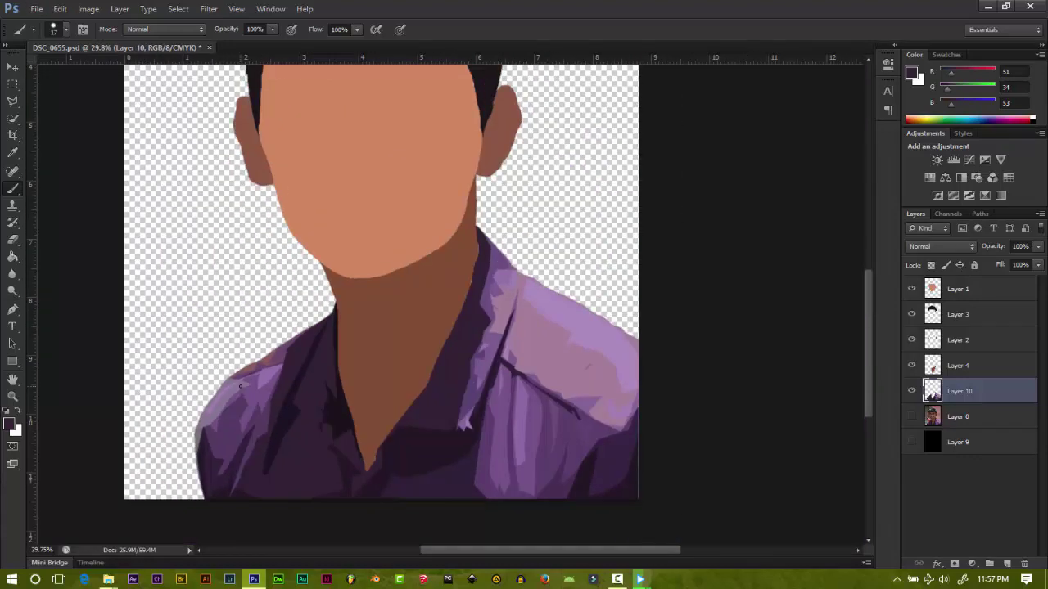
Step: Add a skin-tone Color Overlay to face Layer 1 via Blending Options
scroll(362, 370, "up", 2)
mouse_move(362, 369)
left_mouse_down()
mouse_move(405, 269)
mouse_move(422, 289)
left_mouse_up()
scroll(421, 289, "down", 5)
scroll(452, 311, "up", 1)
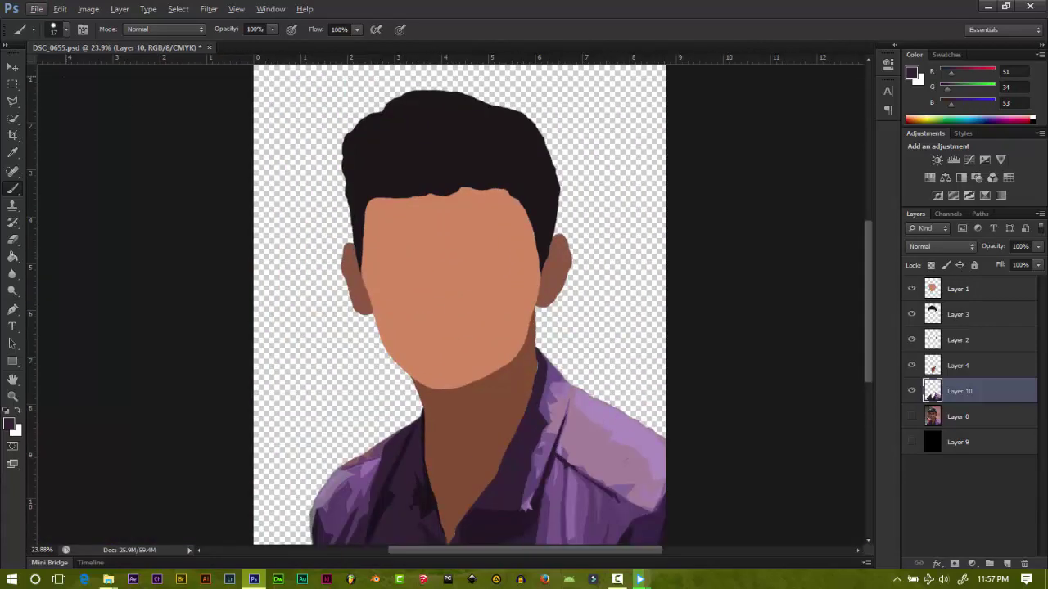
right_click(963, 289)
left_click(846, 131)
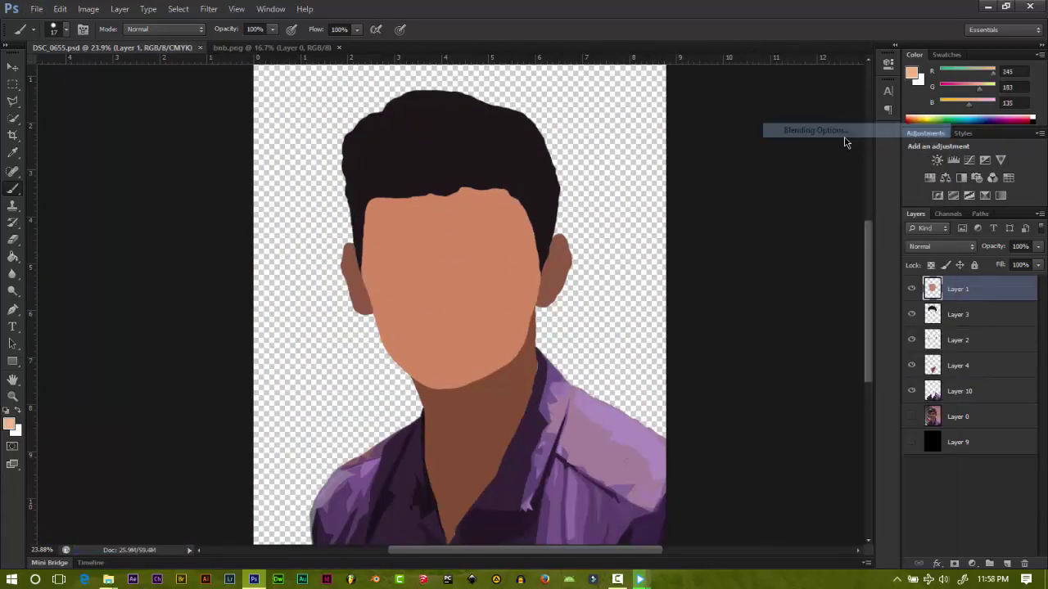
left_click(702, 382)
left_click(922, 272)
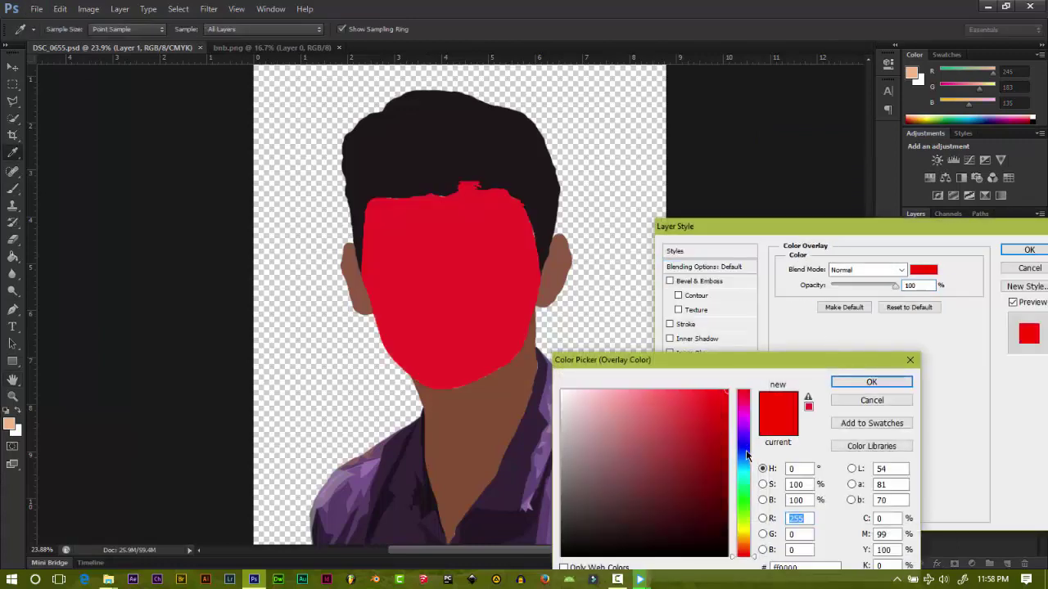
left_click(911, 72)
left_click(871, 381)
left_click(1029, 250)
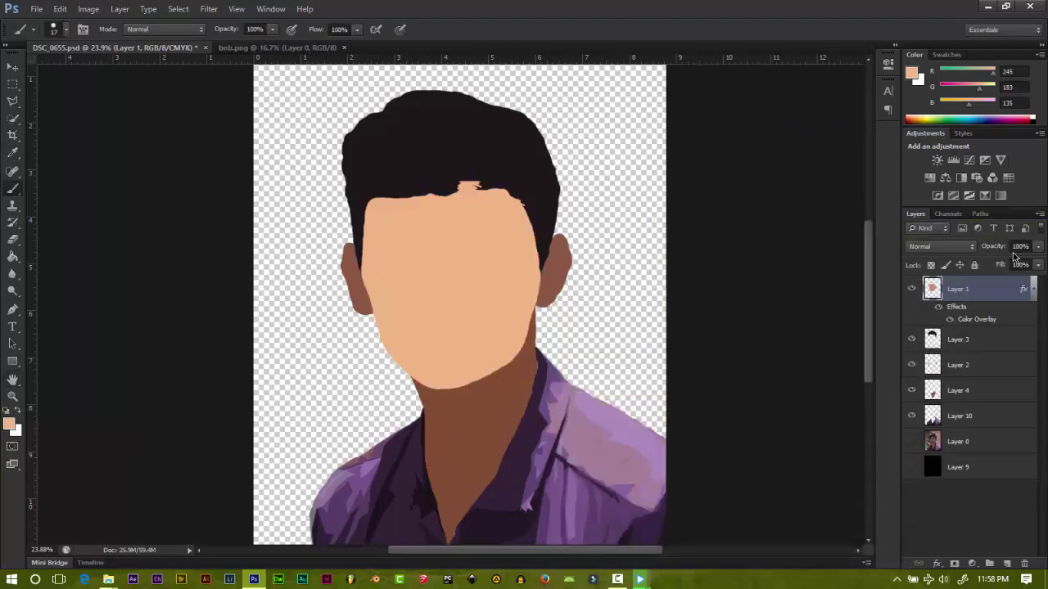
Step: Restack hair Layer 3 below face Layer 1, comparing the face with and without the overlay
left_click_drag(960, 350, 974, 281)
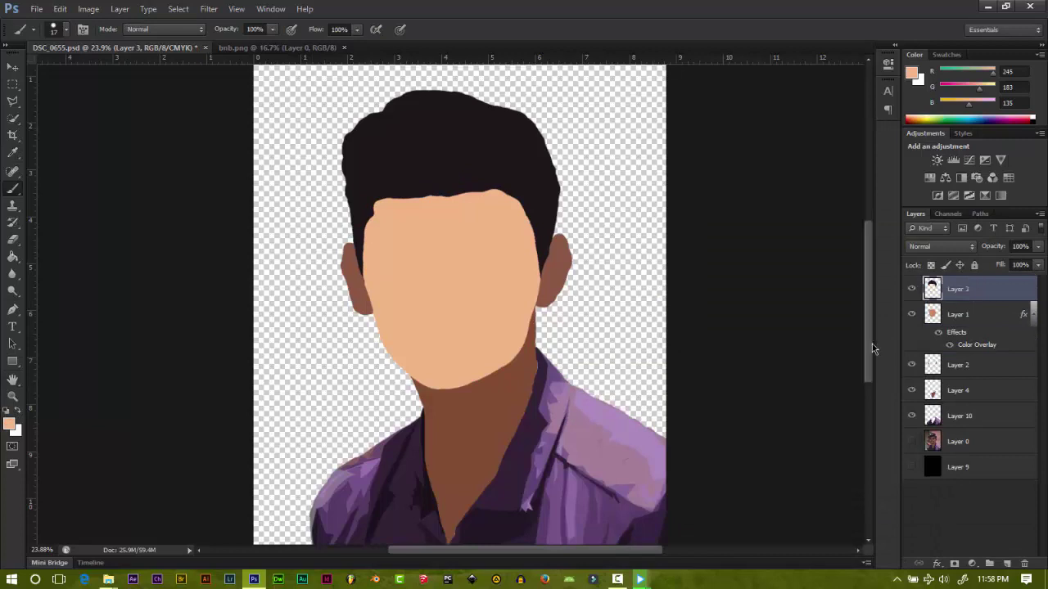
key("ctrl+bracketleft")
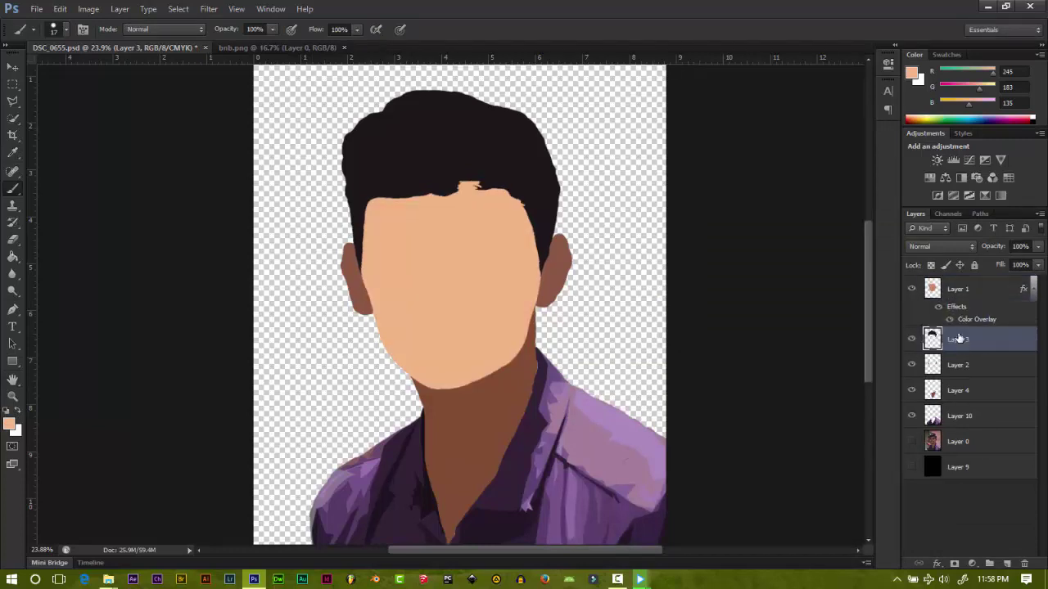
left_click(949, 319)
left_click(950, 319)
left_click(938, 307)
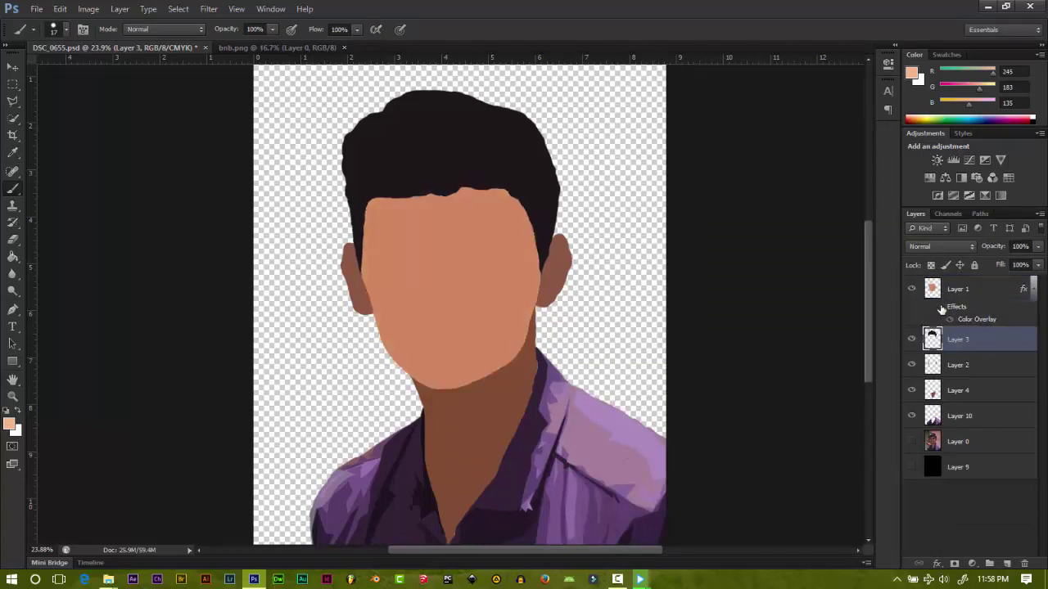
left_click(938, 307)
key("ctrl+bracketright")
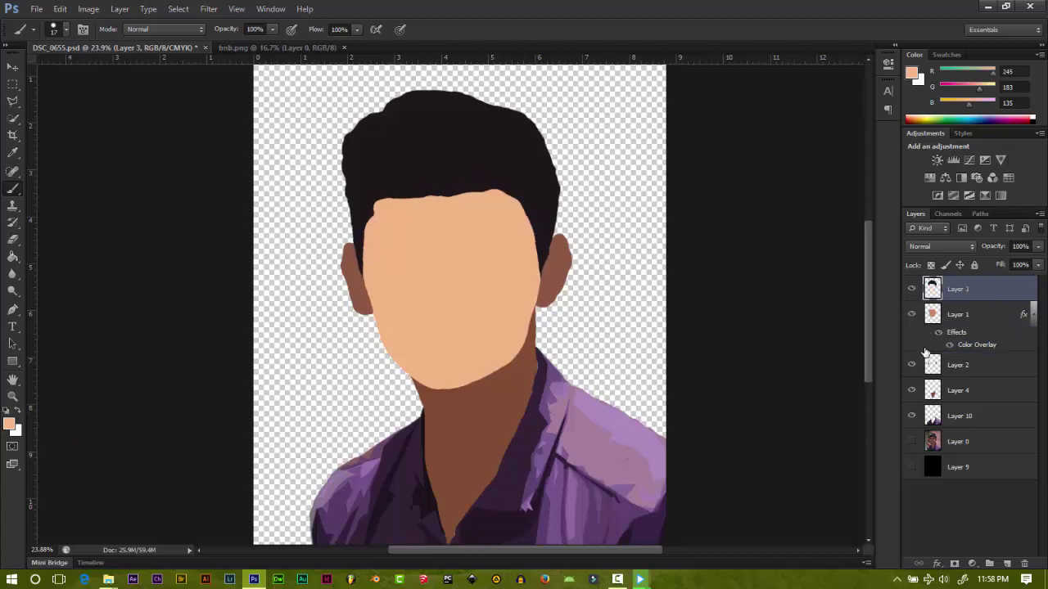
key("ctrl+bracketleft")
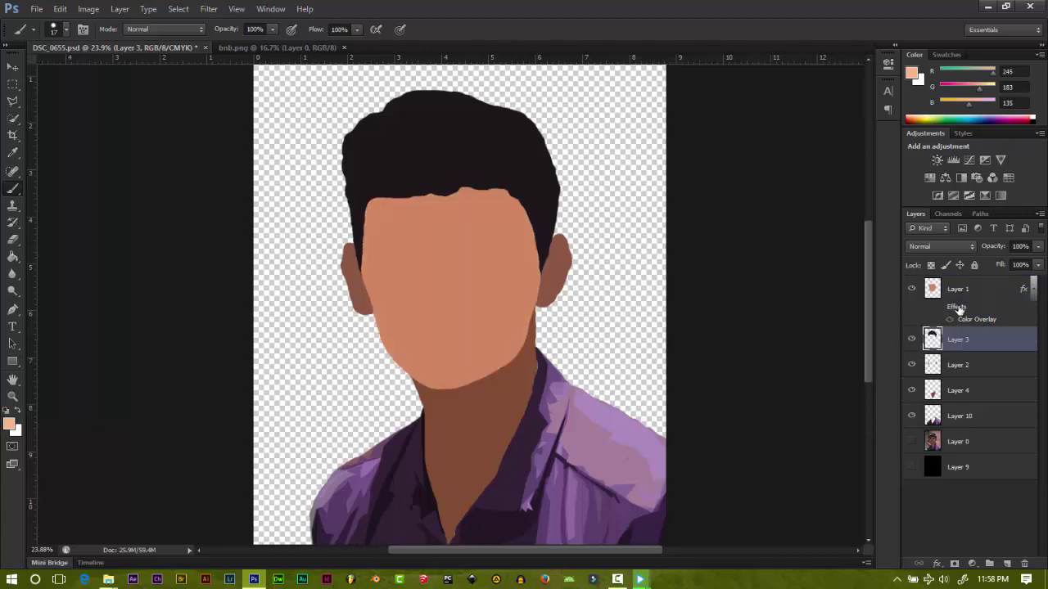
scroll(467, 208, "up", 3)
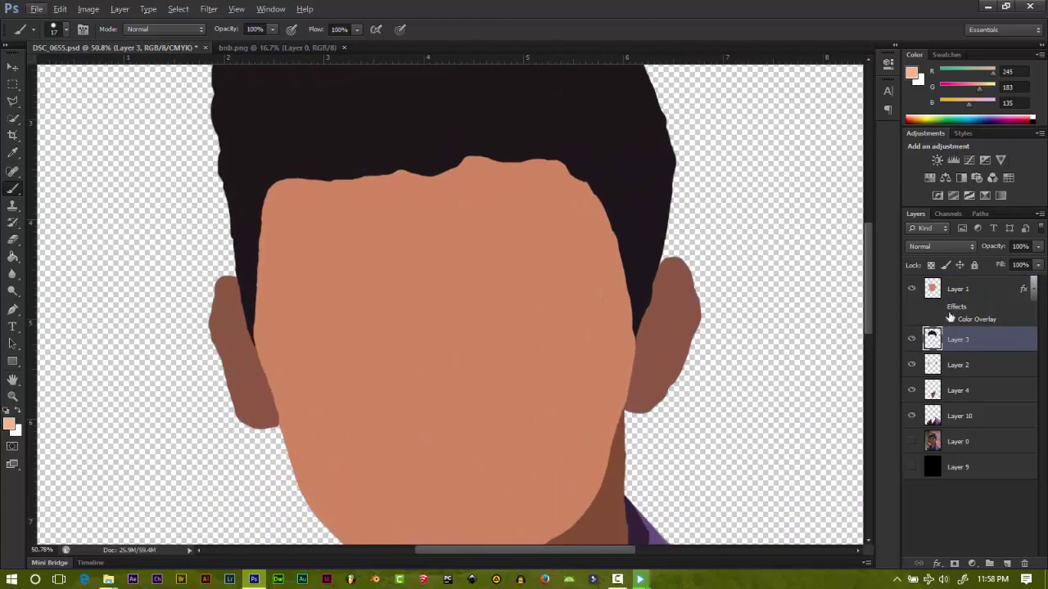
Step: Toggle Layer 1's Color Overlay to show the light peach face fill
left_click(950, 318)
left_click(950, 319)
left_click(950, 318)
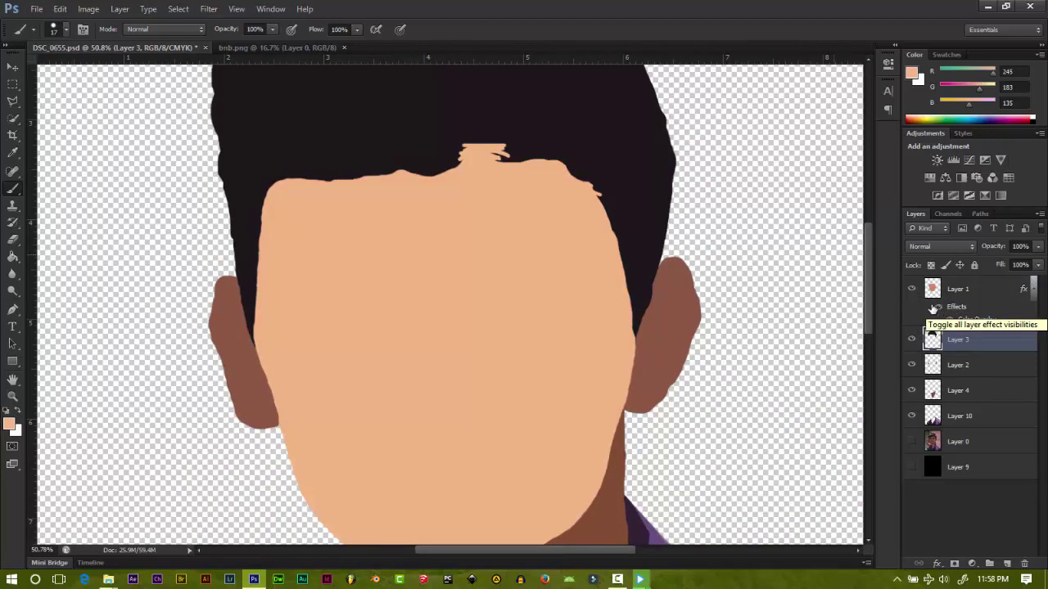
scroll(444, 210, "up", 3)
Step: Sample the dark hair colour at the hairline, switching between face Layer 1 and hair Layer 3
key("i")
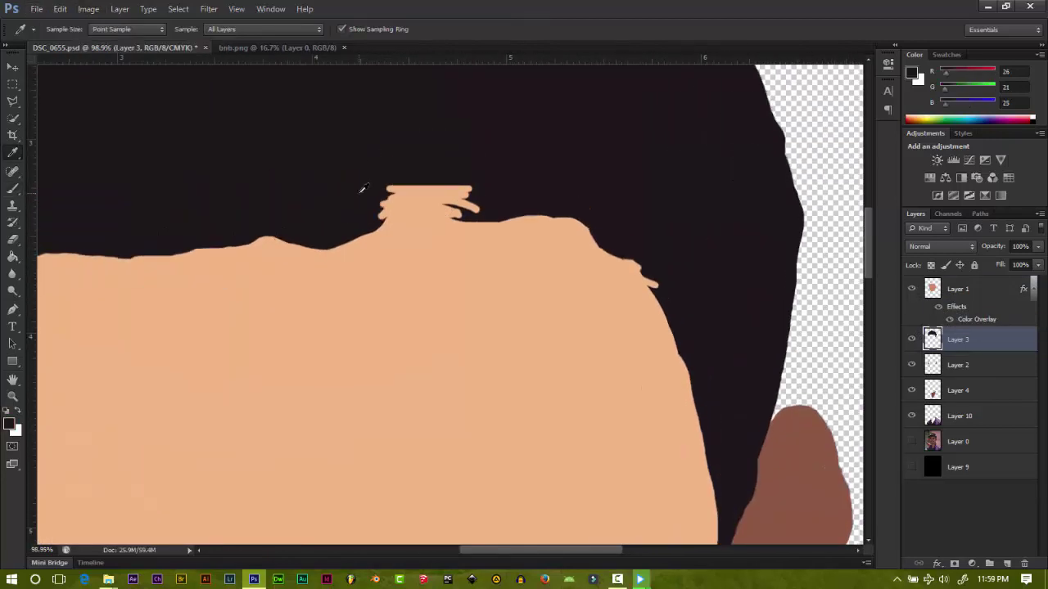
left_click(358, 190, "alt")
left_click(956, 309)
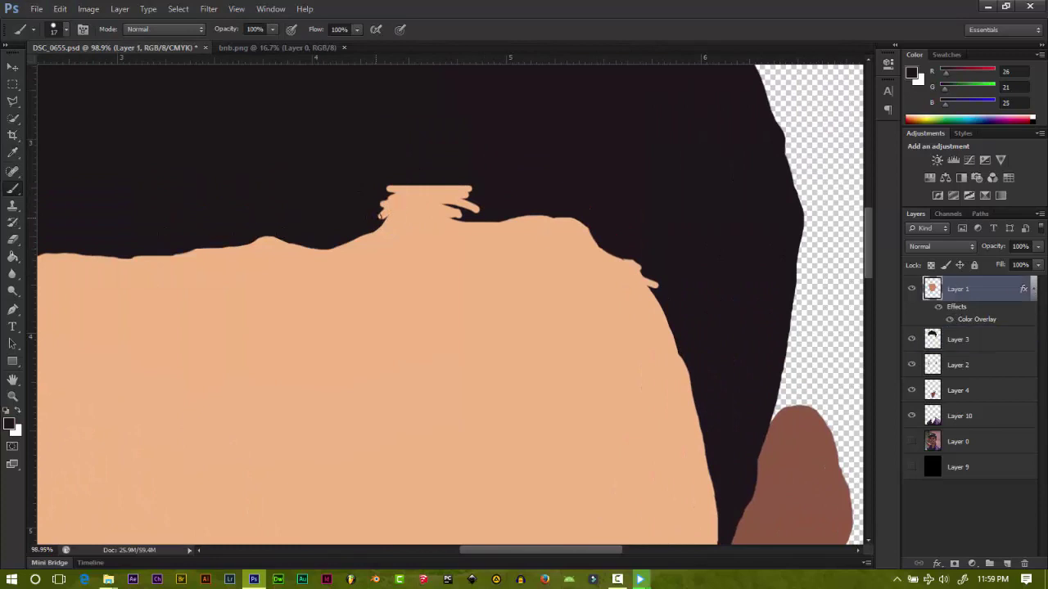
left_click(952, 342)
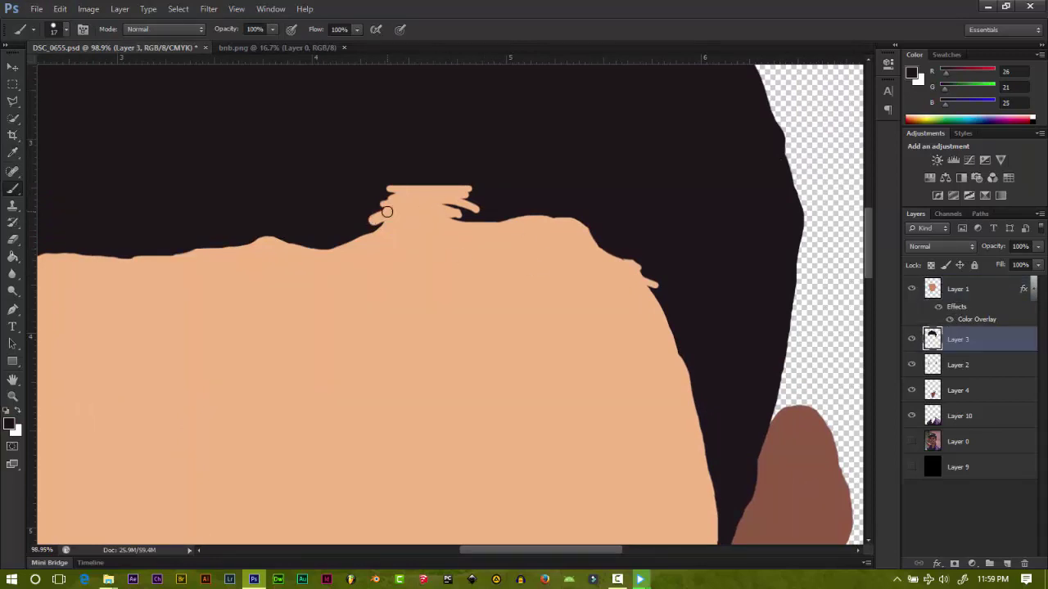
left_click(343, 207, "alt")
left_click(963, 293)
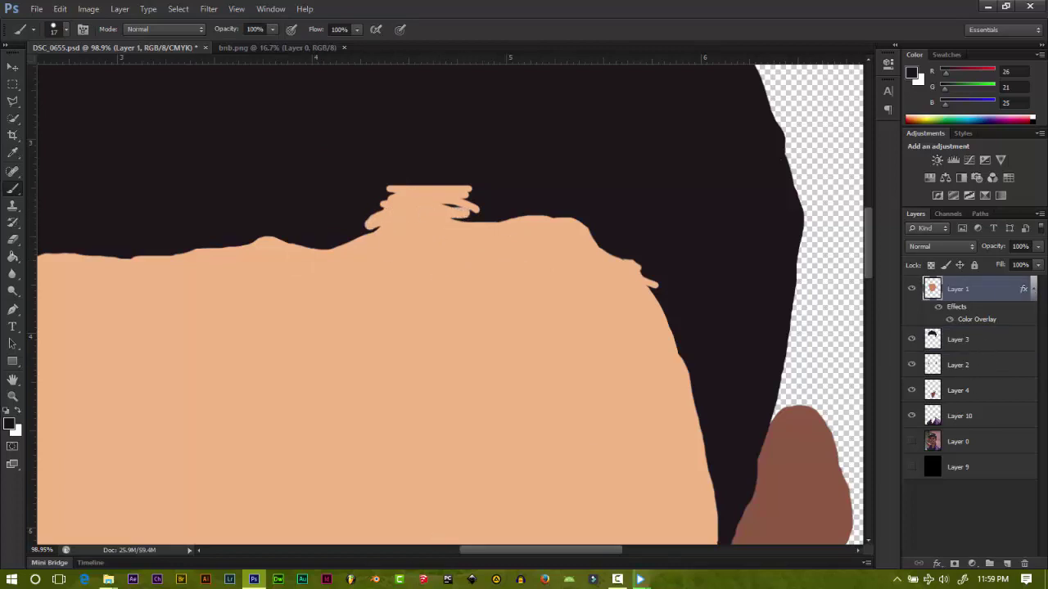
Step: Erase the stray peach bump above the forehead on the face layer (Layer 1)
left_click(988, 339)
left_click(914, 340)
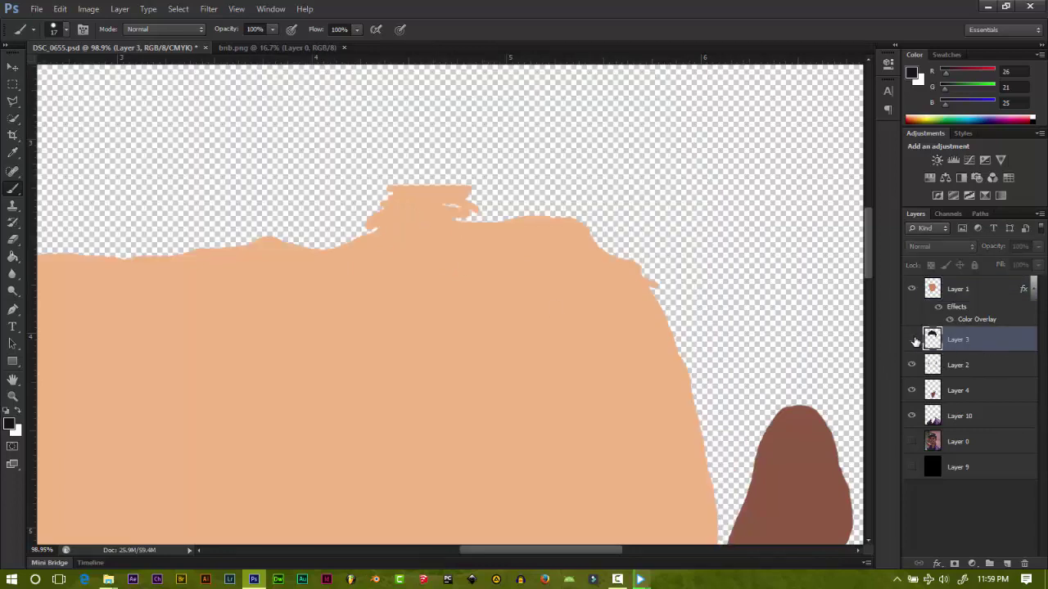
left_click(911, 289)
left_click(911, 289)
left_click(912, 339)
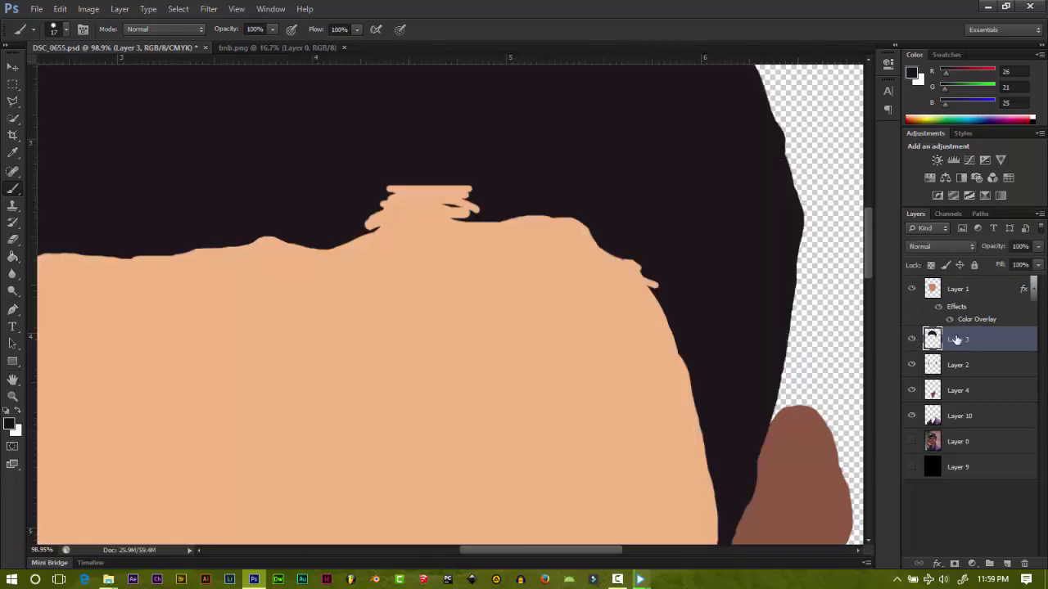
left_click(15, 241)
left_click_drag(378, 192, 456, 191)
key("ctrl+z")
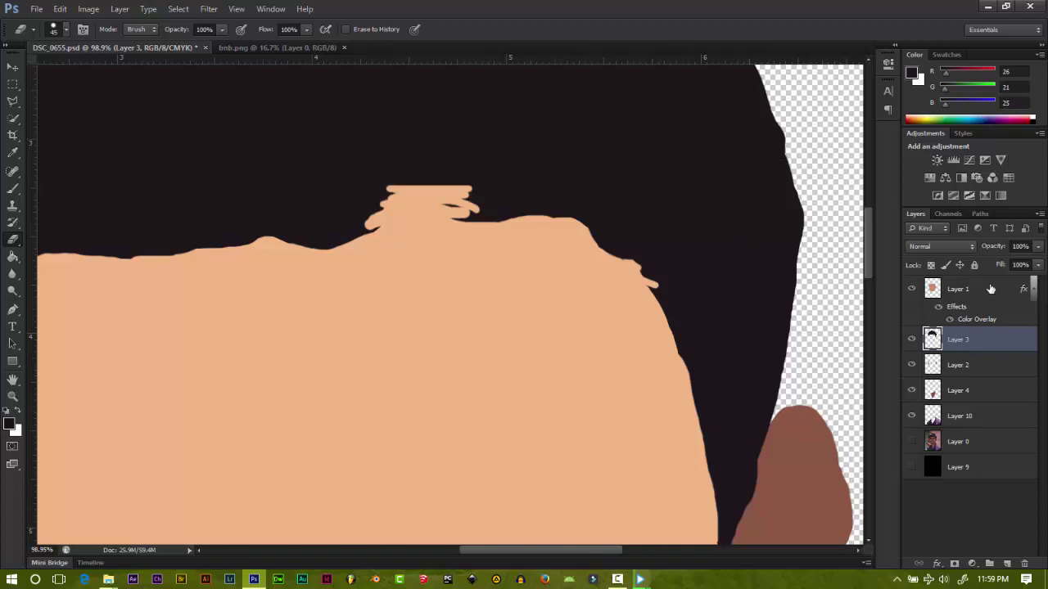
left_click(957, 289)
mouse_move(385, 193)
left_mouse_down()
mouse_move(474, 208)
mouse_move(368, 229)
mouse_move(479, 215)
left_mouse_up()
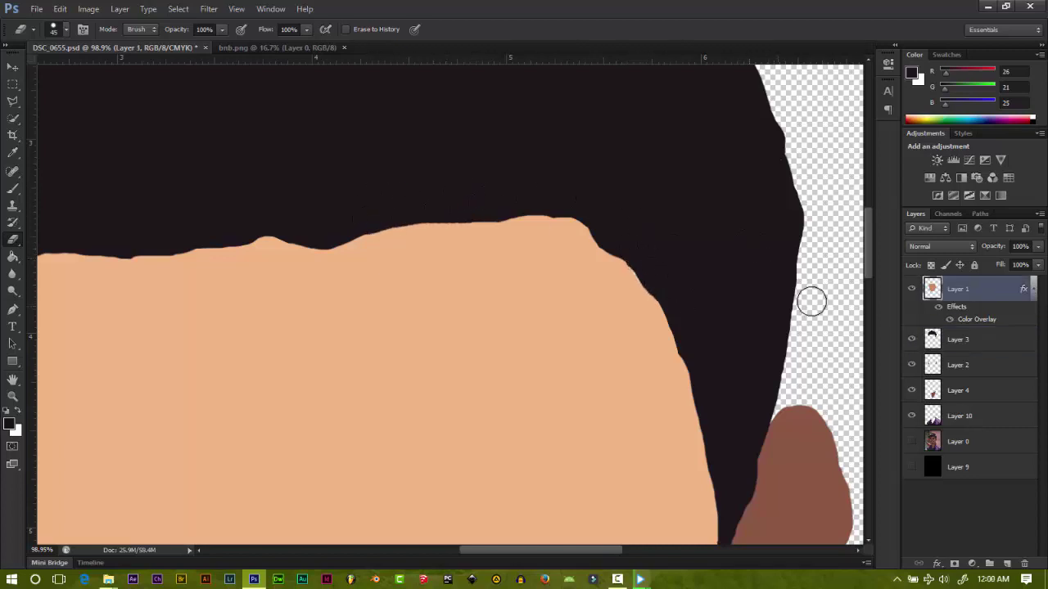
Step: Stack the hair layer (Layer 3) above the face layer so it overlaps the top
key("b")
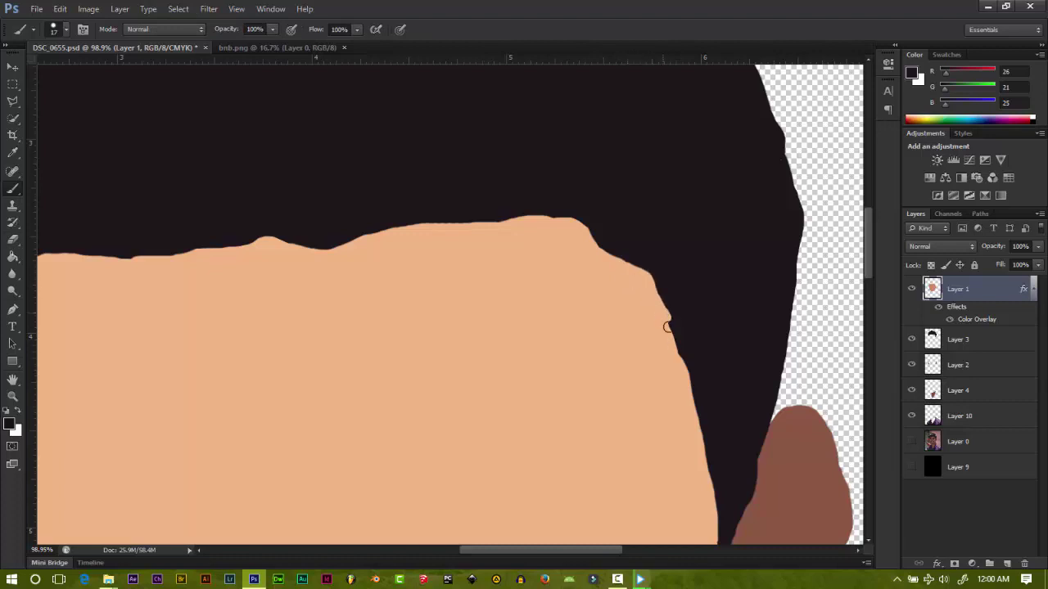
key("ctrl+0")
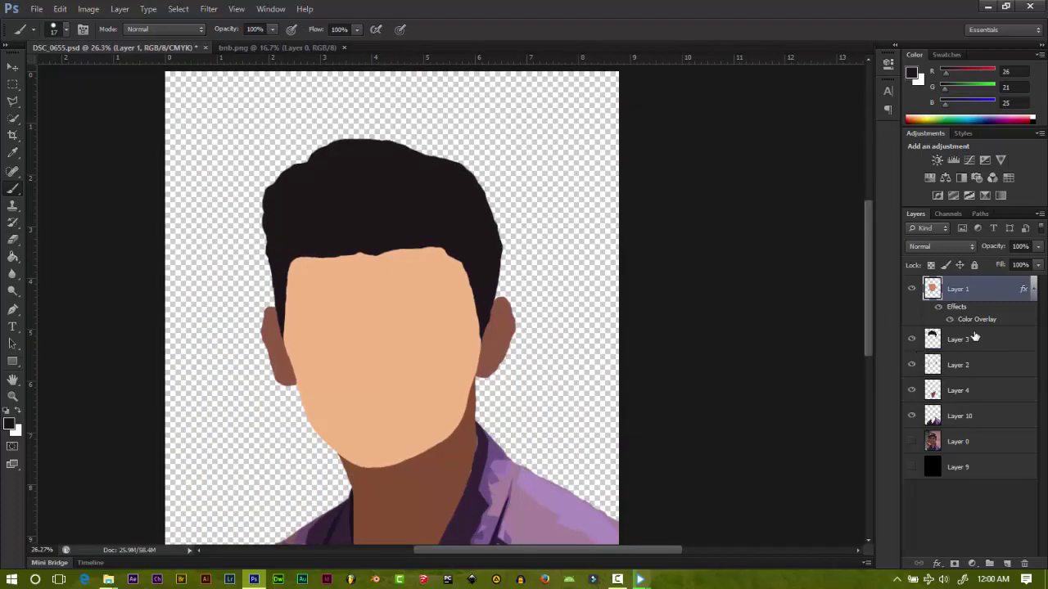
mouse_move(974, 339)
left_mouse_down()
mouse_move(980, 282)
mouse_move(985, 354)
mouse_move(977, 286)
left_mouse_up()
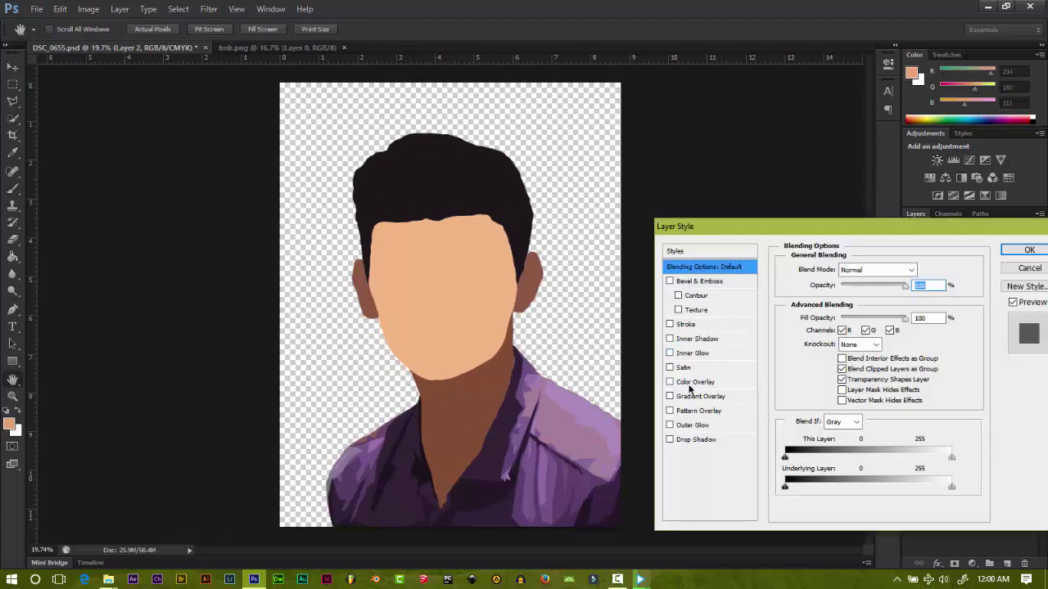
Step: Give the ears (Layer 2) a Color Overlay in the face's peach skin tone
left_click(690, 383)
left_click(923, 275)
left_click(10, 423)
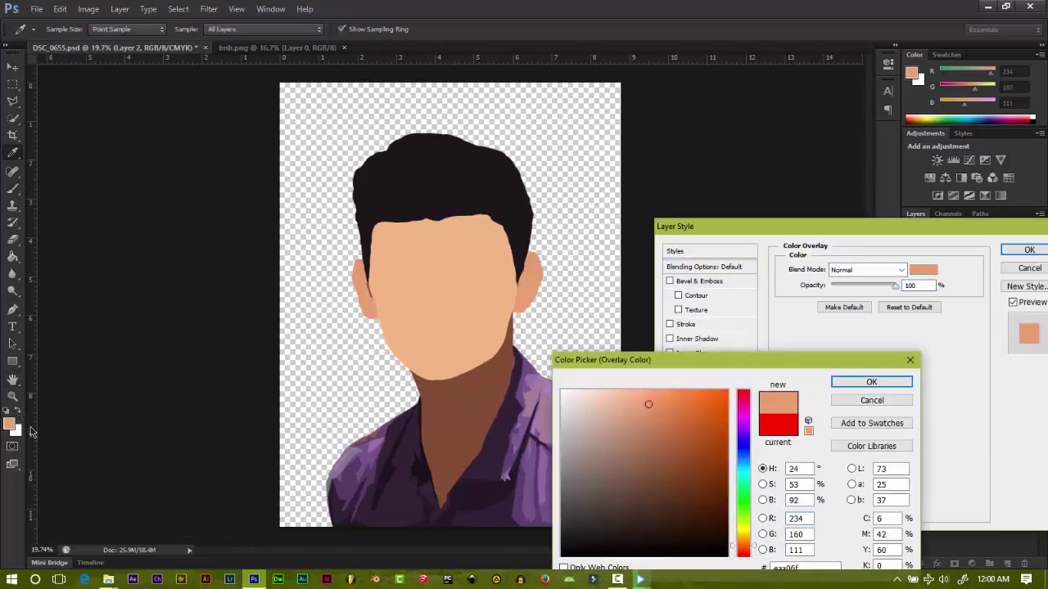
left_click(847, 383)
left_click(1028, 249)
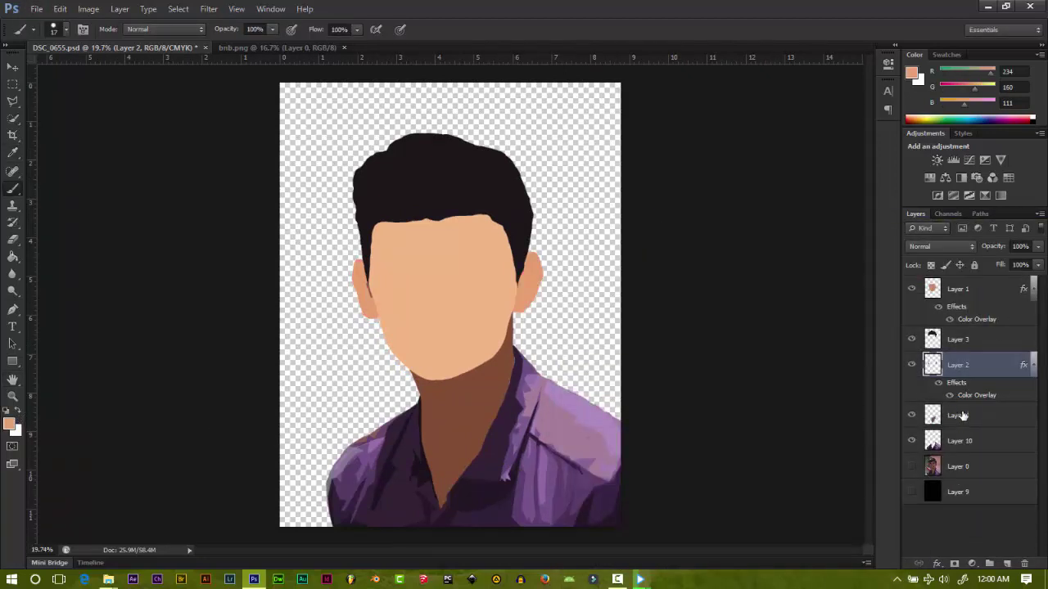
Step: Add a Color Overlay to the neck (Layer 4), sampled from the skin and darkened to tan
left_click(969, 411)
right_click(970, 413)
left_click(819, 128)
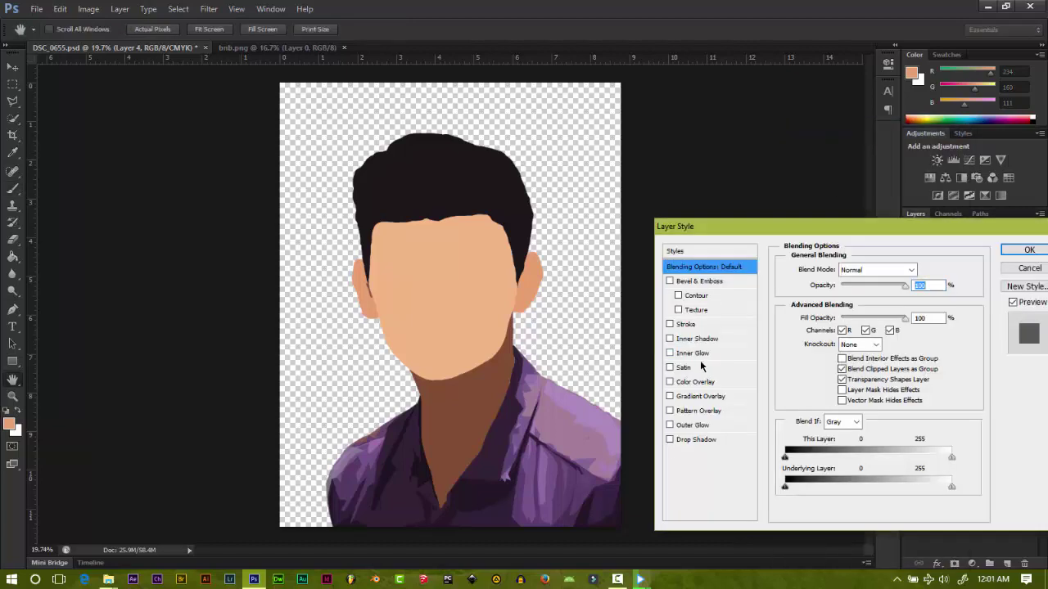
left_click(706, 383)
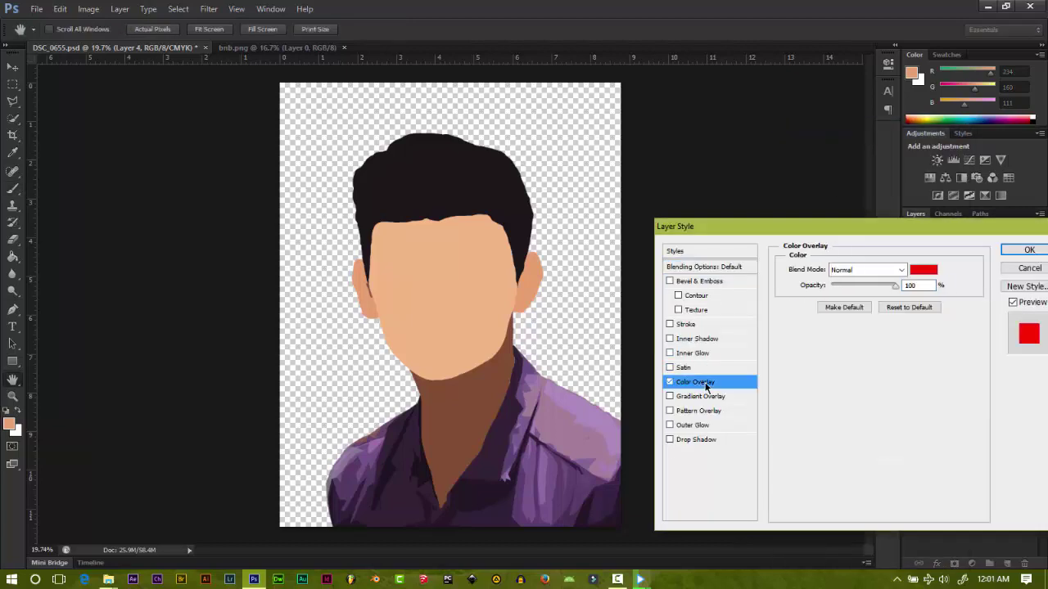
left_click(922, 273)
left_click(9, 423)
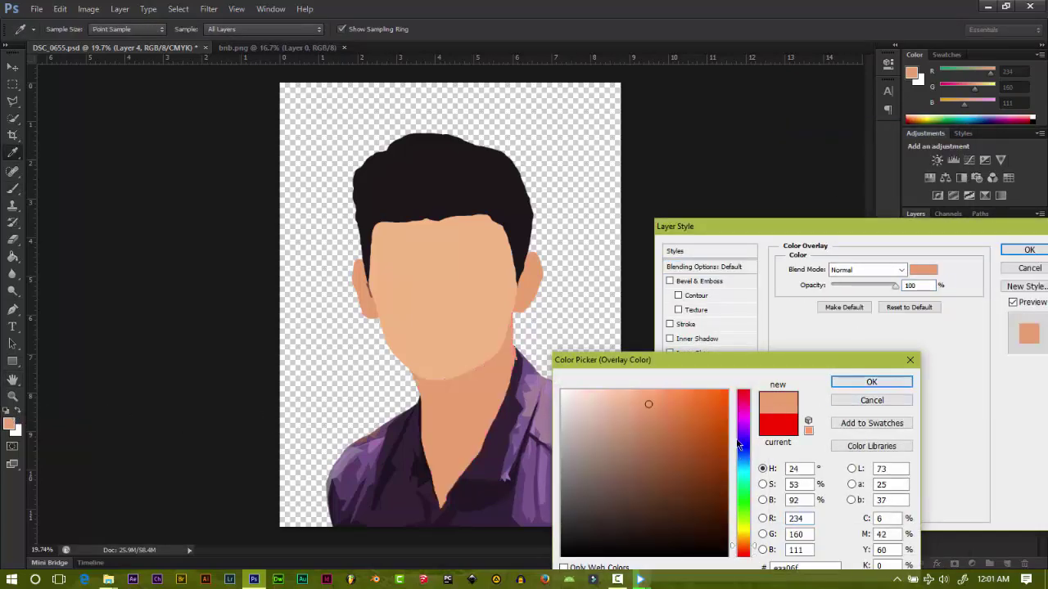
left_click_drag(662, 403, 659, 427)
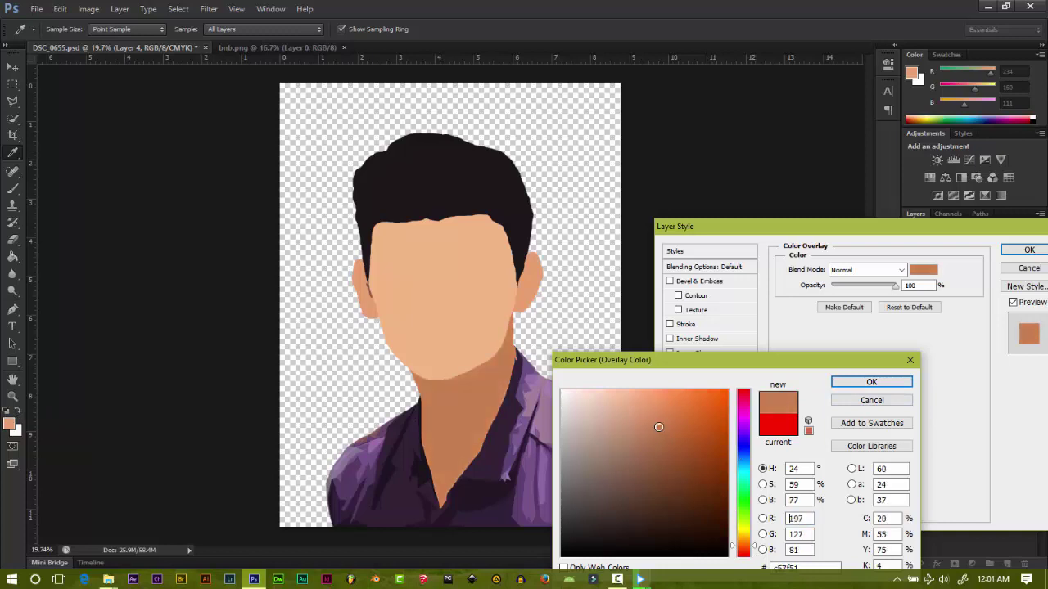
left_click(843, 381)
Step: Fine-tune the neck overlay to a slightly darker tan shade and apply it
left_click(923, 269)
left_click(657, 420)
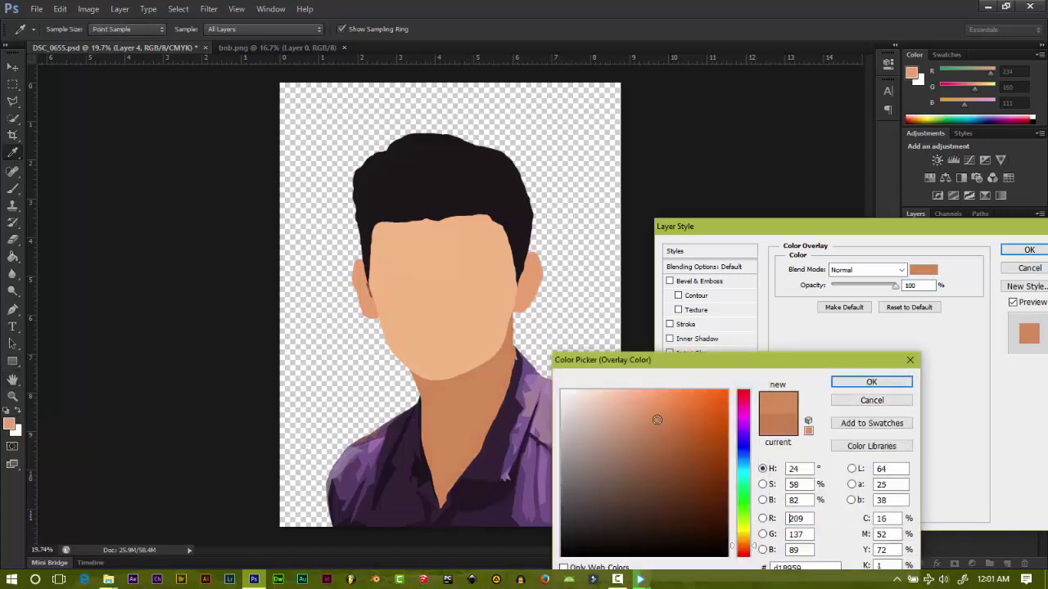
left_click_drag(661, 413, 659, 422)
left_click(870, 381)
left_click(1029, 249)
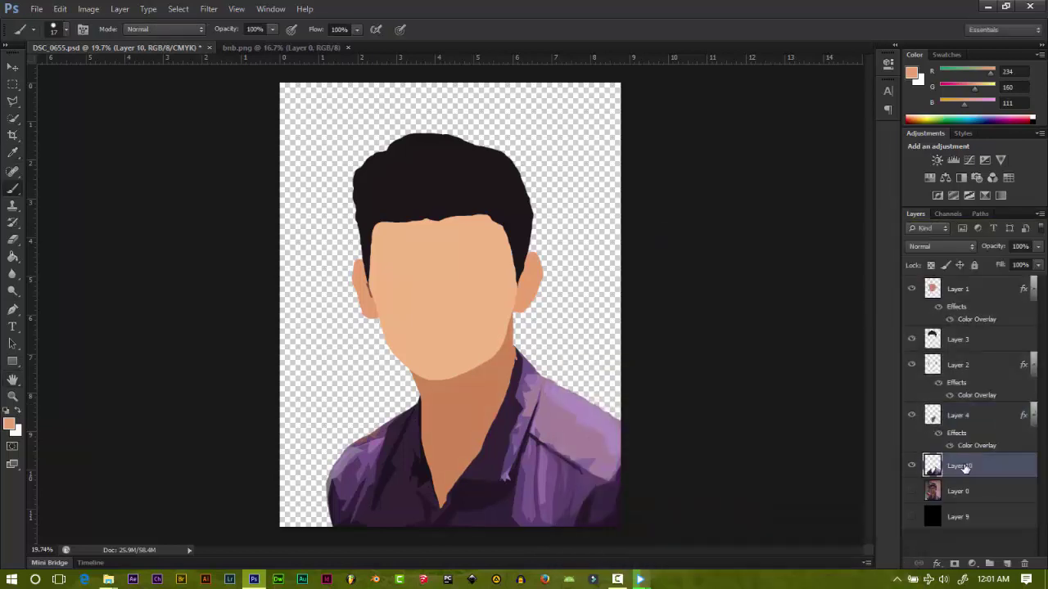
Step: Compare layer stacking, leaving the neck (Layer 4) above the shirt (Layer 10)
left_click_drag(968, 464, 968, 415)
scroll(440, 495, "up", 3)
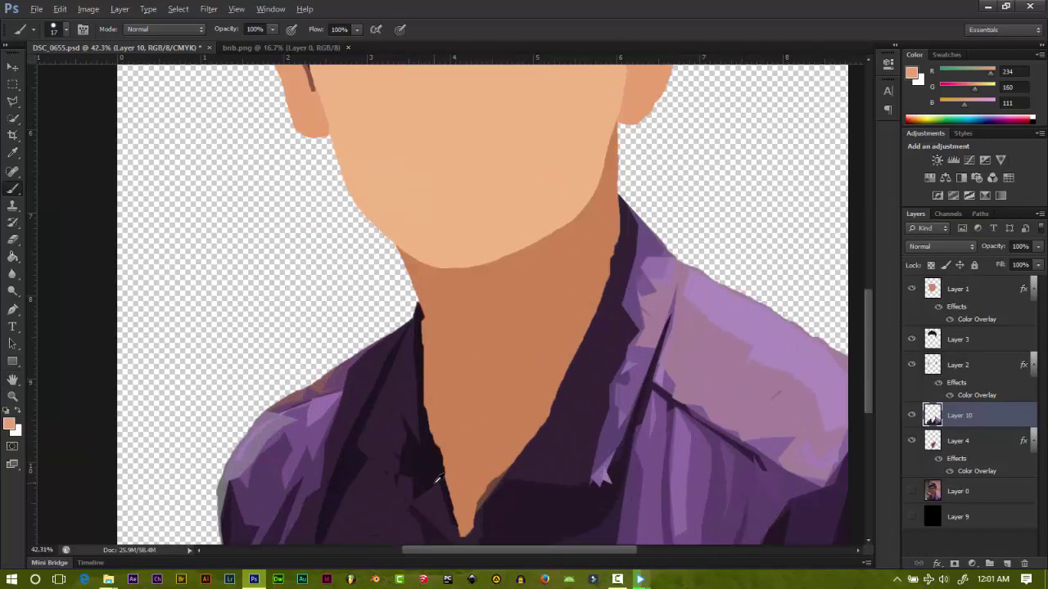
scroll(441, 495, "up", 2)
left_click(964, 370)
left_click(978, 343)
left_click(985, 302)
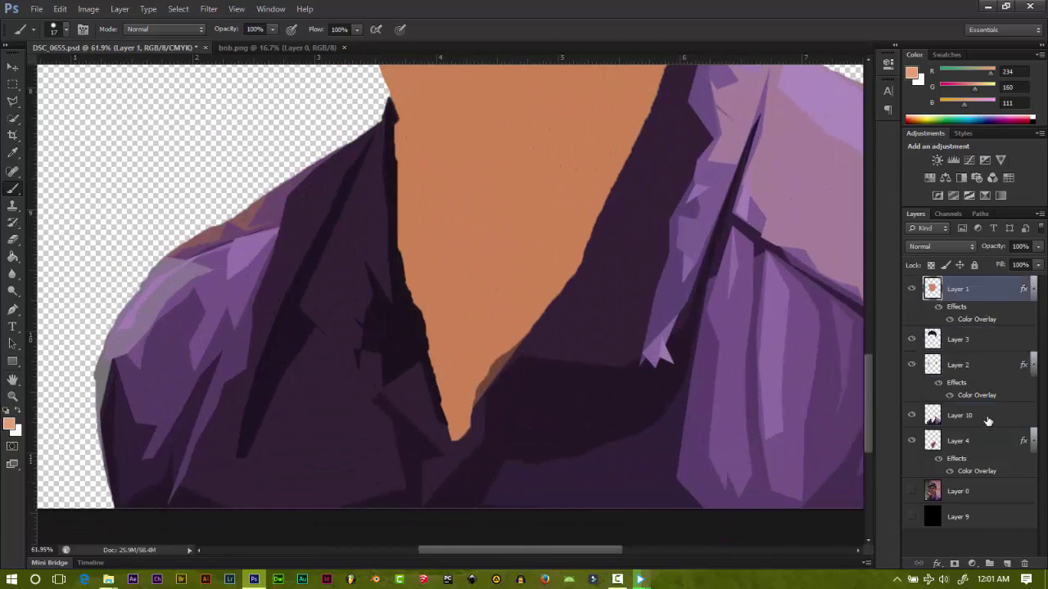
left_click(987, 420)
left_click(911, 440)
left_click(911, 440)
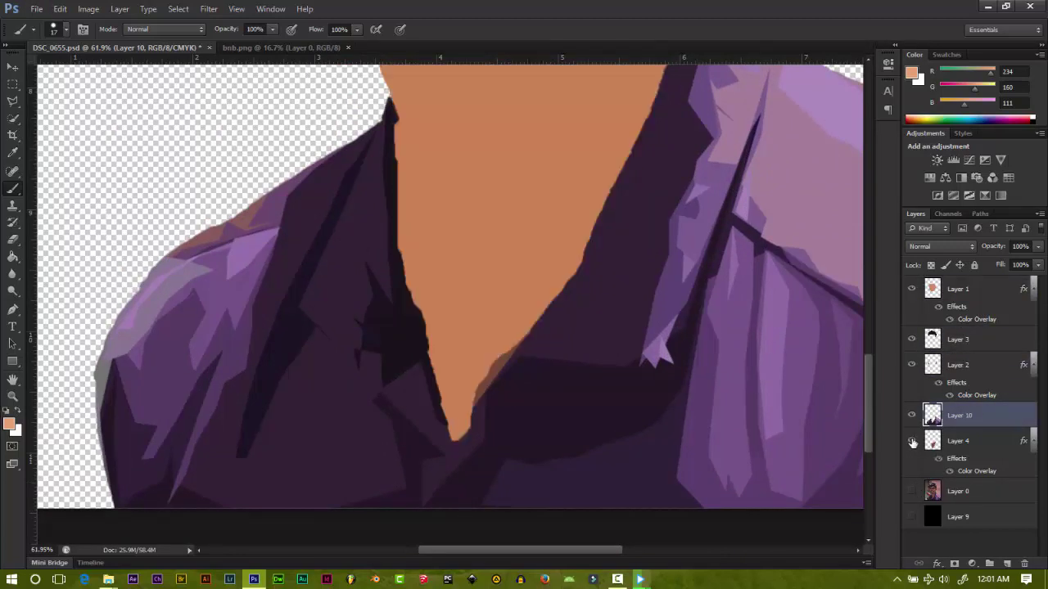
left_click(974, 442)
left_click_drag(974, 410, 976, 413)
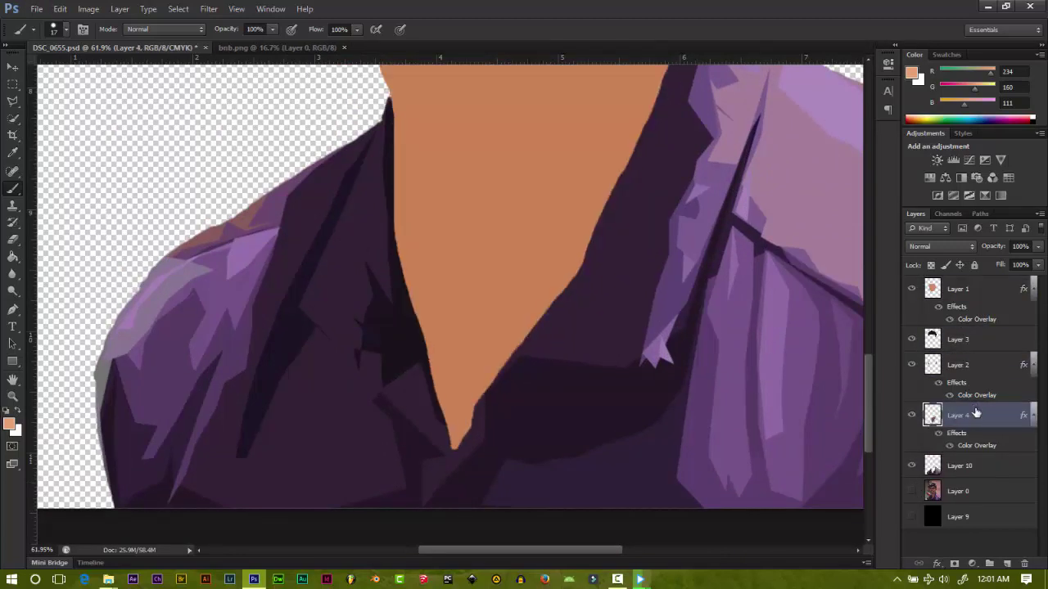
Step: Erase the small nub of neck skin poking over the shirt collar edge
scroll(507, 206, "up", 5)
scroll(507, 205, "up", 3)
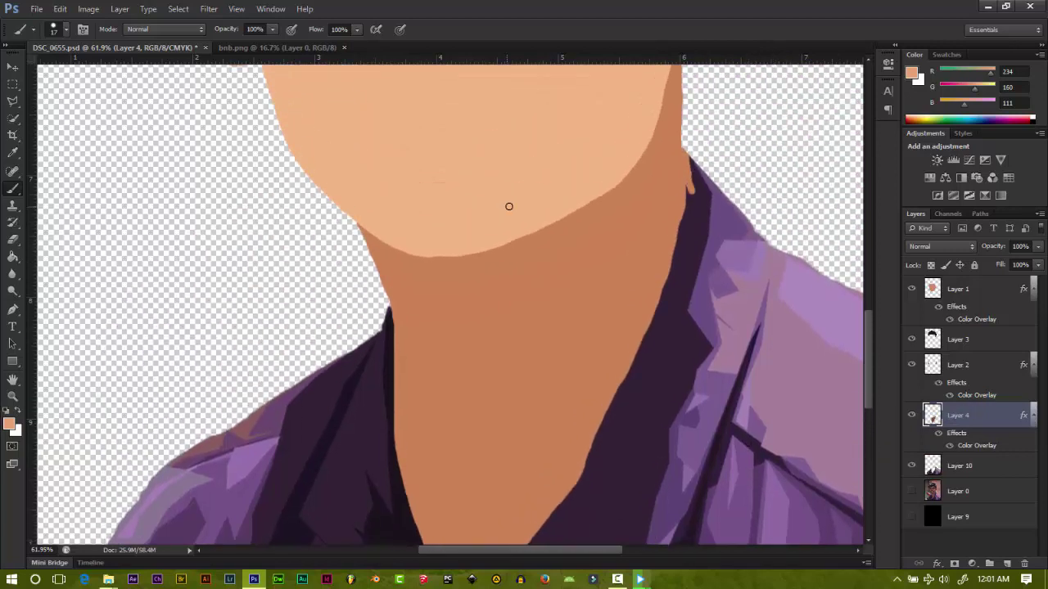
scroll(724, 272, "up", 2)
scroll(724, 272, "up", 2)
key("e")
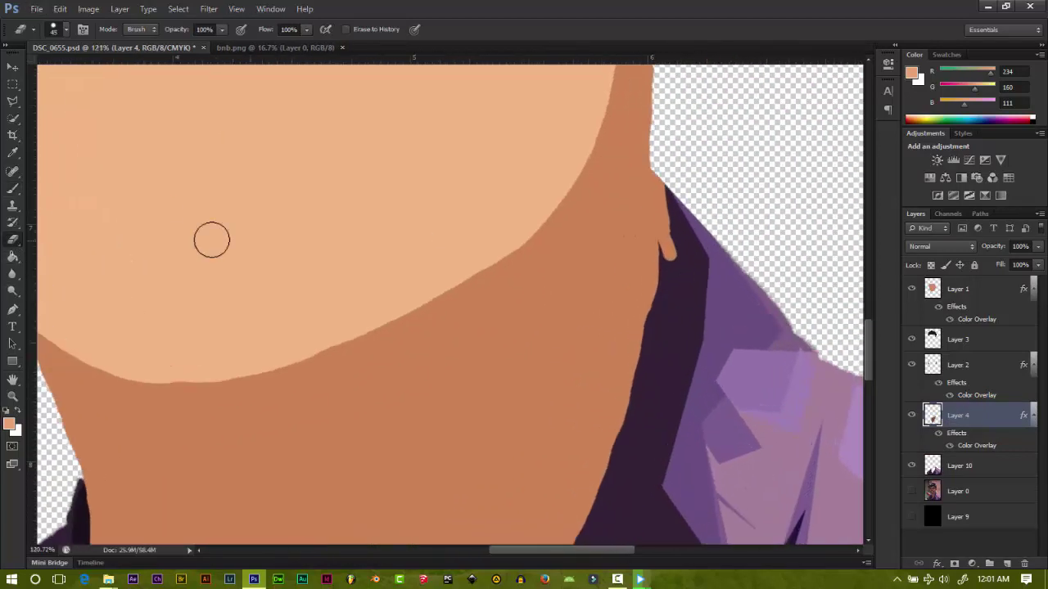
mouse_move(676, 215)
left_mouse_down()
mouse_move(671, 164)
mouse_move(684, 217)
left_mouse_up()
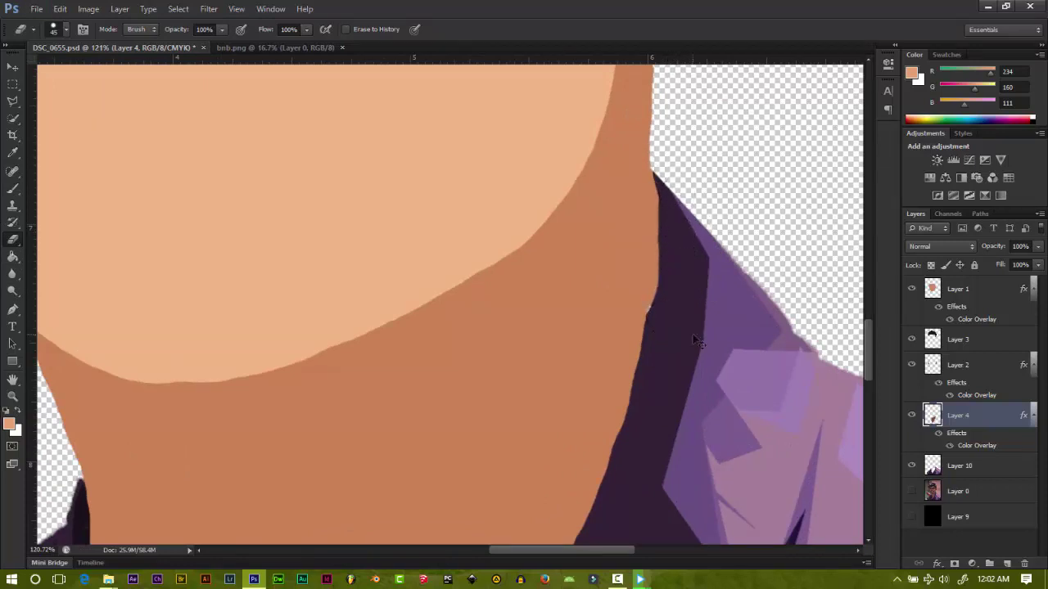
scroll(693, 352, "down", 2)
scroll(688, 364, "down", 3)
scroll(655, 377, "down", 3)
scroll(605, 388, "down", 2)
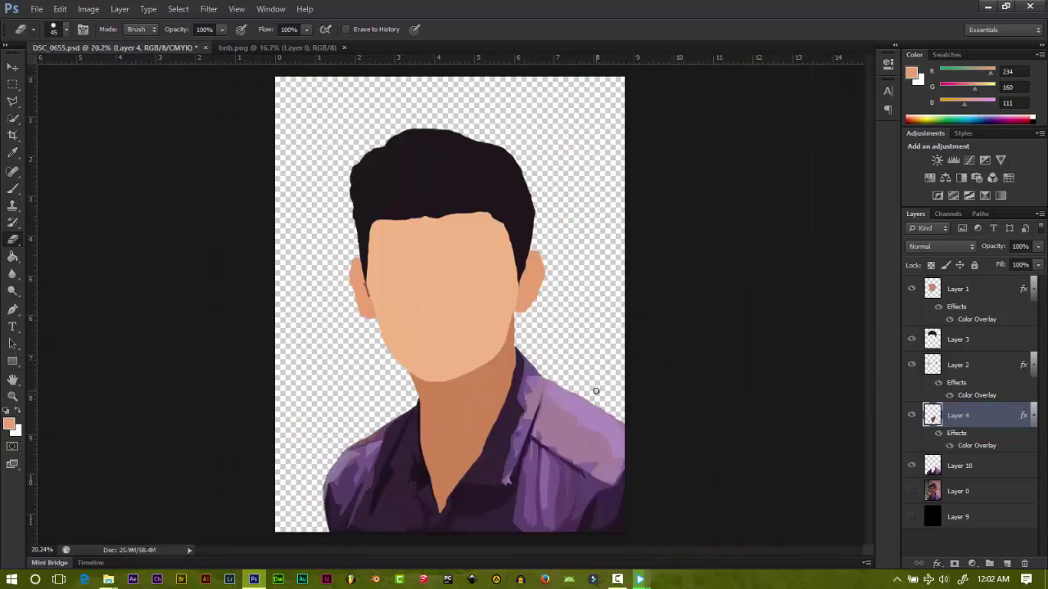
scroll(352, 275, "up", 5)
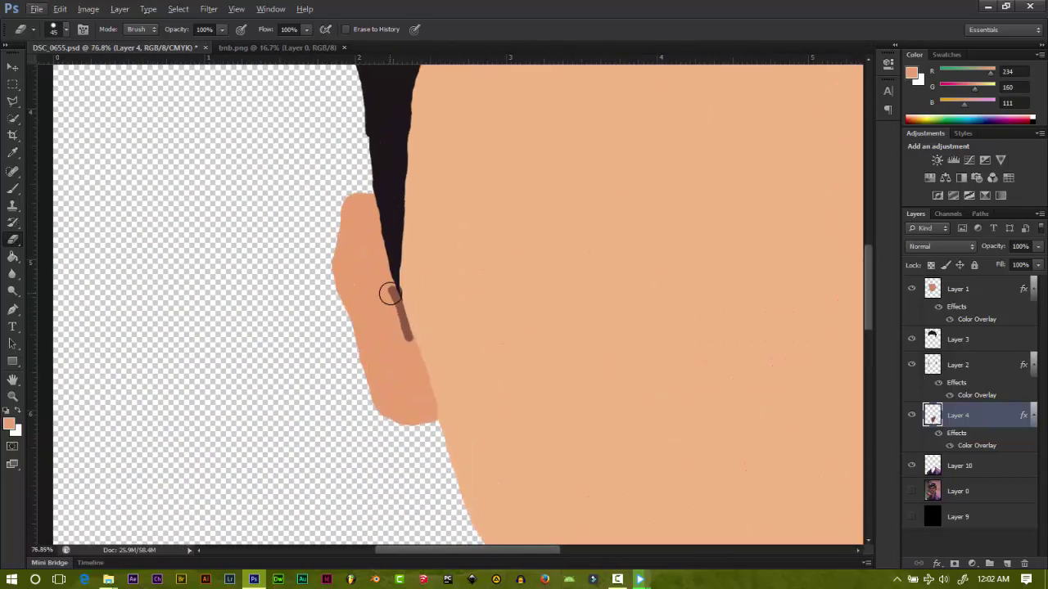
Step: Check the ears and hair layers by toggling their visibility, then select the hair layer
left_click(926, 365)
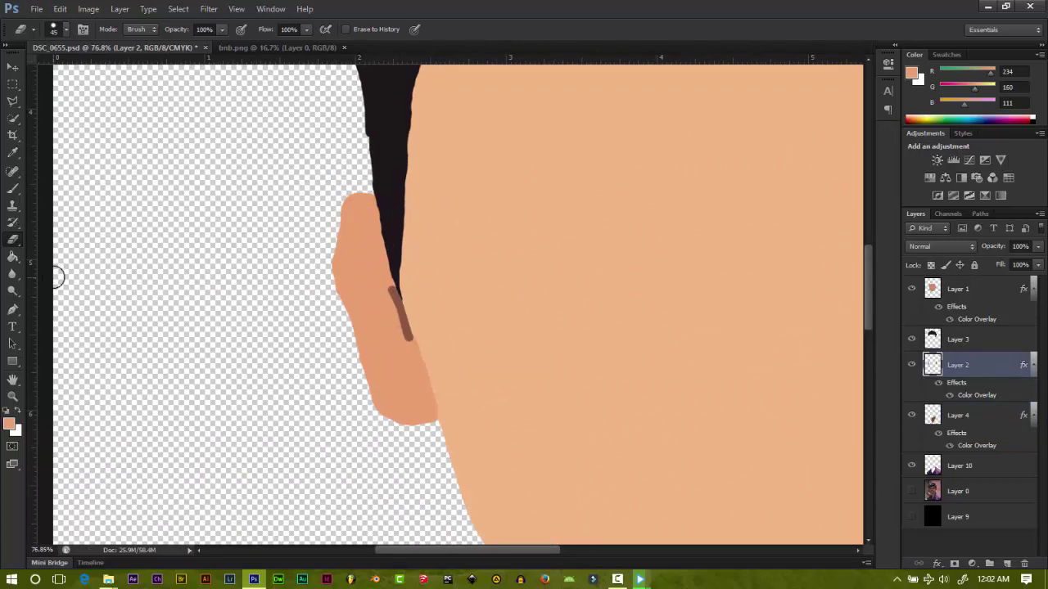
left_click(12, 153)
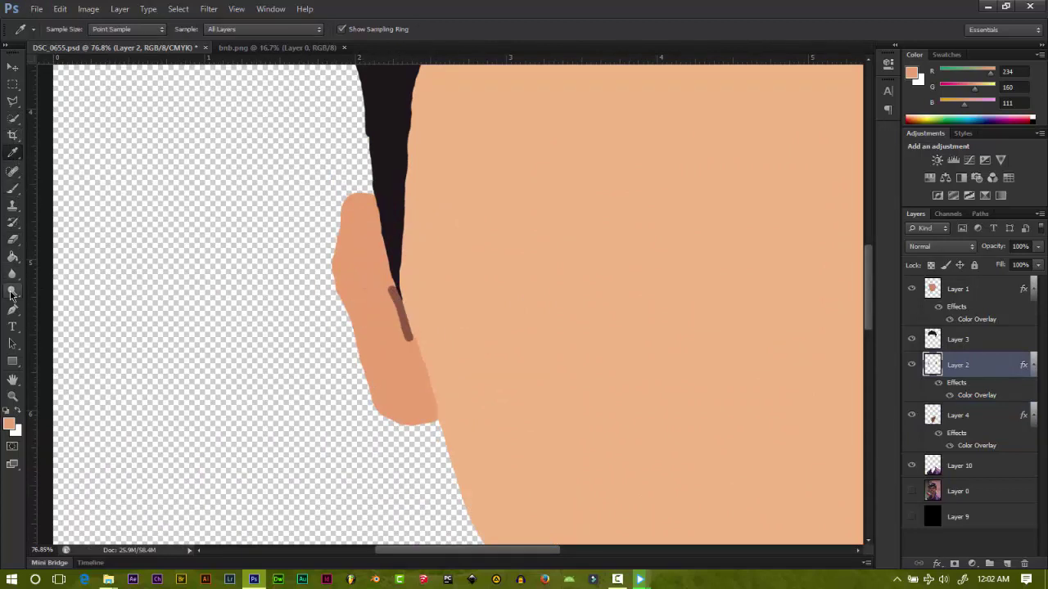
left_click(13, 188)
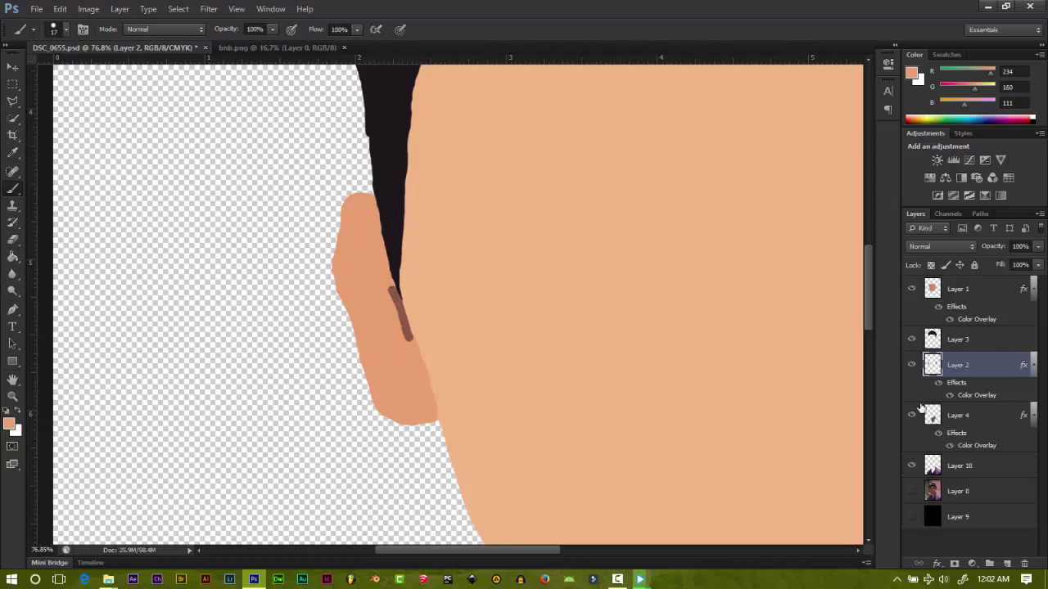
left_click(911, 365)
left_click(911, 365)
left_click(911, 339)
left_click(911, 339)
left_click(933, 339)
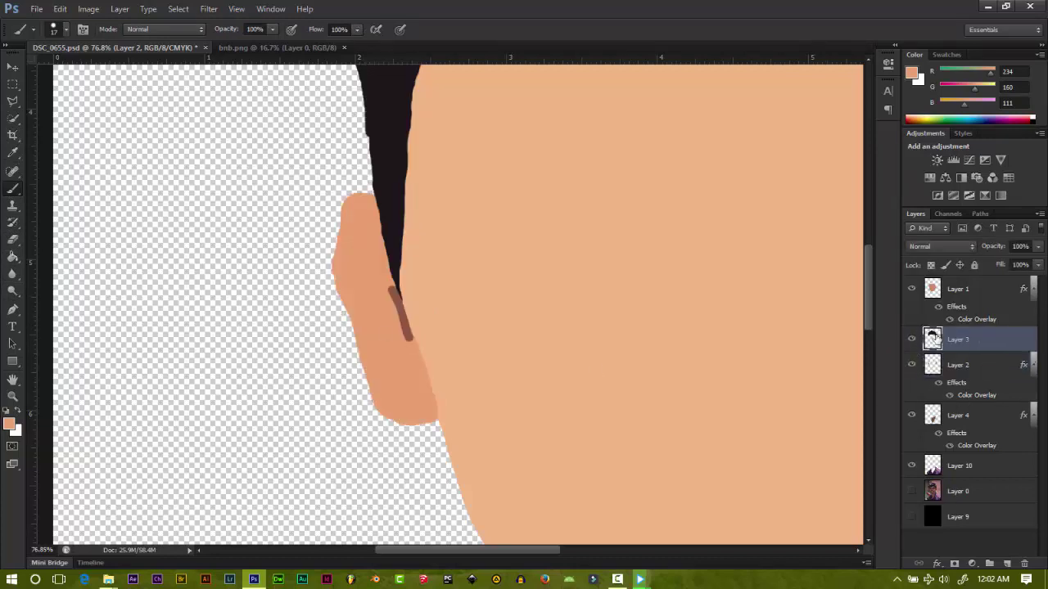
scroll(393, 304, "up", 3)
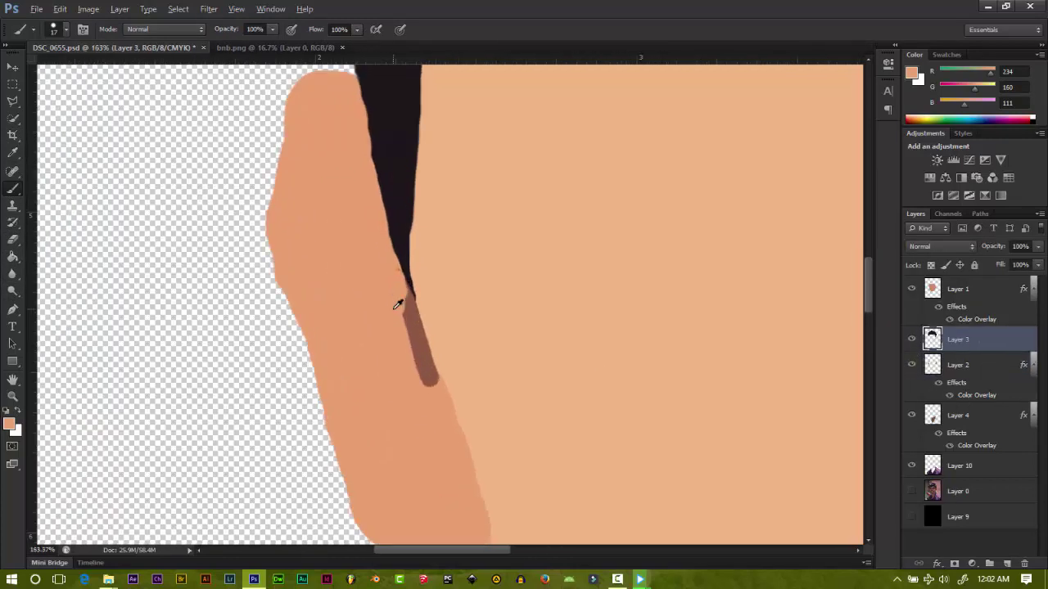
scroll(400, 300, "up", 2)
Step: Erase the stray dark stroke trailing below the hair along the side of the face
left_click(13, 239)
left_click_drag(392, 304, 423, 406)
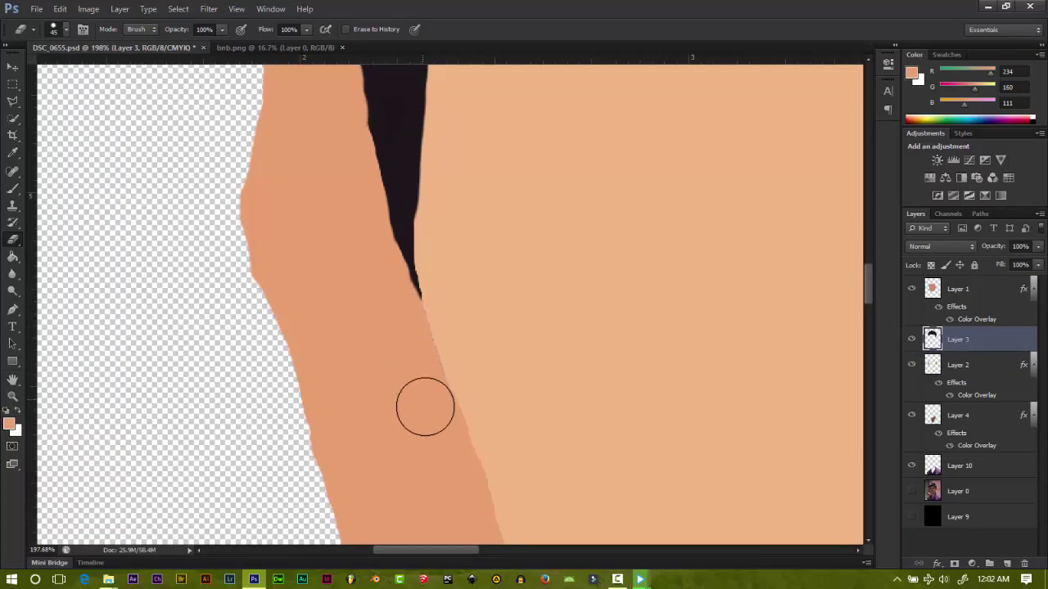
scroll(490, 390, "down", 2)
scroll(490, 390, "down", 3)
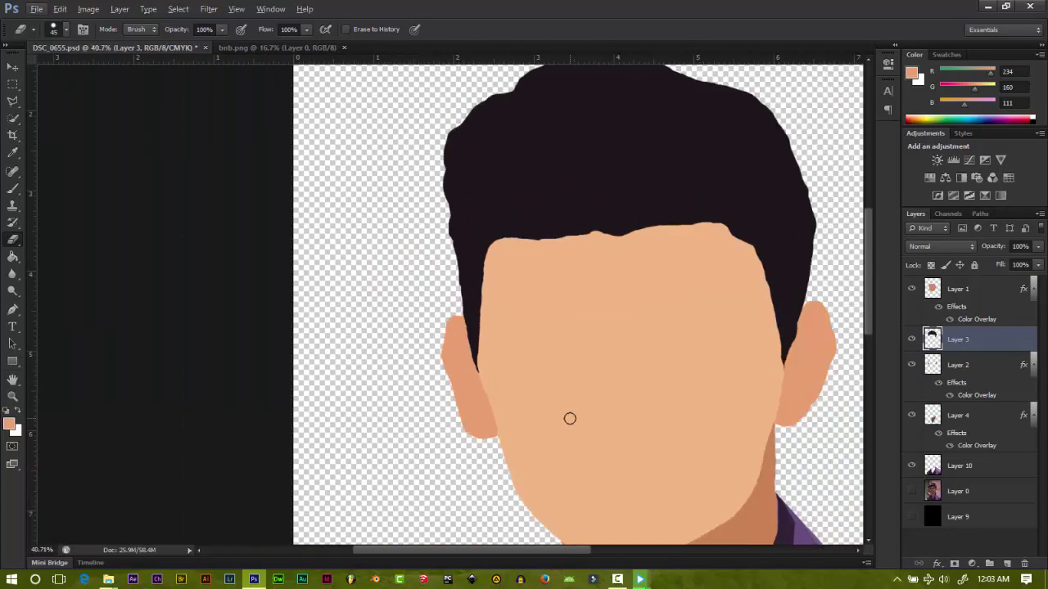
scroll(489, 389, "down", 1)
scroll(488, 388, "down", 1)
scroll(488, 386, "down", 1)
scroll(487, 386, "down", 1)
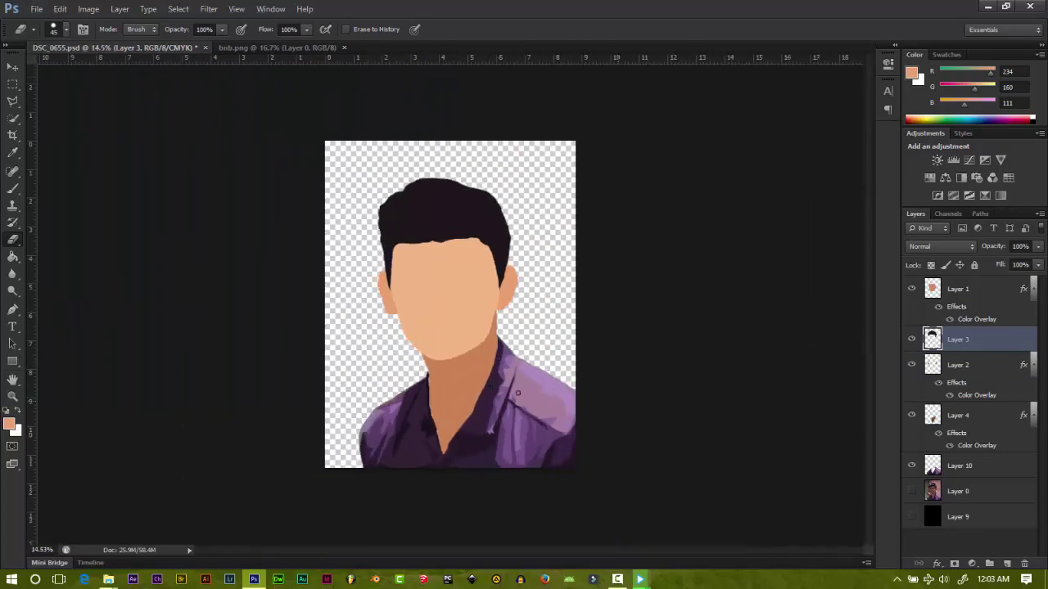
scroll(464, 435, "up", 2)
scroll(463, 434, "up", 1)
scroll(462, 434, "up", 2)
scroll(461, 435, "down", 2)
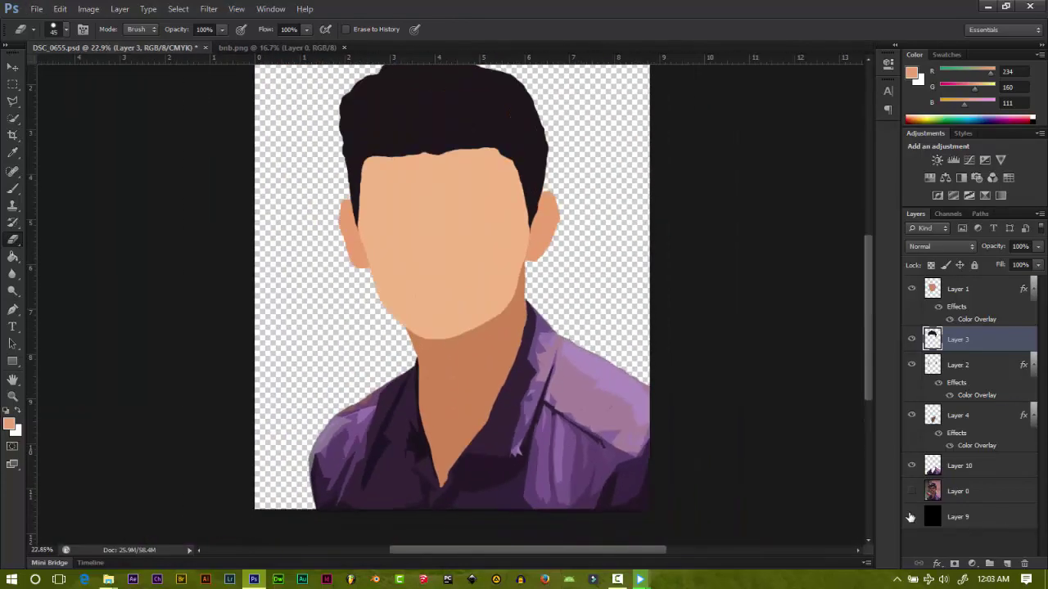
Step: Toggle the black background layer to check edges, then review Layers 2, 4 and 10
left_click(911, 517)
left_click(911, 516)
left_click(911, 517)
left_click(911, 517)
left_click(911, 516)
left_click(911, 516)
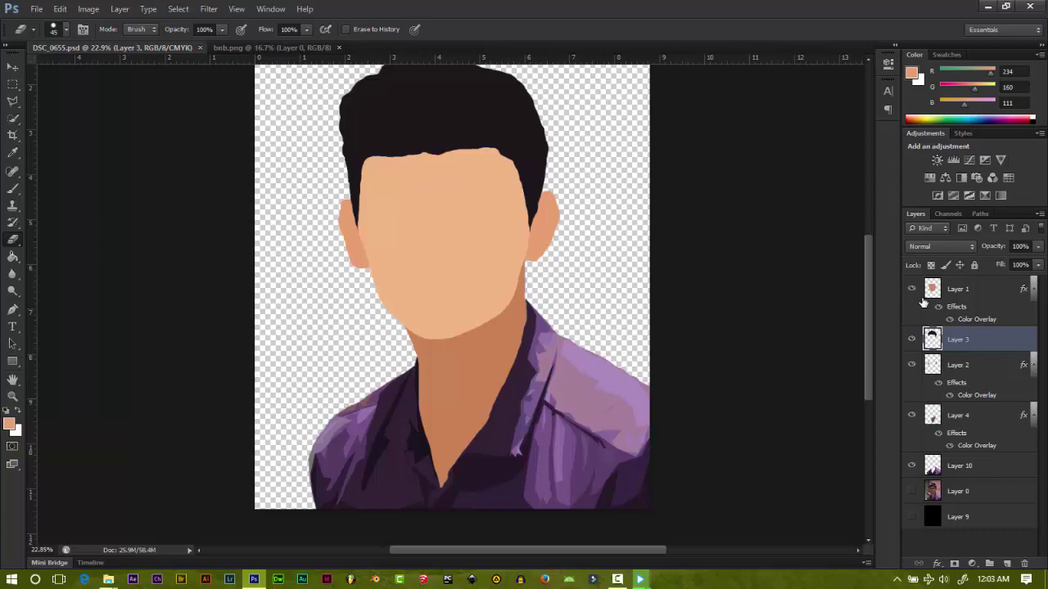
left_click(985, 399)
left_click(984, 419)
left_click(989, 462)
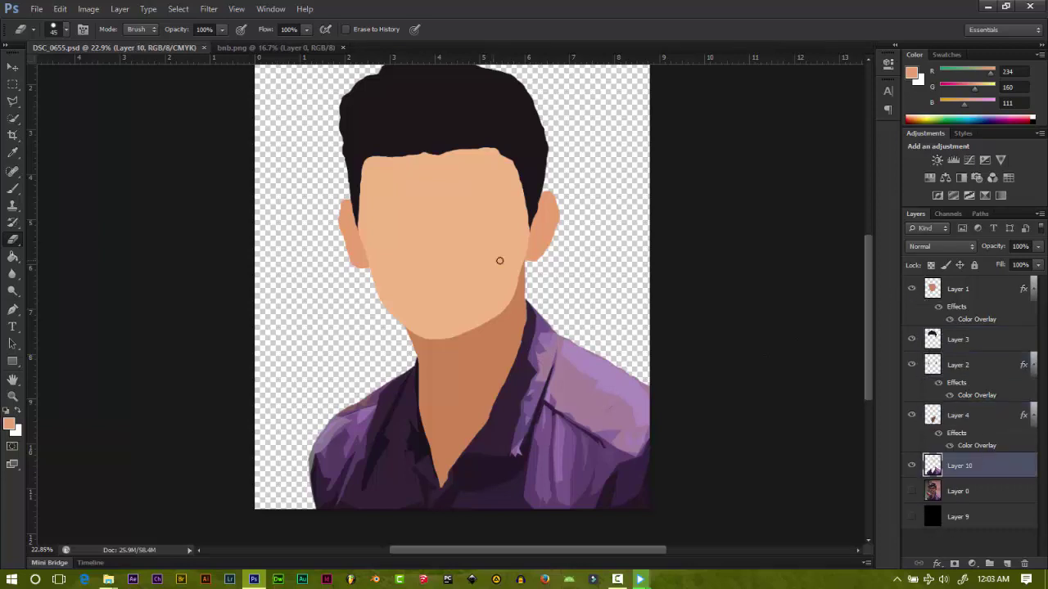
scroll(488, 330, "up", 1)
scroll(487, 331, "up", 2)
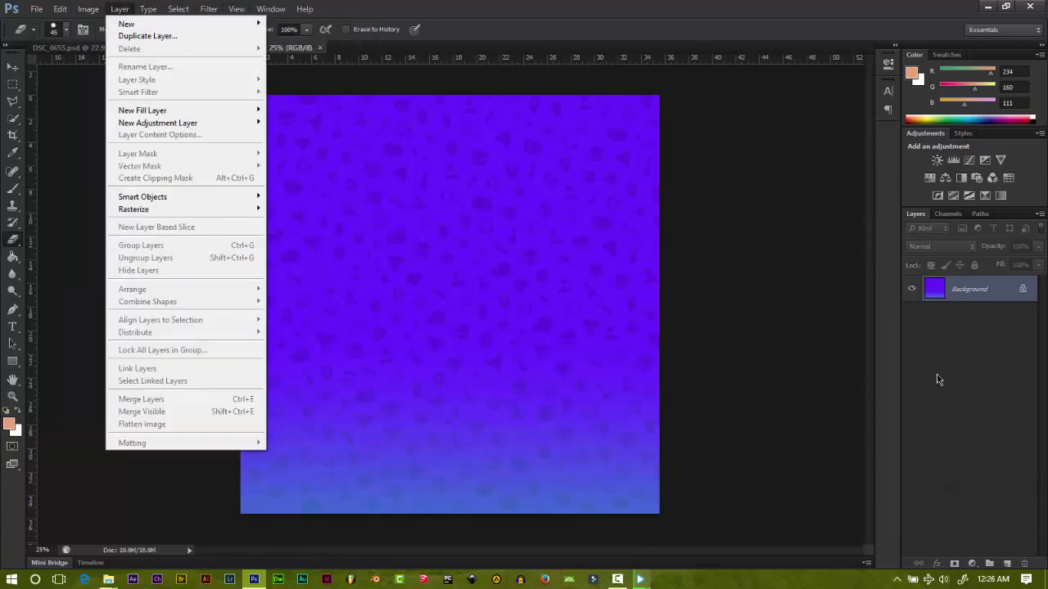
Step: Add a Hue/Saturation adjustment to the wallpaper, trying hue shifts, Colorize and a saturation preset
left_click(945, 179)
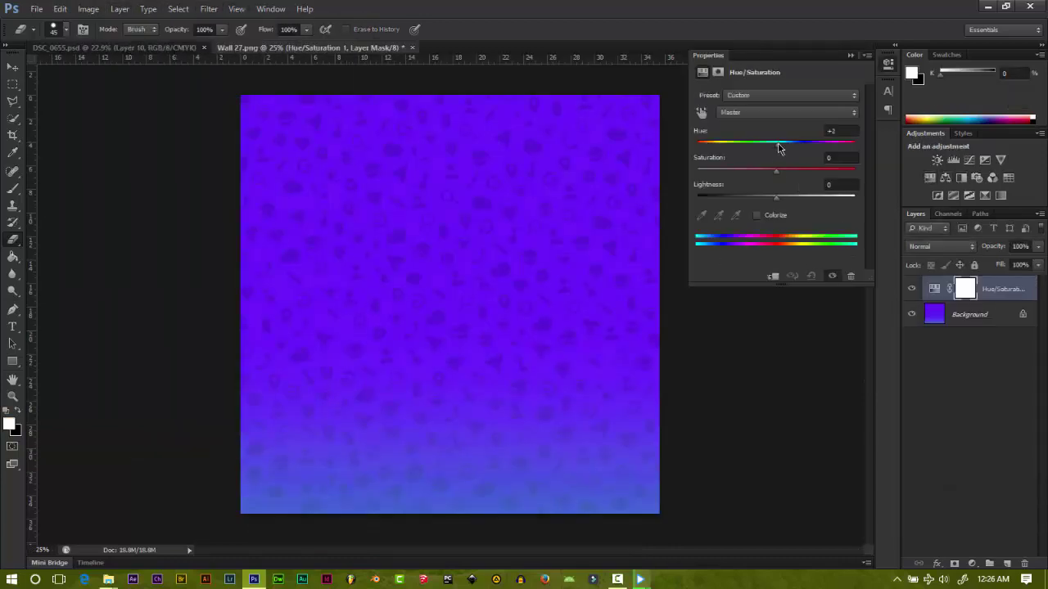
mouse_move(775, 143)
left_mouse_down()
mouse_move(813, 145)
mouse_move(732, 145)
mouse_move(706, 158)
mouse_move(777, 183)
mouse_move(748, 199)
mouse_move(792, 205)
mouse_move(775, 213)
left_mouse_up()
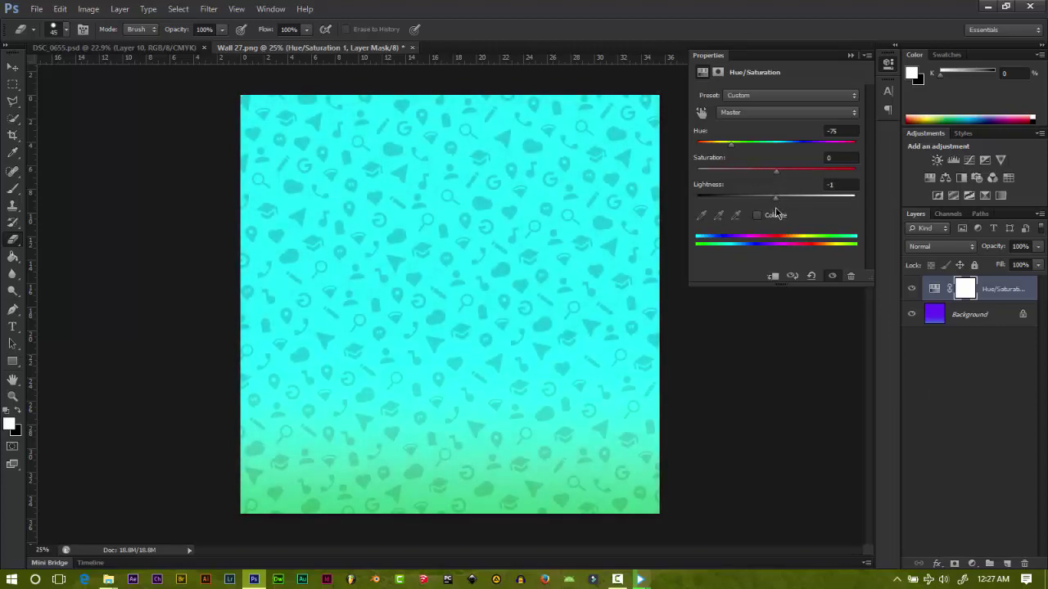
left_click(756, 215)
left_click(756, 215)
left_click(754, 96)
left_click(758, 131)
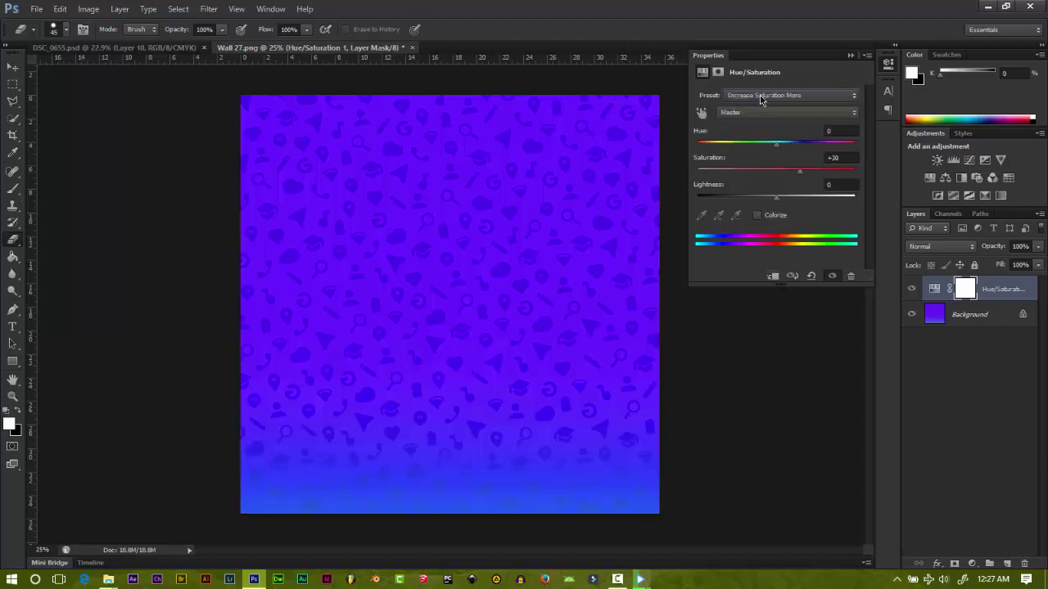
scroll(760, 96, "down", 1)
scroll(759, 97, "down", 3)
Step: Reset the adjustment and shift the hue toward cyan for a sky-blue to aqua fade
left_click(760, 95)
left_click(757, 107)
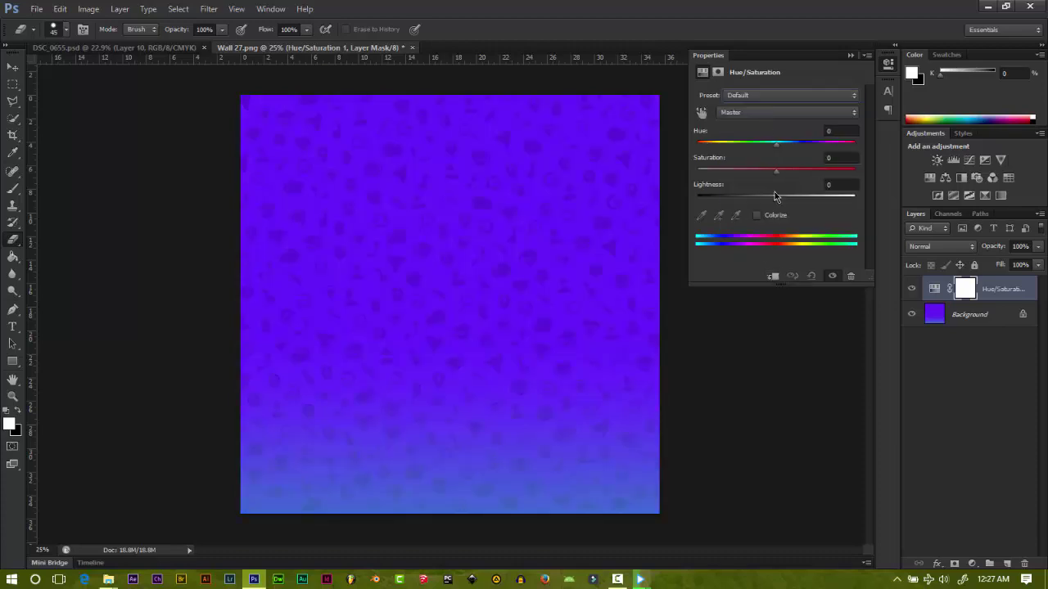
left_click_drag(776, 144, 736, 156)
left_click(938, 377)
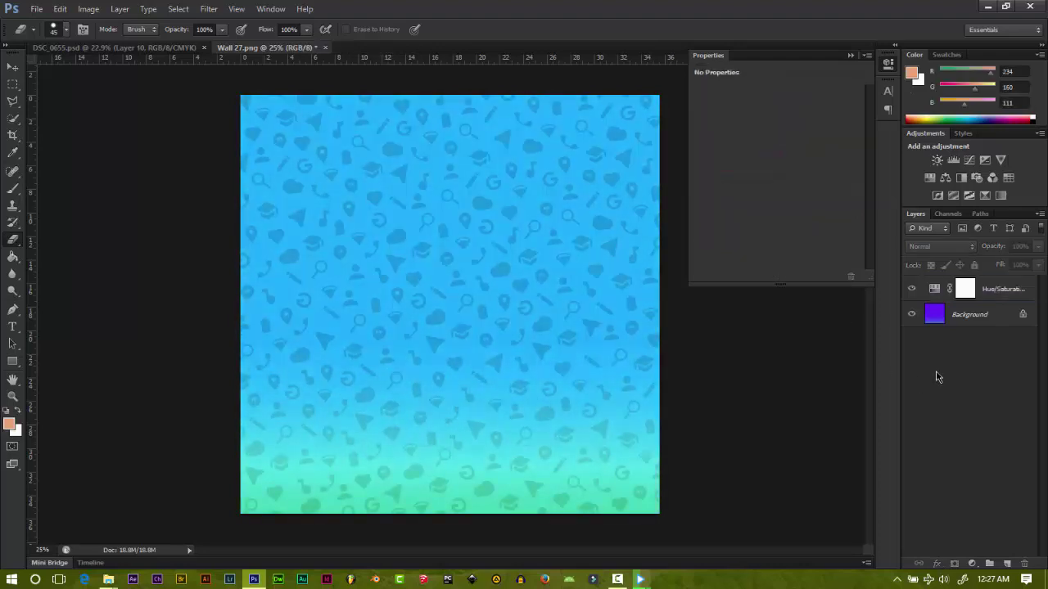
left_click(850, 55)
left_click(969, 293)
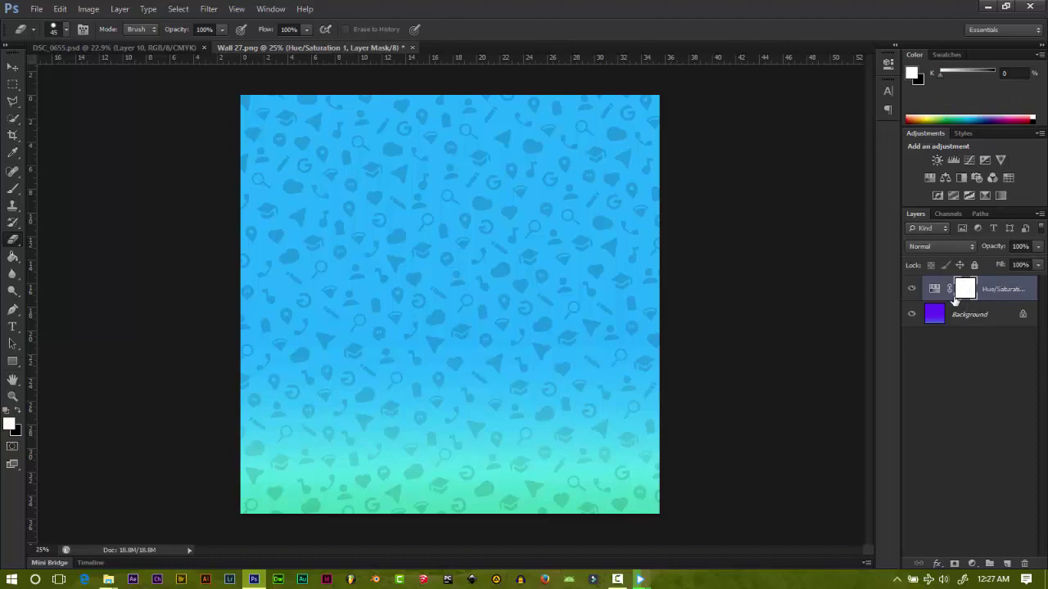
Step: Add a second Hue/Saturation shifting to green, then merge it with the first adjustment and Background
left_click(931, 182)
mouse_move(775, 144)
left_mouse_down()
mouse_move(841, 165)
mouse_move(704, 171)
mouse_move(817, 172)
mouse_move(824, 161)
mouse_move(754, 187)
mouse_move(760, 179)
mouse_move(739, 179)
mouse_move(758, 180)
mouse_move(769, 152)
mouse_move(805, 156)
mouse_move(743, 167)
left_mouse_up()
left_click(969, 339, "ctrl")
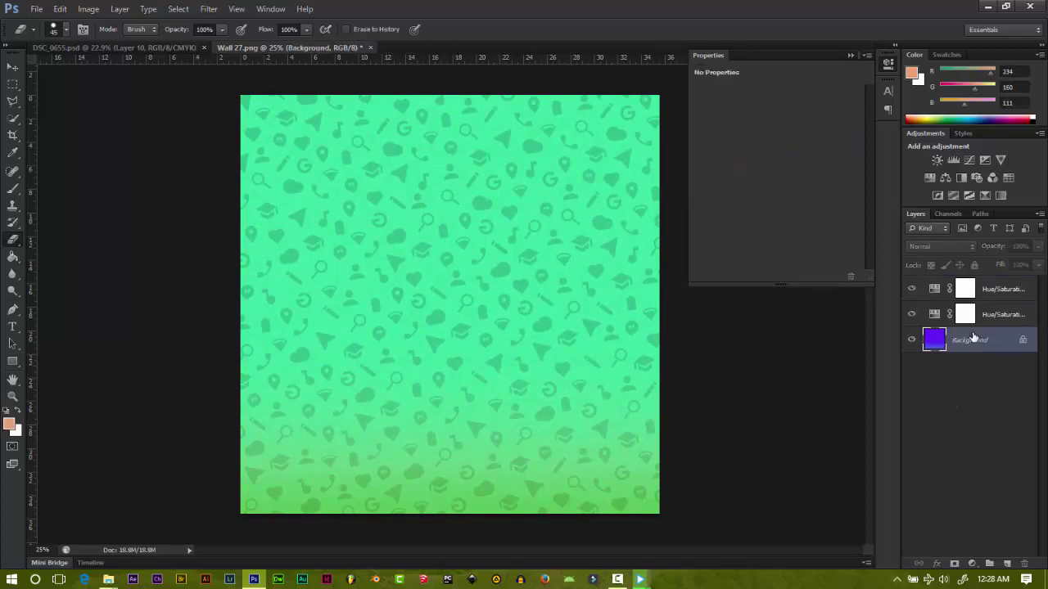
left_click(991, 314, "ctrl")
right_click(986, 314)
left_click(839, 425)
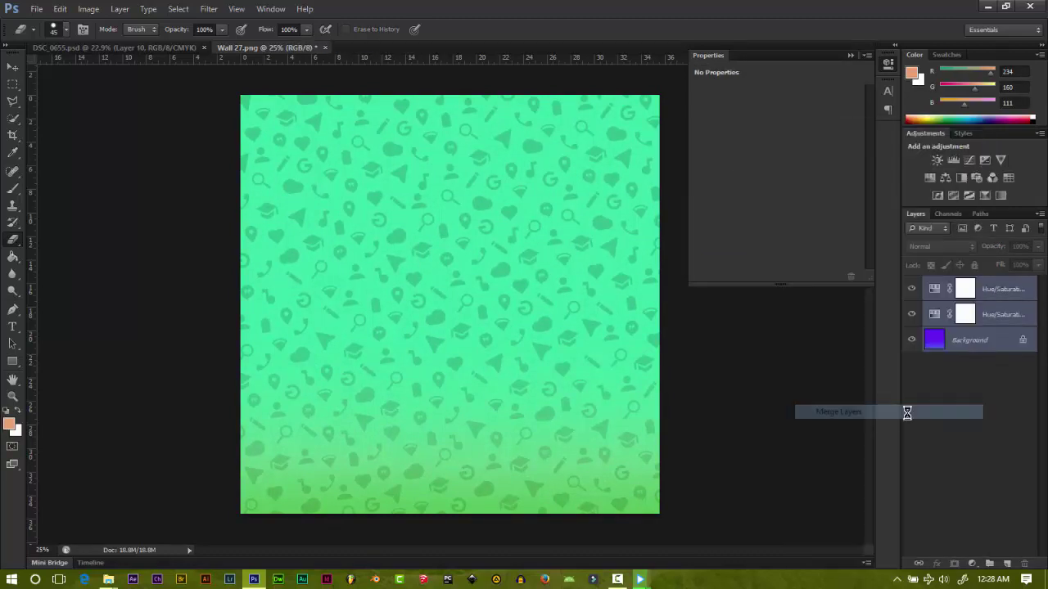
Step: Convert the merged Background to Layer 0 and drag the green wallpaper into the portrait document
key("v")
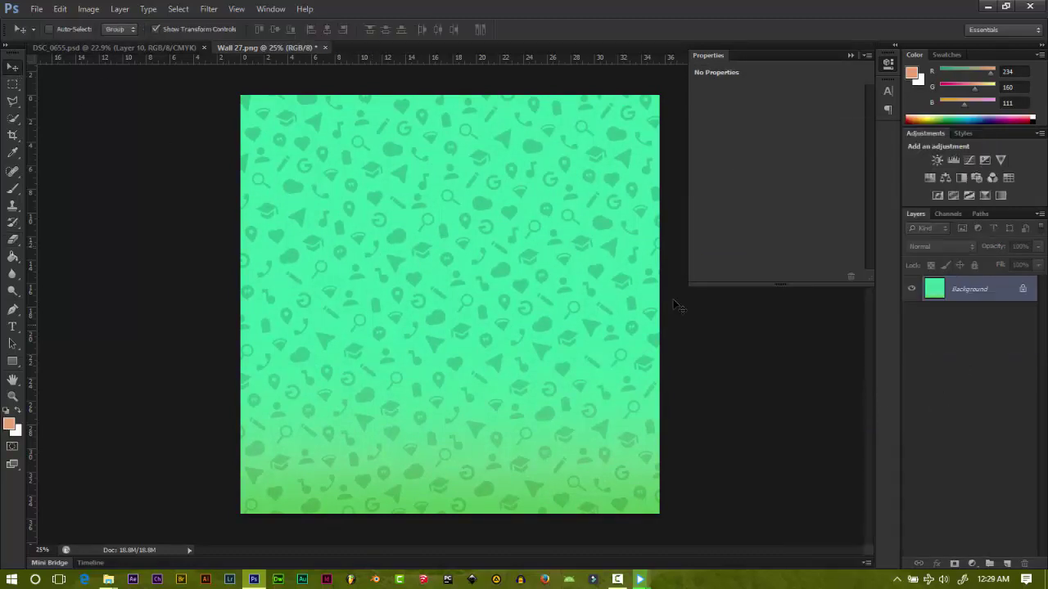
double_click(961, 291)
left_click(628, 181)
mouse_move(531, 287)
left_mouse_down()
mouse_move(174, 59)
mouse_move(412, 245)
mouse_move(460, 238)
left_mouse_up()
Step: Scale the green wallpaper up so it fills the whole portrait canvas
left_click(852, 56)
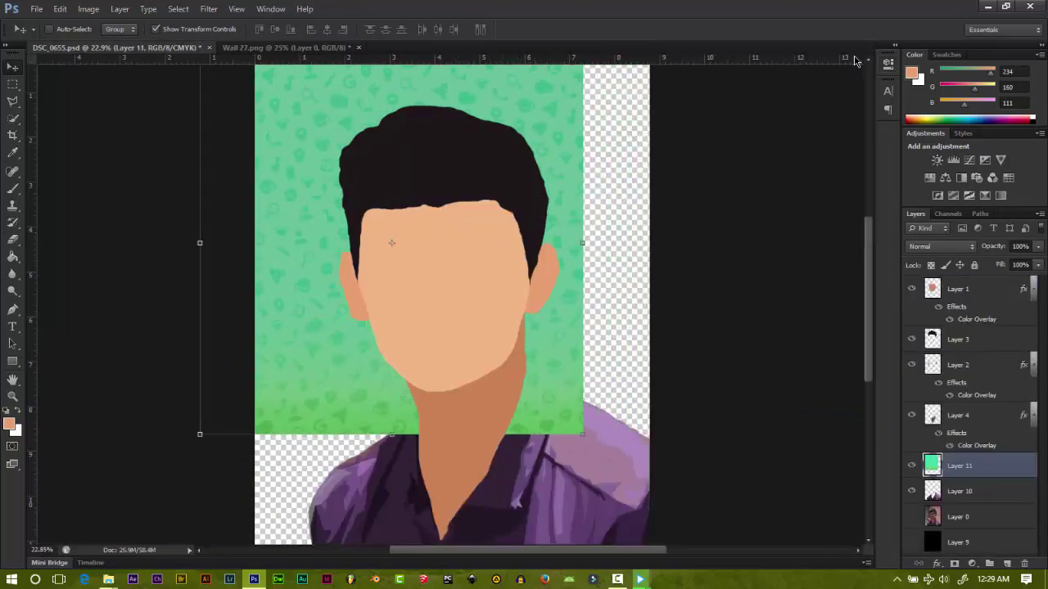
left_click_drag(581, 435, 606, 288)
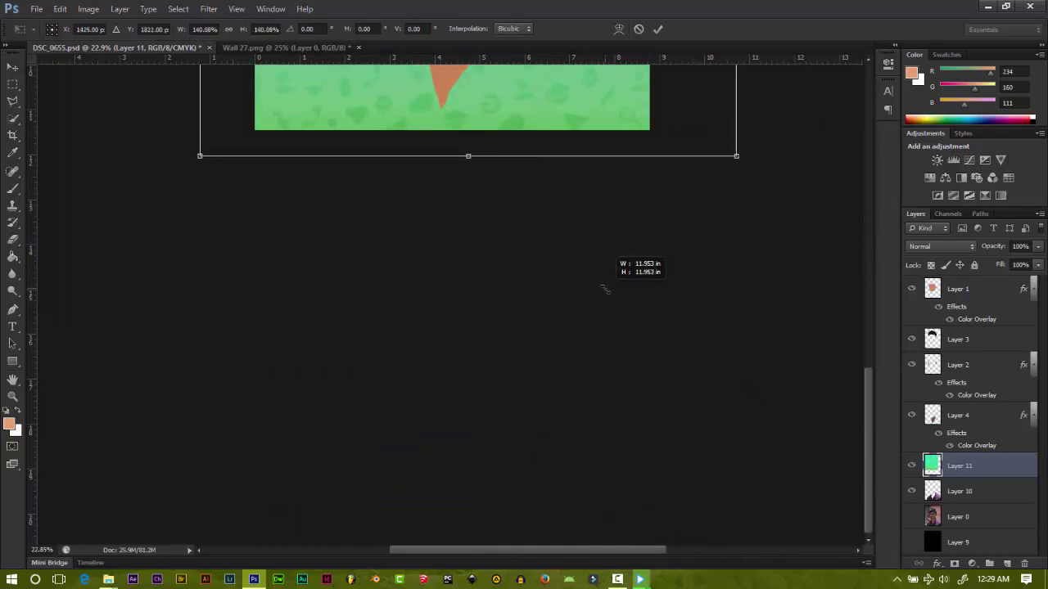
scroll(636, 347, "down", 3)
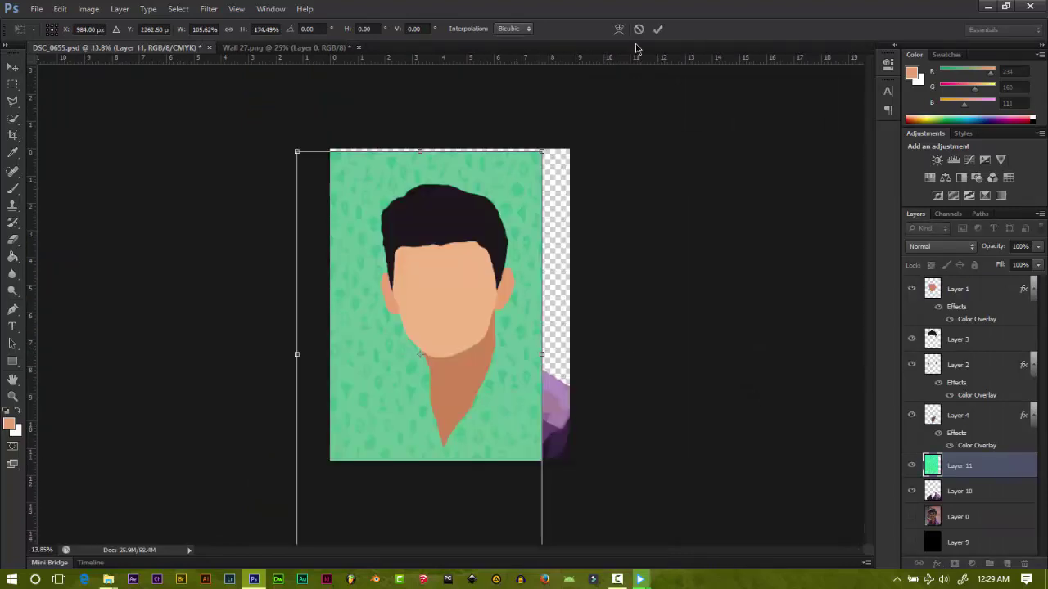
key("ctrl+z")
left_click_drag(505, 191, 475, 297)
left_click_drag(358, 265, 255, 106)
left_click_drag(358, 204, 400, 192)
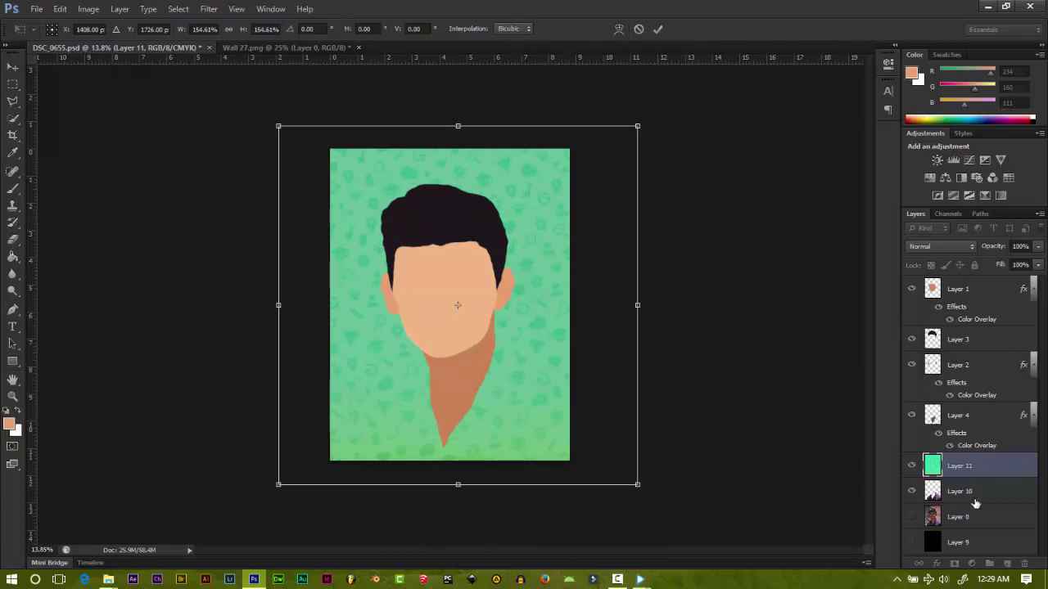
key("Return")
Step: Move the wallpaper layer down beneath the shirt layer (Layer 10)
left_click_drag(974, 466, 982, 501)
left_click(12, 86)
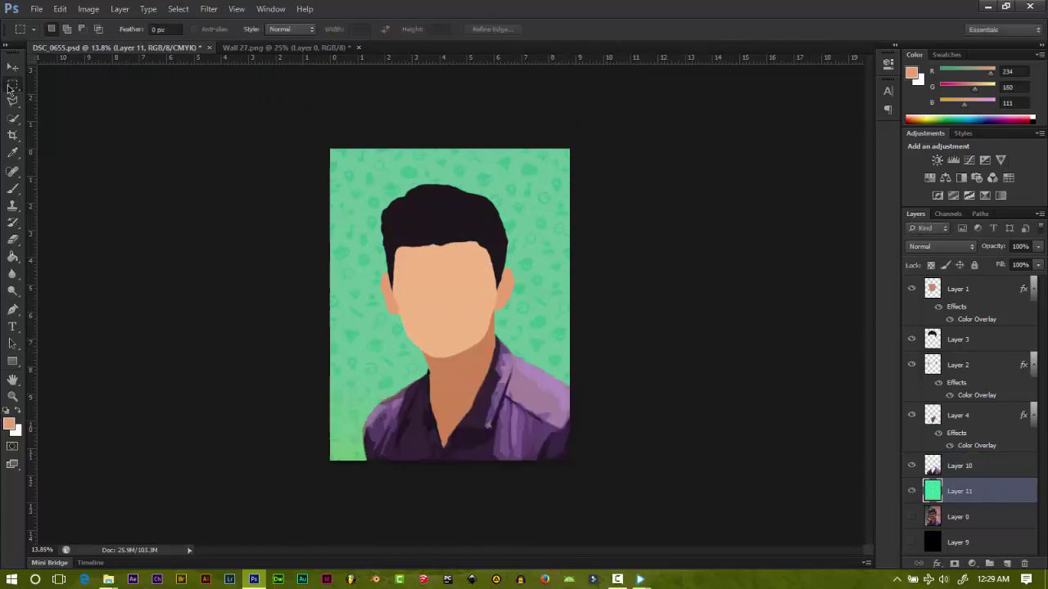
left_click(13, 70)
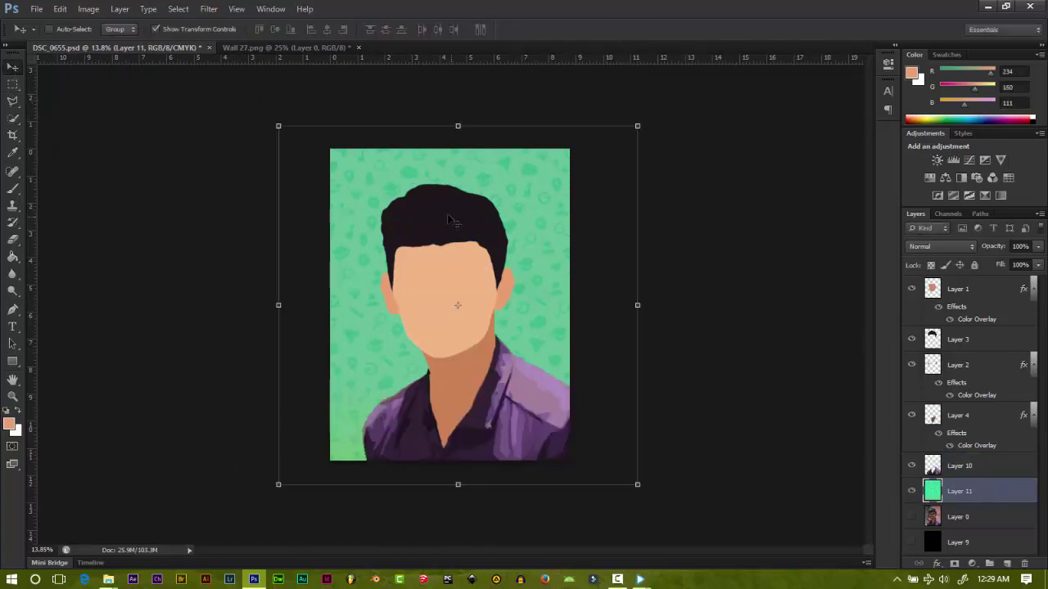
Step: Select the figure Layers 1, 3, 2, 4 and 10 together for merging
left_click(986, 292)
left_click(980, 339, "ctrl")
left_click(982, 364, "ctrl")
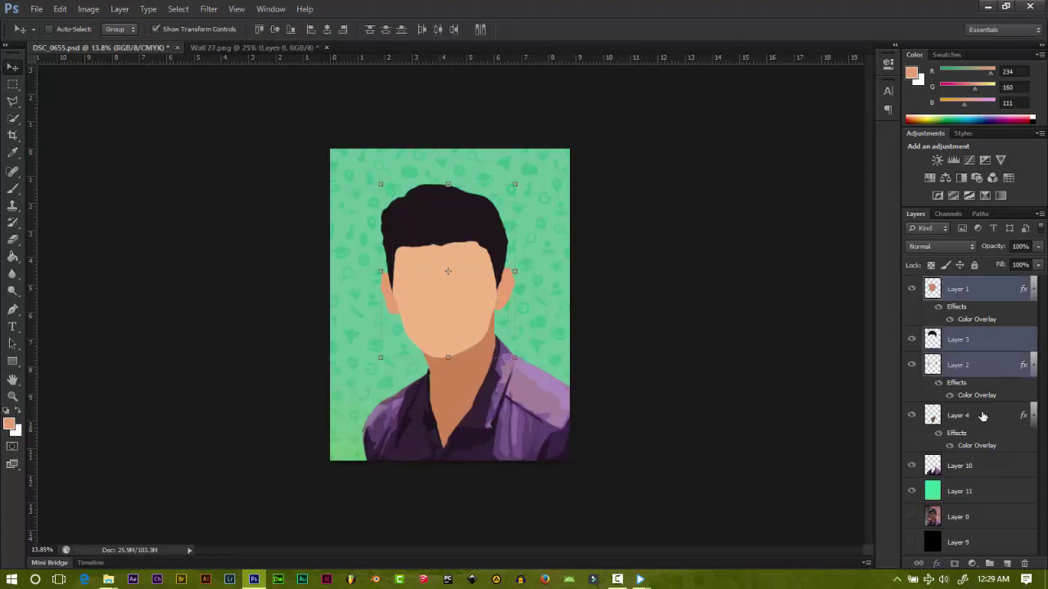
left_click(982, 415, "ctrl")
left_click(986, 465, "ctrl")
right_click(986, 466)
Step: Merge the figure into Layer 1, shrink it into the lower right, then return to Wall 27.png
key("ctrl+e")
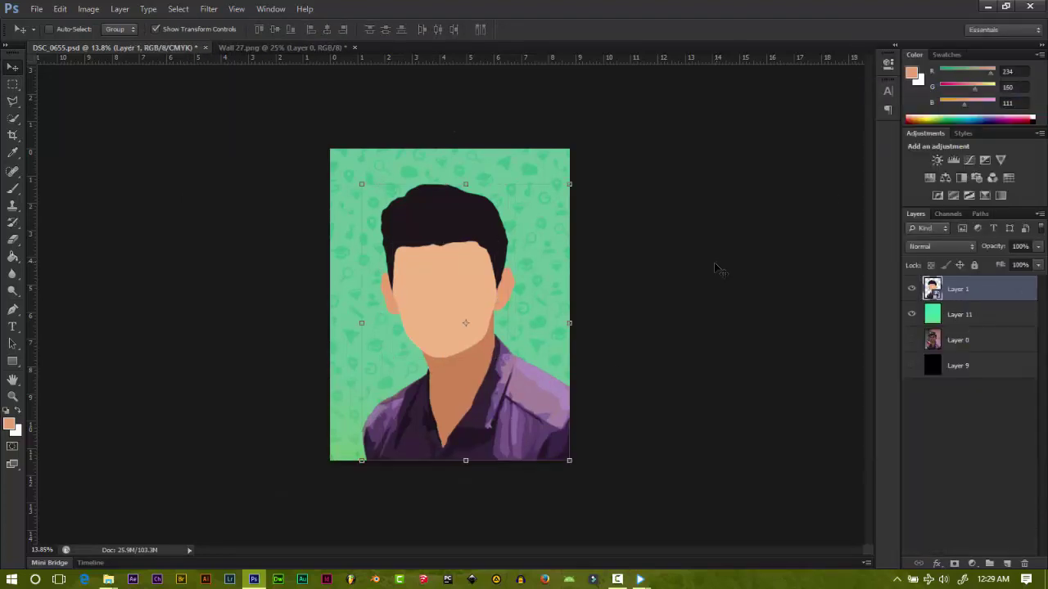
left_click_drag(360, 184, 411, 289)
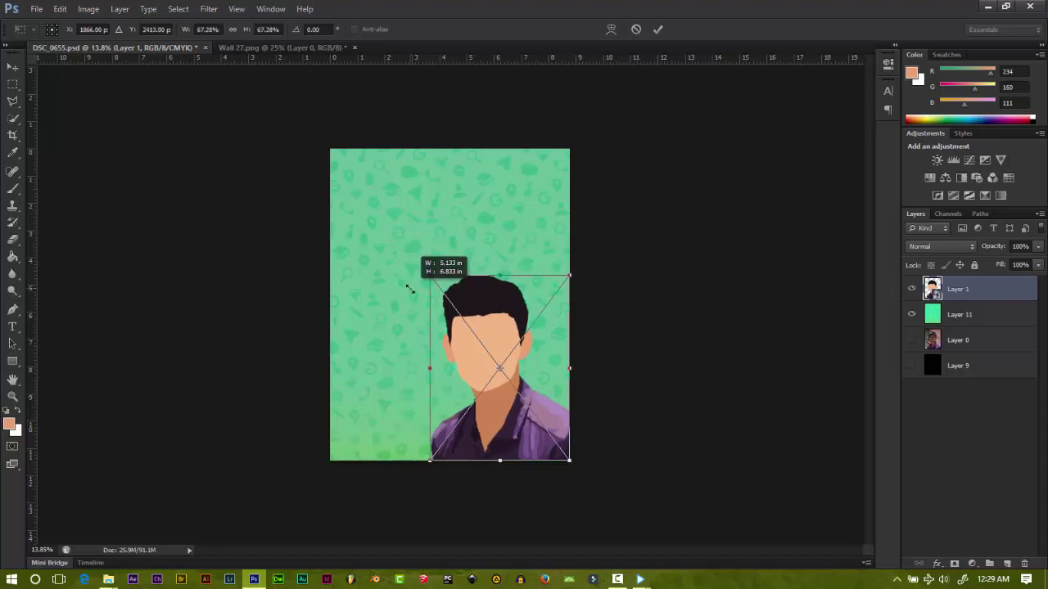
left_click(637, 31)
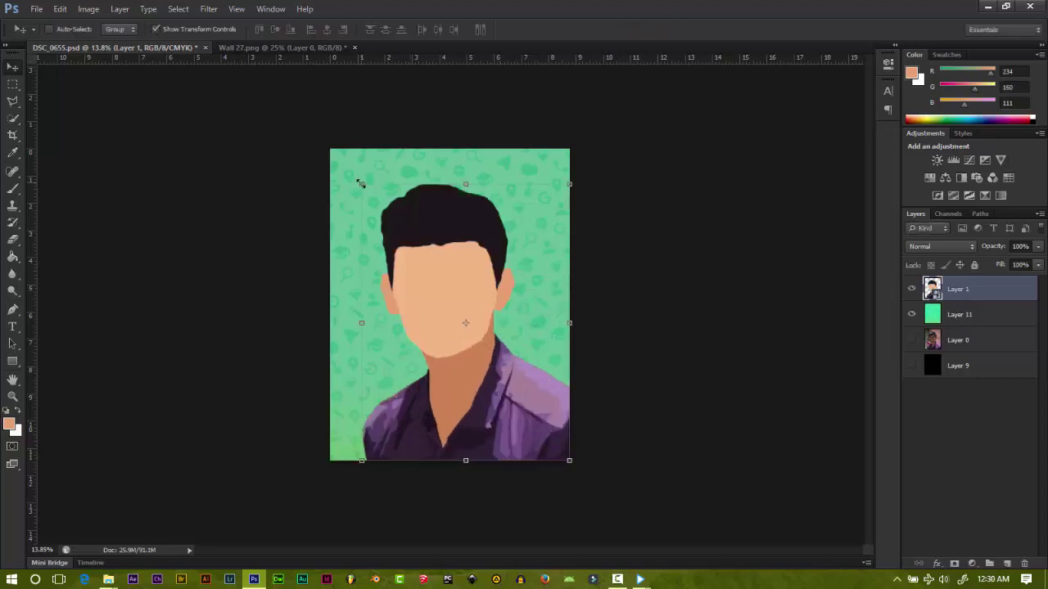
key("ctrl+t")
left_click_drag(360, 183, 420, 296)
key("Return")
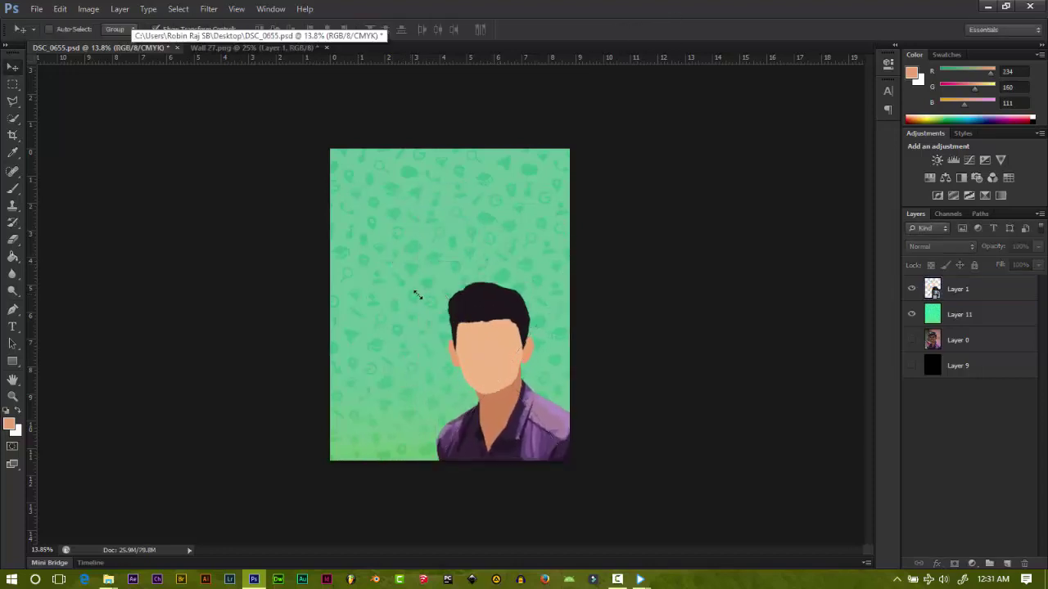
left_click(258, 47)
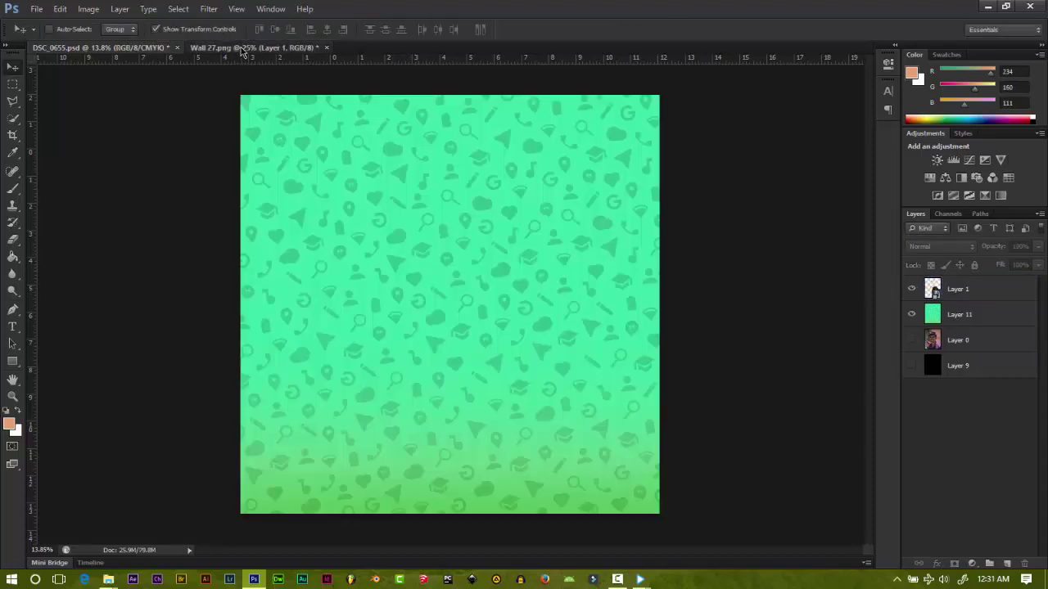
Step: Draw a trial salmon rounded rectangle across the canvas centre, then undo it
right_click(15, 365)
left_click(66, 373)
left_click_drag(329, 269, 568, 310)
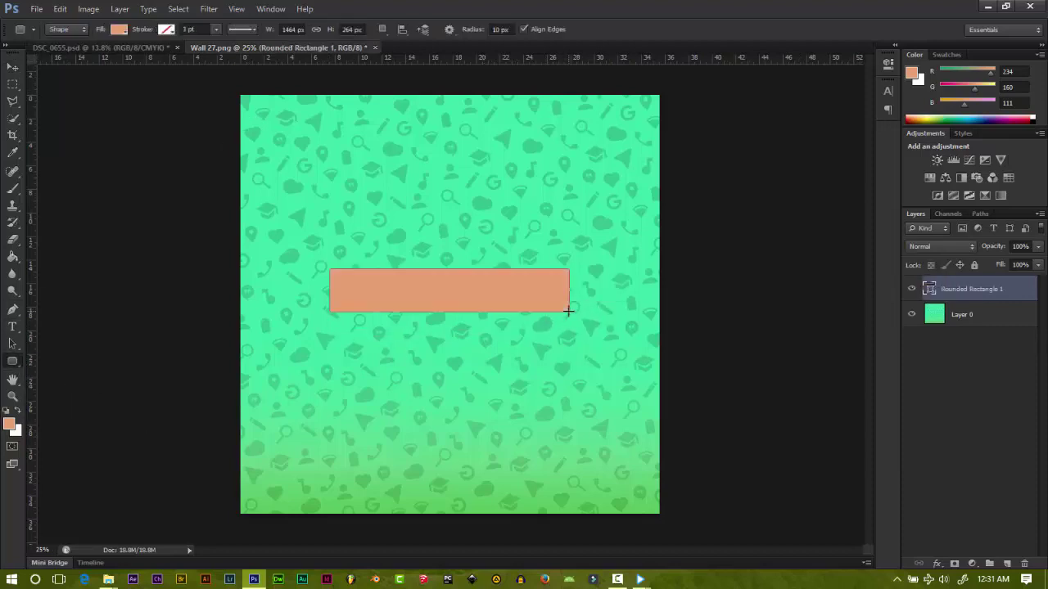
key("ctrl+z")
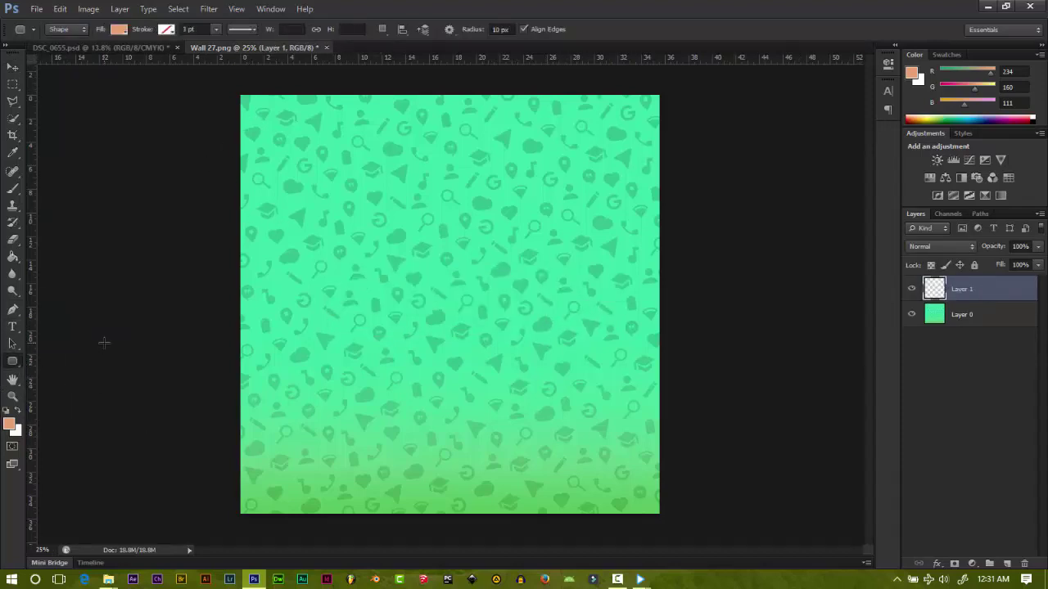
Step: Switch to the Brush tool with white as the foreground colour and a 108 brush size
key("b")
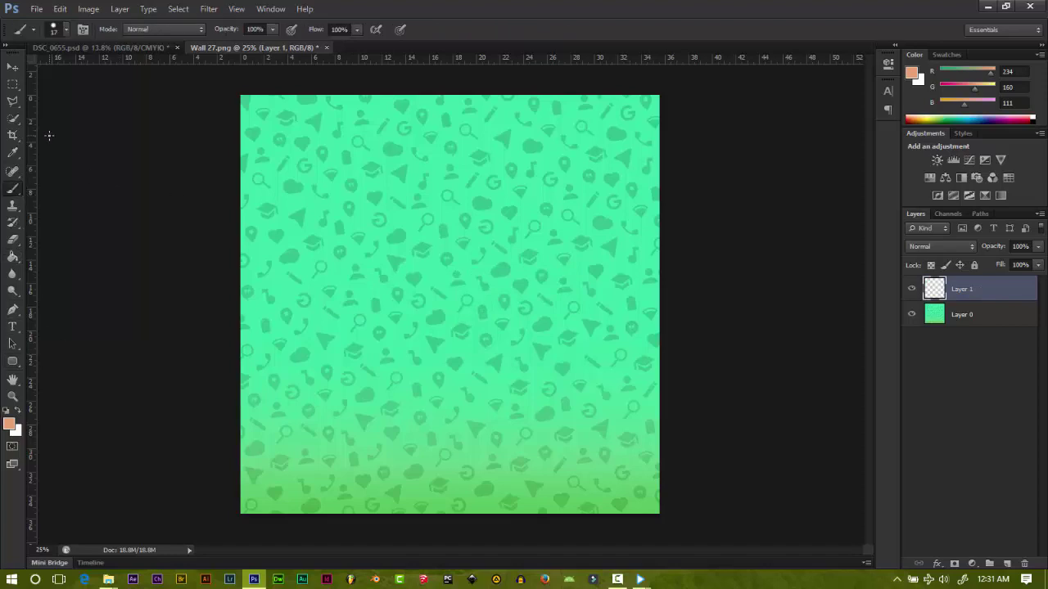
left_click(33, 29)
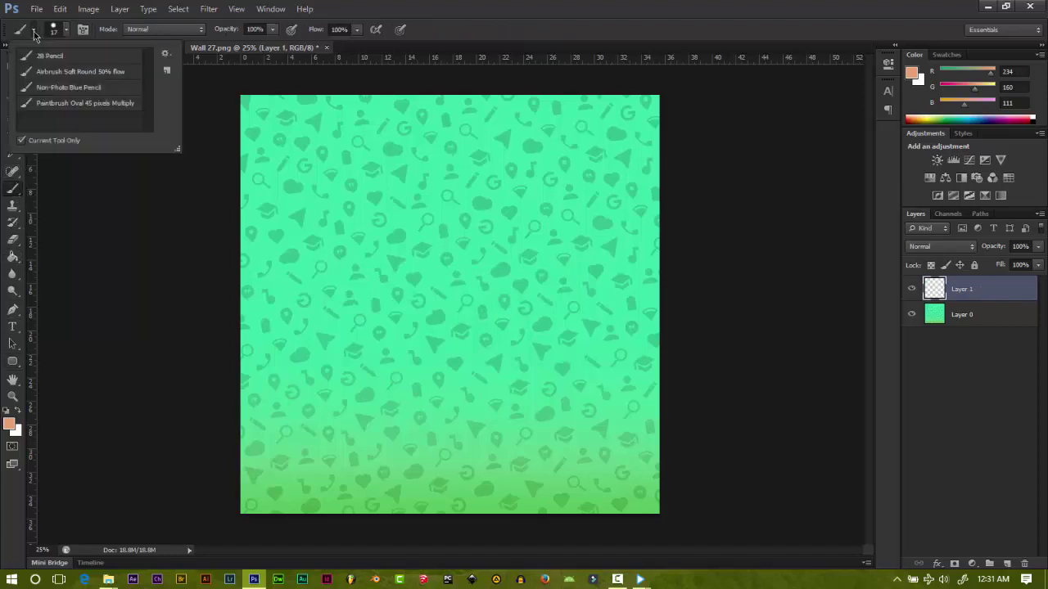
left_click(54, 31)
left_click(9, 424)
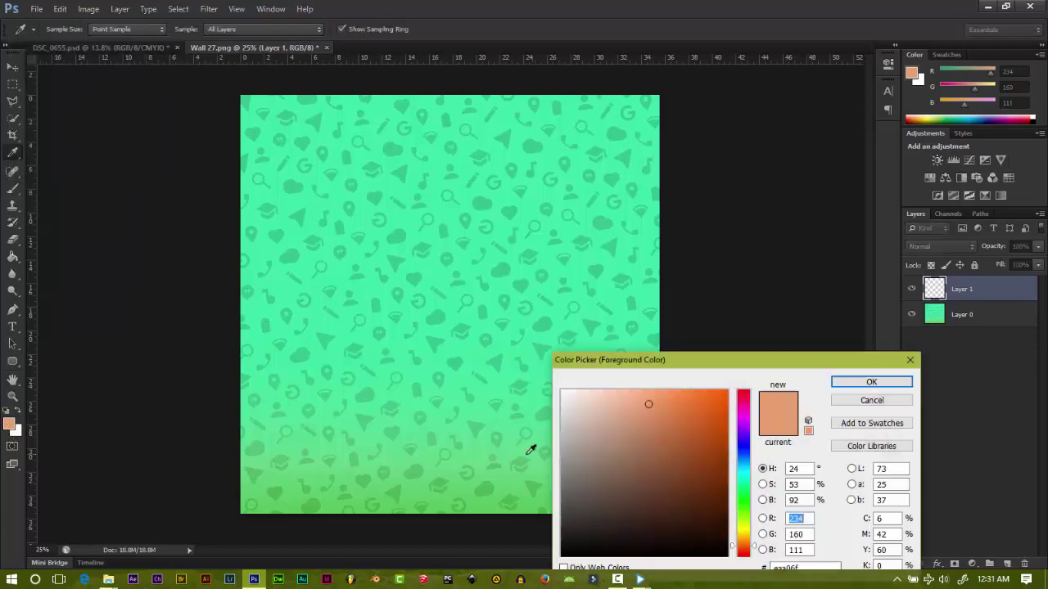
left_click(870, 382)
left_click(64, 34)
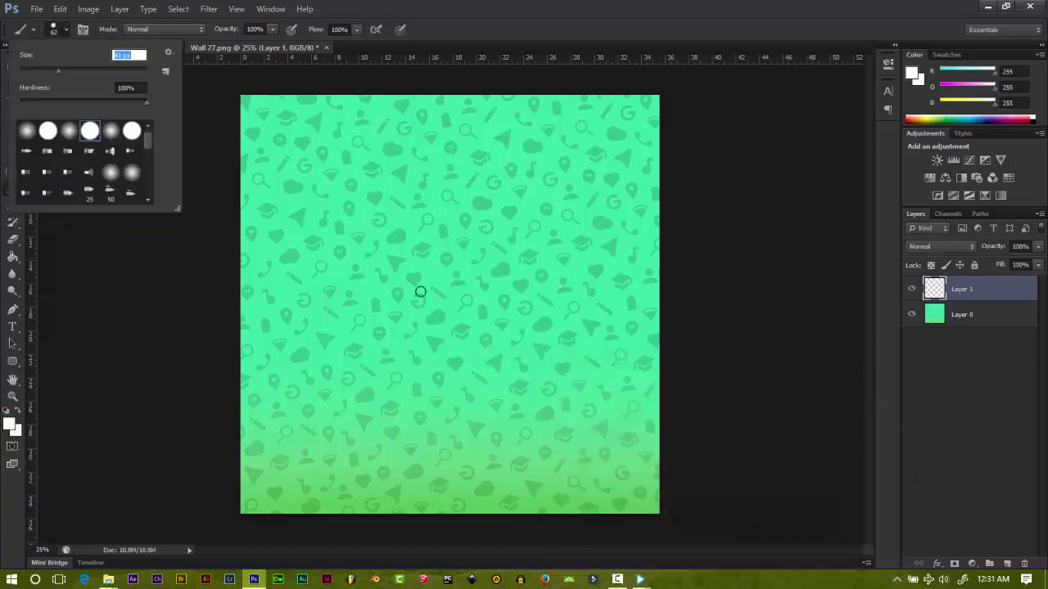
type("108")
Step: Paint trial white strokes with a larger brush, undo them, and set the brush size to 199
mouse_move(344, 320)
left_mouse_down()
mouse_move(319, 316)
mouse_move(597, 355)
mouse_move(606, 344)
left_mouse_up()
left_click(68, 31)
scroll(148, 146, "down", 3)
scroll(148, 146, "down", 3)
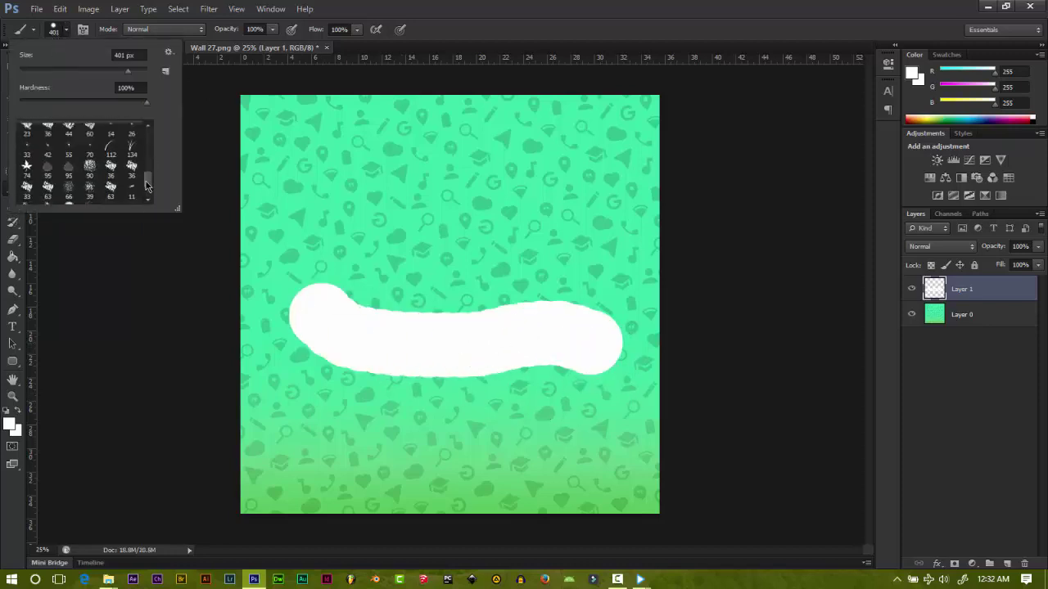
scroll(139, 139, "up", 6)
left_click_drag(135, 70, 141, 71)
mouse_move(327, 322)
left_mouse_down()
mouse_move(507, 341)
mouse_move(592, 335)
mouse_move(282, 280)
left_mouse_up()
key("ctrl+alt+z")
key("ctrl+alt+z")
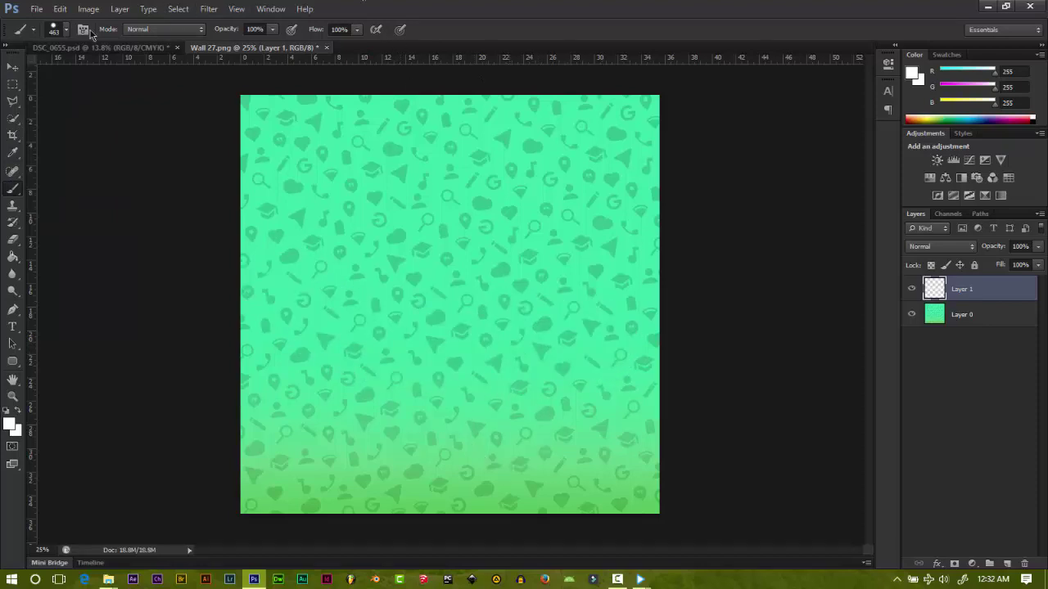
left_click(66, 30)
left_click(113, 72)
Step: Paint a thick white wavy stroke across the canvas middle, then browse the custom shape library
mouse_move(315, 324)
left_mouse_down()
mouse_move(445, 325)
mouse_move(530, 347)
left_mouse_up()
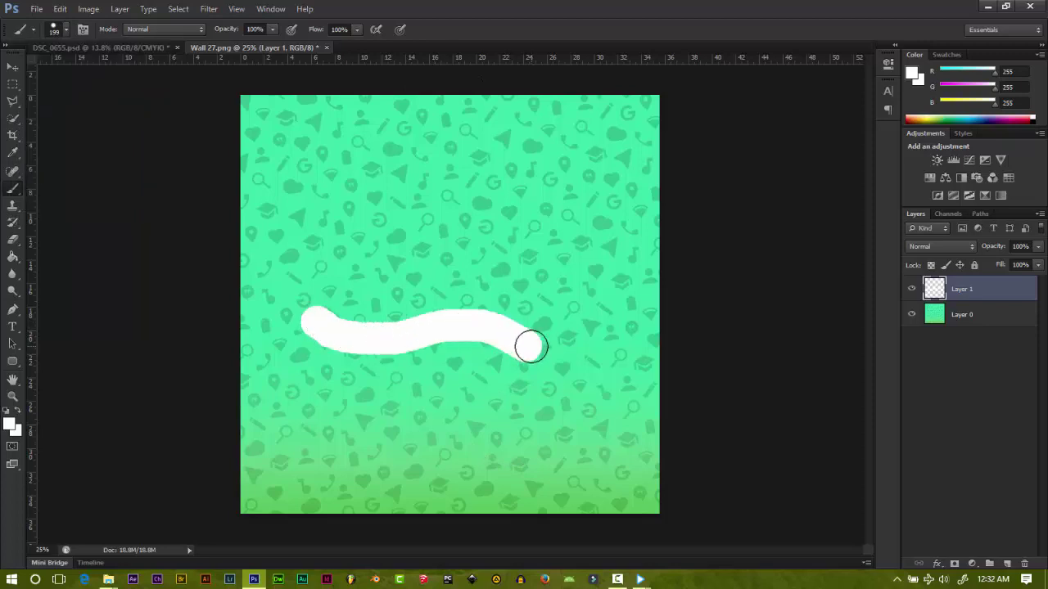
left_click(14, 364)
left_click(66, 424)
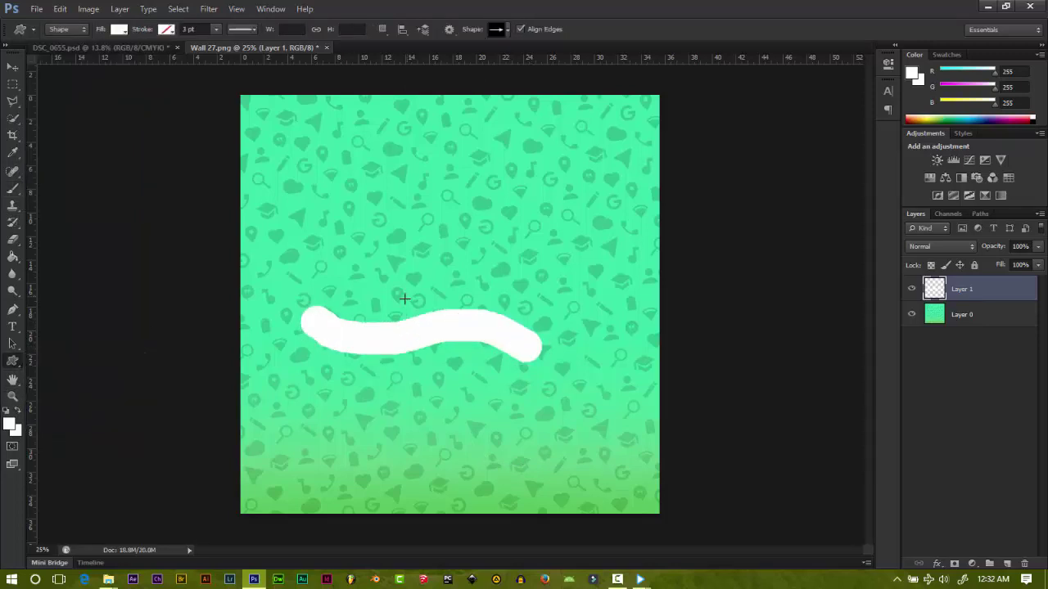
left_click(500, 33)
scroll(491, 98, "down", 3)
scroll(494, 123, "up", 3)
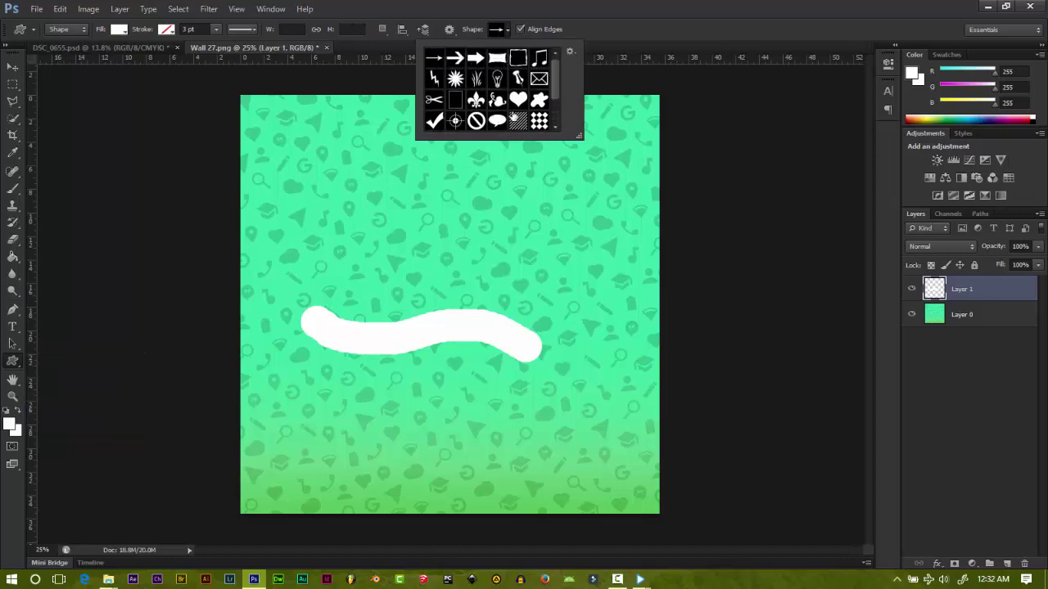
scroll(499, 115, "down", 1)
scroll(486, 115, "down", 1)
scroll(489, 114, "down", 3)
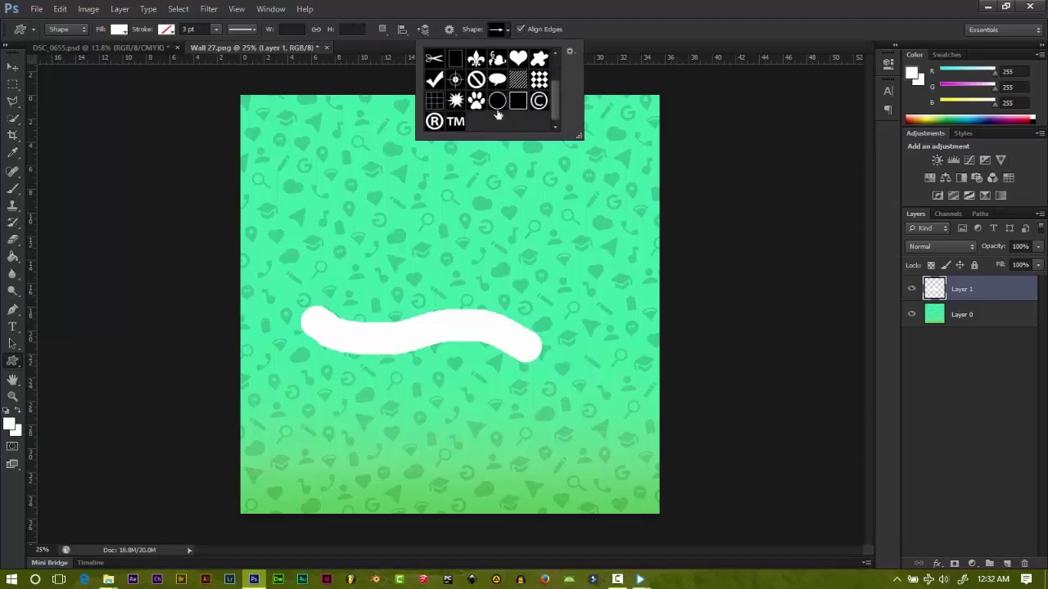
scroll(518, 120, "up", 3)
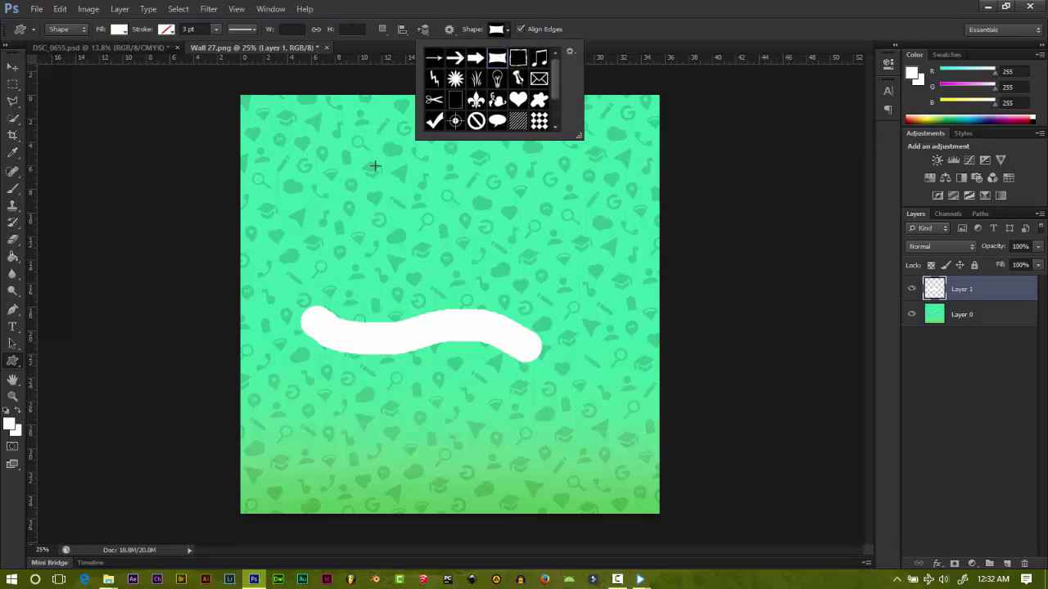
Step: Draw a white concave-sided square above the stroke and stretch it down onto the stroke
left_click_drag(378, 163, 530, 293)
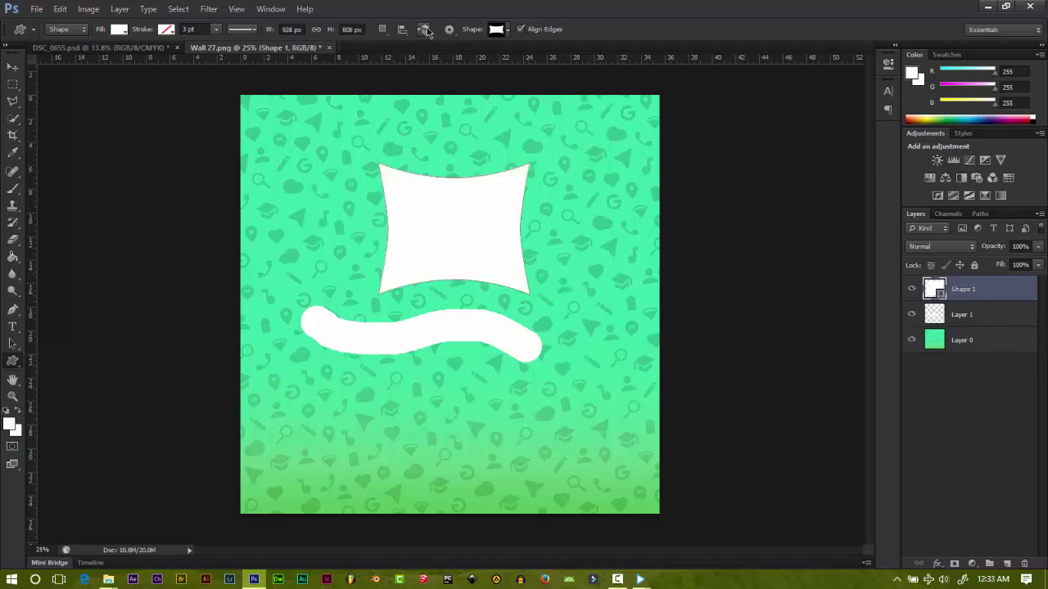
left_click(13, 67)
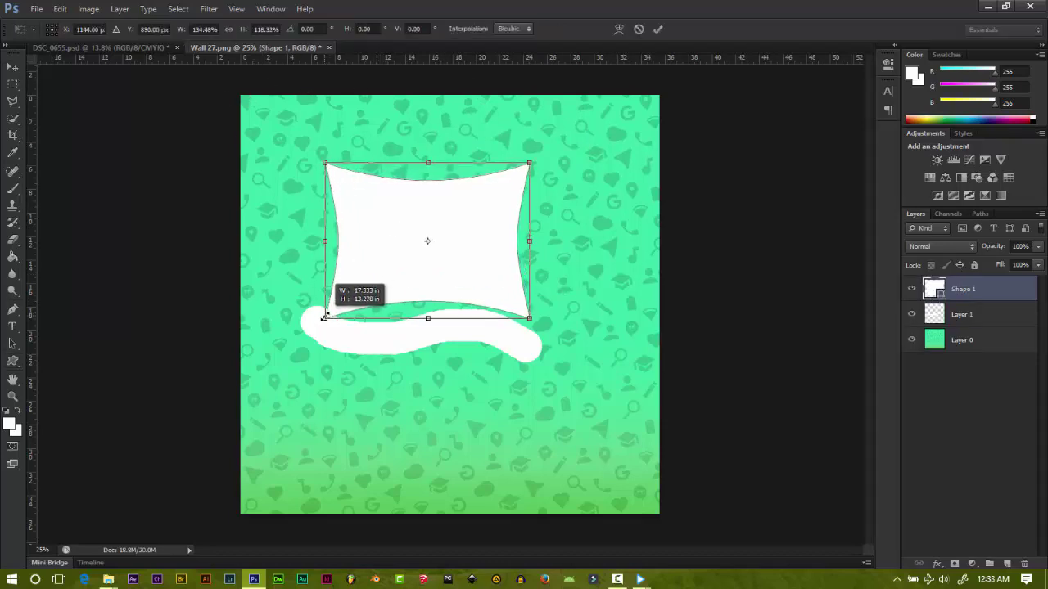
left_click_drag(378, 292, 322, 311)
left_click_drag(530, 312, 531, 333)
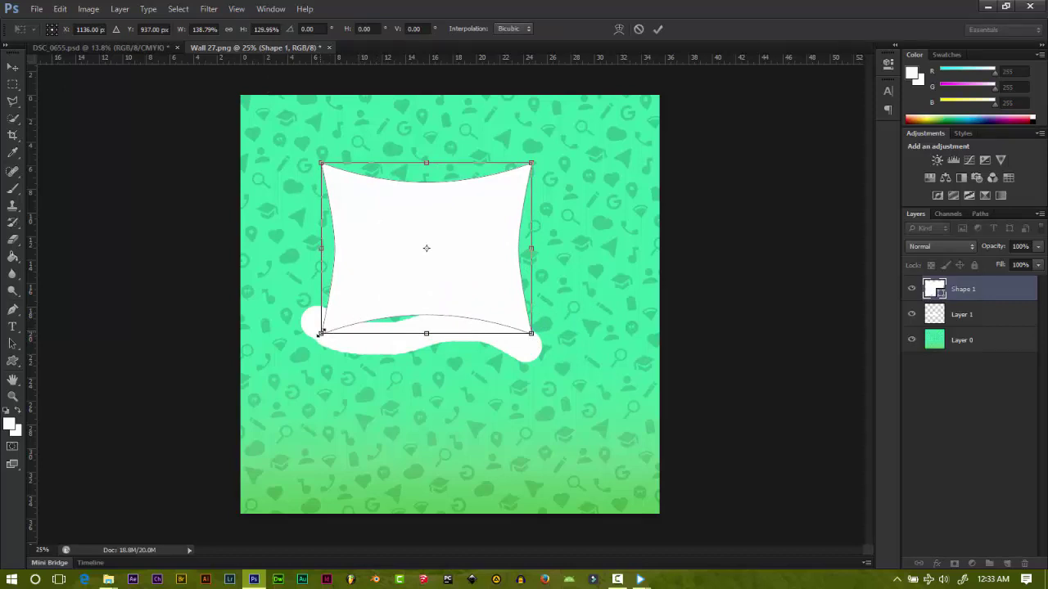
left_click_drag(321, 334, 323, 339)
left_click_drag(425, 335, 424, 337)
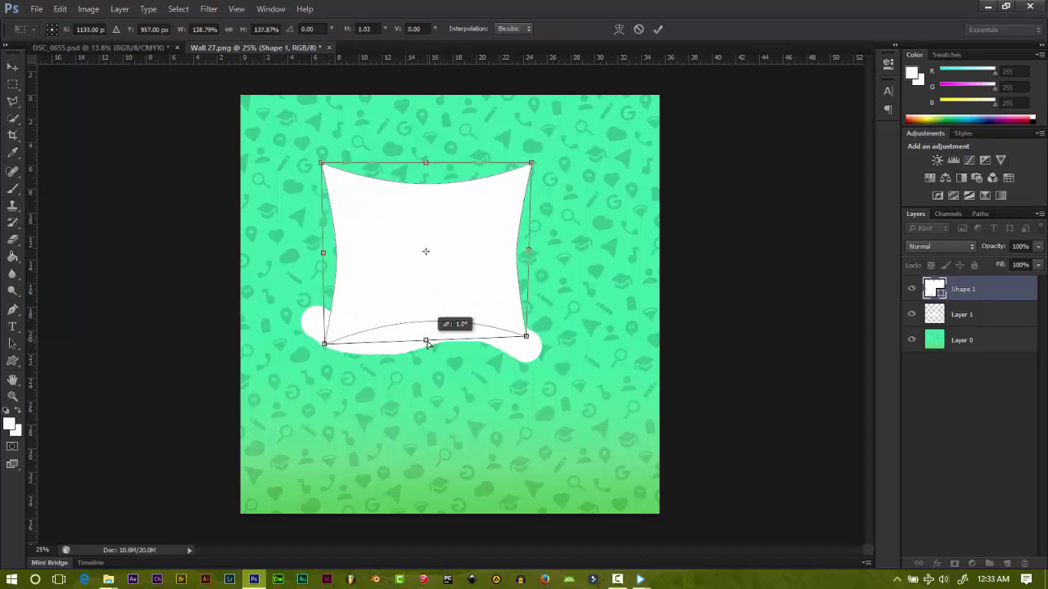
left_click_drag(426, 163, 427, 170)
Step: Try pinching the shape's top into a point with Free Transform, then cancel the transform
right_click(473, 226)
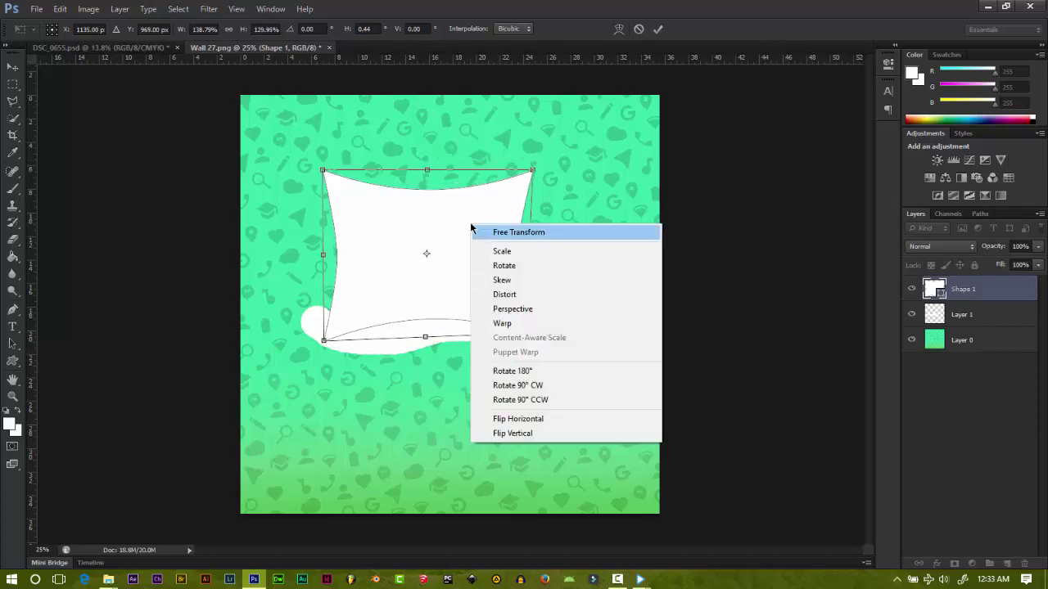
left_click(505, 232)
left_click_drag(323, 170, 441, 182)
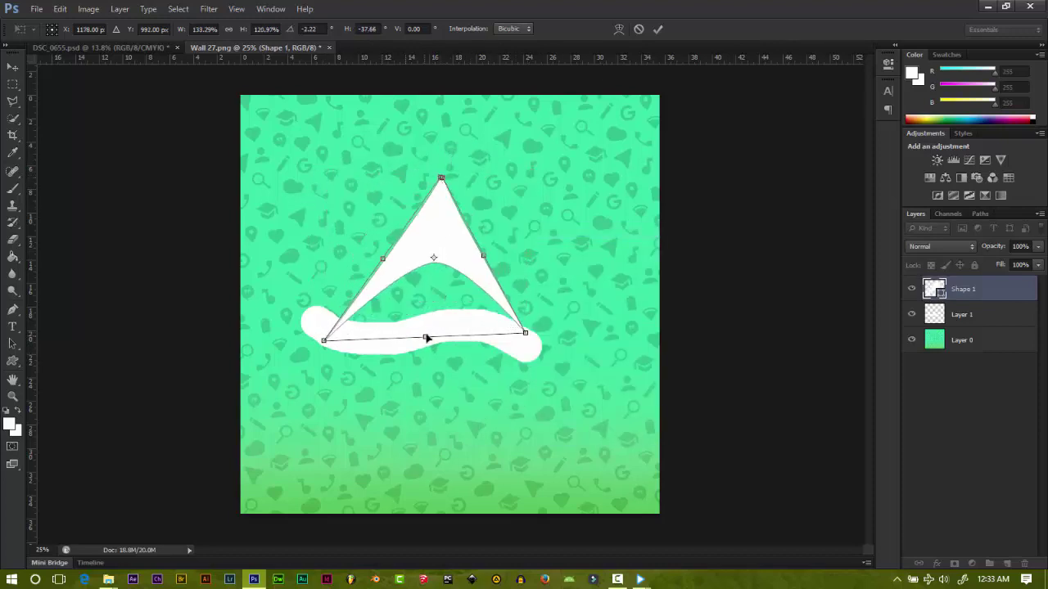
key("Escape")
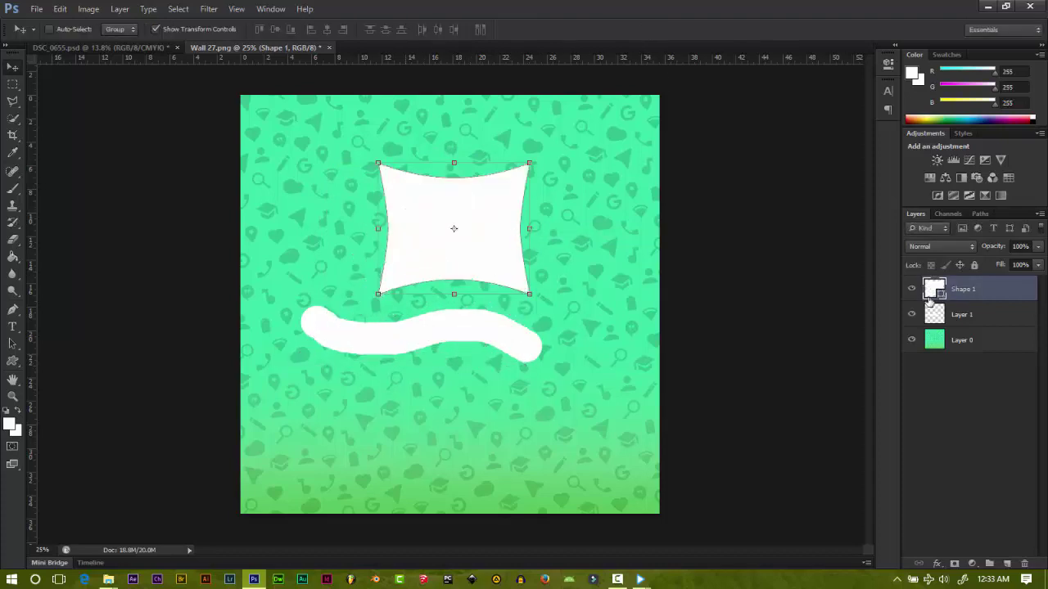
Step: Delete the custom shape layer and draw a white rectangle above the stroke
left_click(1023, 564)
left_click(9, 423)
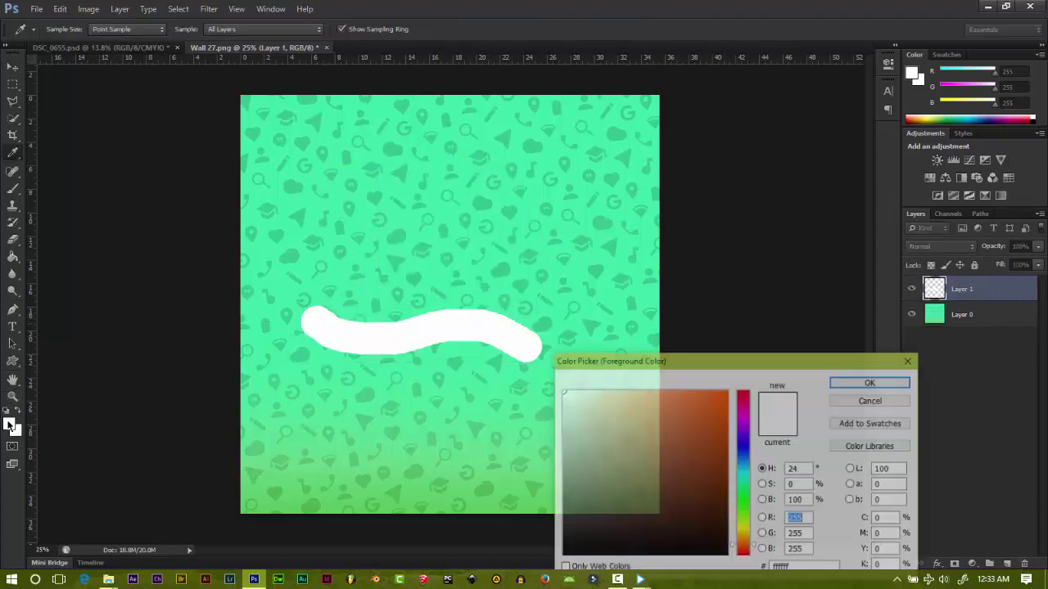
left_click(869, 400)
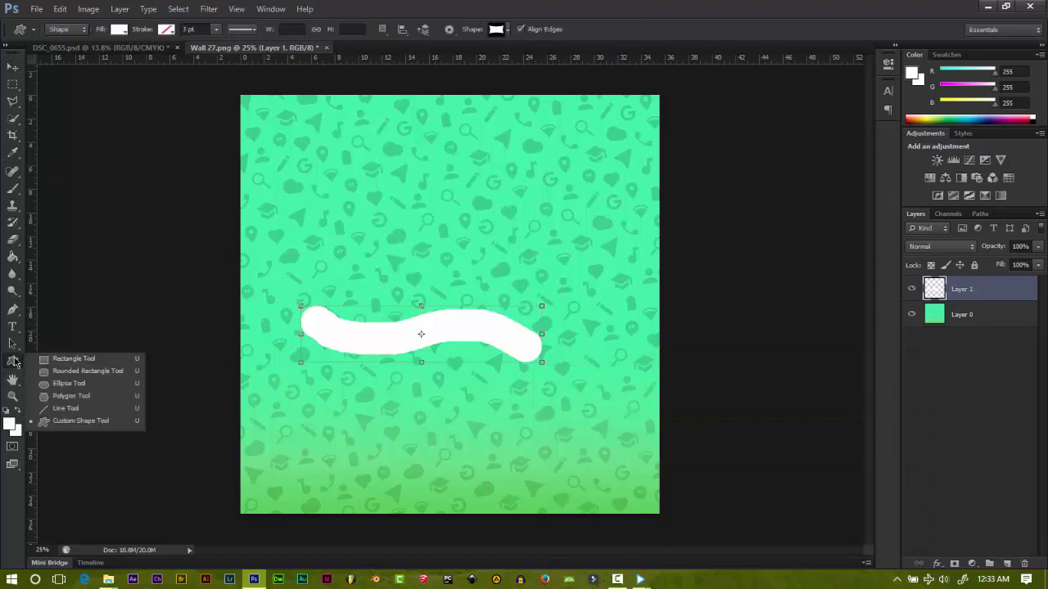
left_click_drag(13, 361, 65, 363)
left_click_drag(328, 167, 534, 301)
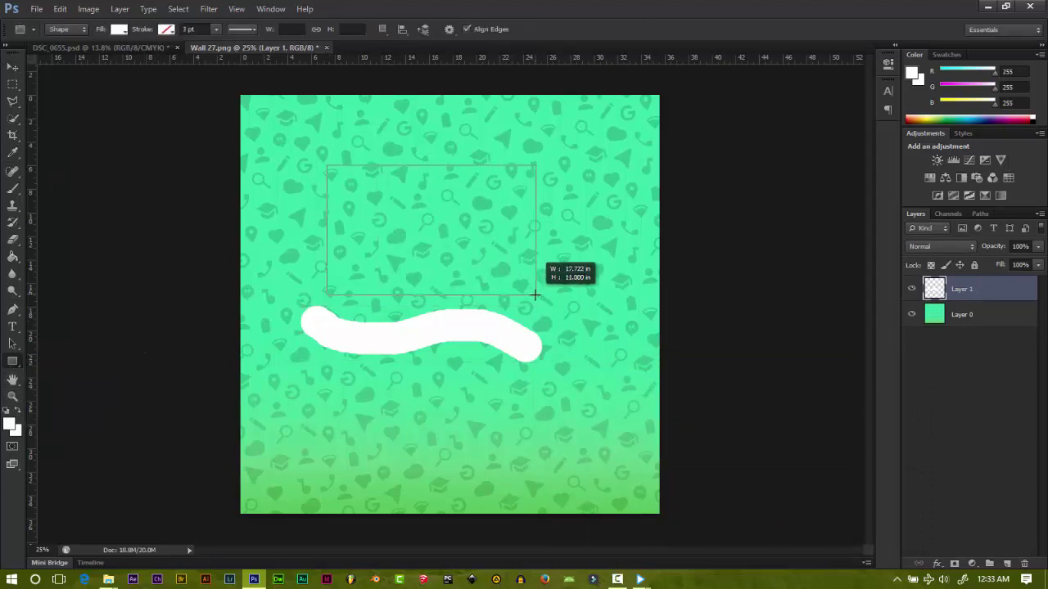
Step: Free-transform the rectangle into a white triangle resting on the stroke and apply it
key("ctrl+t")
left_click_drag(327, 301, 315, 315)
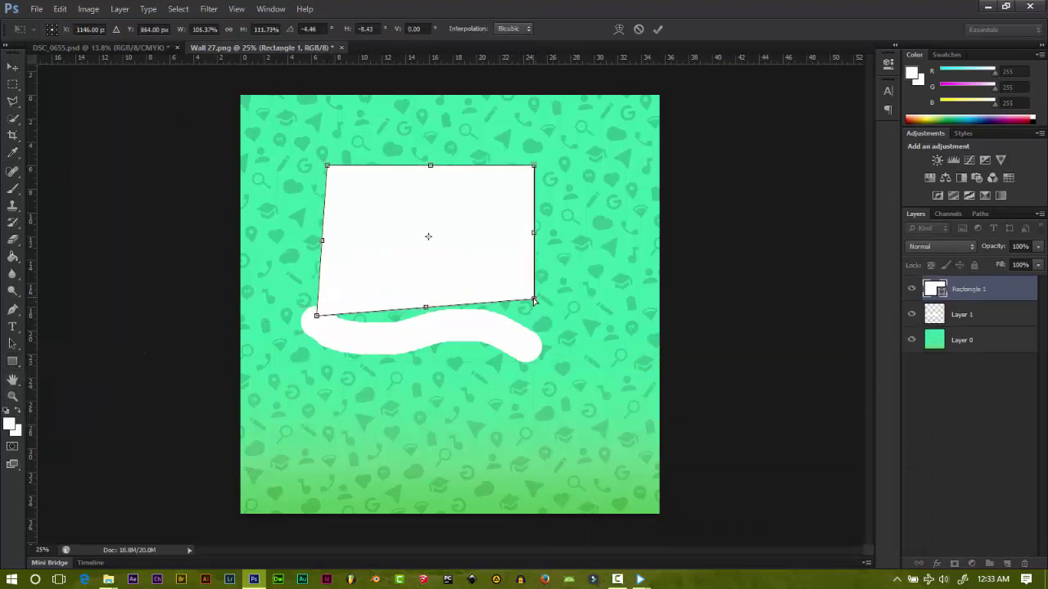
left_click_drag(533, 300, 533, 340)
left_click_drag(327, 167, 399, 168)
left_click_drag(534, 168, 402, 167)
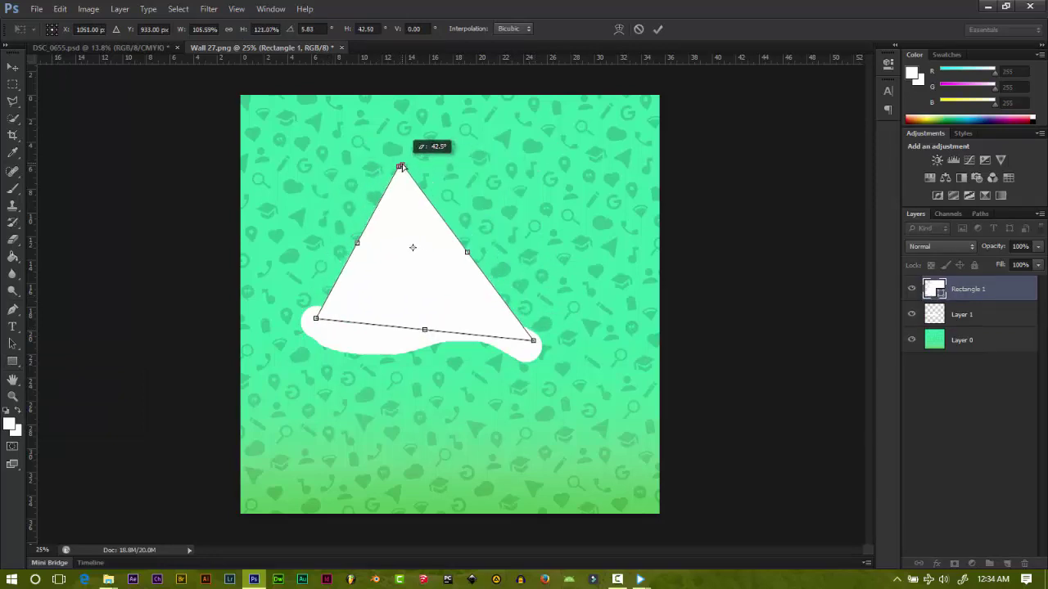
left_click(15, 68)
left_click(459, 227)
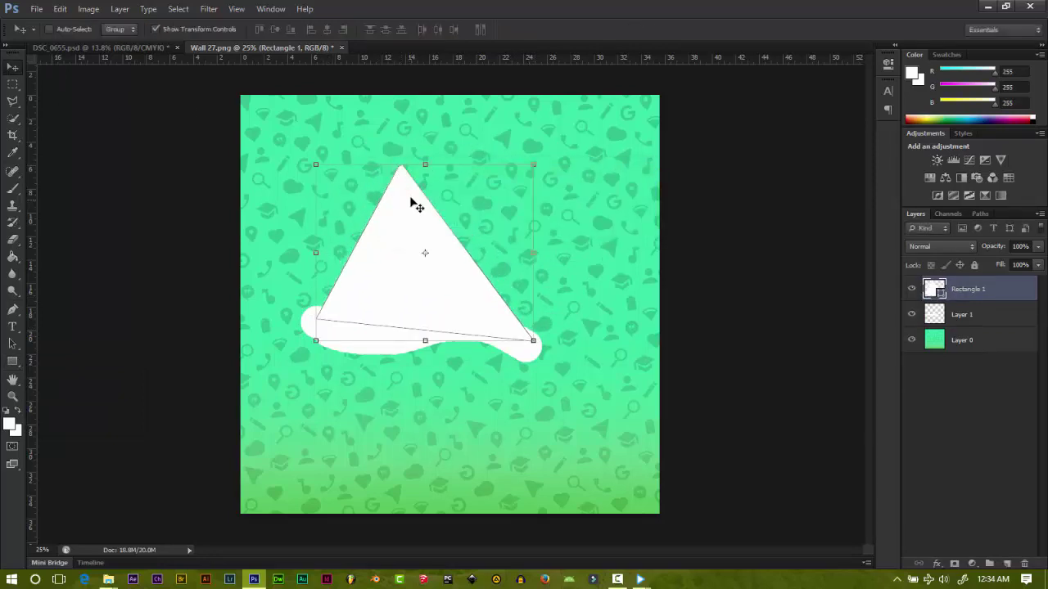
Step: Warp the triangle's peak and right side into a curved pointed hat and commit
right_click(398, 195)
left_click(120, 9)
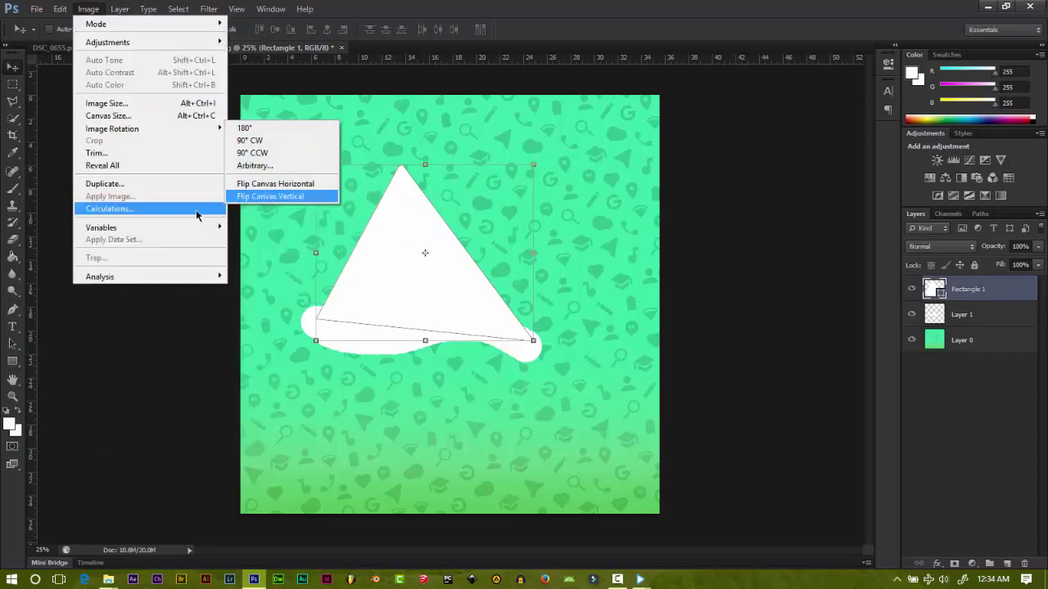
mouse_move(88, 264)
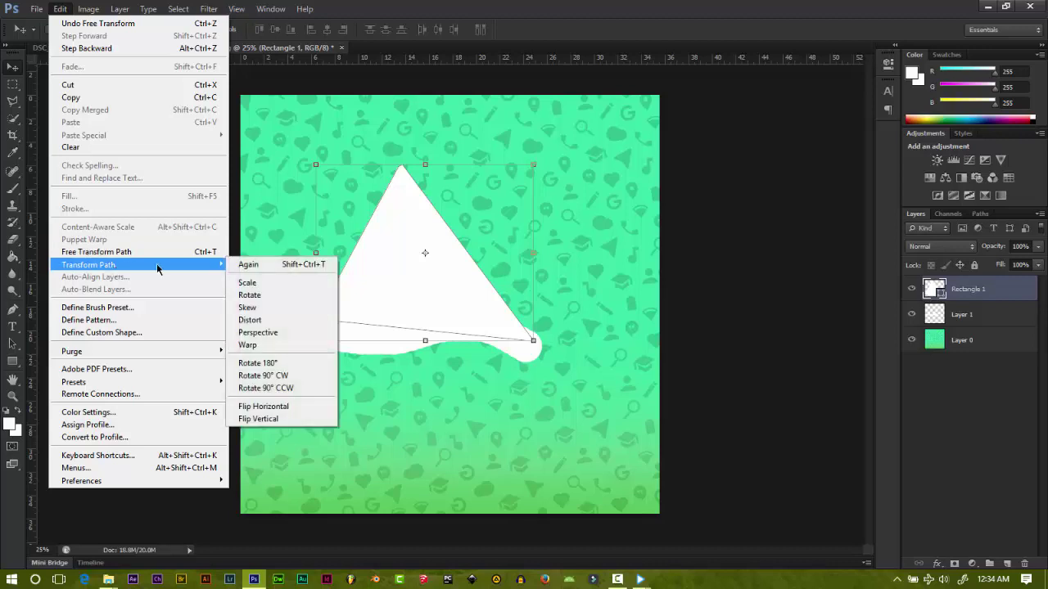
left_click(250, 344)
left_click_drag(388, 166, 459, 182)
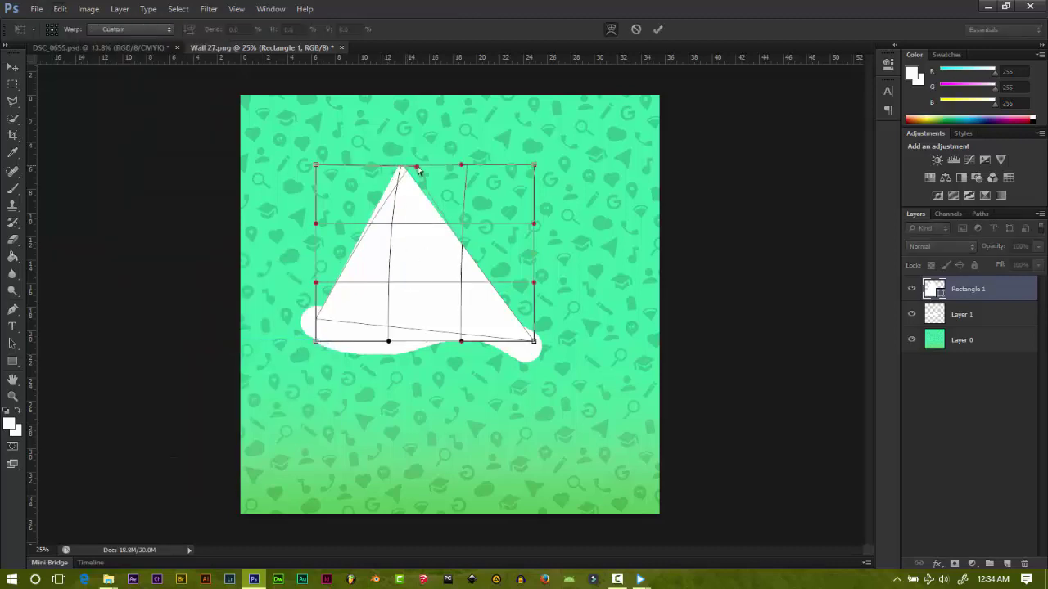
left_click_drag(533, 166, 504, 188)
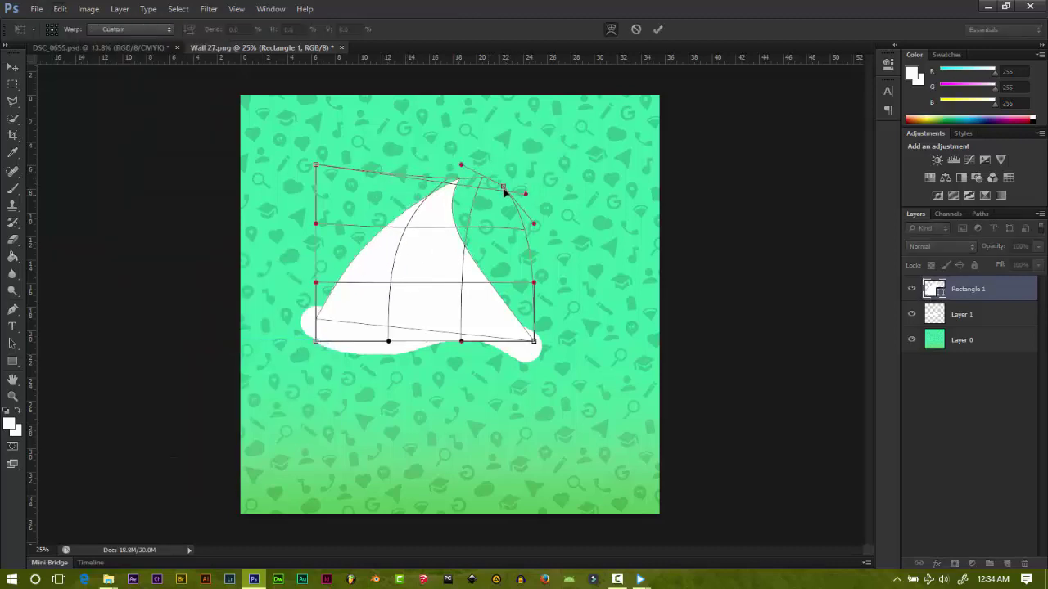
mouse_move(536, 286)
left_mouse_down()
mouse_move(467, 182)
mouse_move(502, 185)
left_mouse_up()
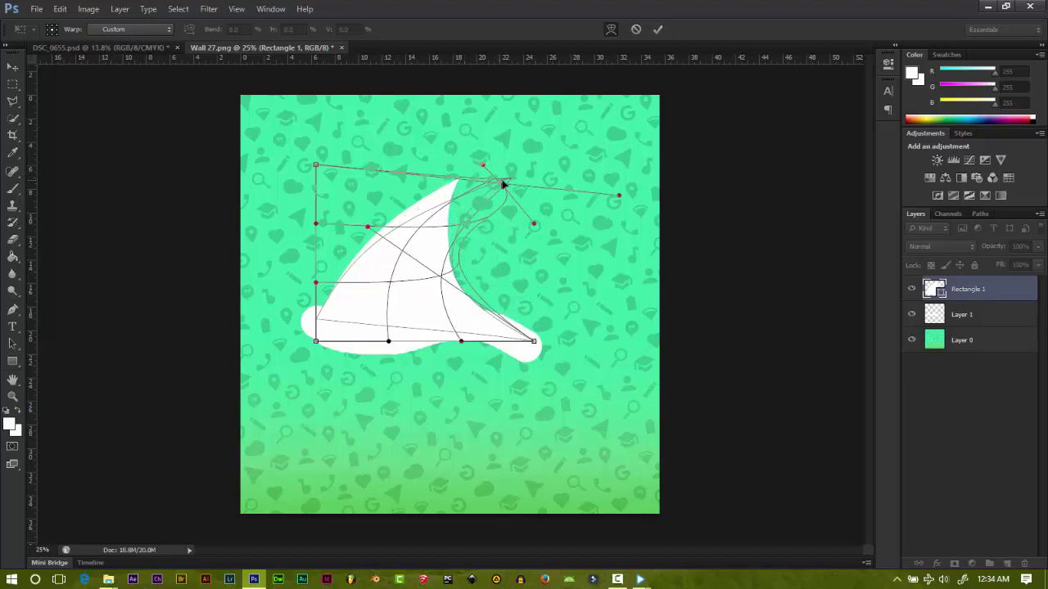
left_click(657, 29)
Step: Give Rectangle 1 a red Color Overlay and move the white brim layer above it
left_click(139, 48)
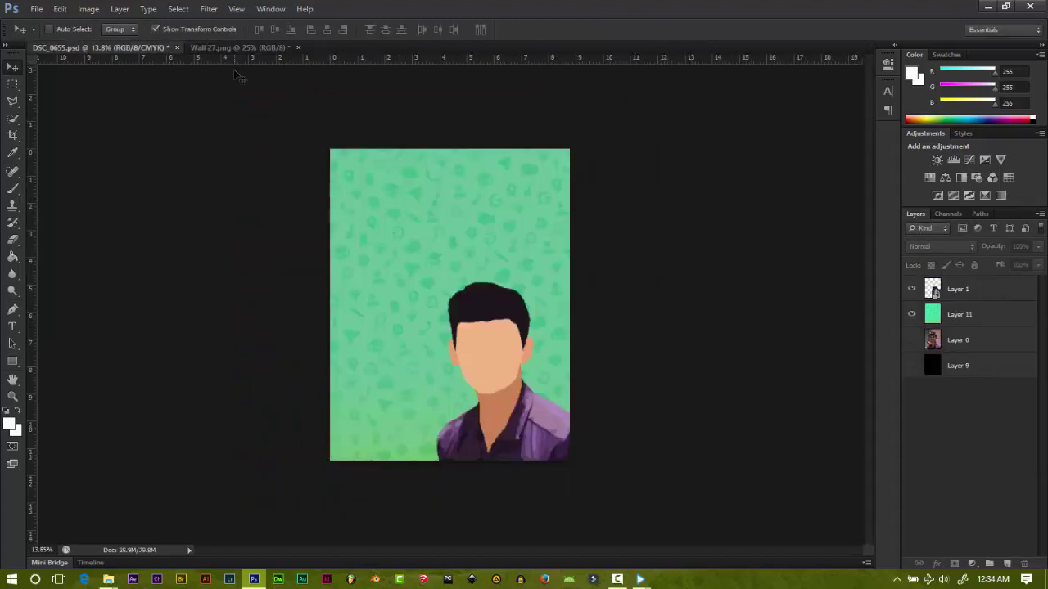
left_click(247, 47)
left_click(982, 292)
right_click(982, 293)
left_click(833, 130)
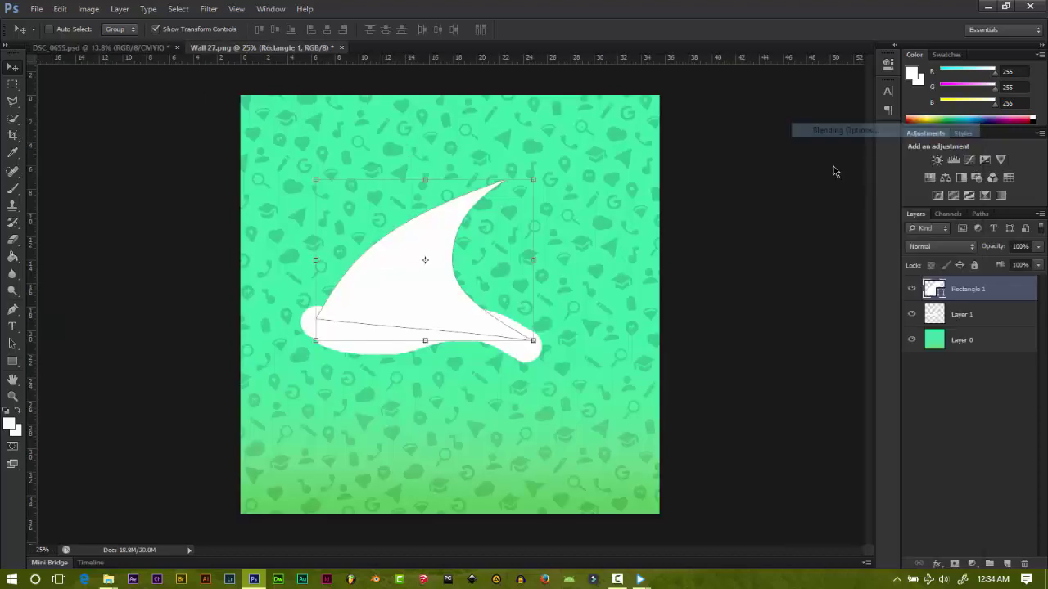
left_click(710, 388)
left_click_drag(972, 230, 945, 226)
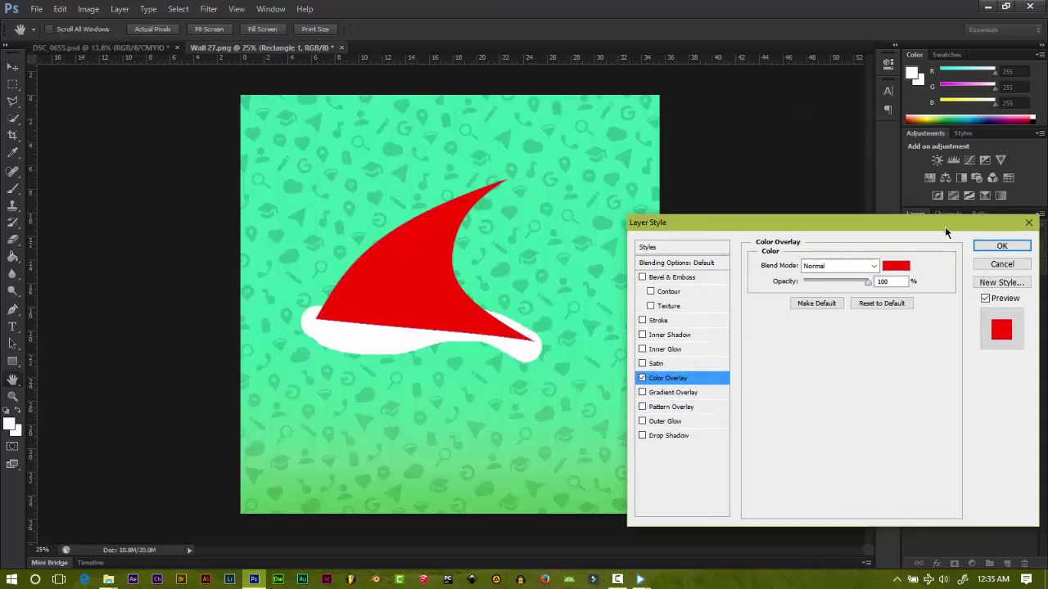
left_click(1001, 246)
left_click_drag(992, 338, 983, 282)
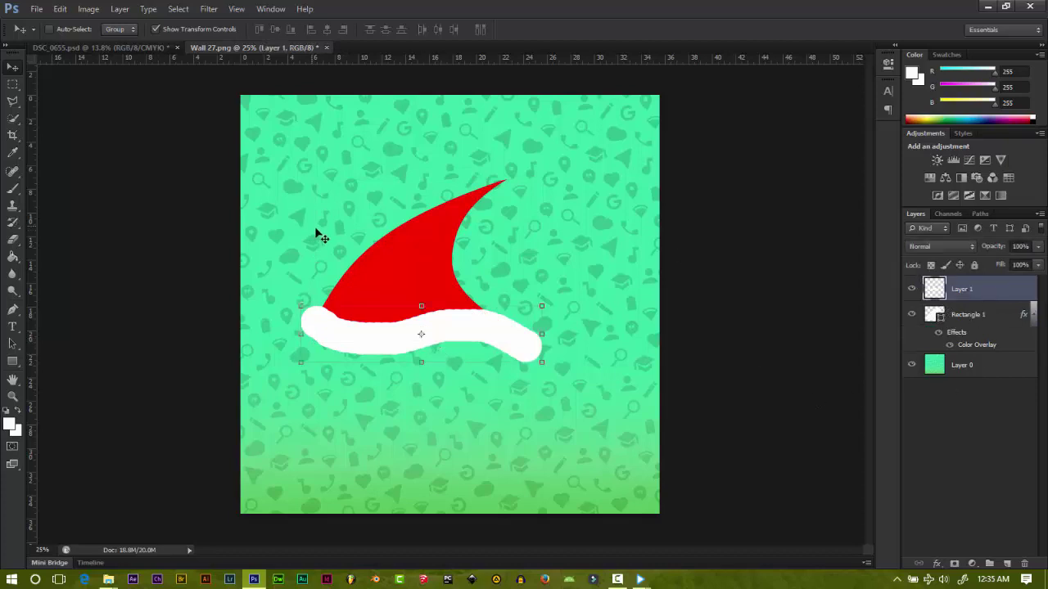
left_click(88, 9)
mouse_move(60, 9)
mouse_move(131, 265)
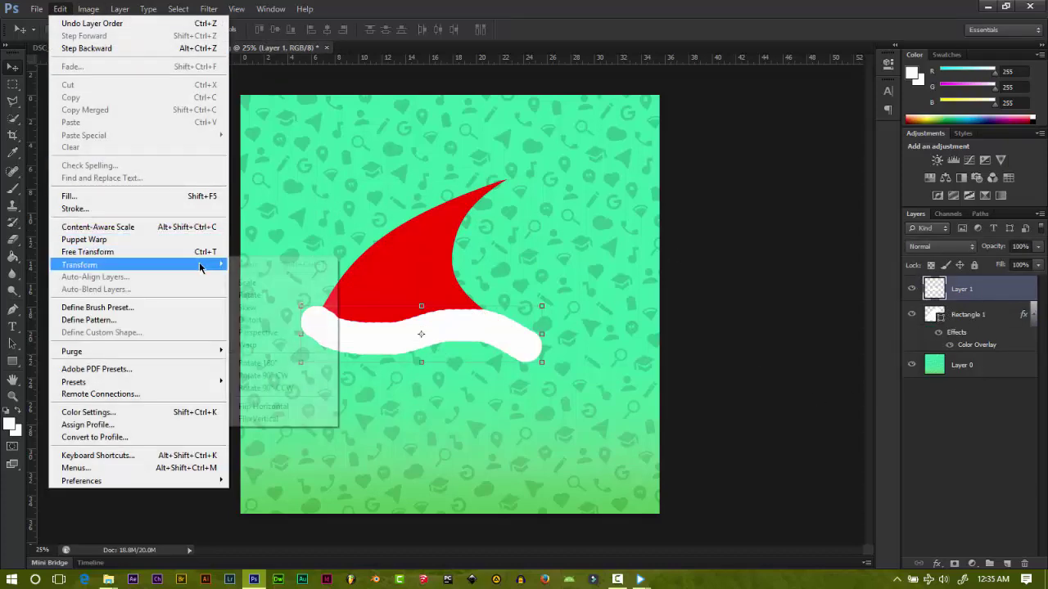
Step: Warp the white brim, bending its right end and lifting its top-left corner
left_click(279, 348)
left_click_drag(528, 346, 560, 309)
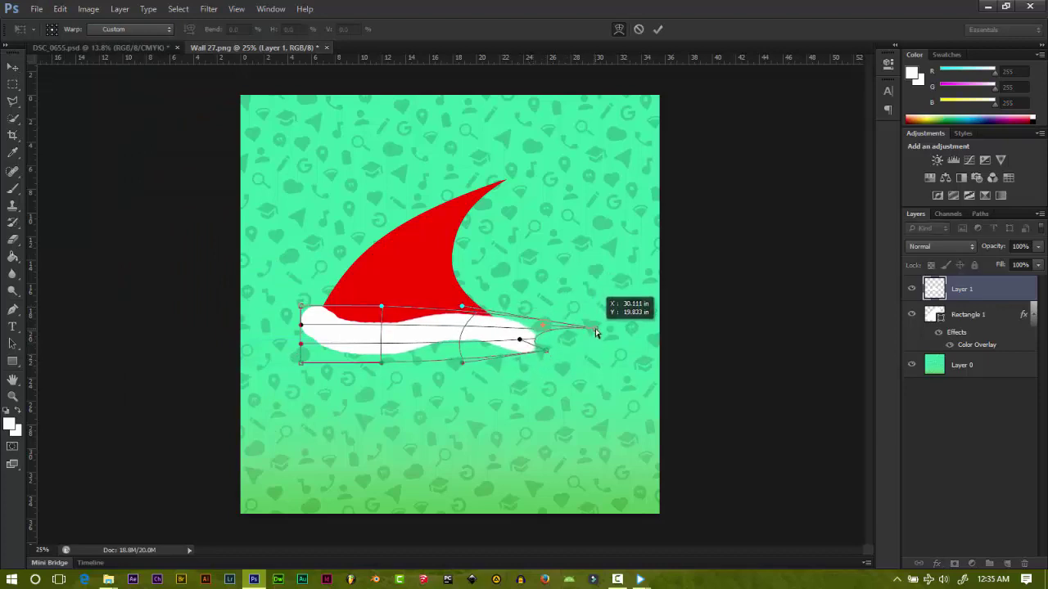
left_click_drag(560, 310, 586, 316)
left_click_drag(300, 307, 288, 298)
left_click(657, 29)
Step: Start warping the red hat, pulling its tip up and reshaping its right edge
left_click(442, 228)
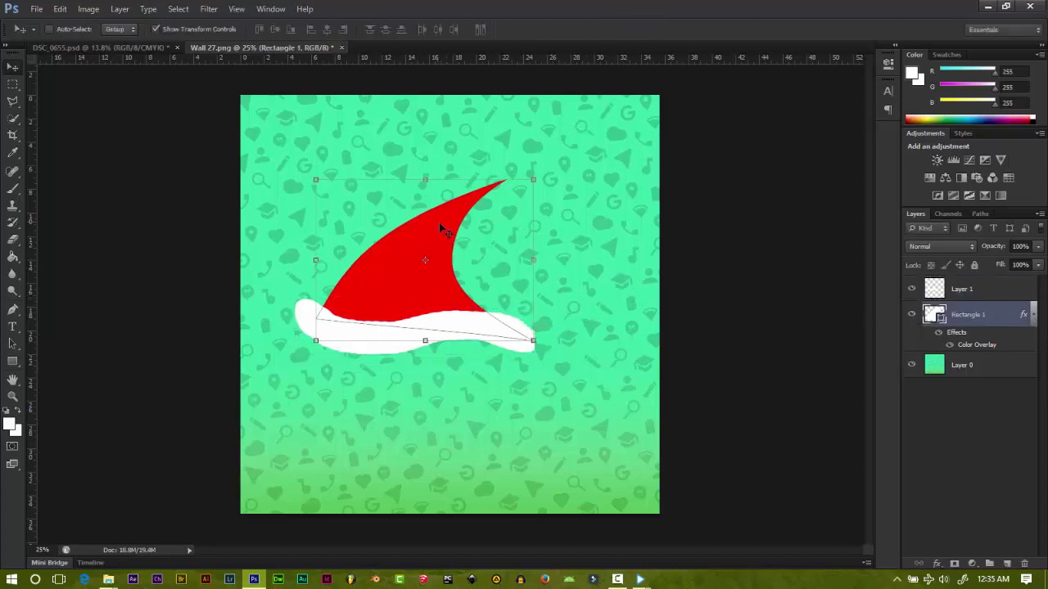
left_click(59, 8)
left_click(247, 344)
left_click_drag(471, 258, 495, 243)
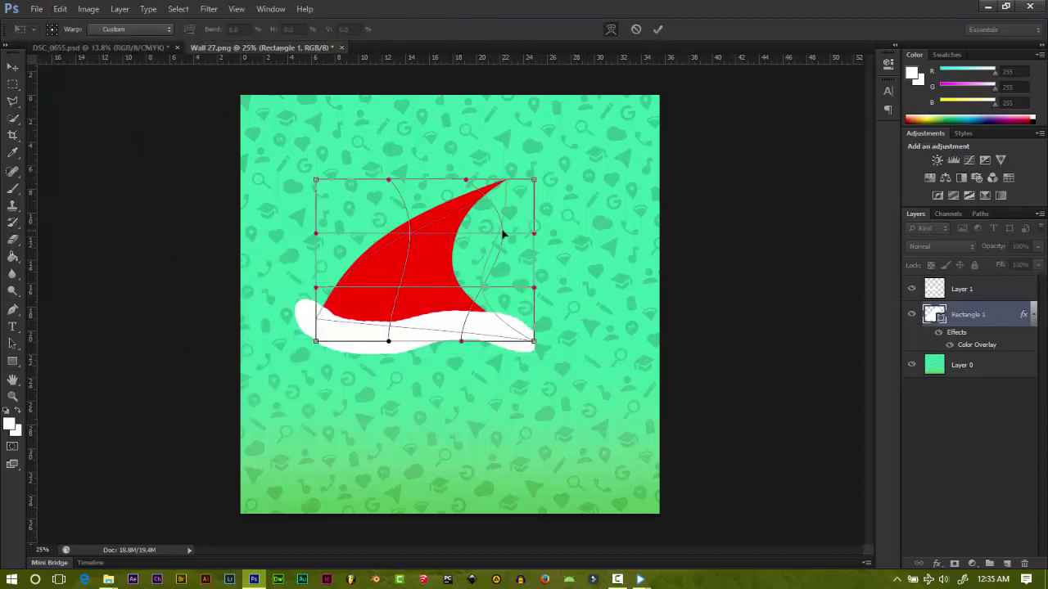
left_click_drag(534, 179, 528, 164)
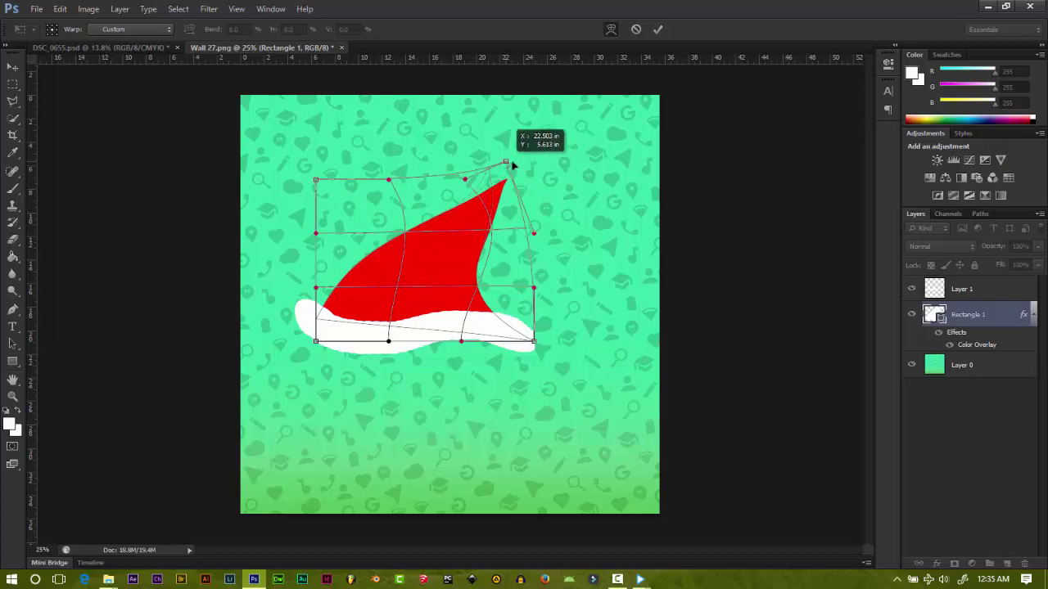
left_click_drag(534, 234, 571, 261)
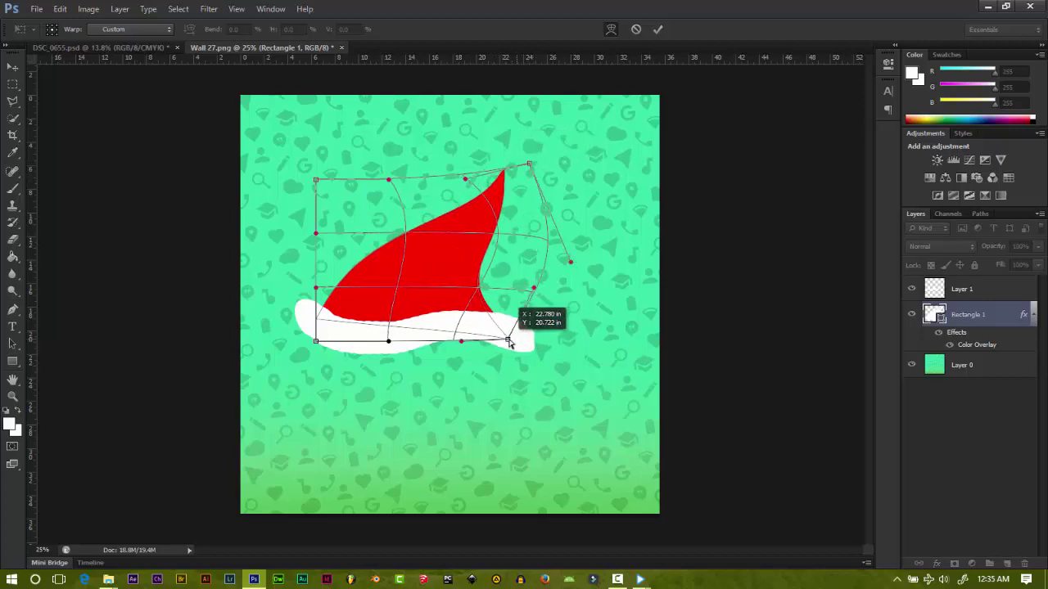
left_click_drag(535, 340, 513, 320)
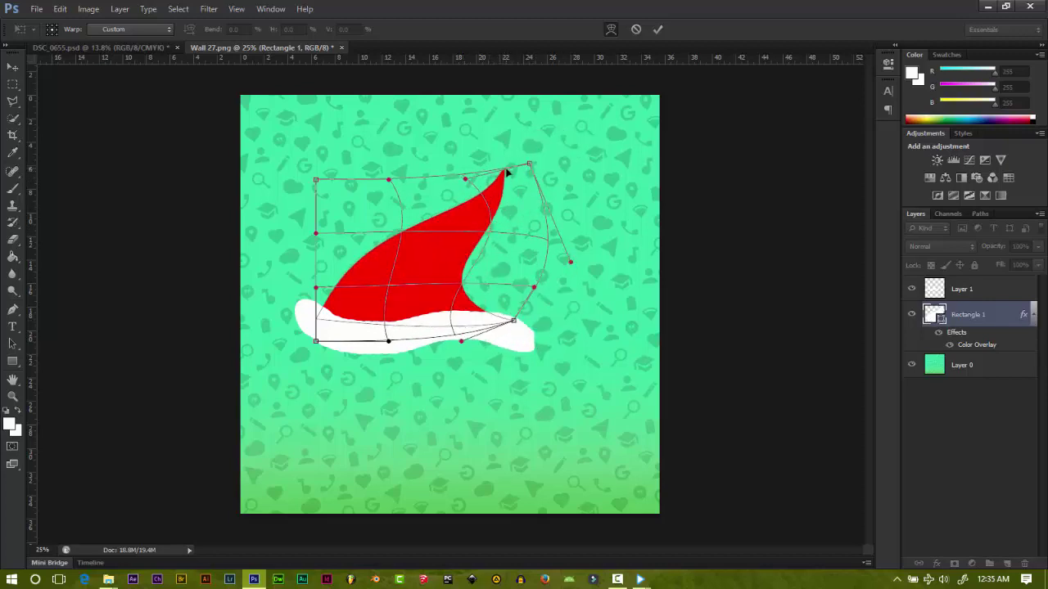
Step: Refine the hat warp so the tip bulges and curls up to the right, then commit
left_click_drag(529, 163, 509, 174)
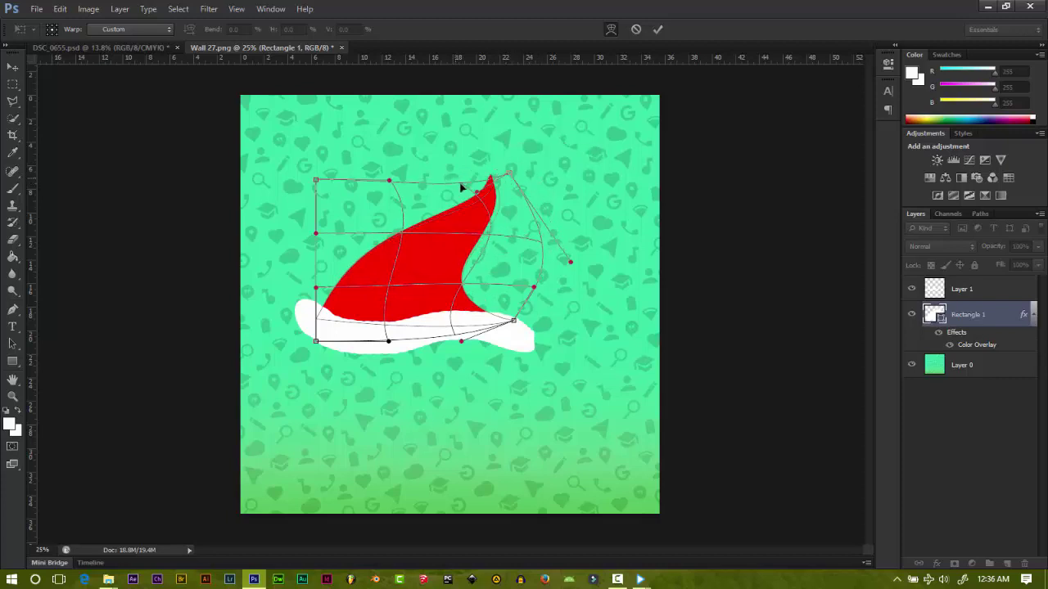
left_click_drag(390, 188, 401, 220)
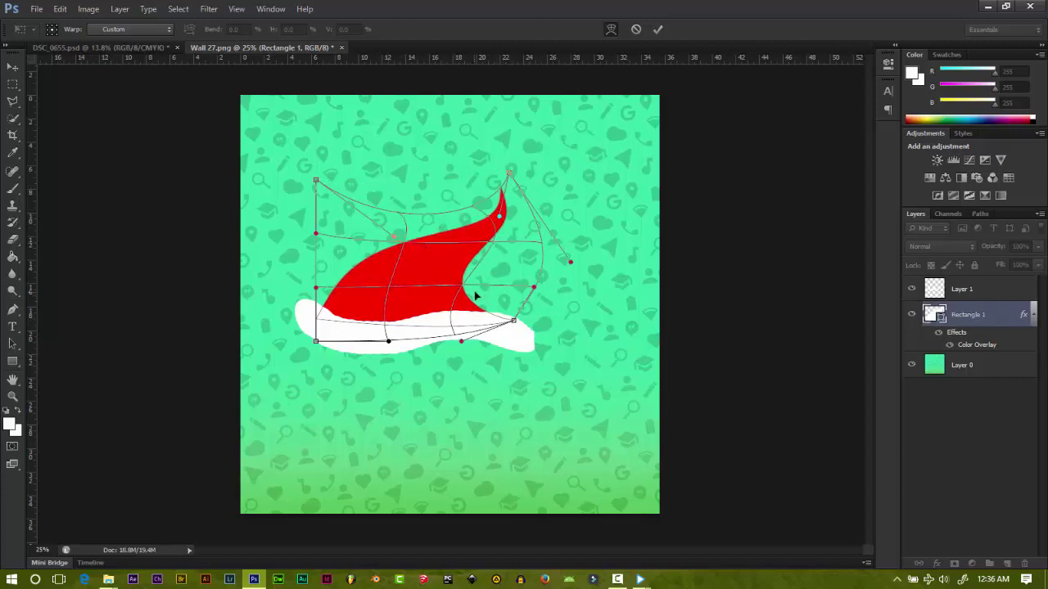
left_click_drag(475, 296, 518, 237)
left_click_drag(513, 320, 532, 331)
left_click_drag(520, 254, 524, 284)
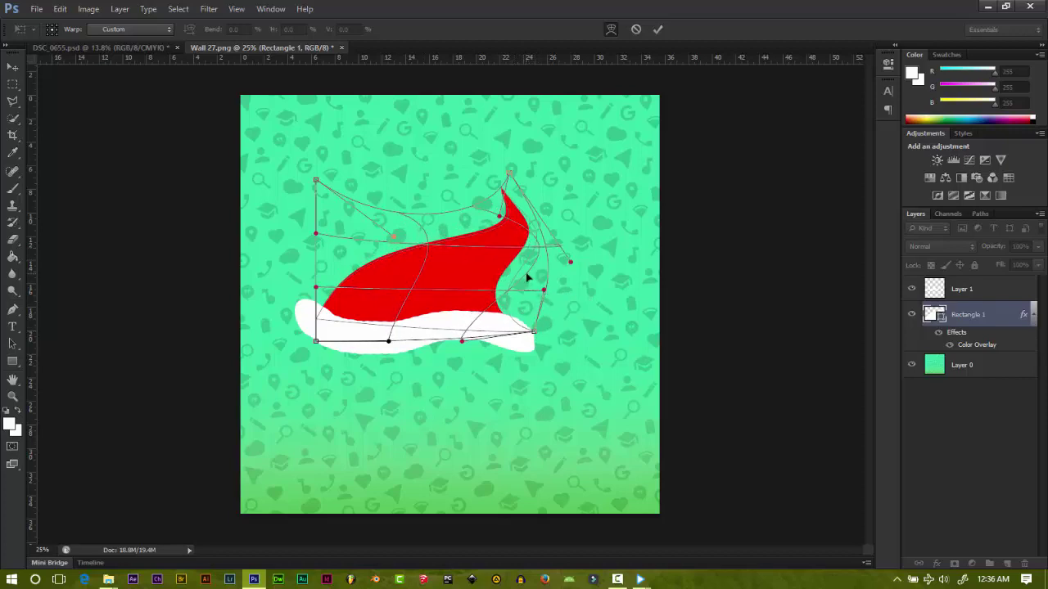
left_click_drag(502, 221, 507, 172)
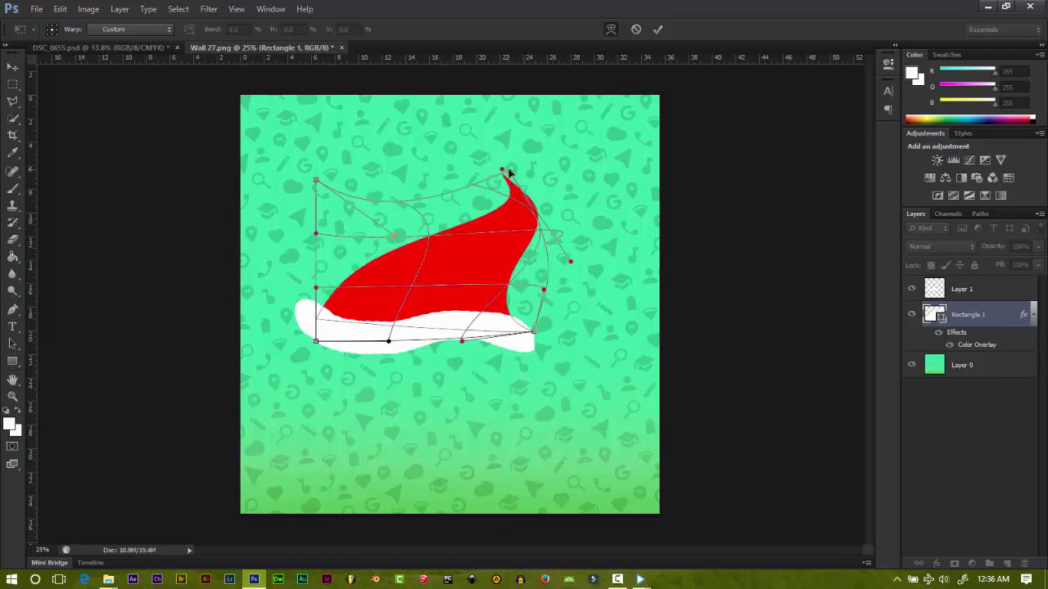
left_click(657, 29)
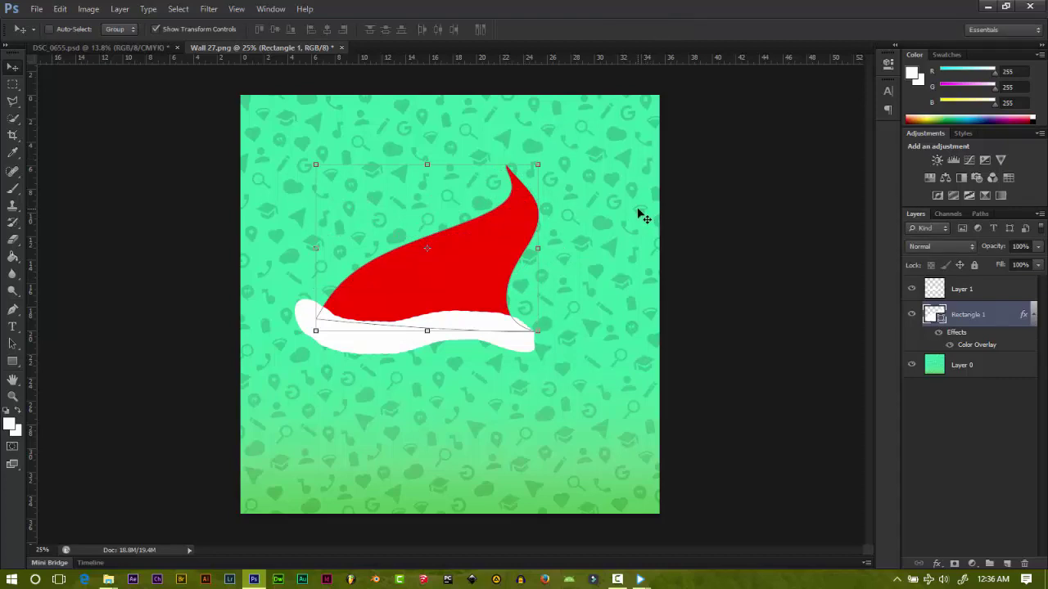
left_click(980, 388)
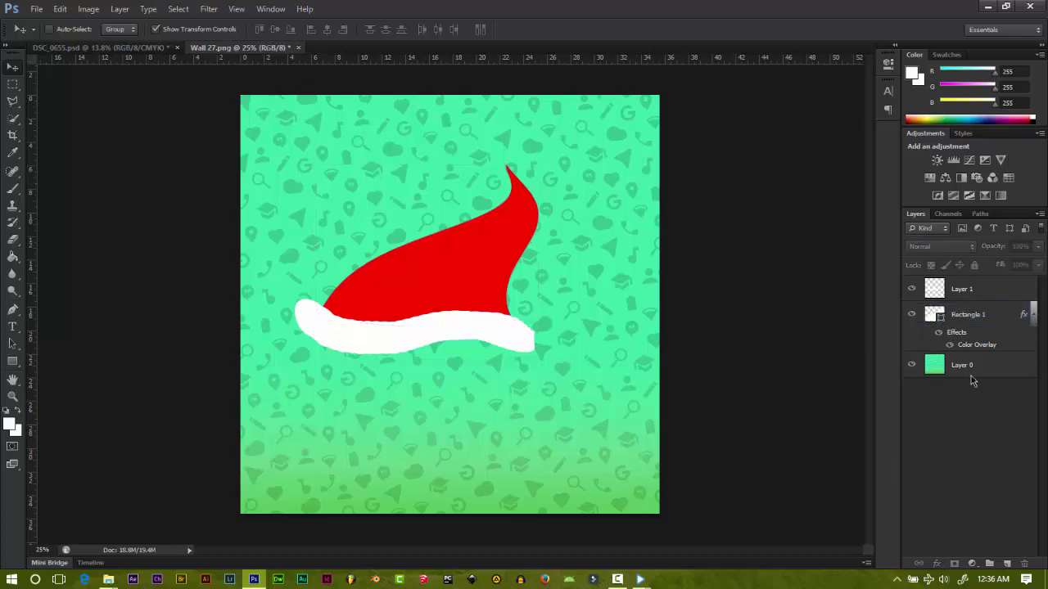
Step: Change the hat's Color Overlay to a darker red
right_click(1000, 319)
left_click(870, 131)
left_click(667, 378)
left_click(894, 267)
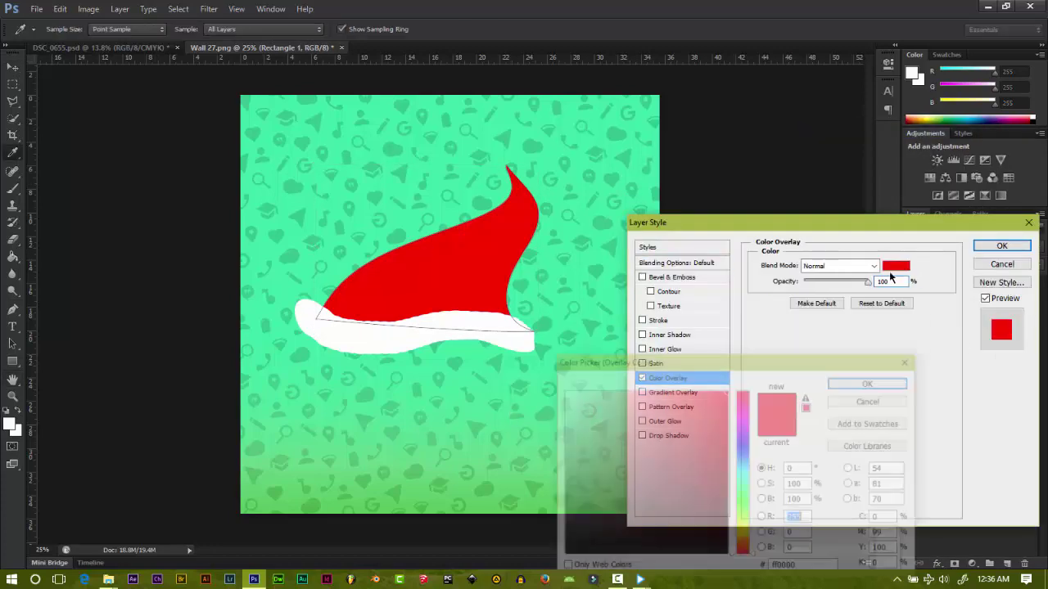
left_click(717, 424)
type("194")
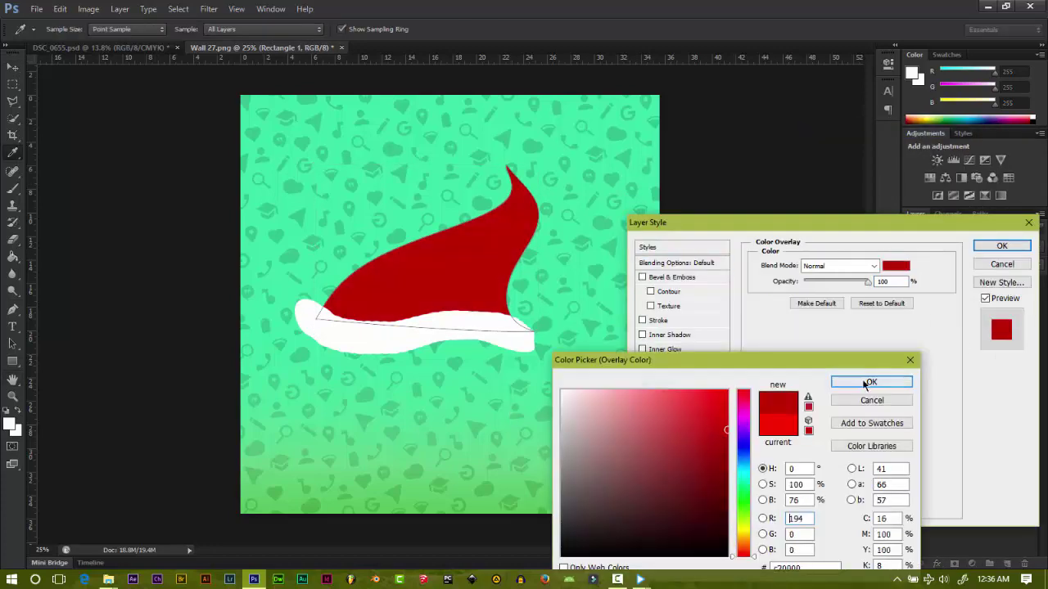
left_click(870, 382)
left_click(1001, 246)
Step: Draw a white circular pom-pom on the hat tip with the Ellipse tool
left_click(12, 361)
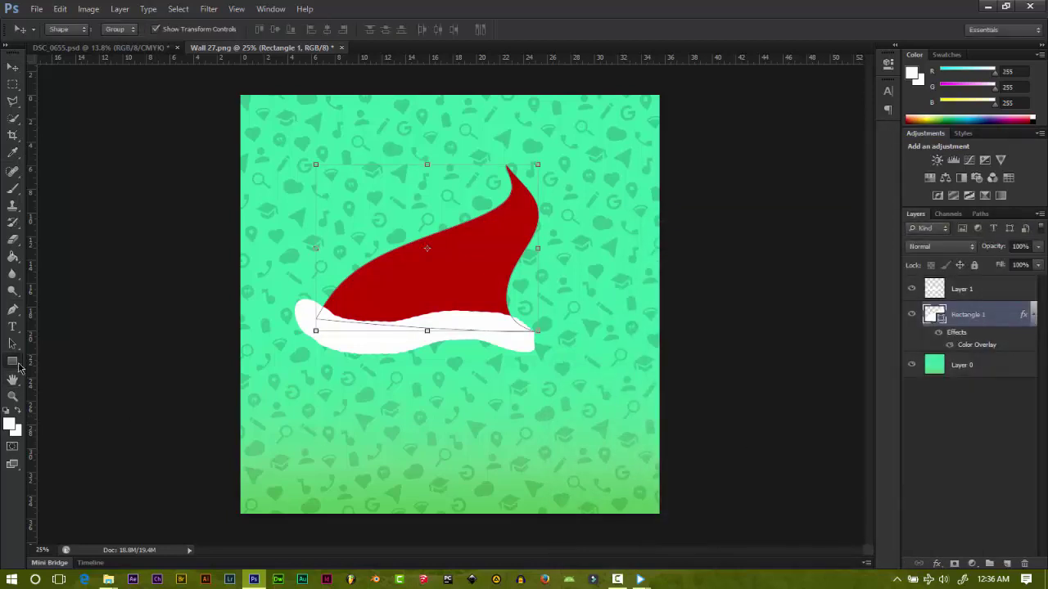
right_click(12, 361)
left_click(65, 385)
left_click_drag(499, 157, 524, 180)
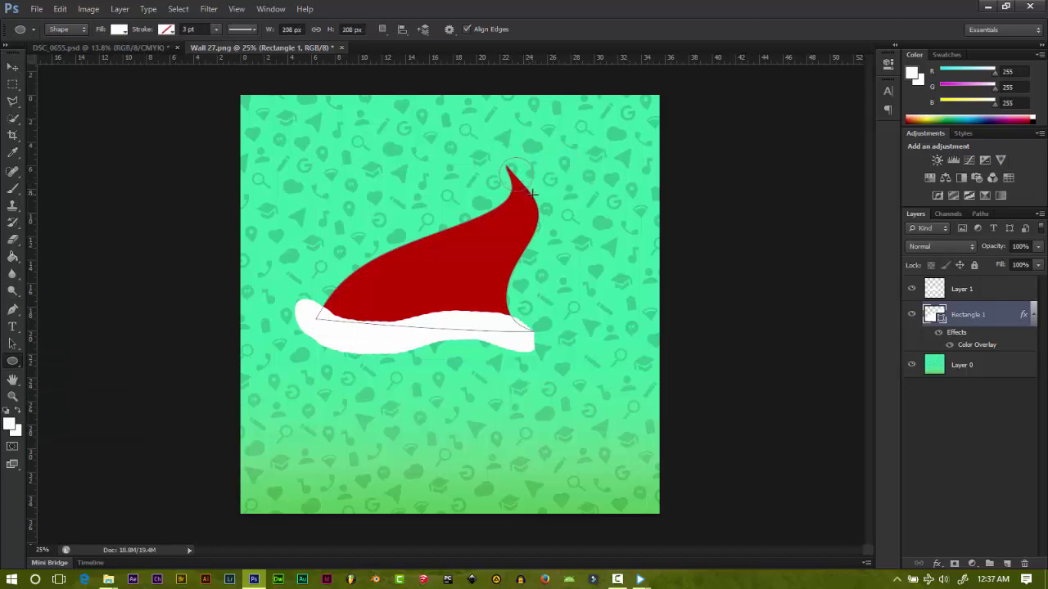
mouse_move(524, 184)
left_mouse_down()
mouse_move(532, 191)
mouse_move(512, 172)
left_mouse_up()
left_click(12, 66)
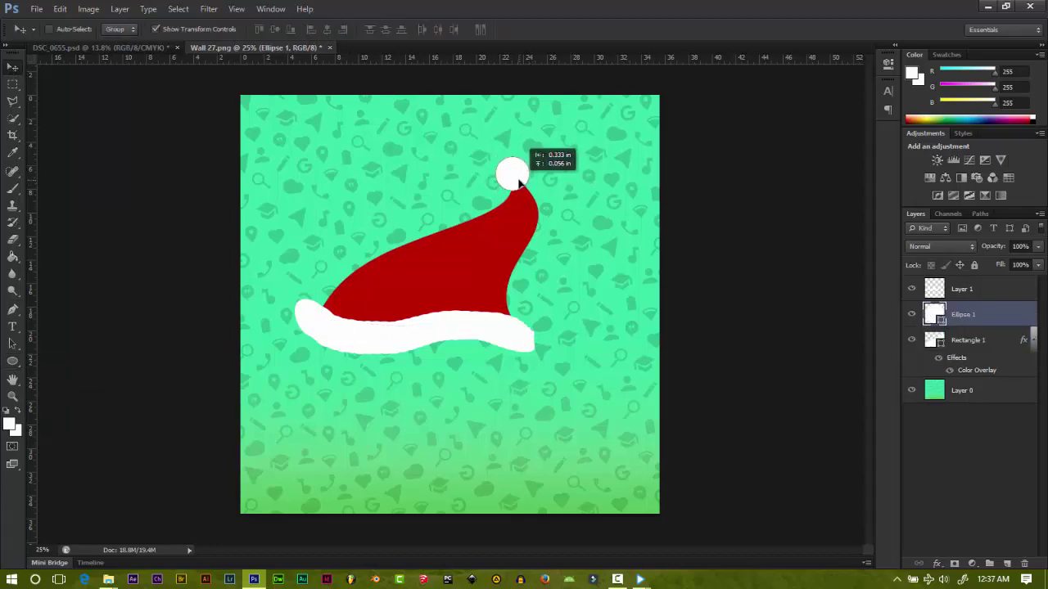
left_click(996, 463)
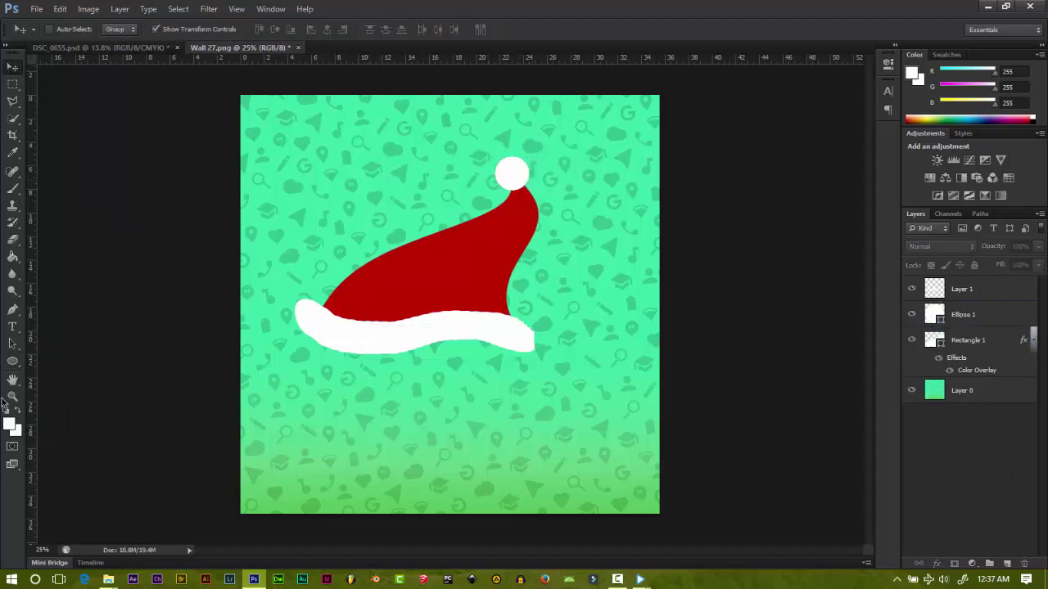
right_click(12, 361)
Step: Draw a white band below the hat and warp it into a curved brim
left_click(57, 355)
mouse_move(276, 338)
left_mouse_down()
mouse_move(412, 374)
mouse_move(543, 370)
left_mouse_up()
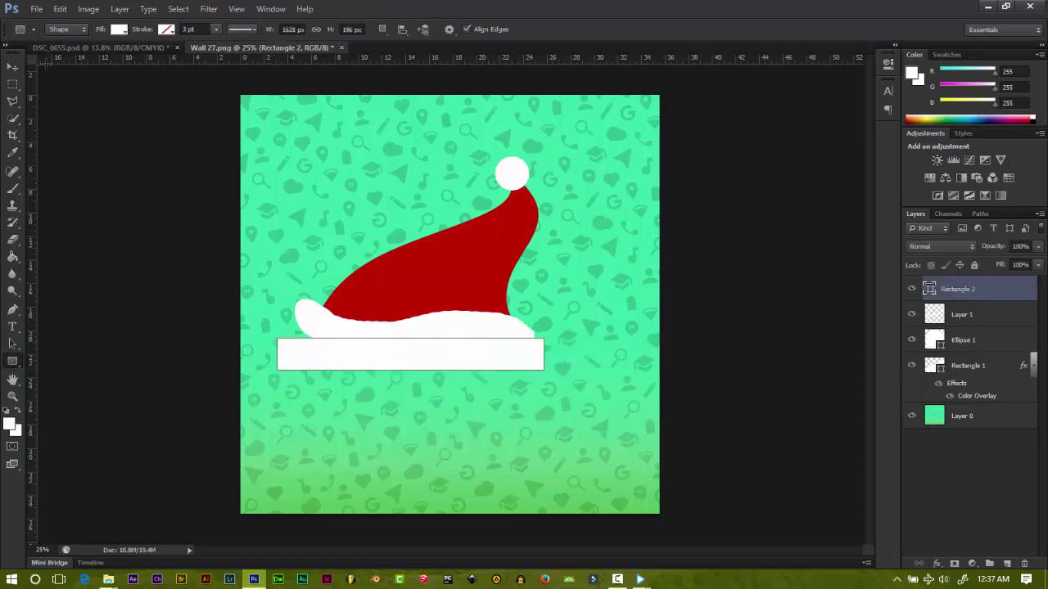
left_click(60, 9)
left_click(275, 350)
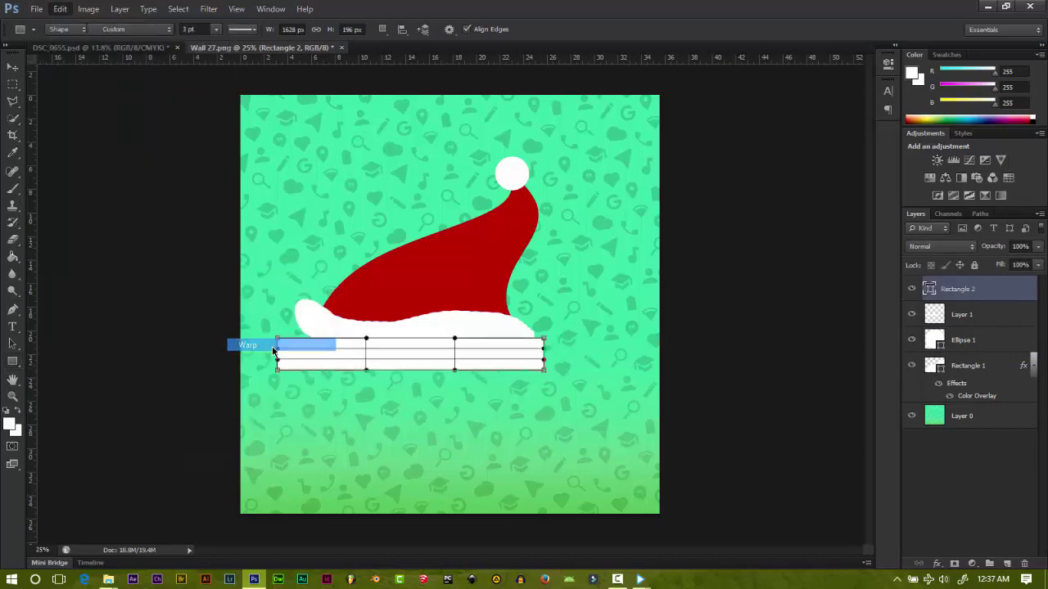
left_click_drag(476, 345, 457, 320)
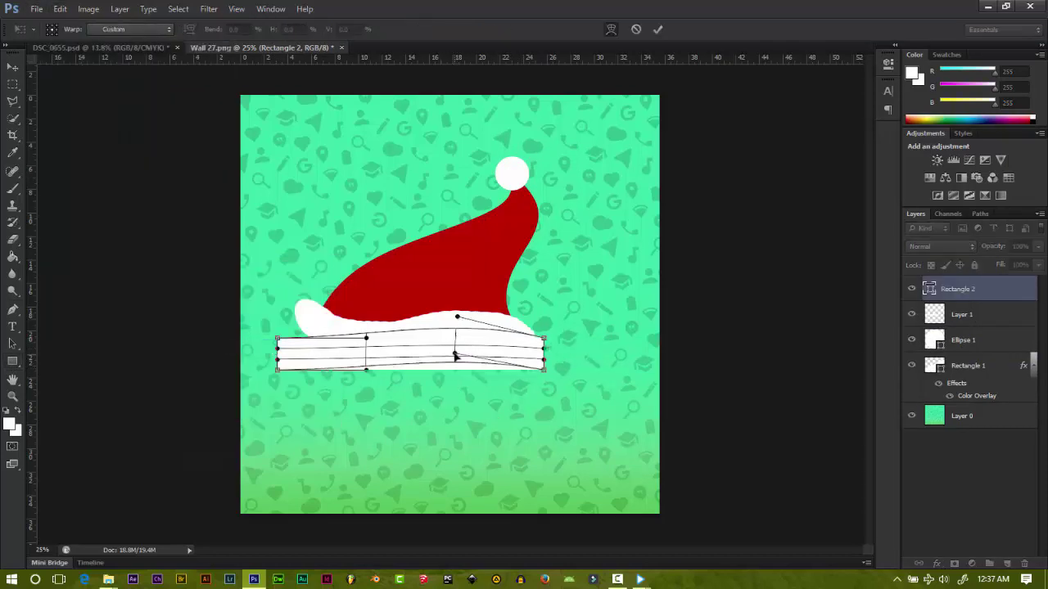
left_click_drag(369, 350, 364, 393)
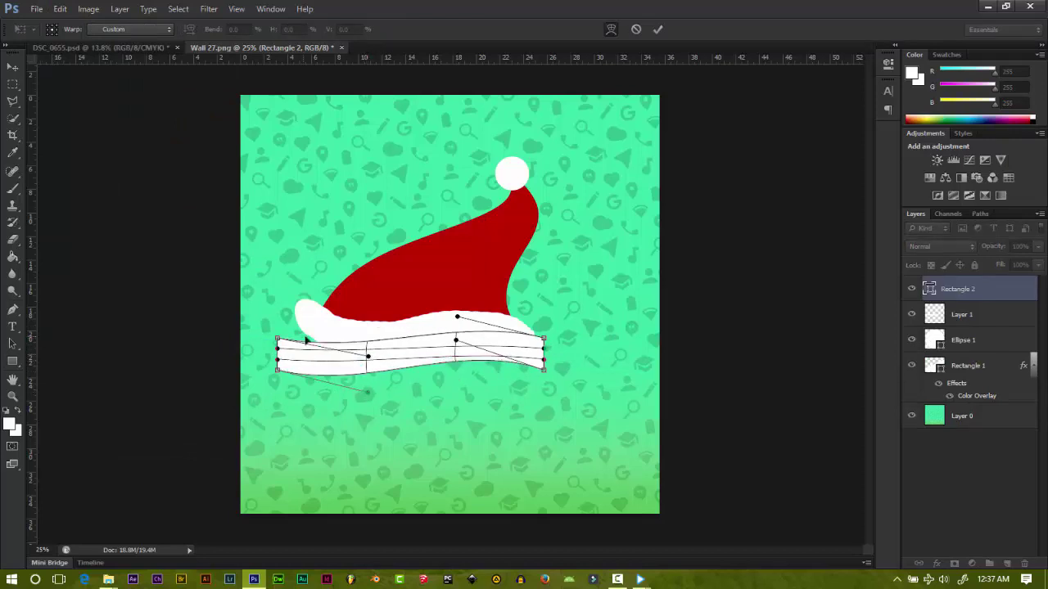
mouse_move(278, 339)
left_mouse_down()
mouse_move(293, 377)
mouse_move(304, 349)
left_mouse_up()
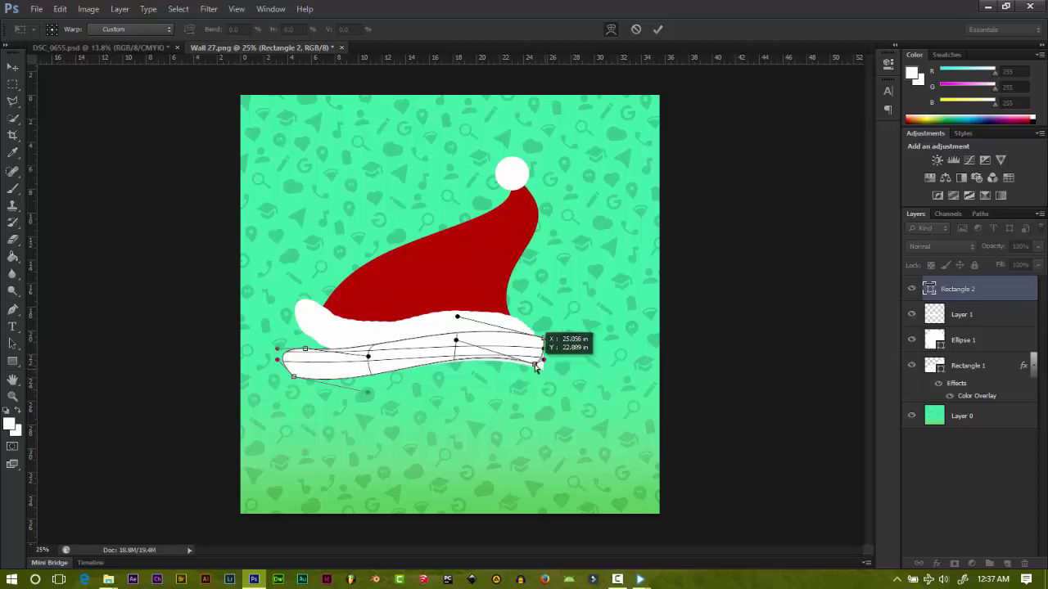
mouse_move(542, 368)
left_mouse_down()
mouse_move(531, 362)
mouse_move(537, 338)
left_mouse_up()
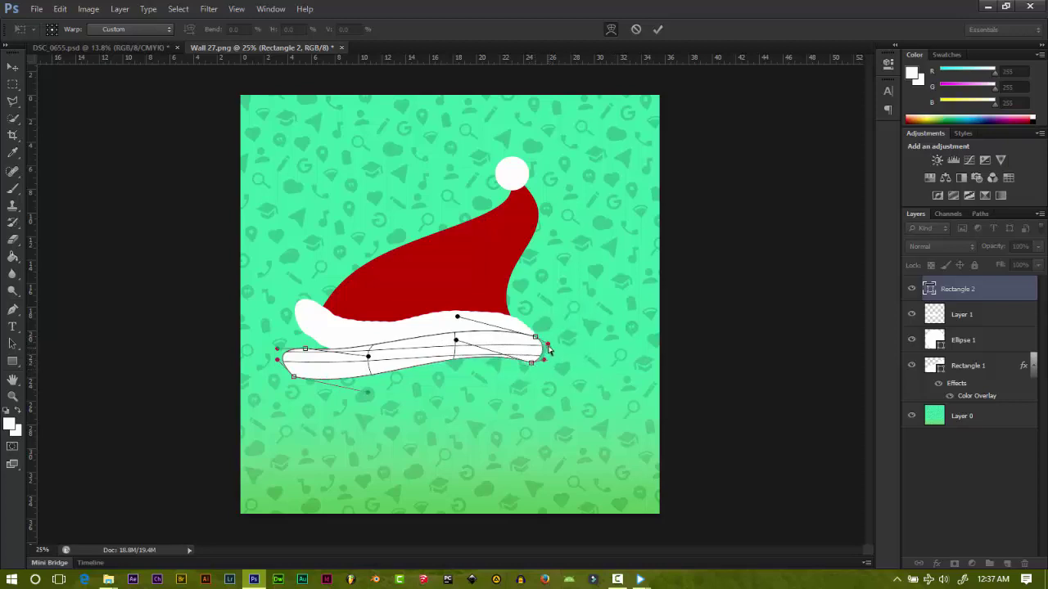
left_click_drag(279, 365, 275, 374)
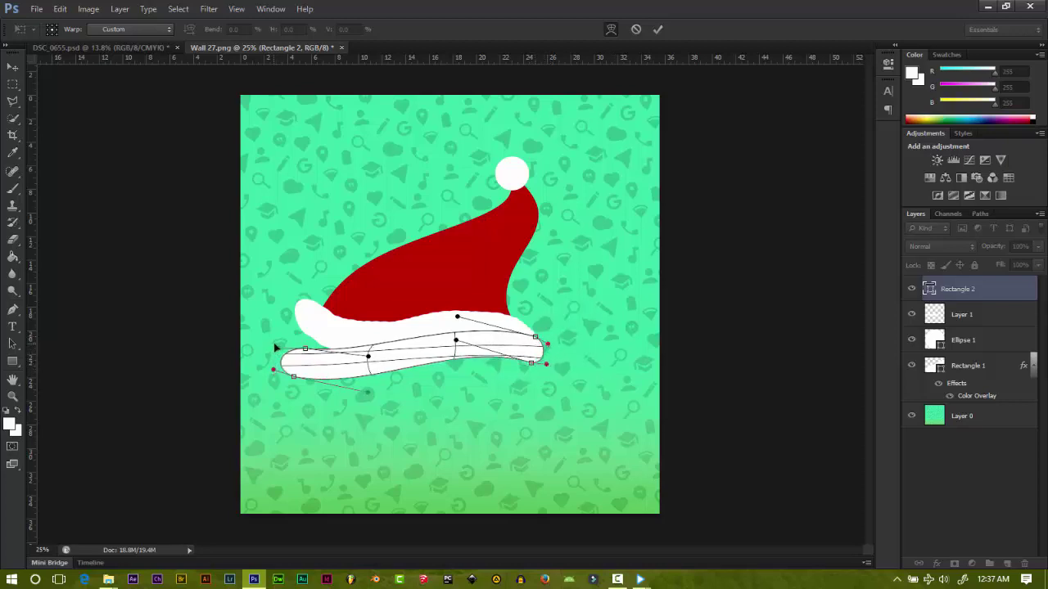
mouse_move(418, 353)
left_mouse_down()
mouse_move(415, 337)
mouse_move(483, 339)
left_mouse_up()
left_click(657, 29)
Step: Hide the old straight brim layer and tilt the new brim about 6 degrees
key("v")
left_click(912, 315)
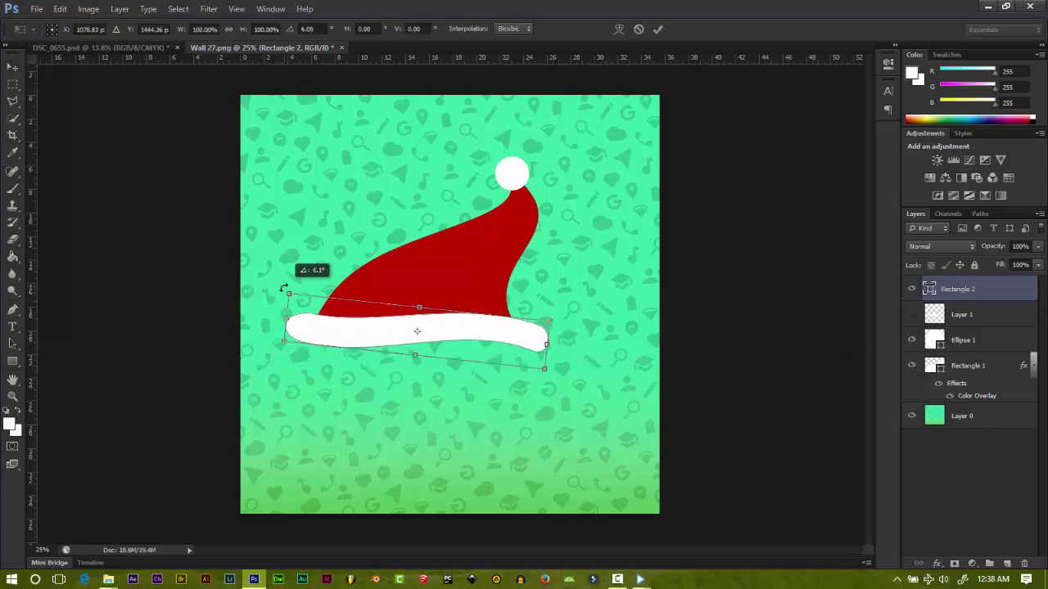
left_click_drag(278, 302, 283, 289)
left_click(658, 29)
left_click(990, 513)
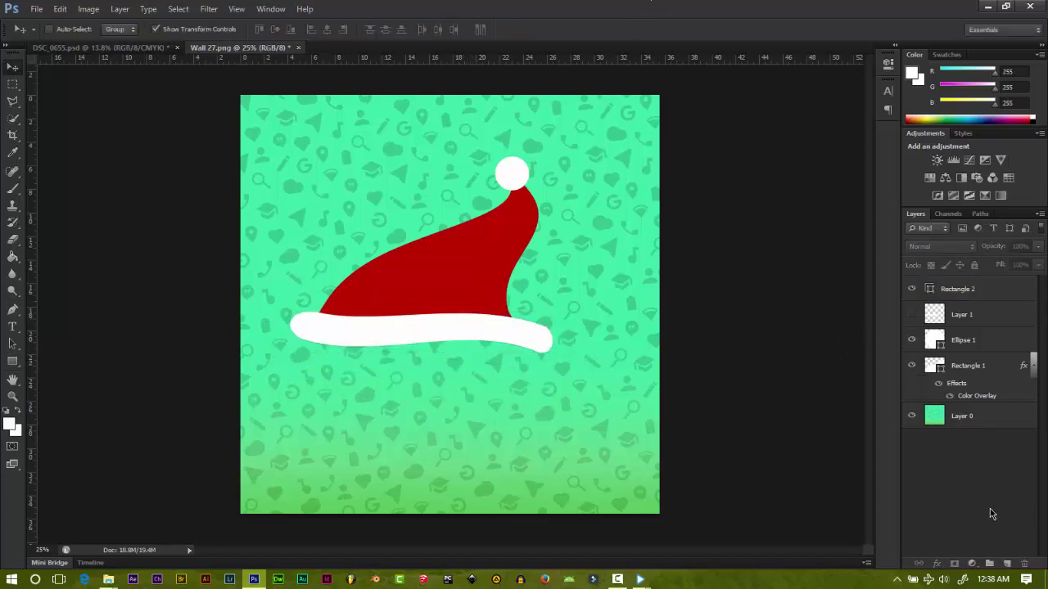
Step: Narrow the brim from its right side and hide the green background layer
left_click(957, 289)
key("ctrl+t")
left_click_drag(553, 332, 538, 333)
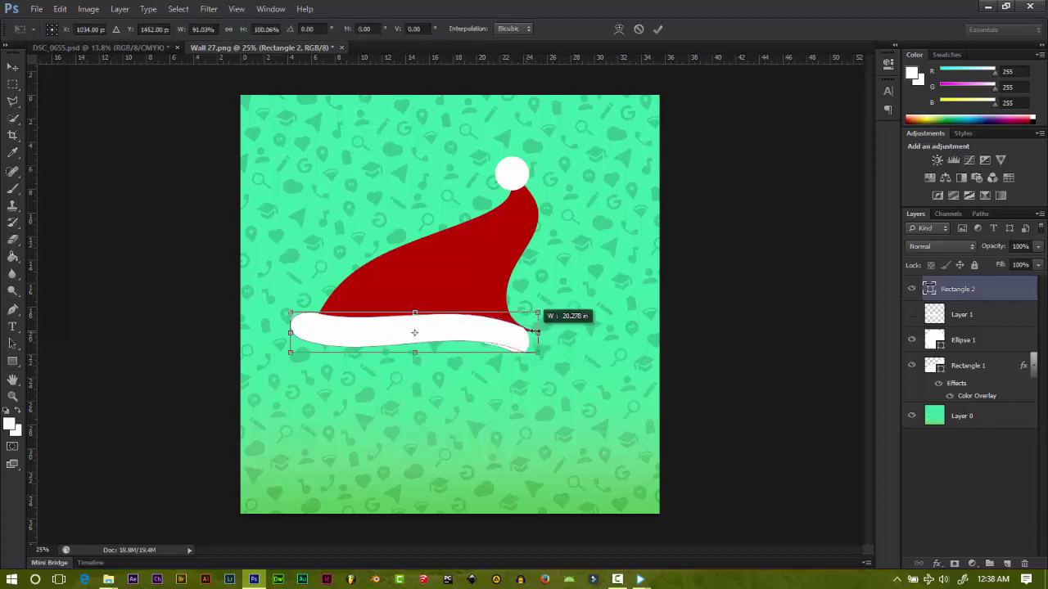
left_click(660, 29)
left_click(977, 536)
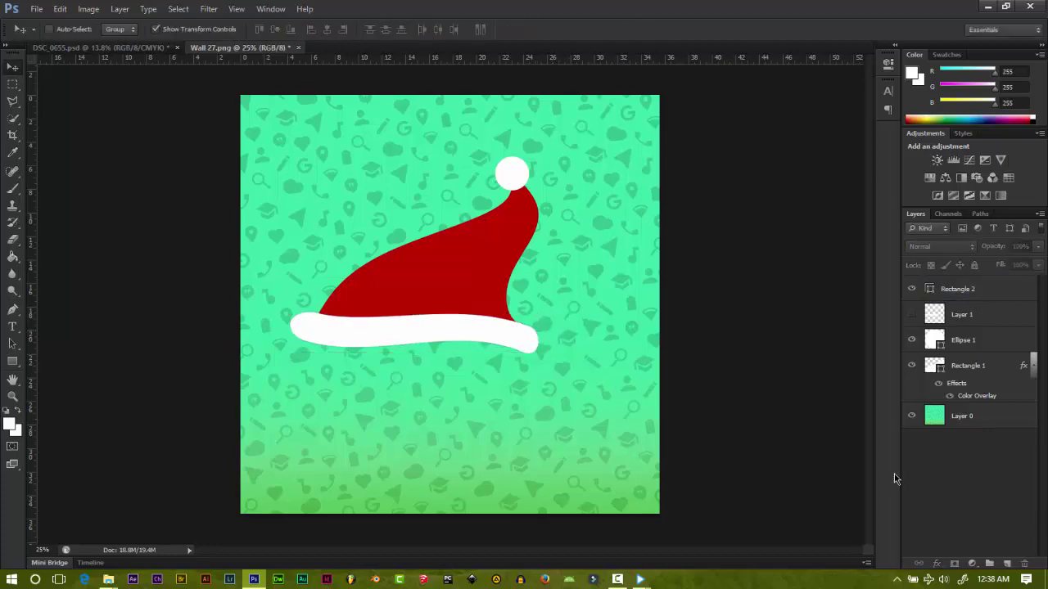
left_click(910, 417)
left_click(965, 299)
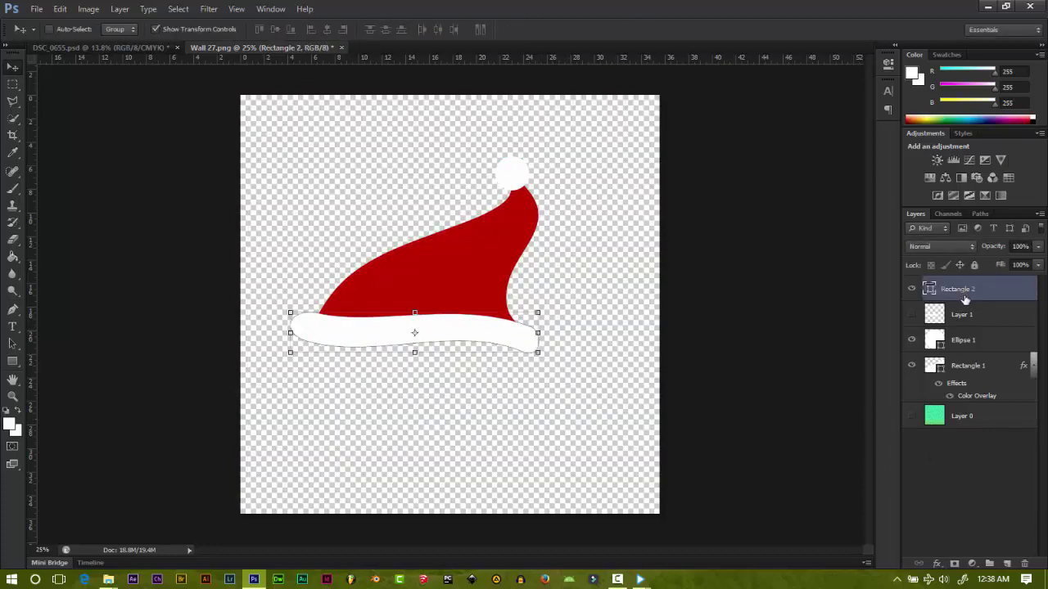
Step: Copy the Santa hat shapes onto the portrait's head, leaving them as separate layers
left_click(970, 341, "ctrl")
left_click(967, 365, "ctrl")
right_click(967, 366)
left_click(819, 412)
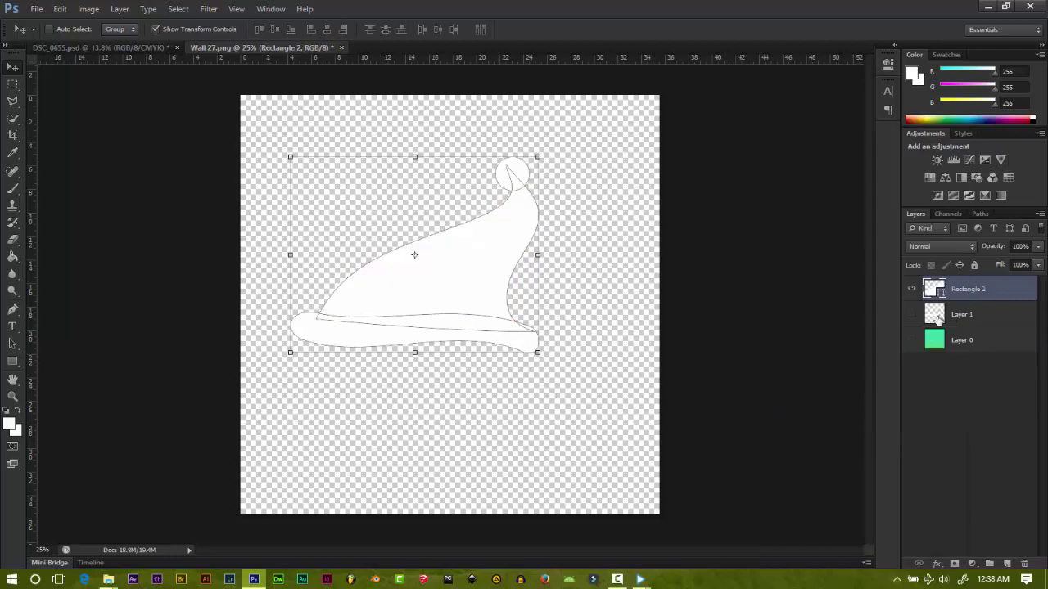
key("ctrl+z")
mouse_move(355, 193)
left_mouse_down()
mouse_move(495, 278)
mouse_move(530, 250)
left_mouse_up()
Step: Scale the hat down to about 84% to fit the head
key("ctrl+t")
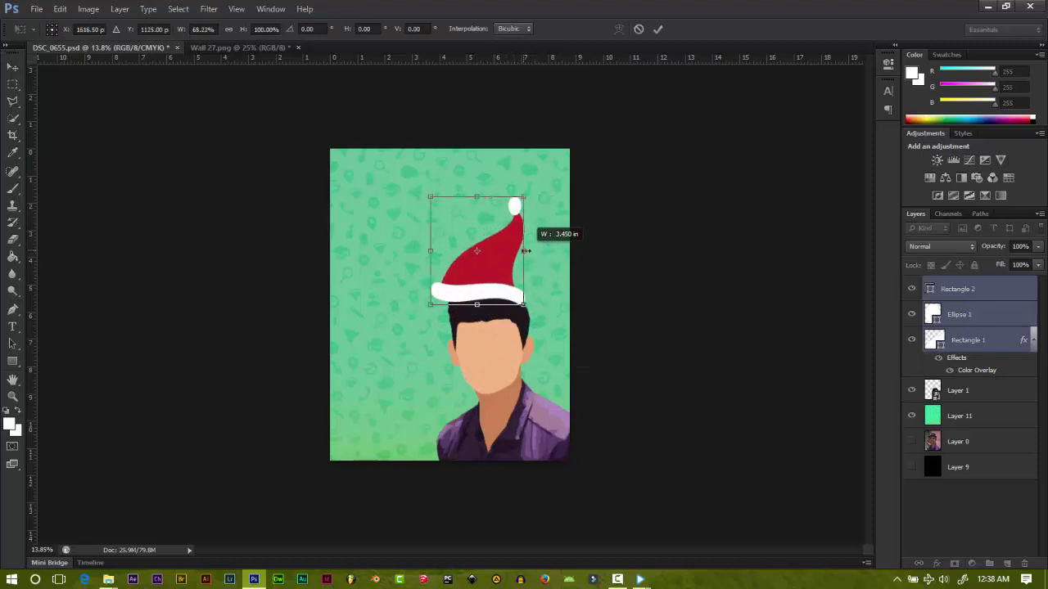
key("ctrl+z")
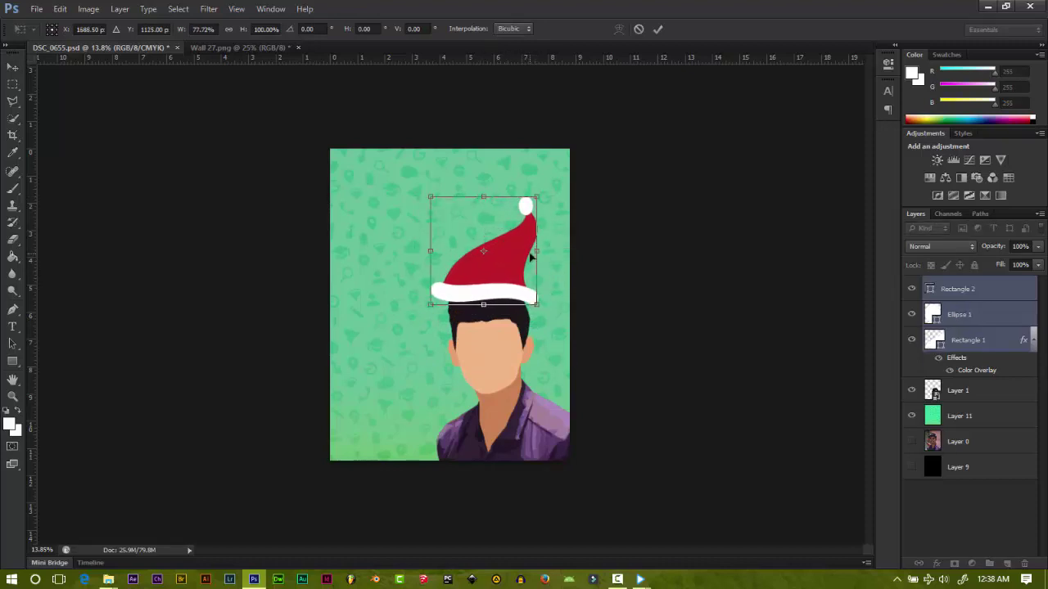
left_click(640, 31)
mouse_move(549, 303)
left_mouse_down()
mouse_move(524, 291)
mouse_move(590, 277)
left_mouse_up()
scroll(514, 276, "up", 5)
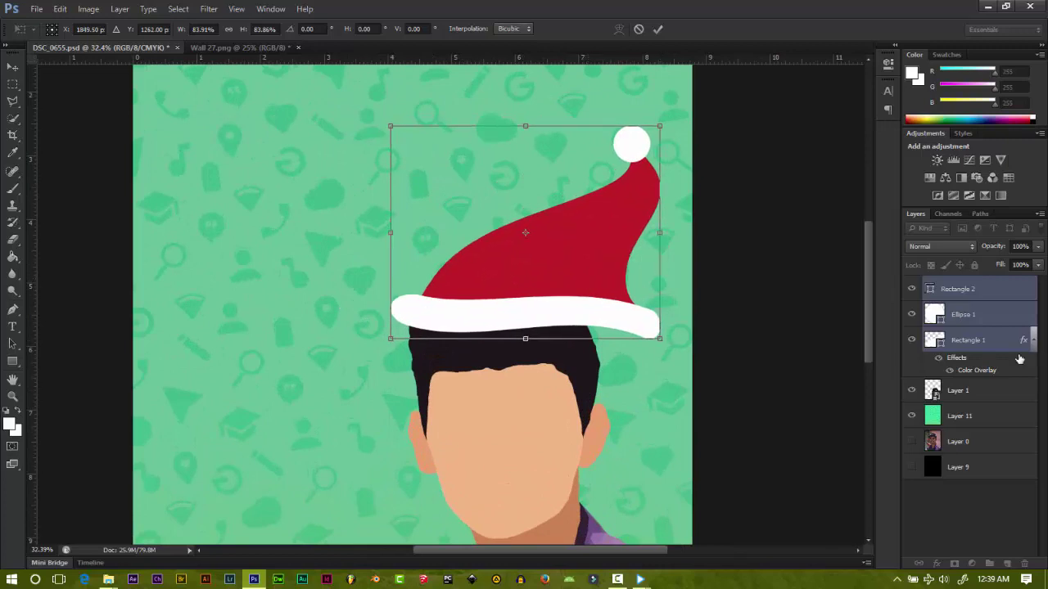
left_click(657, 29)
Step: Squeeze the red hat body narrower and shorter
left_click(524, 315)
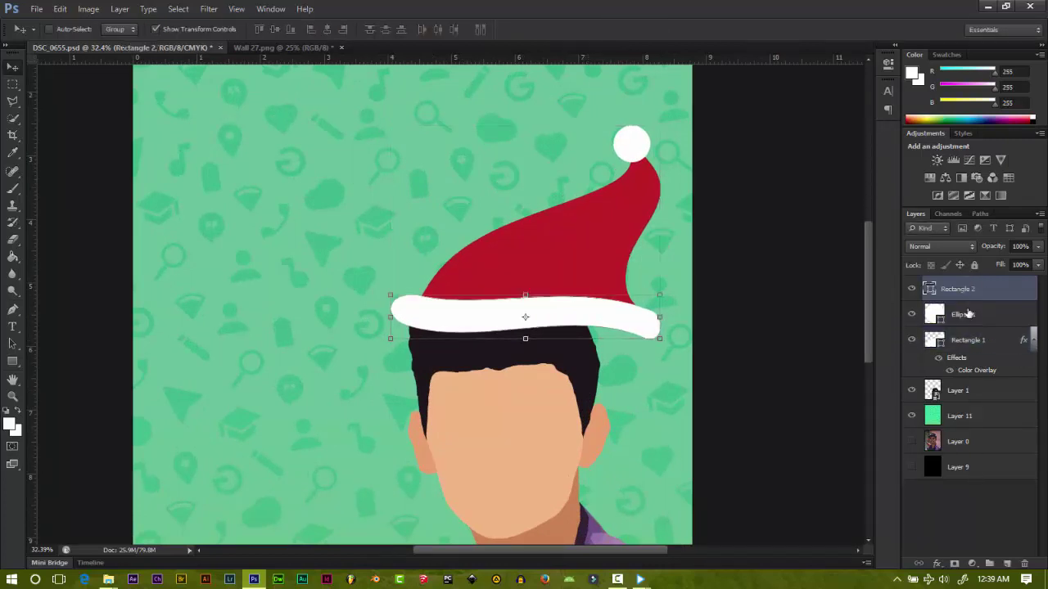
left_click(631, 145)
left_click(651, 216)
left_click_drag(656, 222, 585, 221)
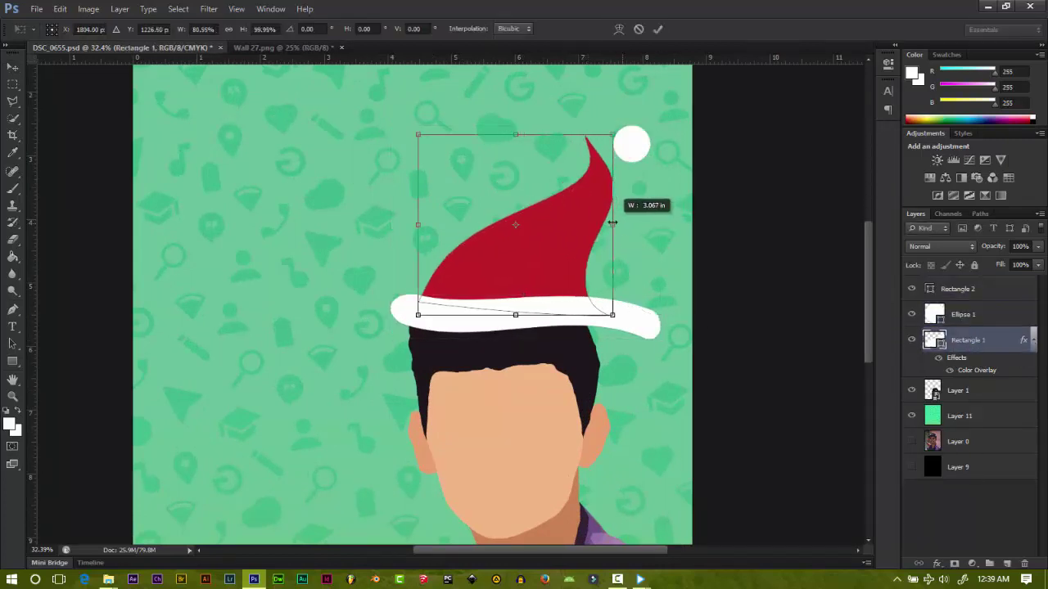
left_click_drag(500, 131, 502, 171)
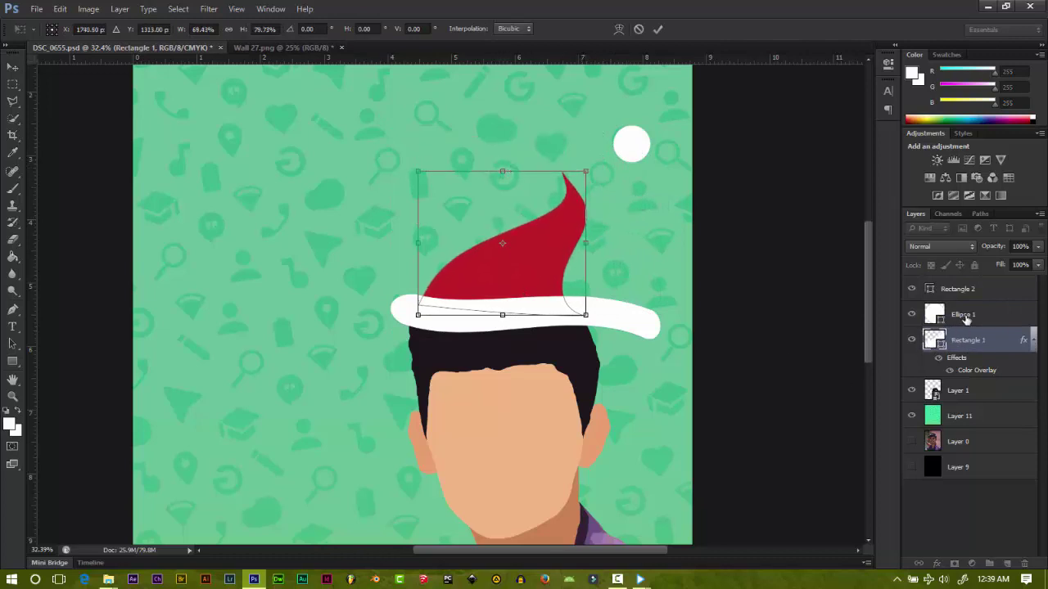
left_click(657, 28)
Step: Narrow the brim from the right and make it taller, moved up
left_click(507, 315)
key("ctrl+t")
left_click_drag(663, 317, 598, 312)
left_click_drag(495, 295, 495, 287)
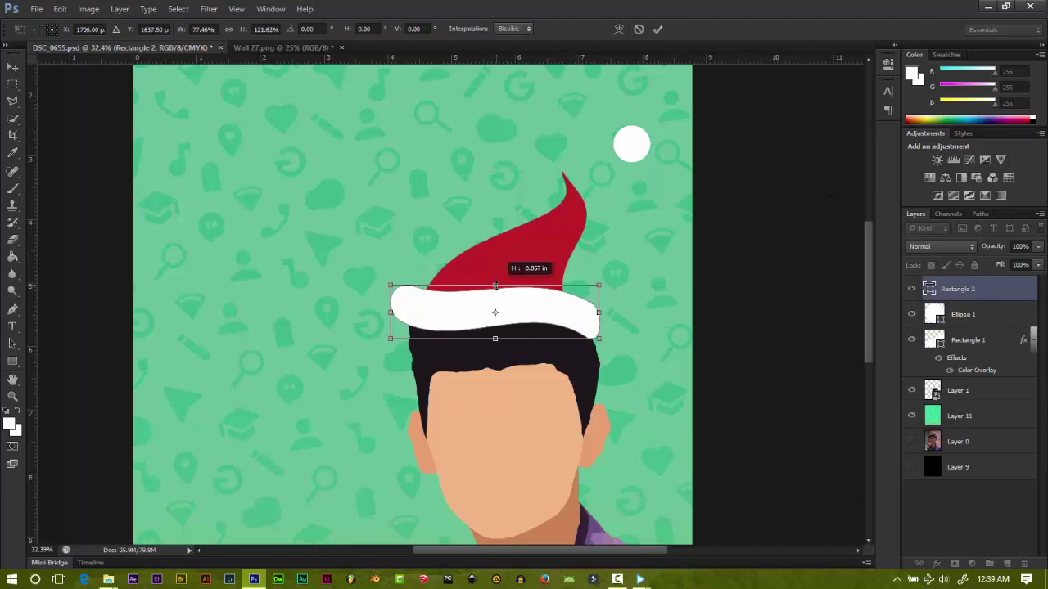
left_click_drag(544, 310, 544, 300)
left_click(657, 29)
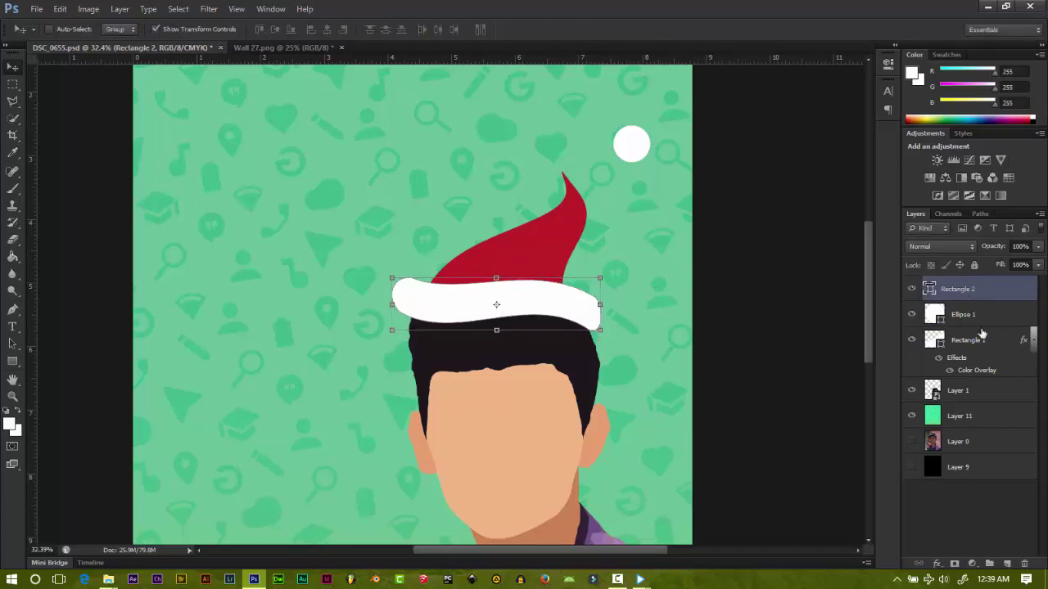
Step: Move the white pompom onto the hat tip
left_click(972, 315)
left_click_drag(638, 145, 567, 171)
left_click(971, 524)
scroll(516, 392, "down", 3)
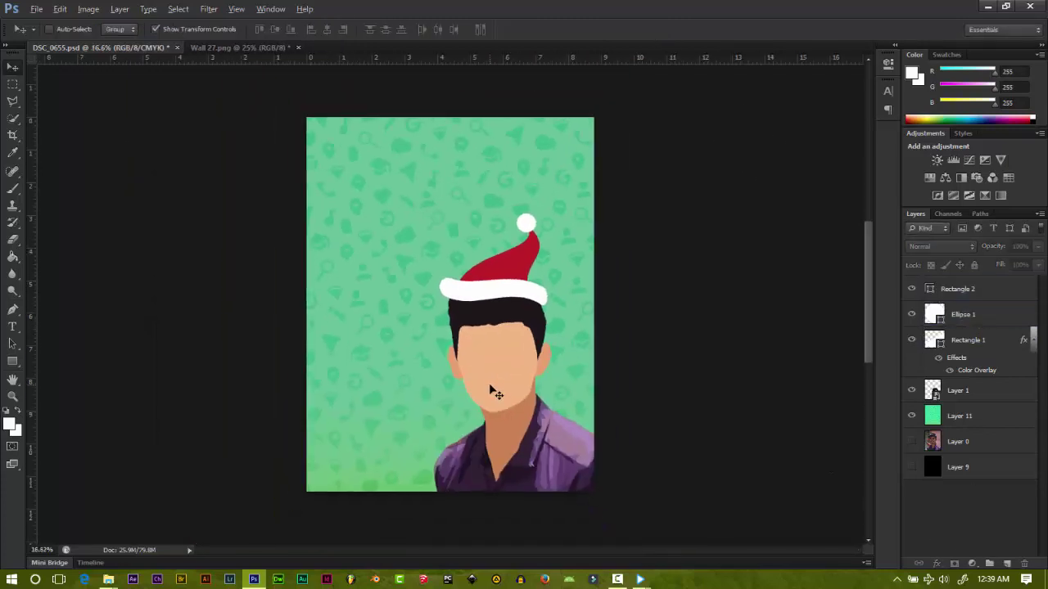
scroll(499, 391, "up", 1)
scroll(529, 385, "up", 2)
Step: Begin warping the red hat body, bulging the tip and right side
left_click(978, 342)
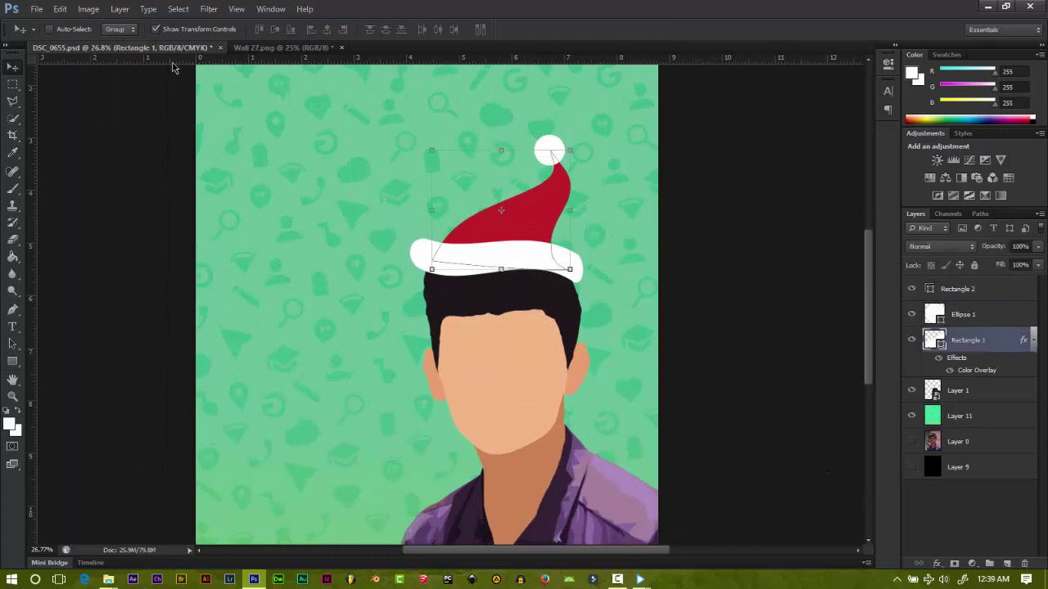
left_click(60, 9)
left_click(262, 344)
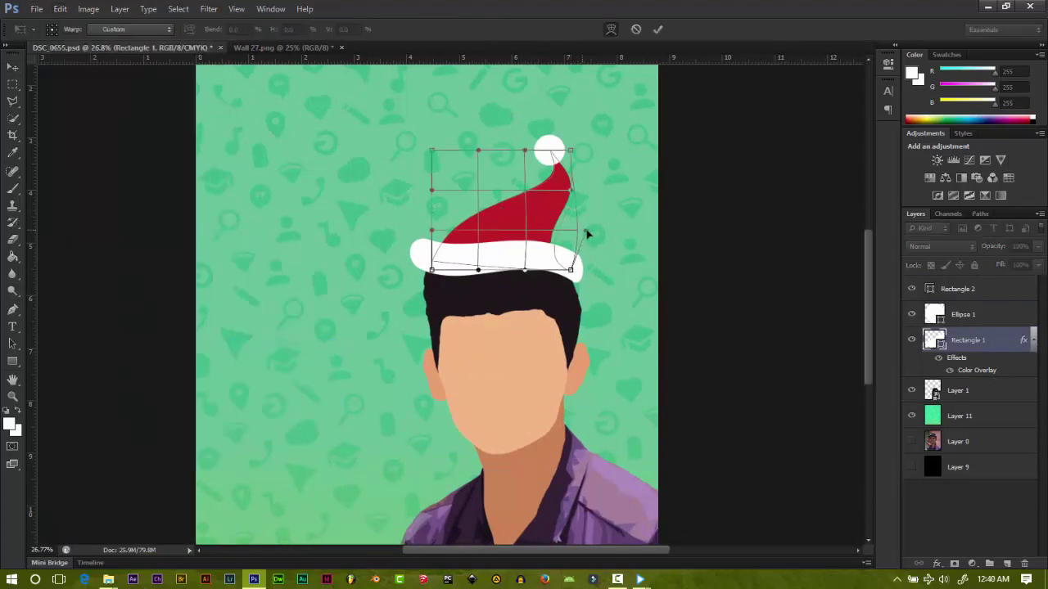
left_click_drag(586, 234, 603, 235)
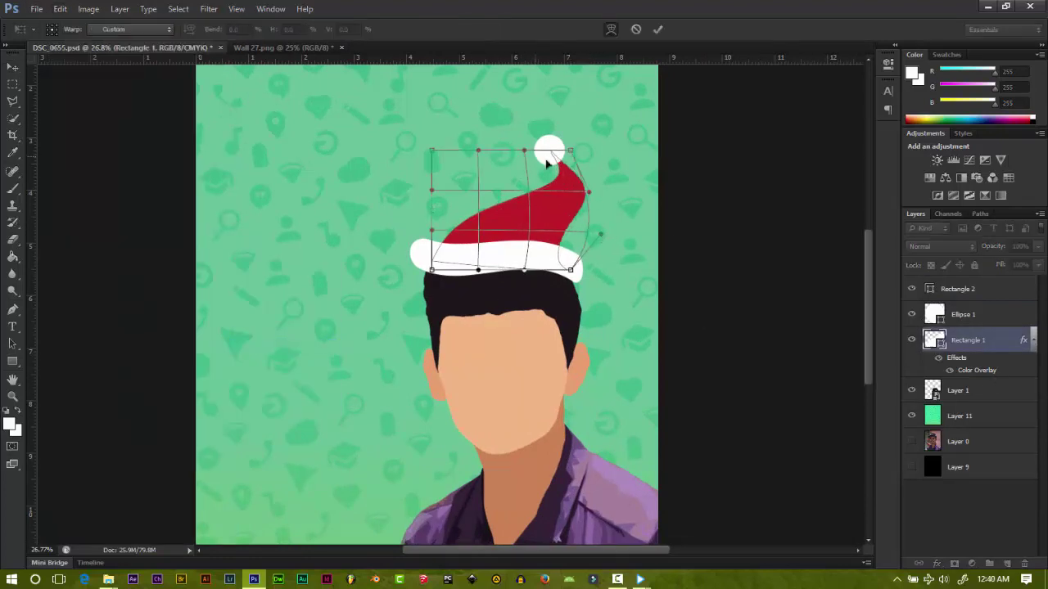
left_click_drag(524, 151, 501, 162)
left_click_drag(571, 151, 599, 200)
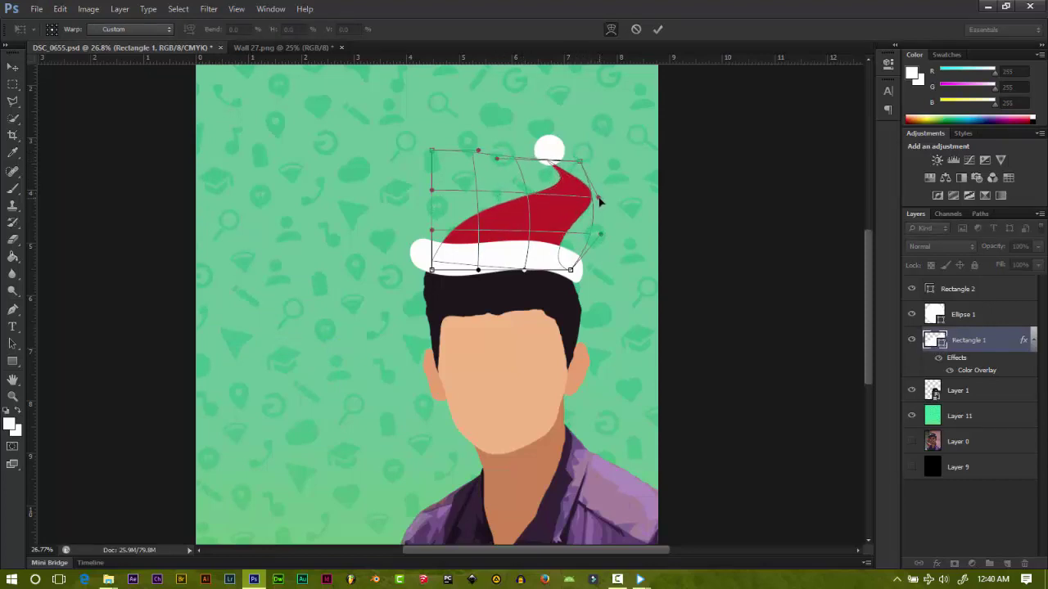
left_click_drag(585, 164, 599, 155)
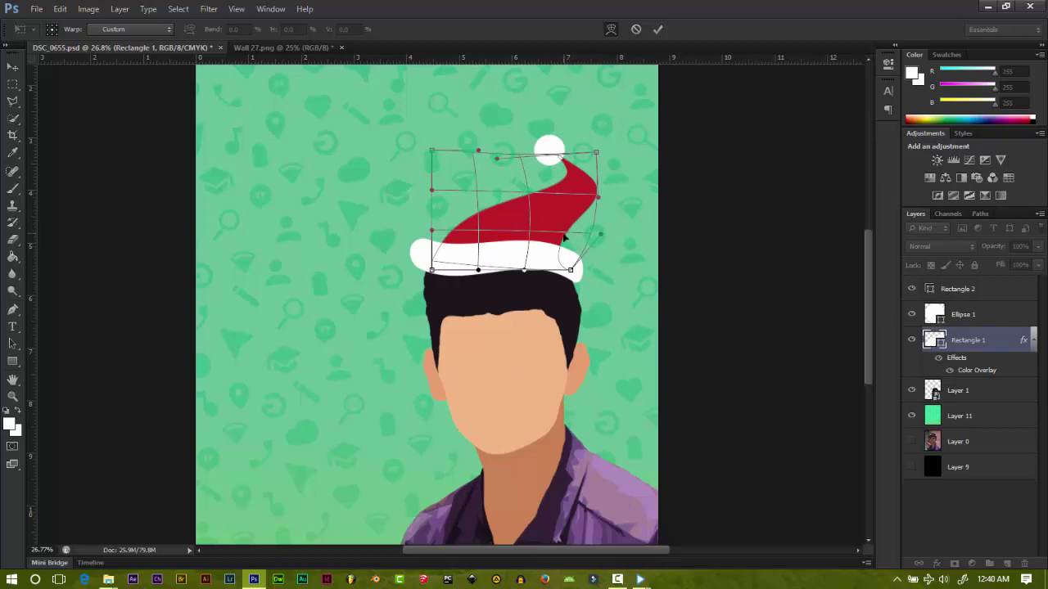
left_click_drag(563, 236, 636, 250)
left_click_drag(571, 269, 578, 276)
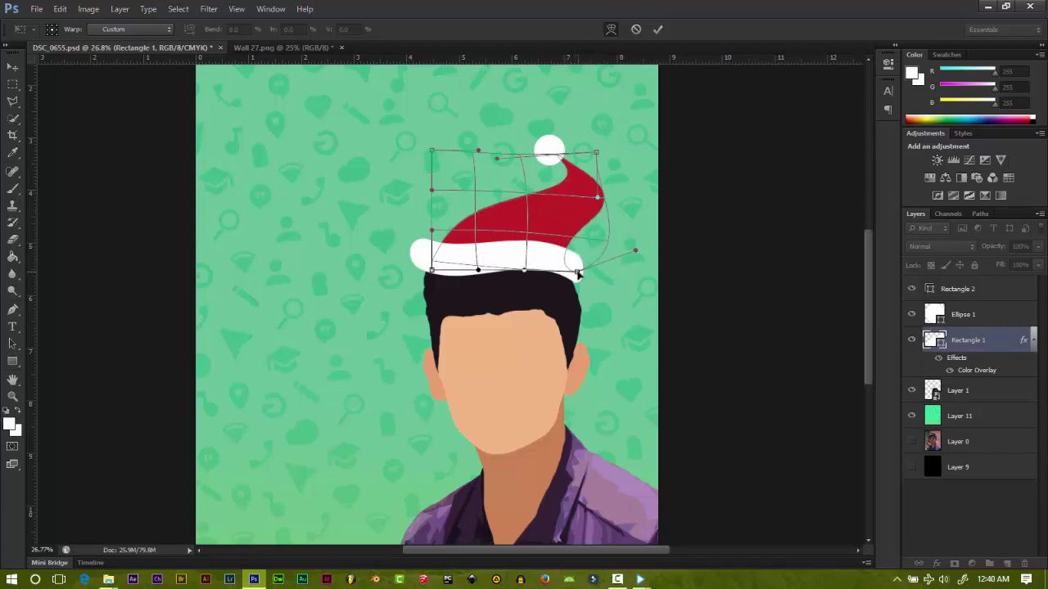
Step: Warp the hat's left side wider and round out both sides
left_click_drag(428, 232, 401, 217)
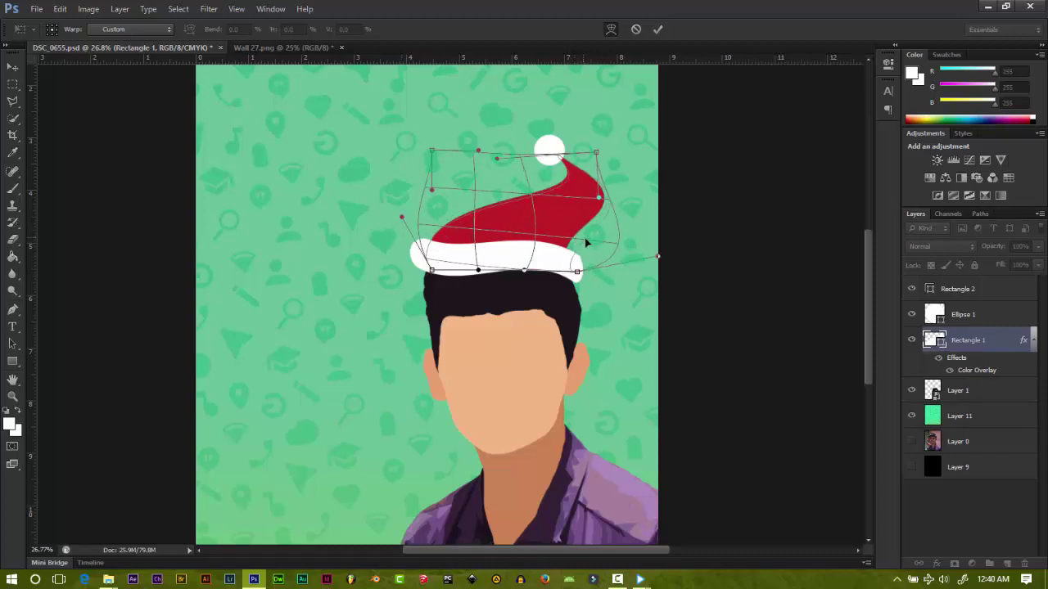
left_click_drag(587, 242, 595, 254)
left_click_drag(401, 217, 441, 228)
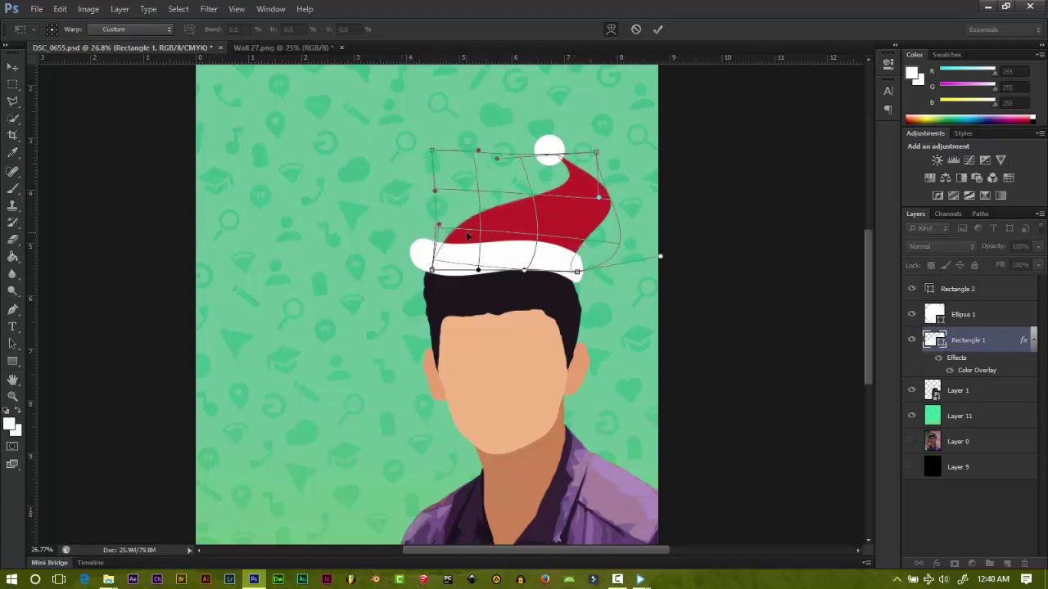
mouse_move(586, 240)
left_mouse_down()
mouse_move(599, 261)
mouse_move(572, 244)
left_mouse_up()
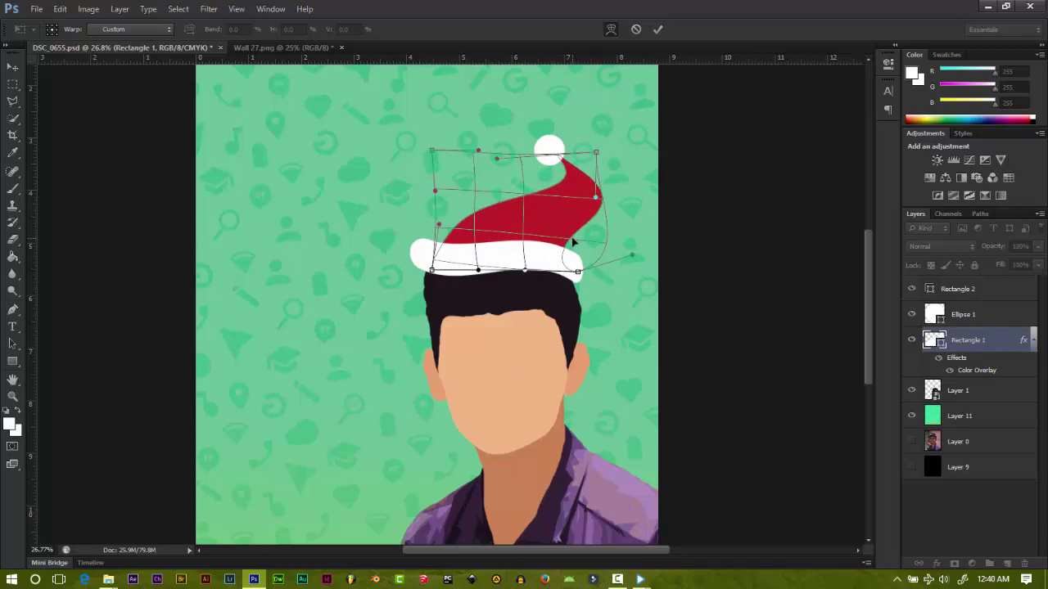
left_click_drag(439, 232, 414, 230)
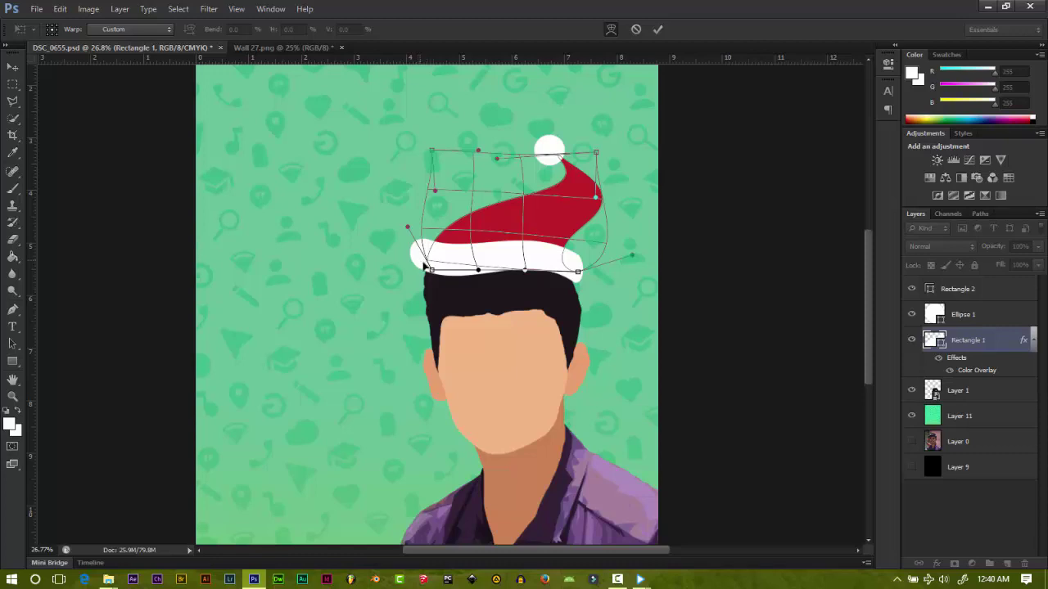
left_click_drag(424, 266, 399, 231)
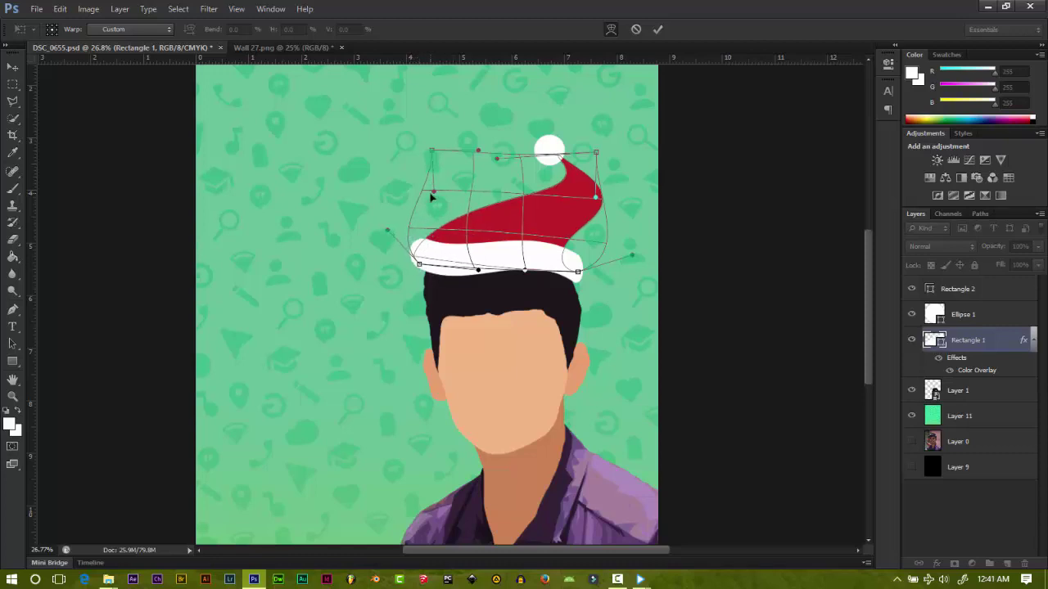
left_click_drag(471, 188, 458, 171)
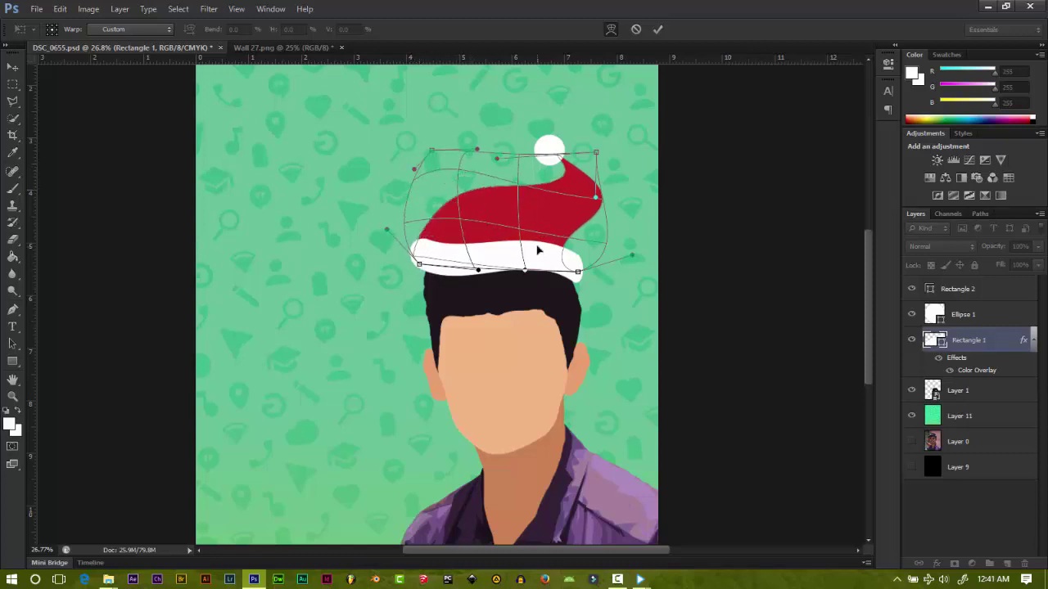
left_click_drag(417, 243, 422, 239)
left_click_drag(569, 239, 584, 243)
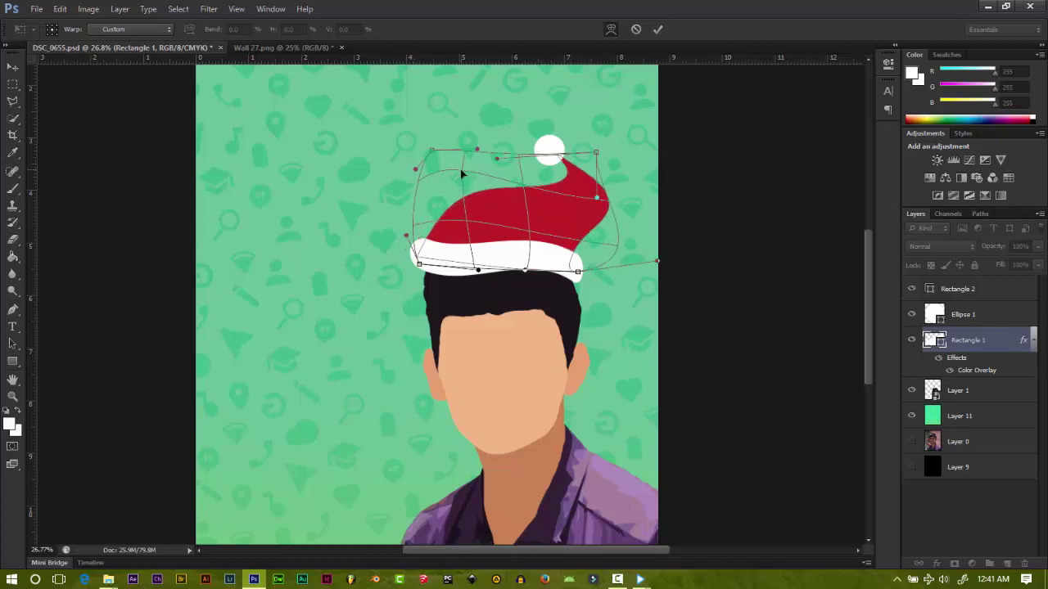
left_click_drag(460, 169, 577, 233)
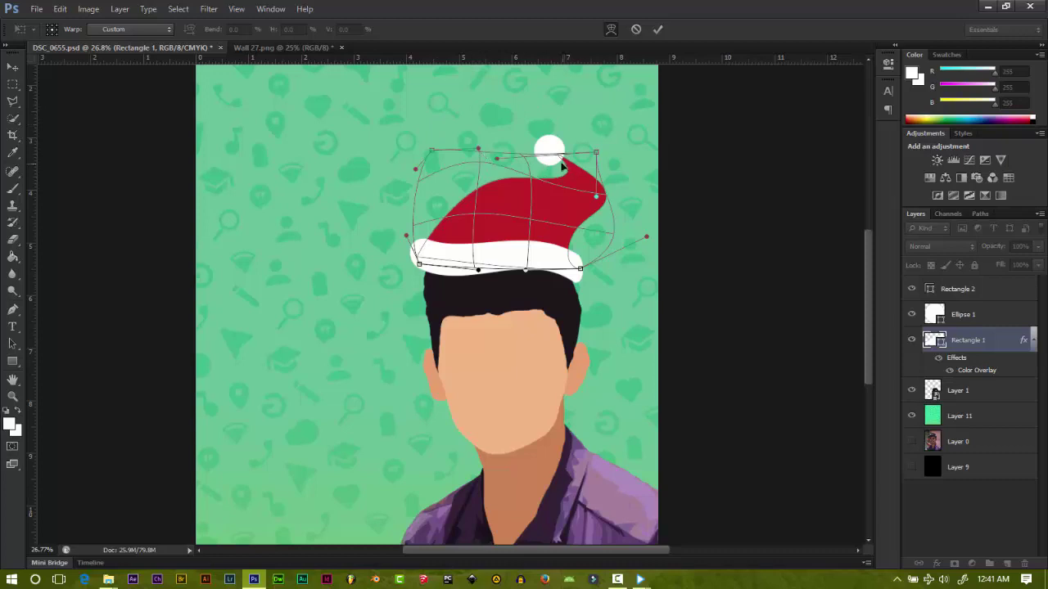
Step: Raise the hat tip, swing it up toward the pompom, and commit the warp
left_click_drag(562, 166, 433, 110)
mouse_move(528, 121)
left_mouse_down()
mouse_move(632, 131)
mouse_move(524, 92)
left_mouse_up()
mouse_move(433, 151)
left_mouse_down()
mouse_move(413, 186)
mouse_move(524, 190)
left_mouse_up()
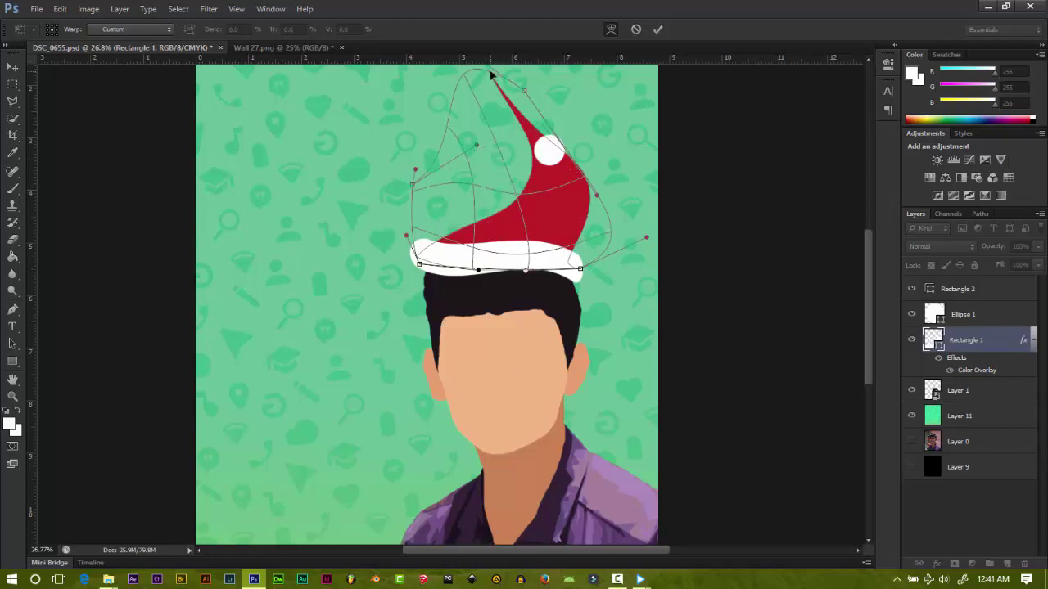
left_click_drag(466, 79, 459, 140)
left_click_drag(514, 217, 460, 168)
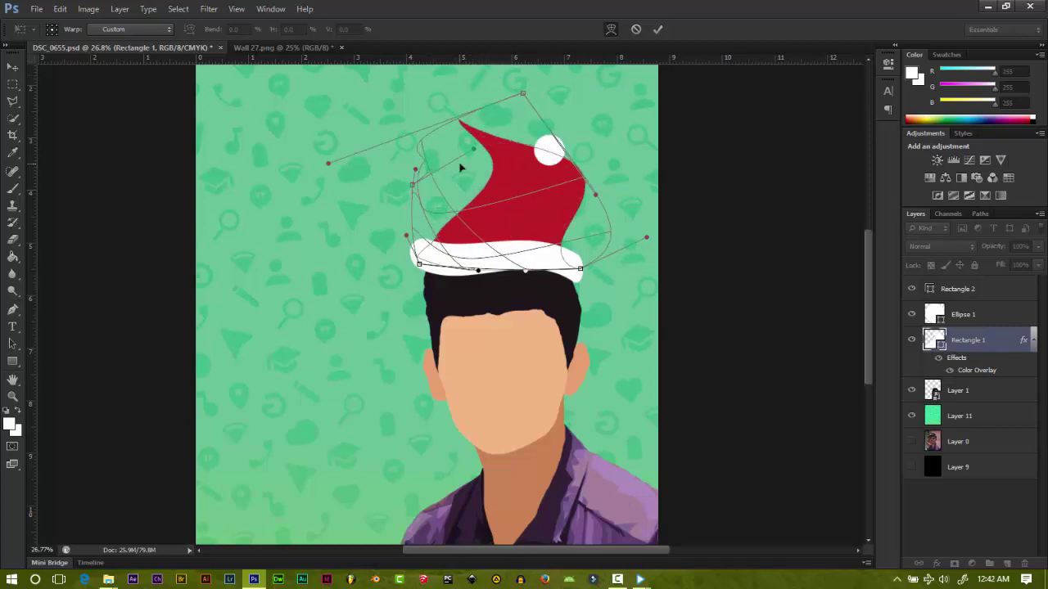
left_click_drag(523, 95, 421, 107)
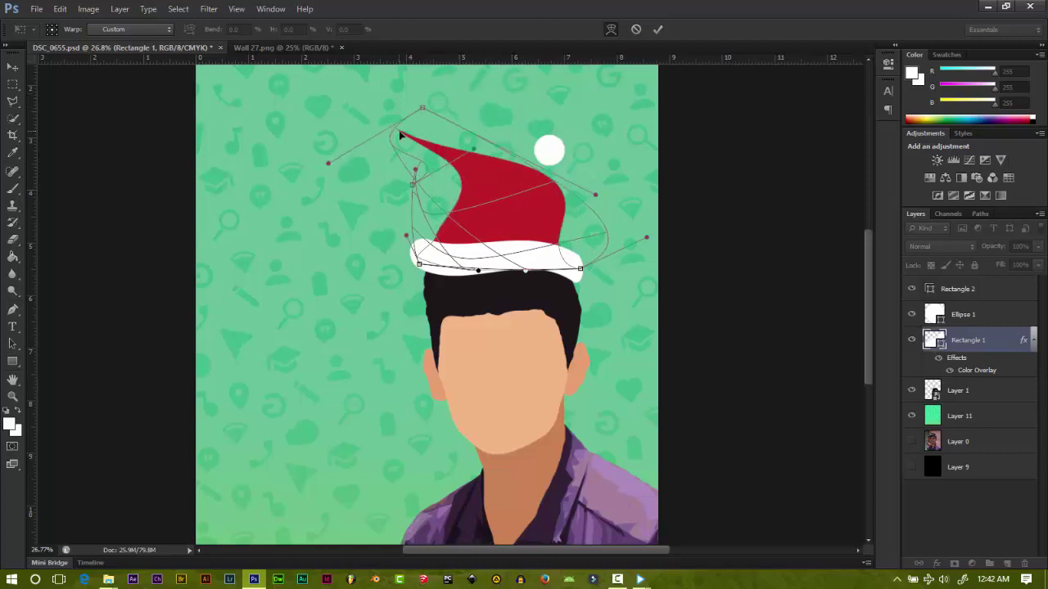
left_click_drag(395, 151, 388, 140)
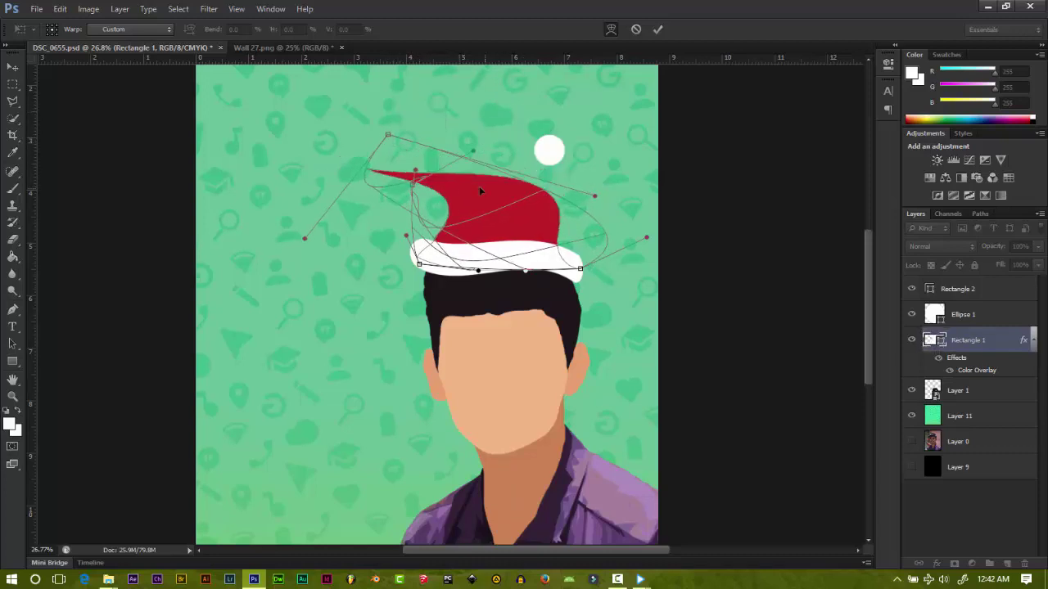
mouse_move(479, 186)
left_mouse_down()
mouse_move(547, 151)
mouse_move(549, 178)
left_mouse_up()
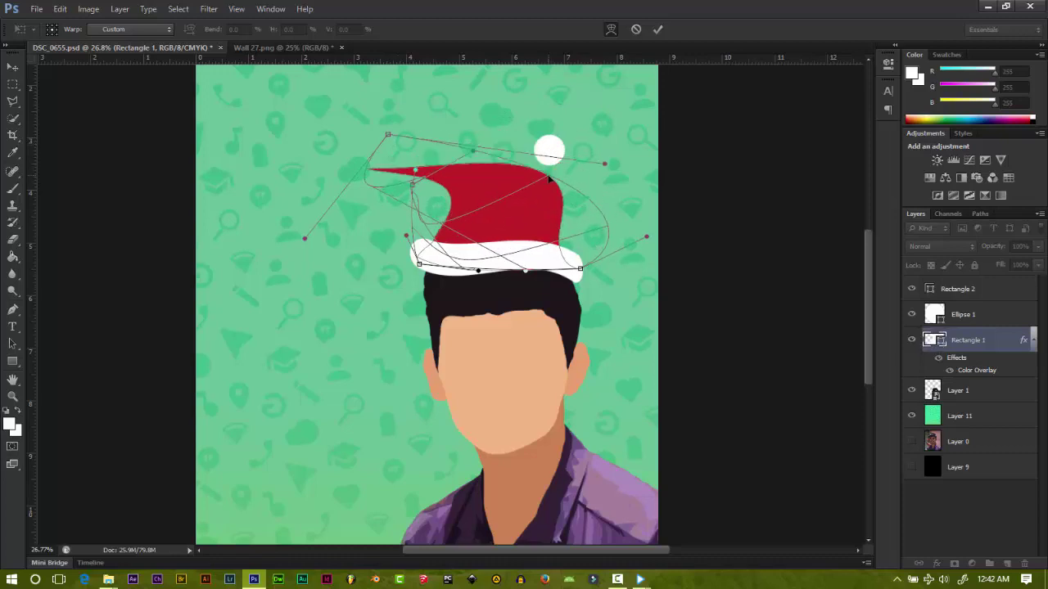
left_click(656, 30)
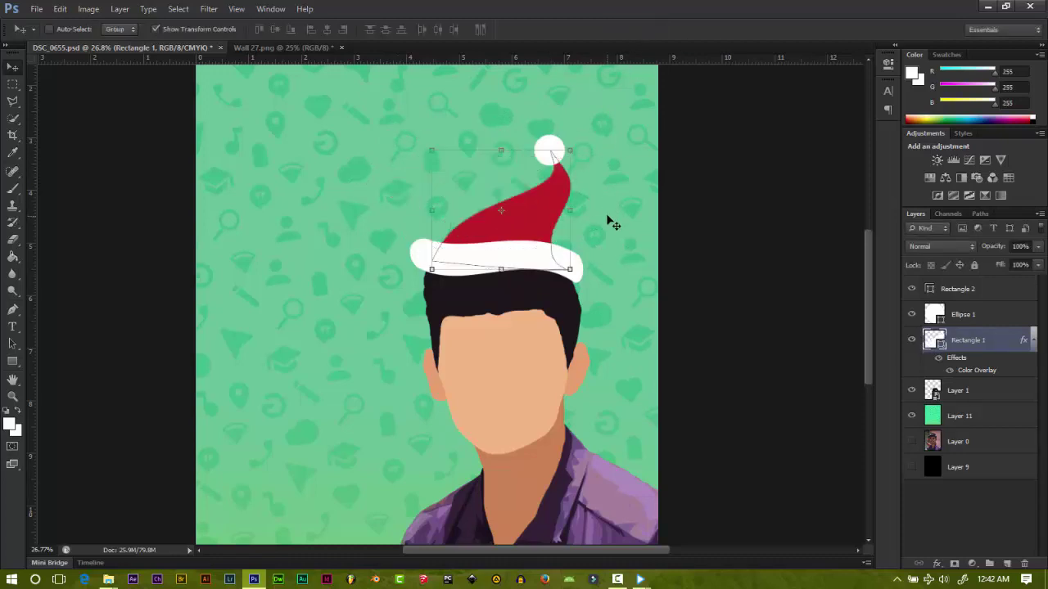
Step: Widen the warped hat slightly to the right and commit
left_click_drag(570, 210, 582, 209)
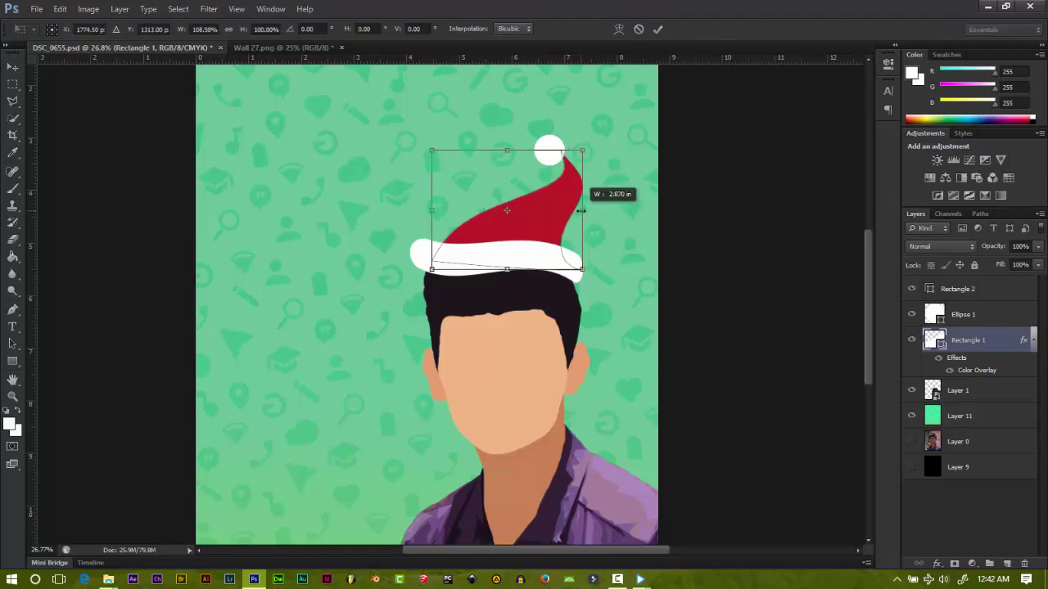
left_click(659, 29)
left_click(968, 496)
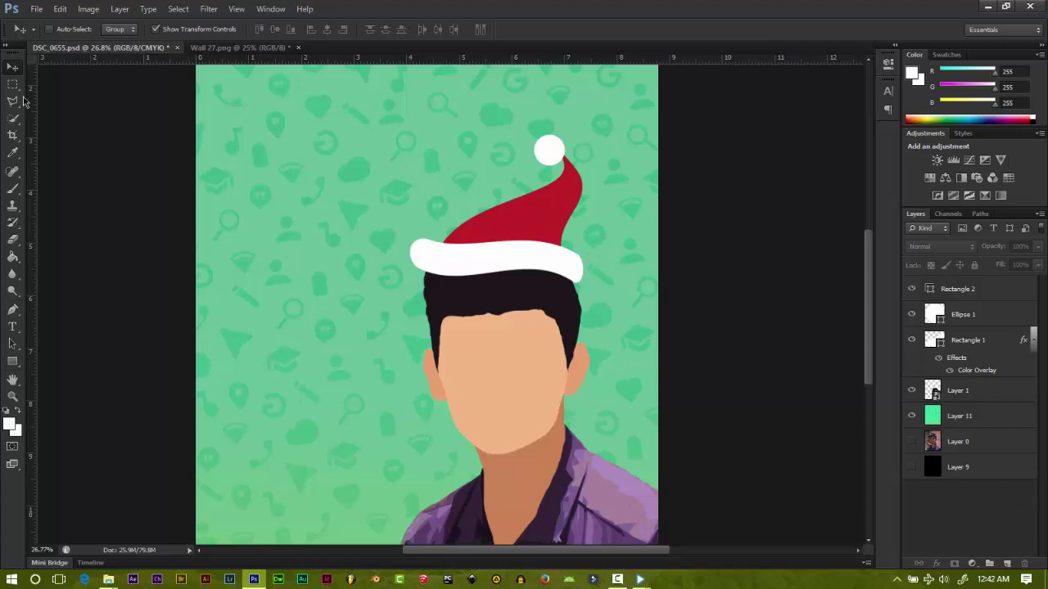
Step: Crop the canvas by pulling the left and top edges inward, then zoom out
left_click(12, 134)
left_click_drag(196, 278, 193, 280)
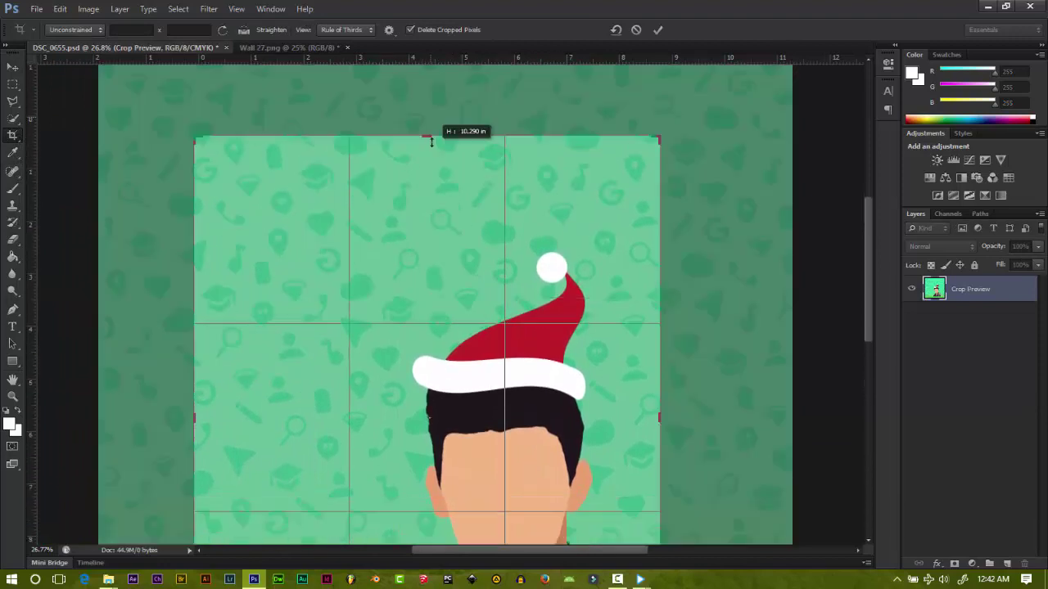
left_click_drag(429, 62, 430, 178)
left_click(657, 29)
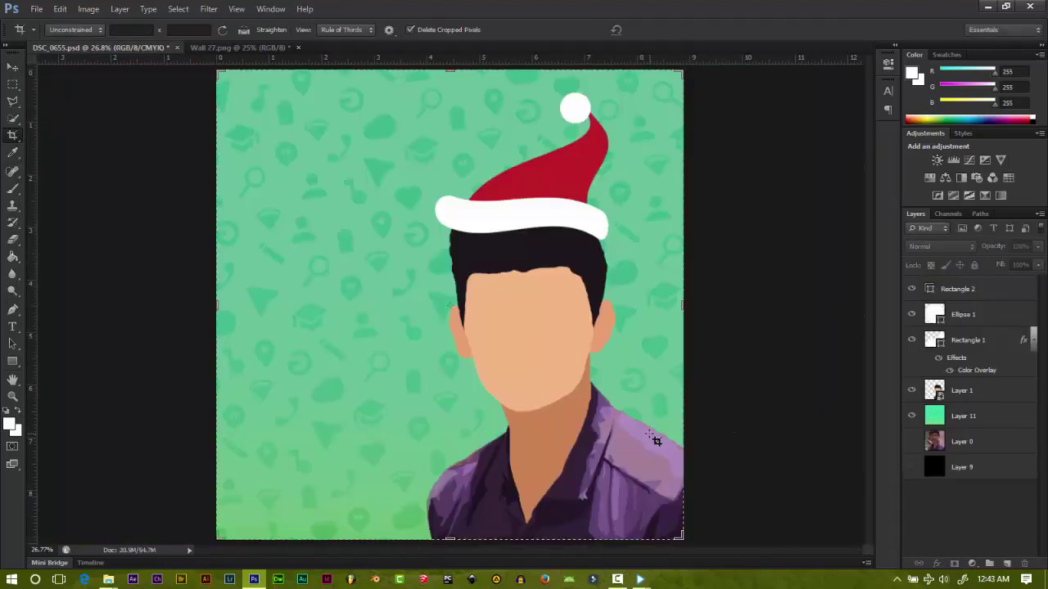
left_click_drag(693, 306, 772, 317)
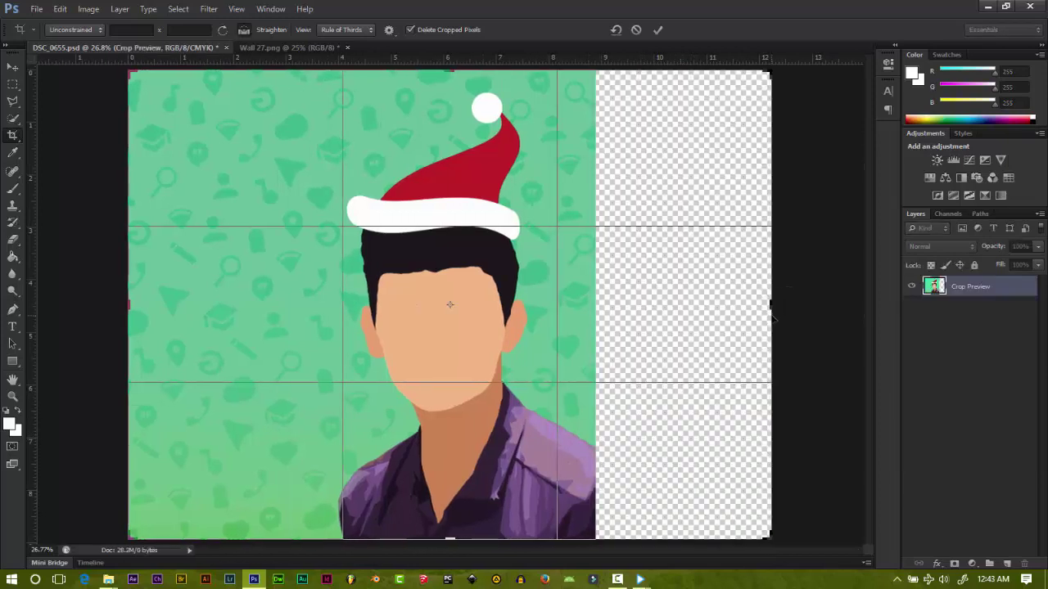
key("ctrl+z")
left_click(658, 29)
key("ctrl+minus")
key("ctrl+minus")
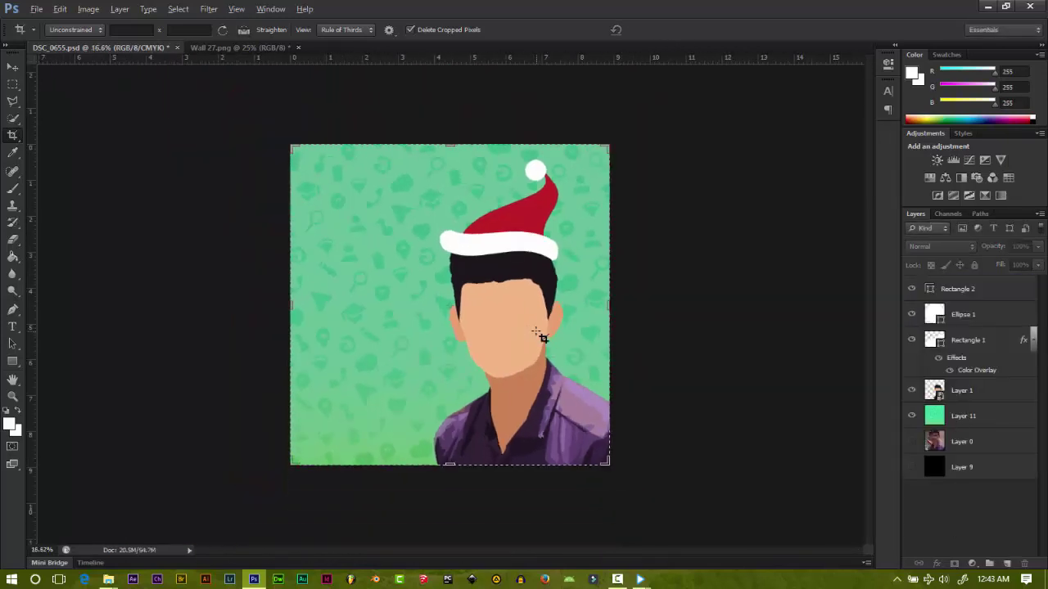
Step: Open Layer 1's smart object contents for editing
right_click(966, 401)
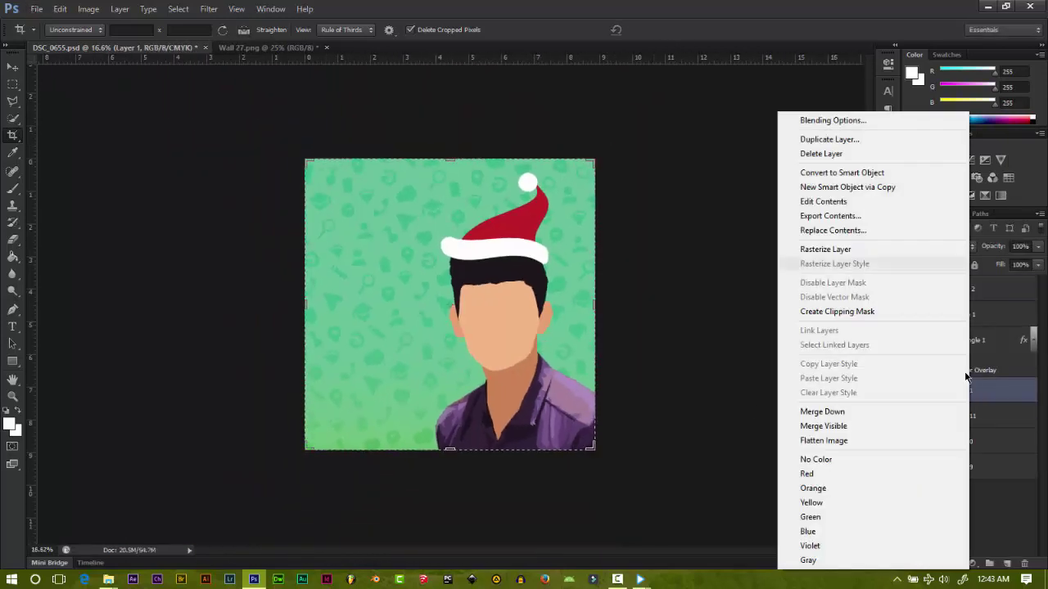
left_click(819, 201)
left_click(554, 249)
key("ctrl+plus")
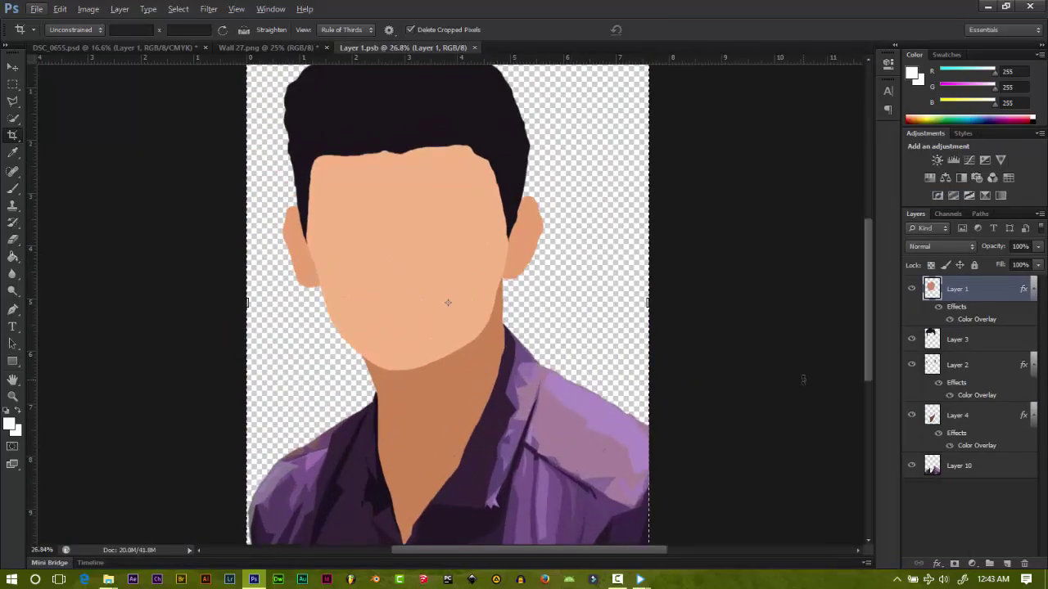
Step: Save the smart object contents as PNG in the Development (D:) PSD folder
key("ctrl+shift+s")
left_click(479, 278)
left_click(442, 399)
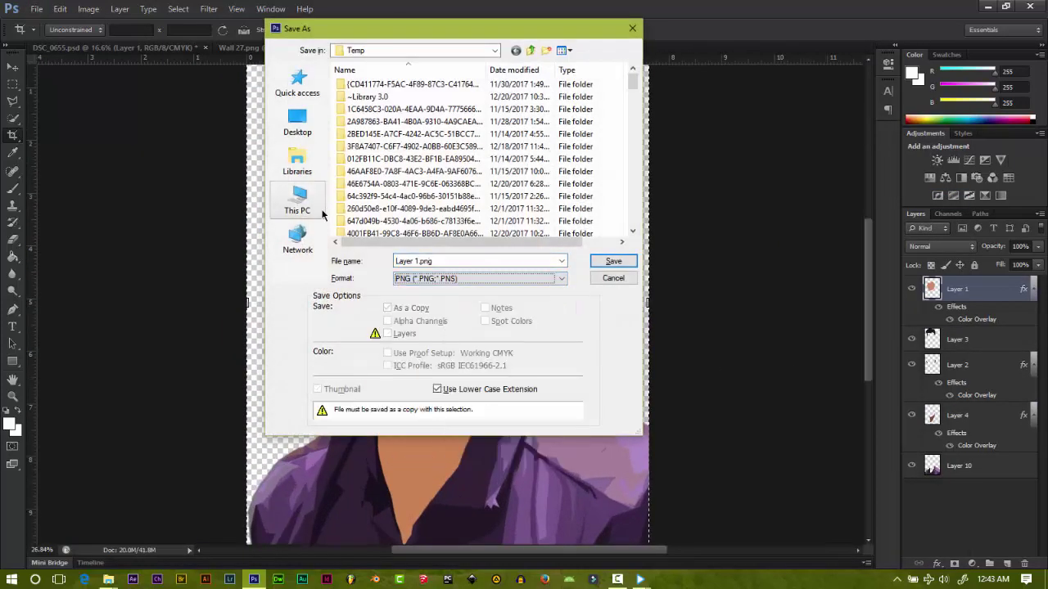
left_click(297, 200)
double_click(388, 238)
left_click(297, 201)
double_click(545, 209)
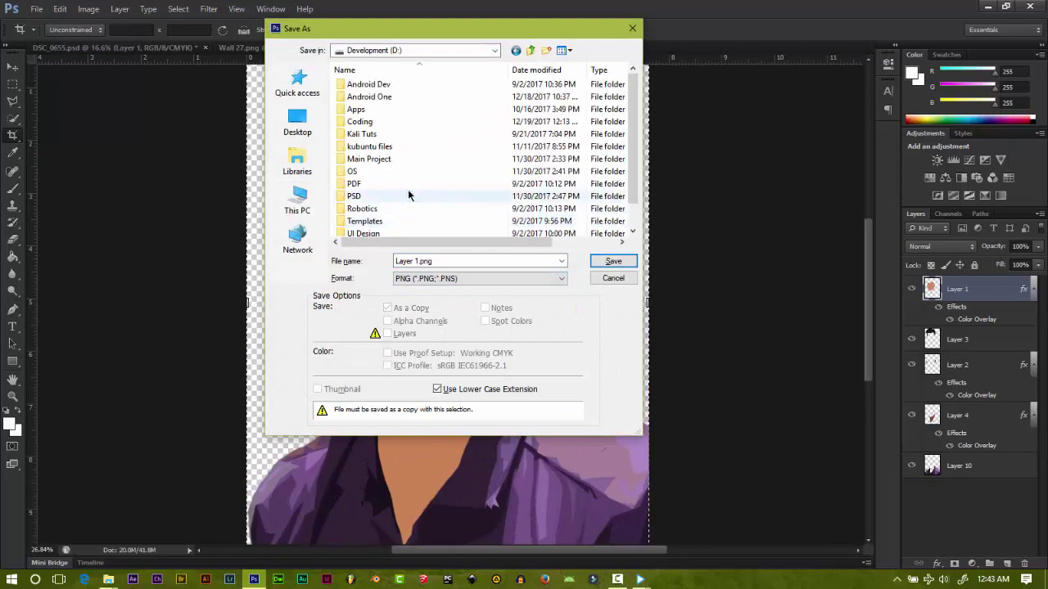
double_click(385, 190)
left_click(613, 261)
key("Return")
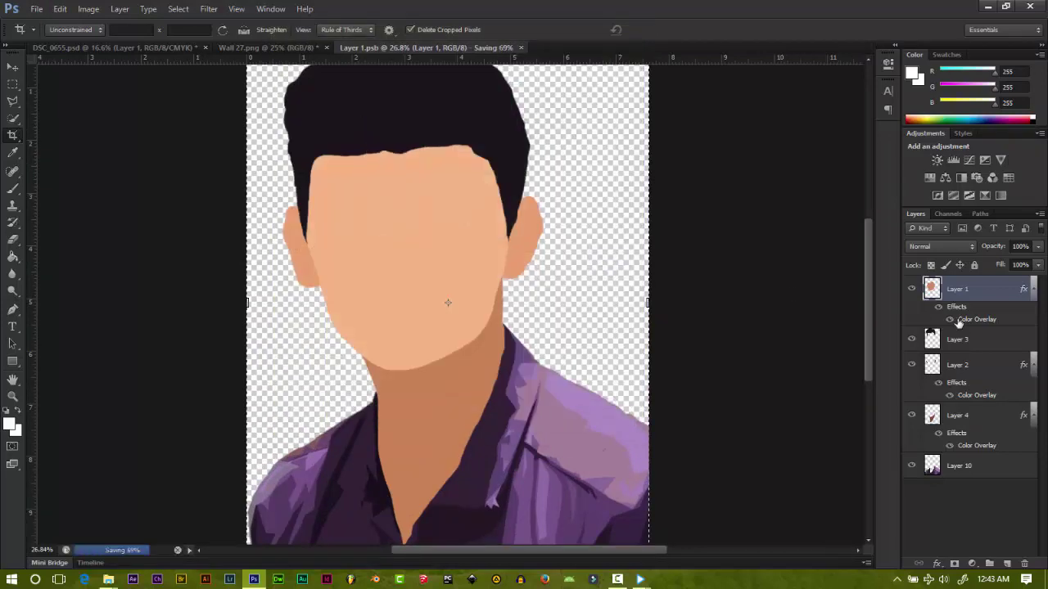
right_click(961, 291)
Step: Add a Drop Shadow at a 96° angle with spread 21 and zero size
left_click(824, 130)
left_click(670, 437)
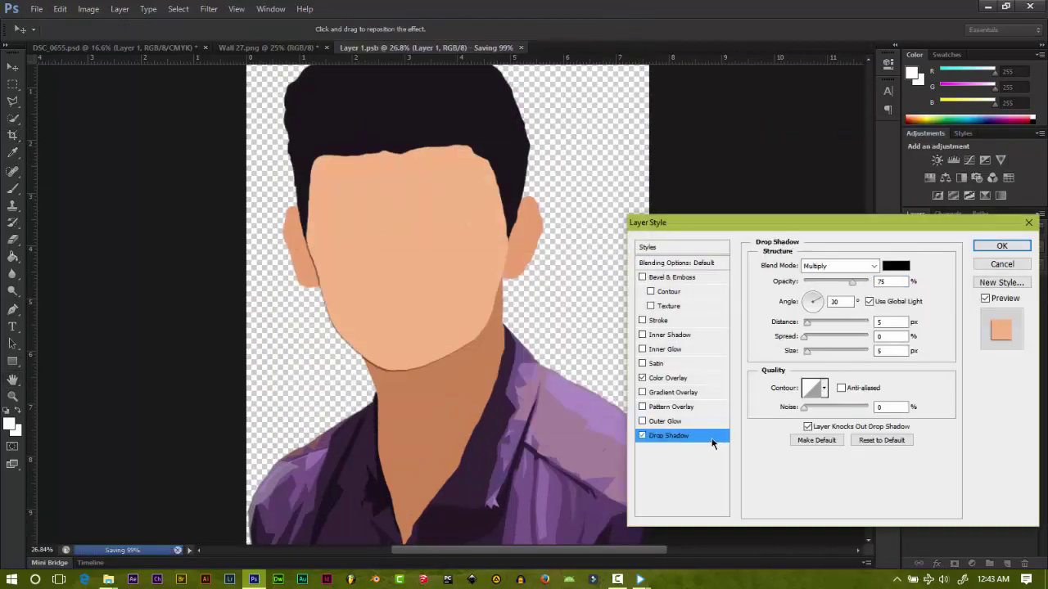
left_click(808, 302)
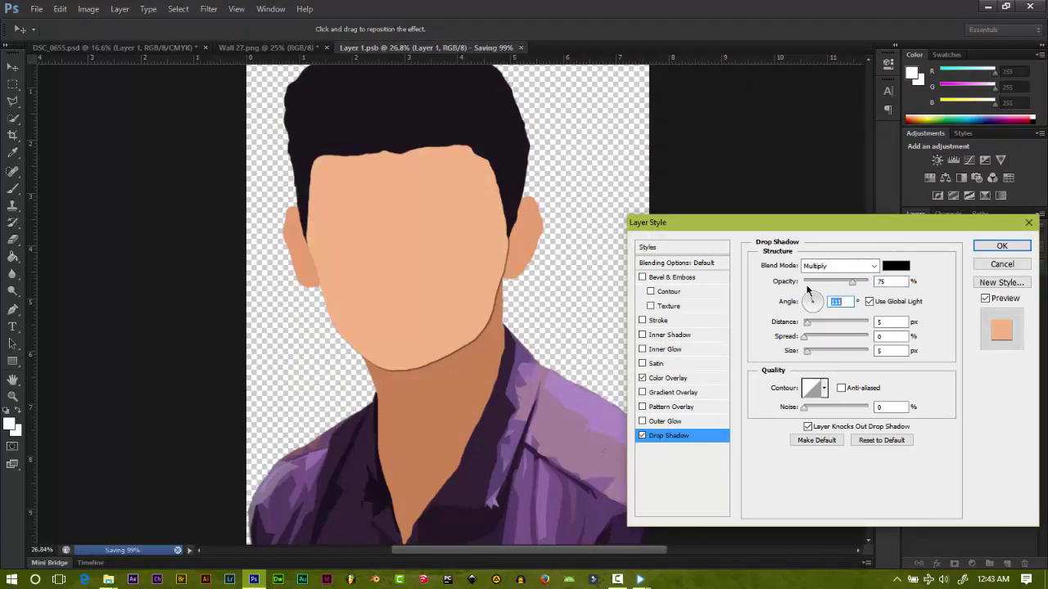
left_click_drag(814, 298, 810, 287)
left_click(891, 321)
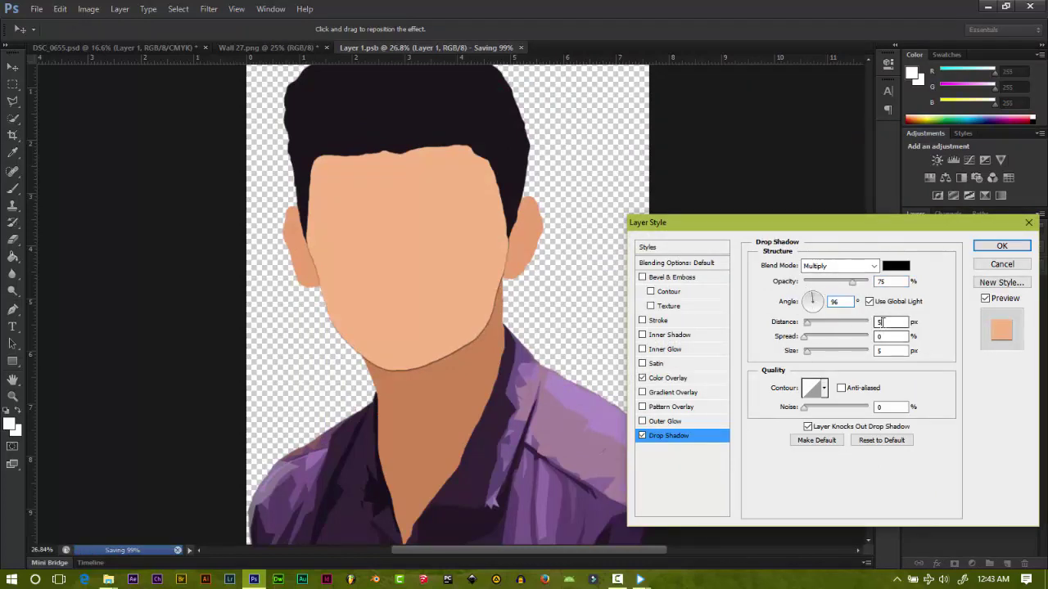
key("shift+Up")
key("Tab")
key("shift+Up")
key("shift+Up")
key("Up")
key("Tab")
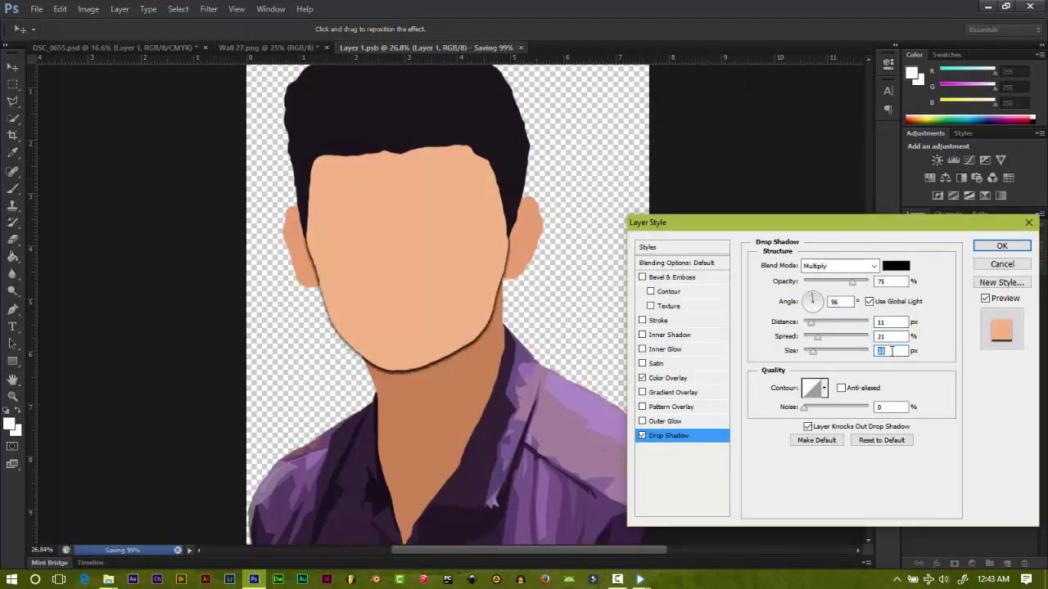
key("shift+Up")
left_click_drag(817, 351, 803, 353)
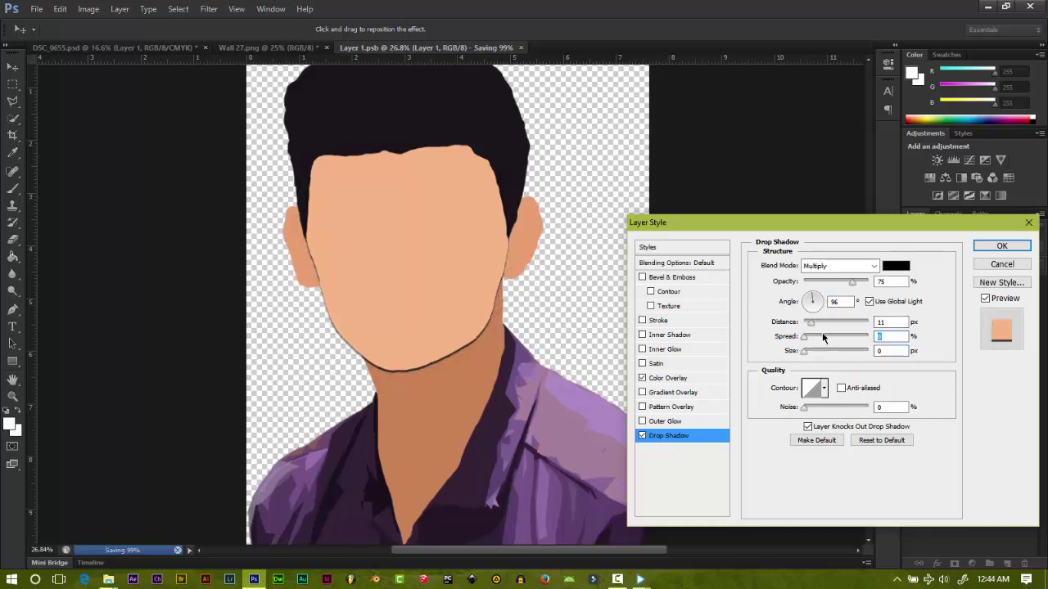
Step: Reduce the shadow distance to 2, tweak spread, size and opacity, then apply
key("shift+Tab")
key("Down")
key("Down")
key("Down")
key("Down")
key("Down")
key("Down")
key("Down")
key("Down")
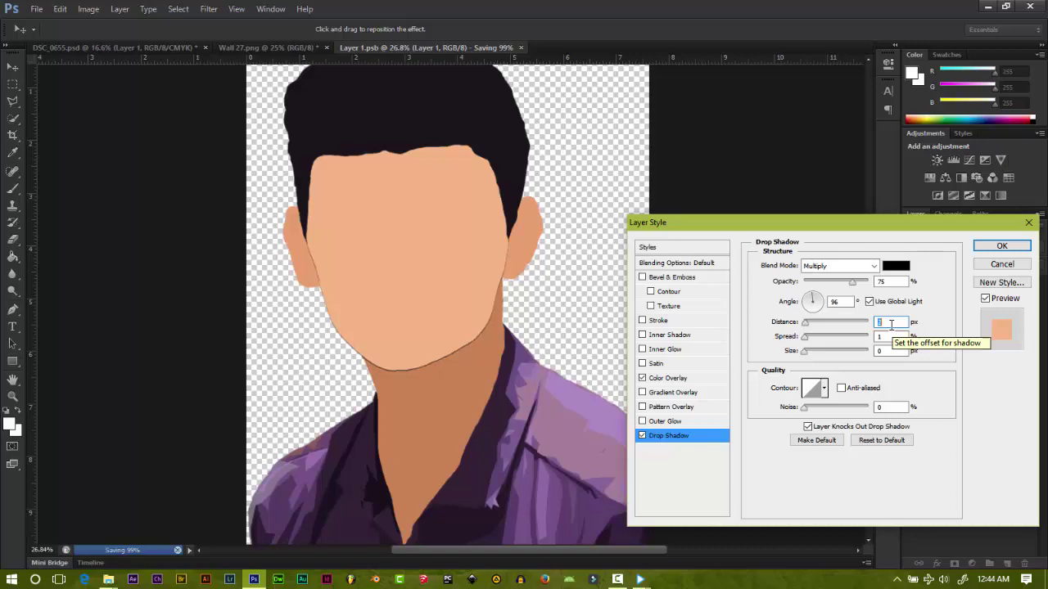
key("Down")
key("Down")
key("Down")
mouse_move(818, 336)
left_mouse_down()
mouse_move(840, 339)
mouse_move(801, 362)
left_mouse_up()
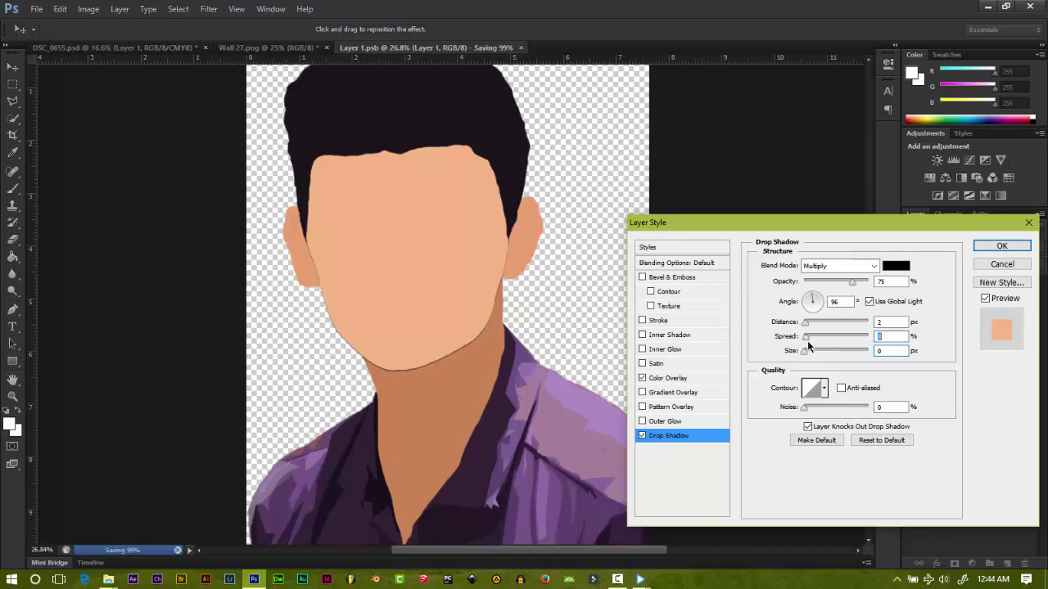
mouse_move(806, 353)
left_mouse_down()
mouse_move(854, 359)
mouse_move(808, 361)
left_mouse_up()
left_click_drag(849, 286, 820, 291)
left_click(1001, 246)
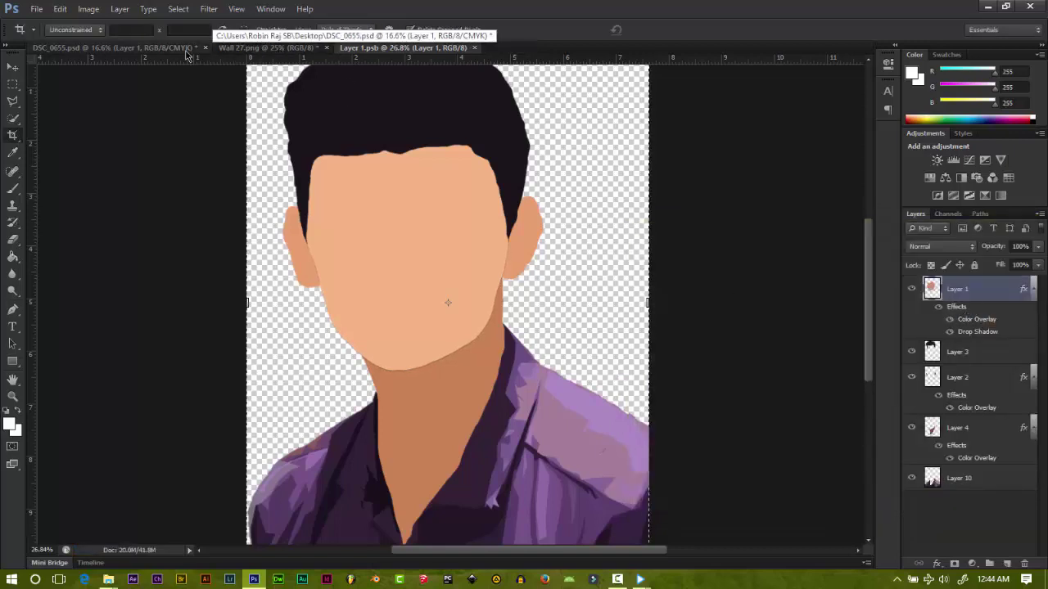
Step: Save the hatted portrait as a PNG in the D:\PSD folder
left_click(115, 48)
scroll(496, 374, "up", 5)
scroll(631, 411, "down", 2)
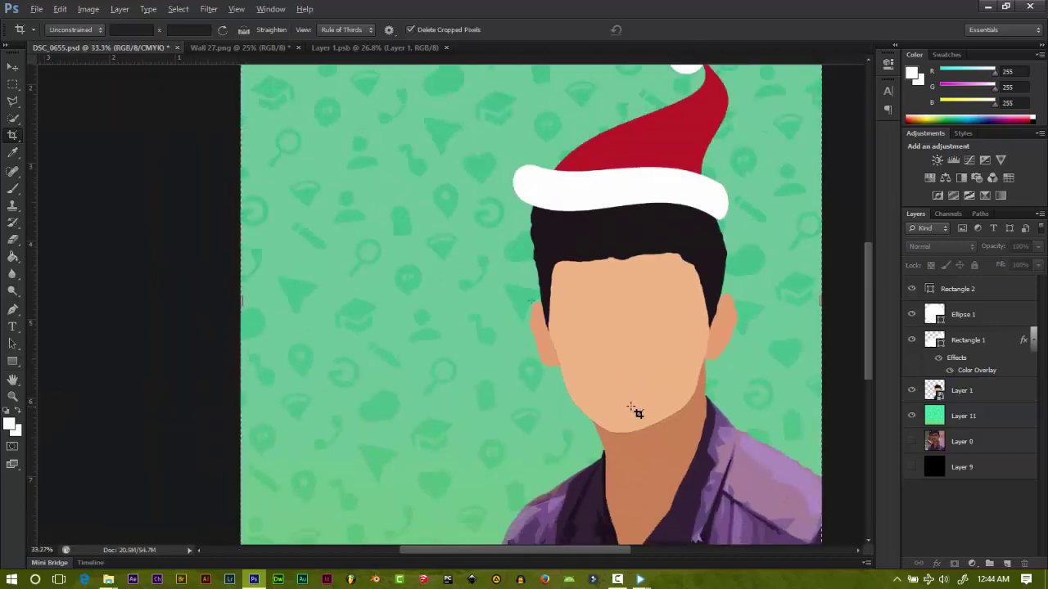
scroll(716, 438, "down", 2)
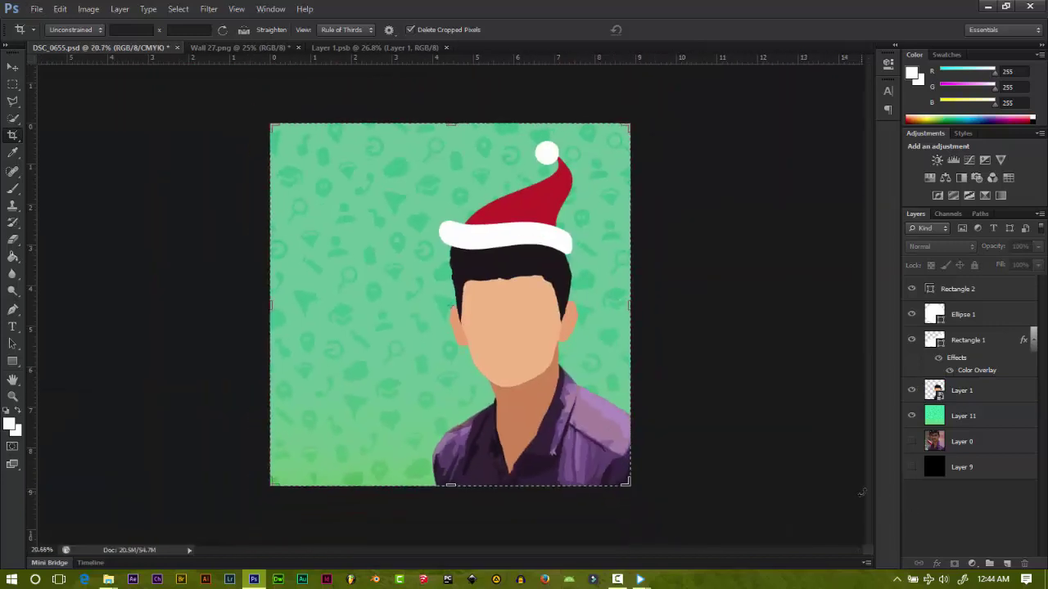
key("ctrl+shift+s")
left_click(479, 278)
left_click(459, 482)
left_click(299, 204)
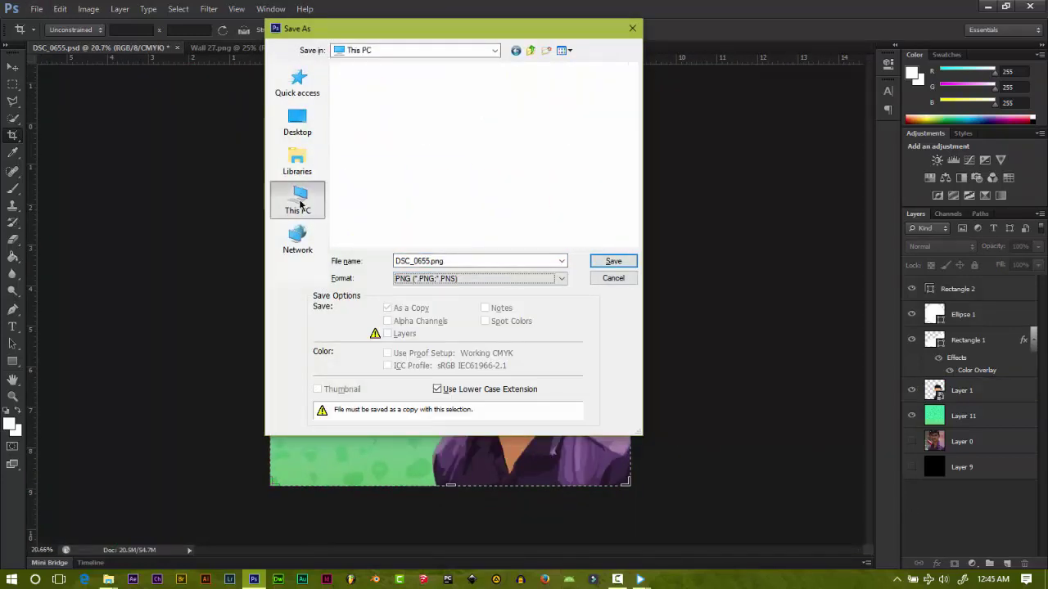
double_click(434, 221)
scroll(435, 226, "down", 1)
double_click(385, 169)
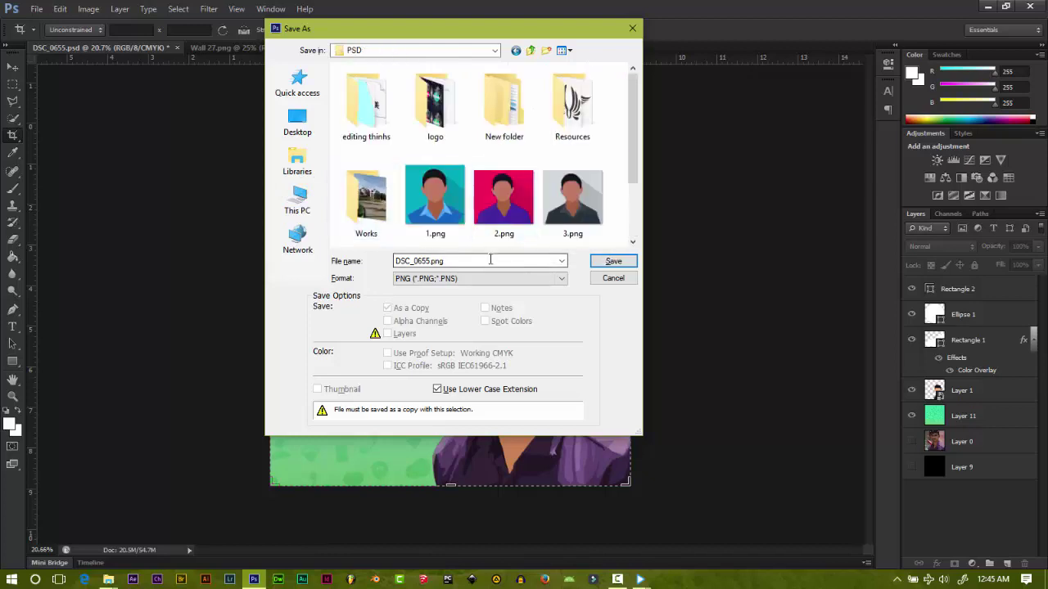
key("Return")
key("Return")
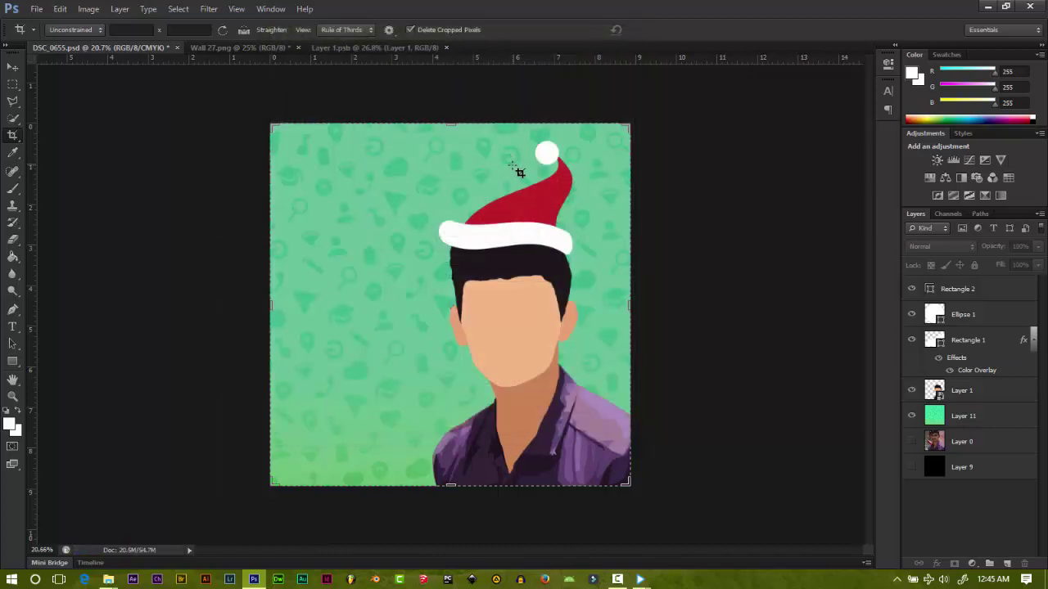
Step: Hide the Rectangle 2, Ellipse 1 and Rectangle 1 hat layers
left_click(911, 314)
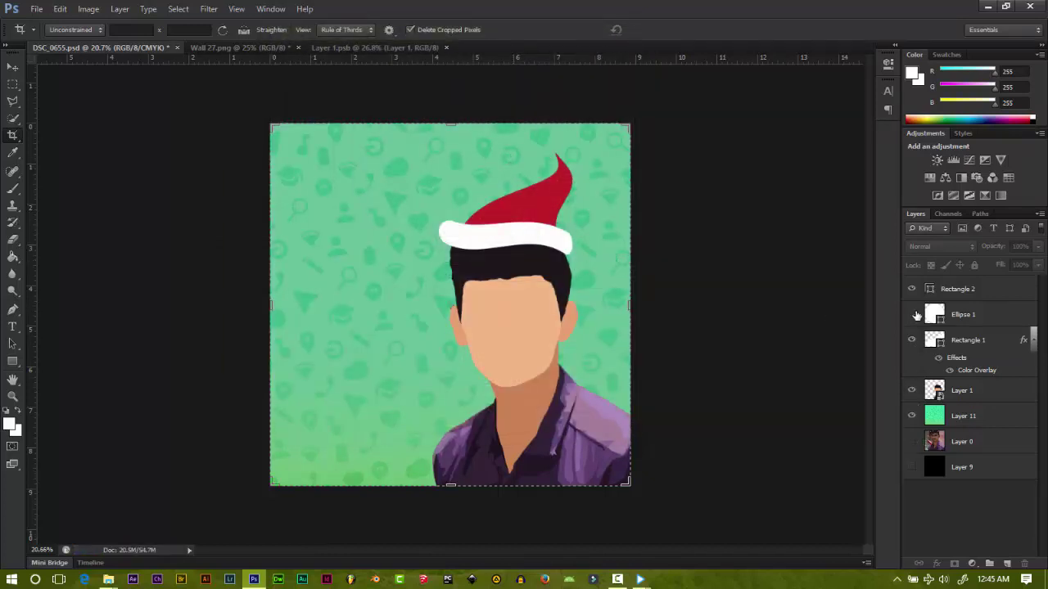
left_click(910, 340)
left_click(911, 289)
key("alt+s")
key("Escape")
key("s")
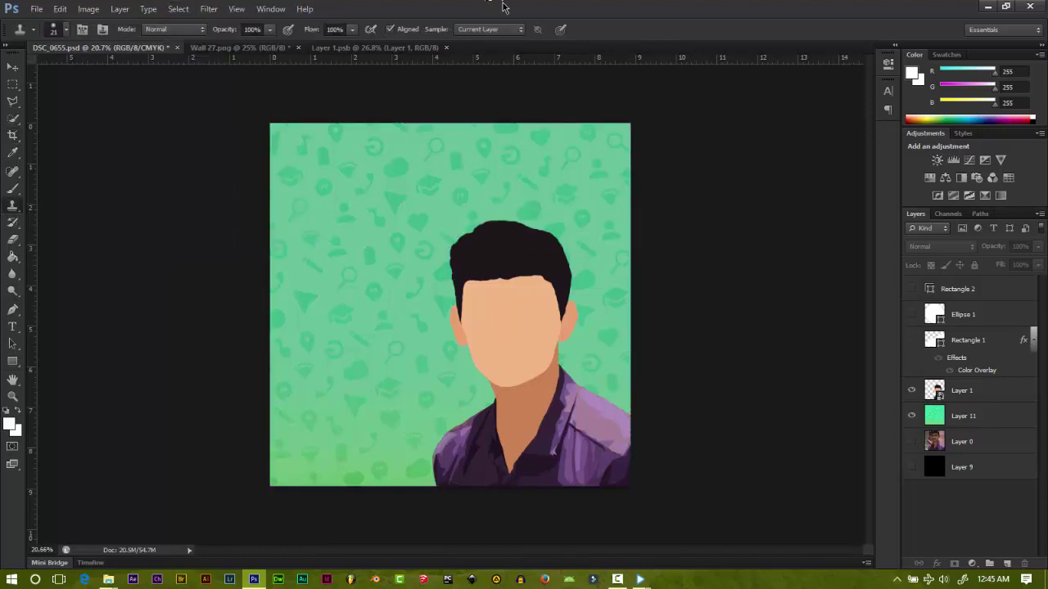
Step: Start a PNG Save As into the D:\PSD folder for the hatless version
key("ctrl+shift+s")
left_click(478, 278)
left_click(409, 442)
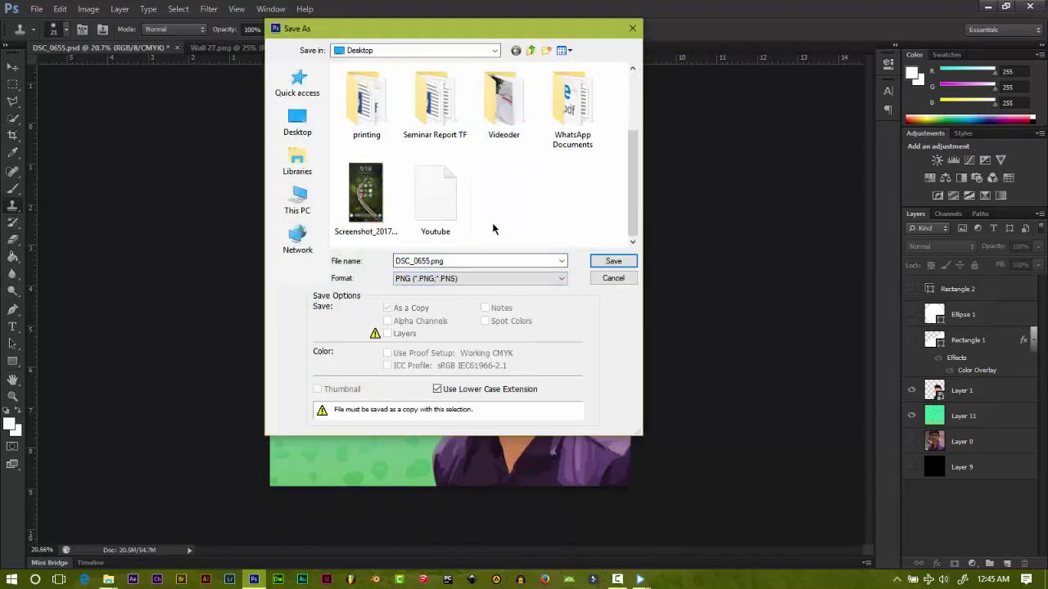
left_click(297, 200)
double_click(546, 206)
double_click(554, 196)
scroll(591, 222, "down", 2)
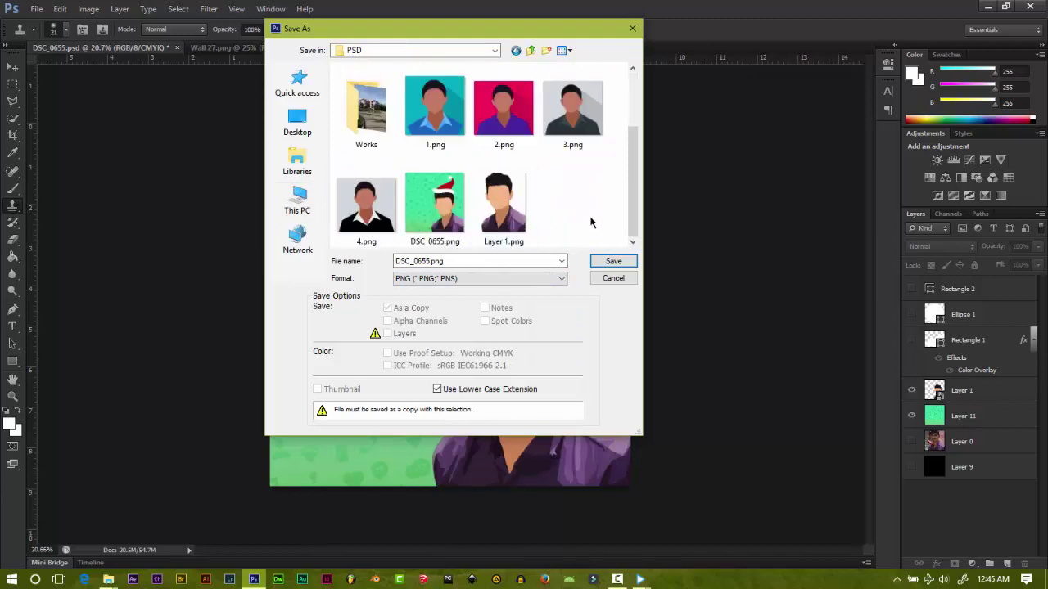
Step: Name and save the hatless PNG with default PNG options
left_click(632, 267)
left_click(614, 261)
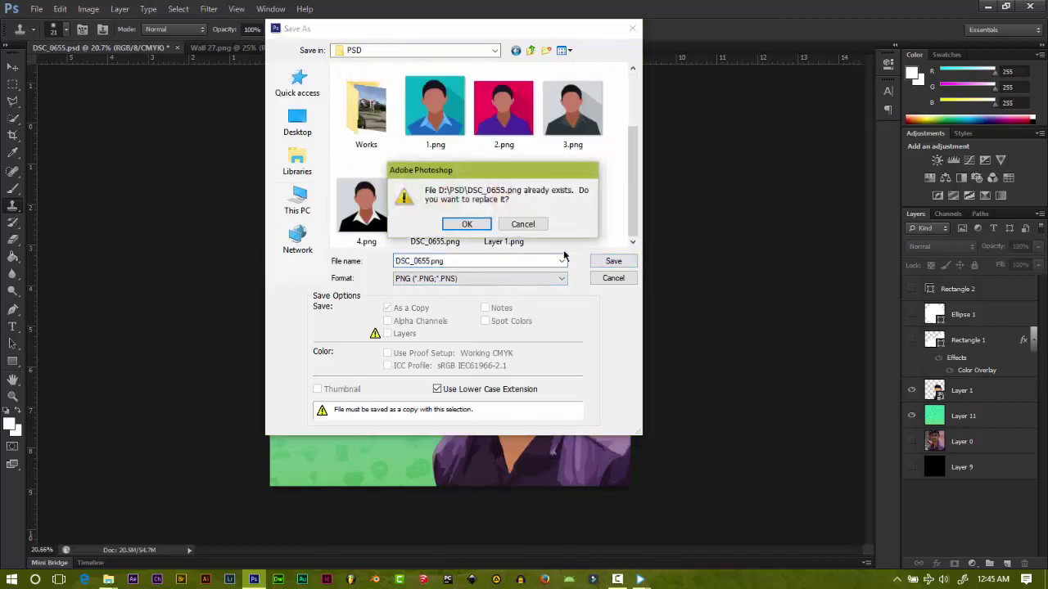
left_click(524, 224)
left_click(463, 278)
left_click(459, 261)
type("scs")
key("Return")
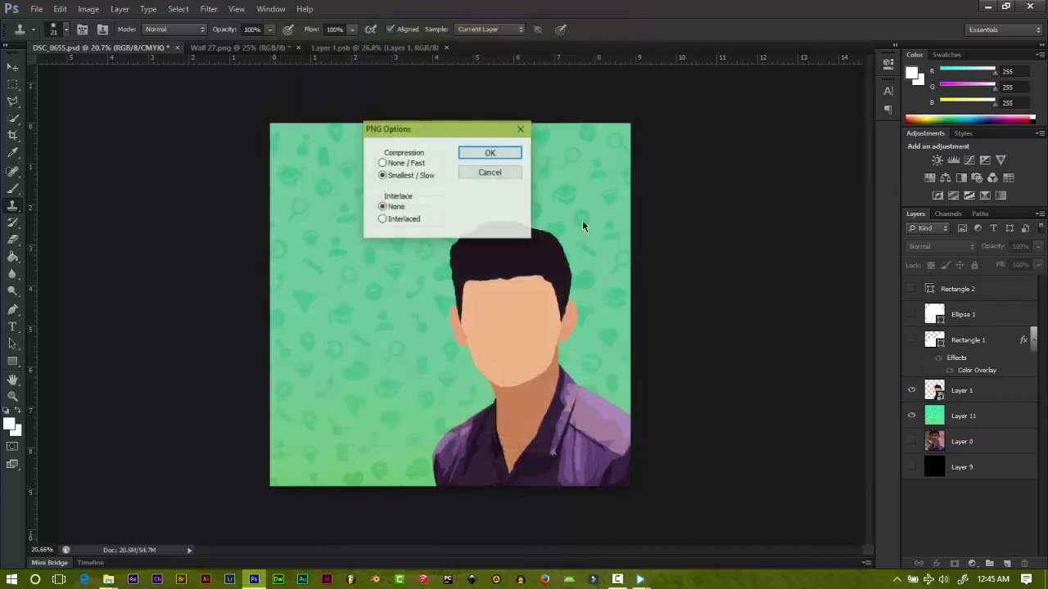
key("Return")
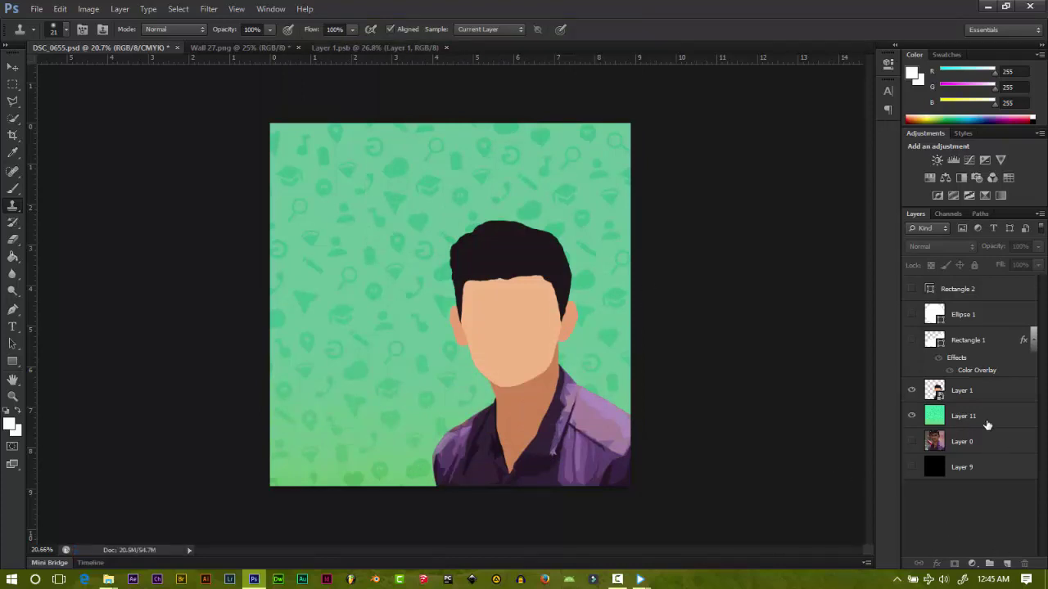
left_click(986, 418)
left_click(974, 395)
Step: Shift the portrait left to centre it and draw a circular marquee around the head
left_click(13, 69)
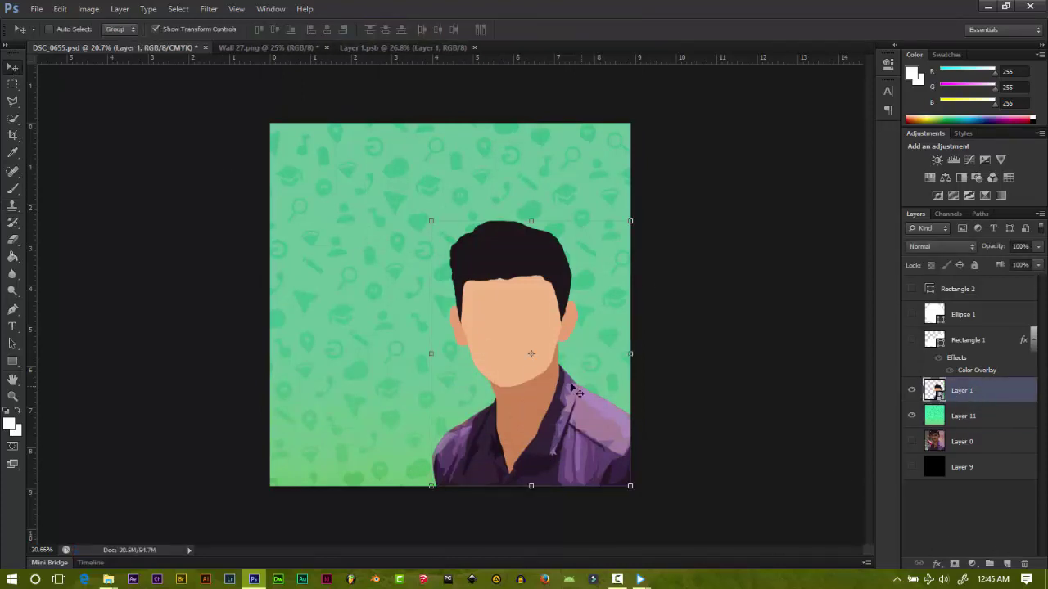
left_click_drag(592, 391, 521, 392)
left_click(13, 85)
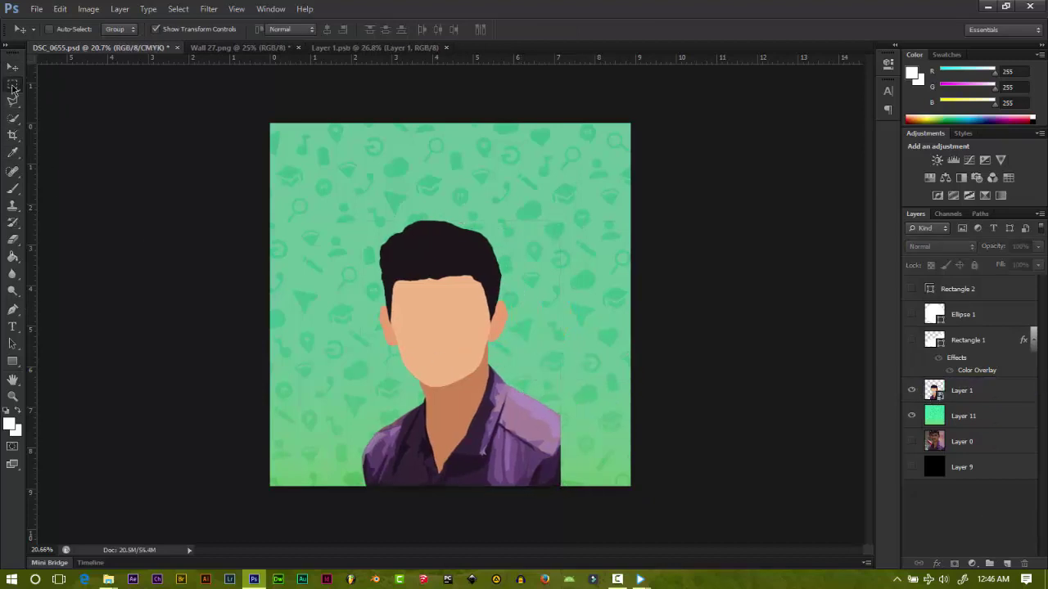
left_click_drag(449, 335, 635, 480)
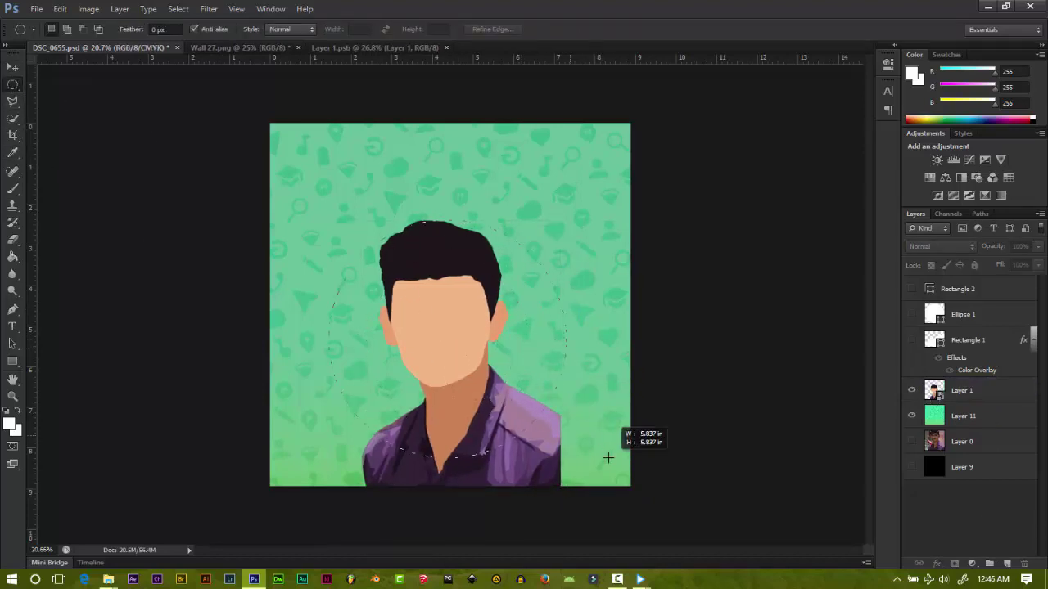
left_click_drag(635, 480, 659, 488)
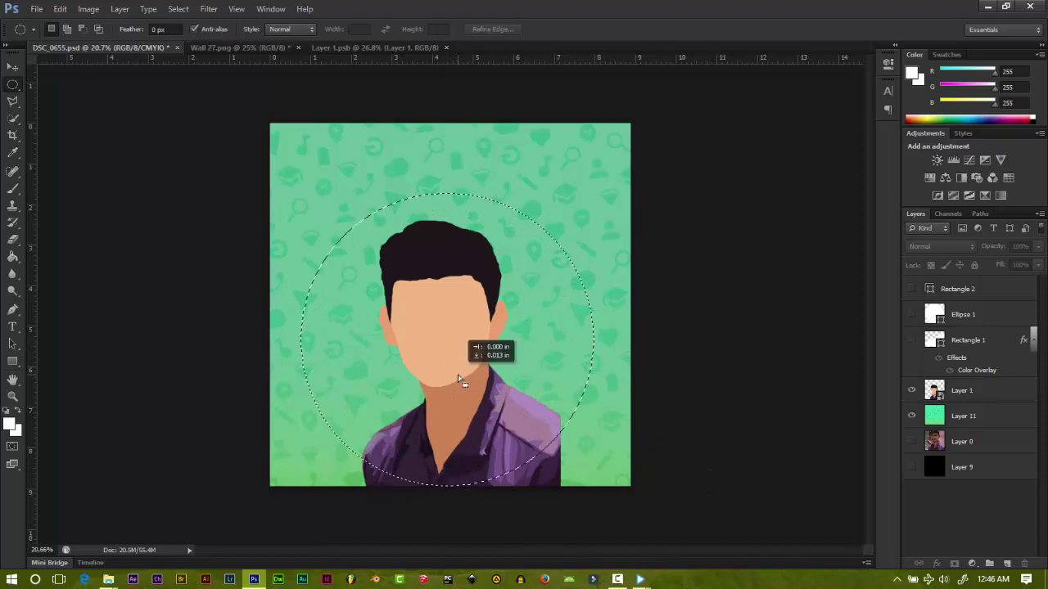
left_click_drag(455, 361, 457, 370)
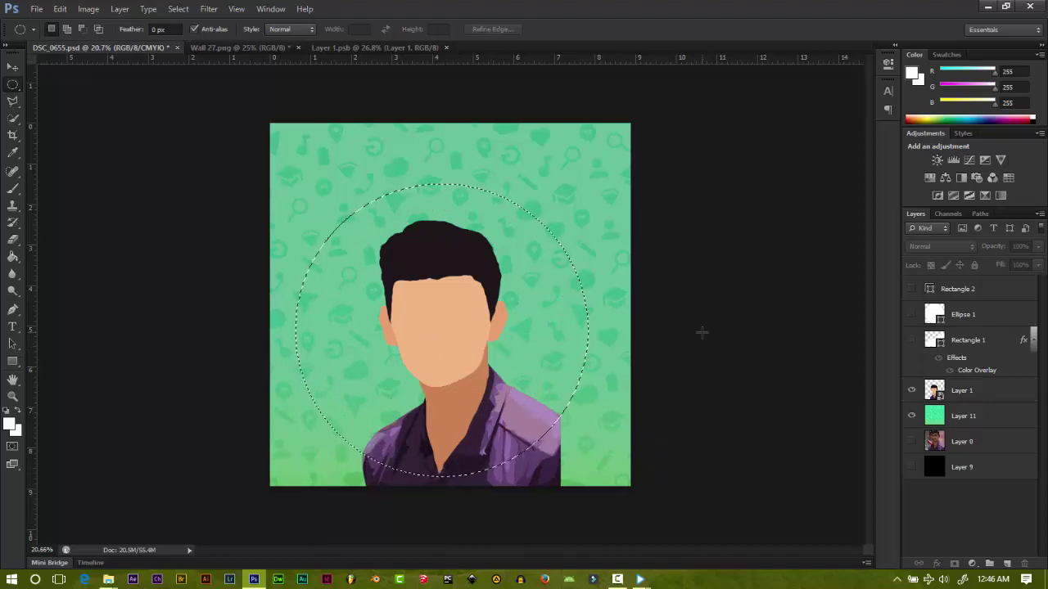
Step: Invert the selection and delete the green pattern outside the circle on Layer 11
right_click(492, 287)
left_click(513, 295)
right_click(478, 291)
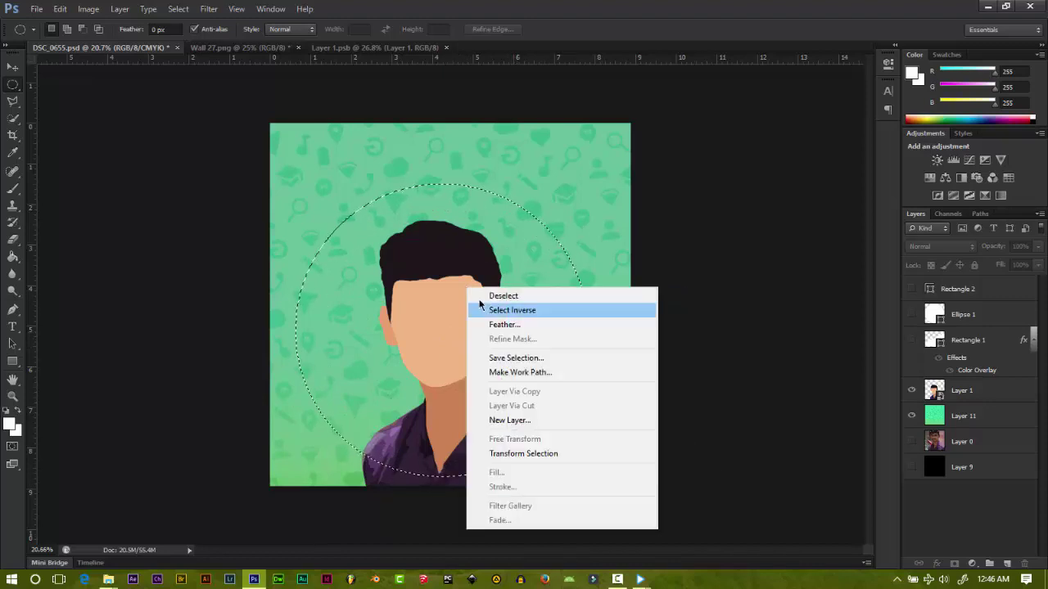
left_click(508, 306)
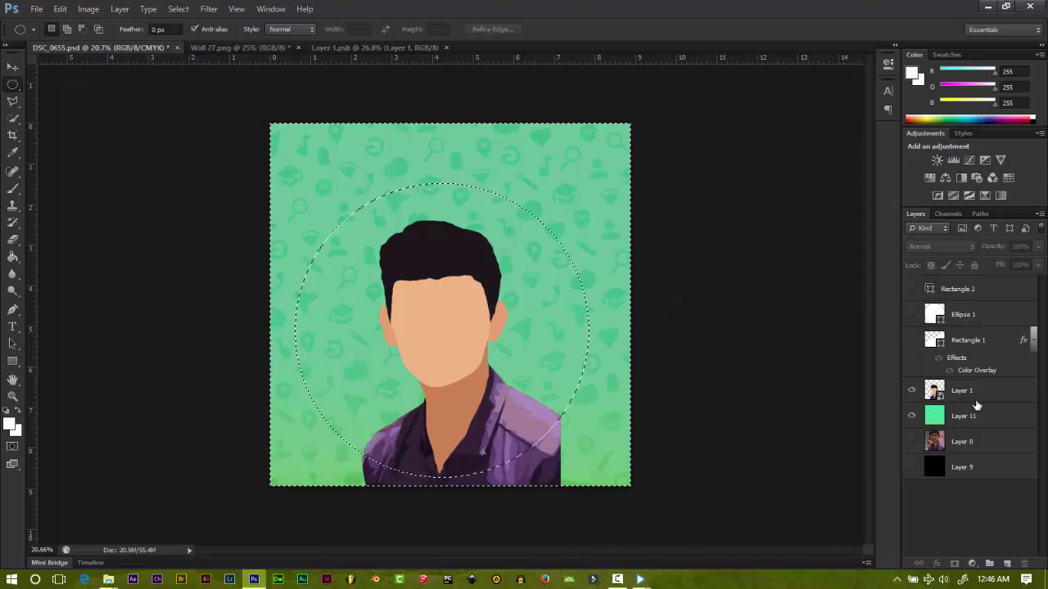
left_click(974, 417)
key("Delete")
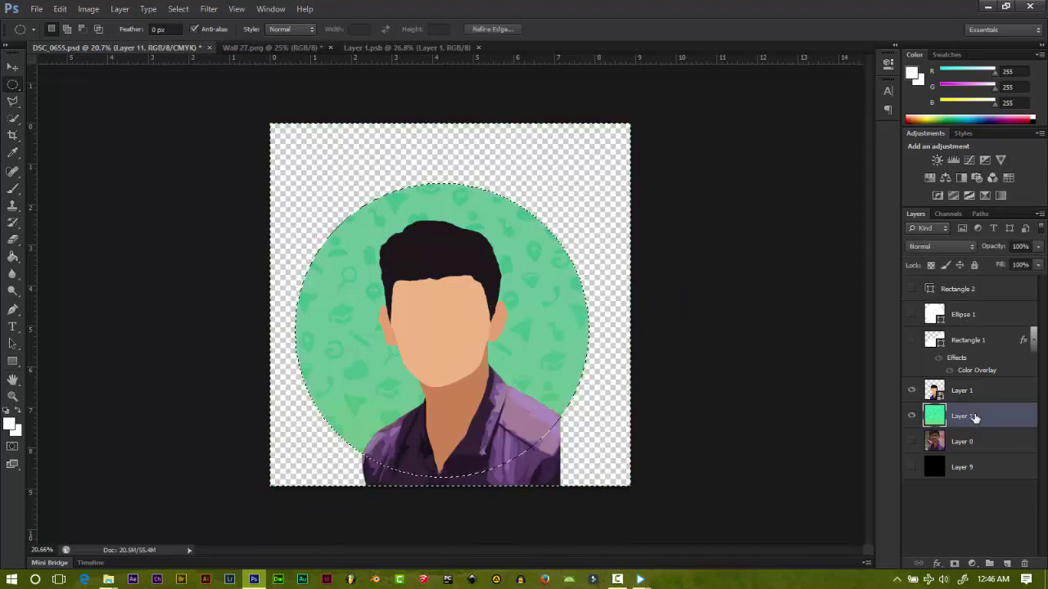
Step: Rasterize the portrait Layer 1 and delete everything outside the circle
left_click(974, 392)
key("Delete")
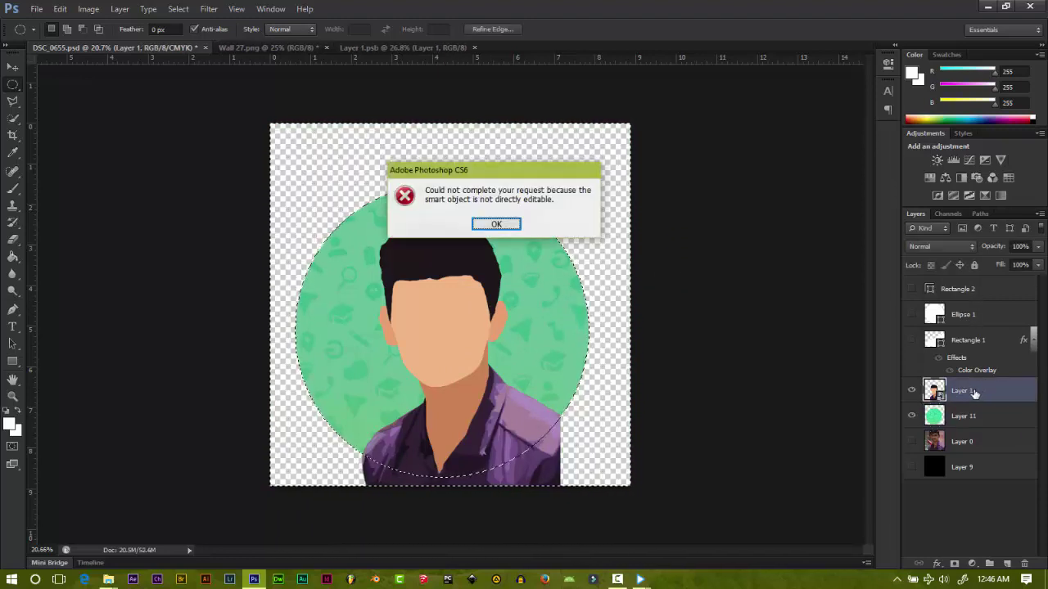
left_click(496, 224)
right_click(954, 390)
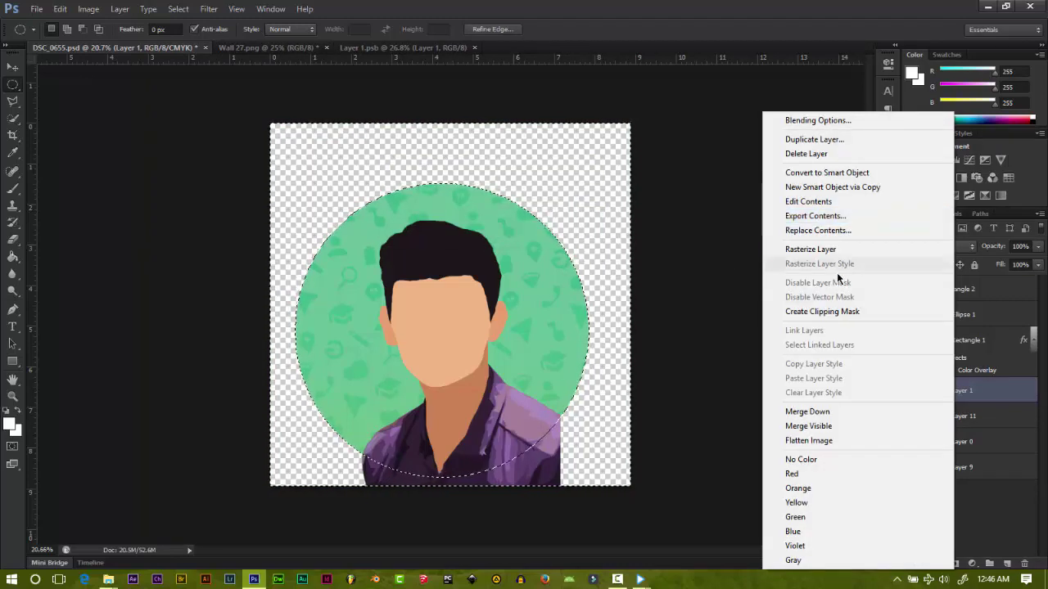
left_click(839, 249)
key("Delete")
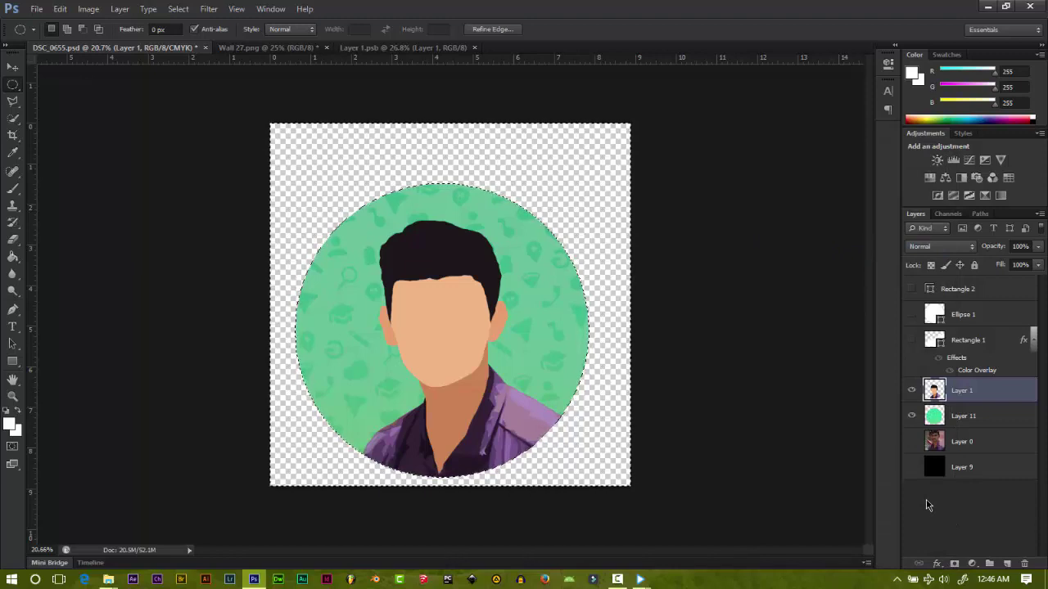
key("ctrl+shift+s")
Step: Save the circular badge as dedde.png in D:\PSD with default PNG options
type("dedde")
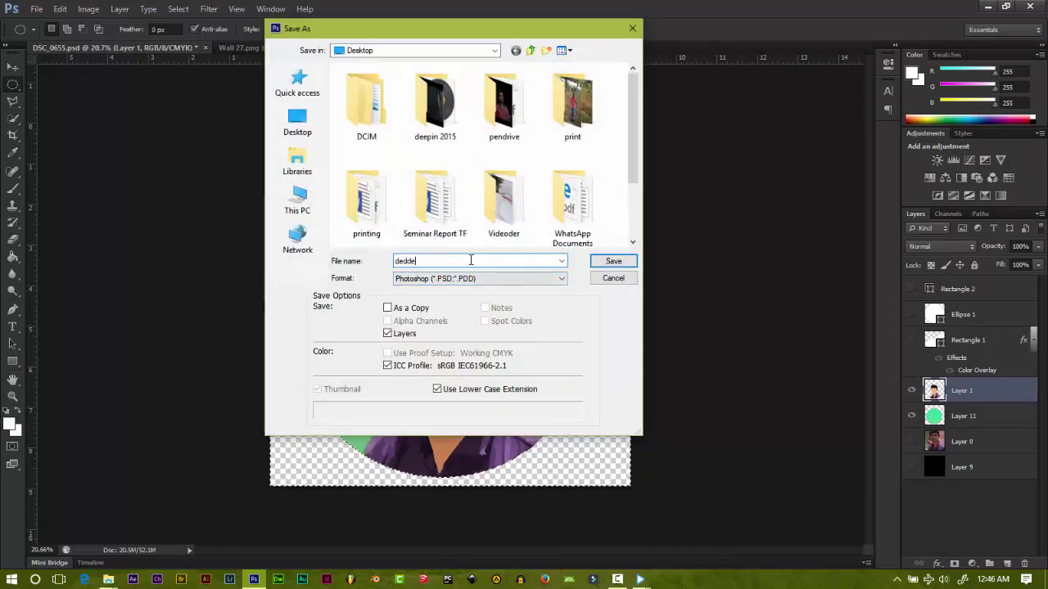
left_click(297, 198)
double_click(532, 205)
double_click(410, 192)
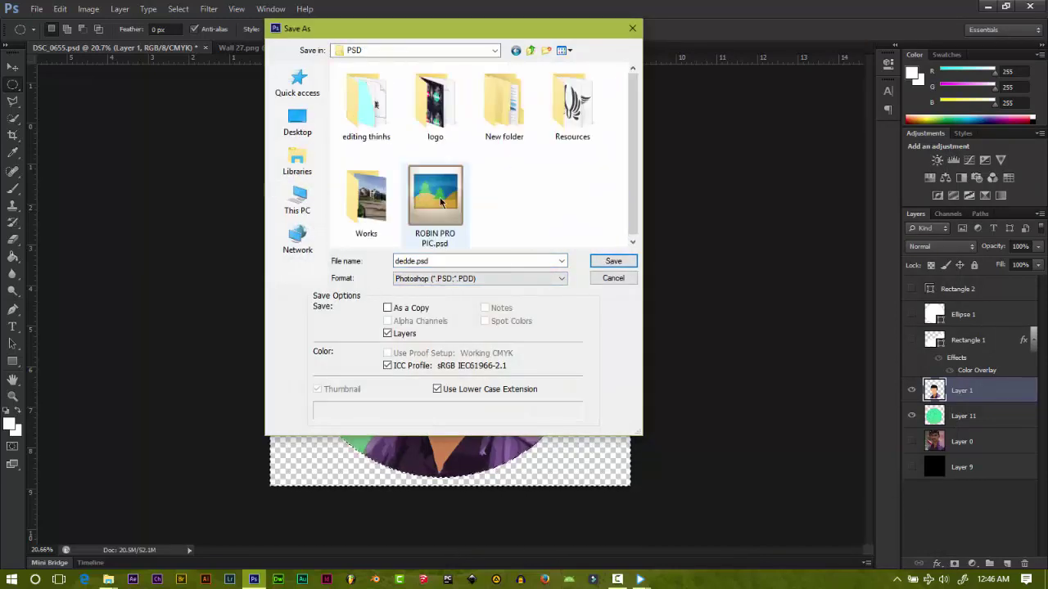
left_click(531, 50)
double_click(368, 185)
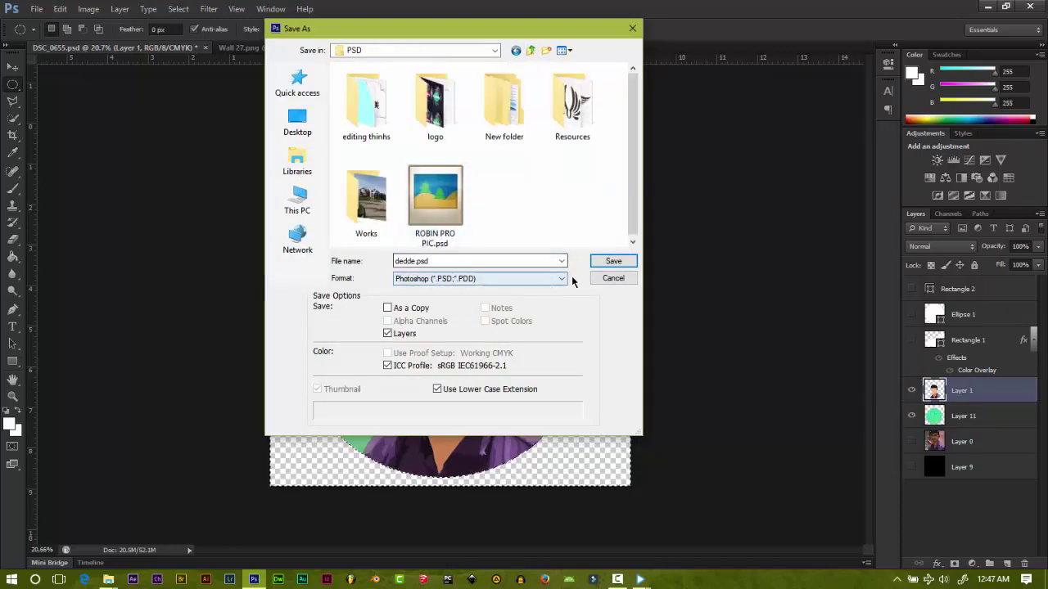
left_click(561, 278)
left_click(434, 431)
left_click(613, 261)
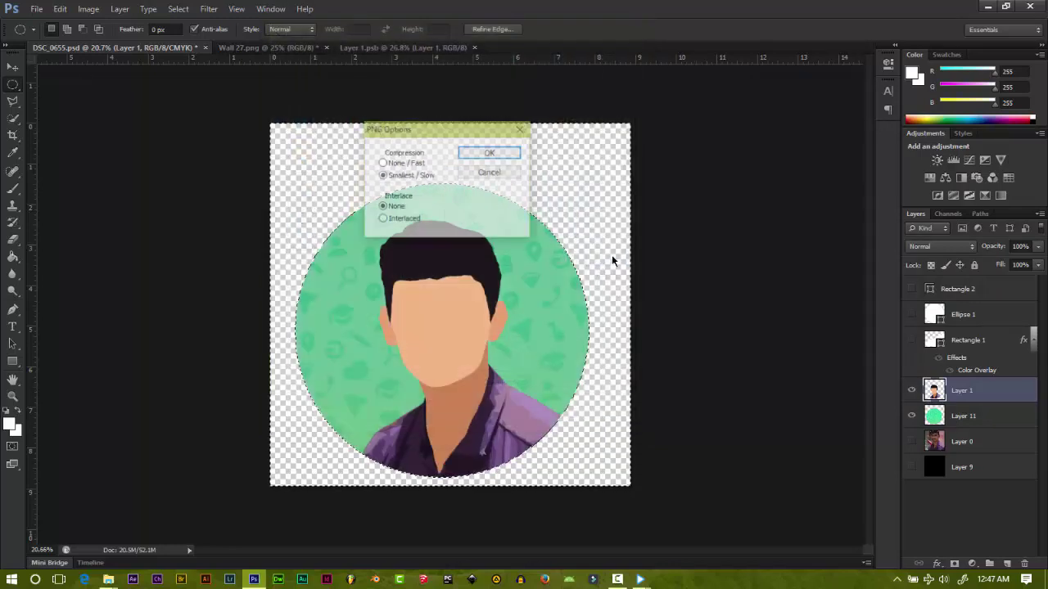
left_click(496, 153)
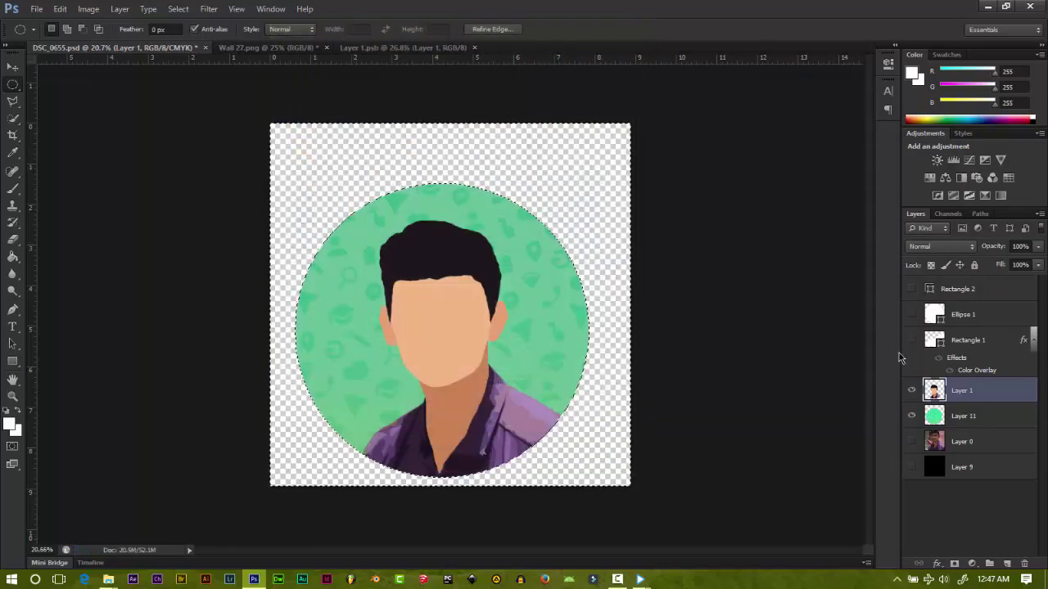
Step: Undo both circular deletions, then redo them
key("ctrl+alt+z")
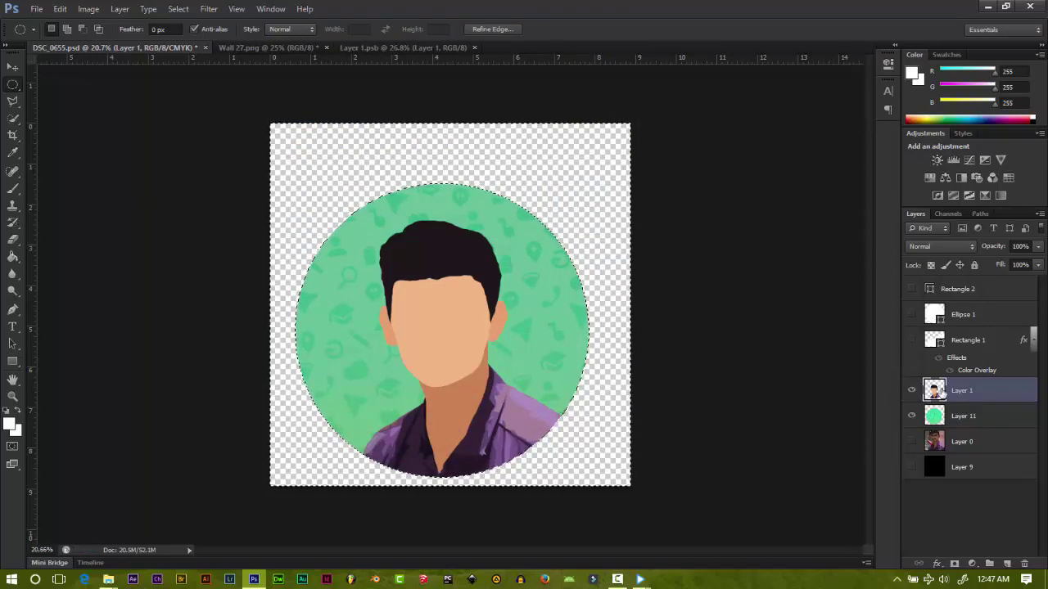
key("ctrl+alt+z")
key("ctrl+alt+z")
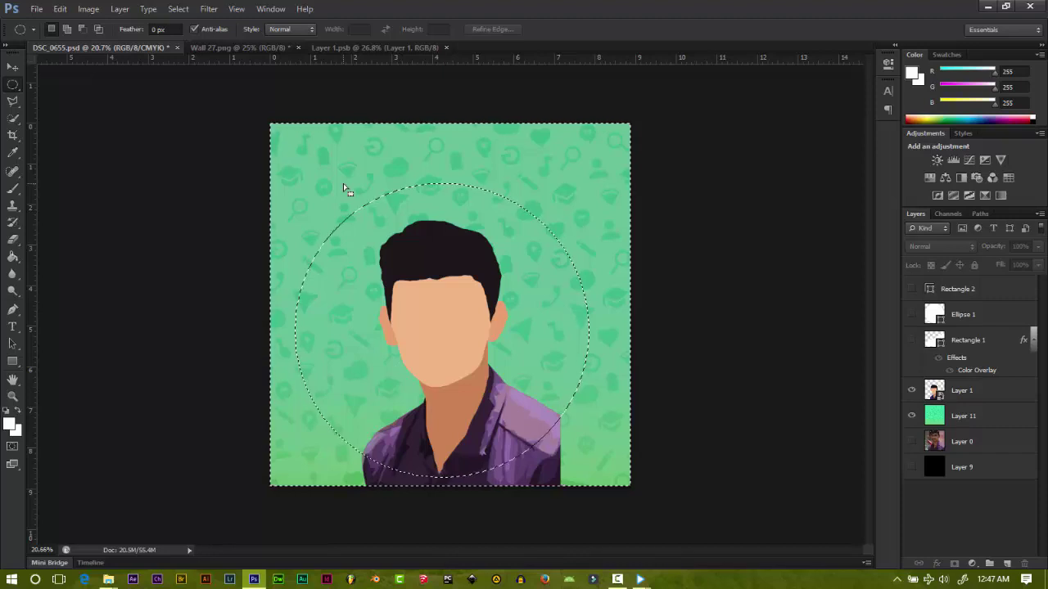
key("ctrl+shift+z")
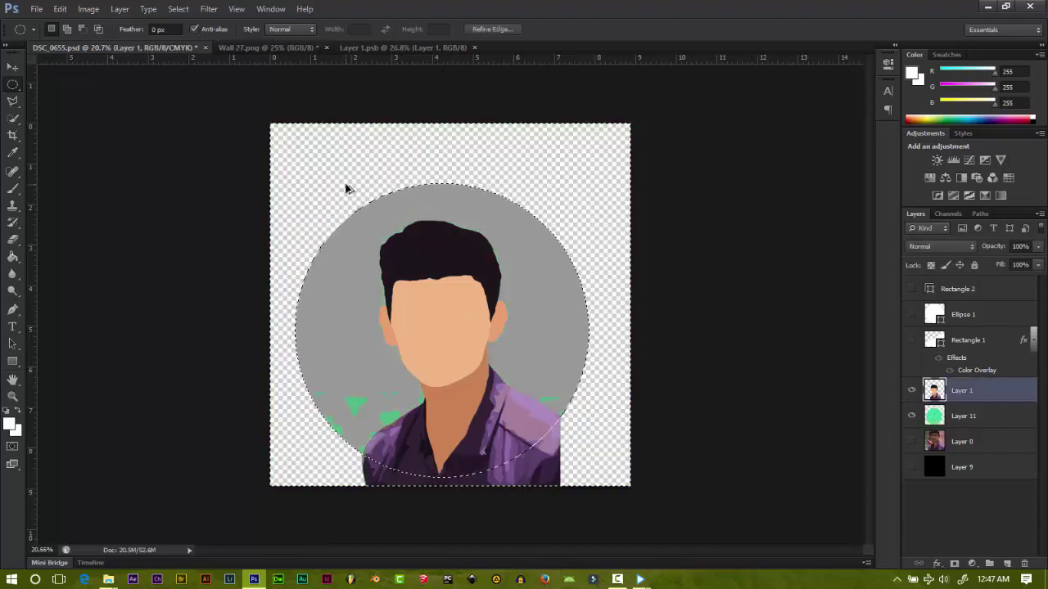
key("ctrl+shift+z")
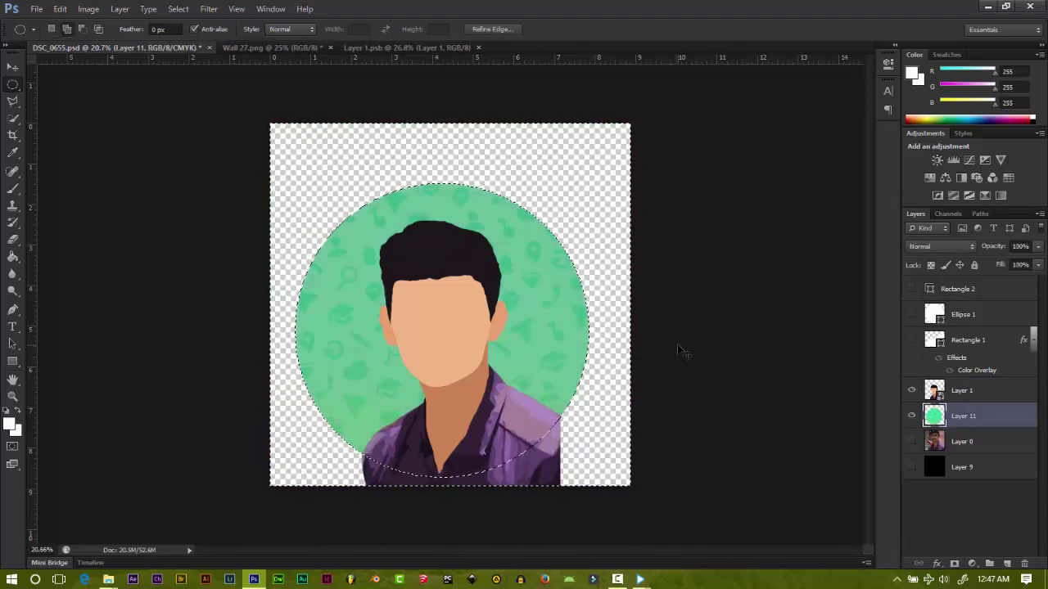
Step: Attempt to invert the circle selection on the portrait layer, then cancel and clear the selection
left_click(988, 510)
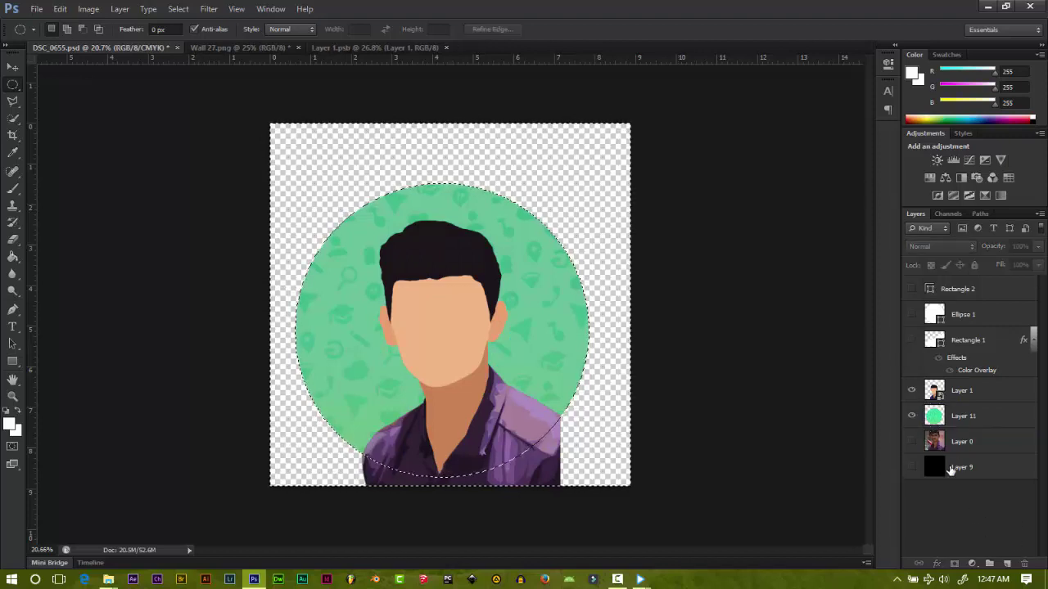
right_click(584, 427)
left_click(982, 391)
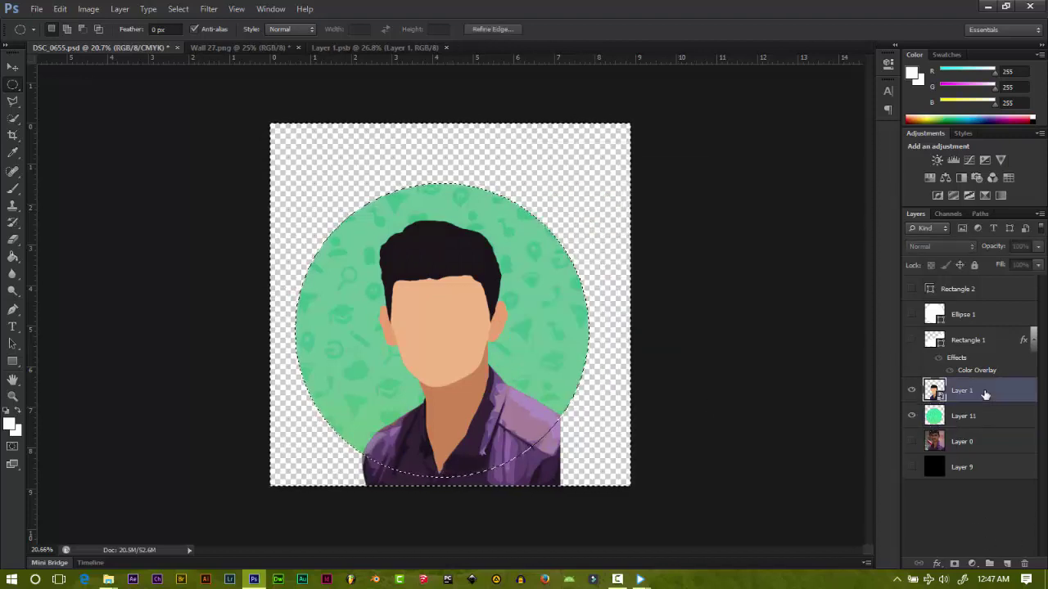
right_click(984, 393)
key("Escape")
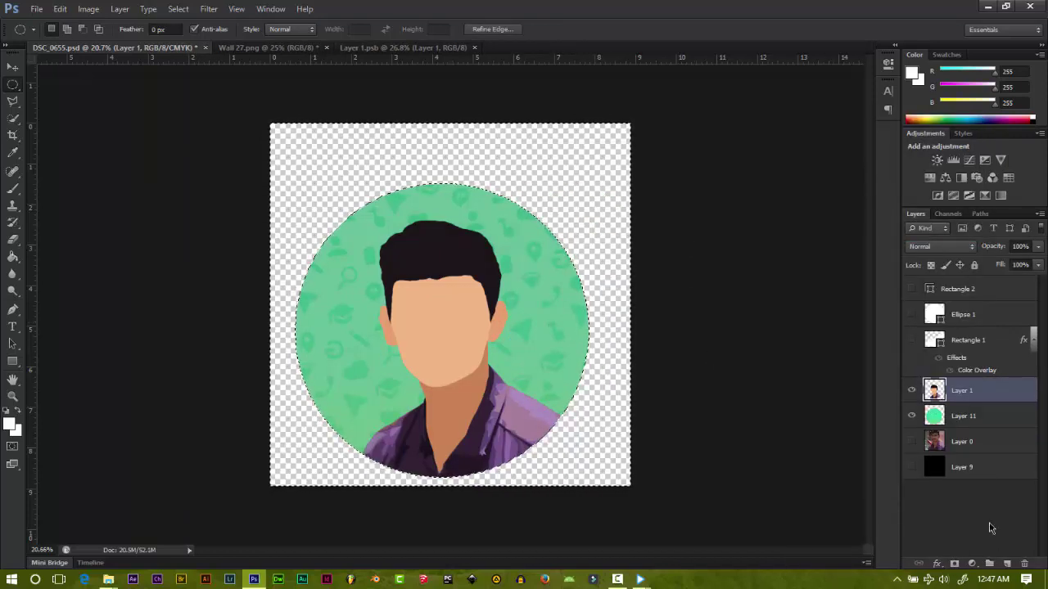
right_click(987, 422)
left_click(1010, 491)
Step: Add a Hue/Saturation adjustment above the green circle layer and shift its hue
left_click(982, 416)
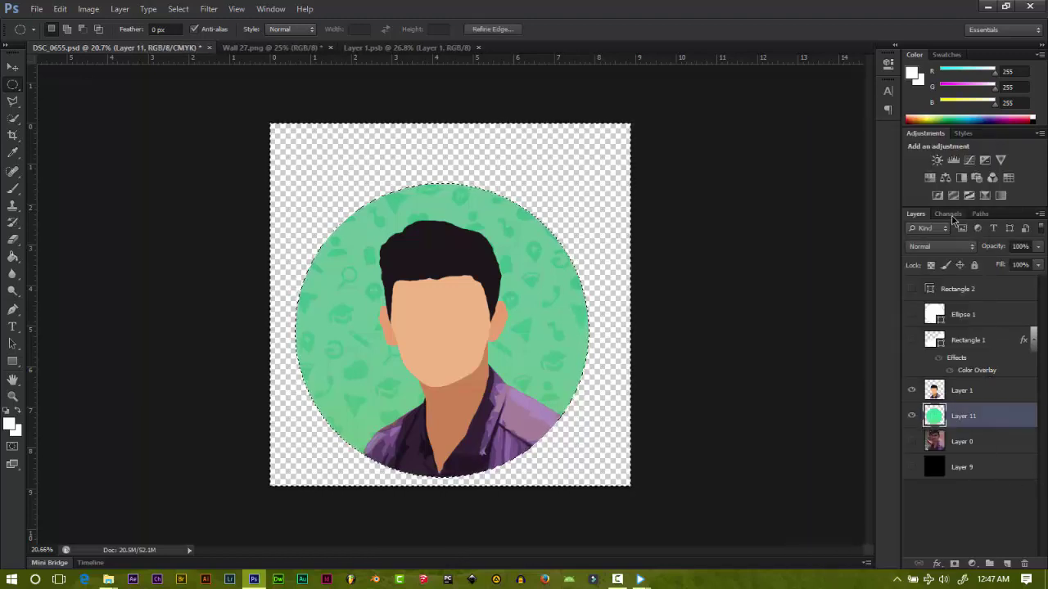
left_click(948, 213)
left_click(915, 214)
left_click(929, 177)
mouse_move(776, 144)
left_mouse_down()
mouse_move(736, 145)
mouse_move(807, 146)
left_mouse_up()
left_click(987, 442)
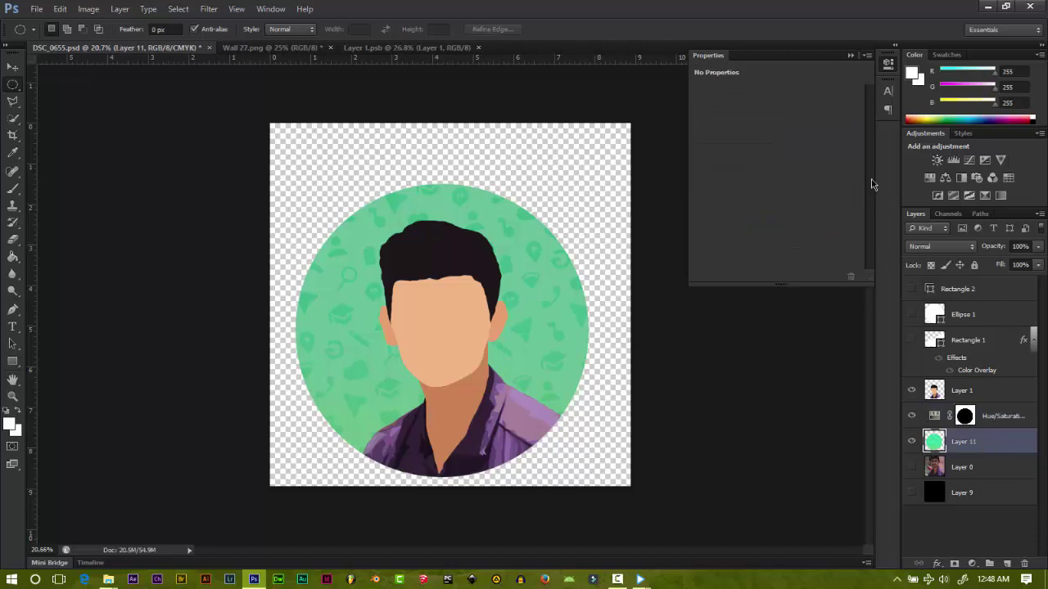
Step: Toggle visibility of the circle, black background and original photo layers to compare
left_click(851, 55)
left_click(911, 442)
left_click(911, 441)
left_click(911, 442)
left_click(911, 442)
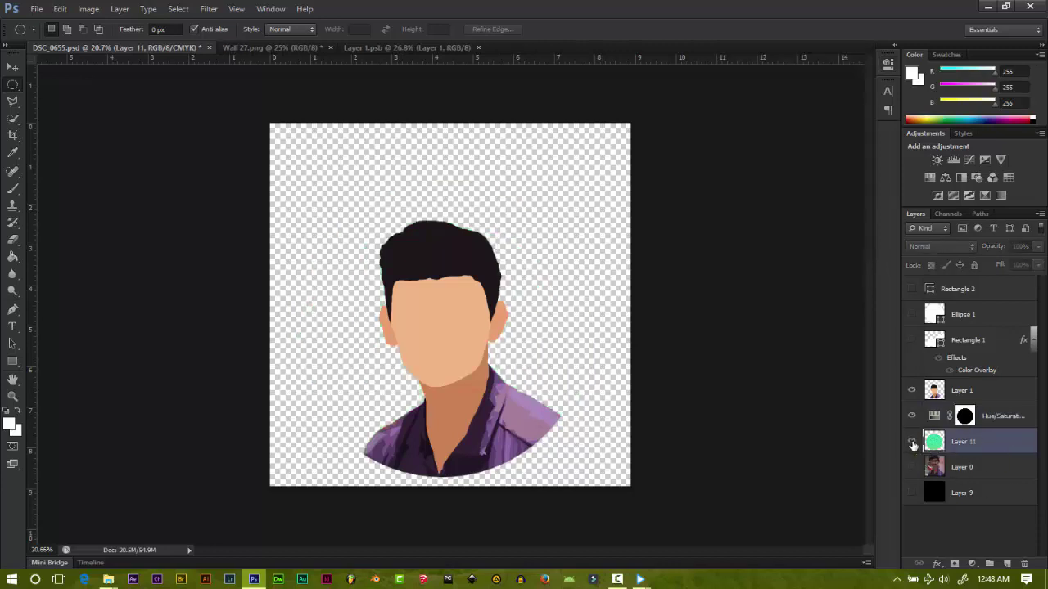
left_click(966, 417)
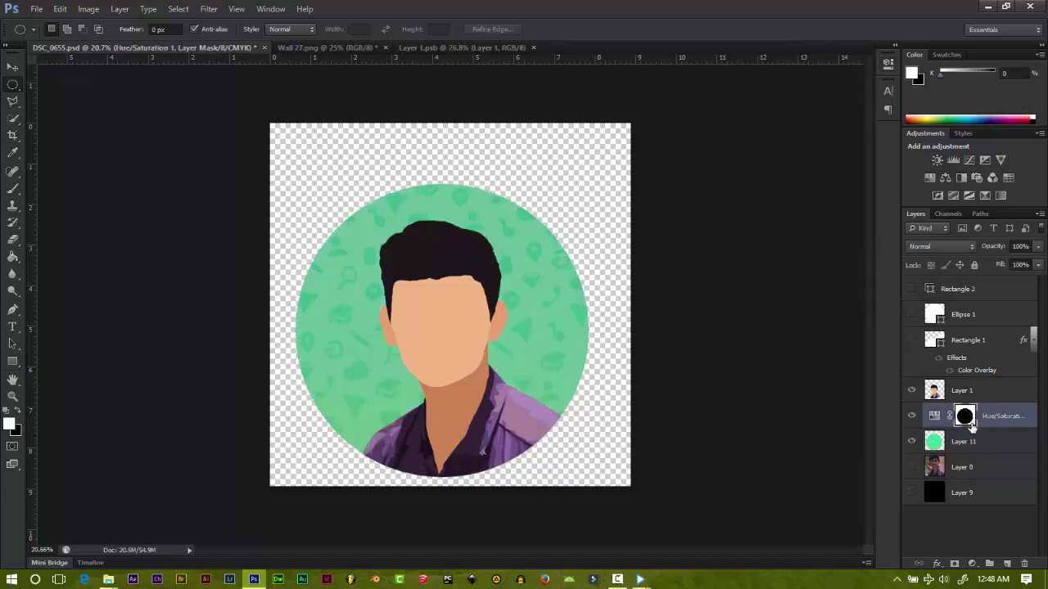
left_click(988, 442)
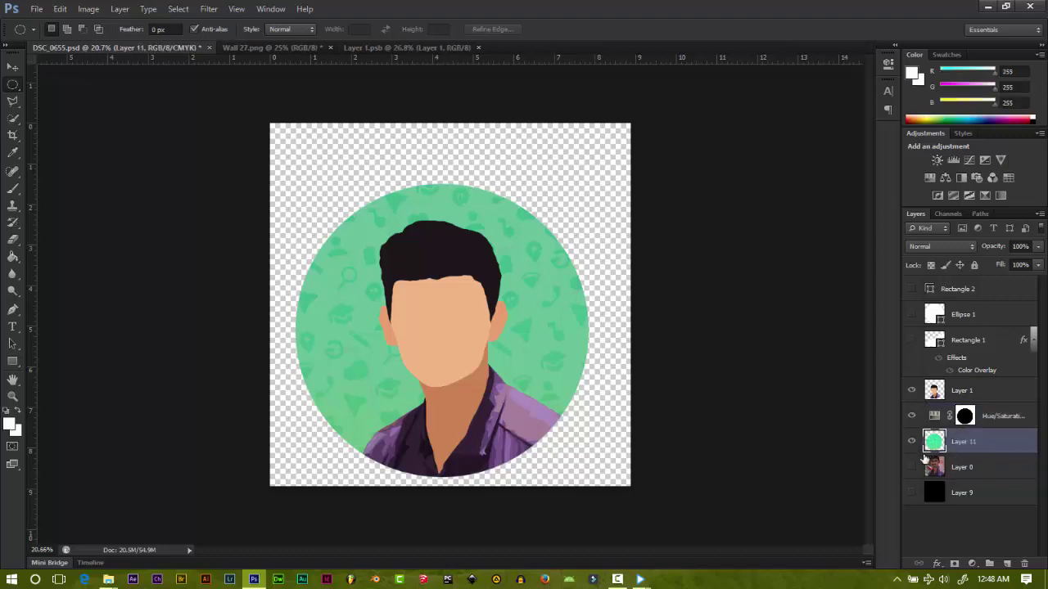
left_click(912, 492)
left_click(912, 491)
left_click(911, 466)
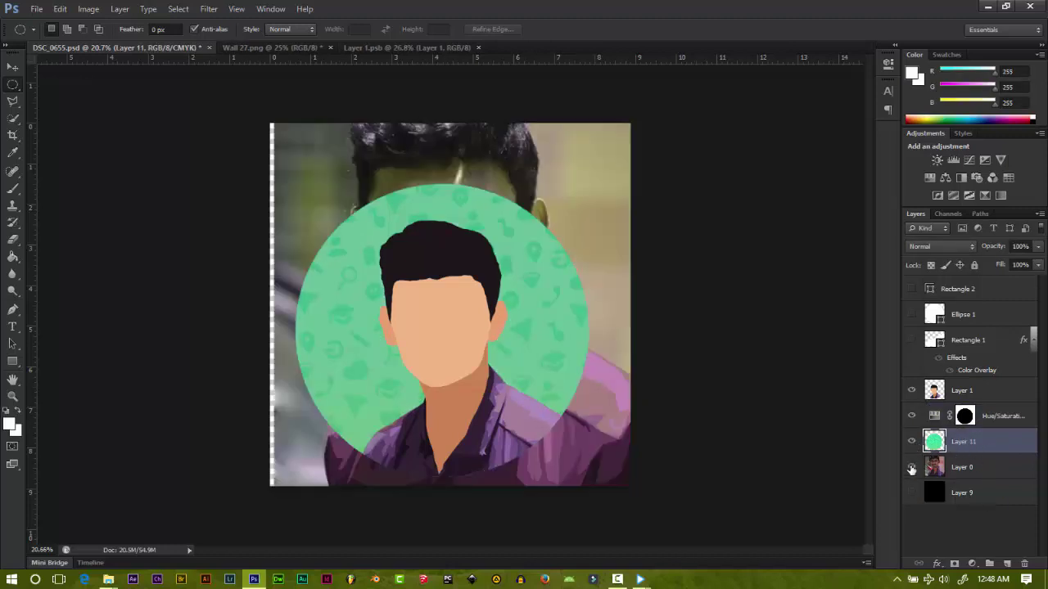
left_click(911, 467)
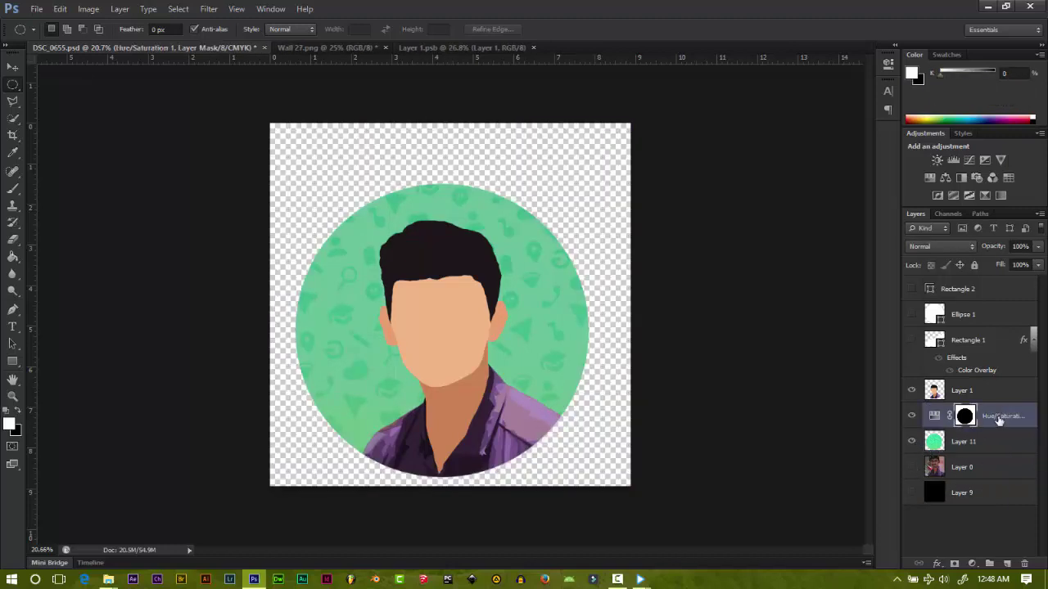
Step: Delete the Hue/Saturation adjustment and try a blending mode on the circle layer
left_click(1004, 415)
key("Delete")
left_click(961, 247)
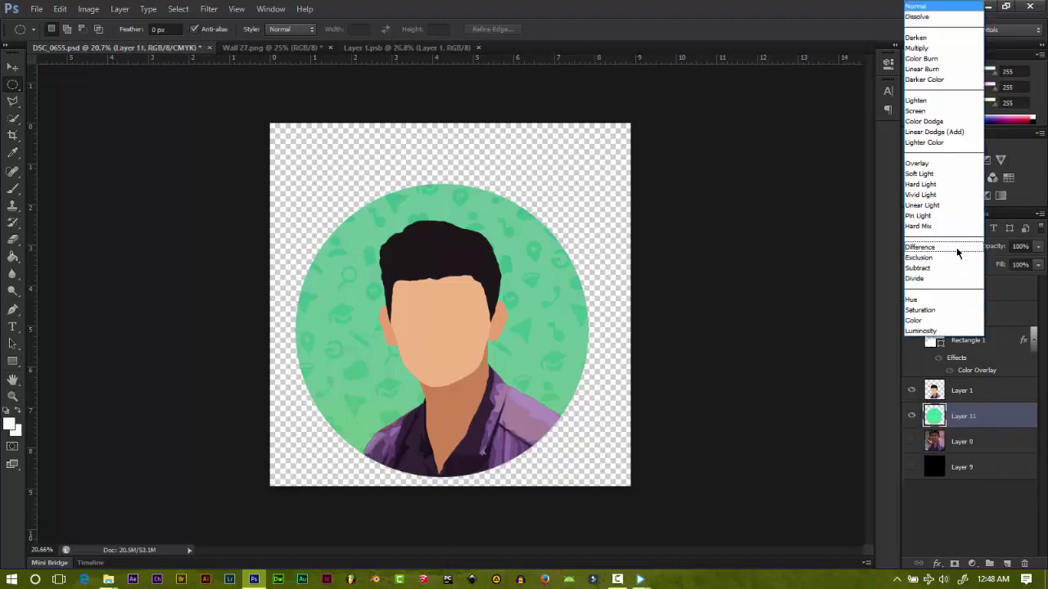
left_click(957, 244)
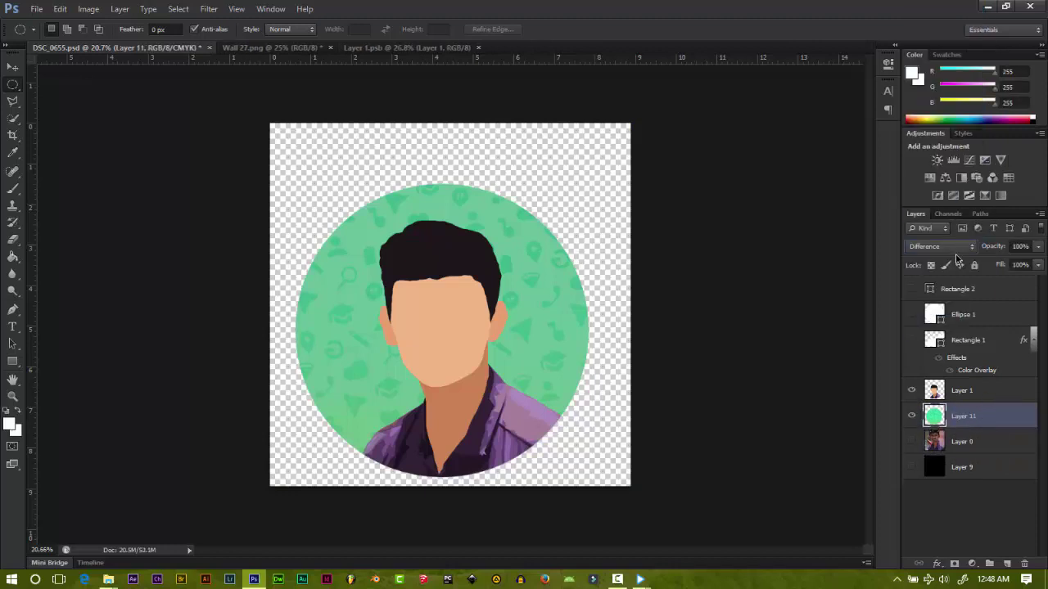
Step: Add a Color Balance adjustment pushing the backdrop toward green and cyan
left_click(945, 177)
mouse_move(755, 148)
left_mouse_down()
mouse_move(719, 149)
mouse_move(812, 125)
left_mouse_up()
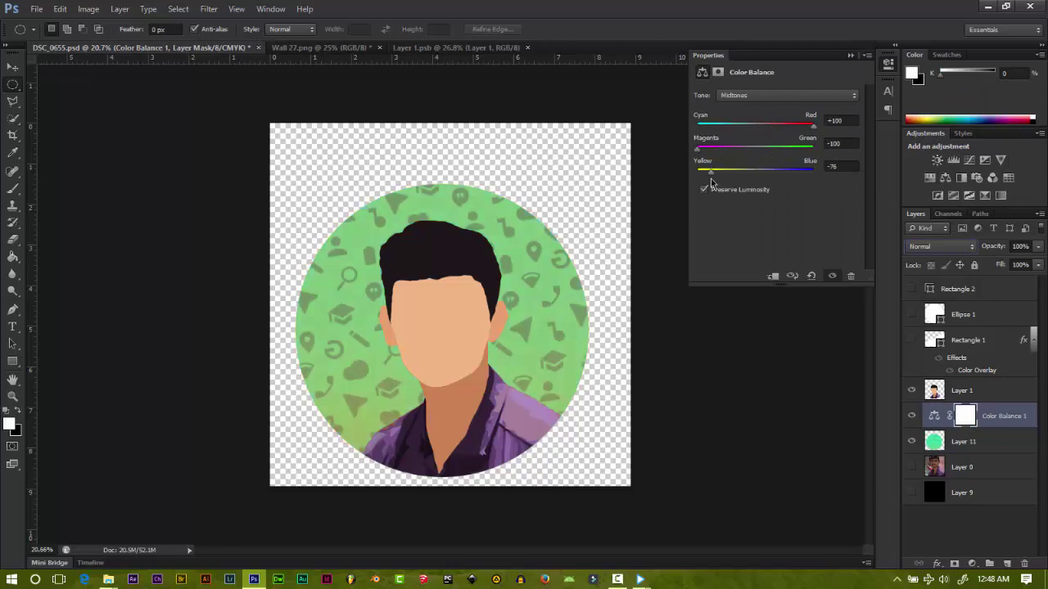
left_click_drag(739, 127, 696, 138)
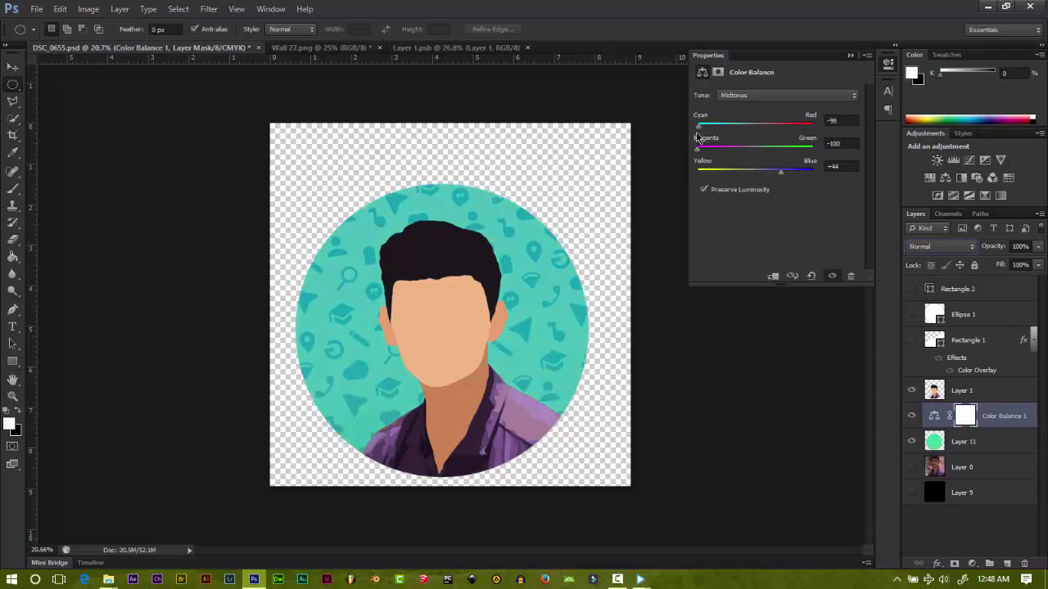
Step: Add a Hue/Saturation layer with Hue +70 to turn the backdrop blue
left_click(946, 178)
left_click_drag(776, 142, 848, 157)
left_click_drag(831, 160, 821, 163)
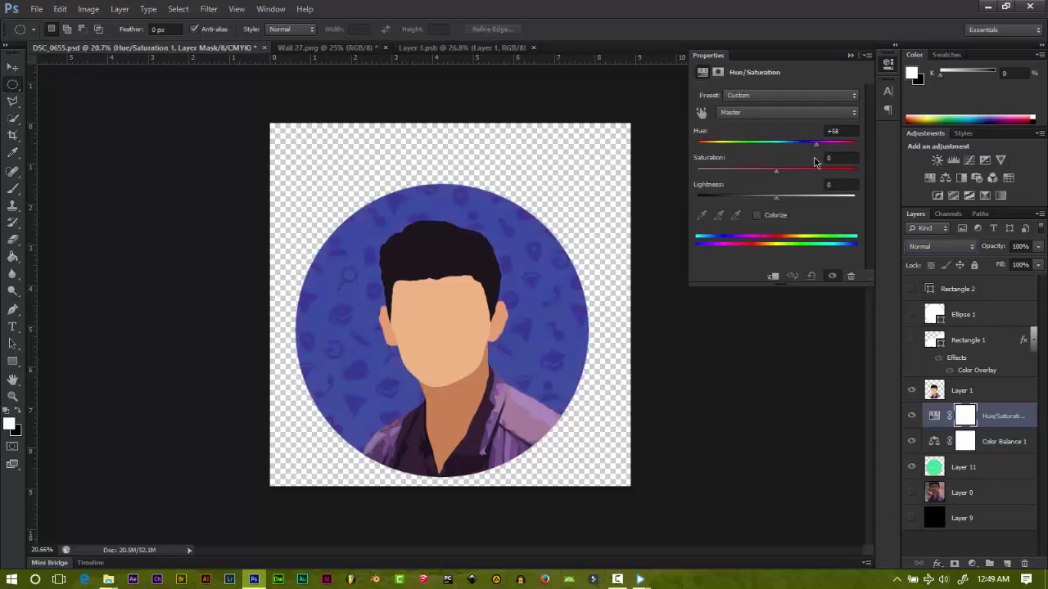
left_click(851, 58)
key("ctrl+shift+s")
Step: Save the blue variant as a PNG copy named 'v' in D:\PSD
left_click(524, 278)
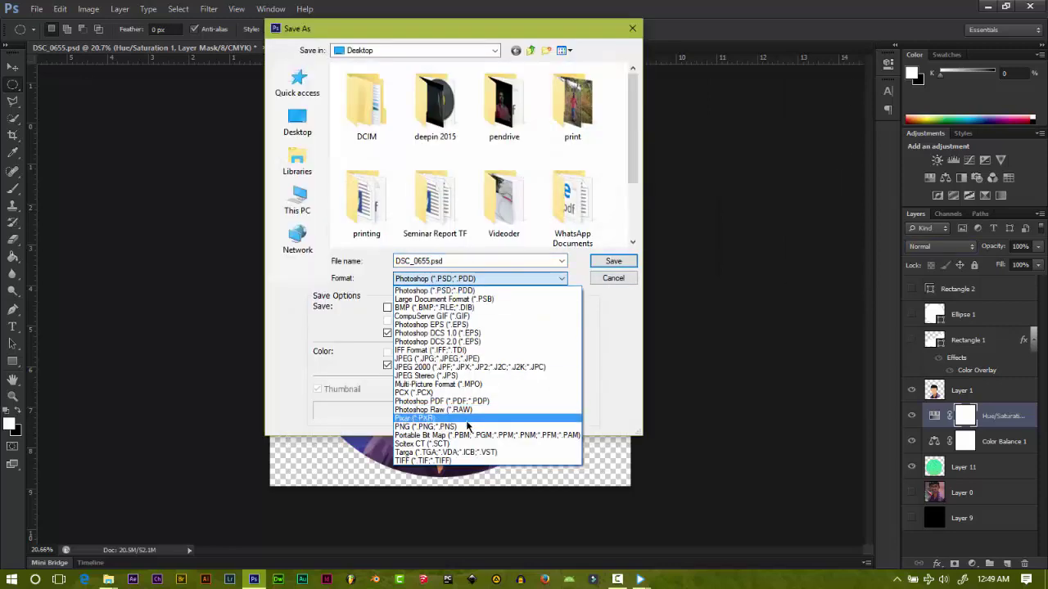
left_click(467, 425)
scroll(456, 164, "down", 1)
left_click(304, 201)
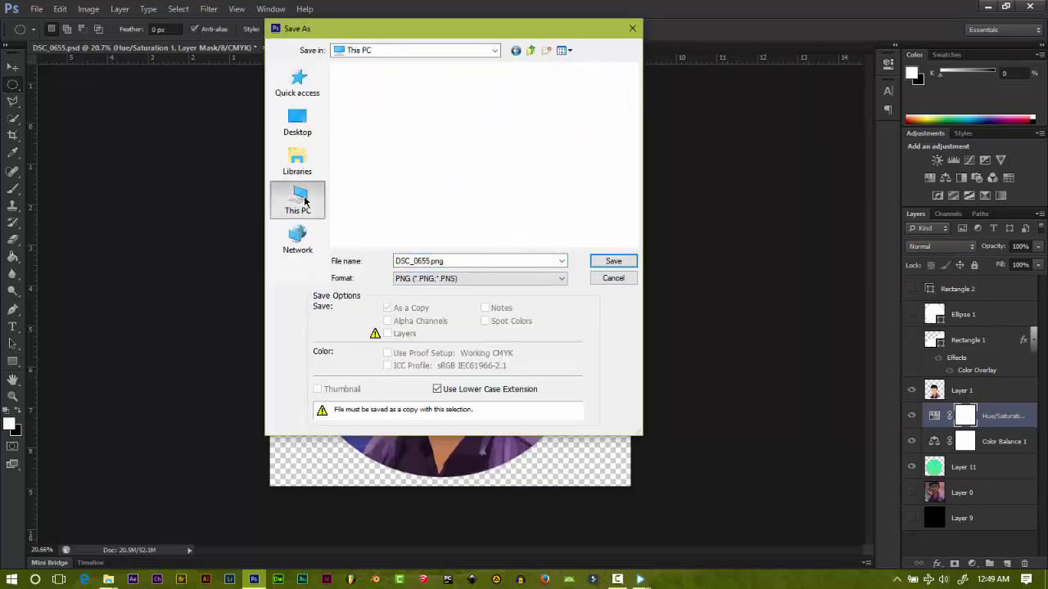
double_click(491, 214)
double_click(352, 194)
scroll(483, 156, "down", 3)
type("vfdfv")
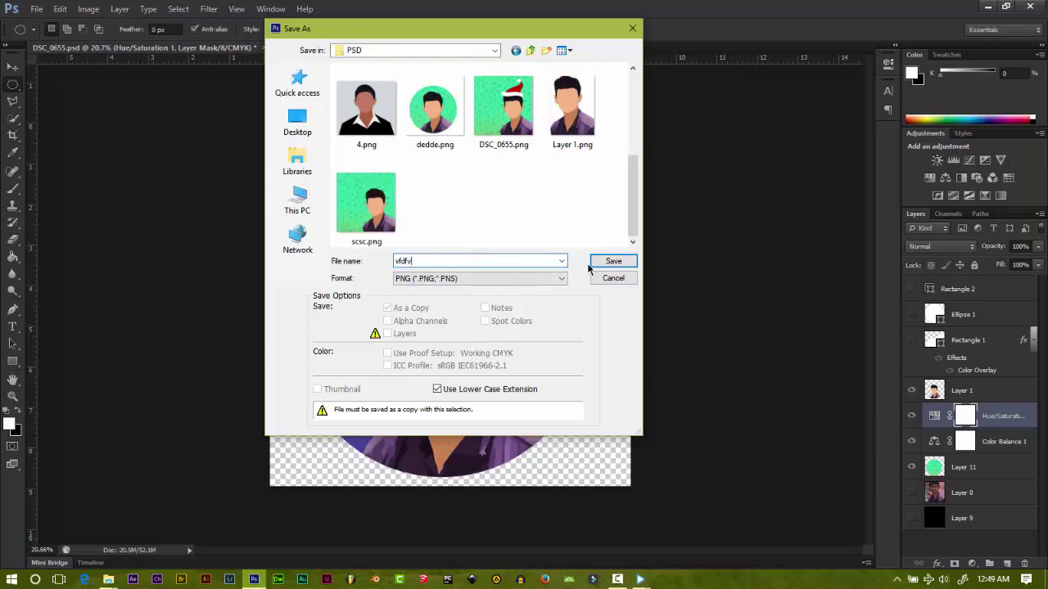
left_click(613, 261)
left_click(505, 154)
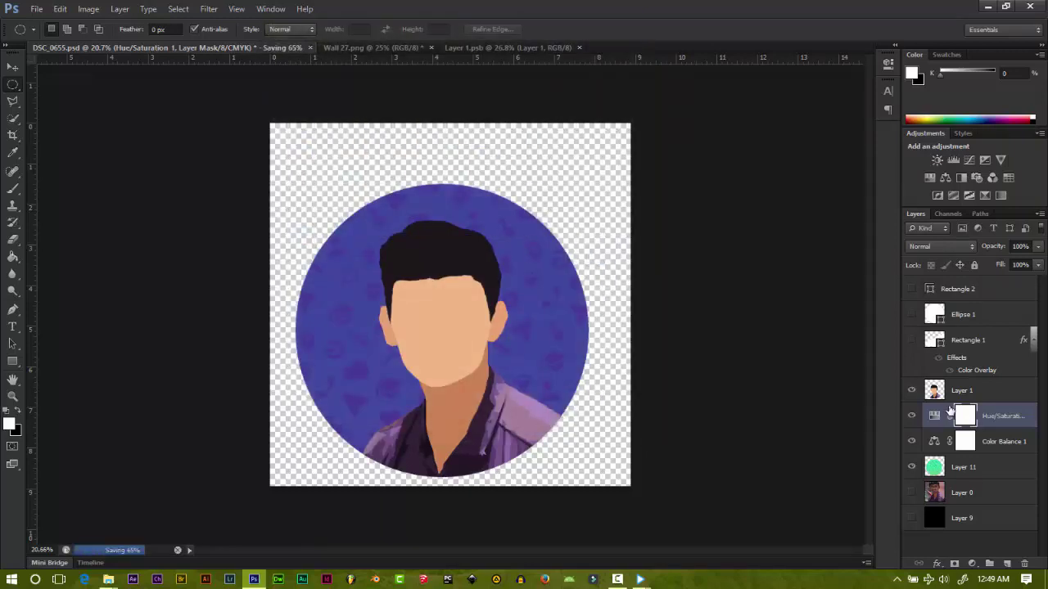
Step: Add another Hue/Saturation layer at Hue -129 to make the backdrop bright green
left_click(946, 177)
mouse_move(775, 143)
left_mouse_down()
mouse_move(692, 156)
mouse_move(714, 160)
left_mouse_up()
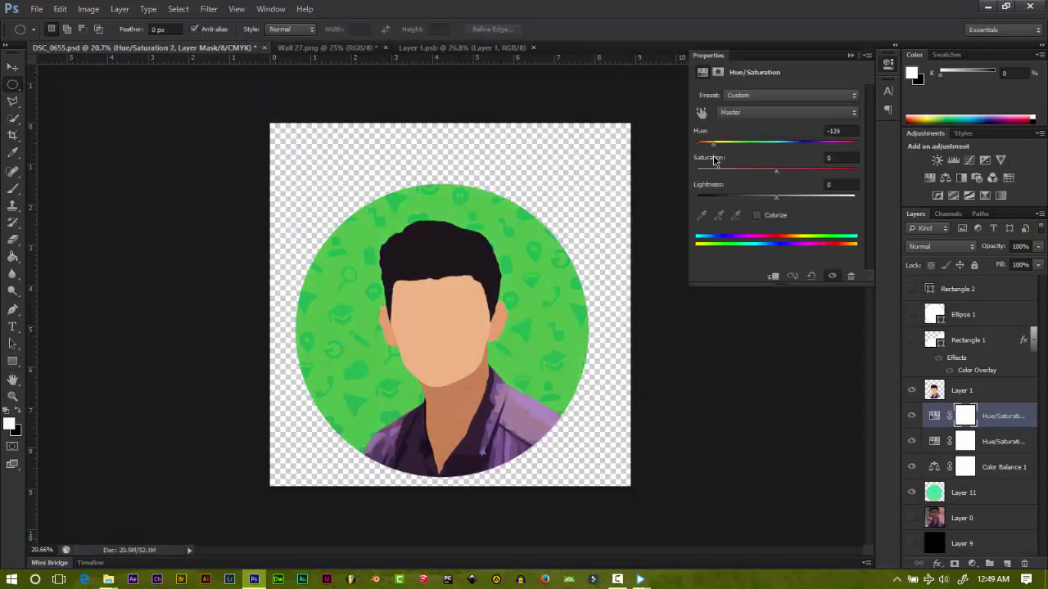
left_click(986, 516)
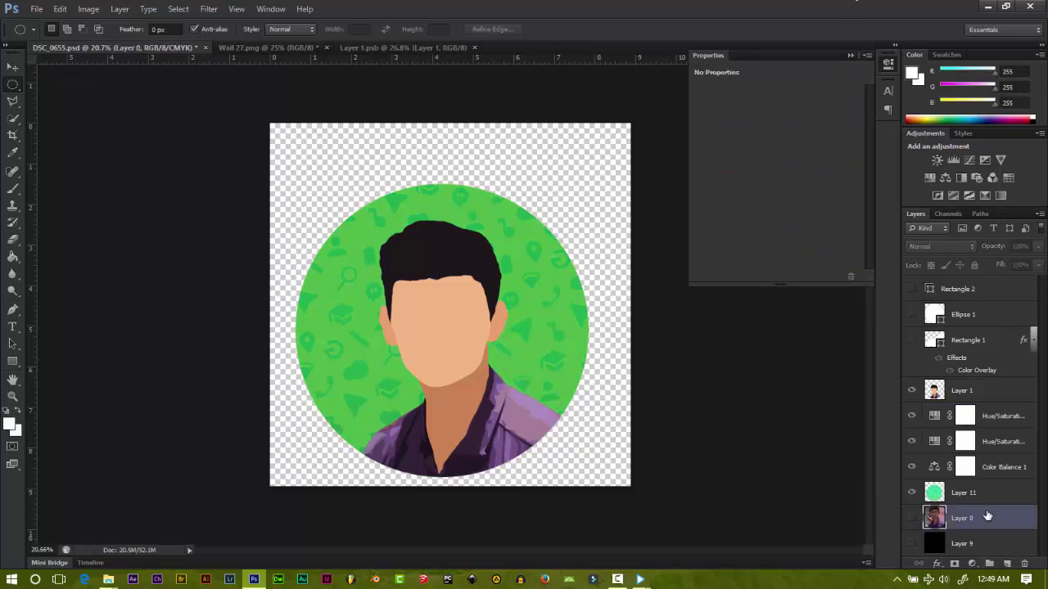
left_click(982, 494)
left_click(850, 55)
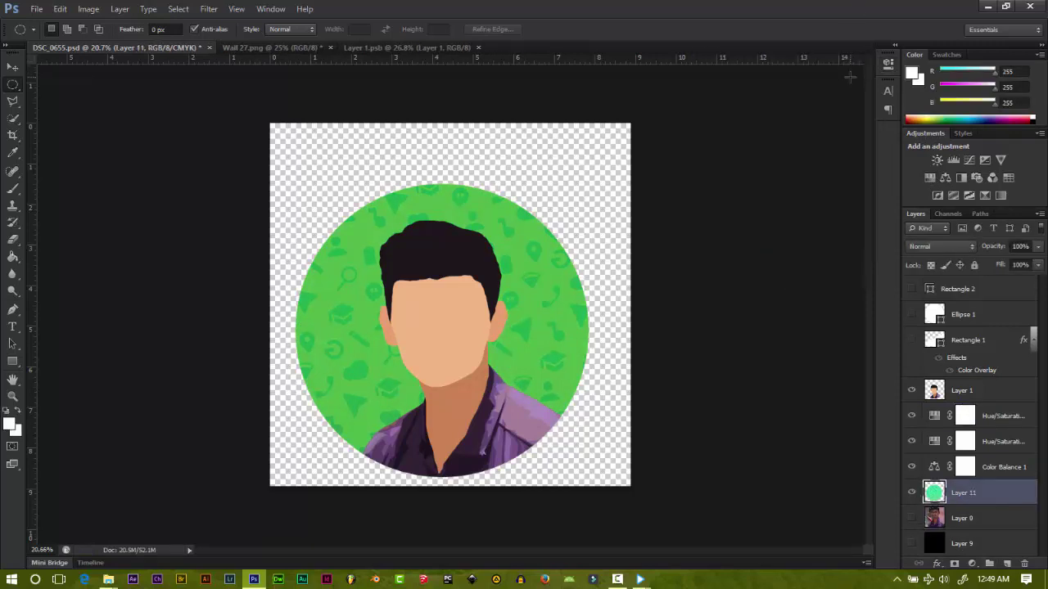